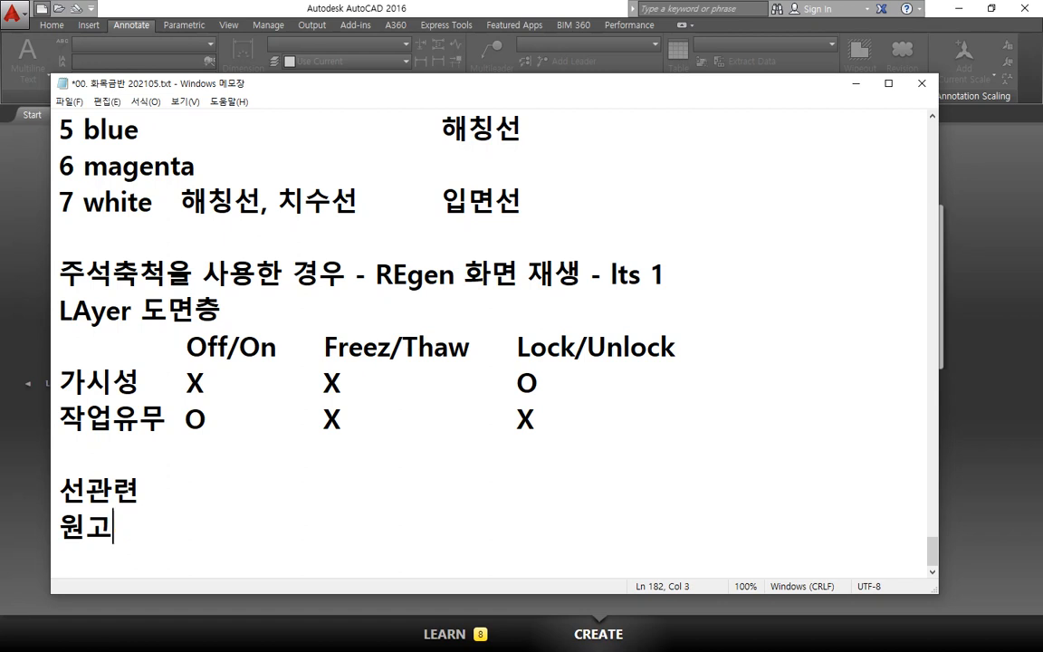
Step: Complete the second heading as "원관련" and add a third heading "기타" below it
text(관련)
key(Return)
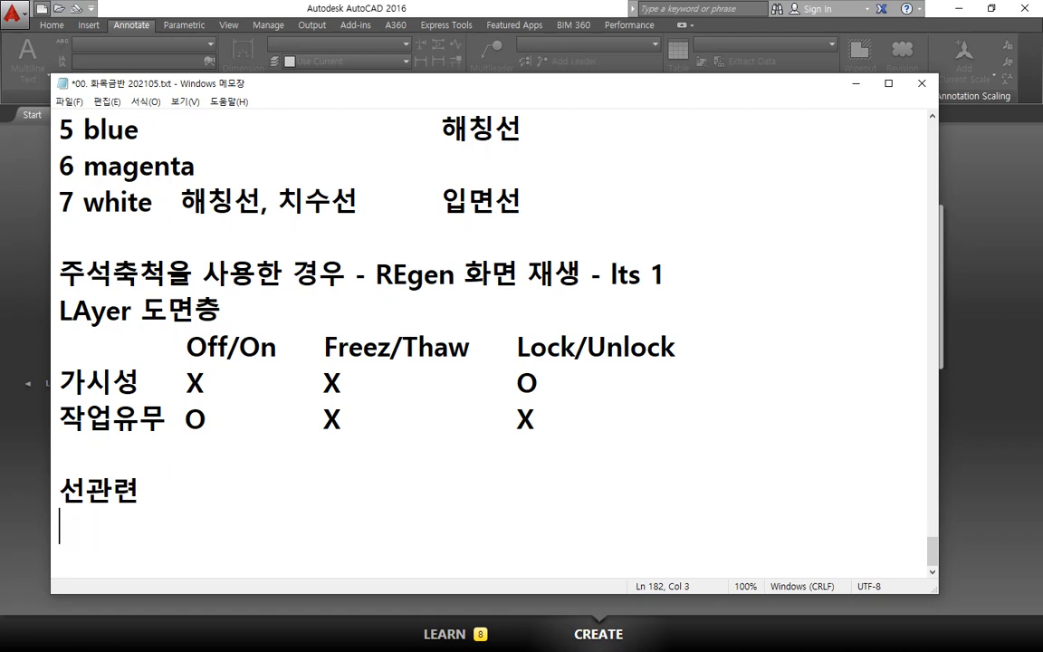
text(기타)
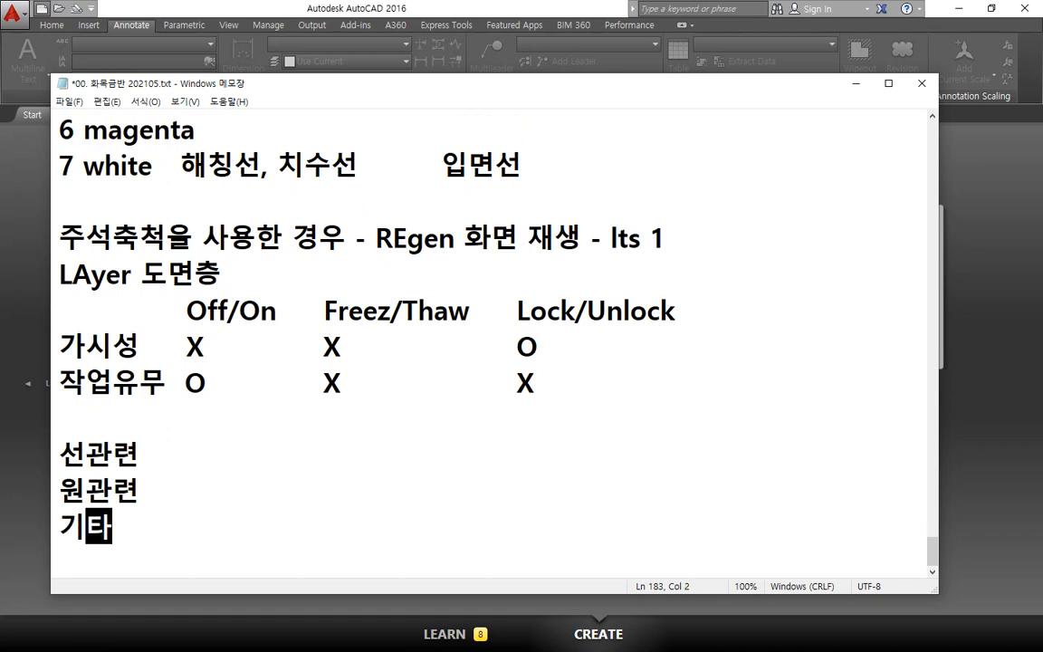
Step: Insert a new line under the "선관련" heading and enter "XLine(무한선)," as its first command
key(Up)
key(Up)
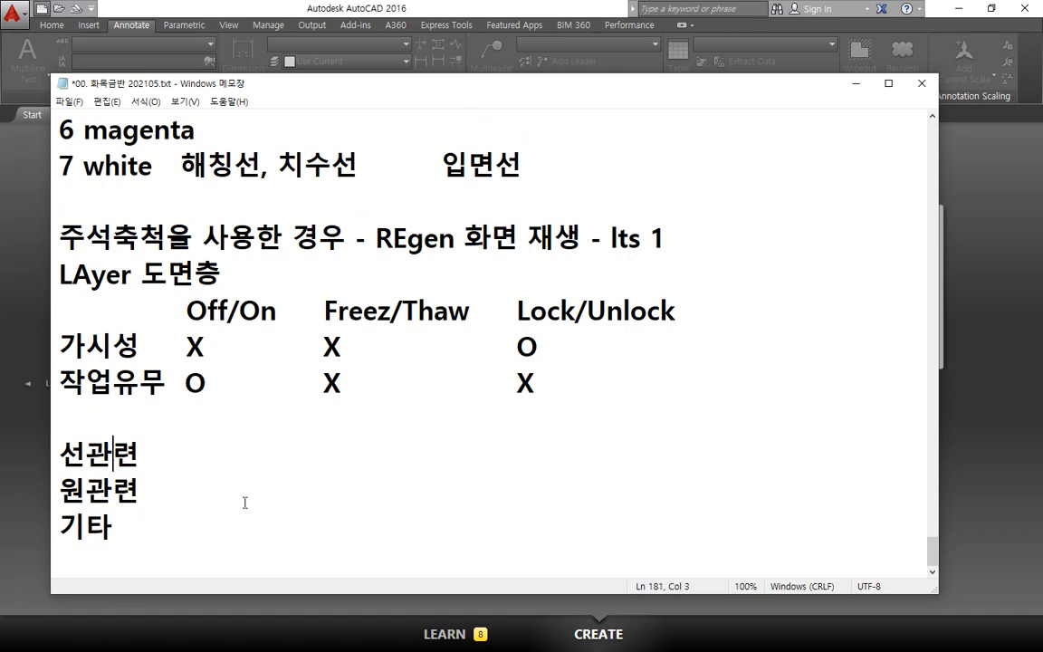
key(End)
key(Return)
text(XL)
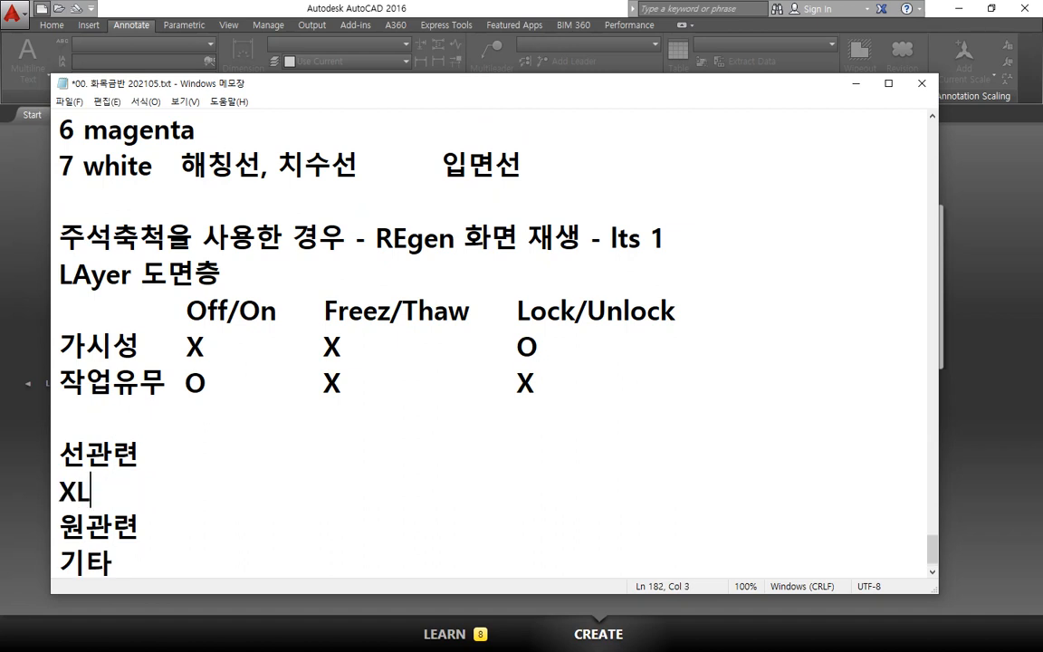
text(ine()
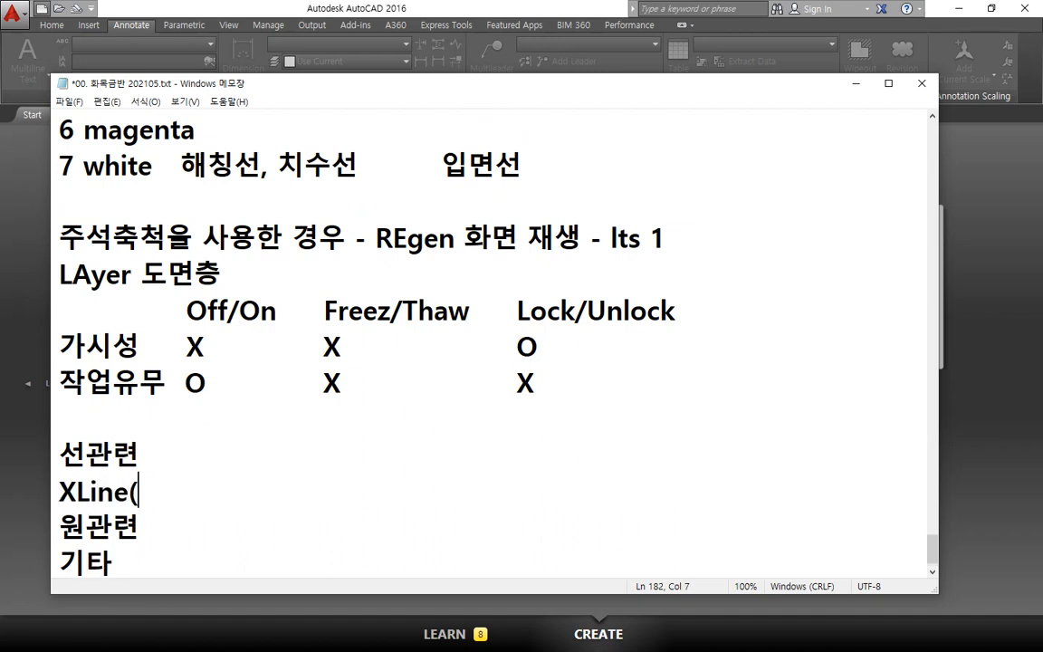
text(무하ㄴ선), R)
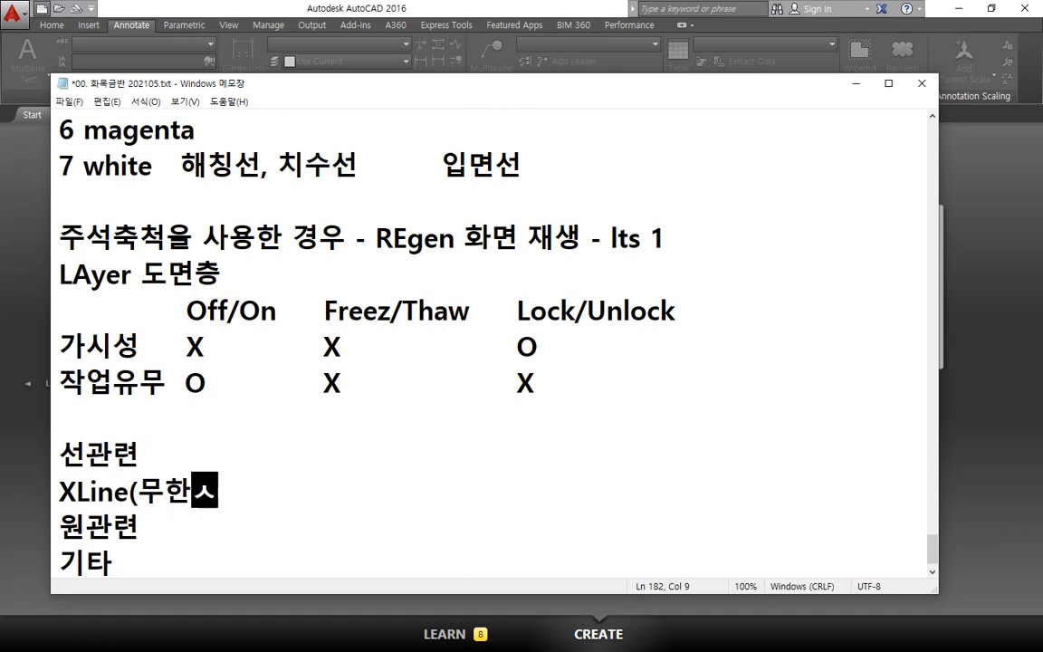
text(a)
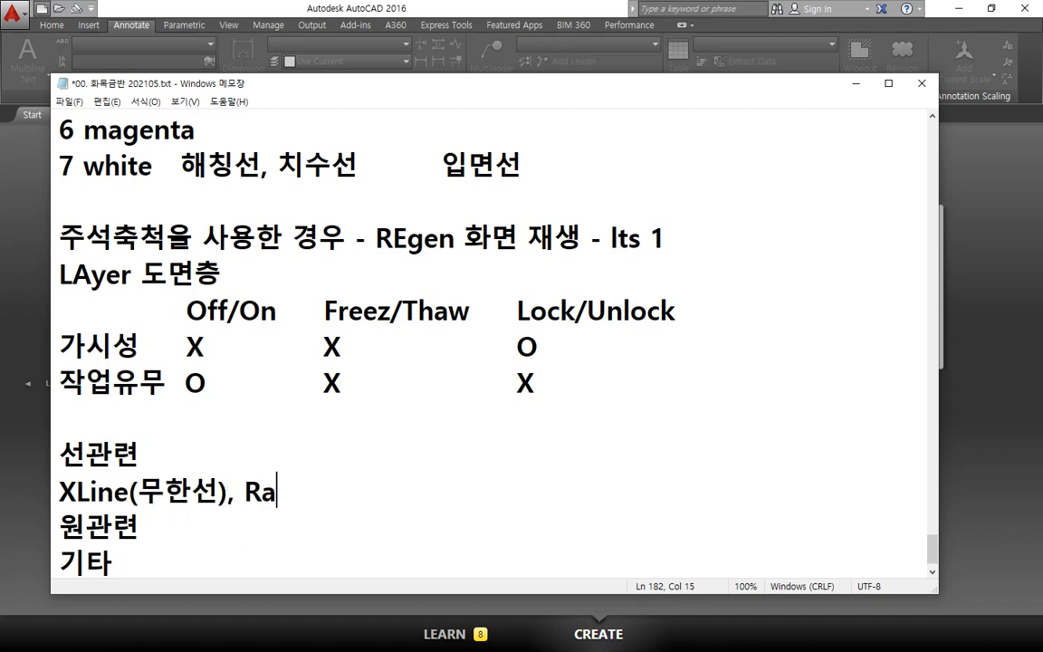
Step: Add "ray(반무한선)" in lowercase after the XLine entry under "선관련"
key(BackSpace)
key(BackSpace)
text(ray()
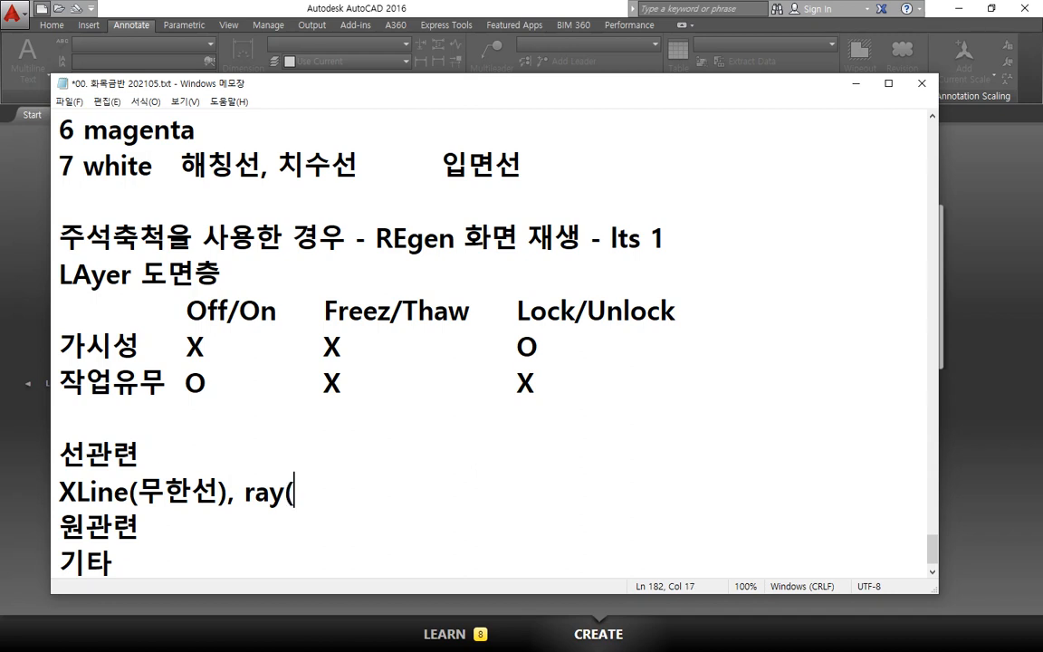
text(반무하ㄴ선))
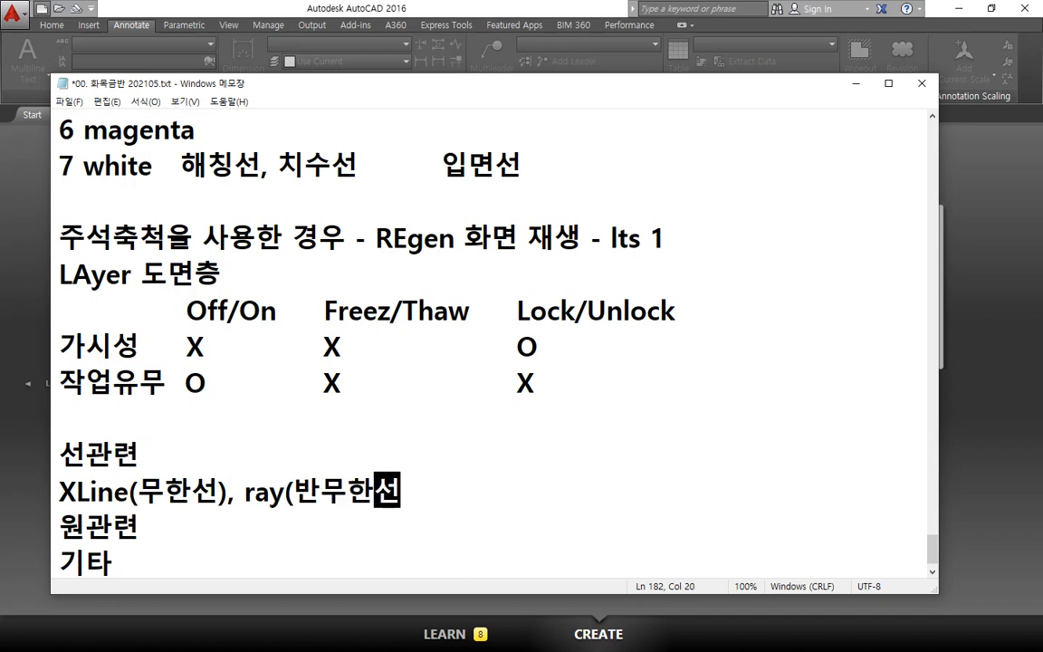
text(Line)
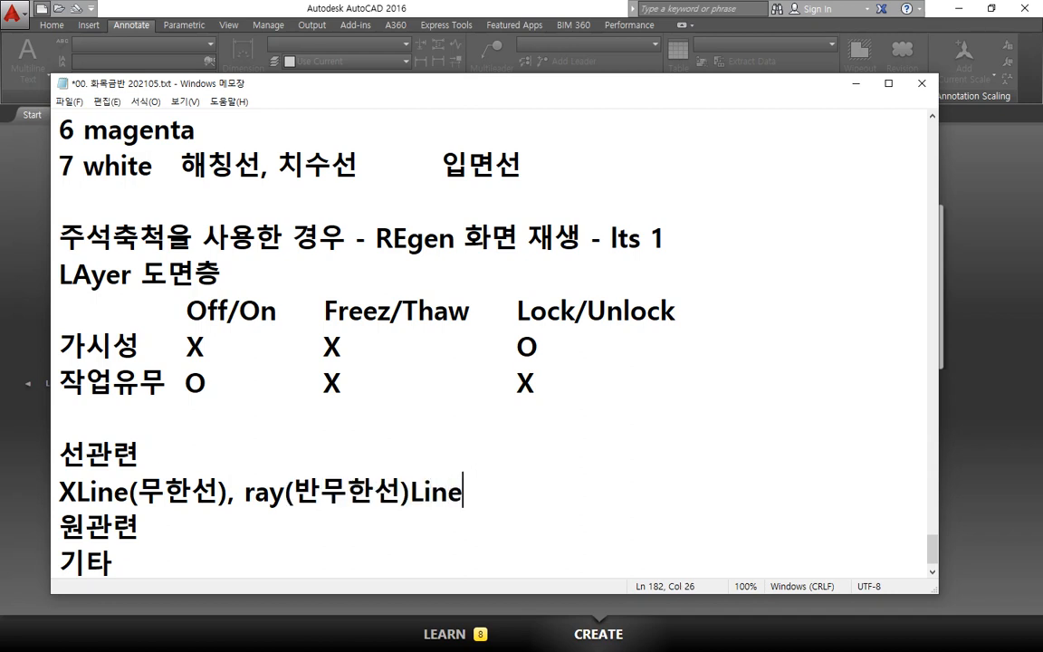
Step: Extend the "선관련" command list with ", Line, RECtang(사각형)" after the ray entry
key(BackSpace)
key(BackSpace)
key(BackSpace)
key(BackSpace)
text(, Line,)
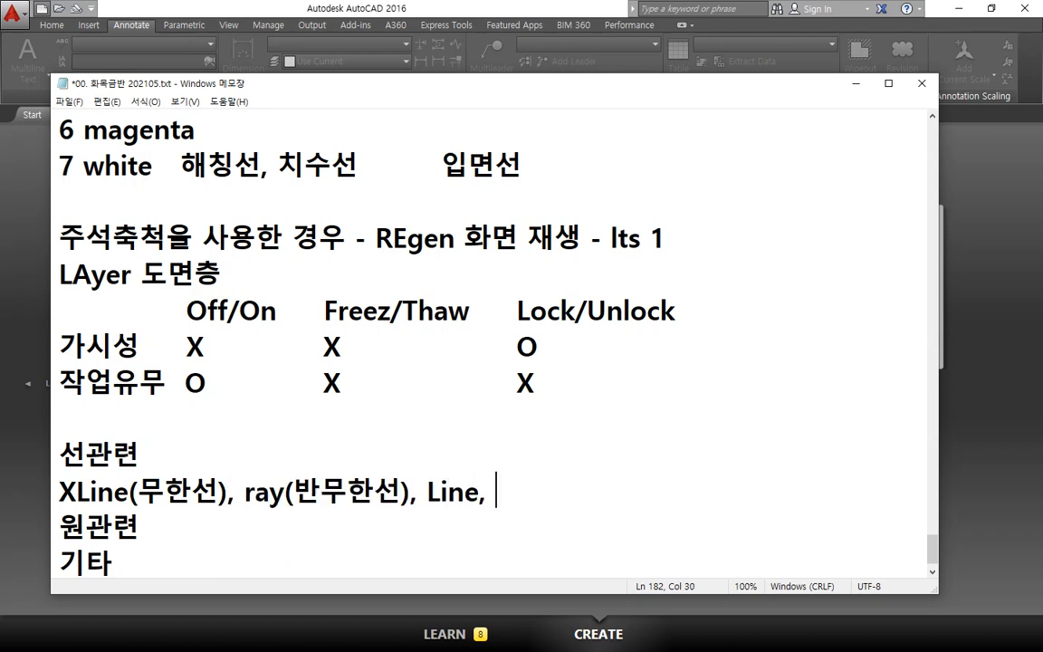
text( RECtang)
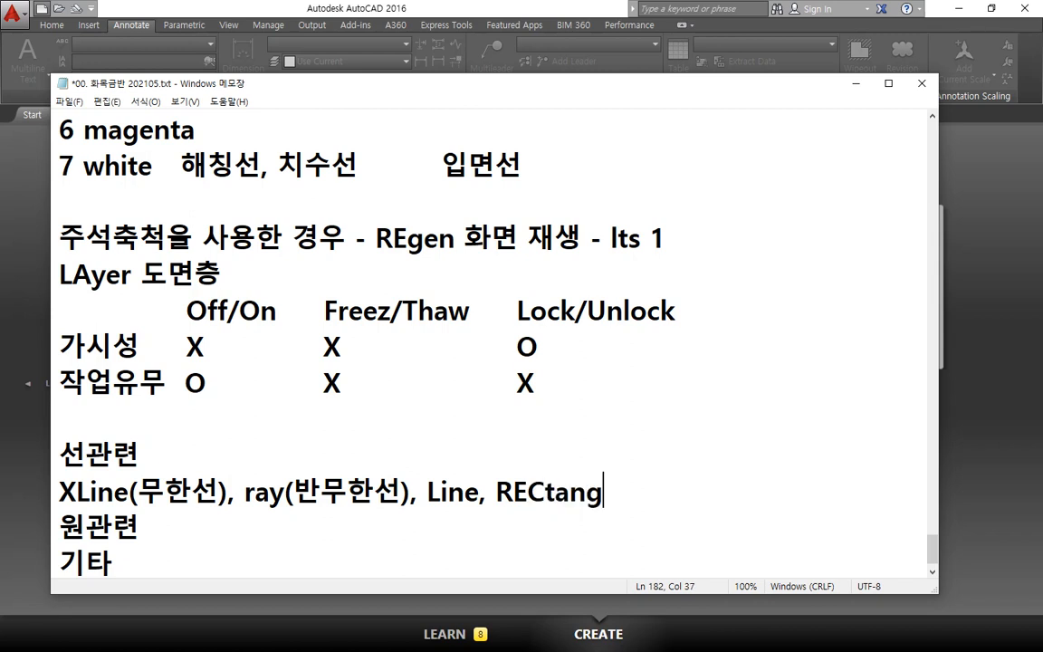
text((사각)
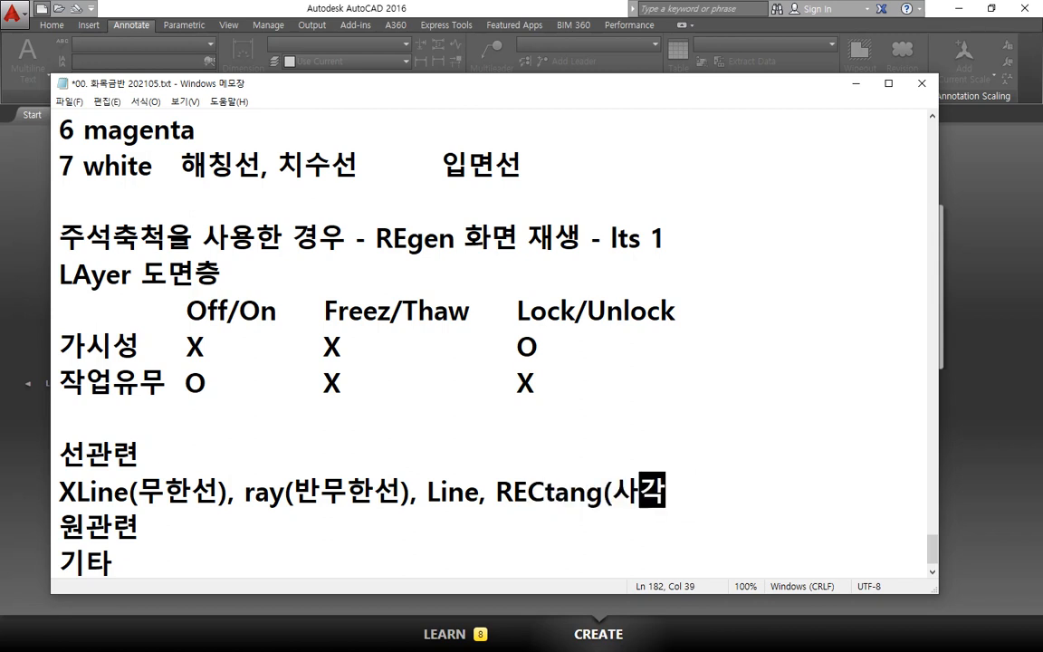
text(혀ㅇㄱ)
key(BackSpace)
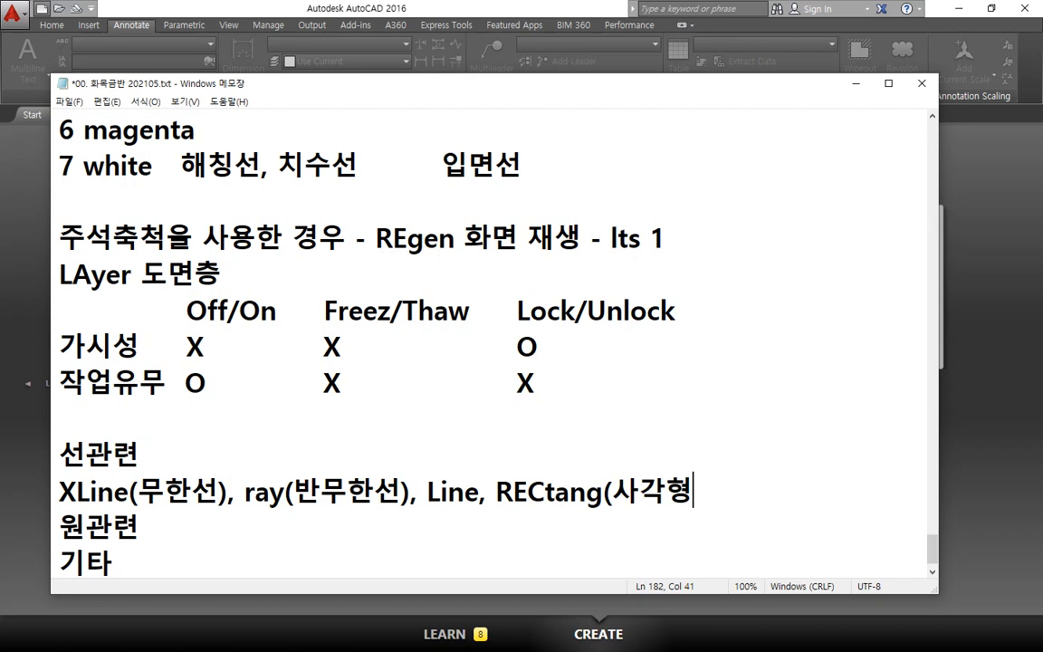
text())
text(, PO)
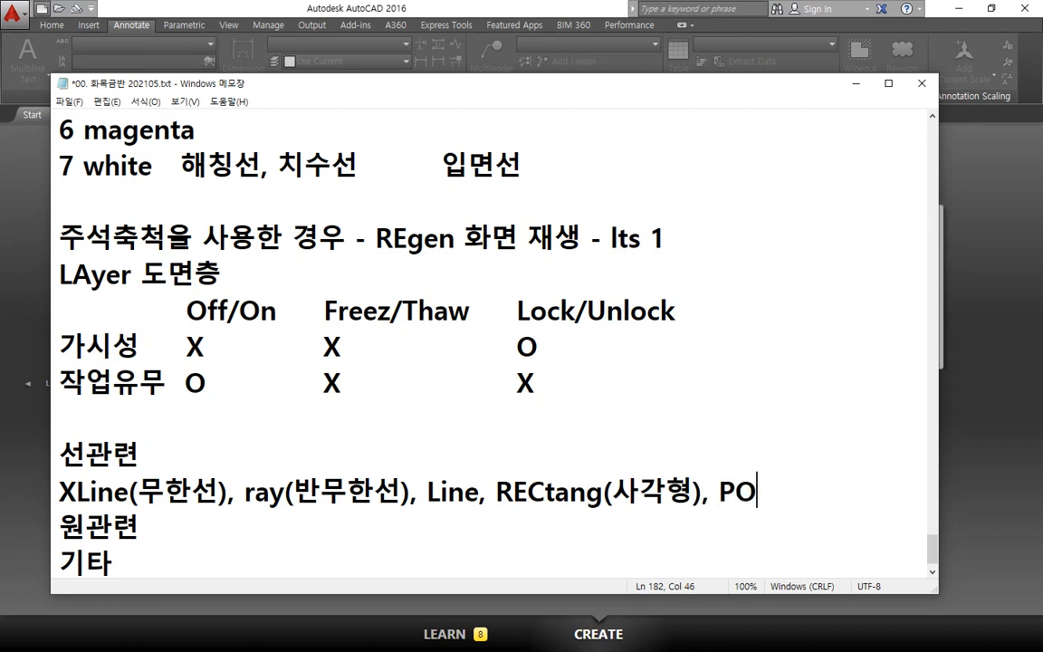
text(Lygon)
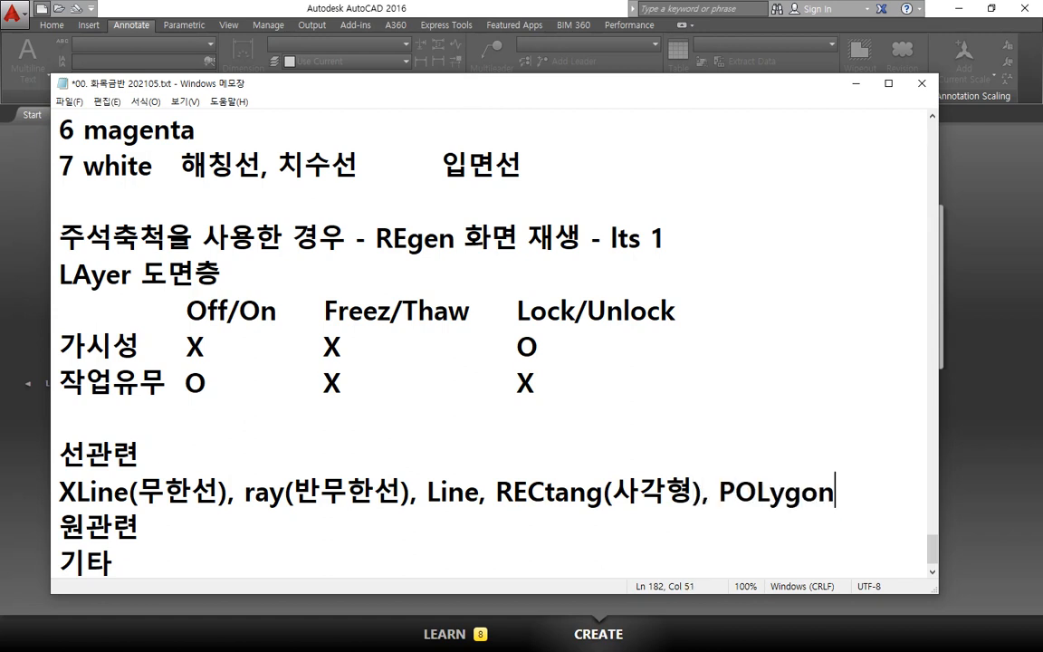
text((정 ㄷ각)
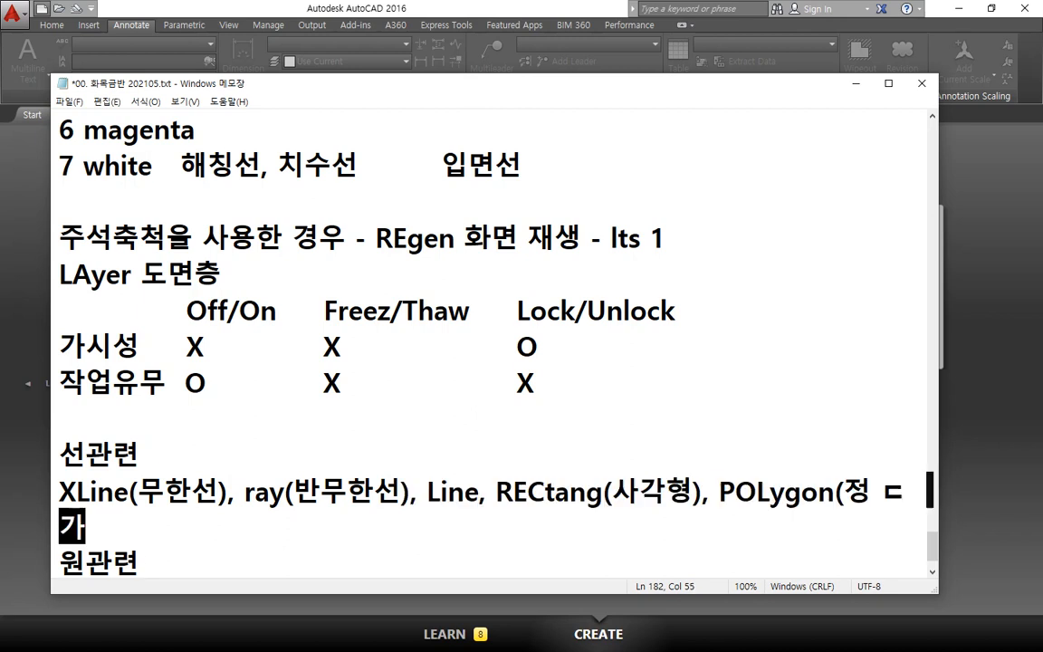
Step: Append ", POLygon(정 다각형)" to the line-related command list, correcting the Korean spelling
key(BackSpace)
key(BackSpace)
key(BackSpace)
text(ㅏ격ㅎ)
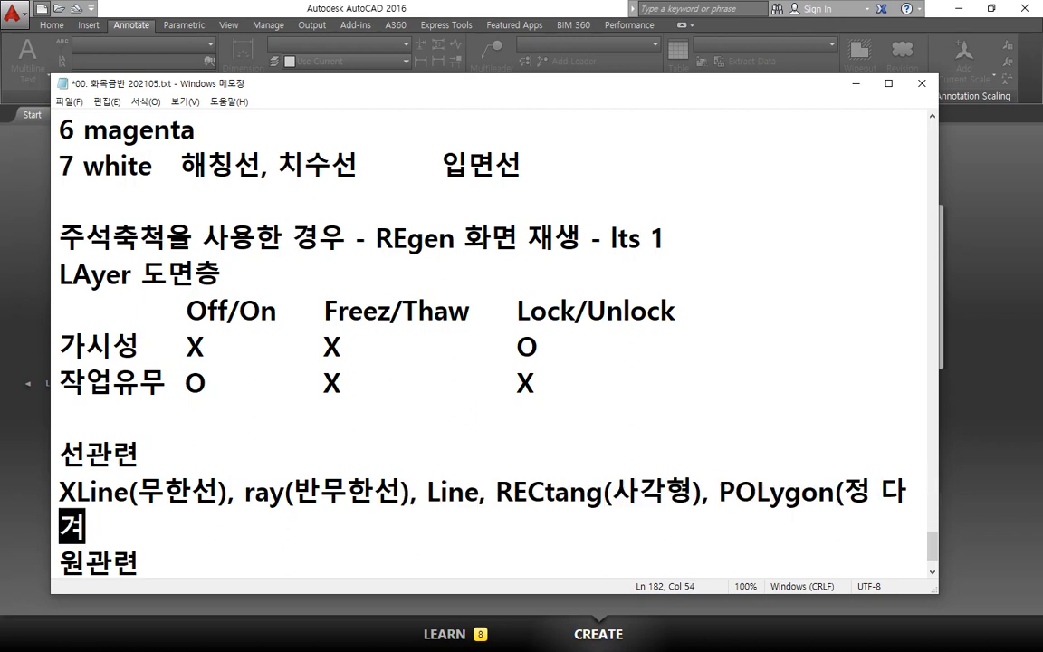
key(BackSpace)
key(BackSpace)
text(가ㅣ)
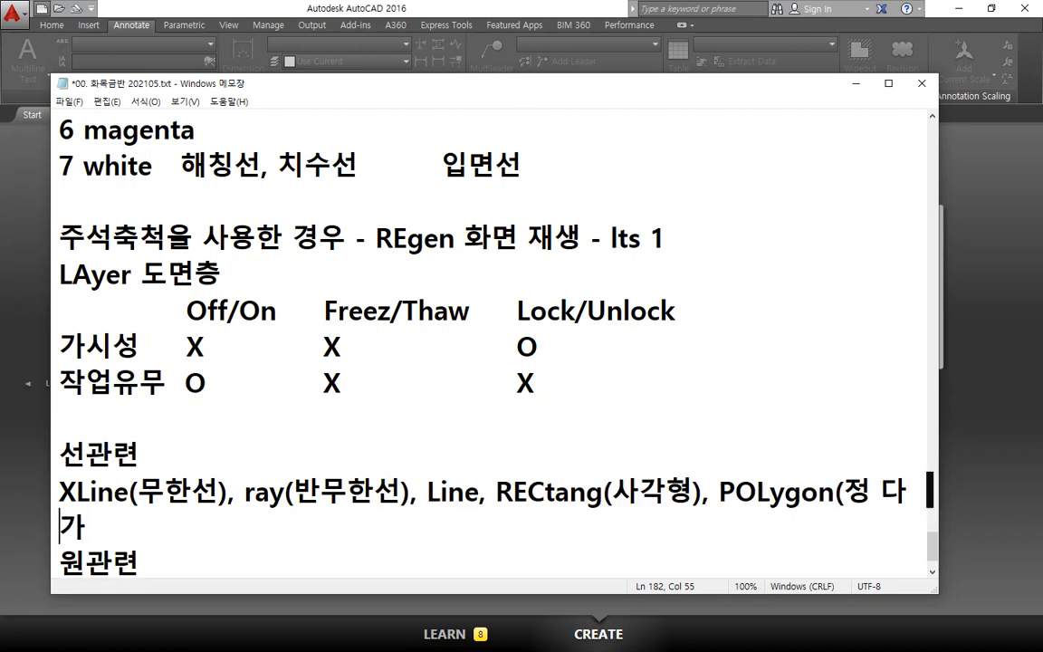
key(BackSpace)
key(BackSpace)
text(각형그)
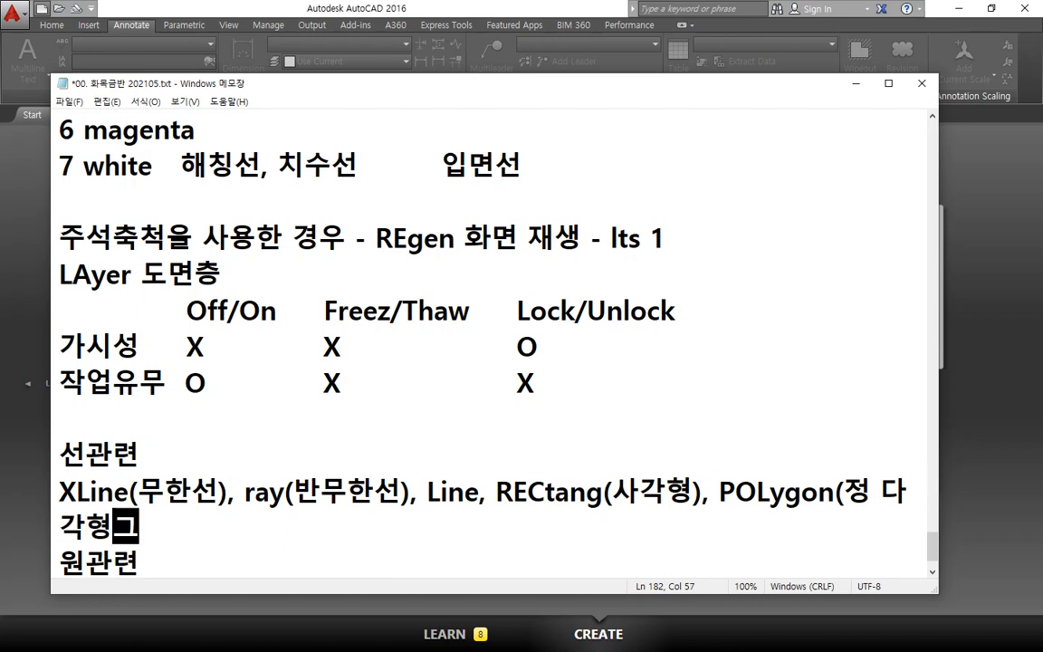
key(BackSpace)
key(BackSpace)
text())
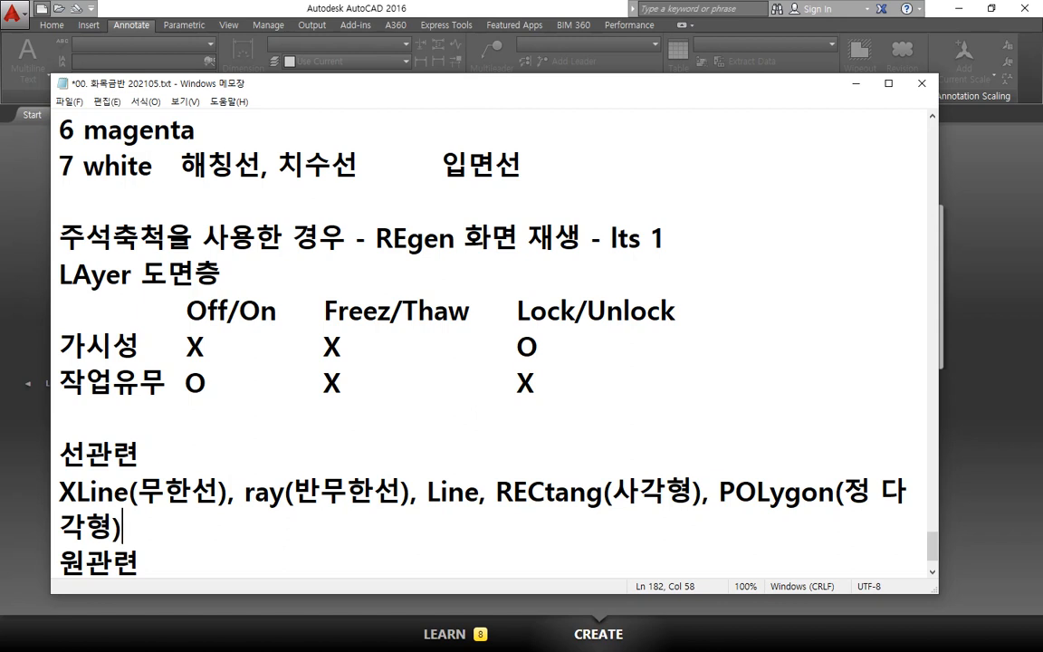
Step: Add "Pline, MLine" at the end of the "선관련" command list after the polygon entry
key(alt+Tab)
click(226, 516)
scroll(287, 520, down, 1)
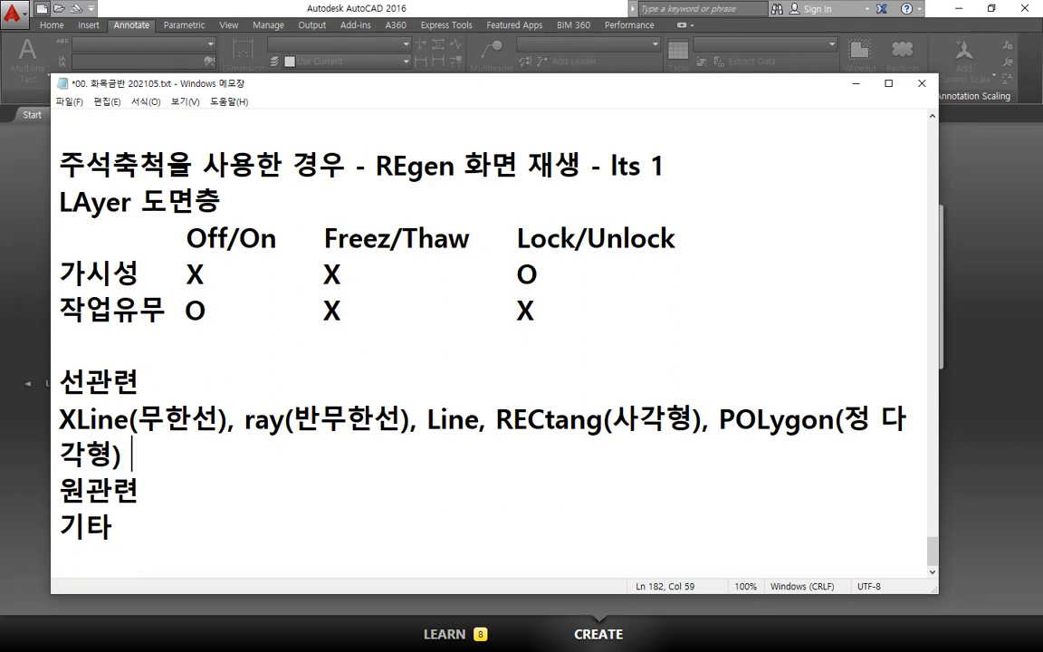
text(Pline, )
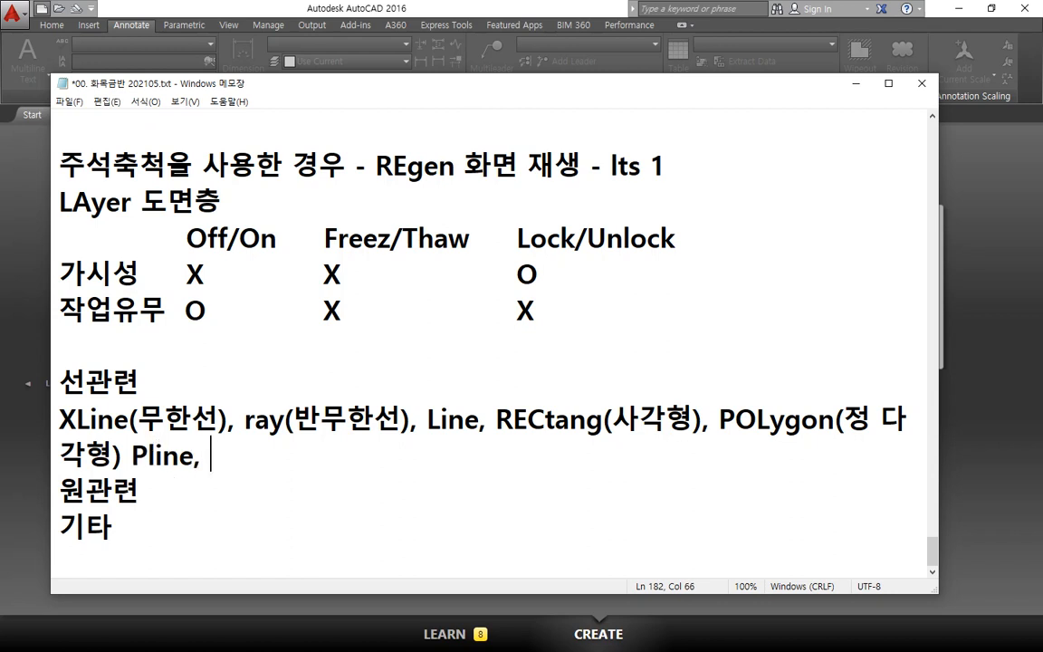
text(MLine)
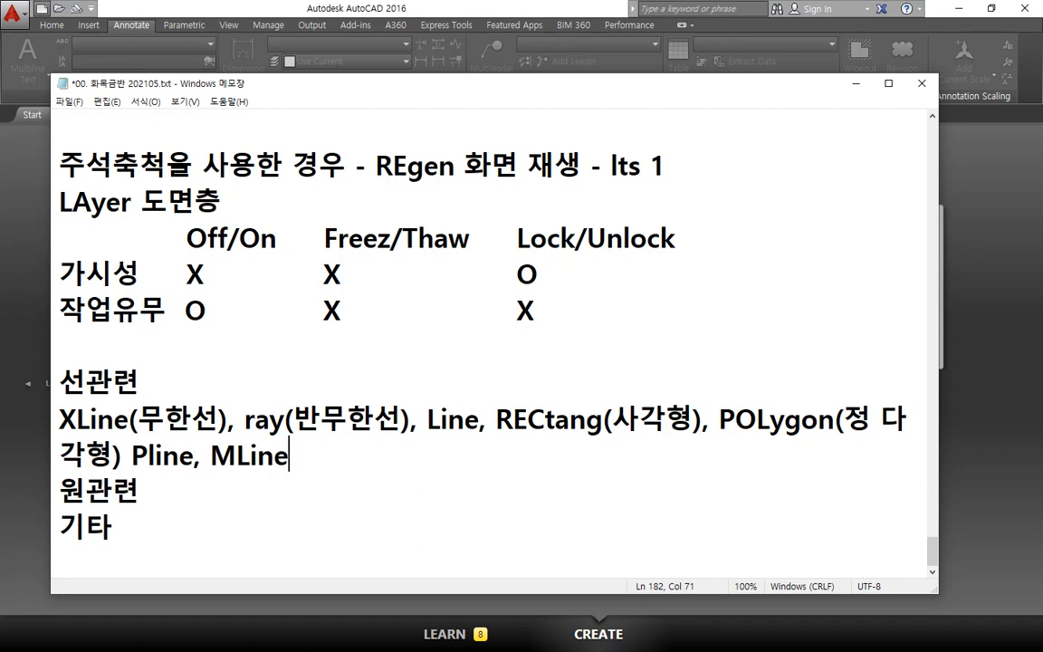
Step: Insert a new line under the "원관련" heading and enter "Circle, Arc, ELlipse," on it
key(Down)
key(Return)
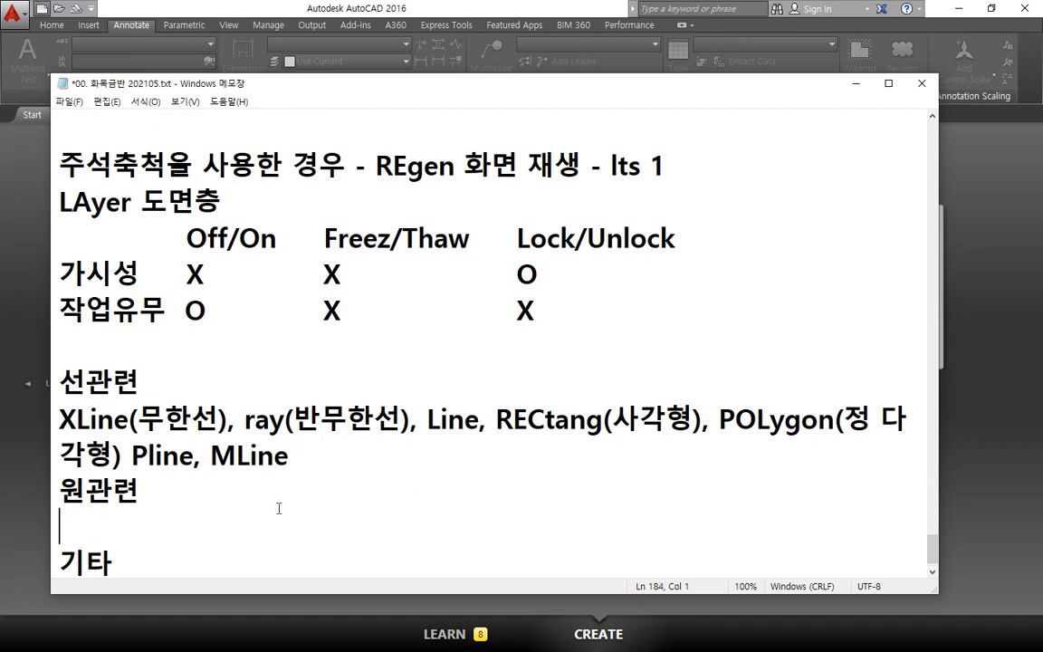
scroll(306, 511, down, 1)
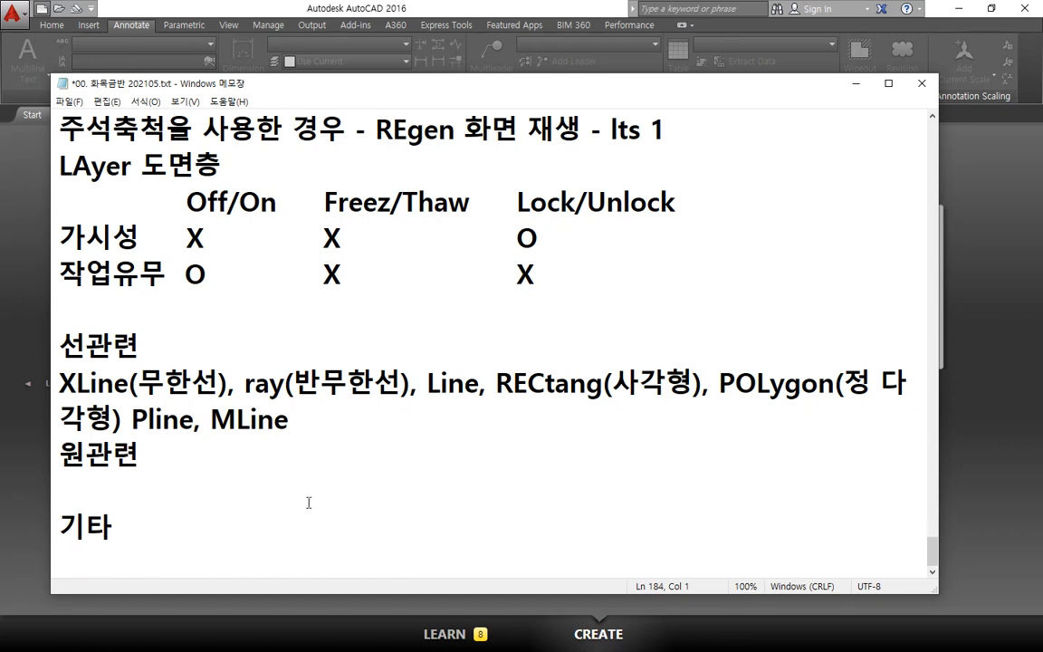
text(Circle, Ar)
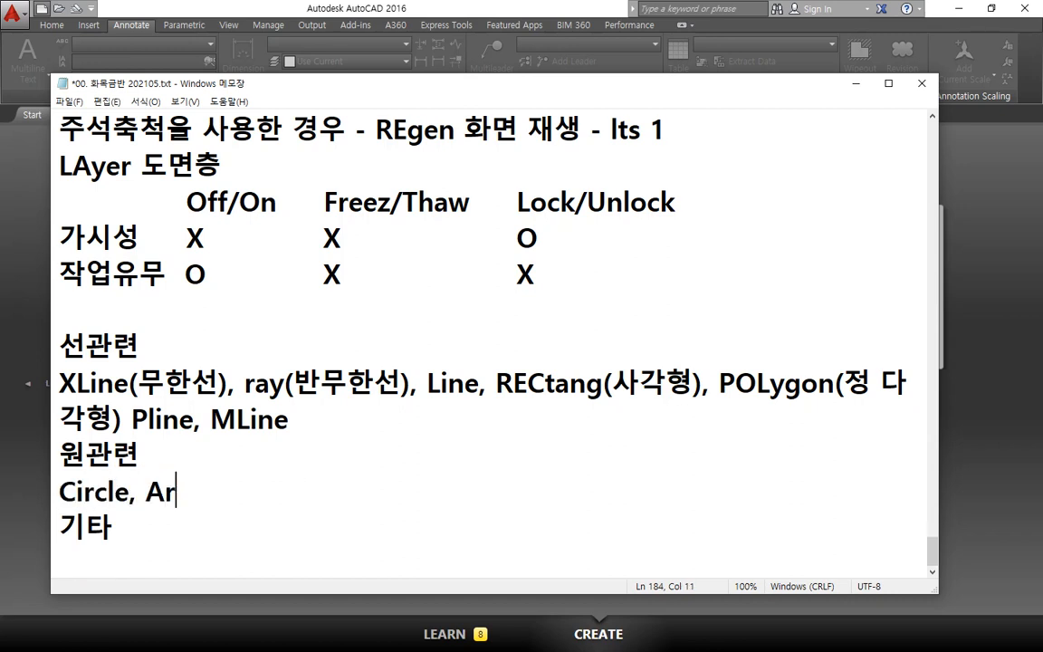
text(c, ELl)
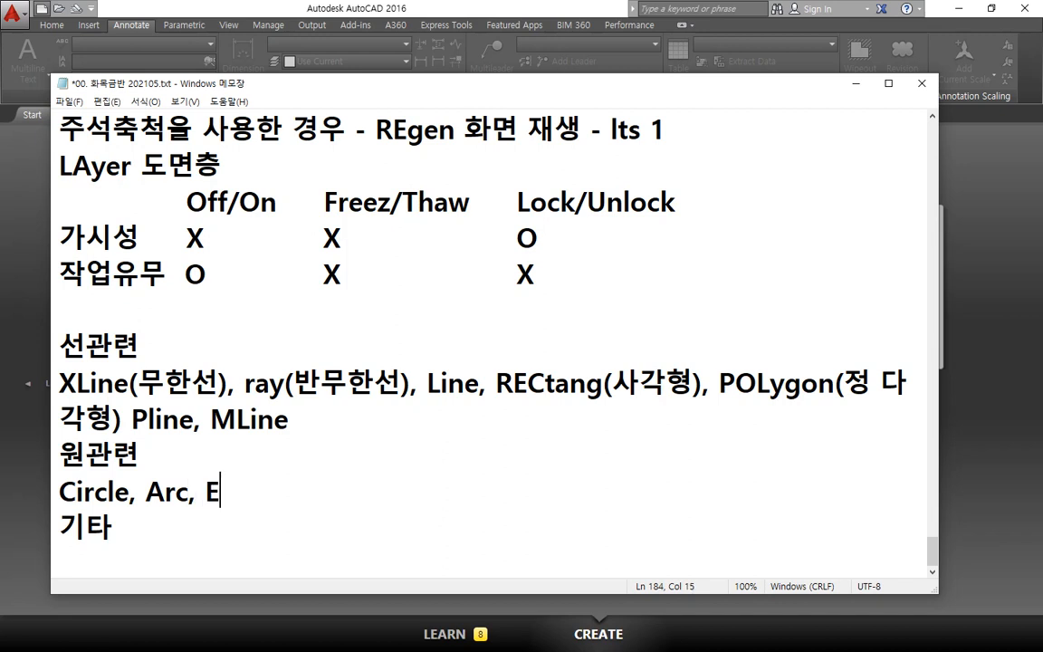
key(BackSpace)
text(Llip)
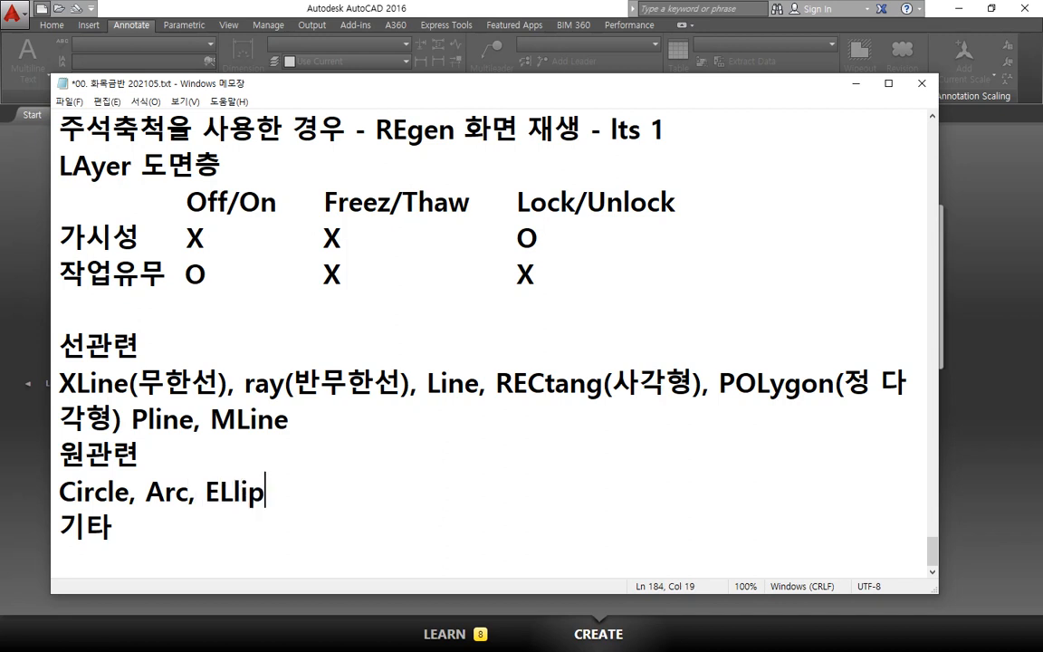
text(se, D)
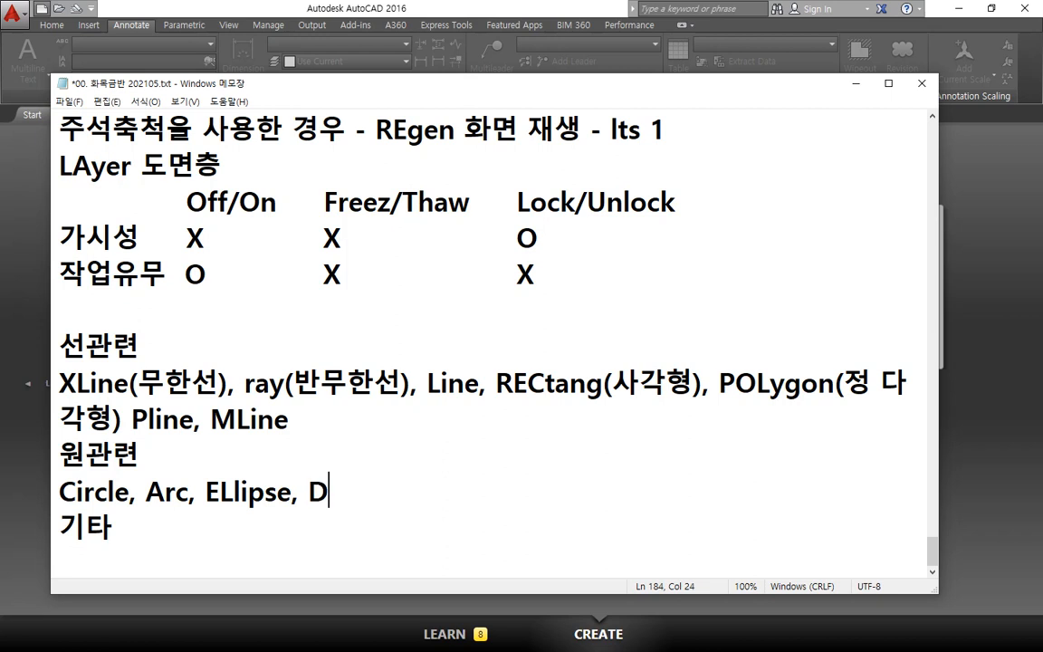
text(Onut, )
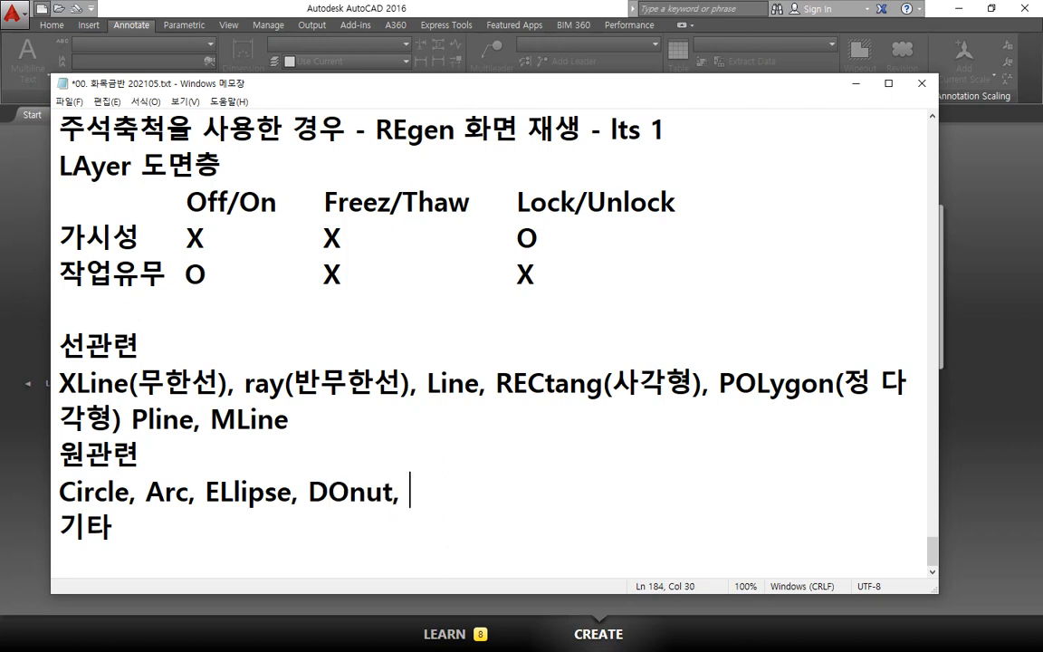
text(SPli)
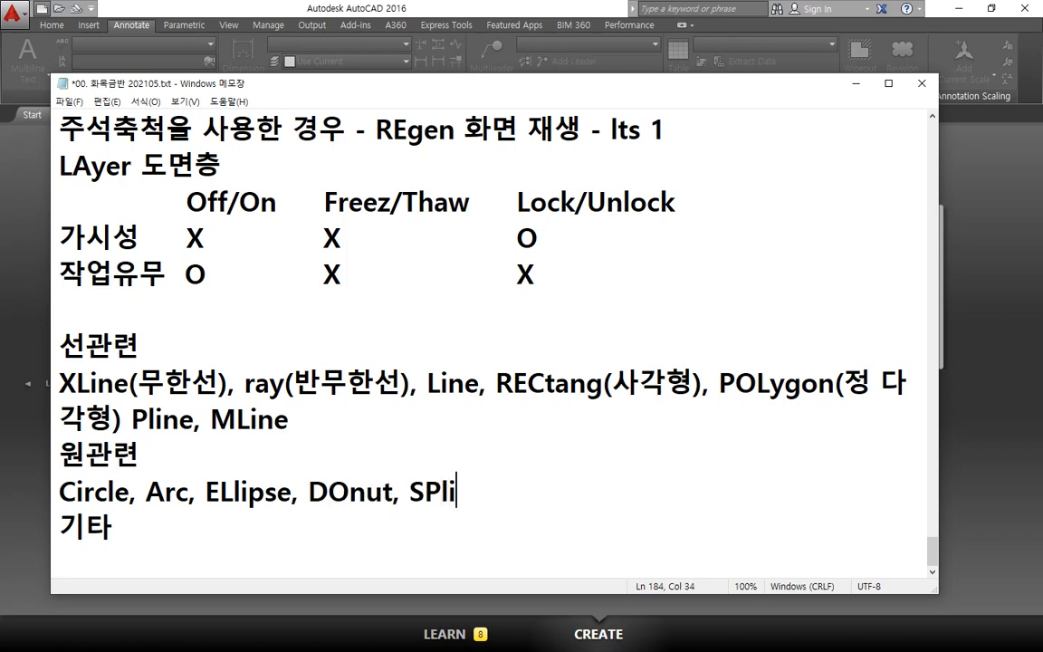
Step: Extend the "원관련" command list with "DOnut, SPLine", capitalising SPL as the shortcut letters
key(BackSpace)
key(BackSpace)
text(Line)
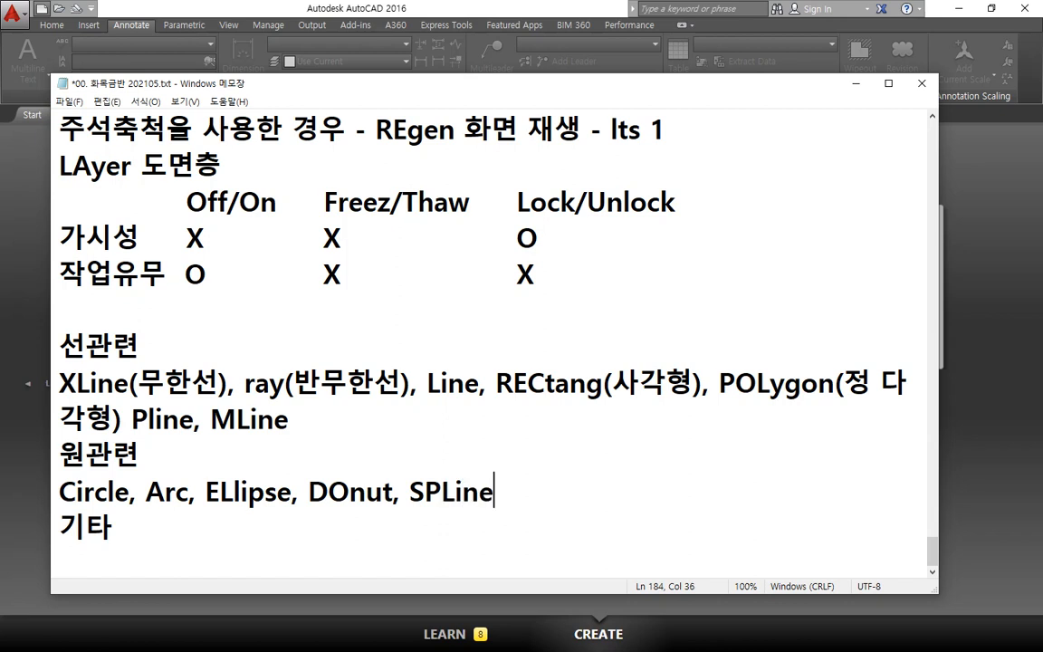
Step: Delete the "기타" heading below the "원관련" command list
key(Down)
key(Return)
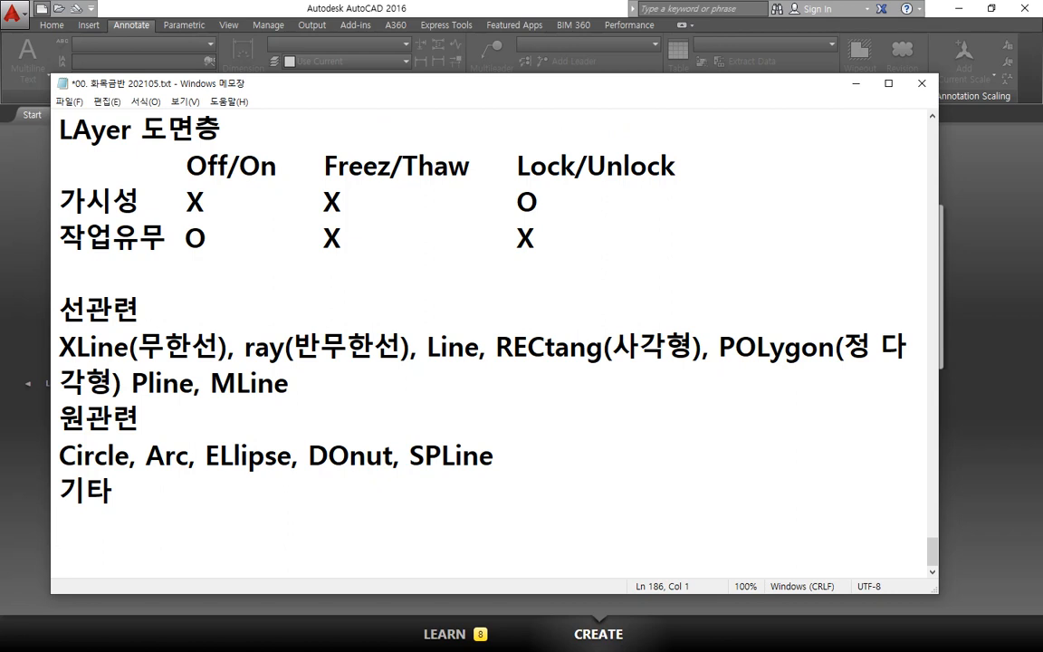
key(shift+Up)
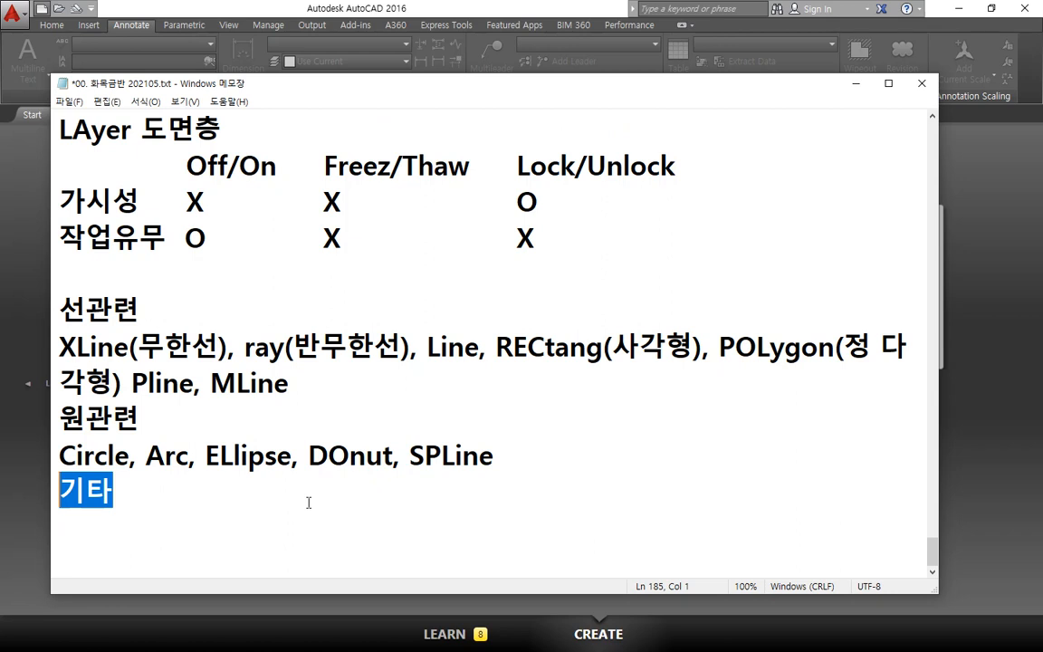
key(BackSpace)
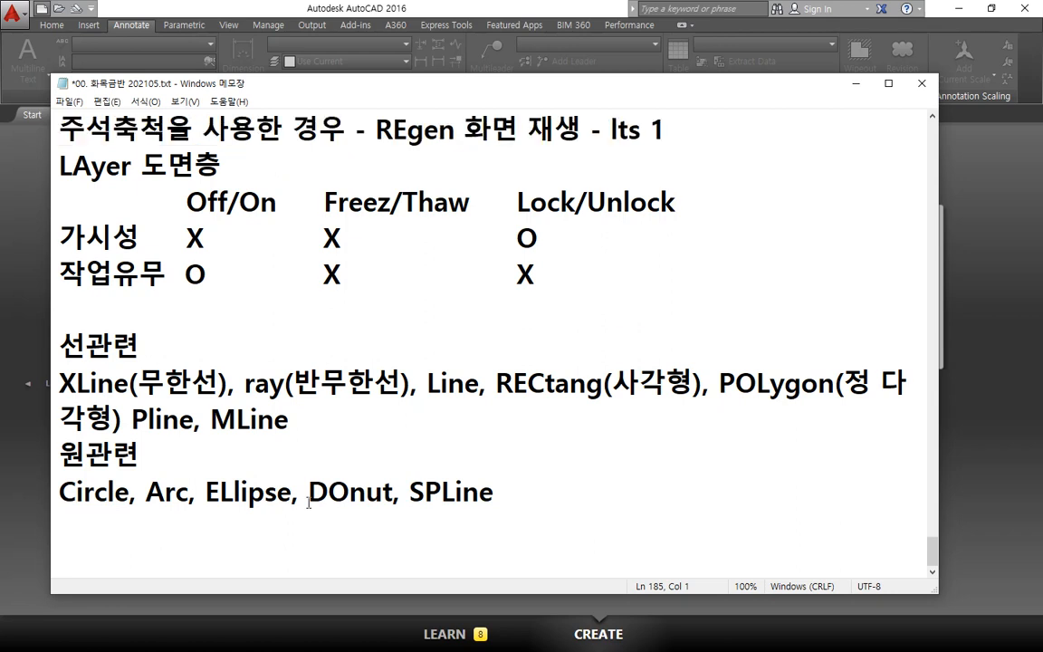
Step: Add the Korean meaning "(호)" directly after "Arc" in the "원관련" command list
key(Up)
key(Right)
key(Right)
key(Right)
key(Right)
key(Right)
key(Right)
key(Right)
key(Right)
key(Right)
key(Right)
key(Right)
text((호))
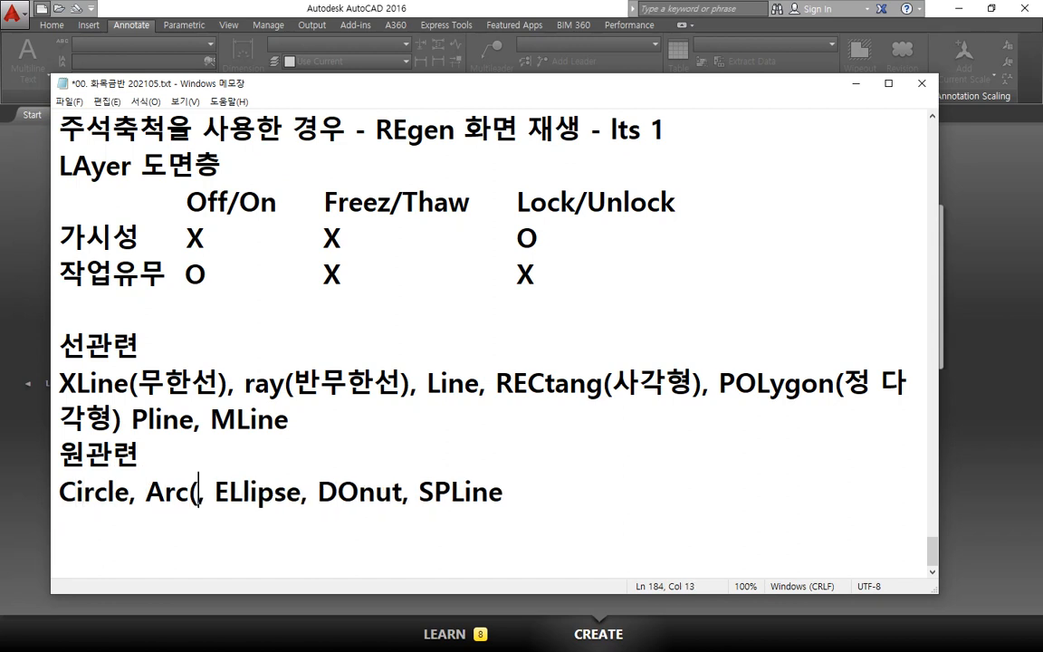
Step: Add the Korean meaning "(타원)" directly after "ELlipse" in the "원관련" command list
key(Right)
key(Right)
key(Right)
key(Right)
key(Right)
key(Right)
key(Right)
key(Right)
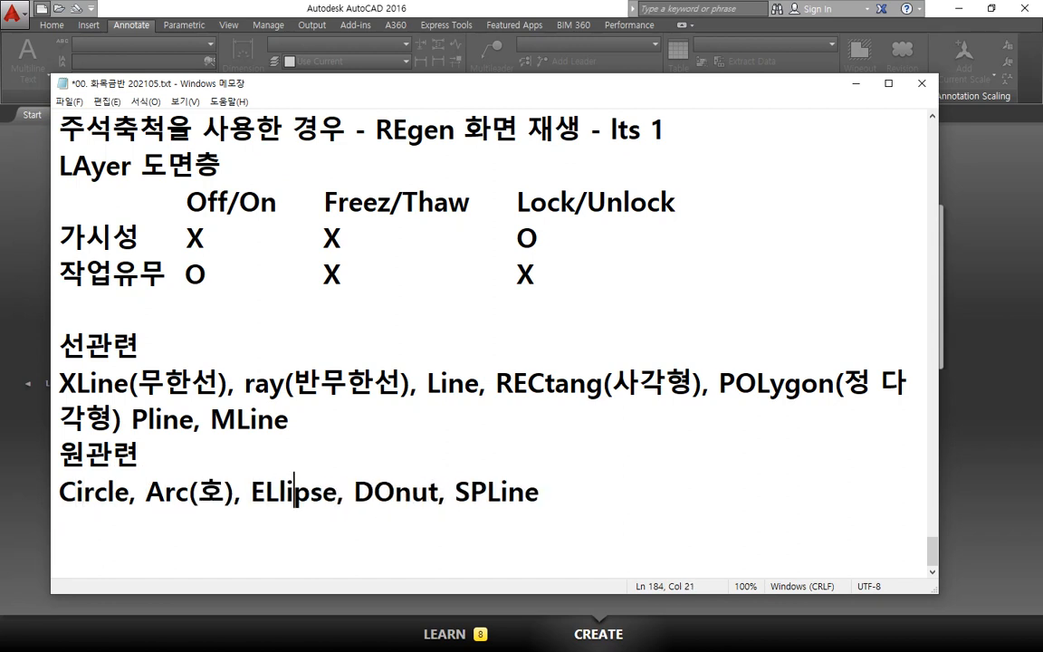
text((타원)
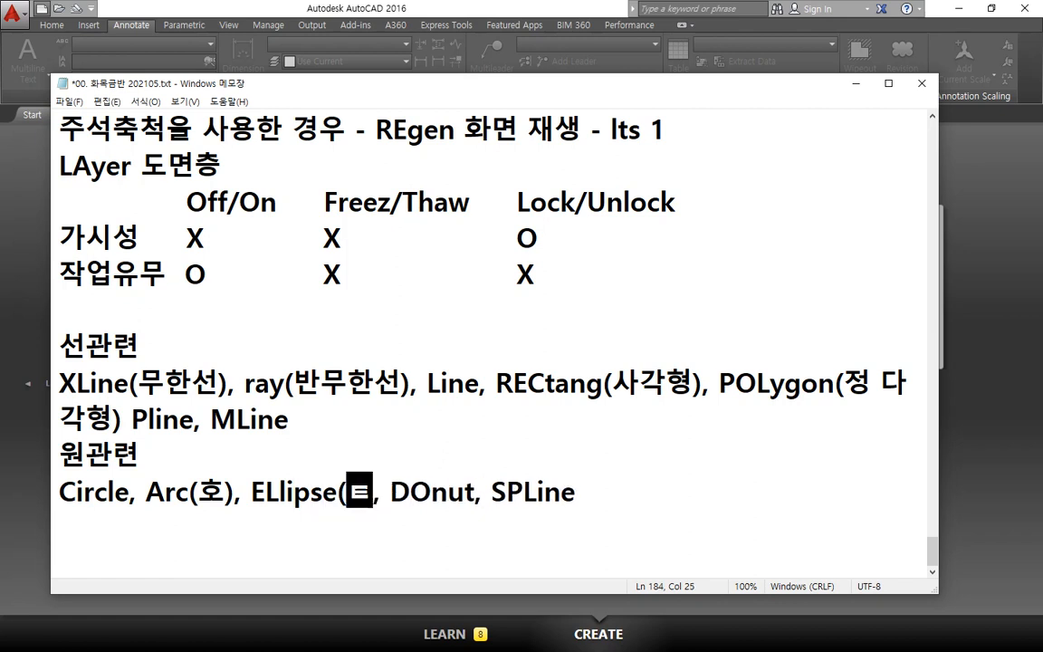
text())
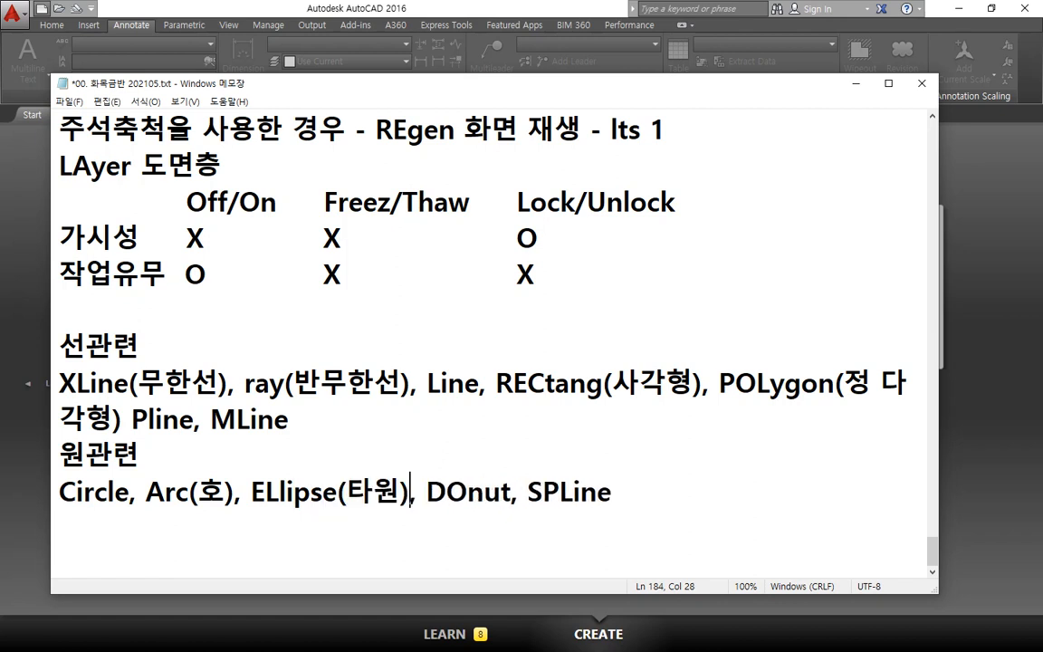
Step: Add the Korean meaning "(도넛)" directly after "DOnut" in the "원관련" command list
key(Right)
key(Right)
key(Right)
key(Right)
key(Right)
key(Right)
key(Right)
text((도넛))
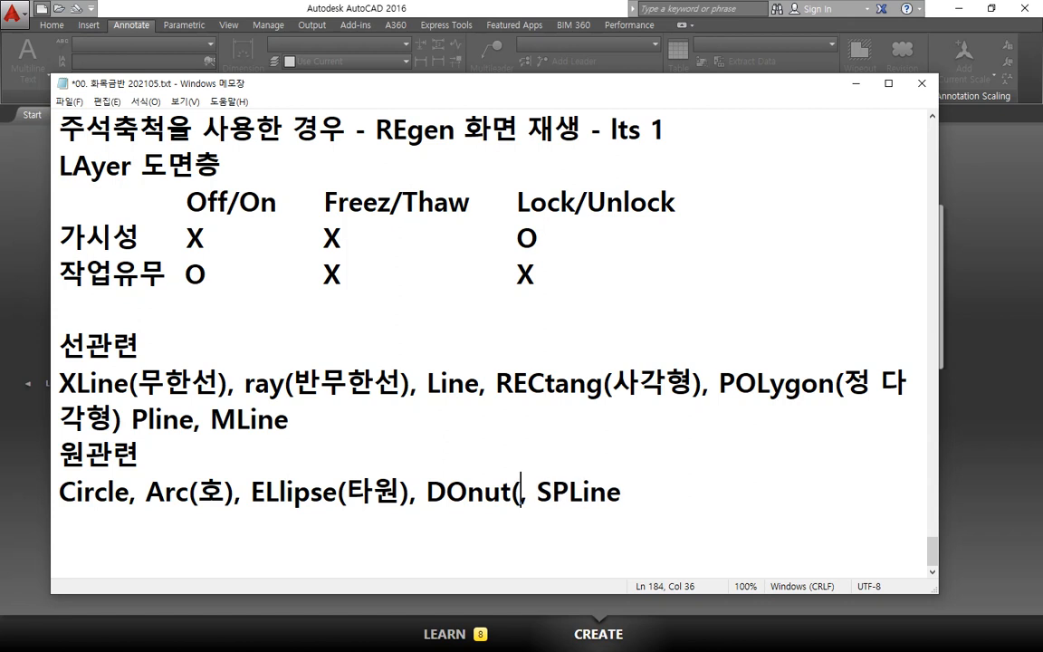
key(BackSpace)
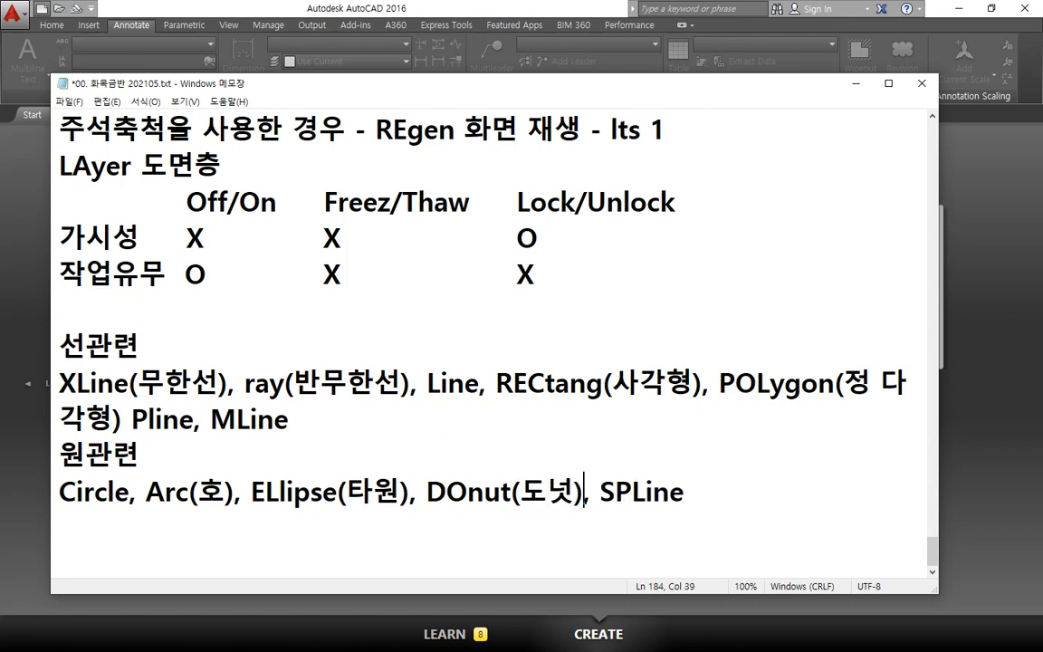
Step: Add the Korean meaning "(스플라인-곡선)" after "SPLine" at the end of the "원관련" command list
key(End)
text((스)
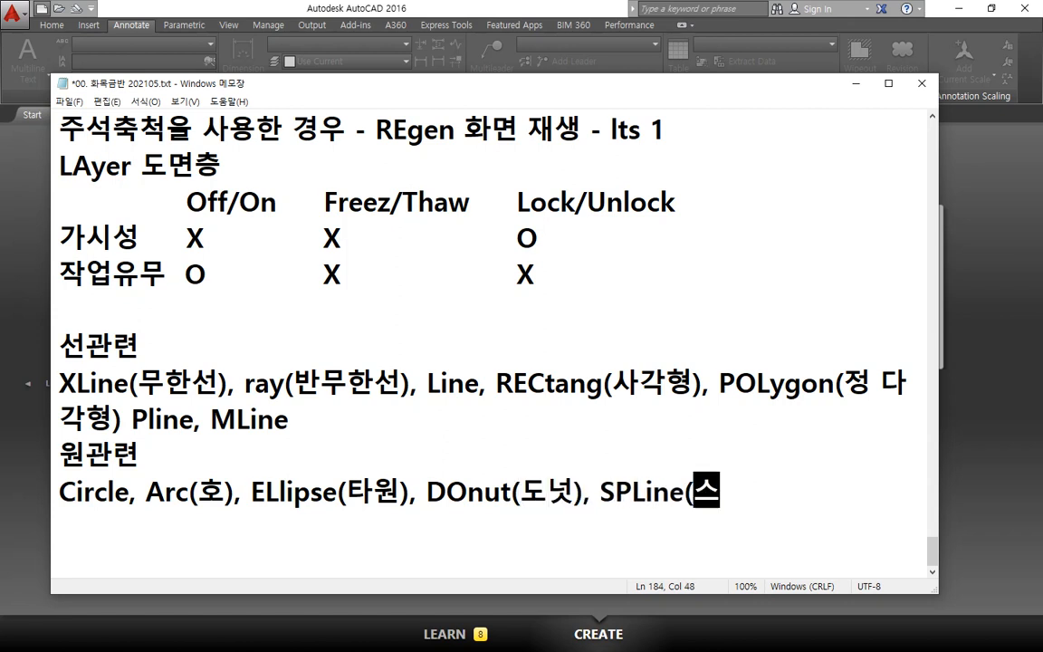
text(플라인)
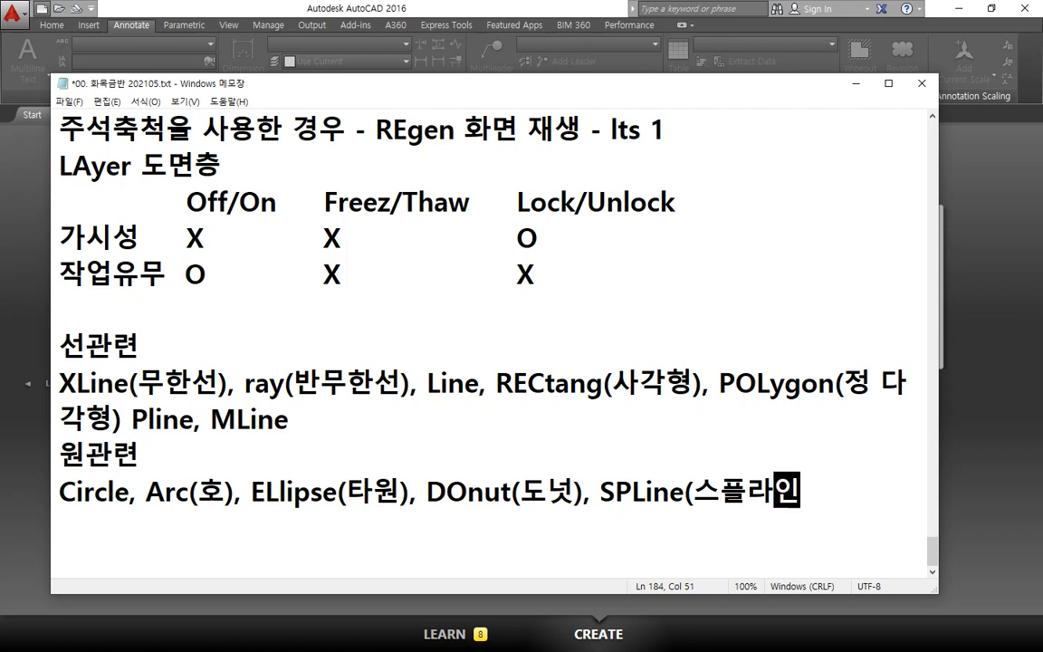
text(-곡선)
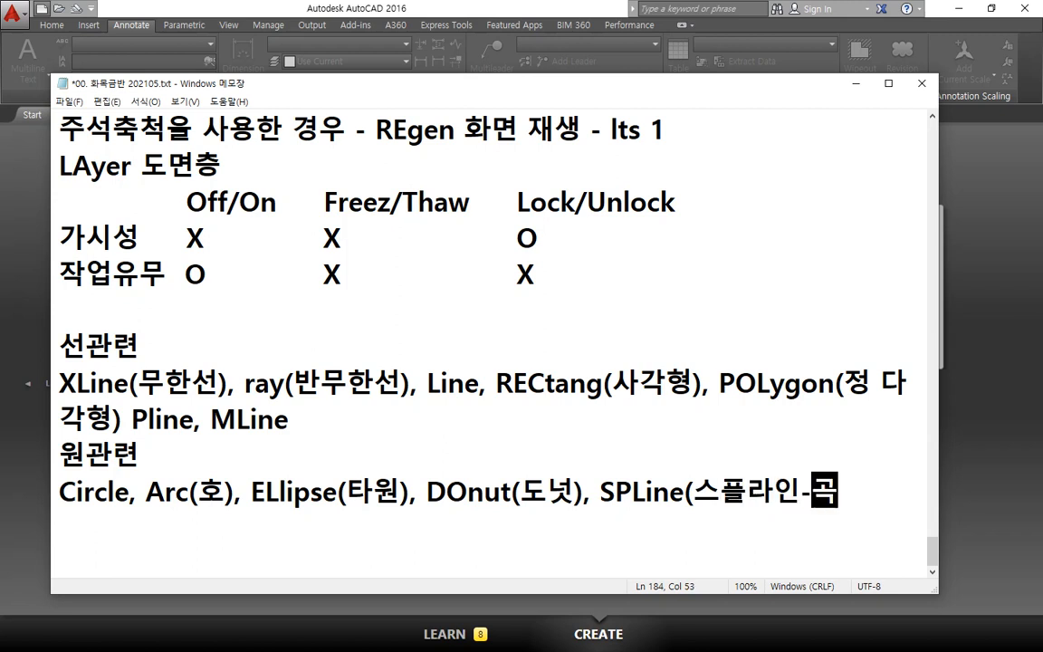
text())
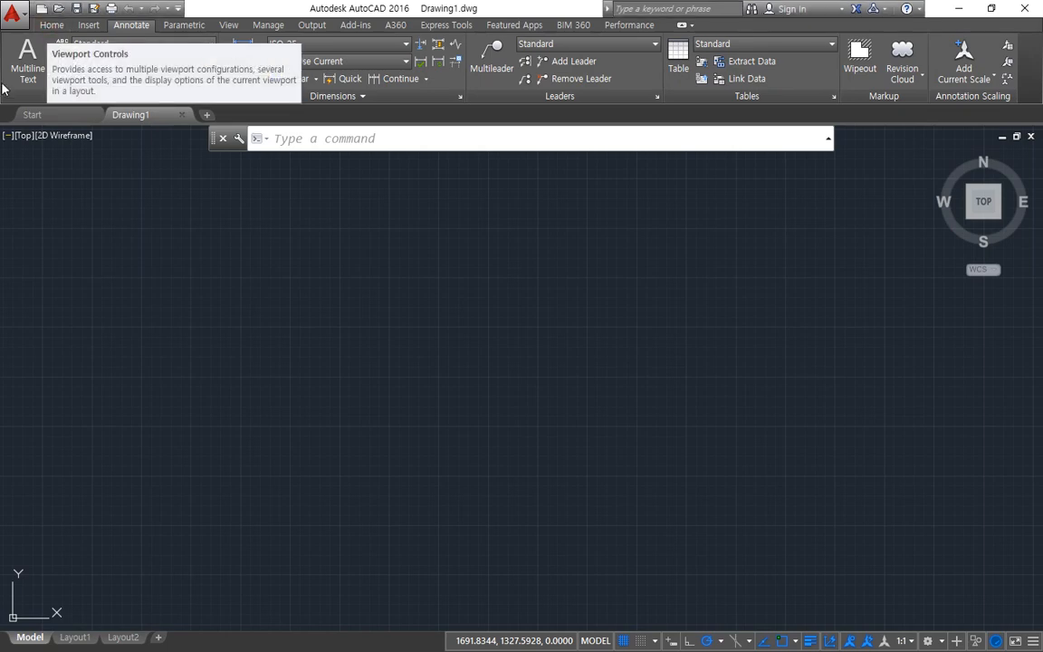
Step: Switch to AutoCAD and keep the extended set of Home drawing tools pinned open
click(49, 24)
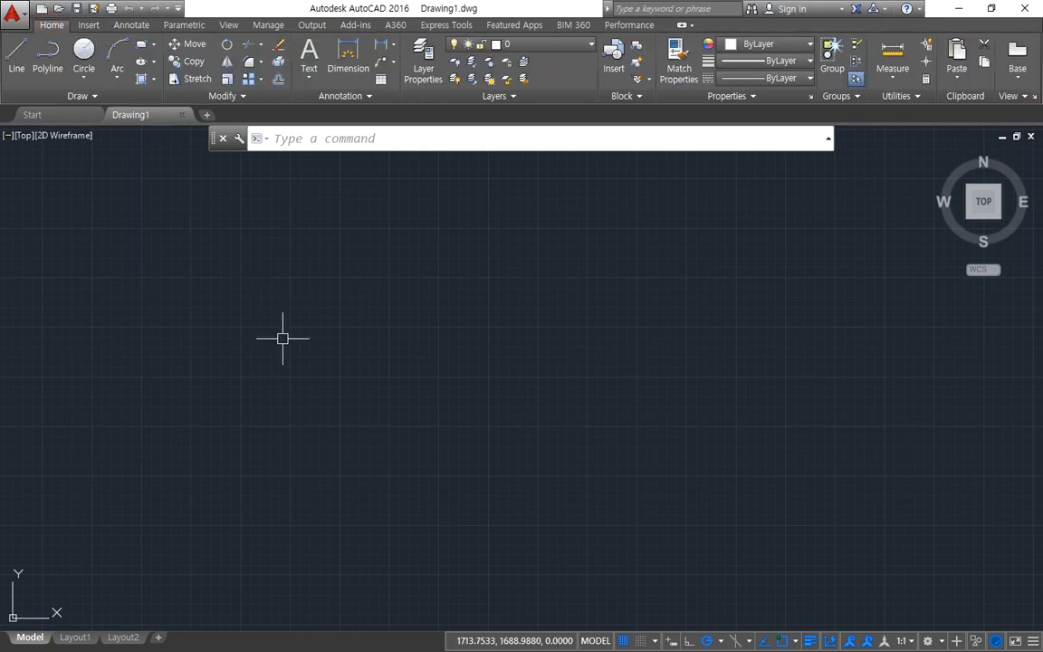
click(82, 94)
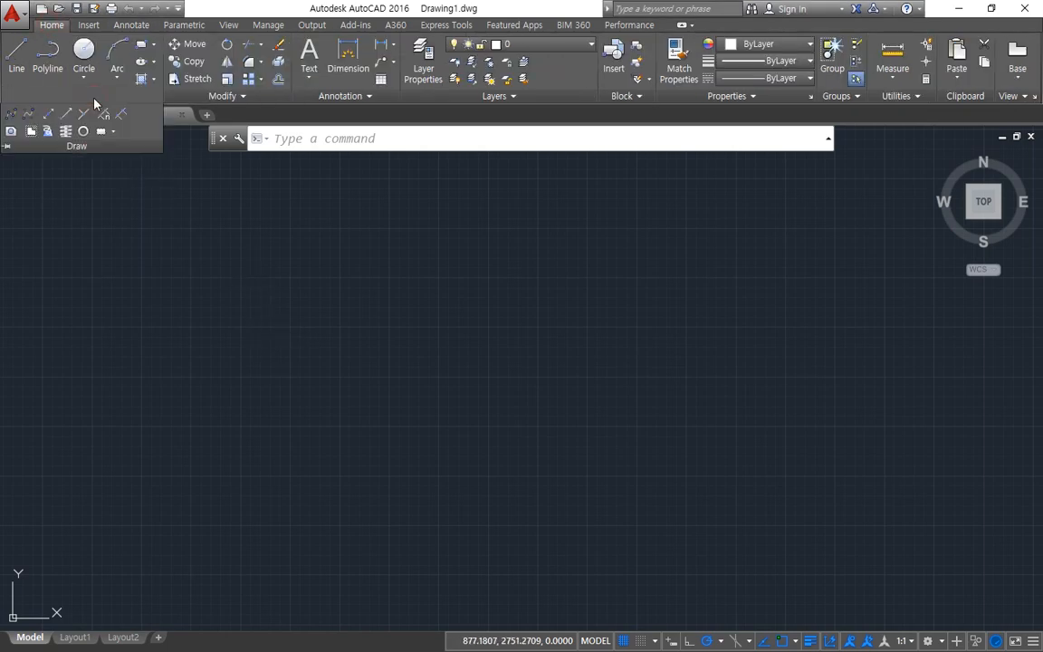
click(5, 145)
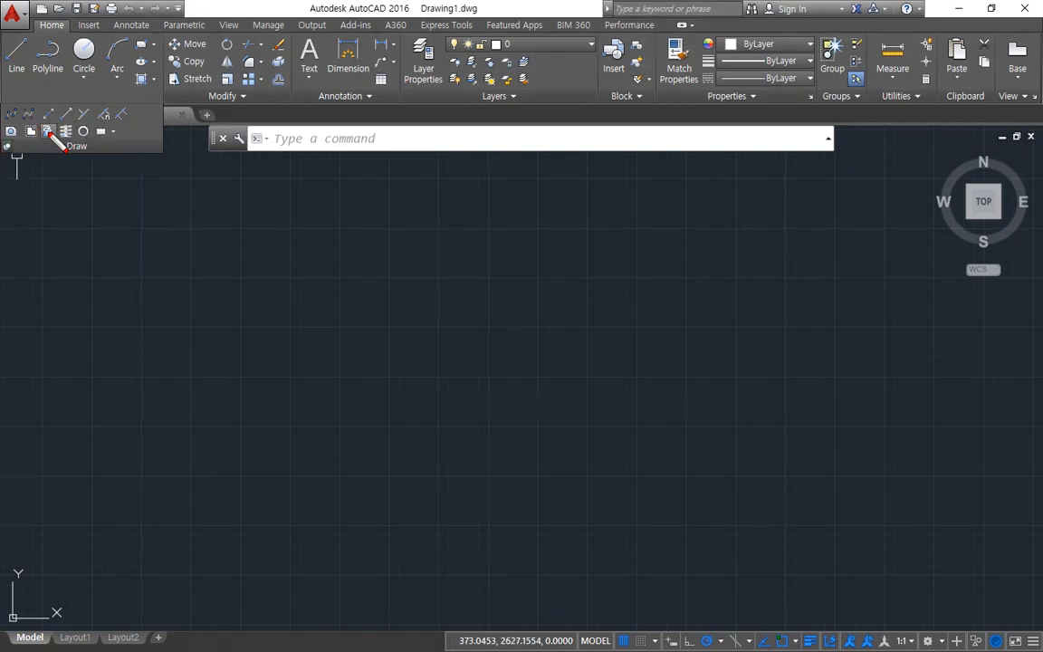
mouse_move(84, 129)
mouse_down()
mouse_move(54, 103)
mouse_move(29, 127)
mouse_up()
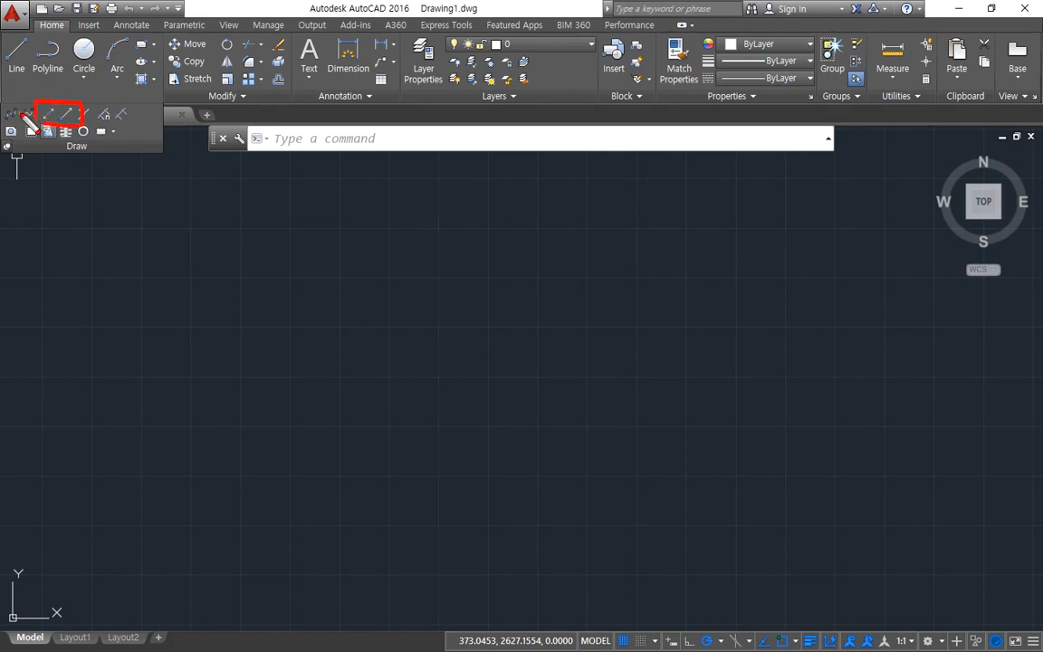
Step: Draw four construction lines with XLINE through one common point: one horizontal, one vertical and two opposite diagonals at about 45°
text(xl)
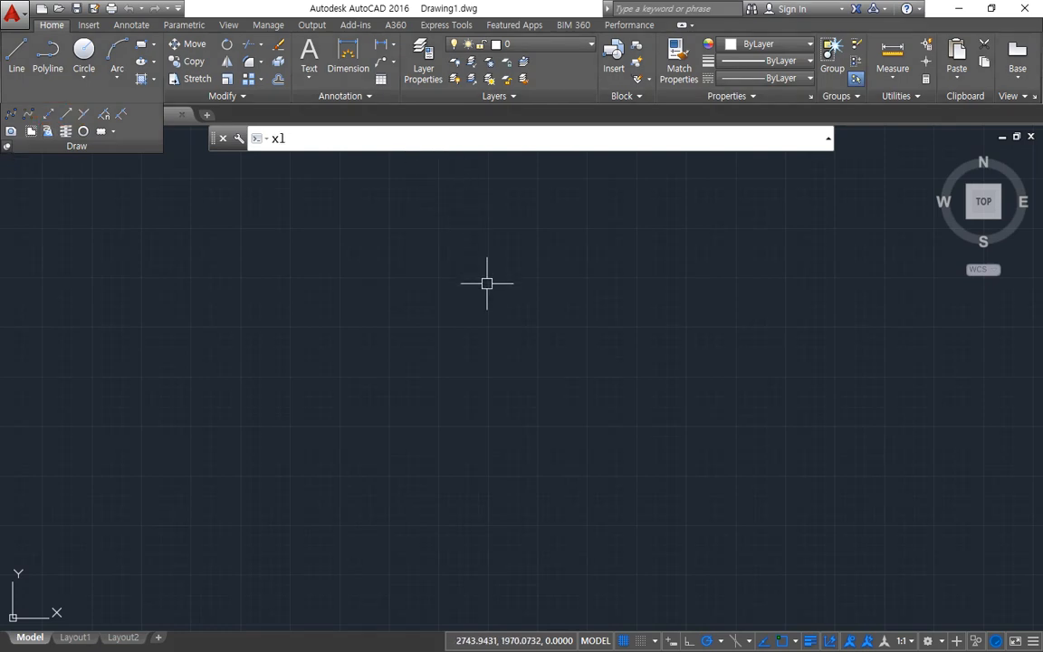
key(Return)
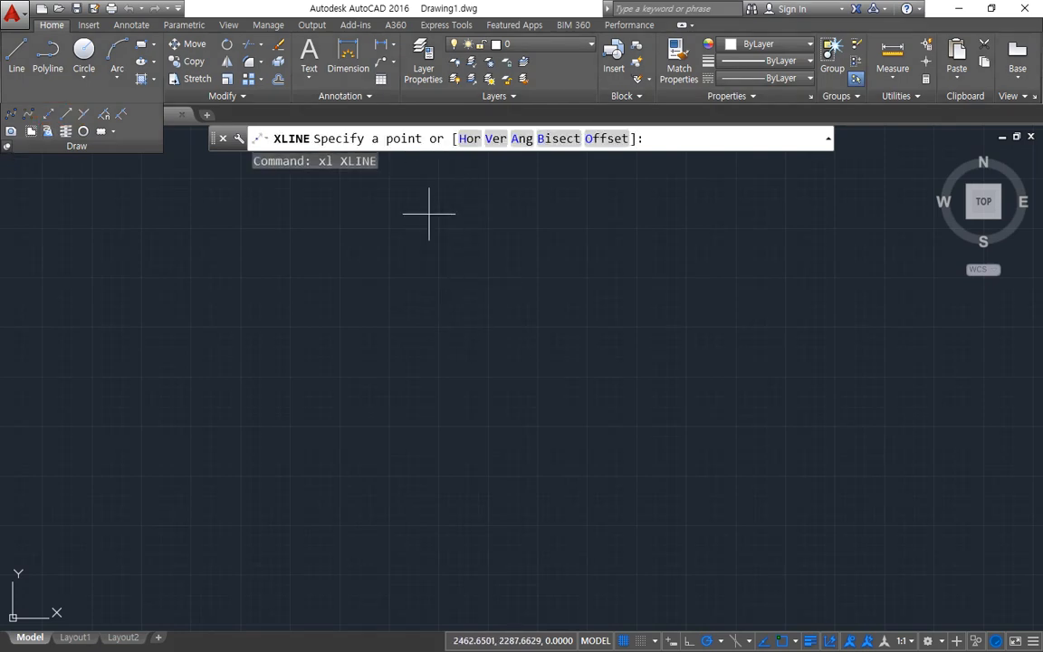
drag(366, 154, 422, 157)
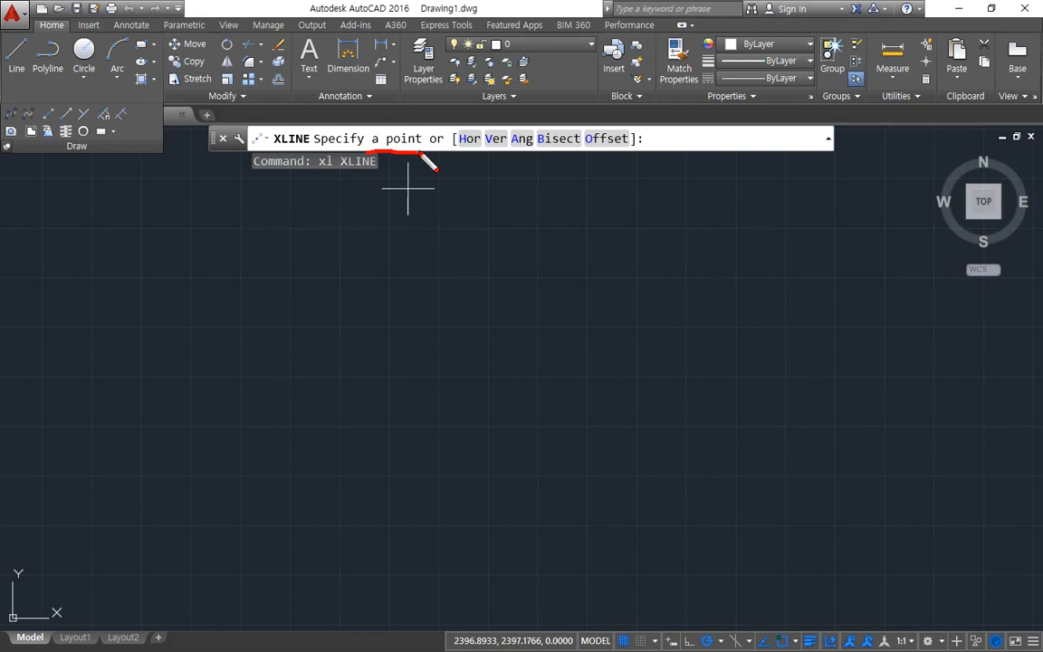
key(Escape)
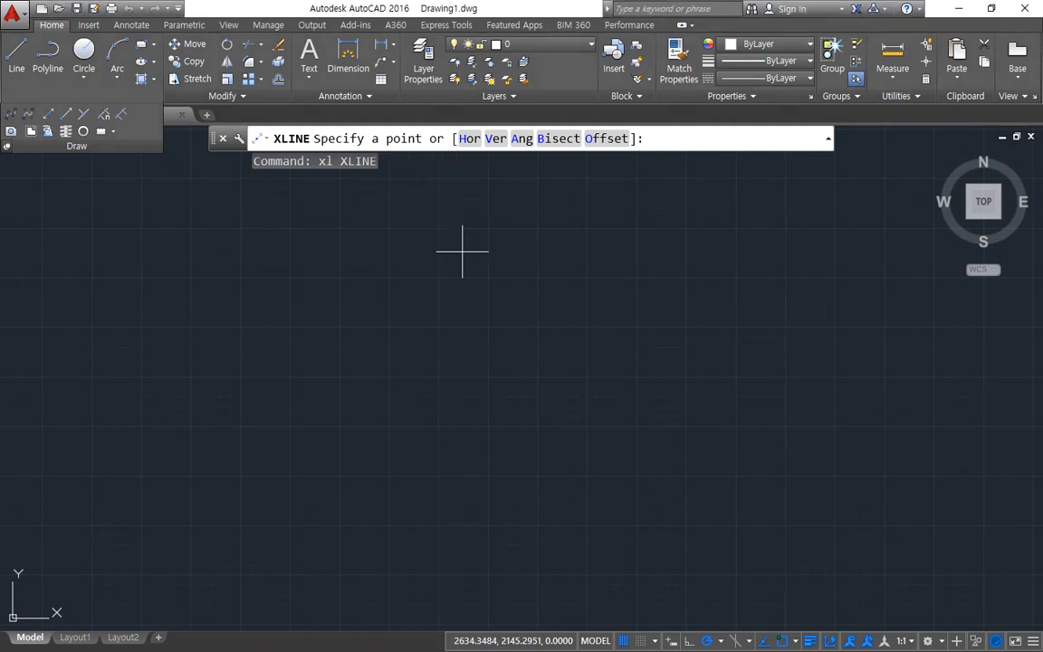
click(471, 320)
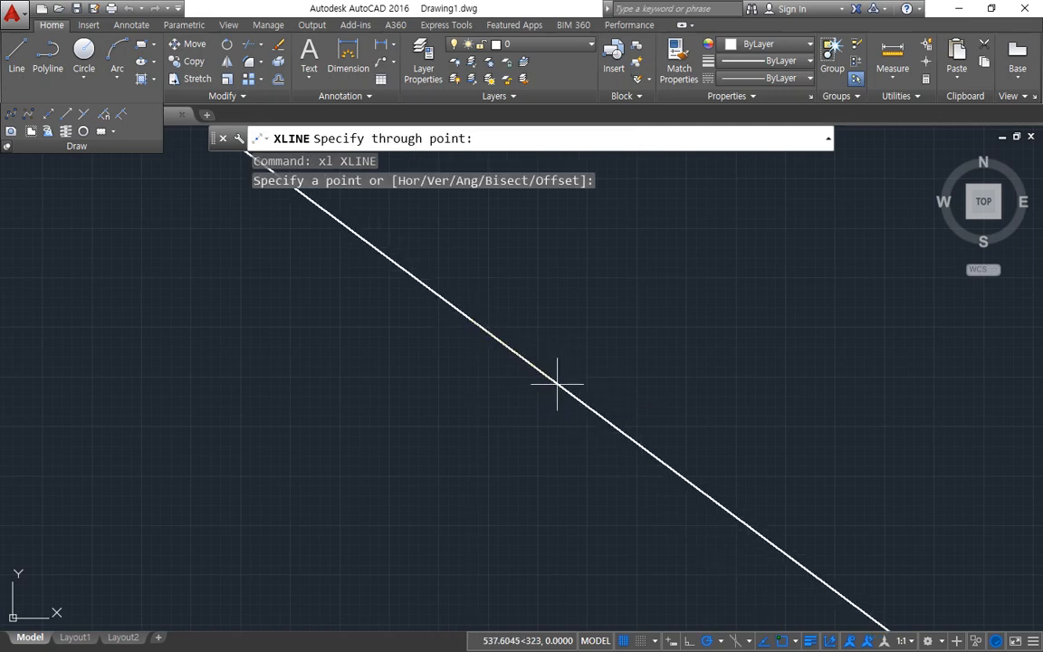
click(614, 319)
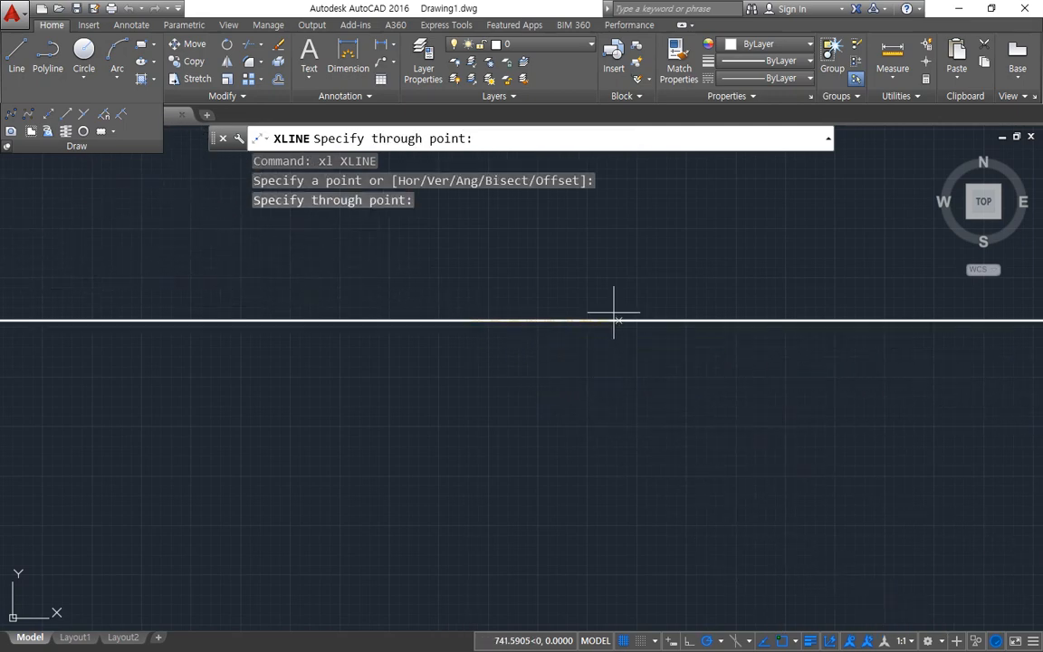
click(550, 237)
click(471, 248)
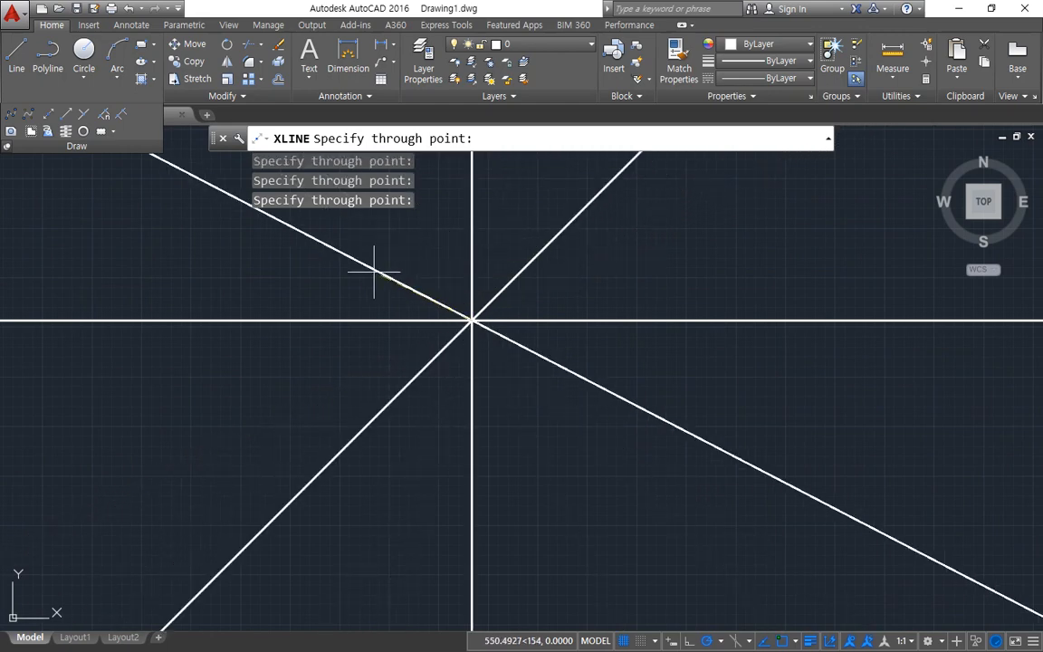
click(402, 254)
key(Escape)
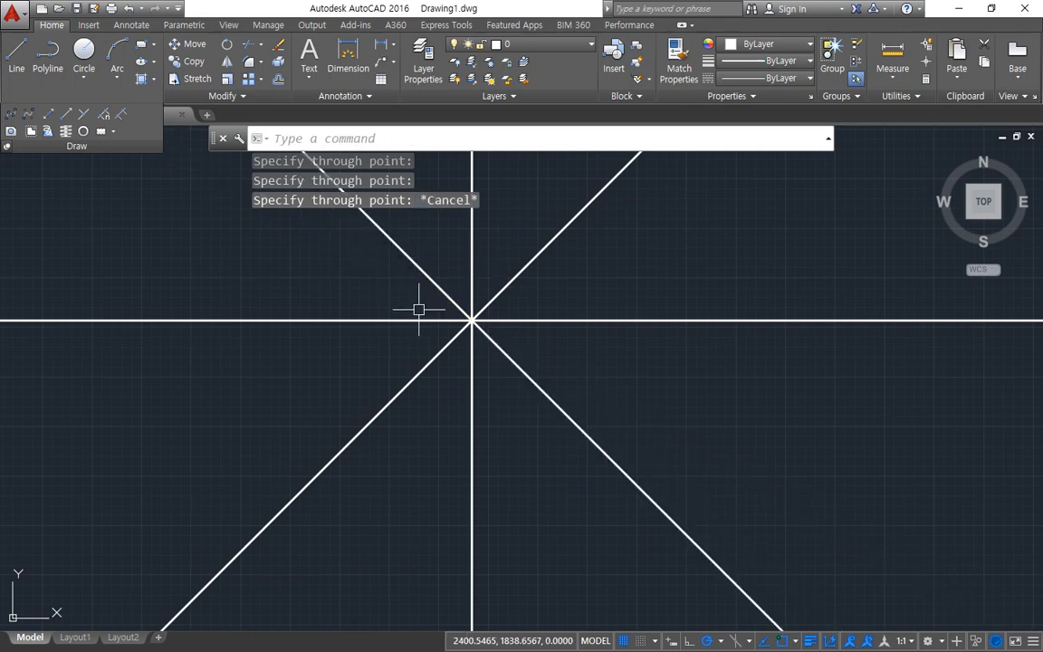
Step: Erase all four construction lines crossing at the common point
scroll(418, 310, down, 5)
middle_drag(338, 314, 372, 403)
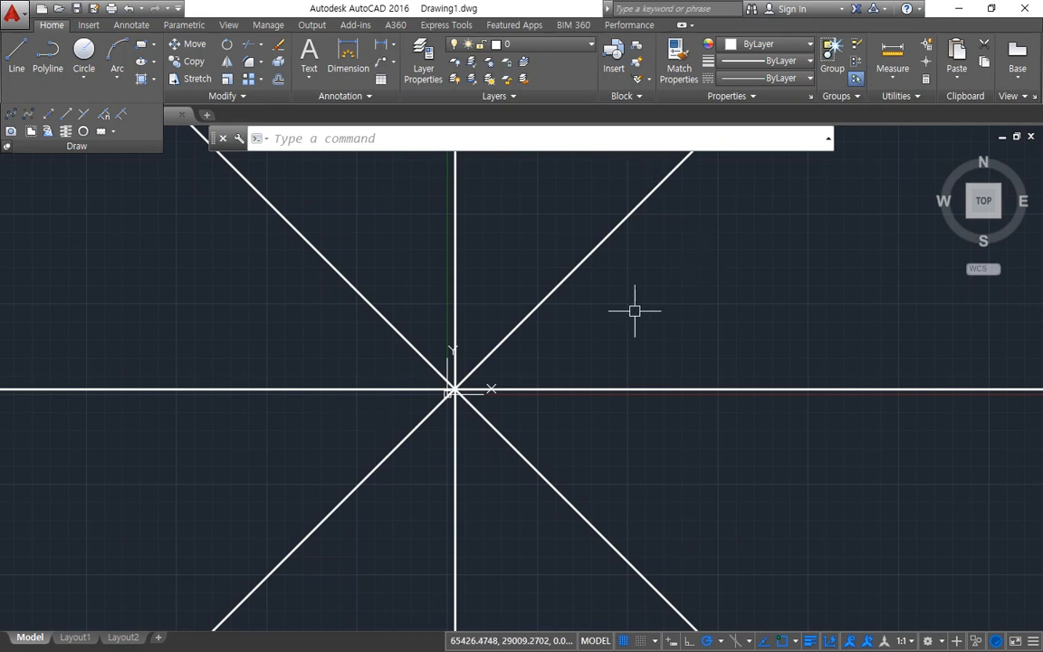
click(548, 413)
click(400, 342)
text(e)
key(Return)
scroll(457, 380, up, 5)
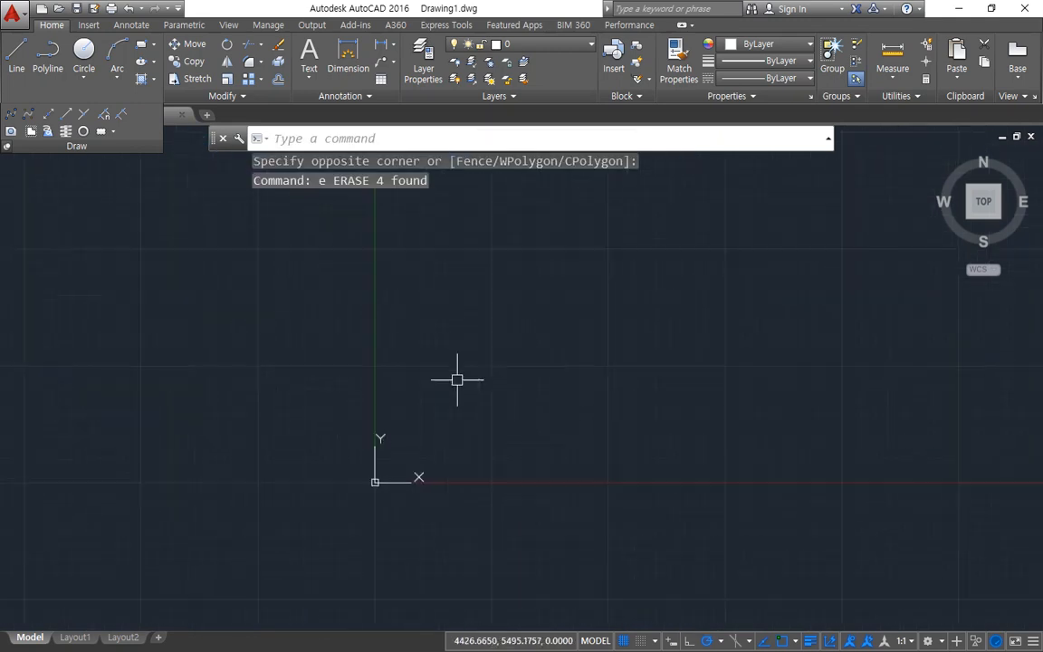
Step: Draw five horizontal construction lines, spaced freely one below another, using the Hor option of XLINE
text(x)
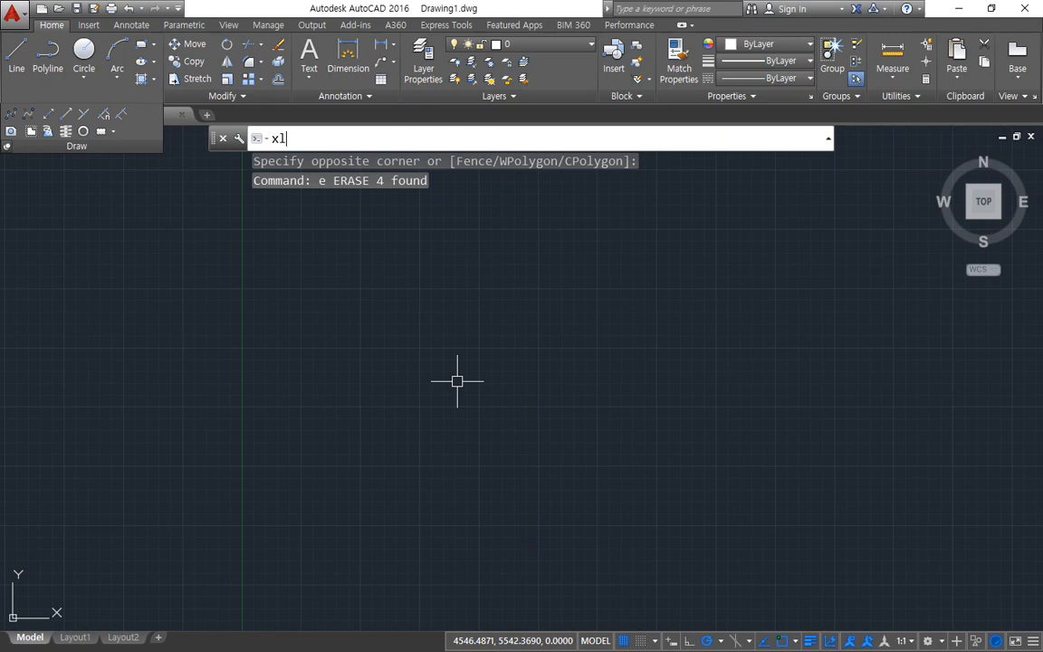
text(l)
key(Return)
click(464, 139)
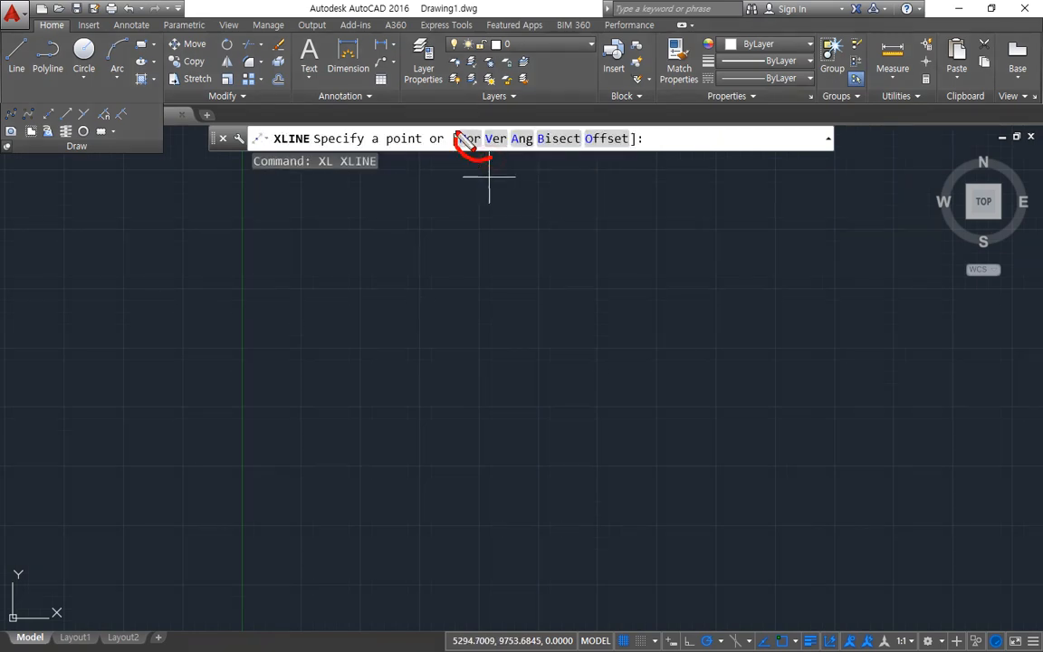
mouse_move(457, 133)
mouse_down()
mouse_move(541, 122)
mouse_move(574, 138)
mouse_move(531, 155)
mouse_move(479, 156)
mouse_move(576, 163)
mouse_move(496, 160)
mouse_up()
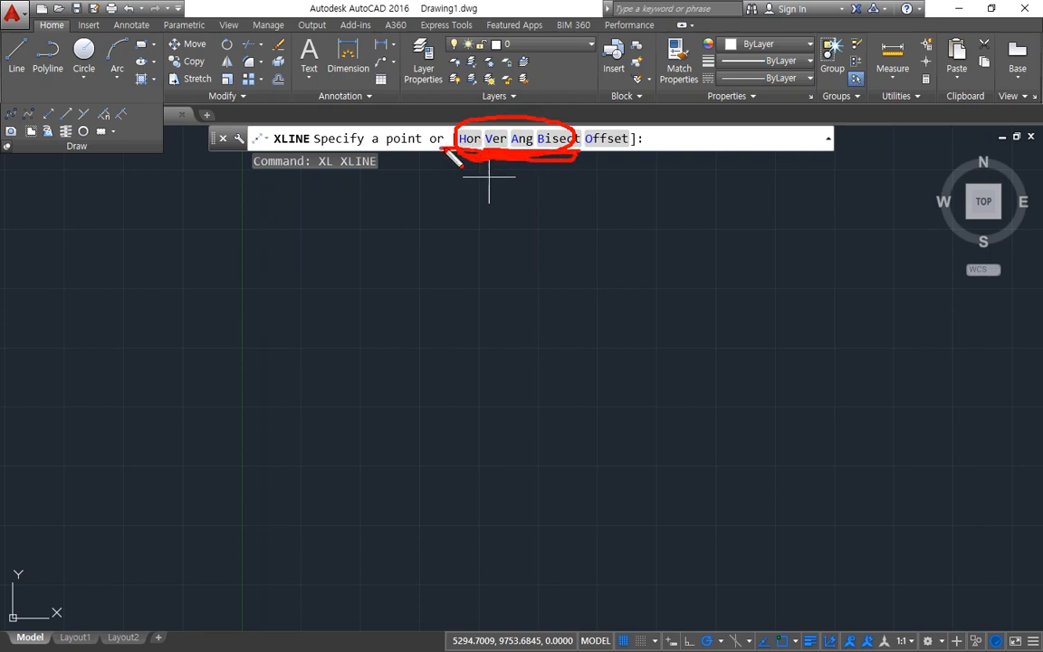
key(Escape)
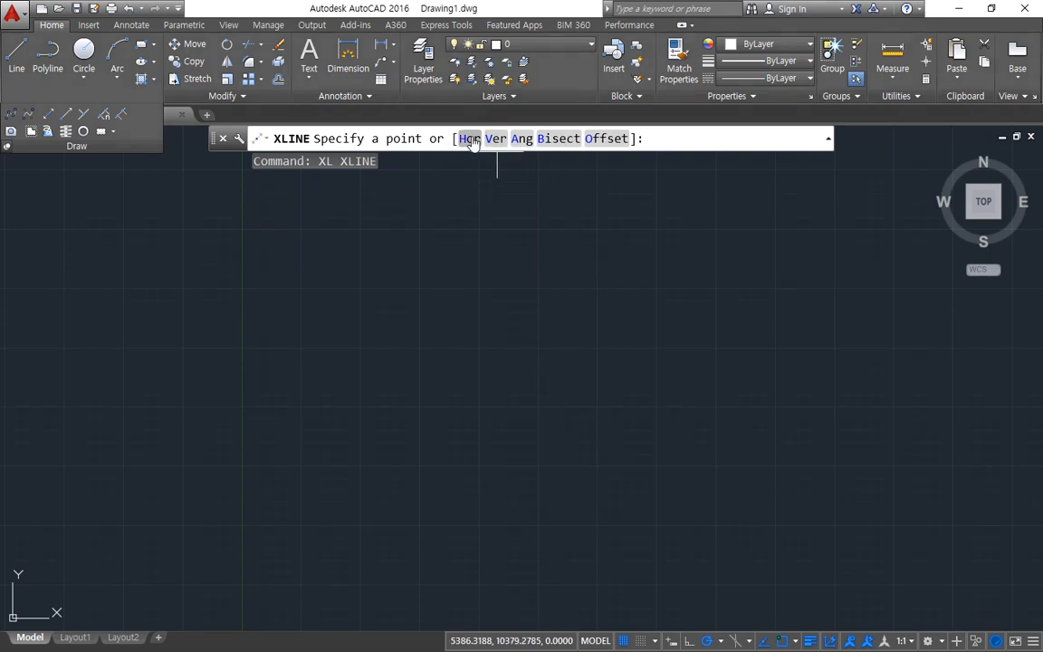
click(469, 137)
click(486, 242)
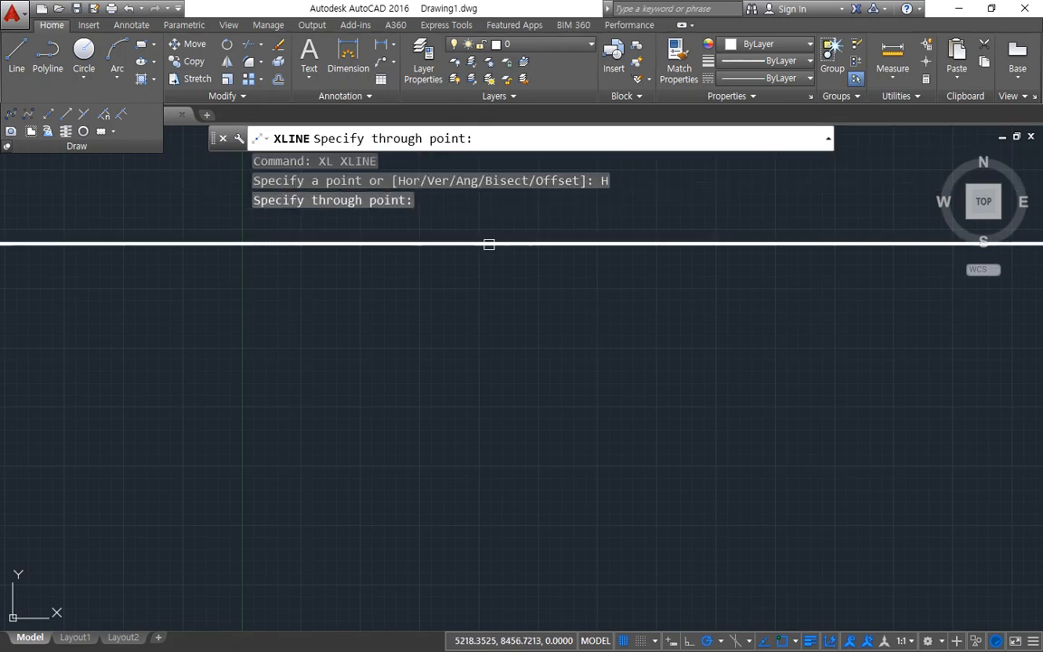
click(502, 311)
click(511, 362)
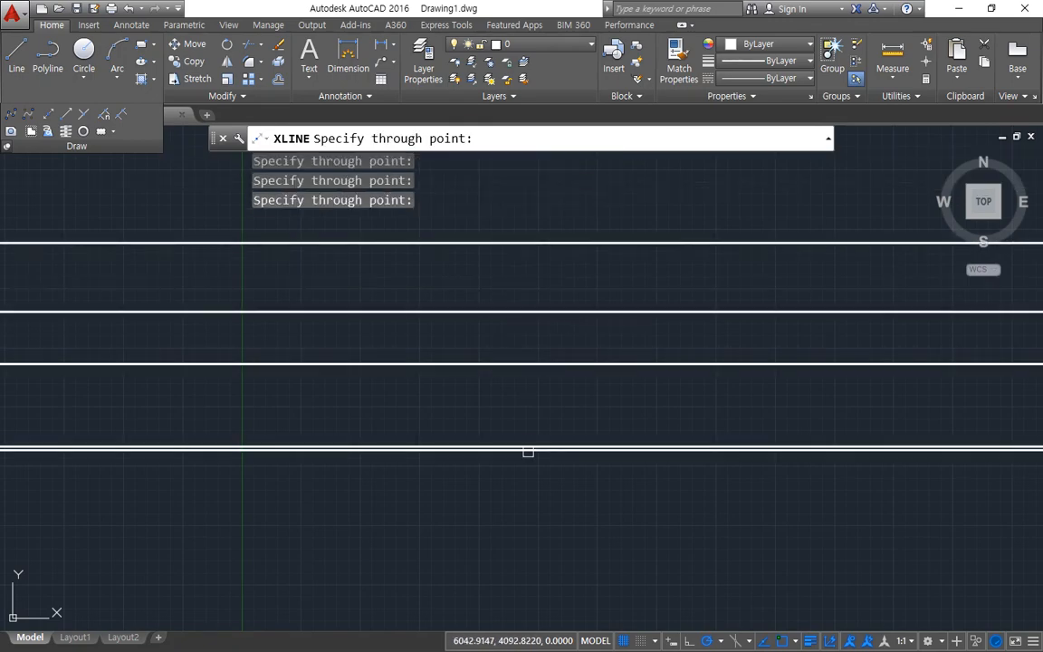
click(529, 446)
click(532, 537)
key(Escape)
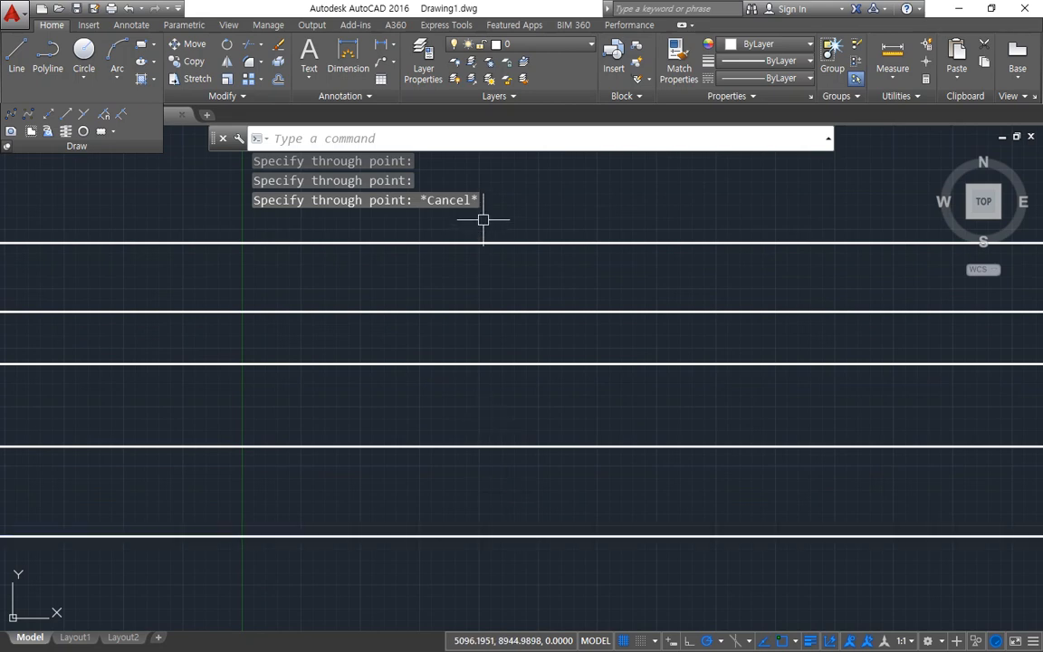
Step: Draw five vertical construction lines across the horizontal ones, spaced freely side by side, using the Ver option of XLINE
key(Return)
click(496, 139)
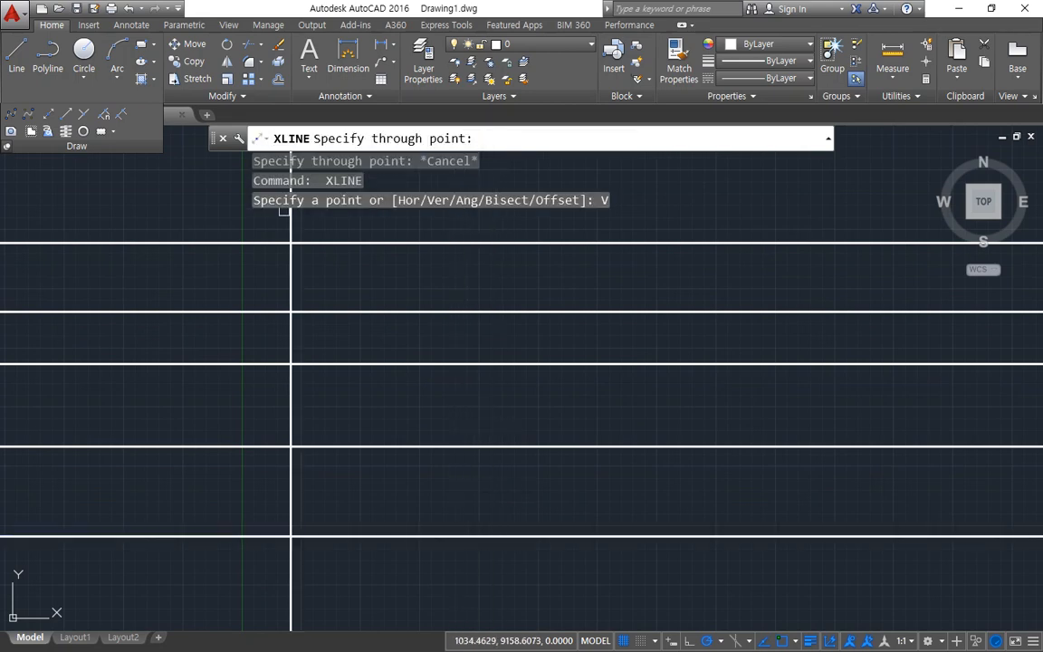
click(266, 272)
click(378, 294)
click(496, 296)
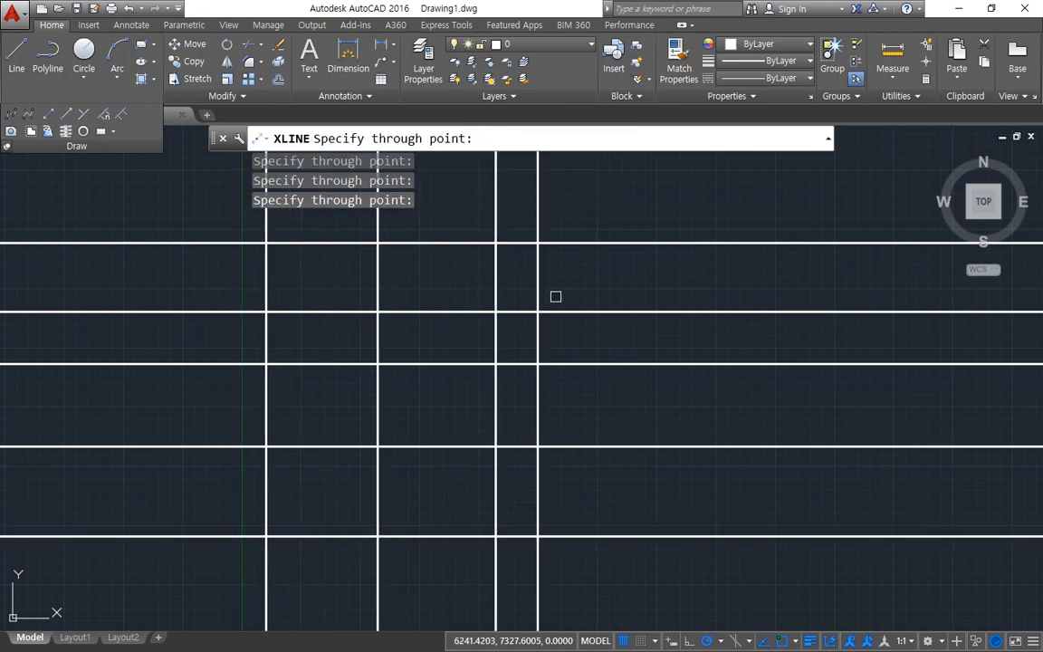
click(582, 297)
click(698, 298)
key(Escape)
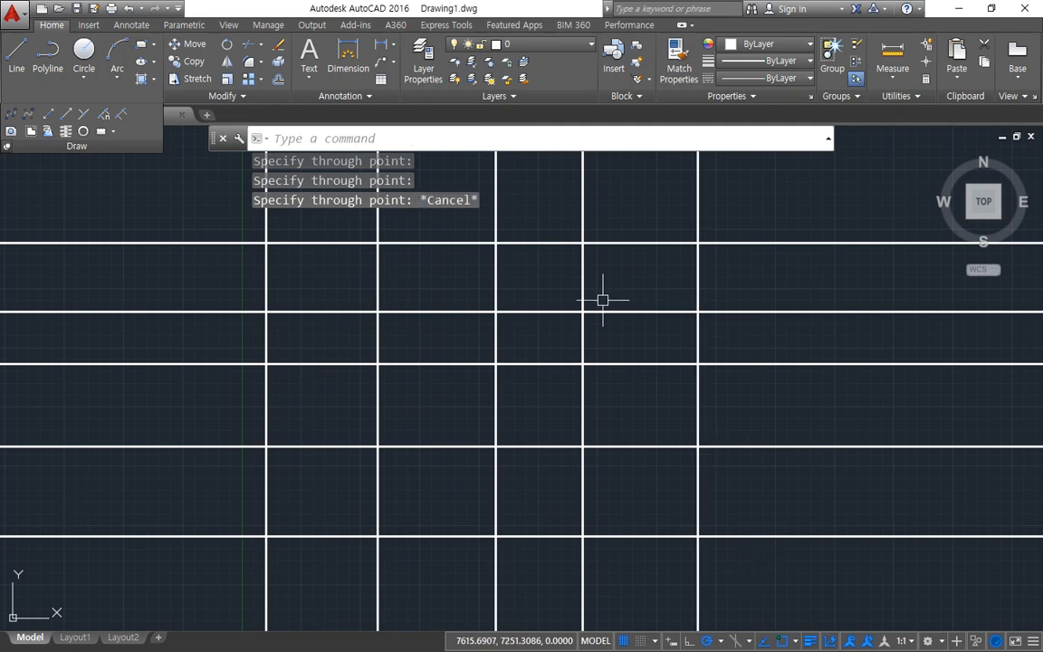
Step: Draw four parallel construction lines at 65° across the grid, spaced freely, using the Ang option of XLINE
key(Return)
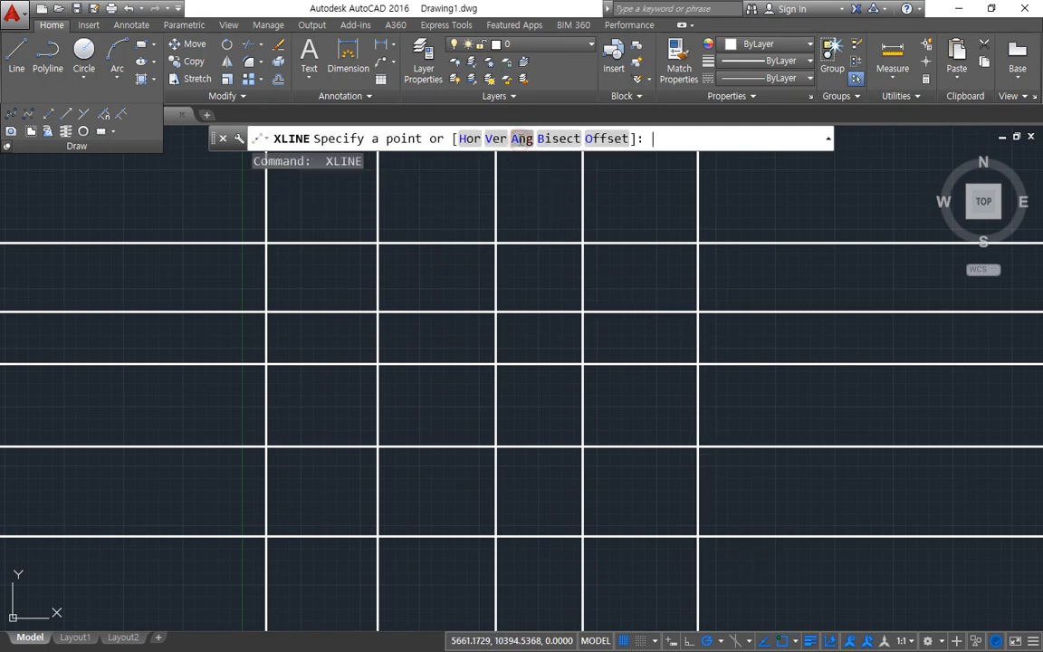
click(521, 139)
key(ctrl+alt+d)
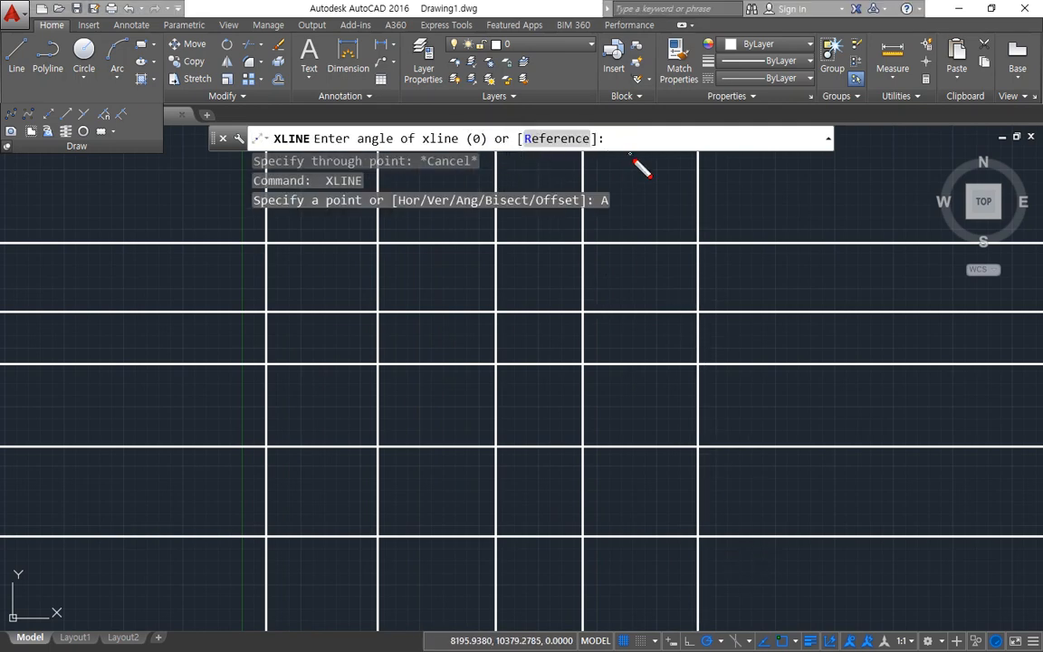
drag(634, 159, 646, 123)
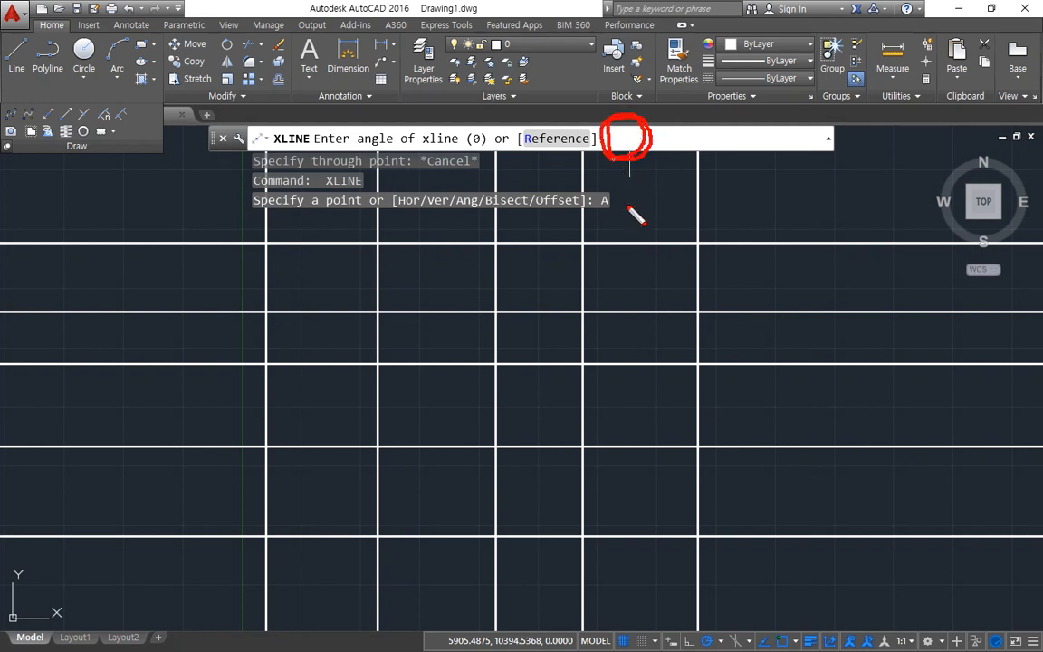
key(Escape)
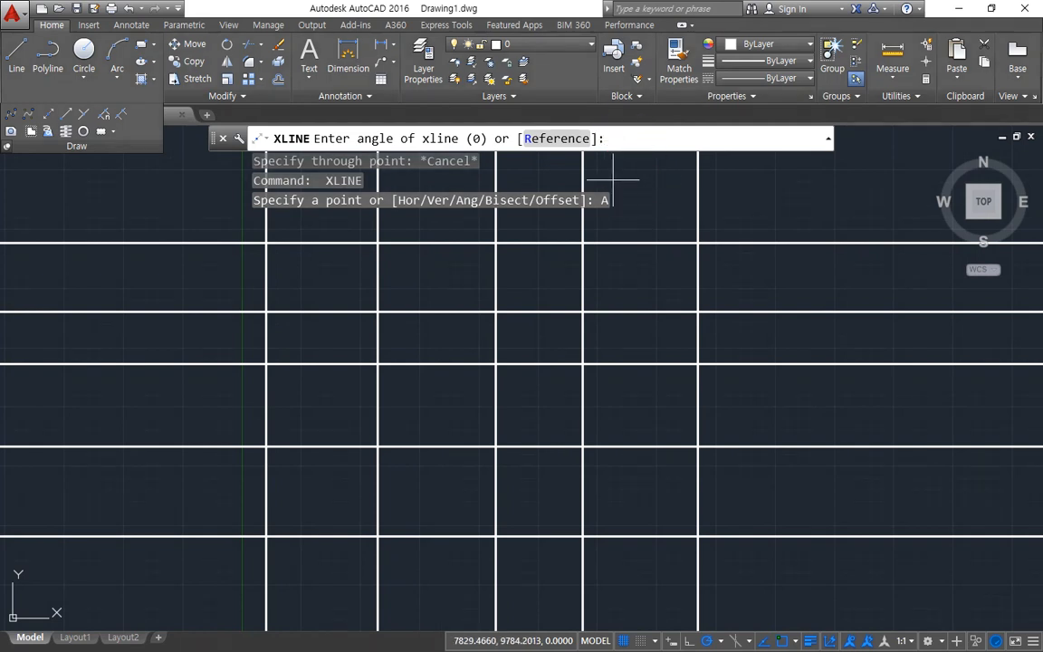
text(65)
key(Return)
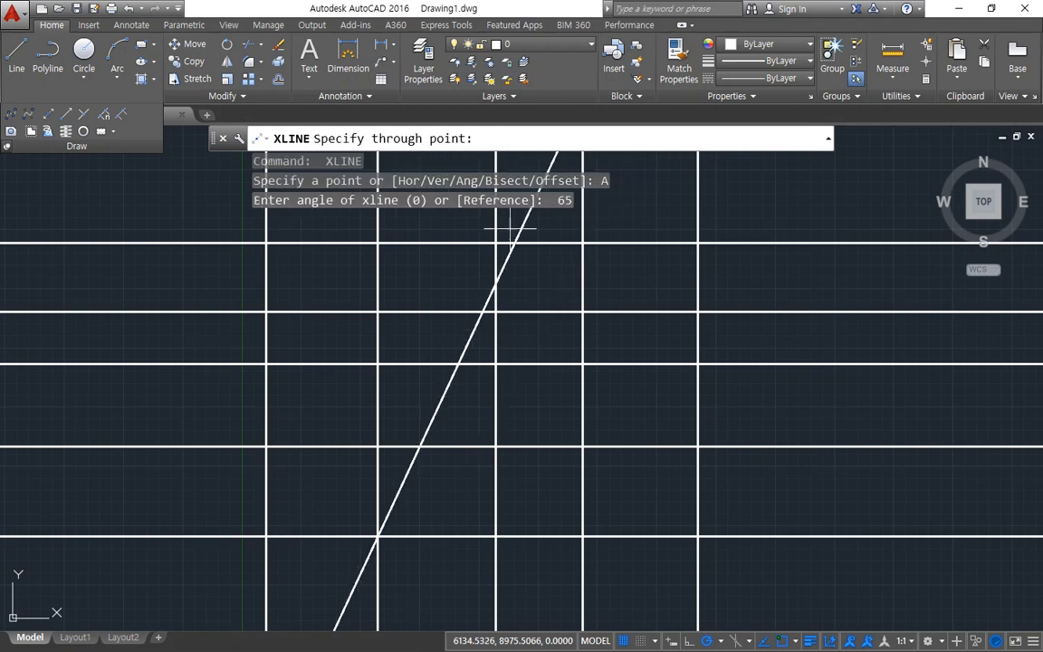
click(399, 317)
click(520, 337)
click(627, 399)
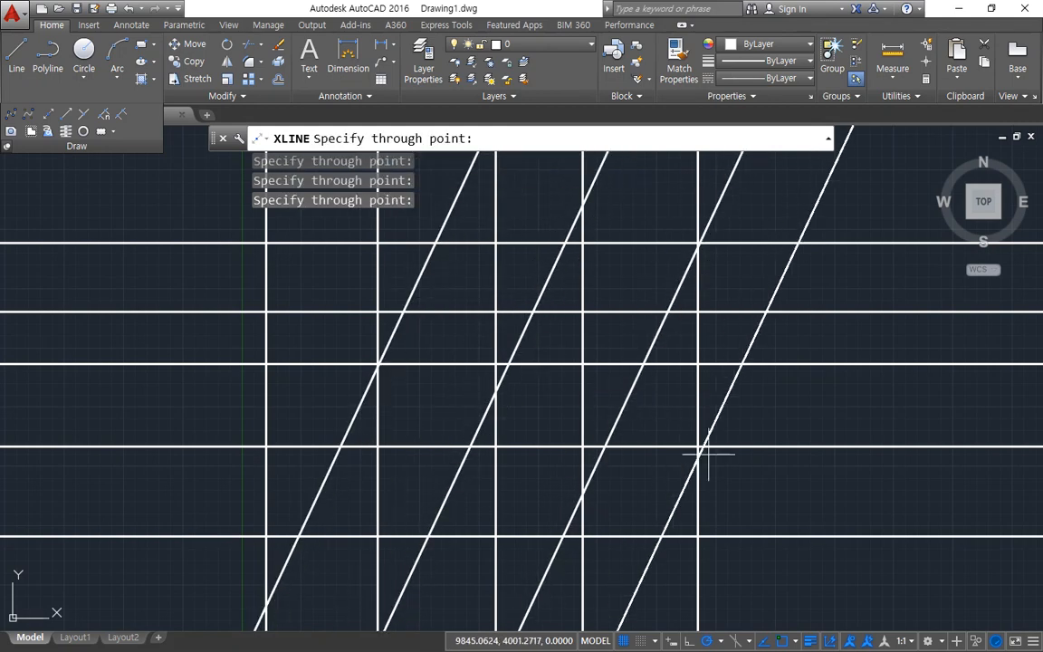
click(745, 459)
key(Return)
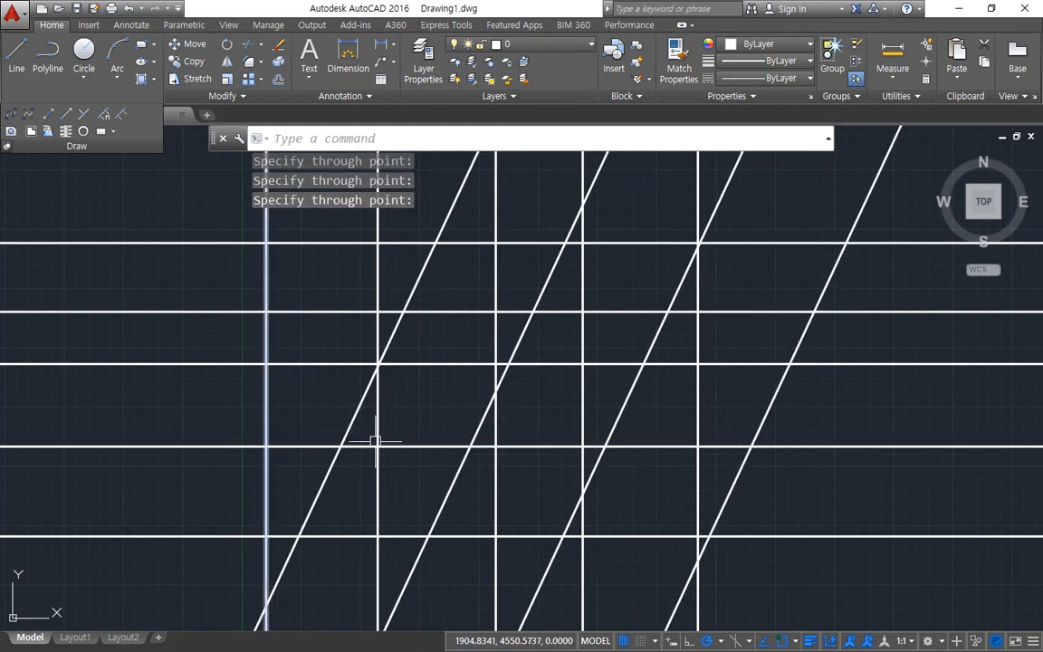
Step: Erase all the horizontal, vertical and inclined construction lines together
click(769, 594)
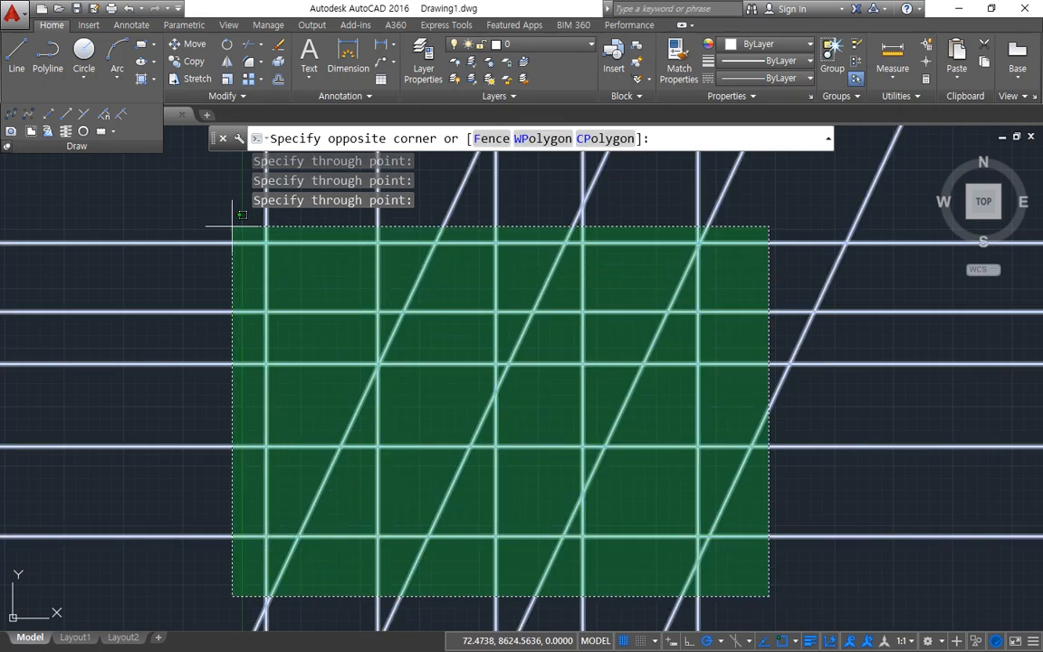
click(219, 234)
key(Delete)
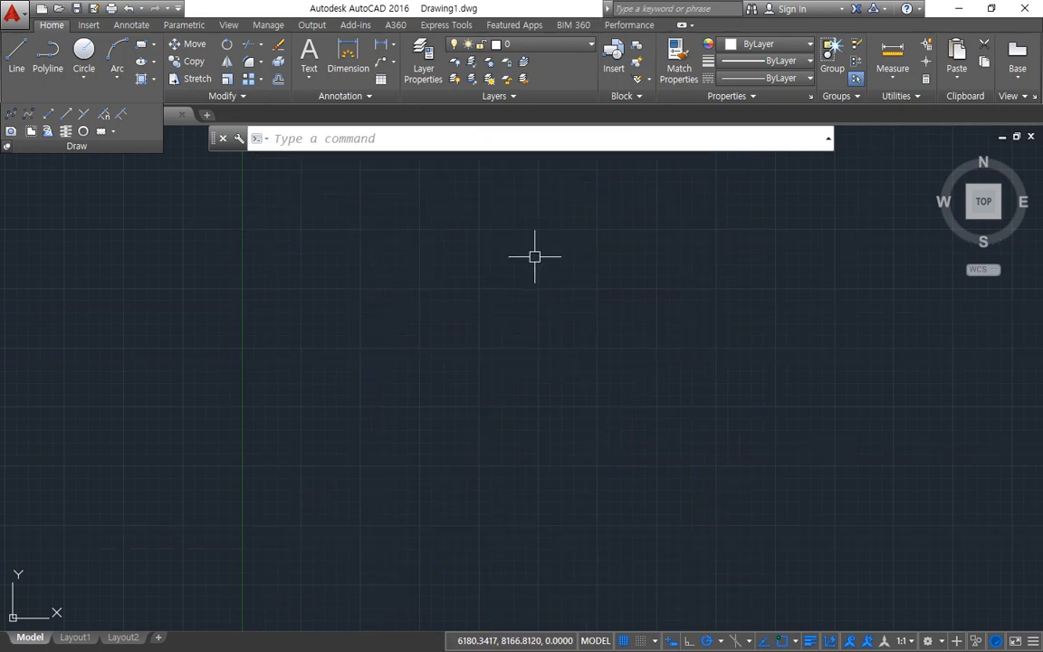
Step: Draw two connected lines from one vertex, about 4520 units long at 21° and about 4420 units long at 70°
key(Return)
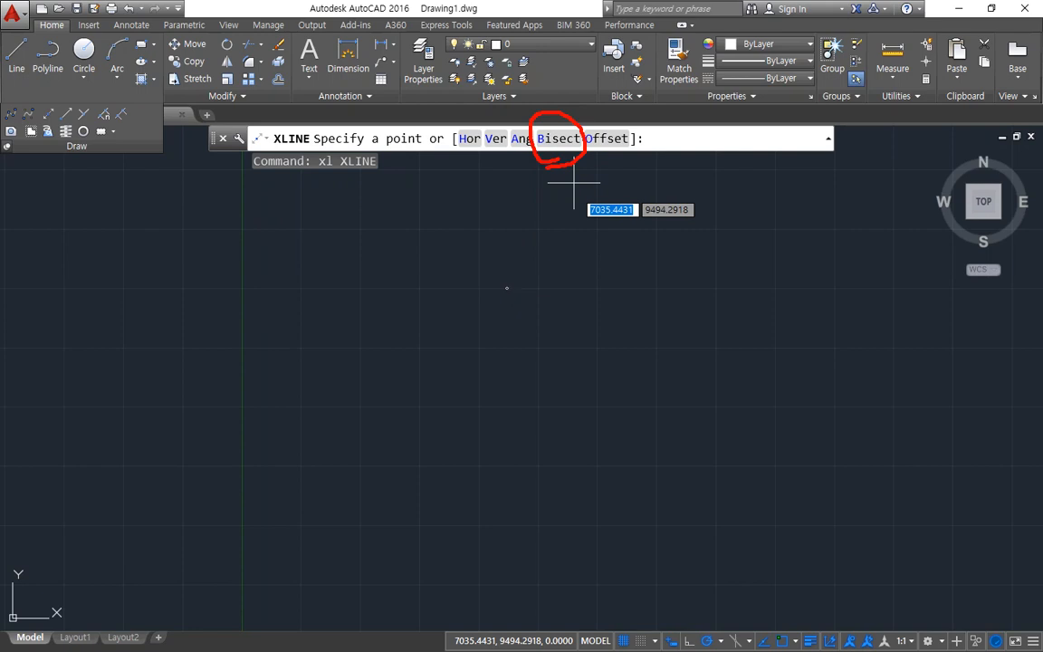
key(Escape)
text(l)
key(Return)
click(689, 387)
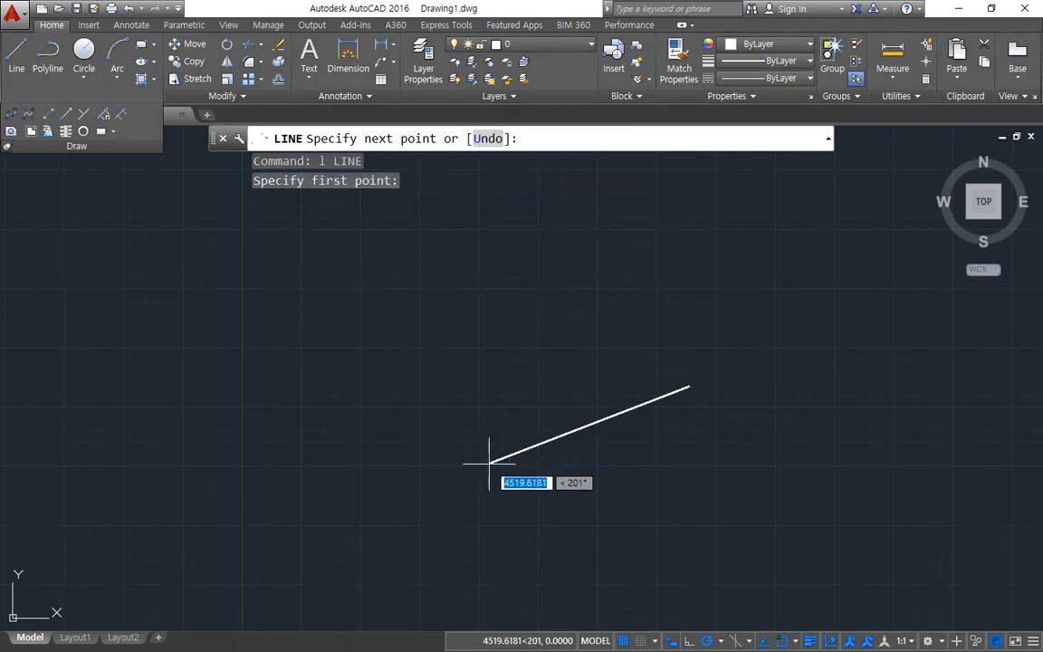
click(488, 462)
click(560, 267)
key(Escape)
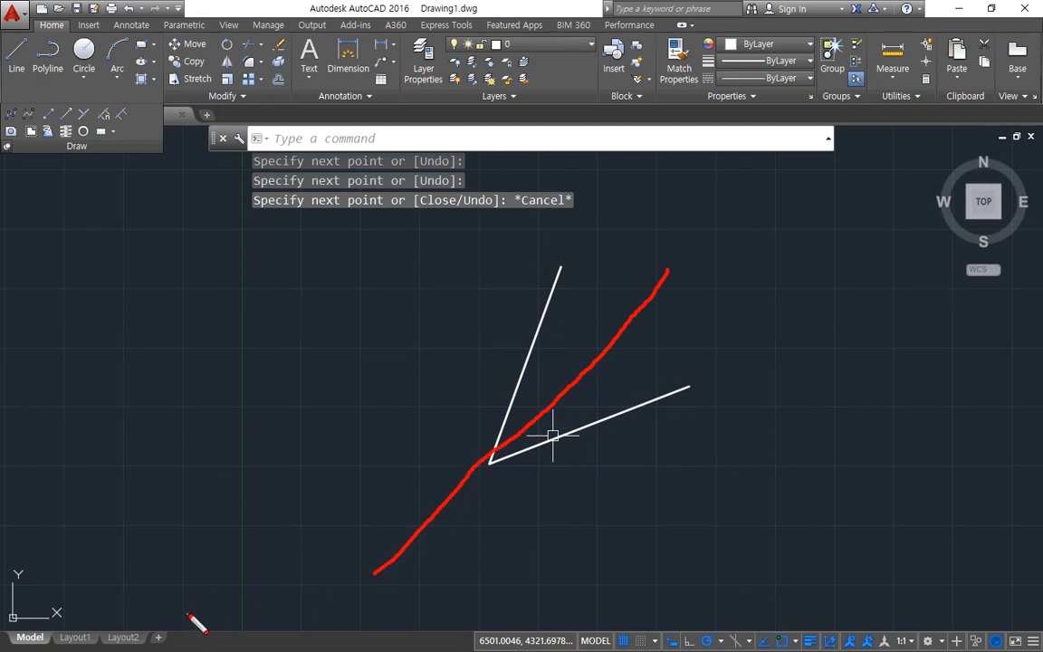
key(Escape)
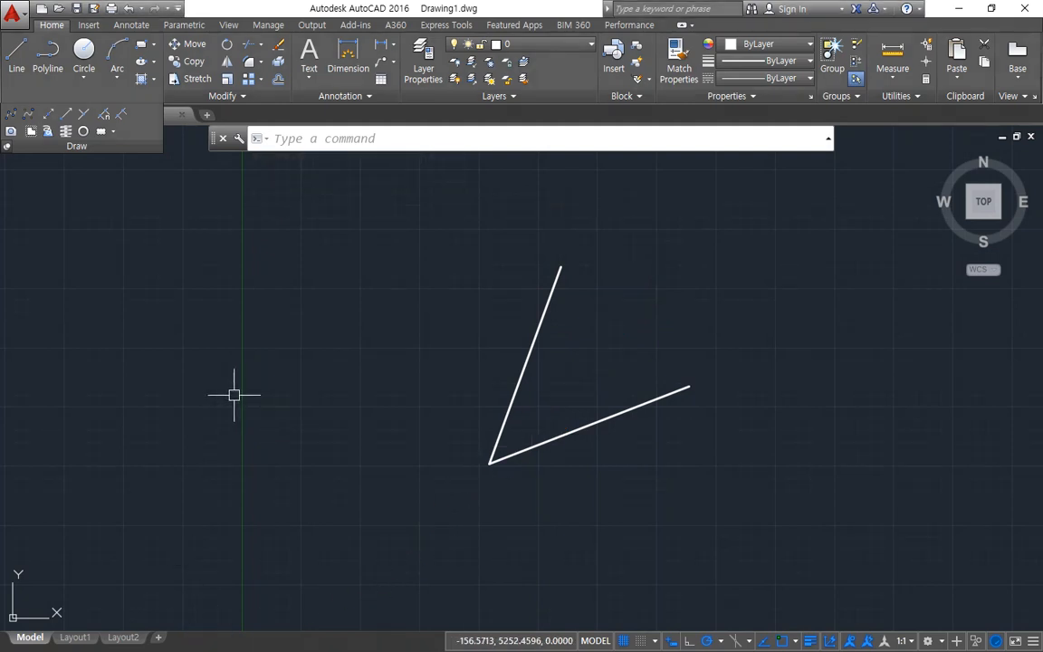
Step: Bisect the angle between the two lines with XLINE's Bisect option, picking the vertex, the lower line's end and the upper line's end
key(Return)
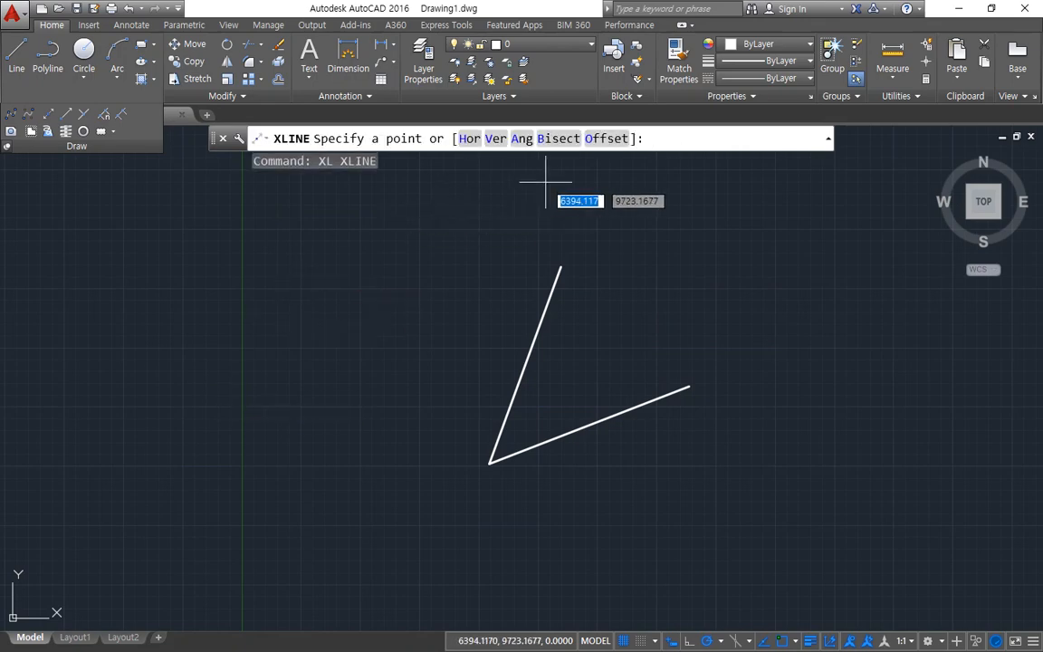
click(560, 139)
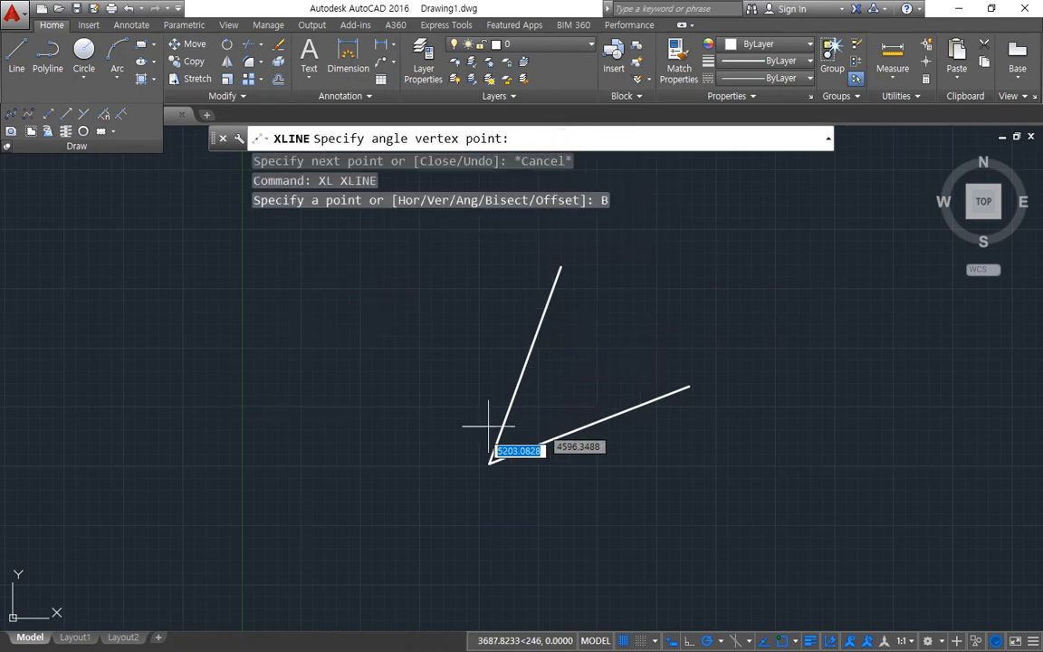
click(489, 464)
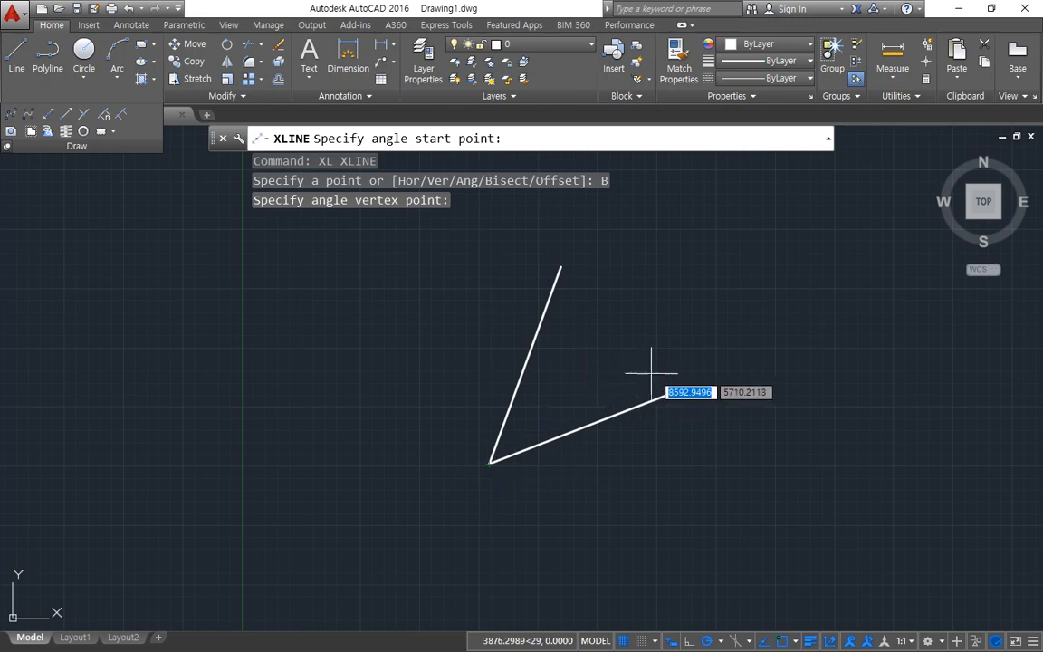
click(689, 388)
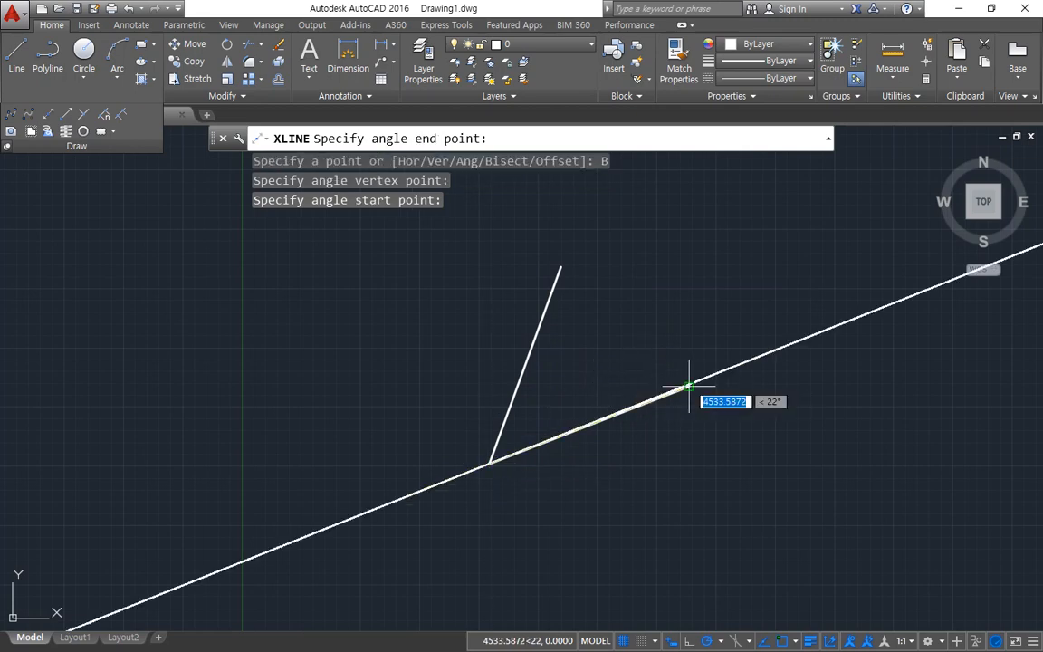
click(561, 267)
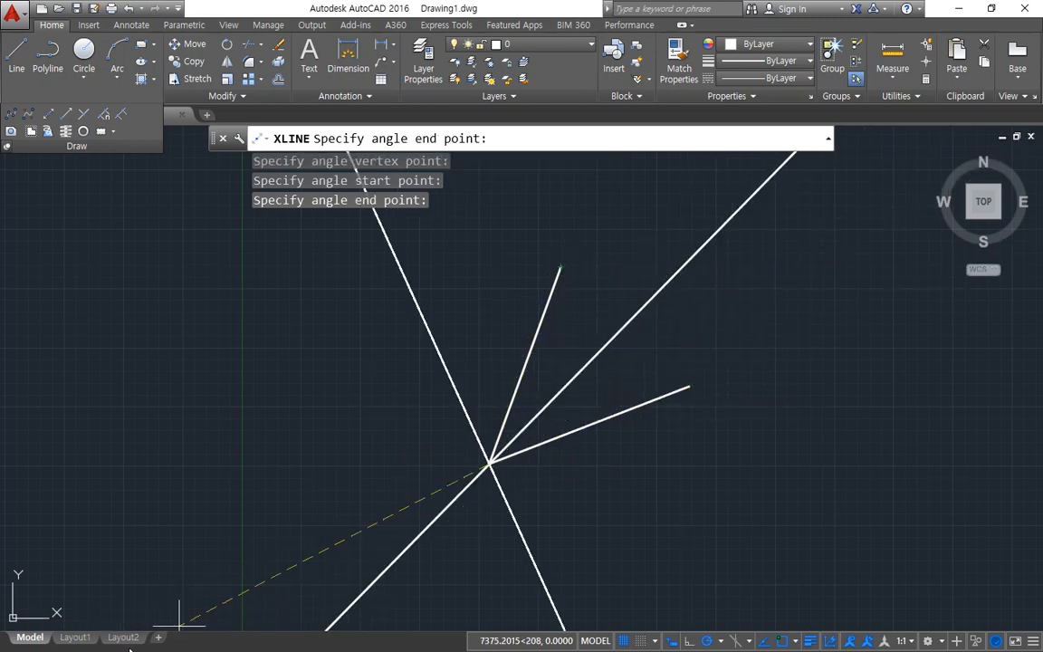
key(Escape)
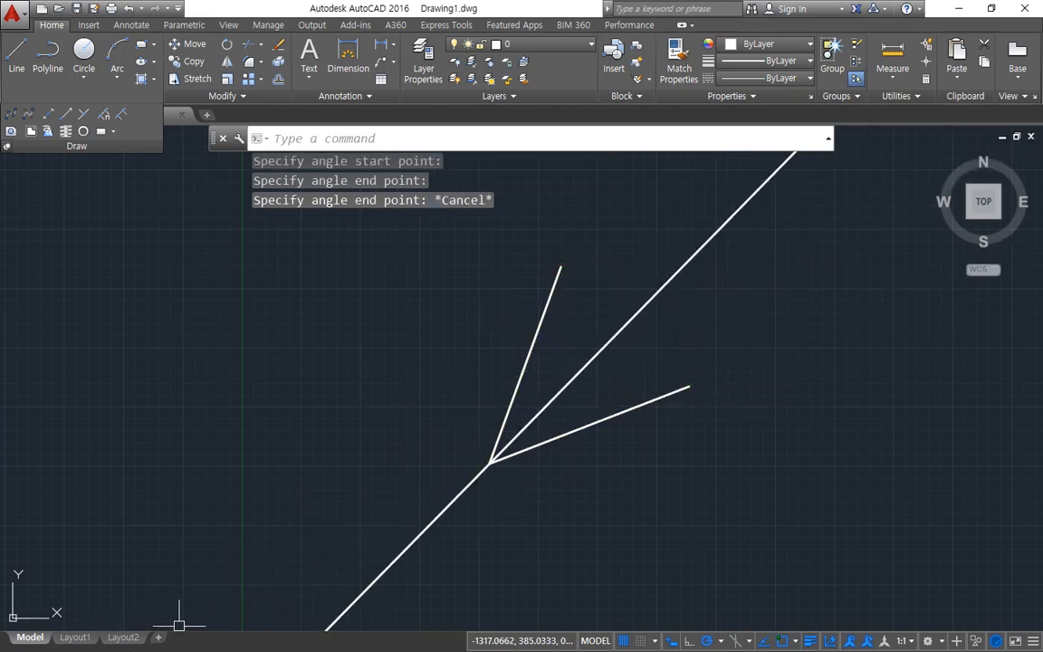
Step: Erase the construction line that bisects the angle, keeping the two lines
click(562, 391)
text(e)
key(Return)
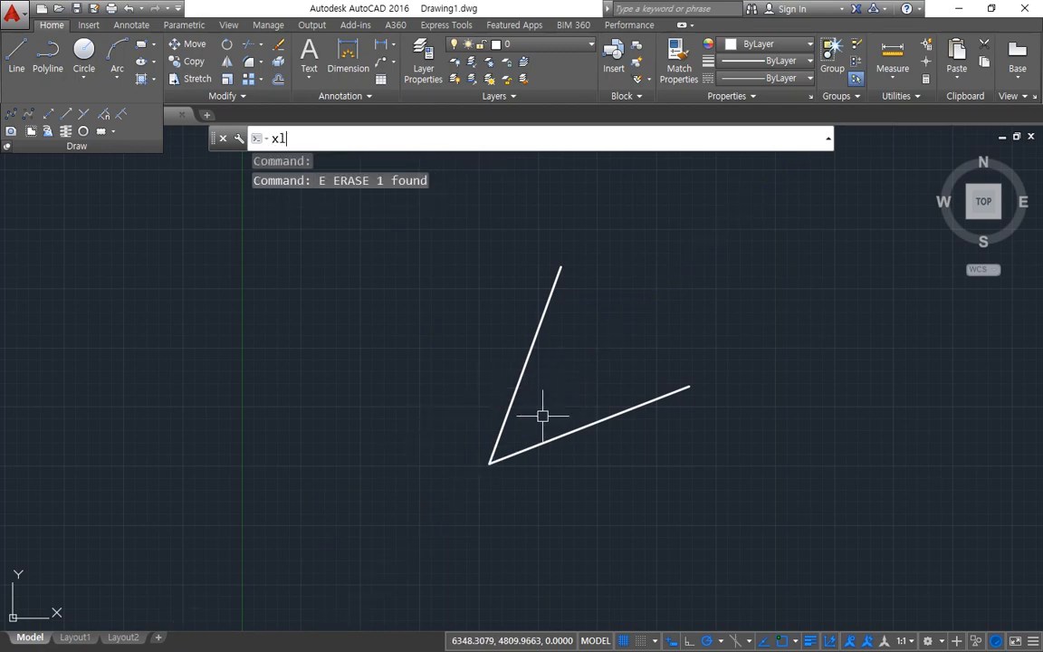
Step: Draw the angle's bisecting construction line again with the Bisect option of XLINE, from the vertex and both line ends
text(xl)
key(Return)
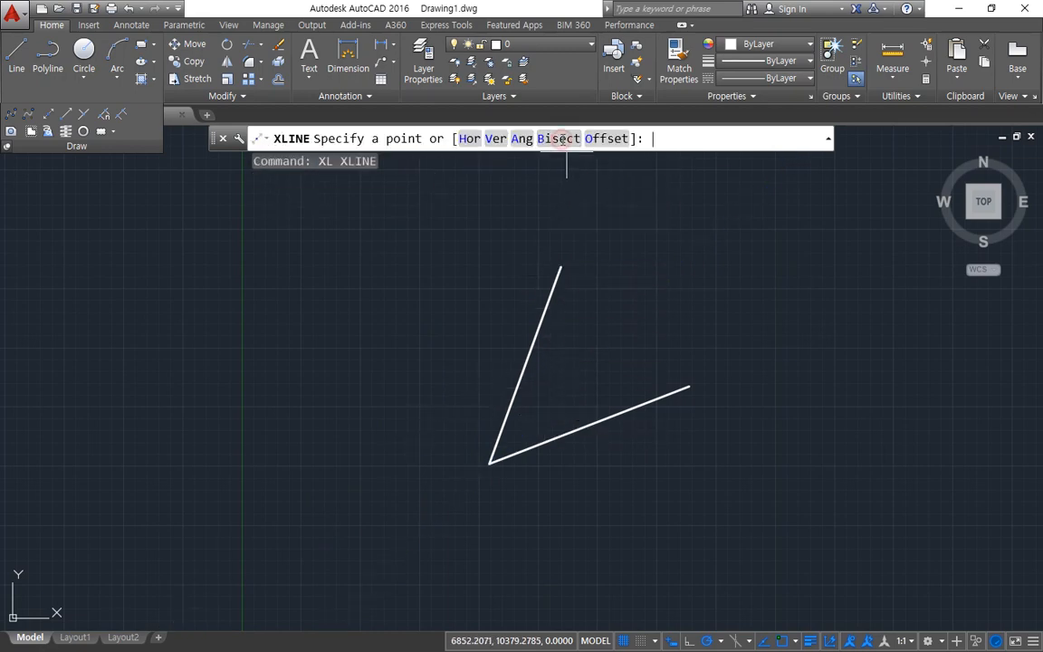
click(566, 139)
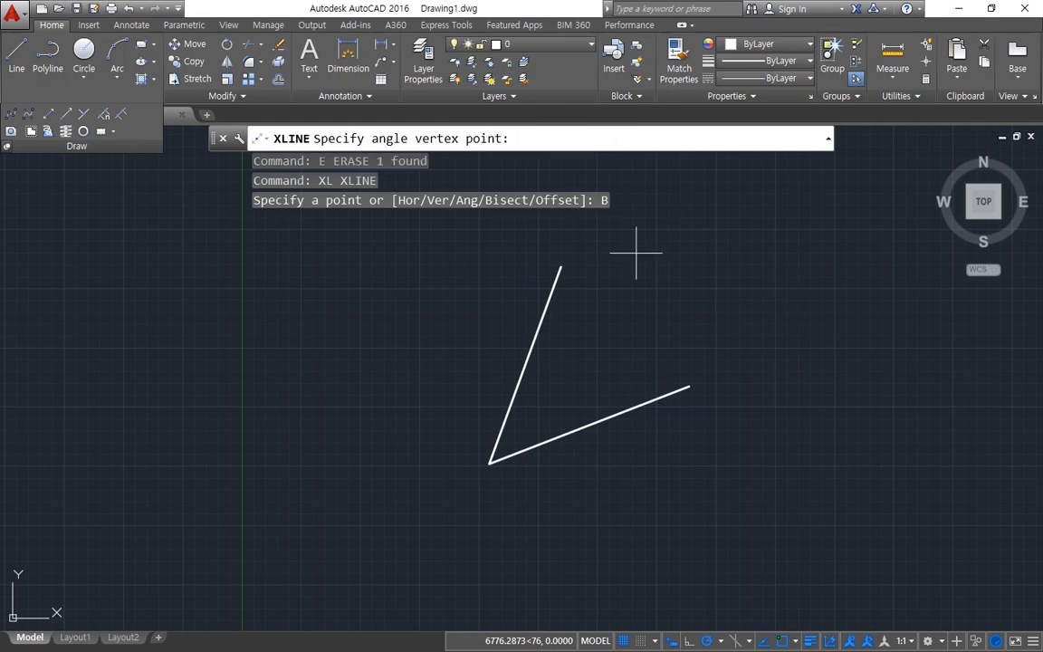
click(489, 463)
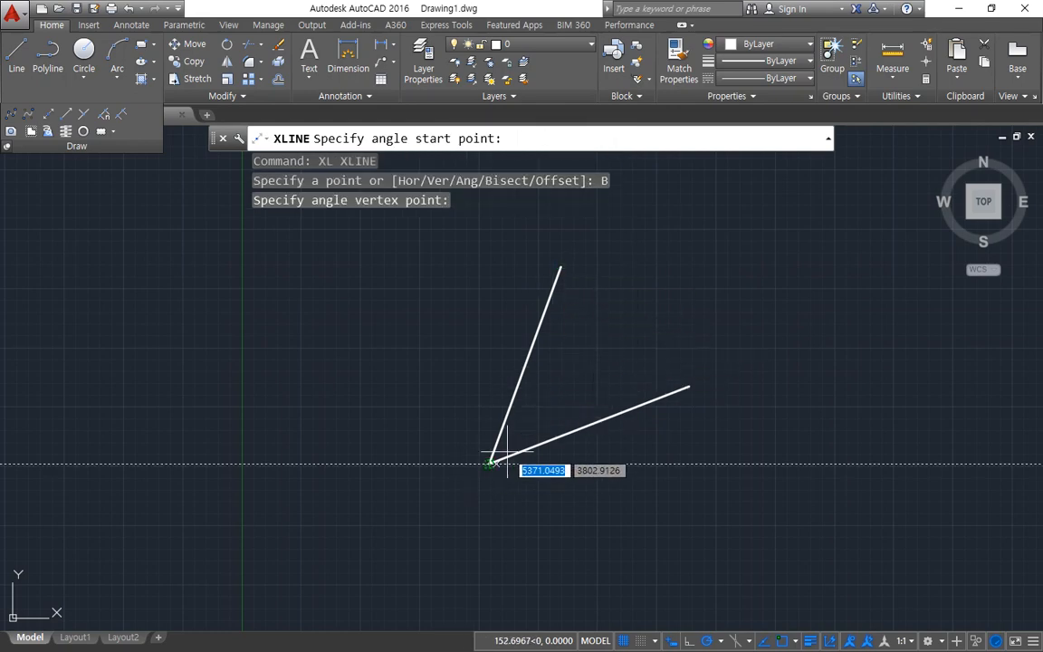
click(689, 386)
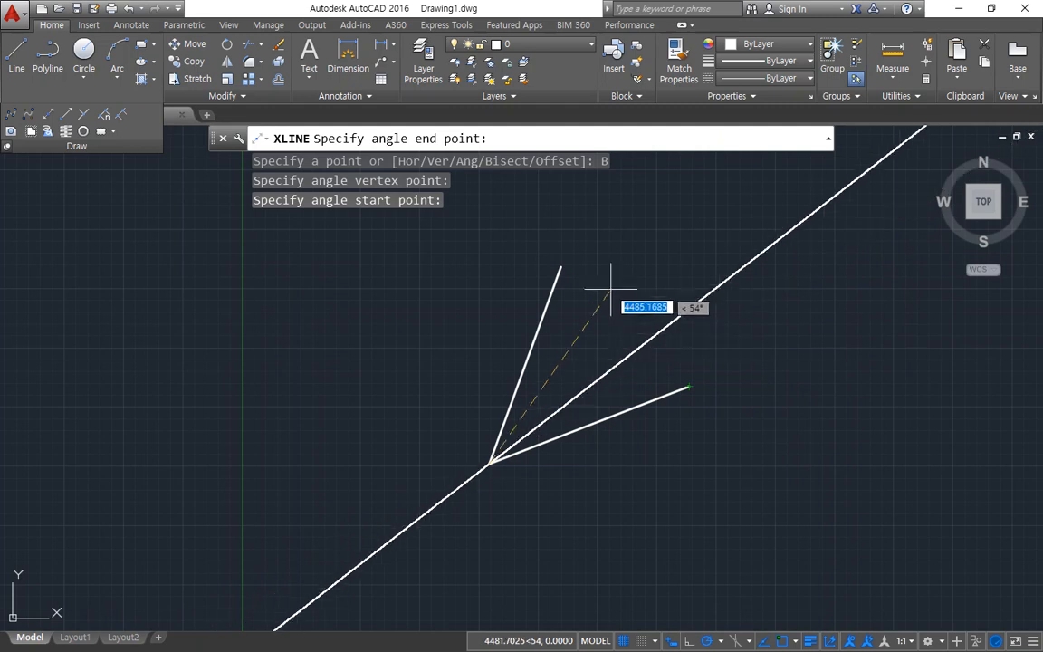
click(561, 268)
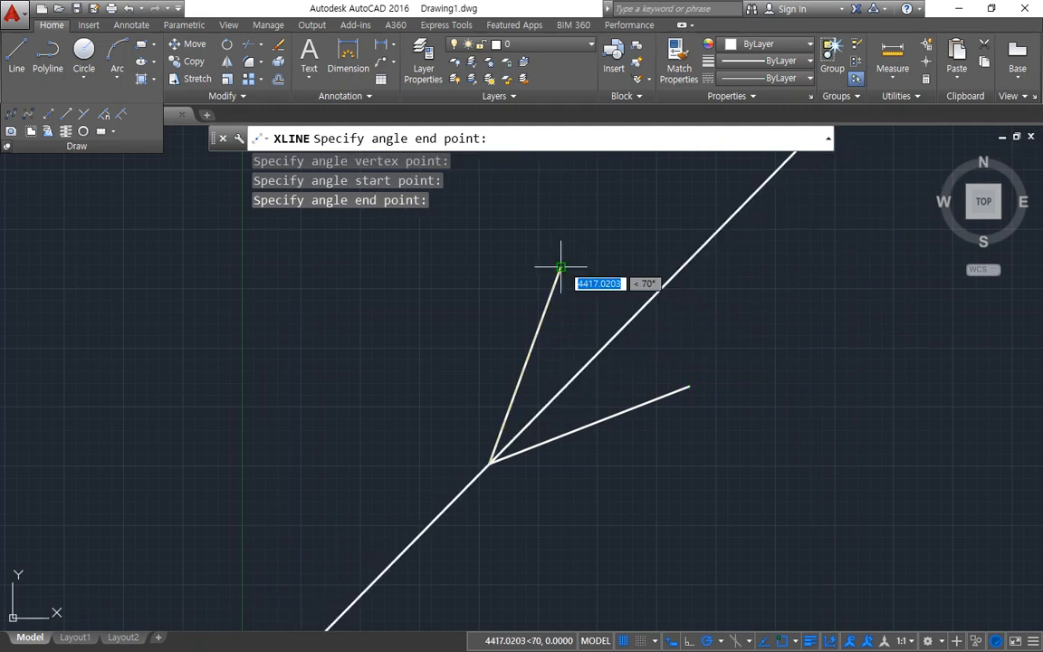
key(Escape)
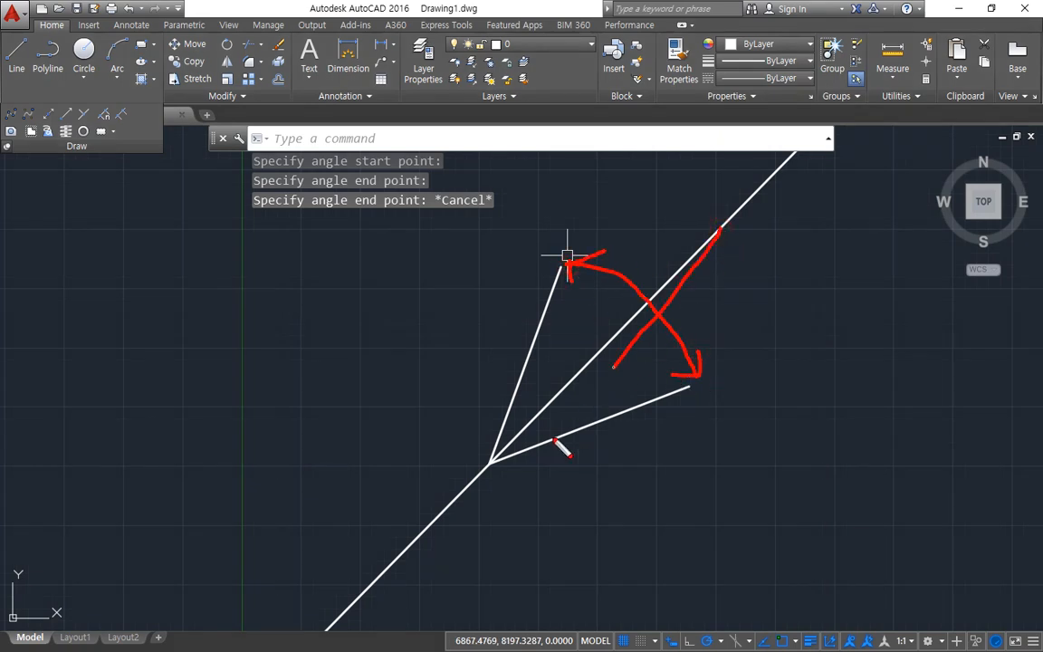
key(Escape)
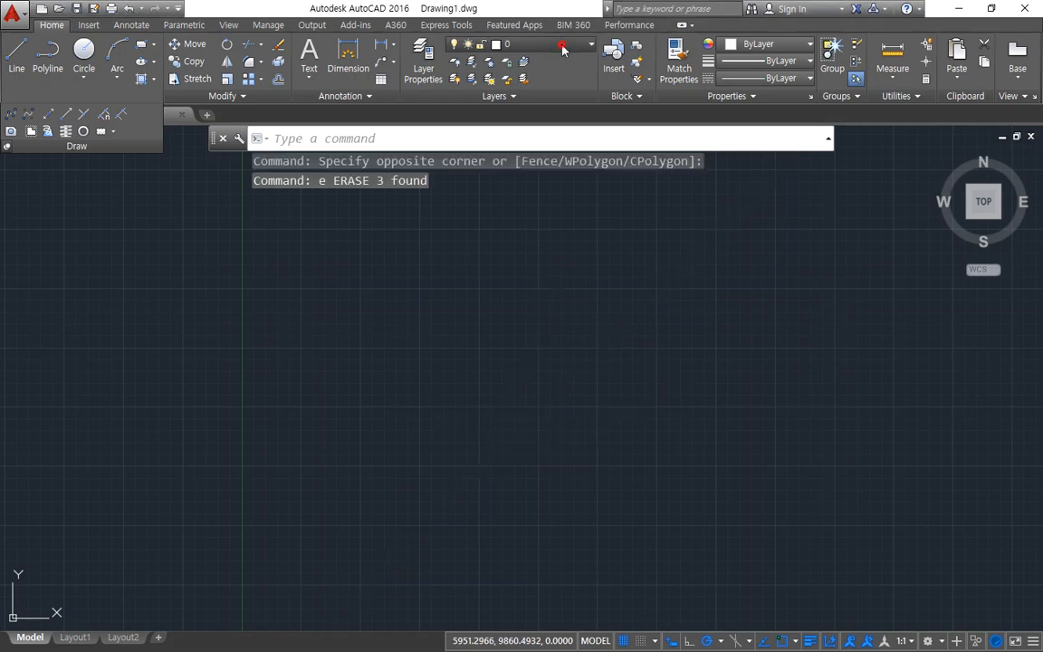
Step: Make cen the current layer and draw horizontal and vertical construction lines crossing at one point
click(563, 46)
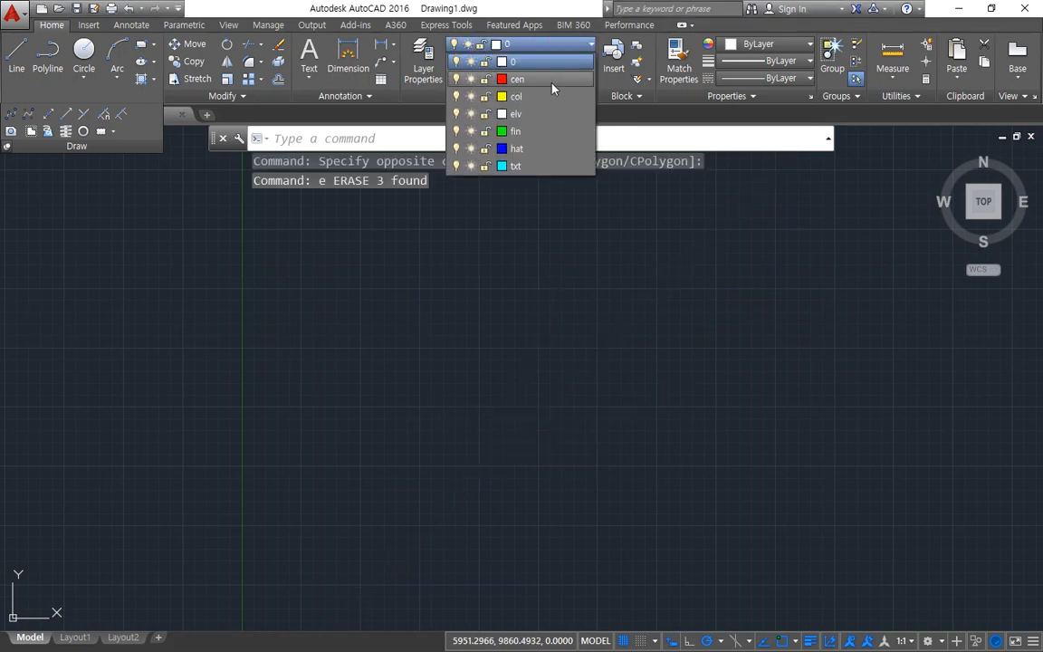
click(551, 82)
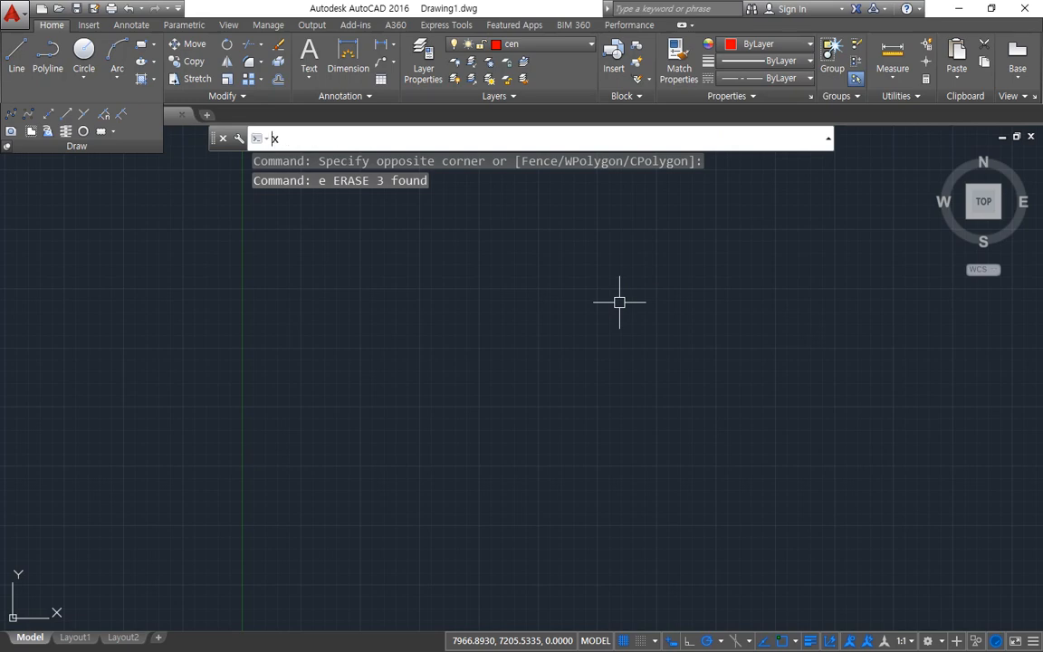
text(xl)
key(Return)
click(612, 409)
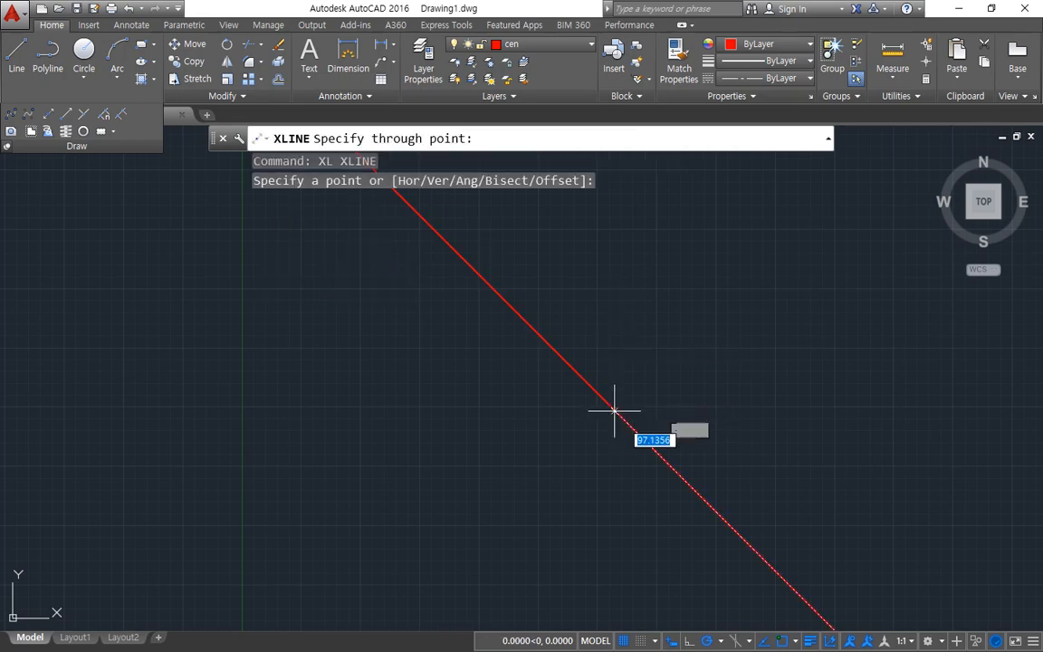
click(719, 409)
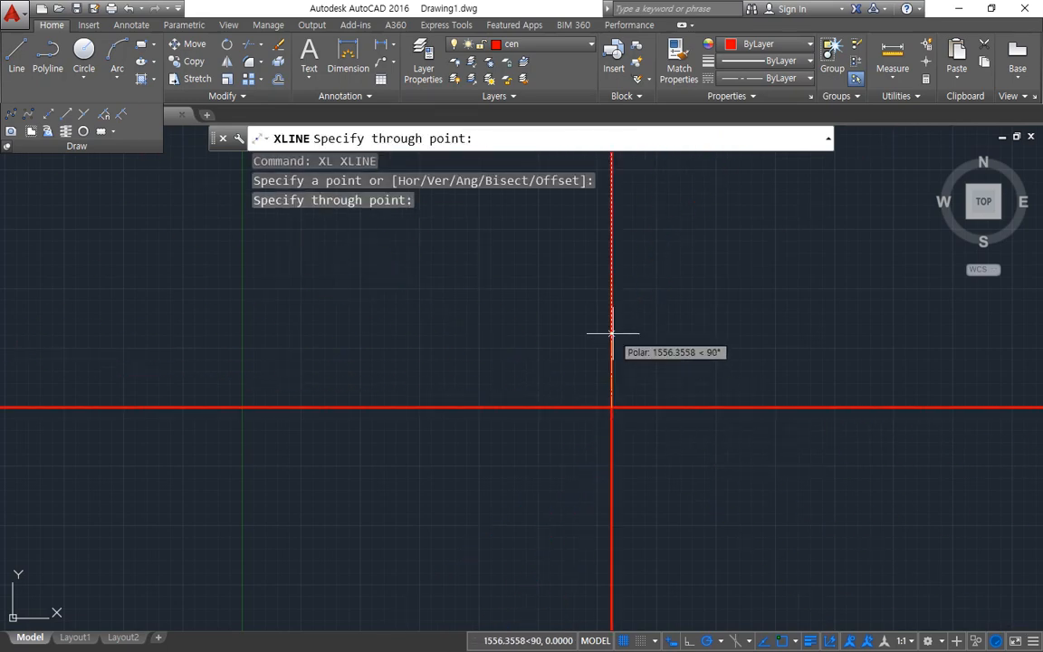
click(612, 333)
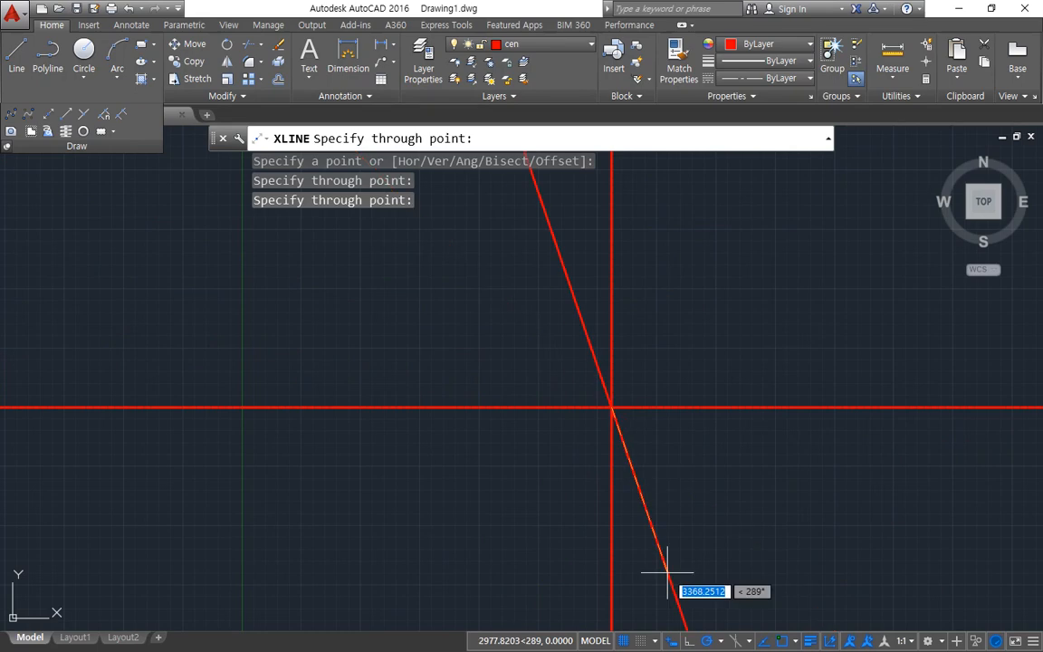
Step: Change the polar tracking angle and add construction lines at 60° and 120° through the same crossing point
click(724, 634)
click(724, 494)
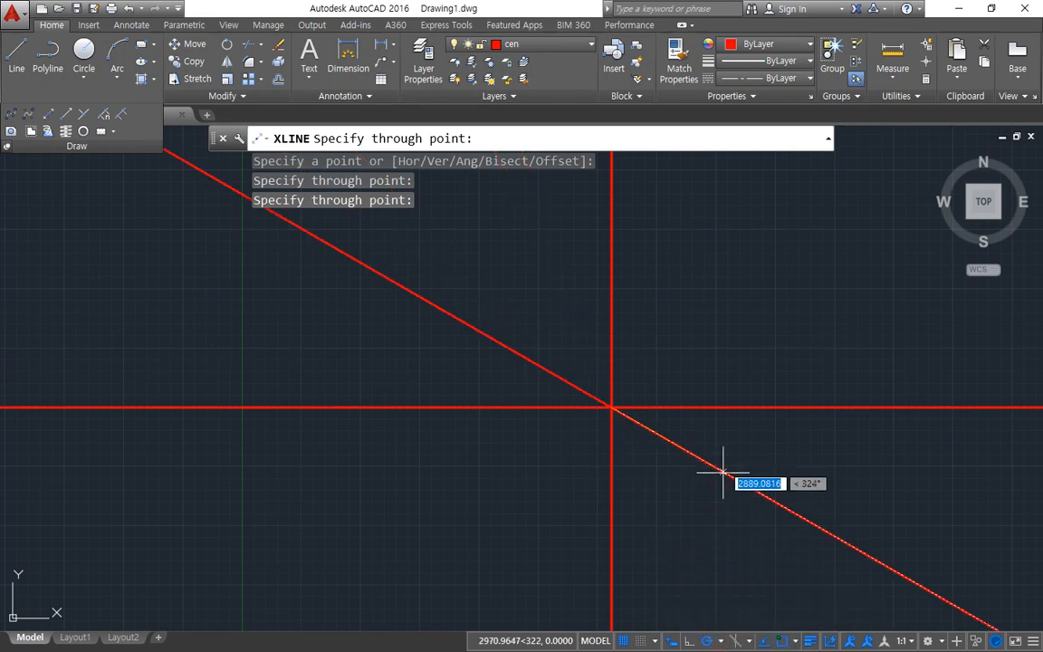
click(674, 296)
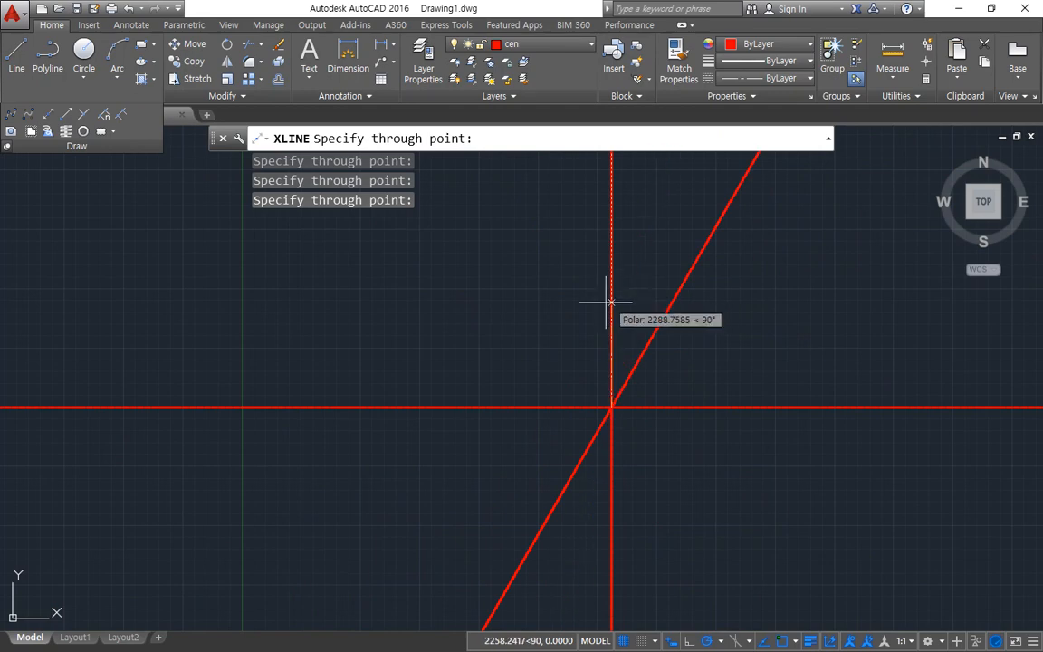
click(558, 318)
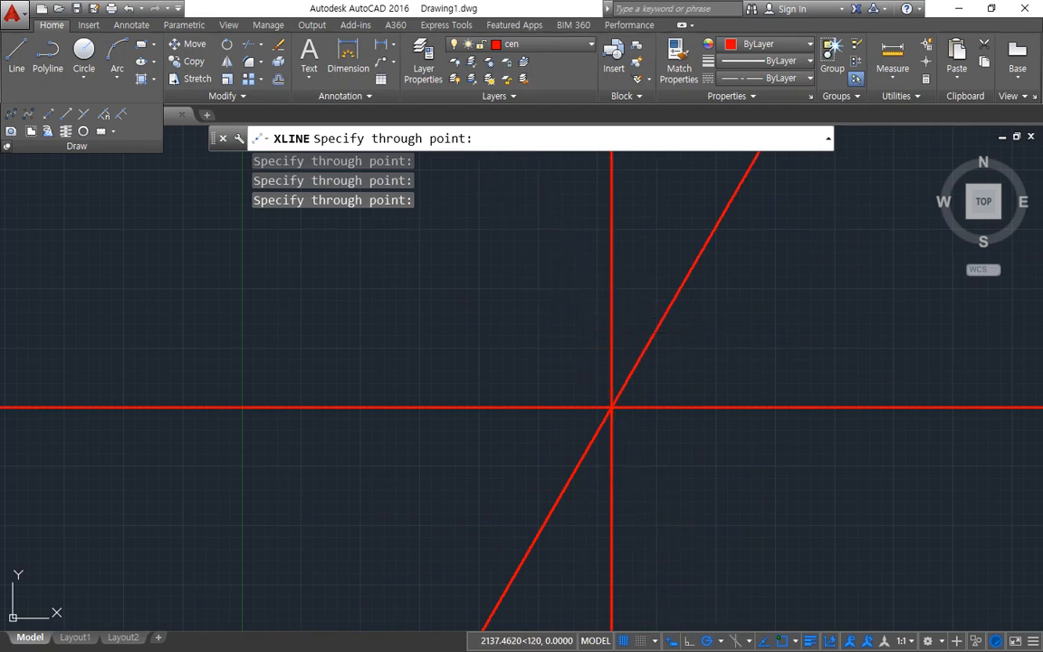
key(Escape)
Step: Draw a circle of radius 20 centred on the crossing of the construction lines and regenerate the display
text(c)
key(Return)
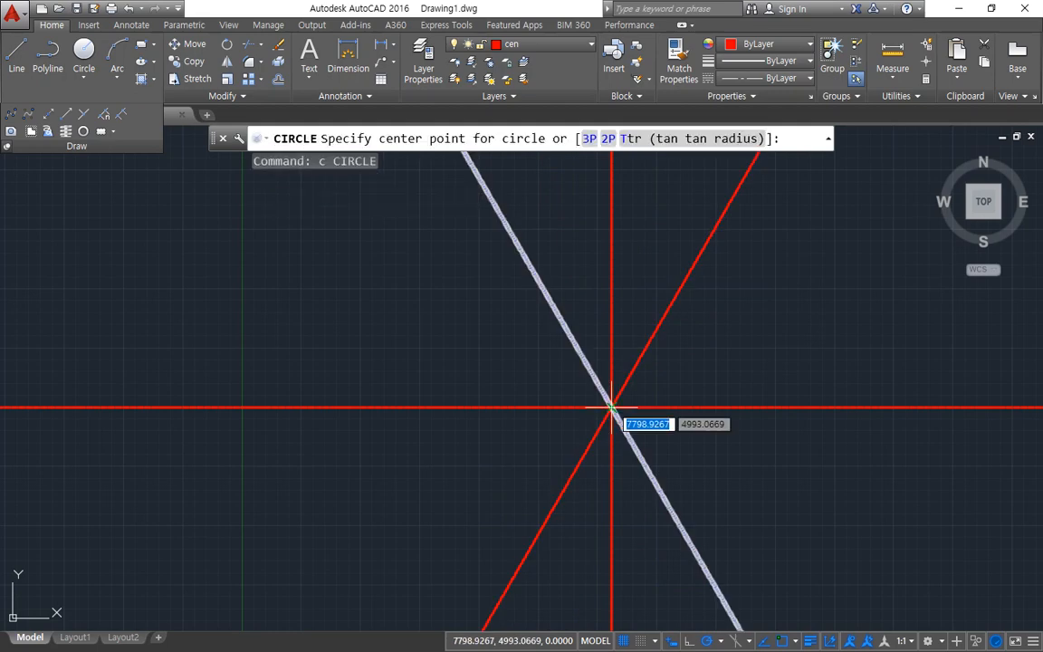
click(611, 408)
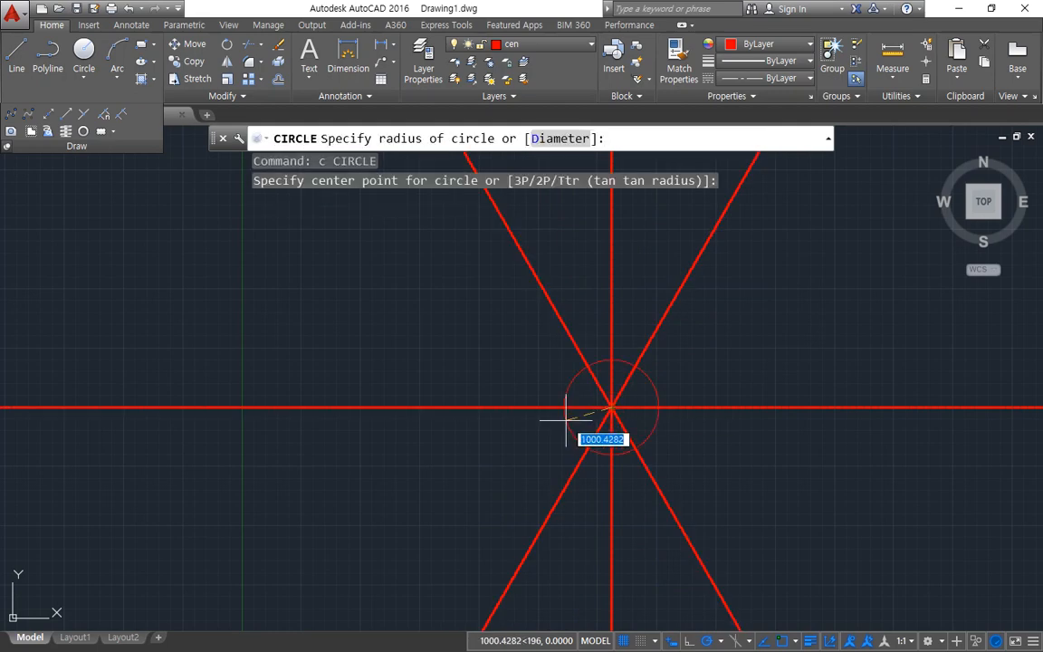
text(20)
key(Return)
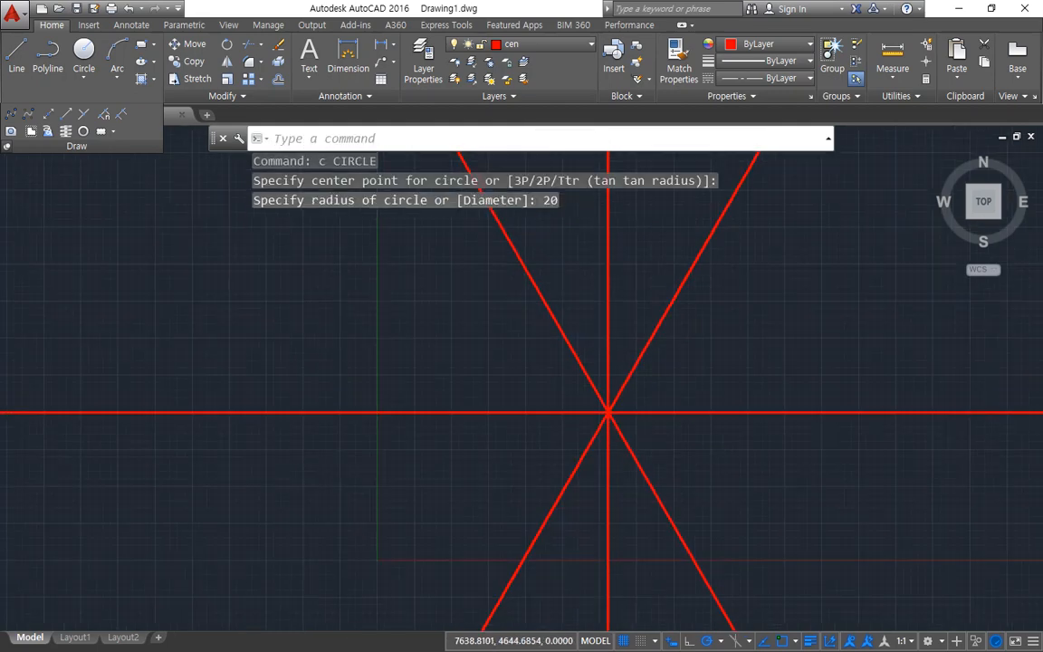
mouse_move(785, 541)
middle_down()
mouse_move(627, 445)
mouse_move(424, 291)
mouse_move(491, 426)
middle_up()
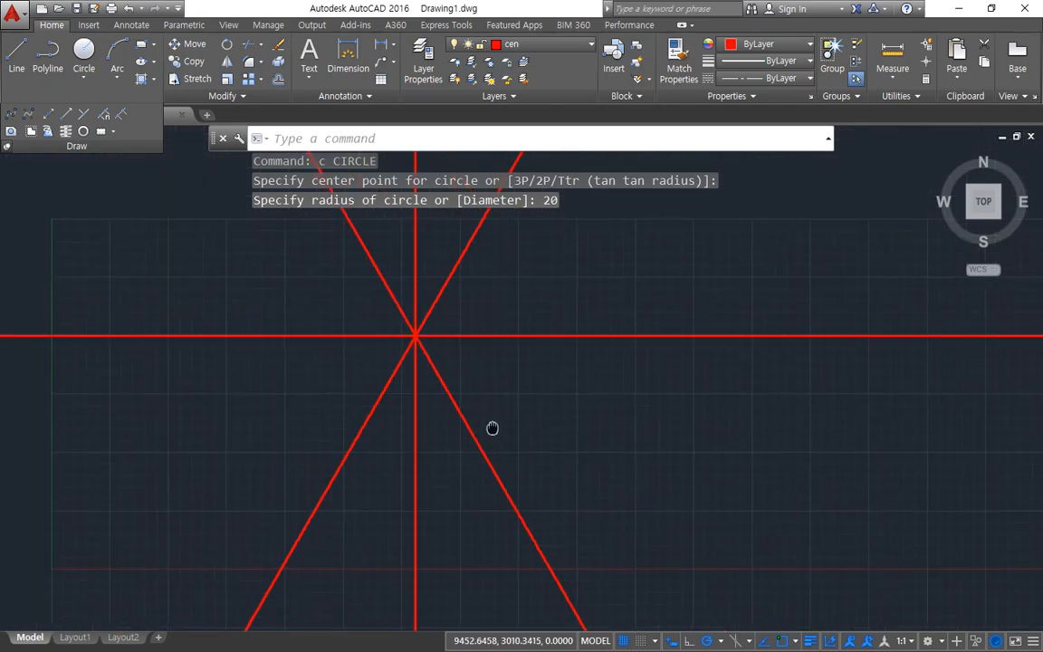
scroll(410, 320, up, 8)
scroll(419, 543, up, 10)
text(re)
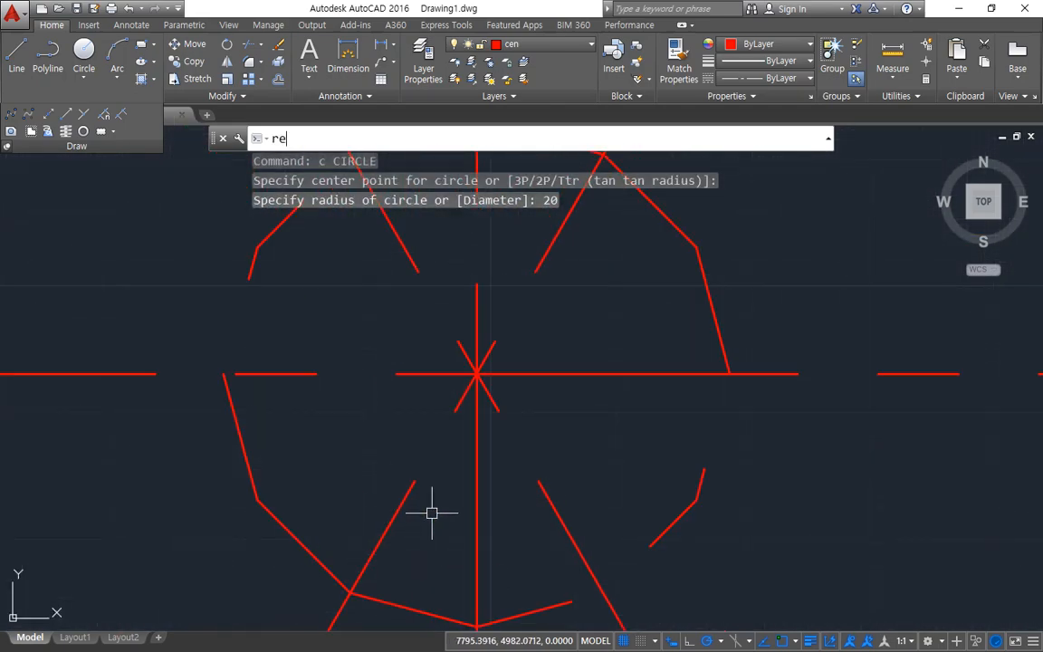
key(Return)
Step: Draw a concentric circle of radius 40 around the crossing of the center lines
text(c)
key(Return)
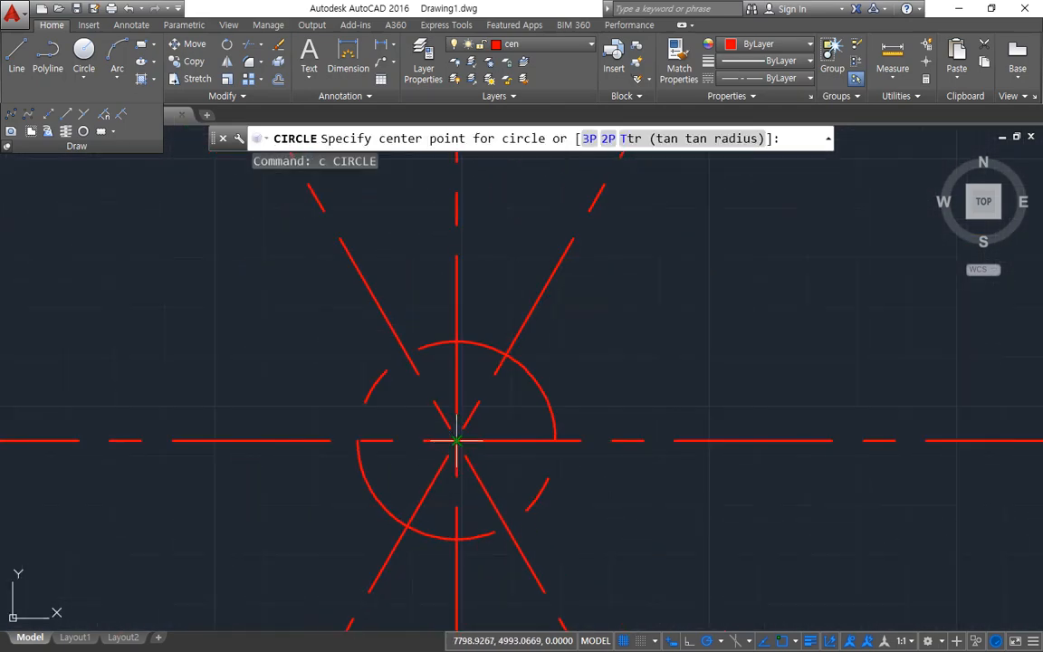
click(457, 441)
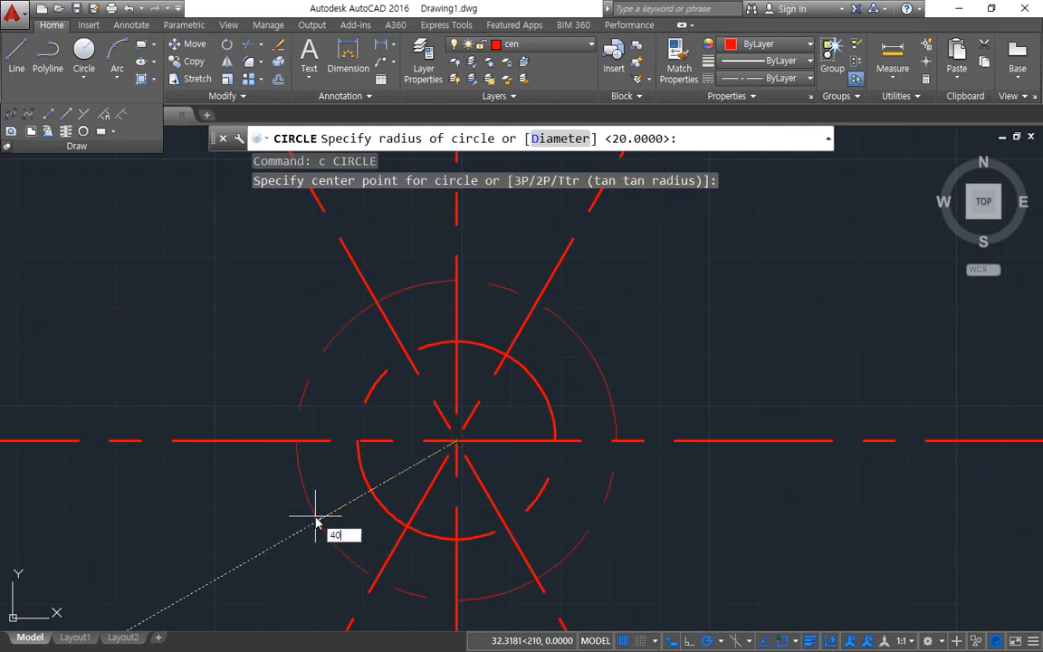
key(Return)
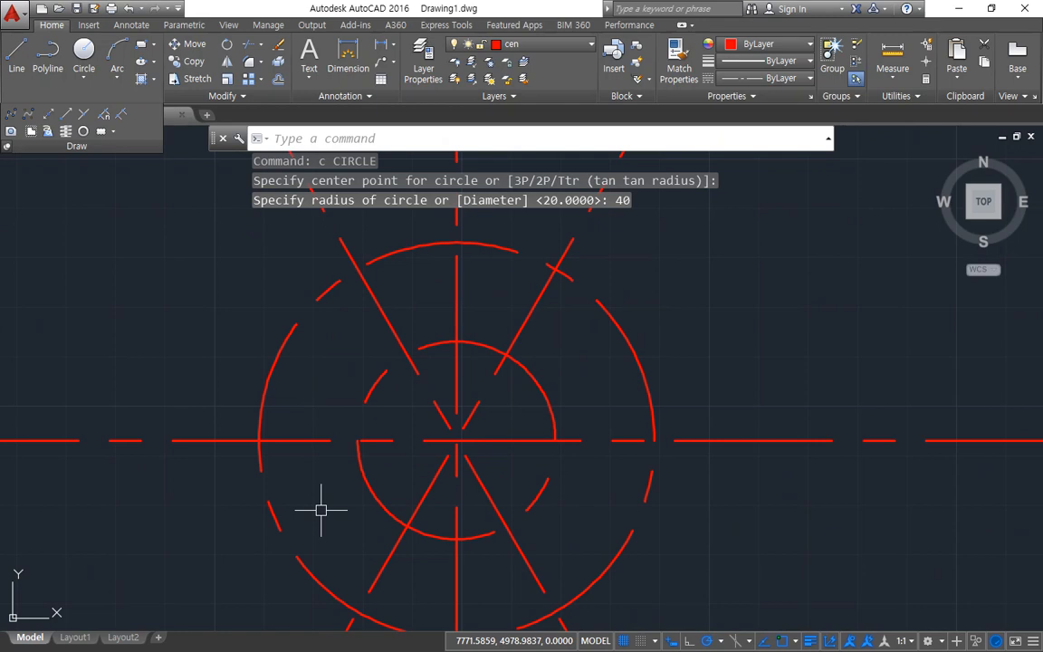
Step: Set the global linetype scale factor to 0.3 with LTSCALE
text(lts)
key(Return)
text(0.3)
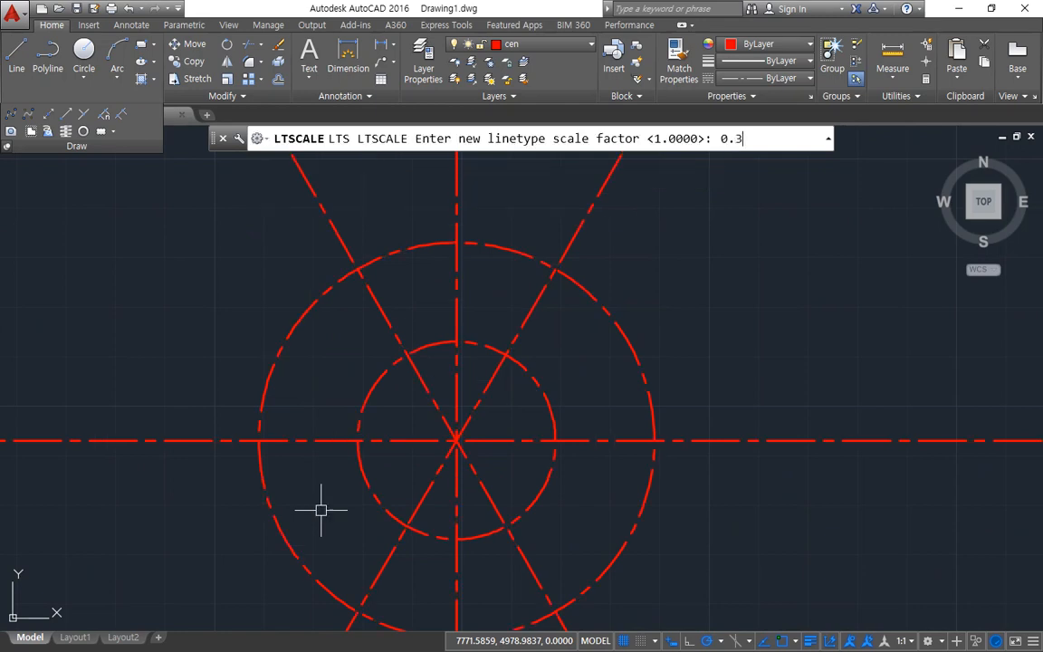
key(Return)
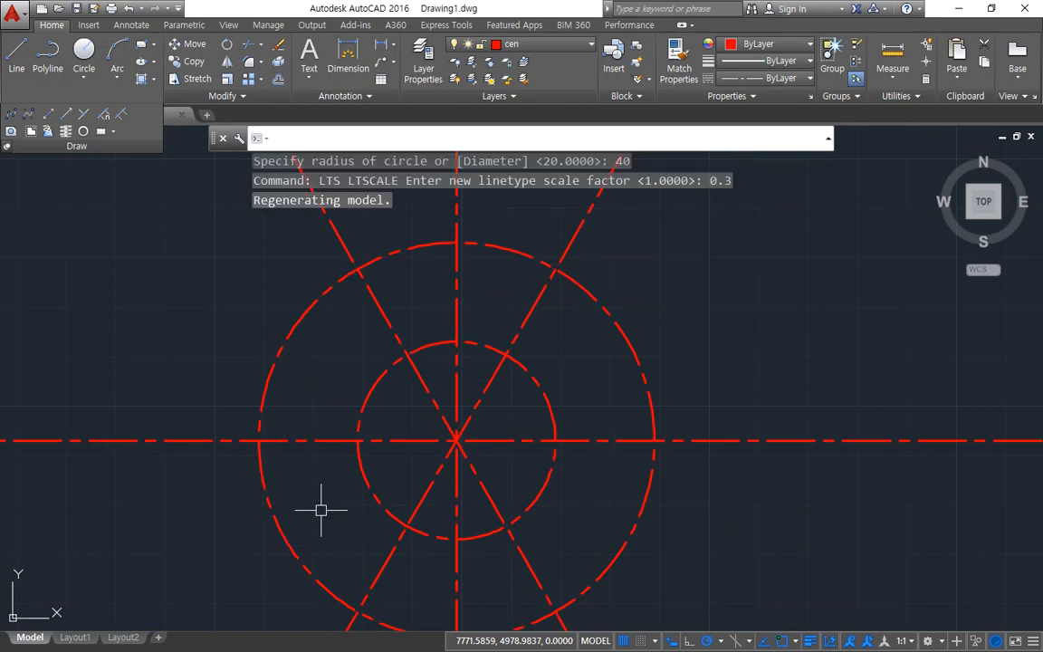
Step: Make col the current layer and draw a circle of radius 55 centred on the crossing of the center lines
click(534, 43)
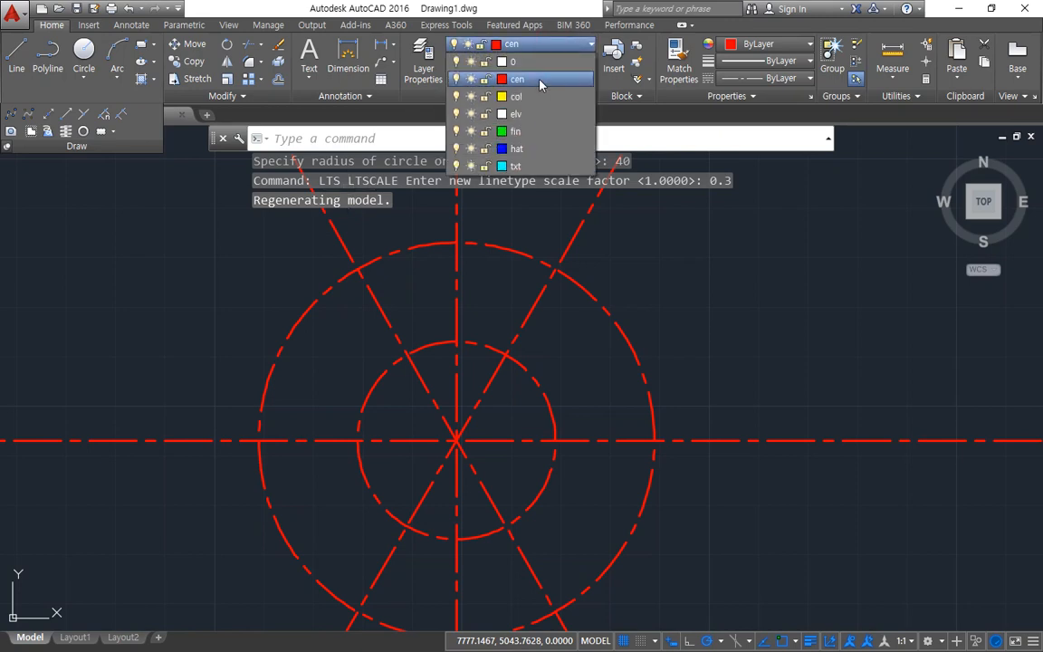
click(525, 99)
text(c)
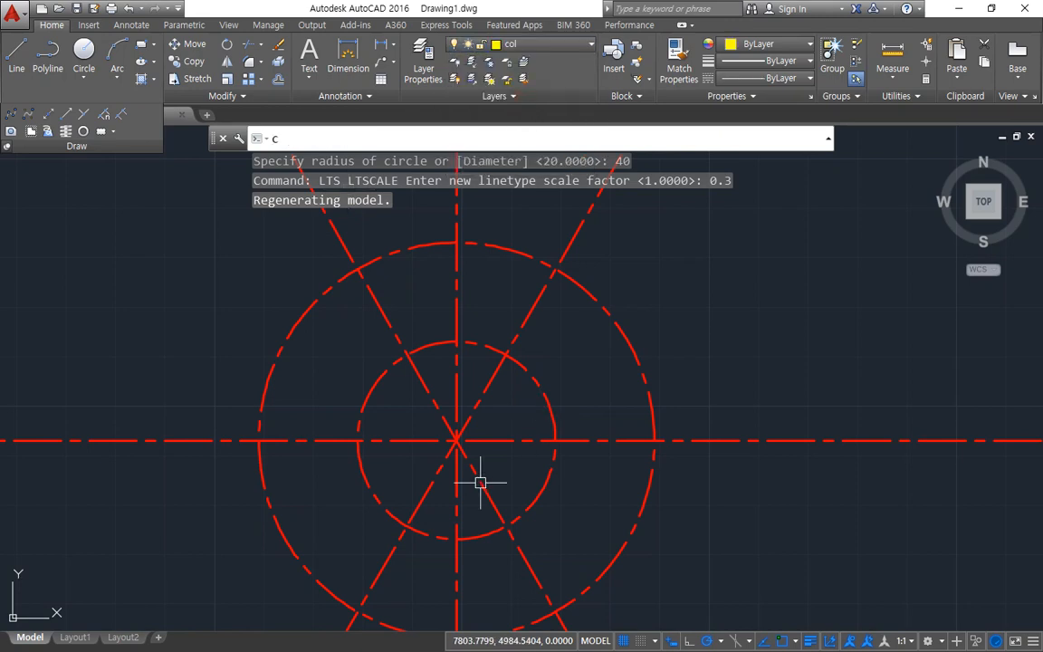
key(Return)
click(457, 441)
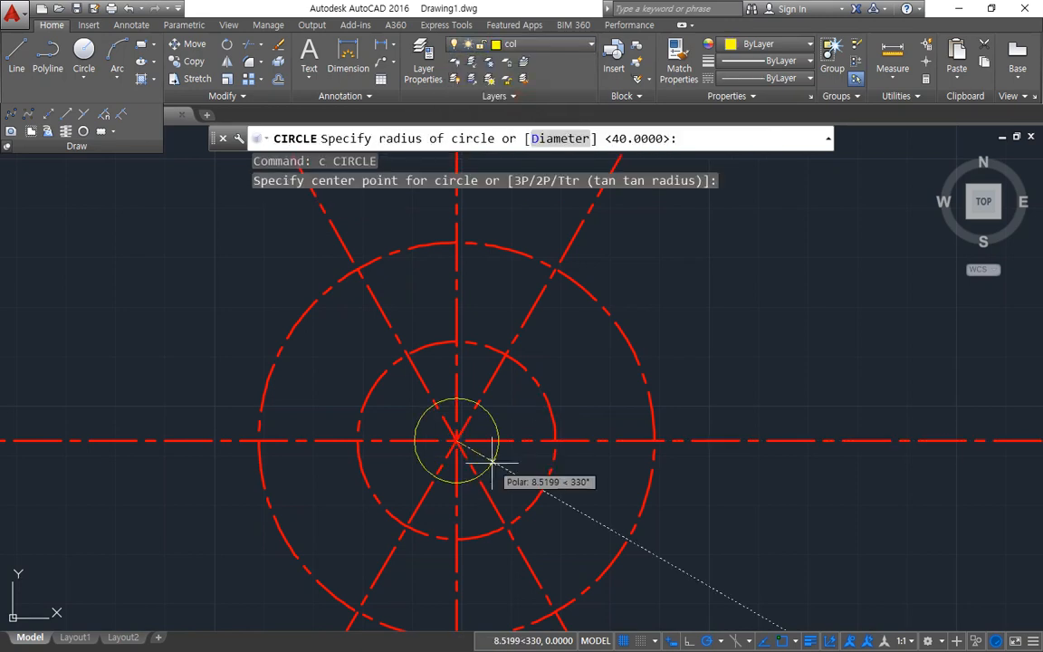
text(55)
key(Return)
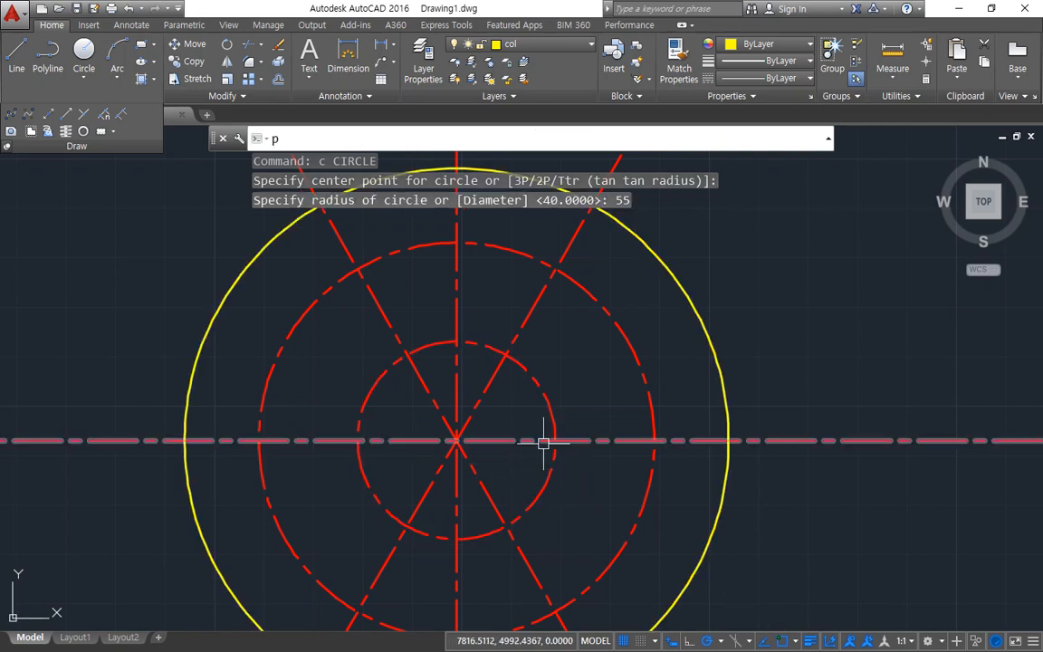
Step: Offset the radius 55 circle outward by 3
text(o)
key(Return)
text(3)
key(Return)
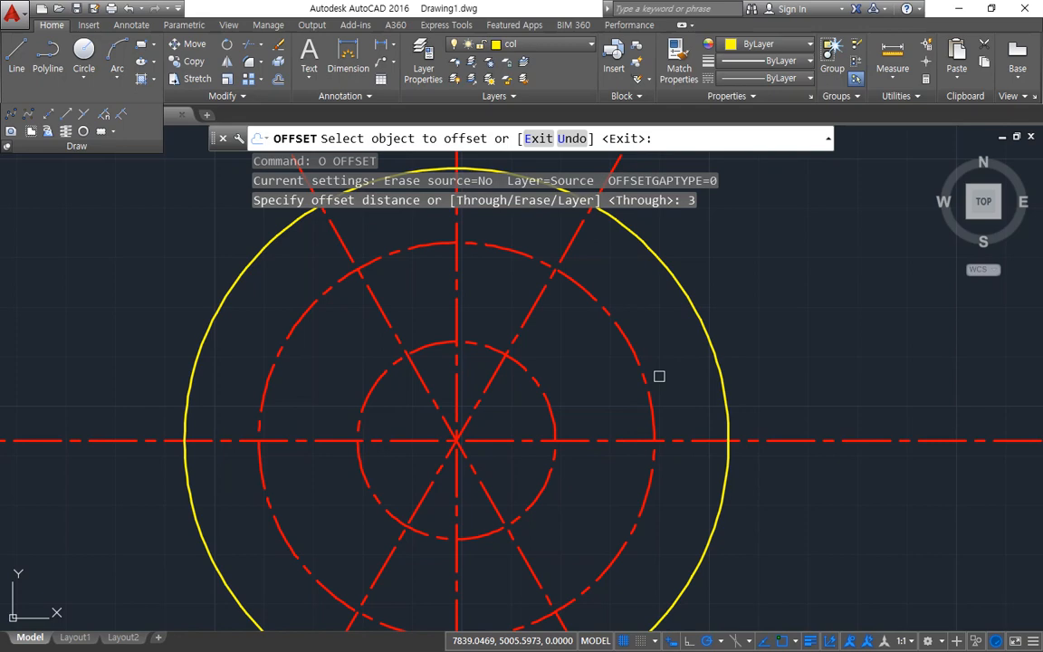
click(710, 354)
click(774, 328)
key(Return)
Step: Trim all center lines outside the outermost circle, using every object as a cutting edge
scroll(779, 363, down, 2)
text(tr)
key(Return)
key(Return)
click(905, 462)
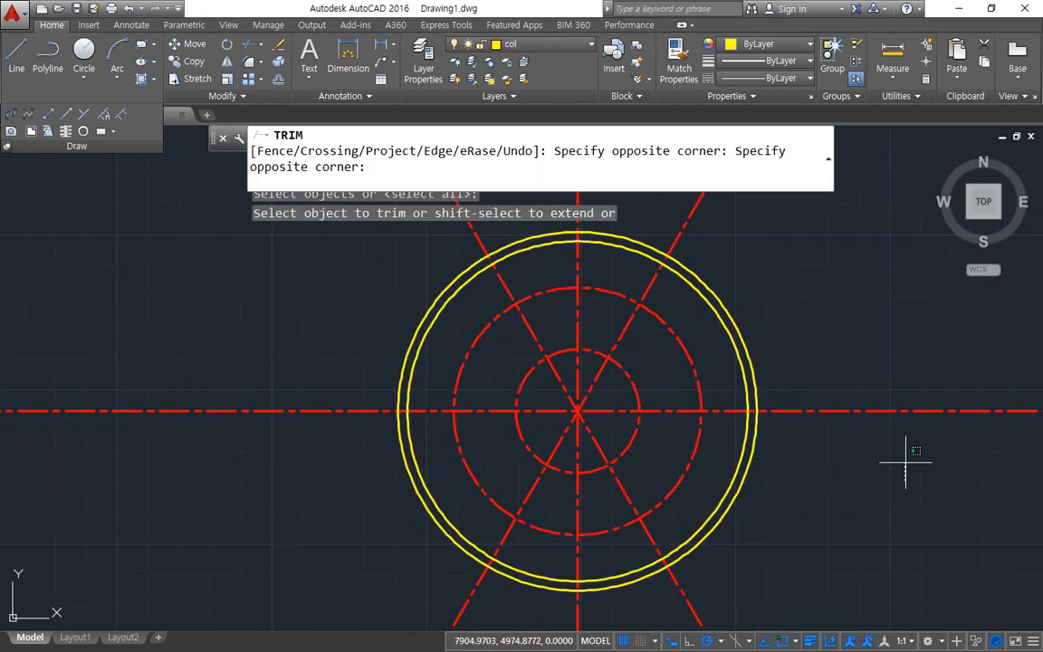
click(836, 372)
click(326, 373)
click(272, 464)
middle_drag(351, 368, 279, 600)
click(849, 408)
click(188, 280)
middle_drag(261, 447, 289, 114)
click(795, 488)
click(187, 553)
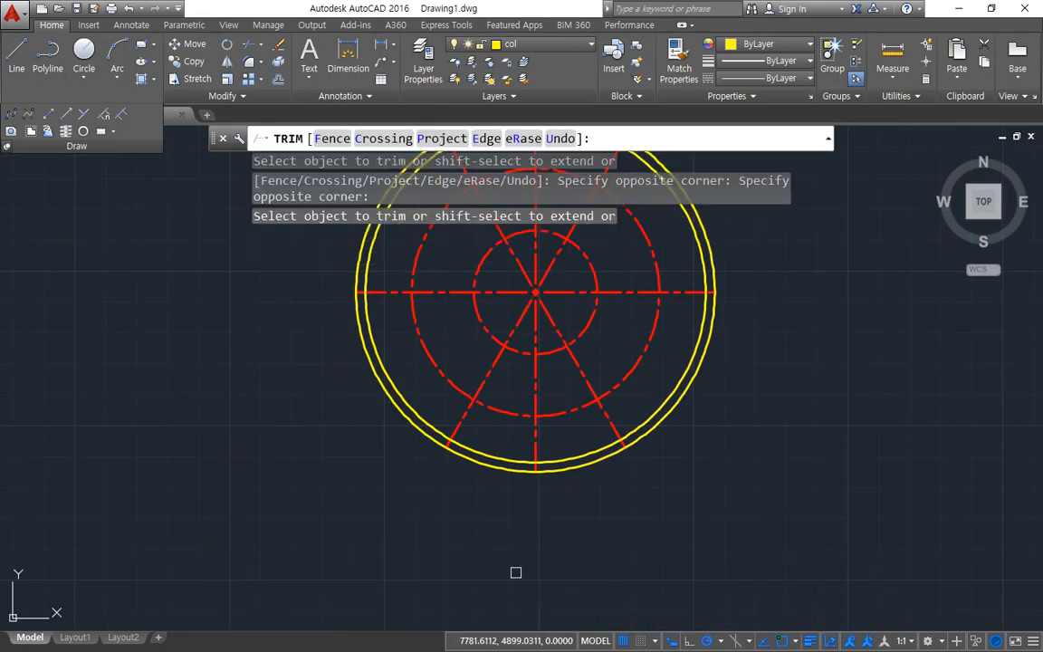
key(Return)
Step: Erase the outermost offset circle, keeping the trimmed center lines
click(600, 463)
text(e)
key(Return)
Step: Draw a circle of radius 6.5 where the vertical center line meets the upper part of the radius 40 circle
middle_drag(535, 419, 491, 496)
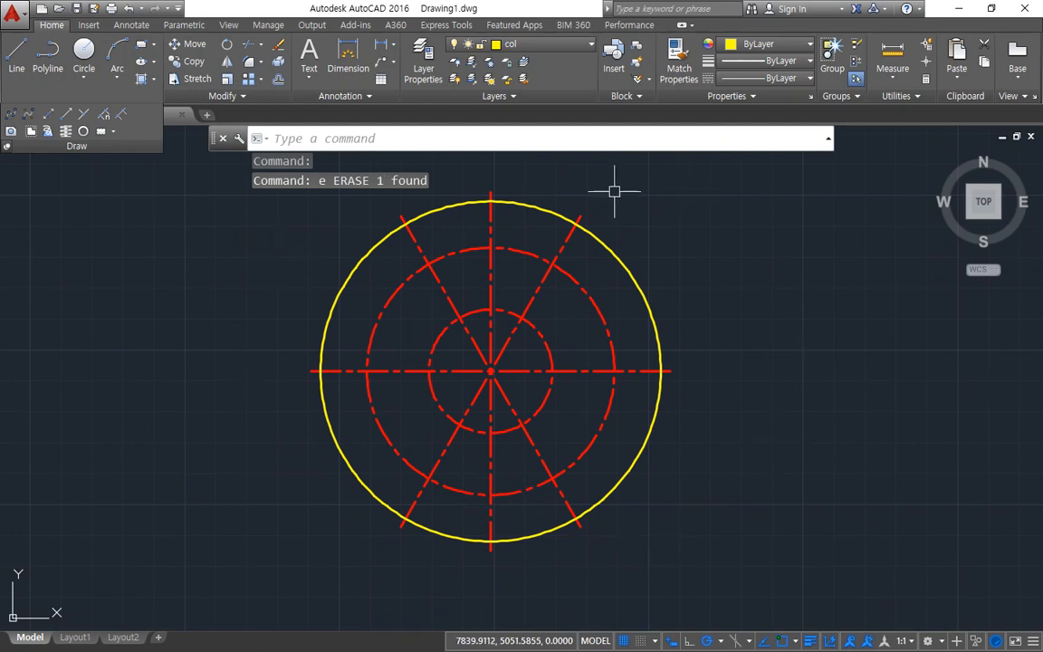
text(c)
key(Return)
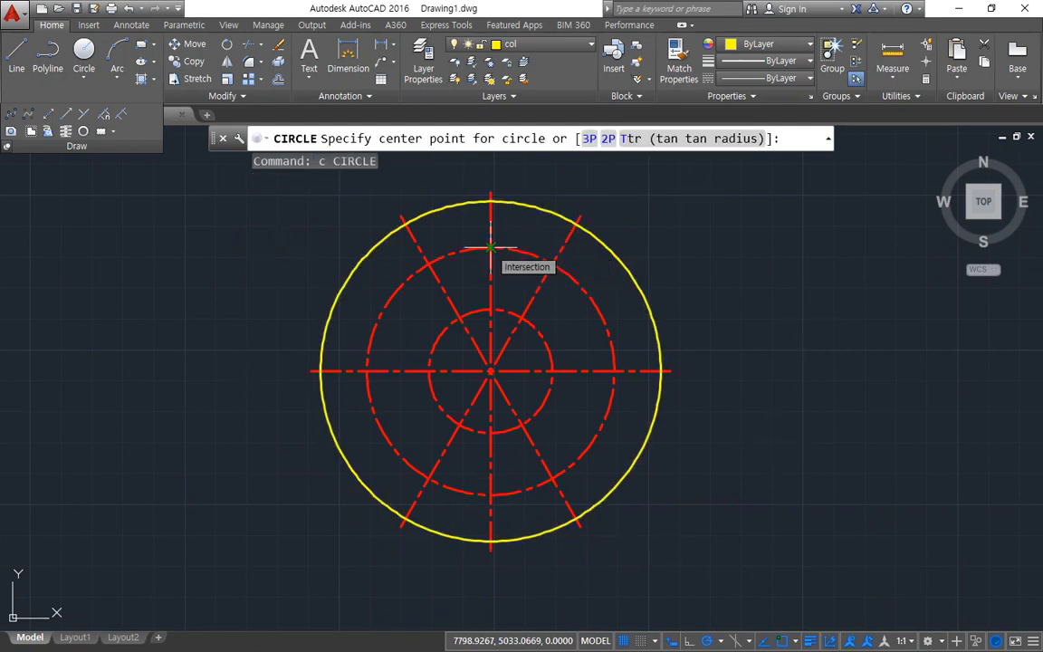
click(490, 246)
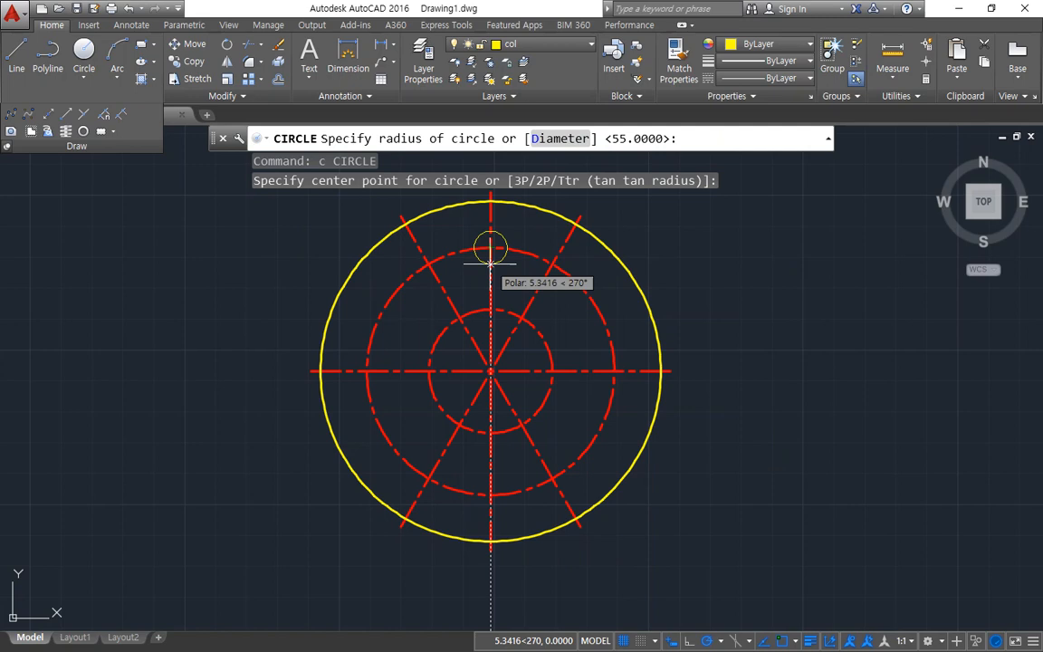
key(Return)
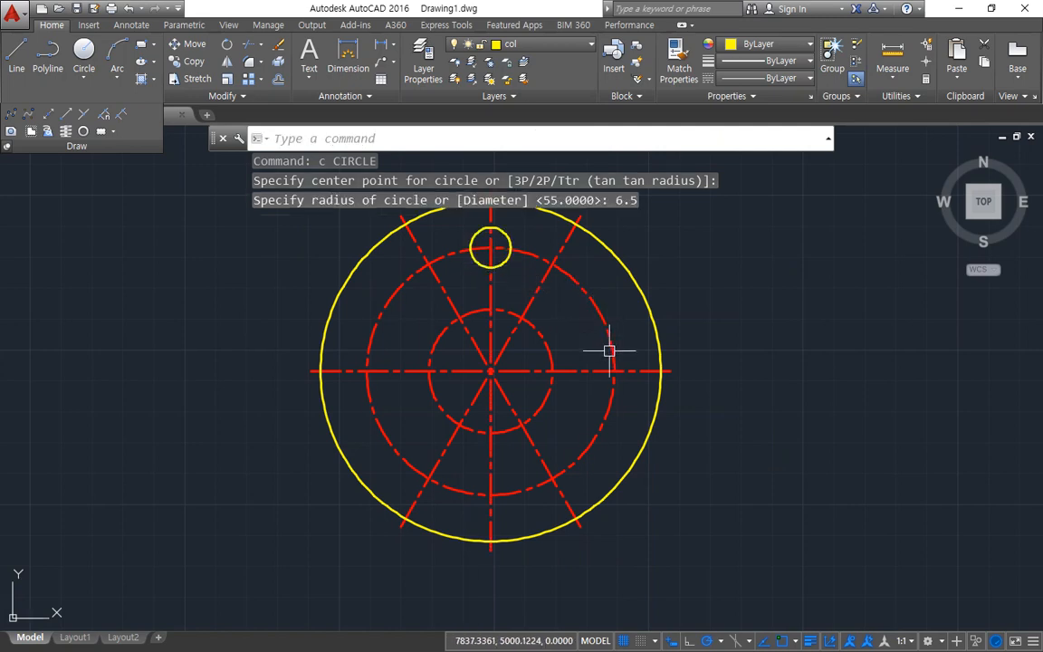
key(Return)
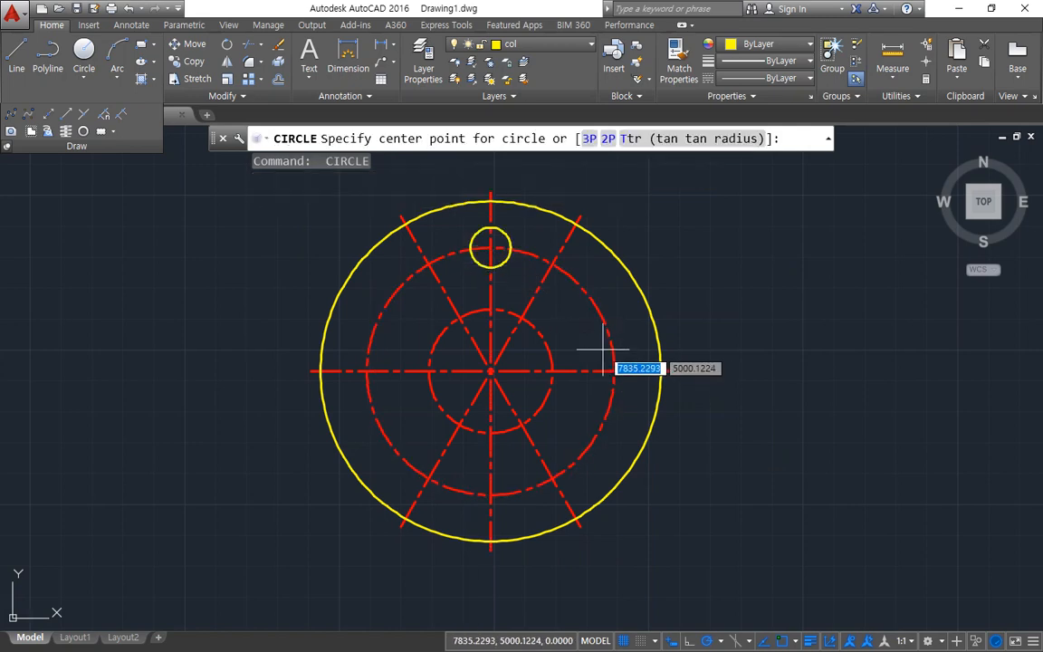
click(547, 297)
key(Escape)
key(Escape)
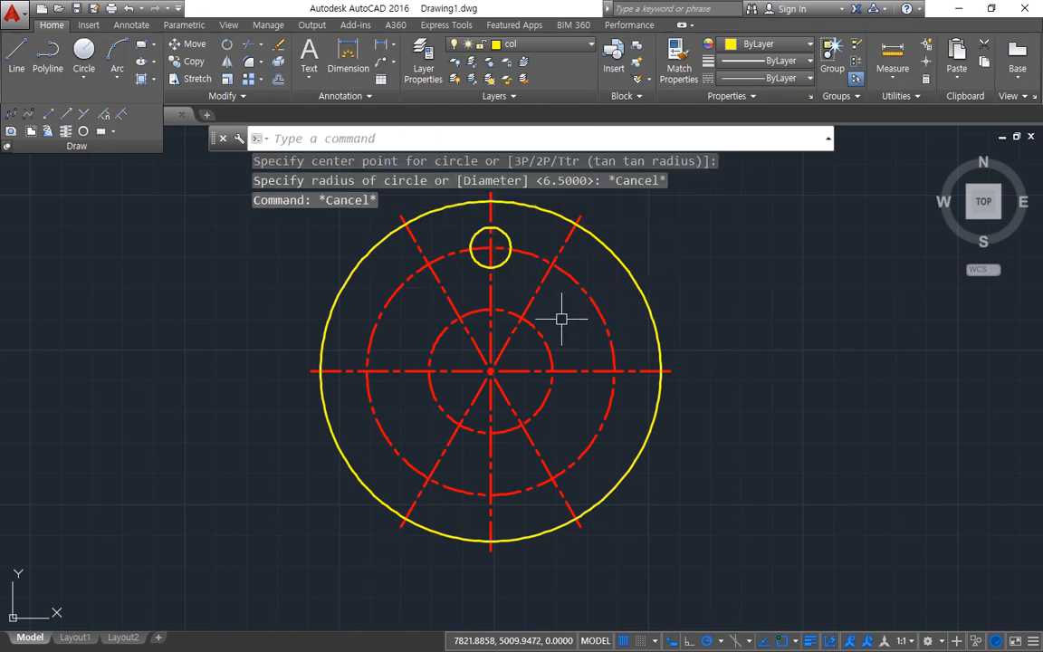
Step: Erase the two slanted center lines at 60° and 120°
click(543, 287)
click(444, 292)
text(e)
key(Return)
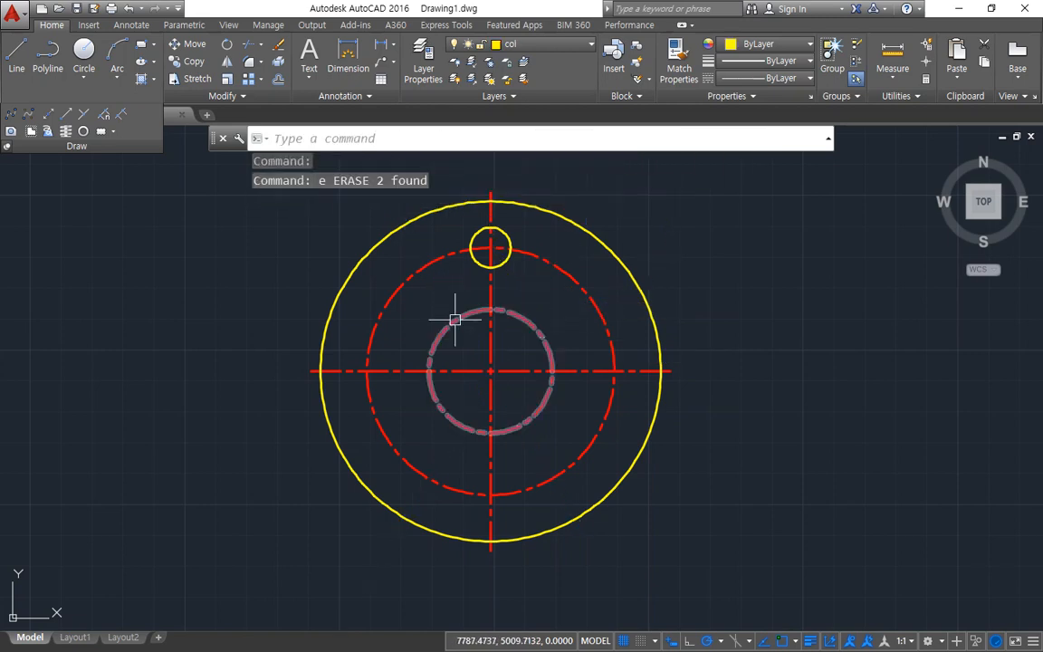
Step: Draw construction lines at 30° and 150° through the common center of the circles
text(xl)
key(Return)
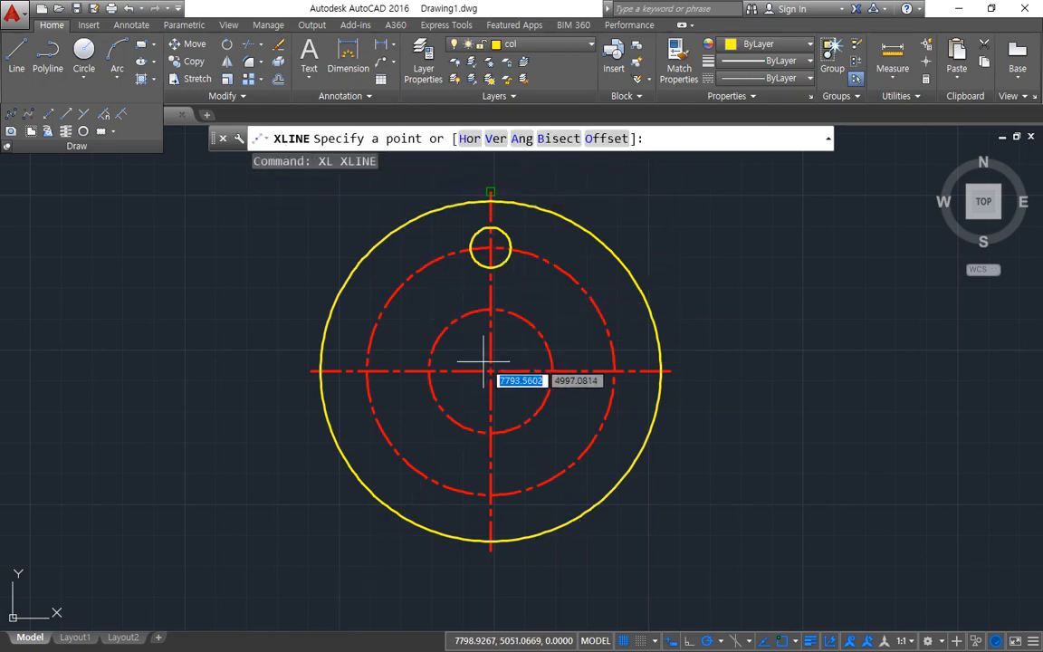
click(490, 370)
click(564, 328)
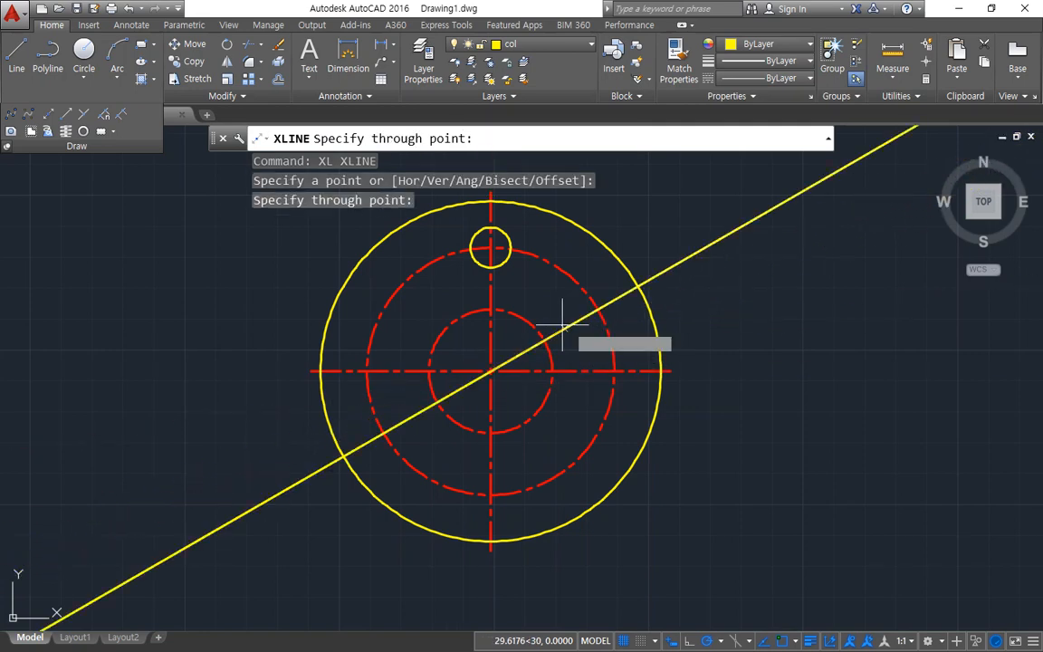
click(409, 326)
key(Return)
Step: Draw a helper circle of radius 58 from the common center out to the end of the horizontal center line
text(c)
key(Return)
click(490, 370)
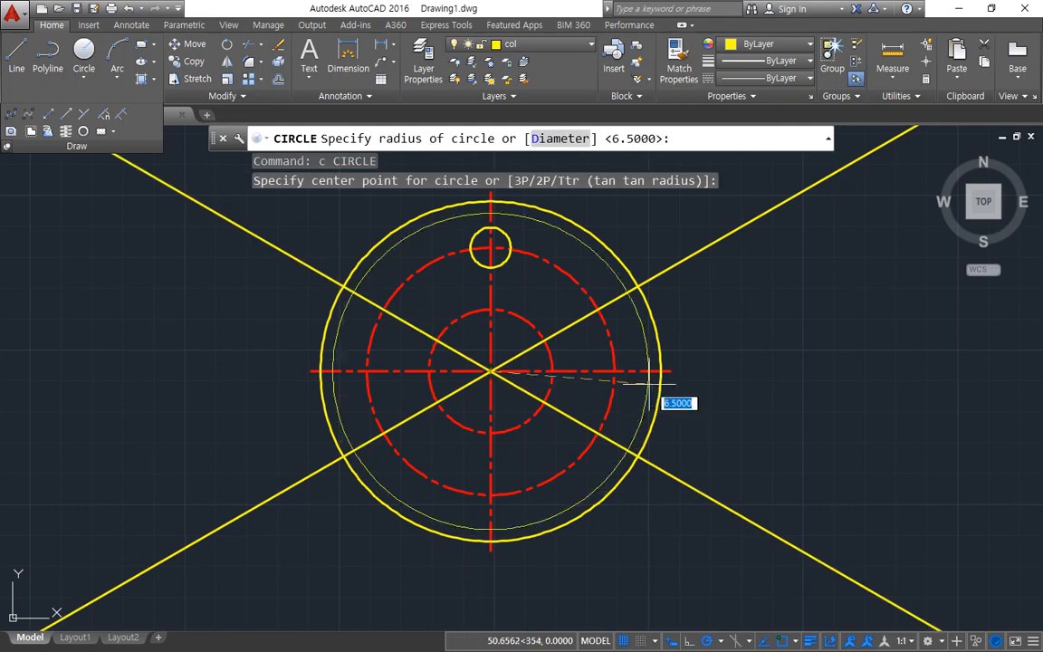
click(671, 370)
Step: Trim the 30° and 150° construction lines outside the radius 58 helper circle
text(tr)
key(Return)
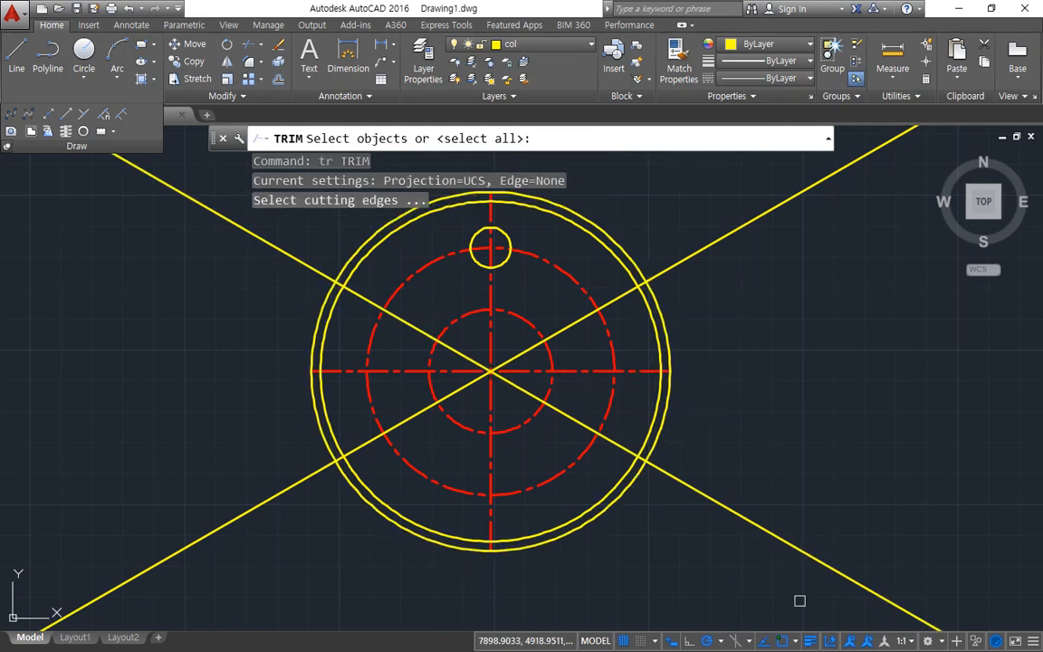
key(Return)
click(801, 601)
click(748, 246)
click(229, 197)
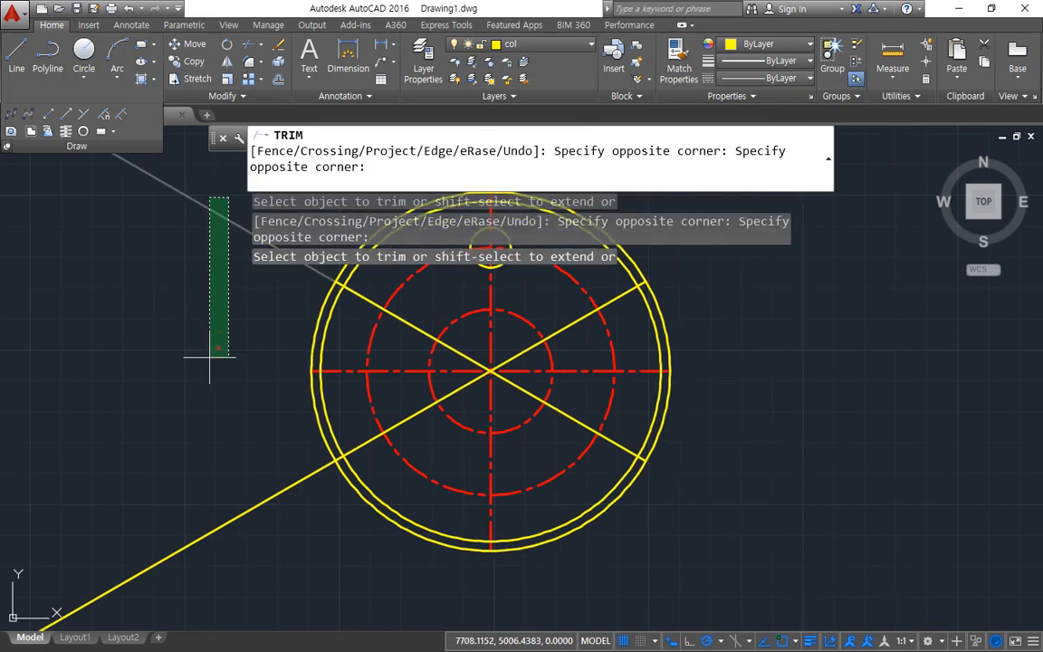
click(178, 555)
key(Return)
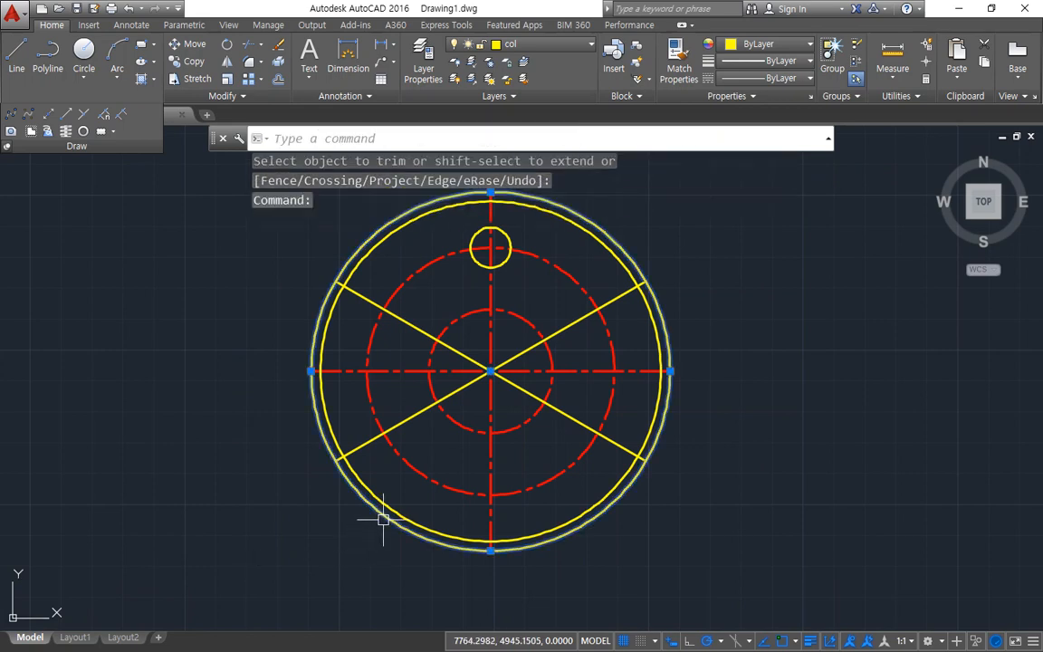
Step: Erase the outermost radius 58 helper circle
click(381, 520)
text(e)
key(Return)
text(ma)
key(Return)
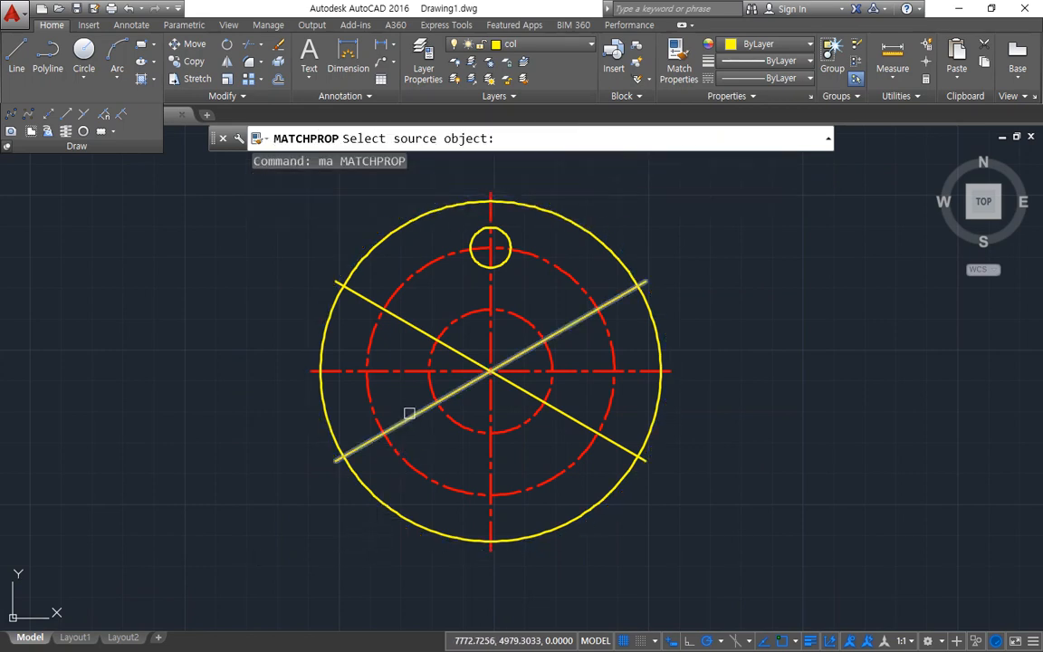
click(408, 418)
key(Escape)
Step: Match the properties of the dashed inner circle onto the two slanted lines at 30° and 150°
key(Return)
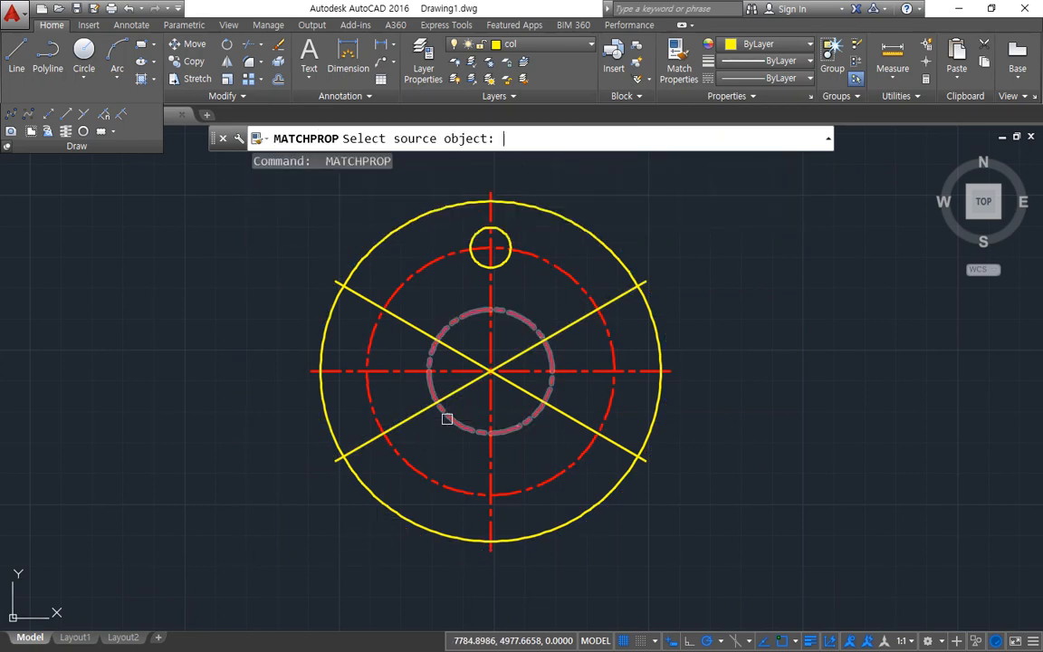
click(441, 414)
click(423, 410)
click(417, 327)
key(Return)
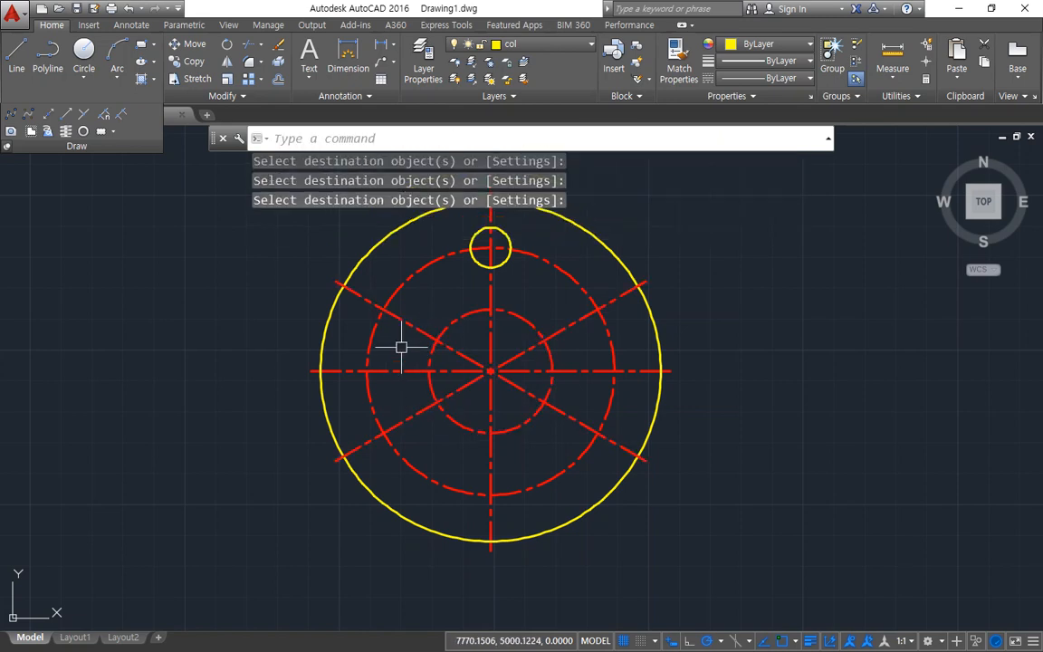
text(c)
key(Return)
click(383, 308)
key(Return)
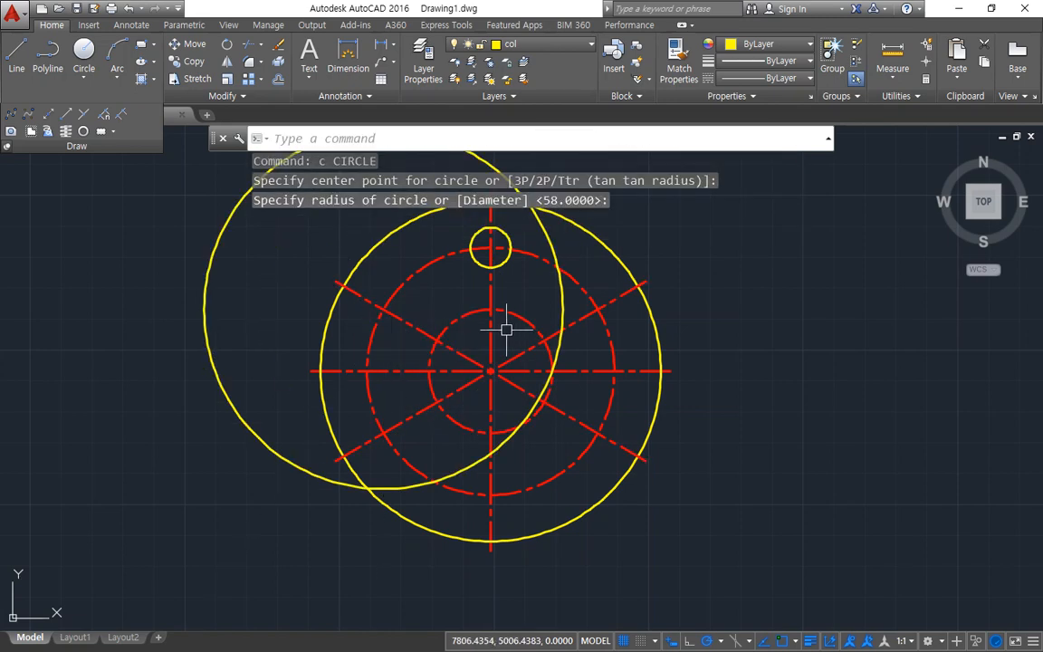
key(Escape)
click(554, 238)
text(e)
key(Return)
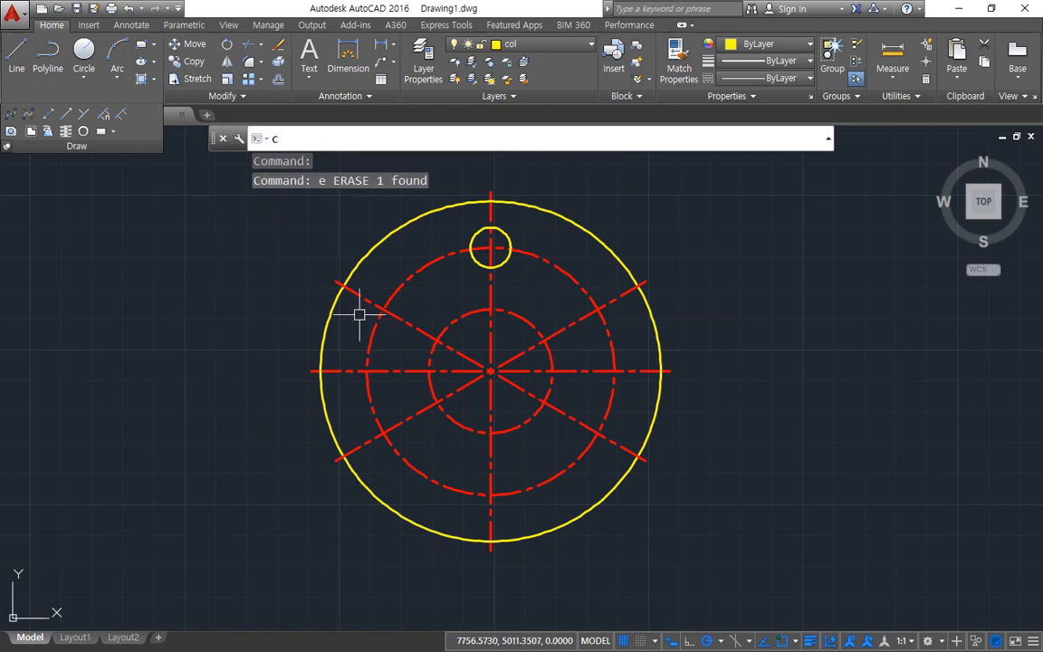
Step: Draw circles of radius 6.5 at the upper-left and upper-right intersections of the slanted lines with the radius 40 circle
text(c)
key(Return)
click(383, 307)
text(6)
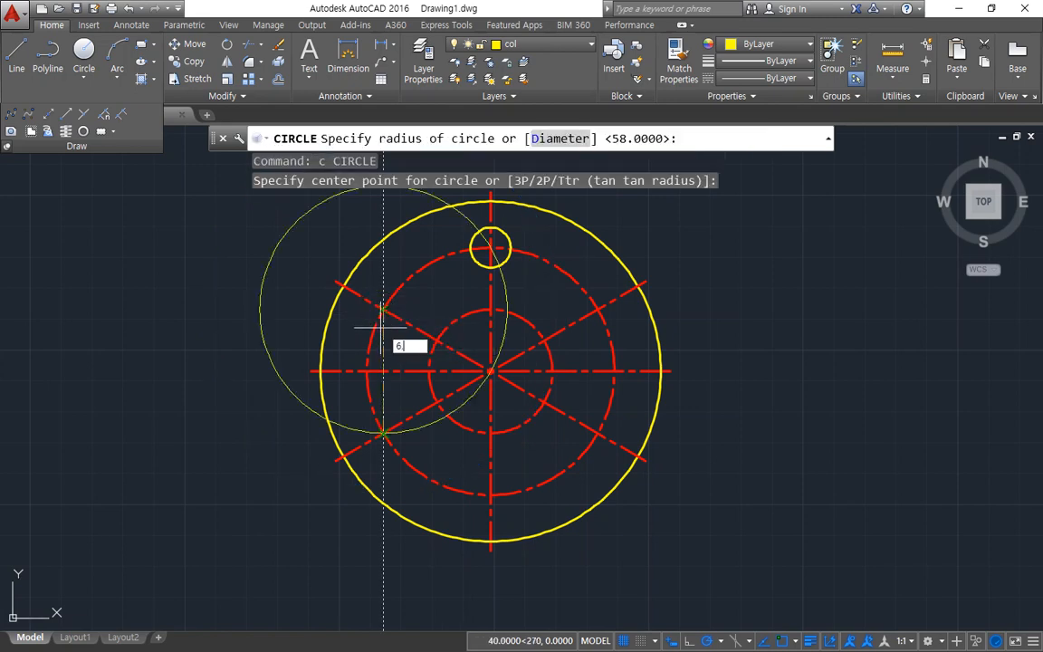
text(.5)
key(Return)
key(Return)
click(597, 311)
Step: Draw circles of radius 6.5 at the lower-right, bottom and lower-left center line intersections on the radius 40 circle
key(Return)
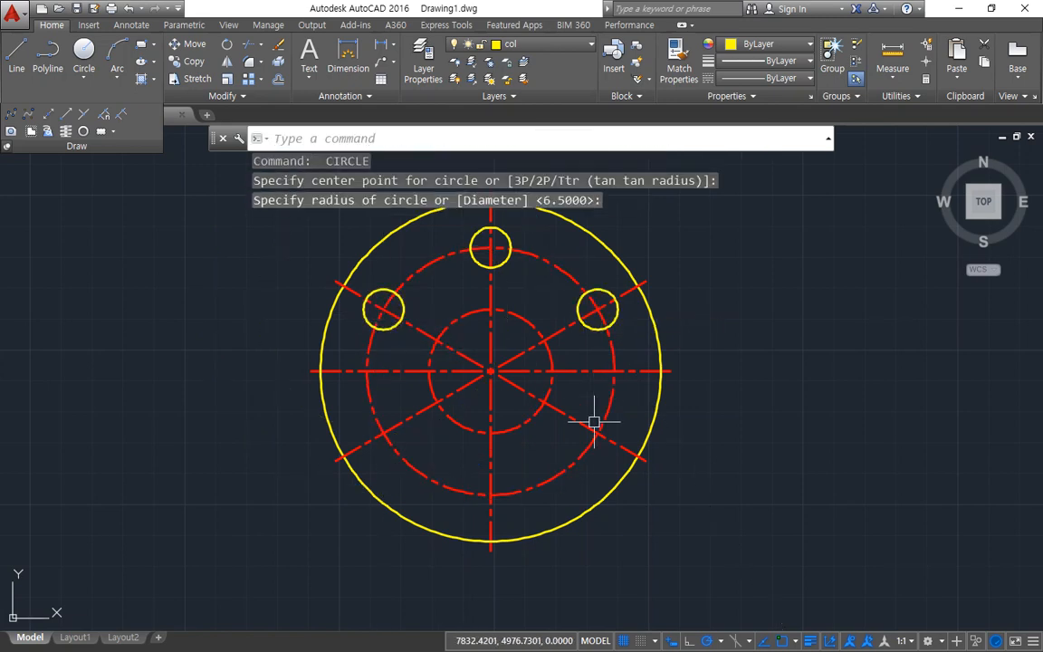
key(Return)
click(598, 432)
key(Return)
key(Return)
click(490, 494)
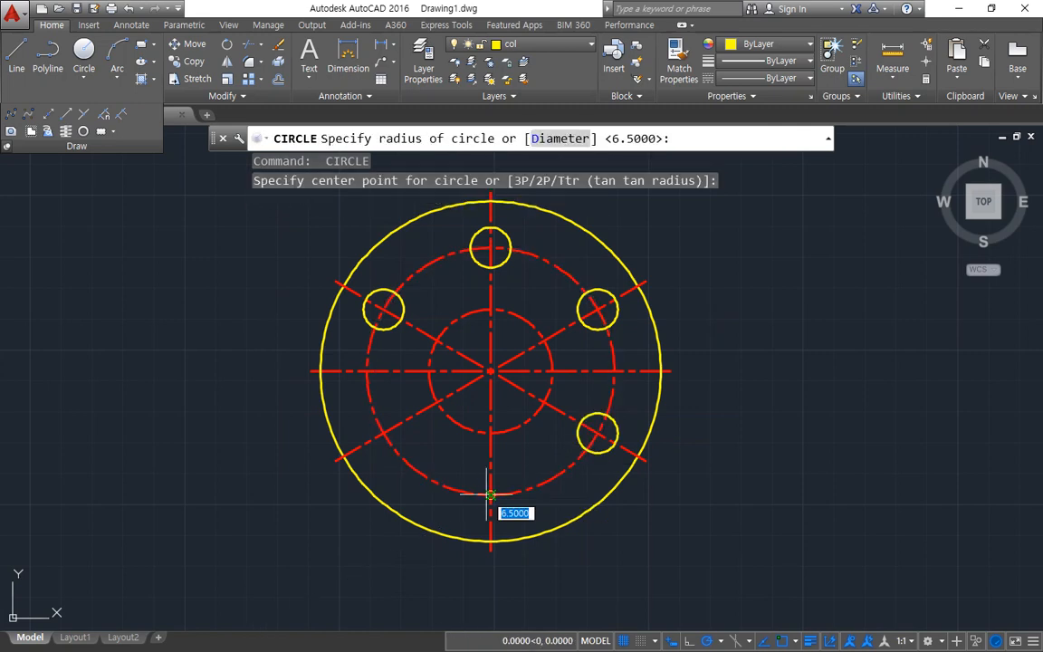
key(Return)
key(Return)
click(383, 432)
Step: Draw circles of radius 3.5 at the top and right quadrants of the inner dashed circle
key(Return)
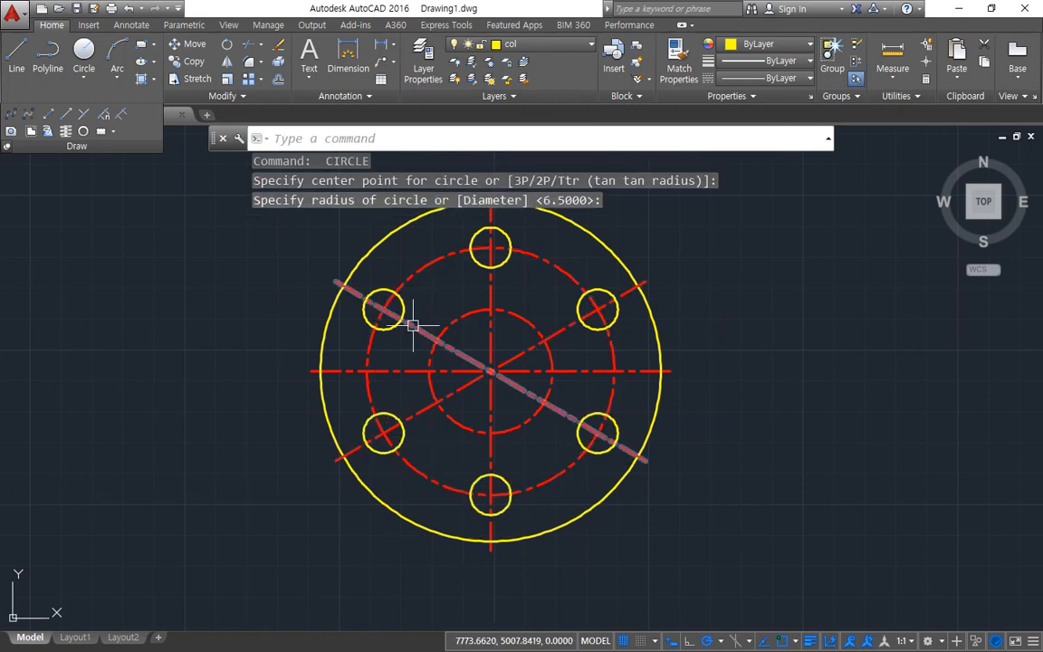
key(Return)
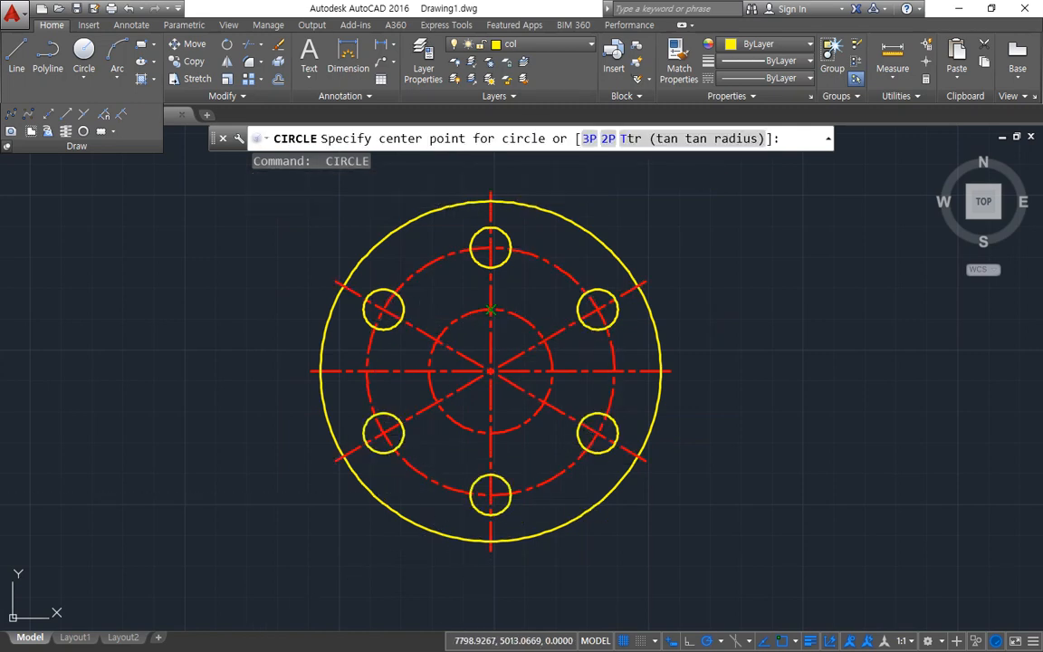
click(490, 310)
text(3.5)
key(Return)
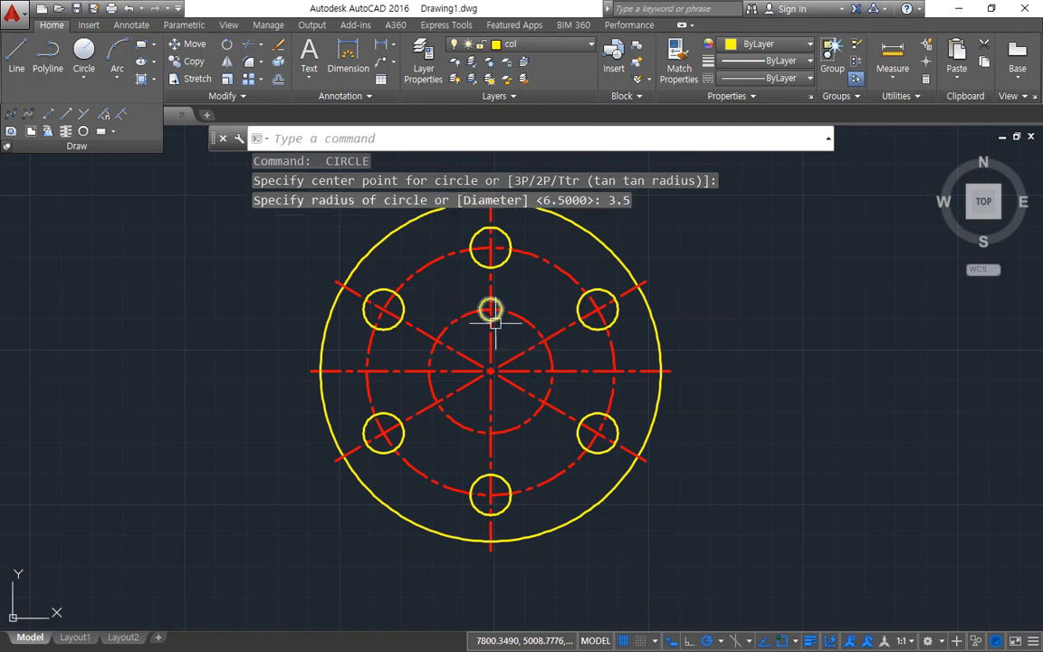
key(Return)
click(552, 371)
key(Return)
Step: Draw circles of radius 3.5 at the bottom and left quadrants of the inner dashed circle
key(Return)
click(490, 433)
key(Return)
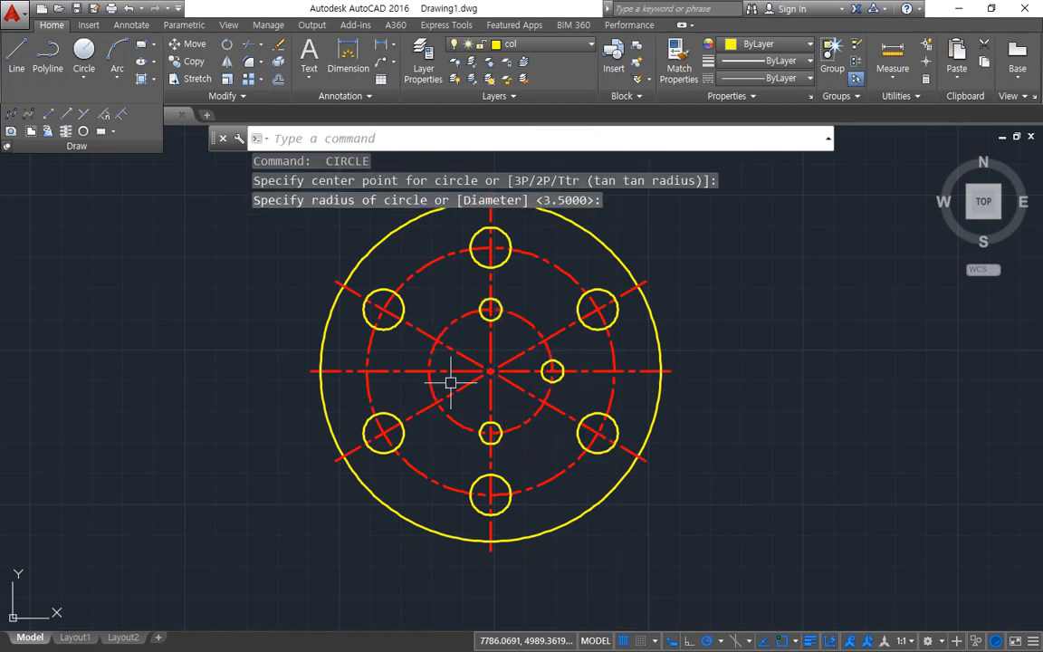
key(Return)
click(429, 372)
key(Return)
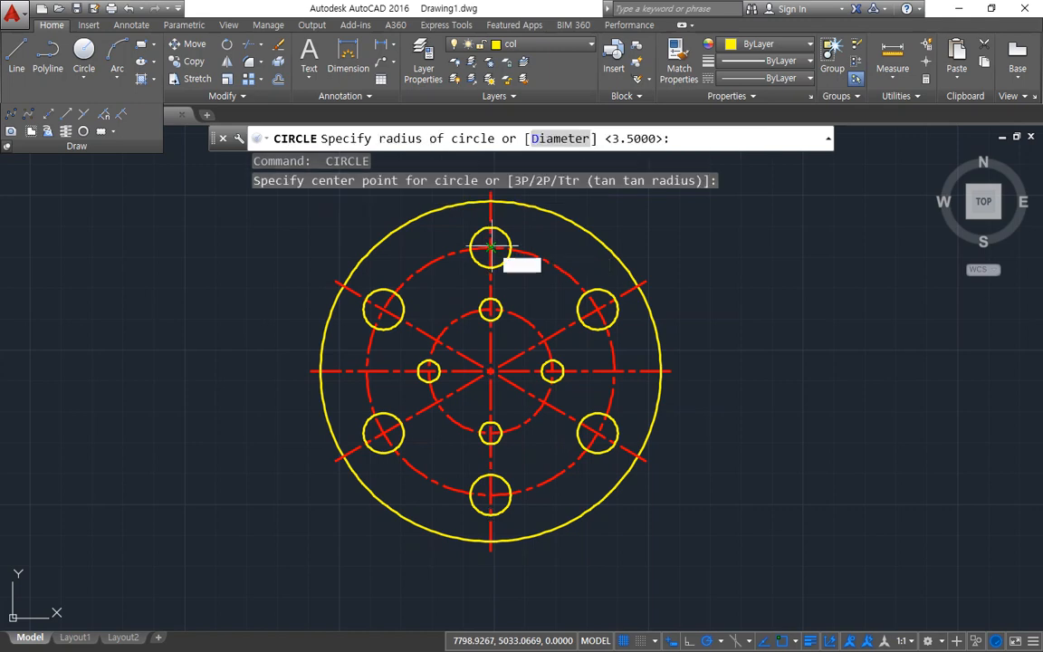
Step: Draw concentric circles of radius 10 around the top and upper-right radius 6.5 holes
key(Return)
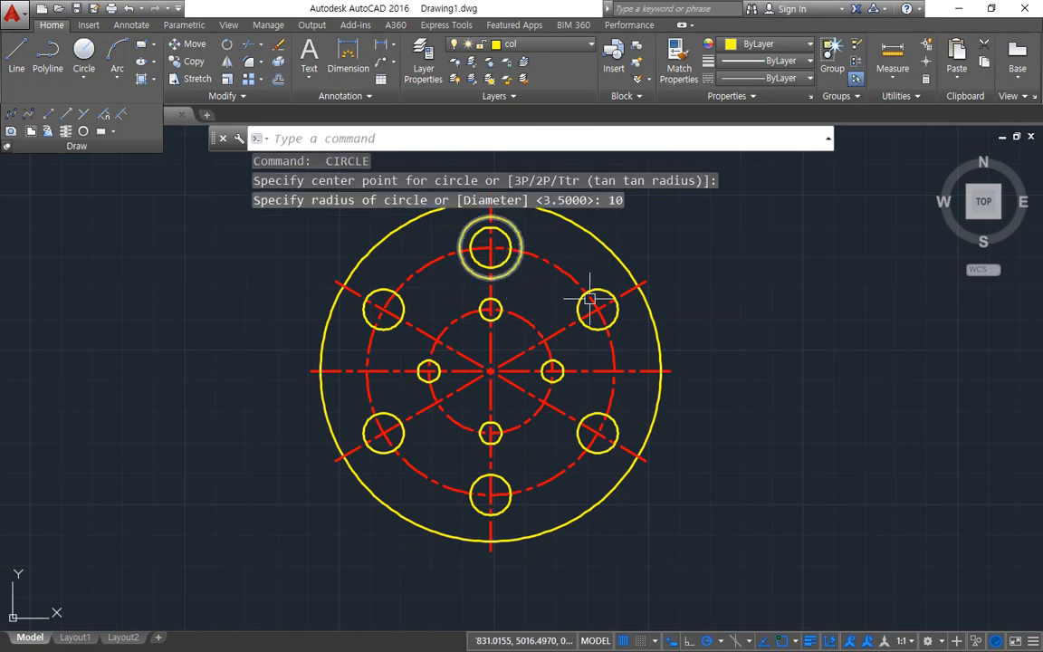
key(Return)
click(598, 309)
key(Return)
Step: Draw concentric circles of radius 10 around the lower-right and bottom radius 6.5 holes
key(Return)
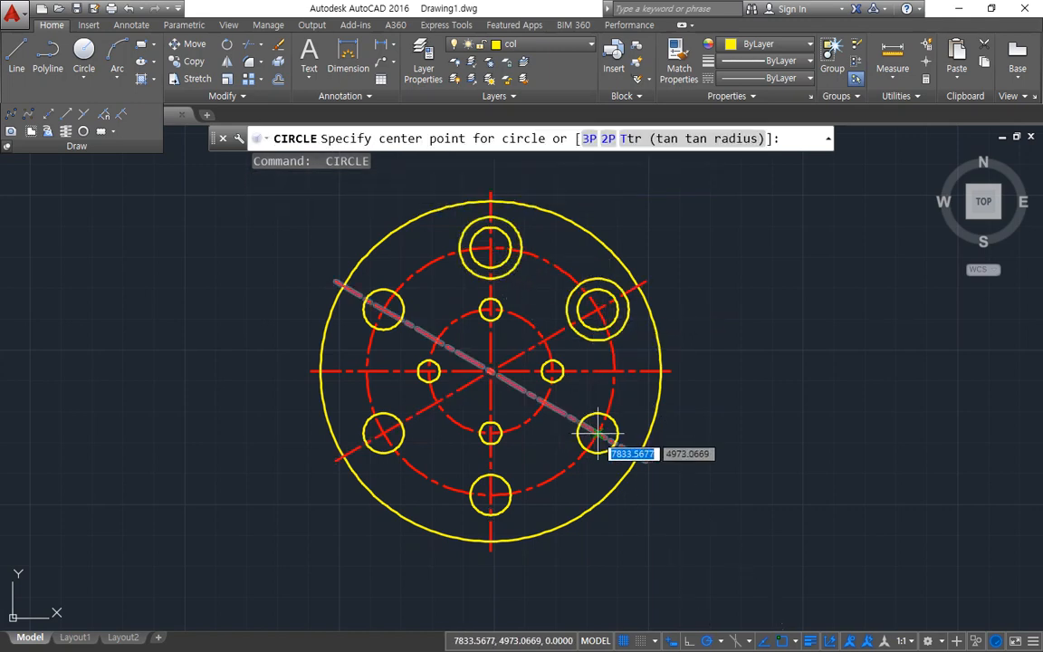
click(597, 432)
key(Return)
key(Return)
click(489, 496)
Step: Draw concentric circles of radius 10 around the lower-left and upper-left radius 6.5 holes
key(Return)
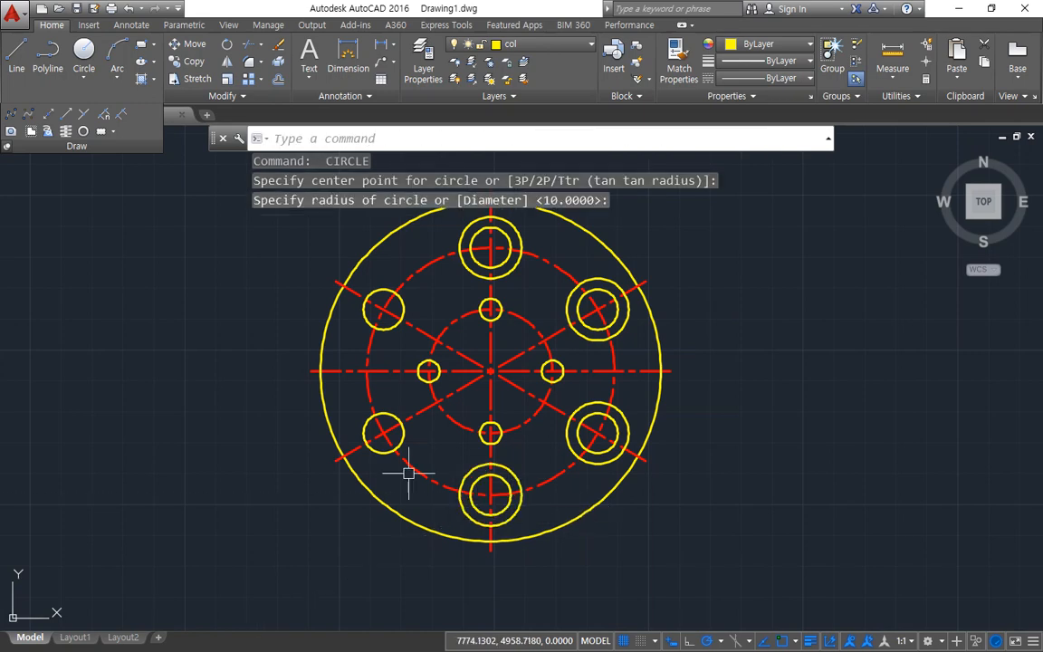
key(Return)
click(383, 432)
key(Return)
key(Return)
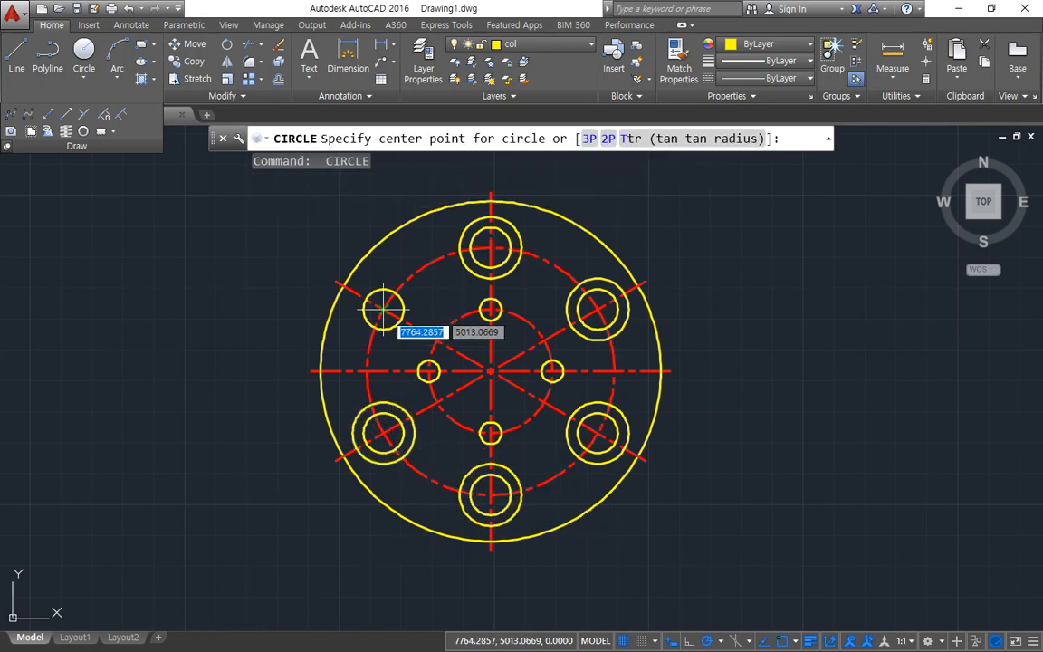
click(384, 308)
key(Return)
Step: Erase the whole completed flange drawing to clear the model space
middle_drag(361, 419, 214, 469)
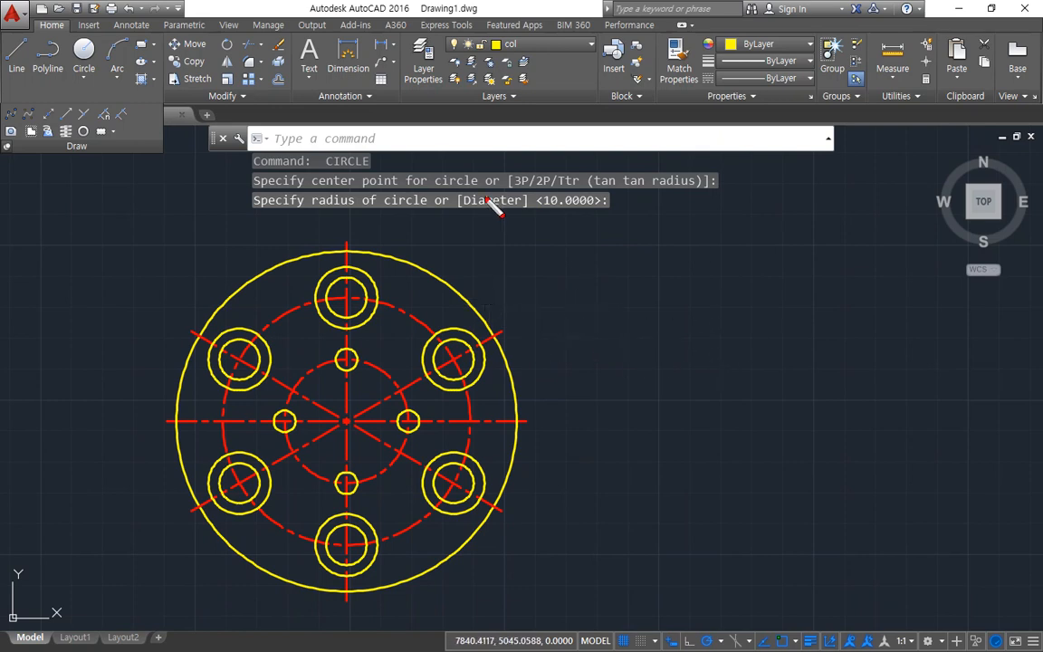
mouse_move(398, 303)
mouse_down()
mouse_move(360, 276)
mouse_move(496, 263)
mouse_move(901, 269)
mouse_up()
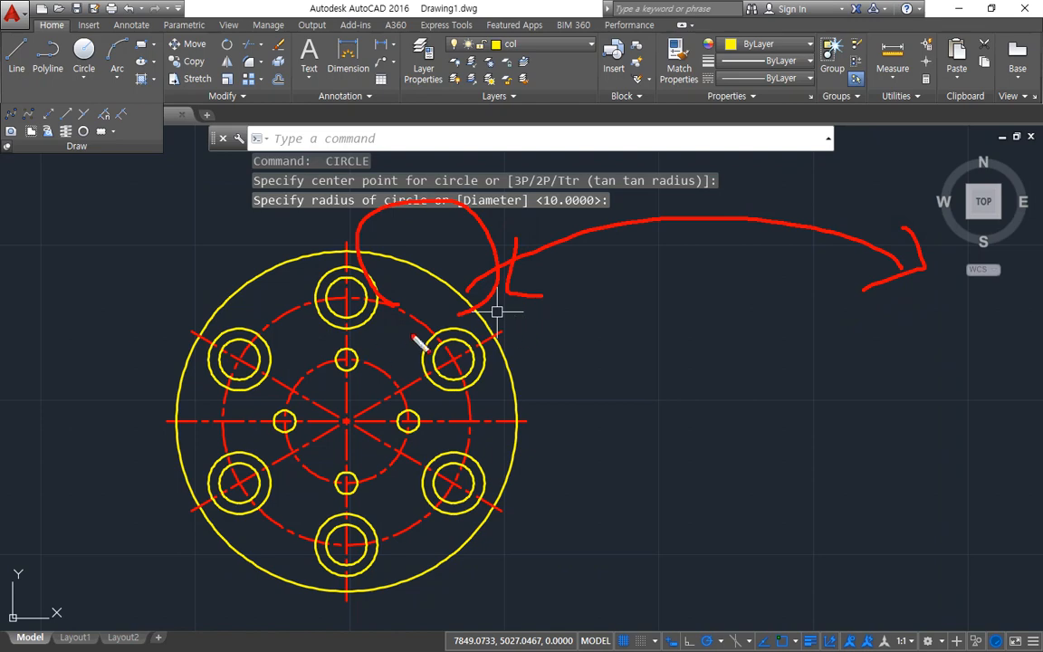
key(Escape)
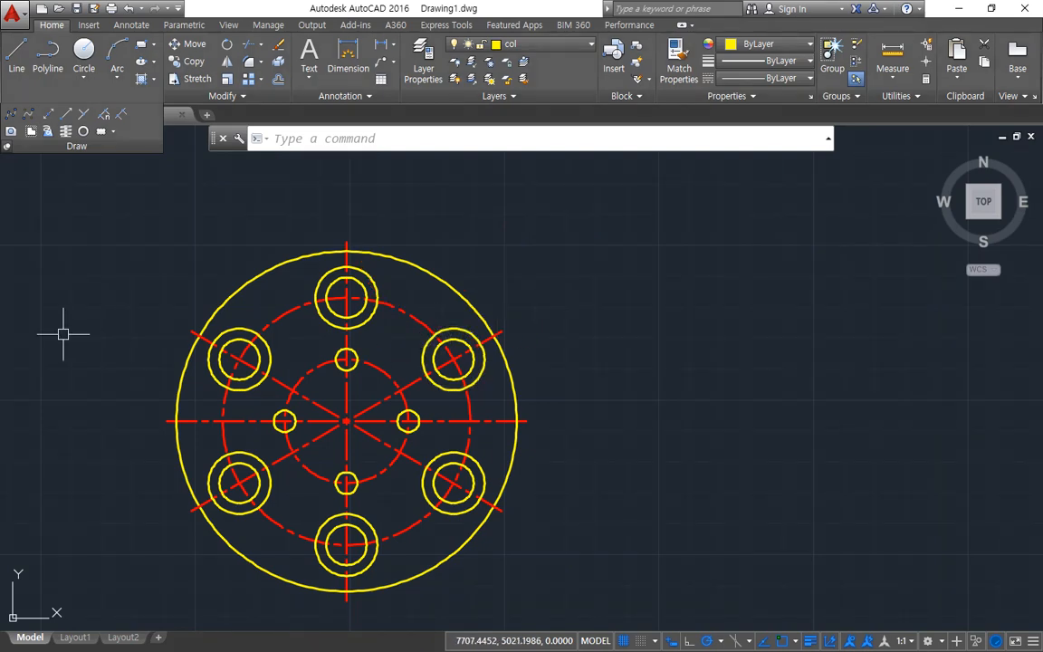
key(Delete)
Step: In the browser, open the exercise image of the slotted wheel and notched disc in a new tab and return to AutoCAD
drag(0, 113, 516, 70)
mouse_move(465, 540)
mouse_down()
mouse_move(319, 465)
mouse_move(714, 225)
mouse_move(682, 548)
mouse_move(596, 543)
mouse_up()
mouse_move(422, 534)
mouse_down()
mouse_move(366, 286)
mouse_move(593, 532)
mouse_move(398, 521)
mouse_up()
mouse_move(819, 216)
mouse_down()
mouse_move(824, 248)
mouse_move(777, 308)
mouse_move(795, 319)
mouse_up()
key(Escape)
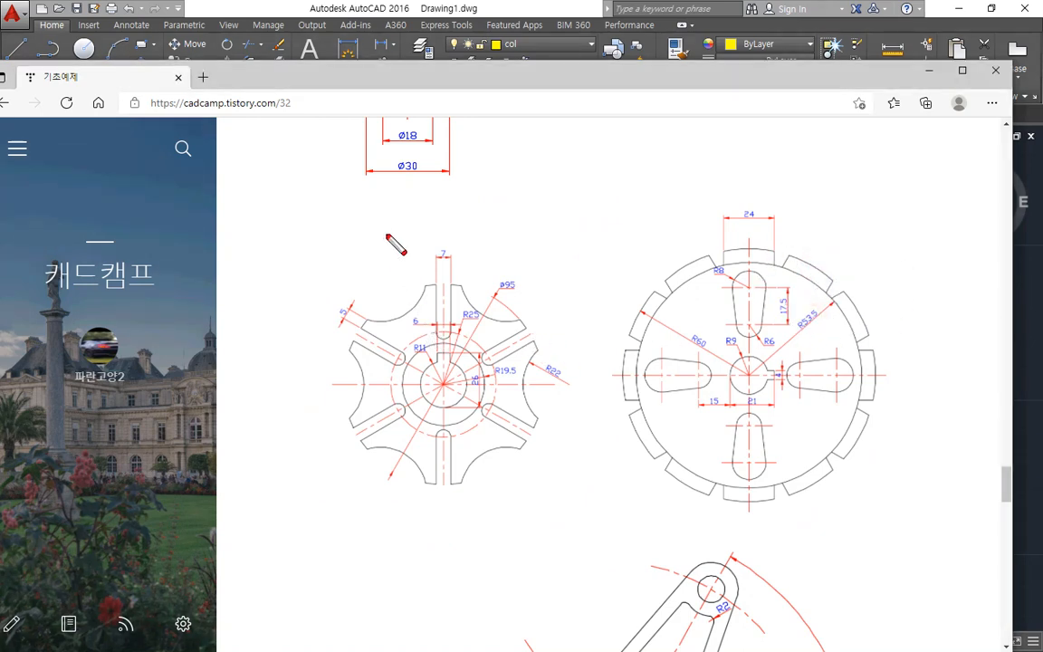
key(Escape)
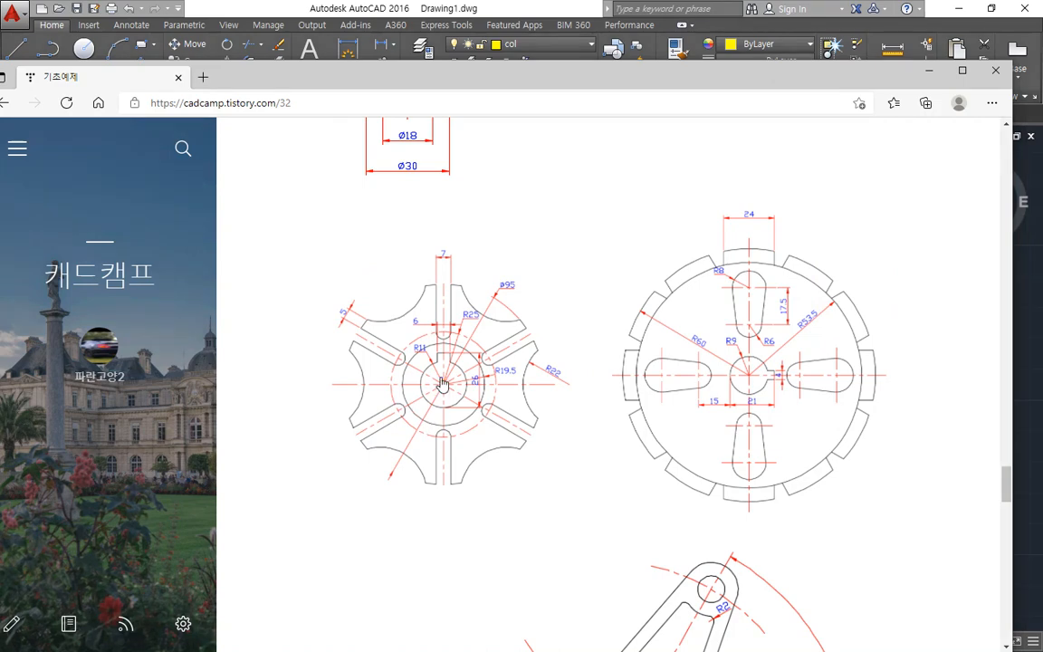
right_click(440, 382)
click(468, 393)
click(271, 76)
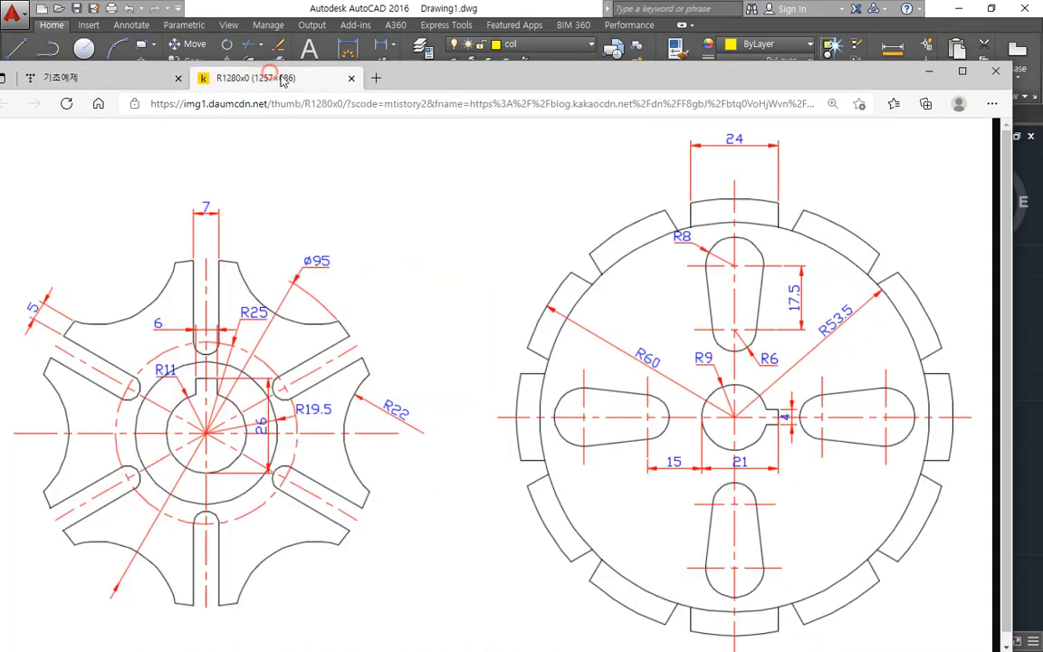
key(alt+Tab)
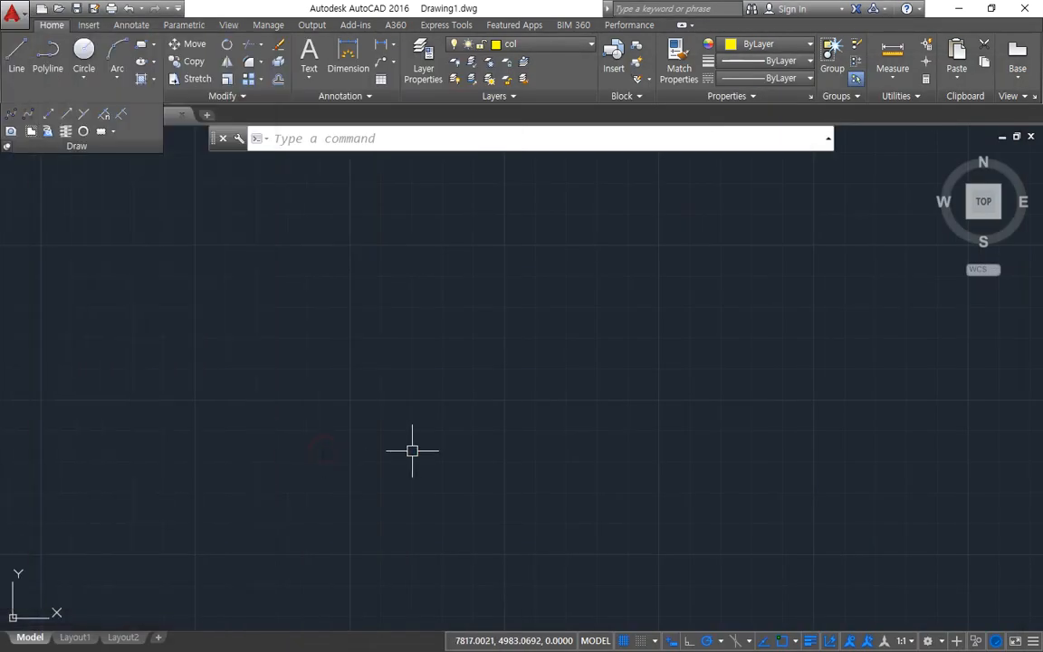
key(Return)
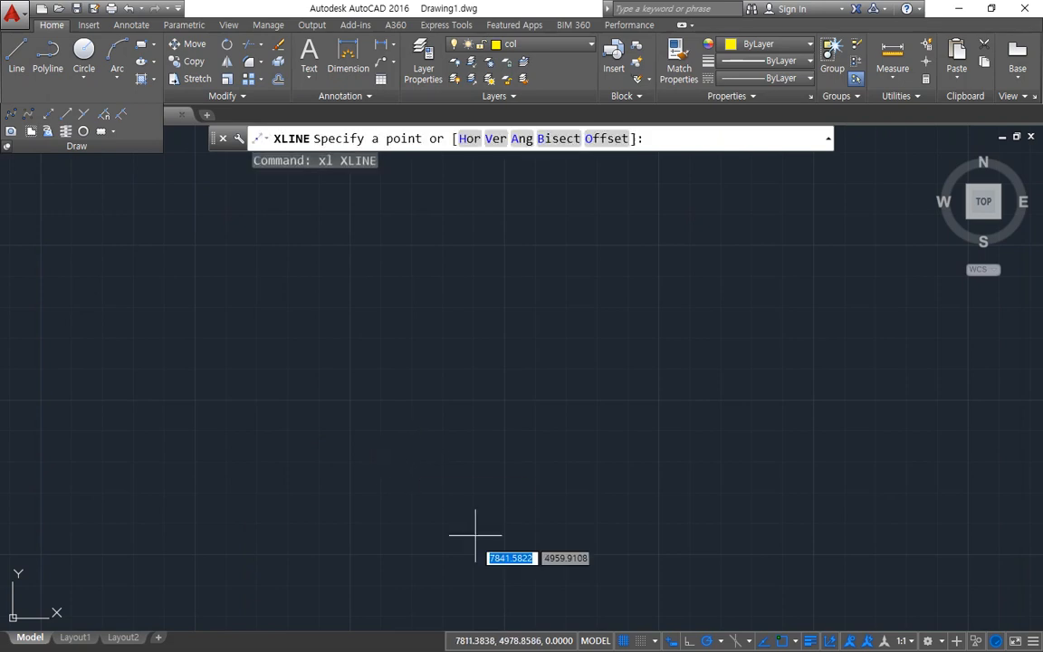
click(597, 457)
key(Escape)
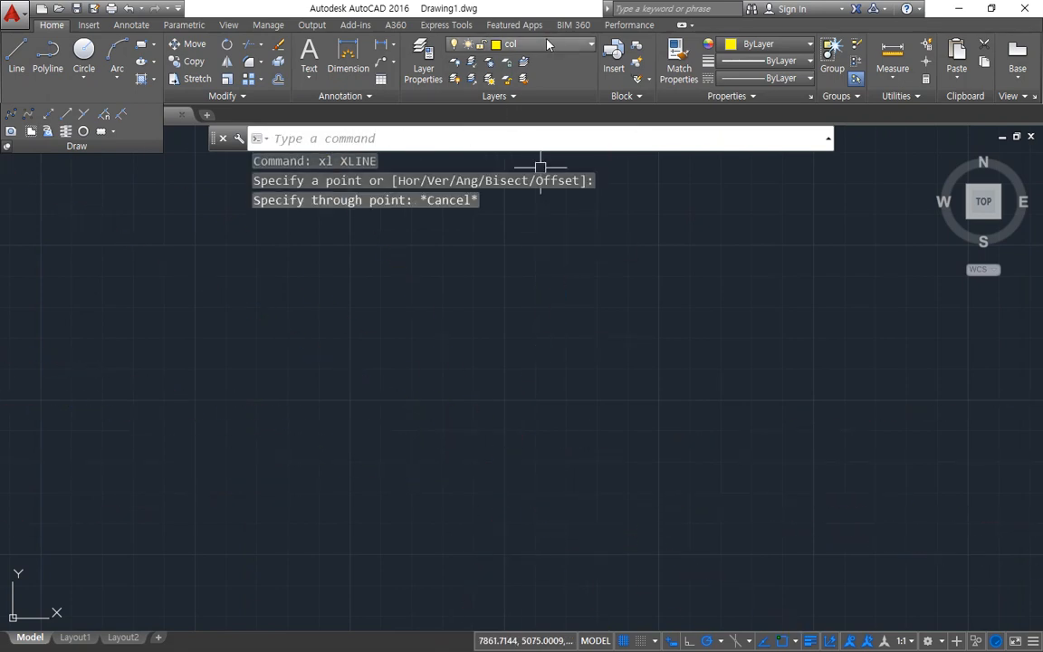
Step: On the cen layer, draw construction lines at 0, 30, 90 and 150 degrees through one common point
click(507, 44)
click(481, 74)
text(xl)
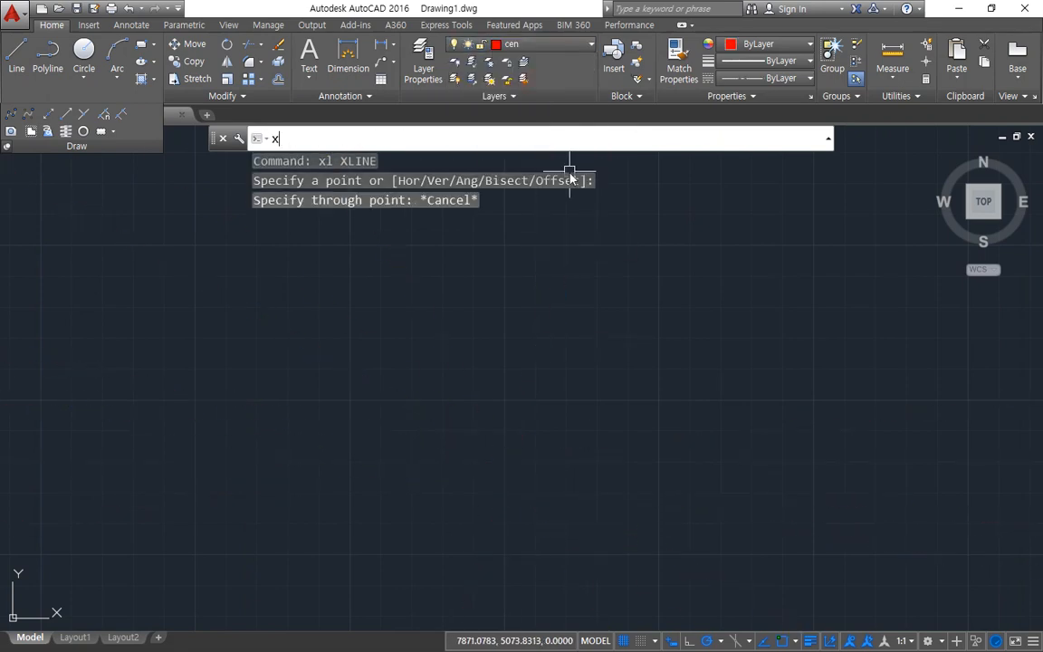
key(Return)
click(618, 417)
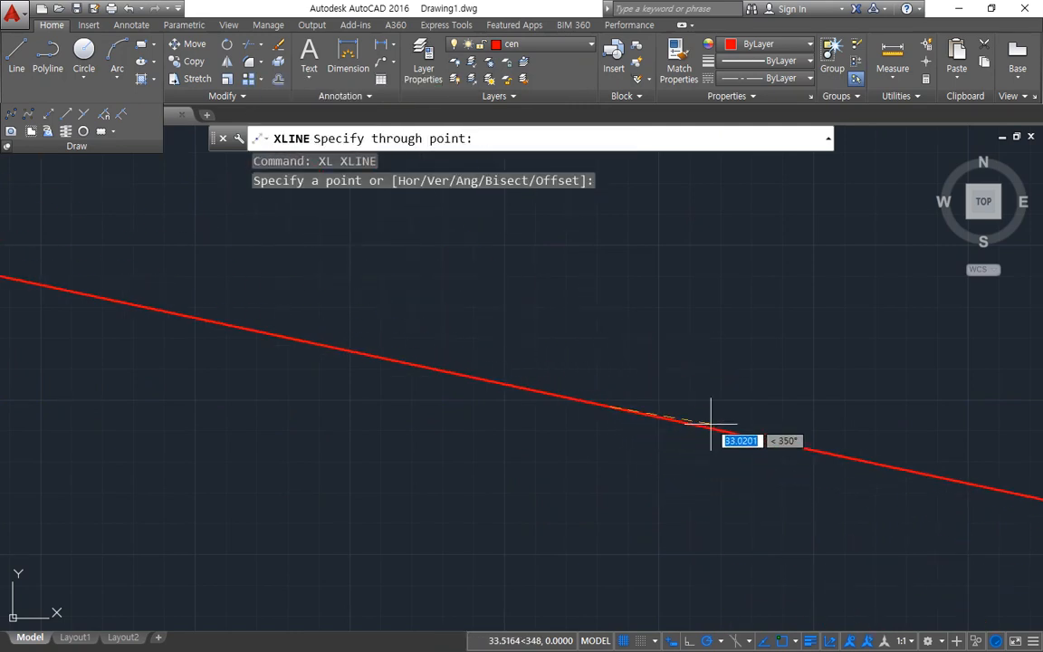
click(705, 407)
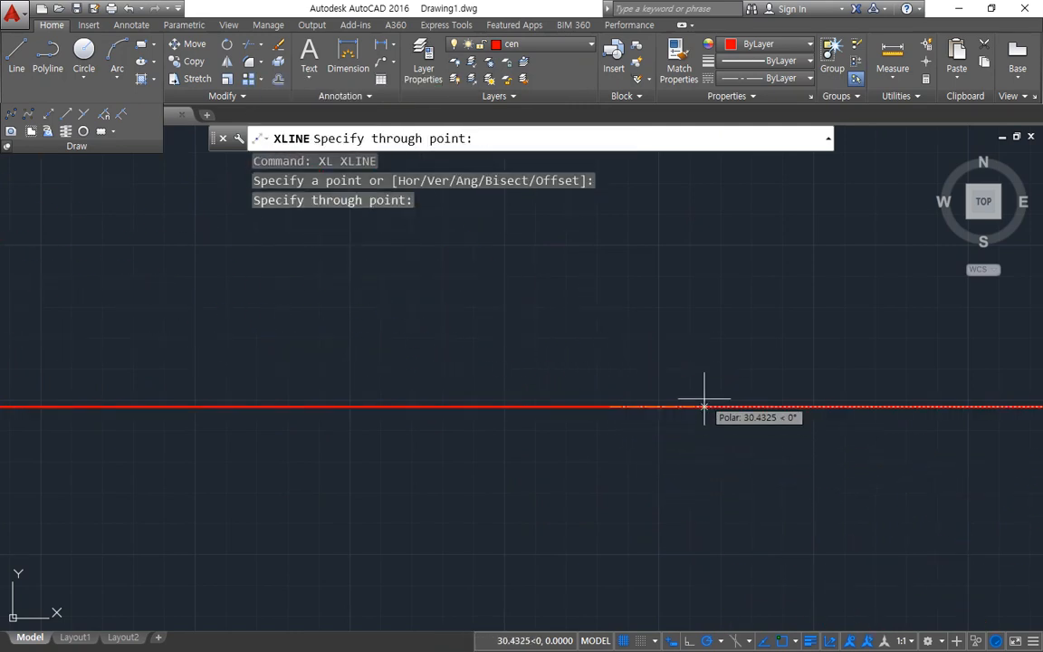
click(704, 354)
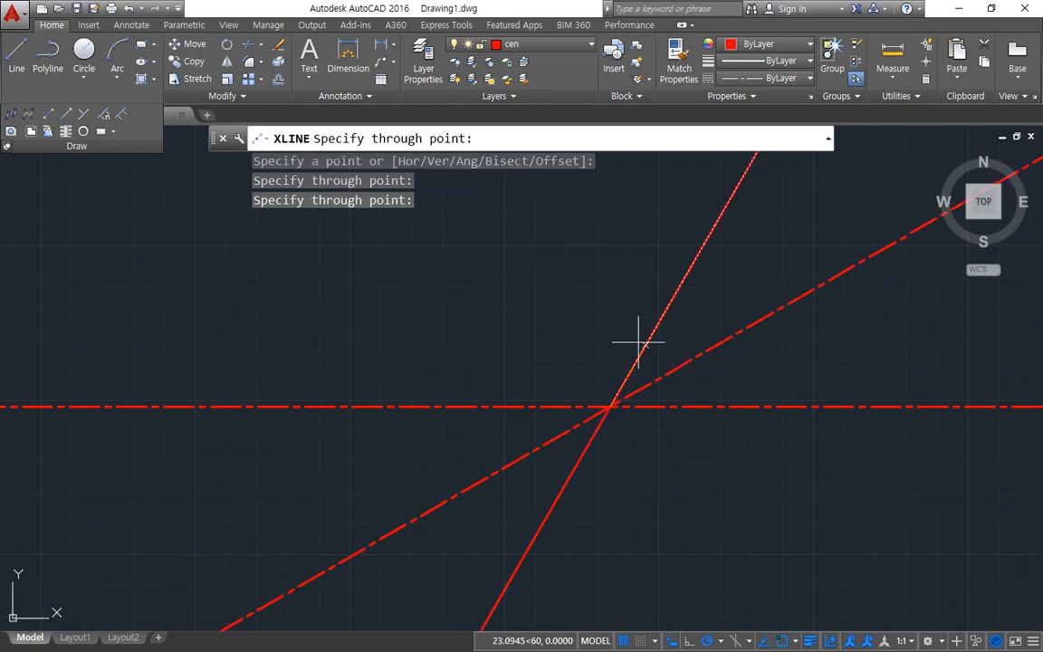
click(611, 340)
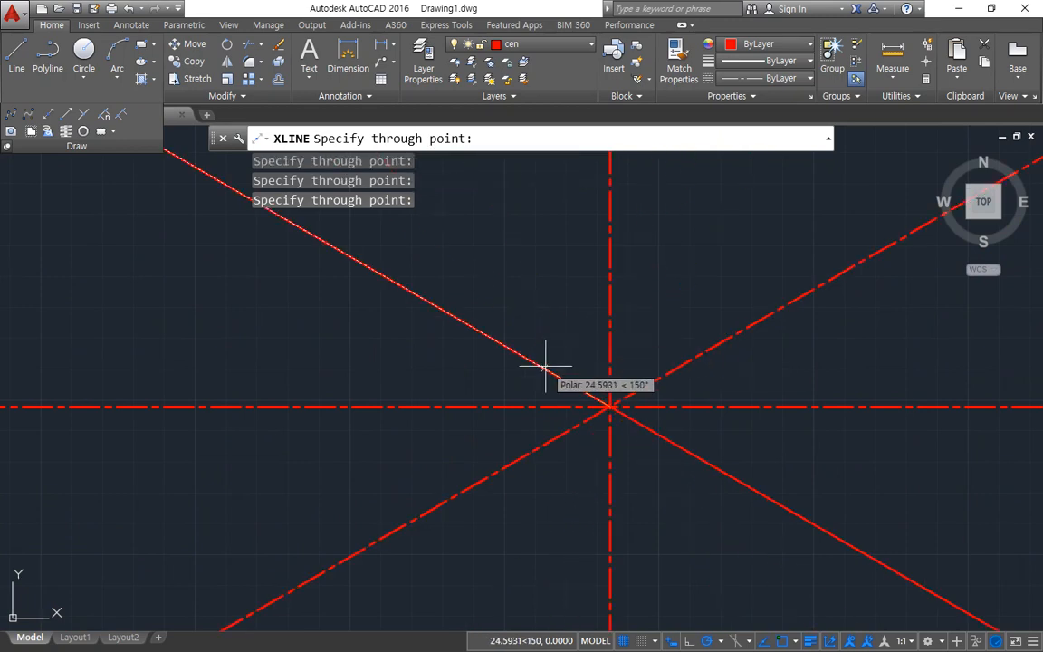
click(543, 367)
key(Return)
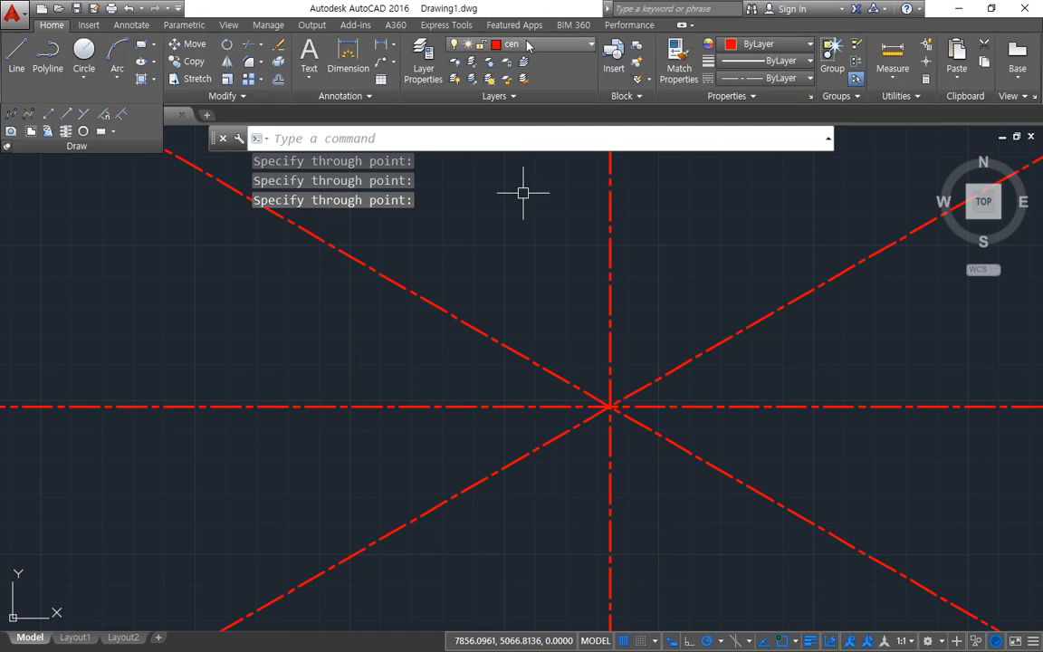
Step: Draw a radius 25 circle on the cen layer, centered on the intersection of the center lines
text(c)
key(Return)
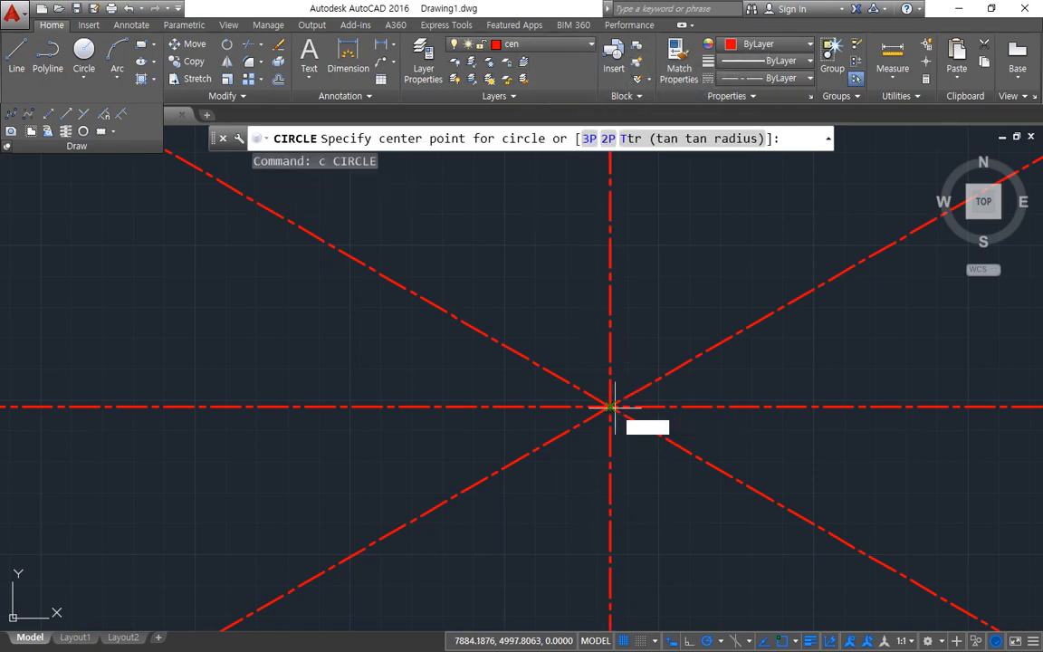
click(612, 408)
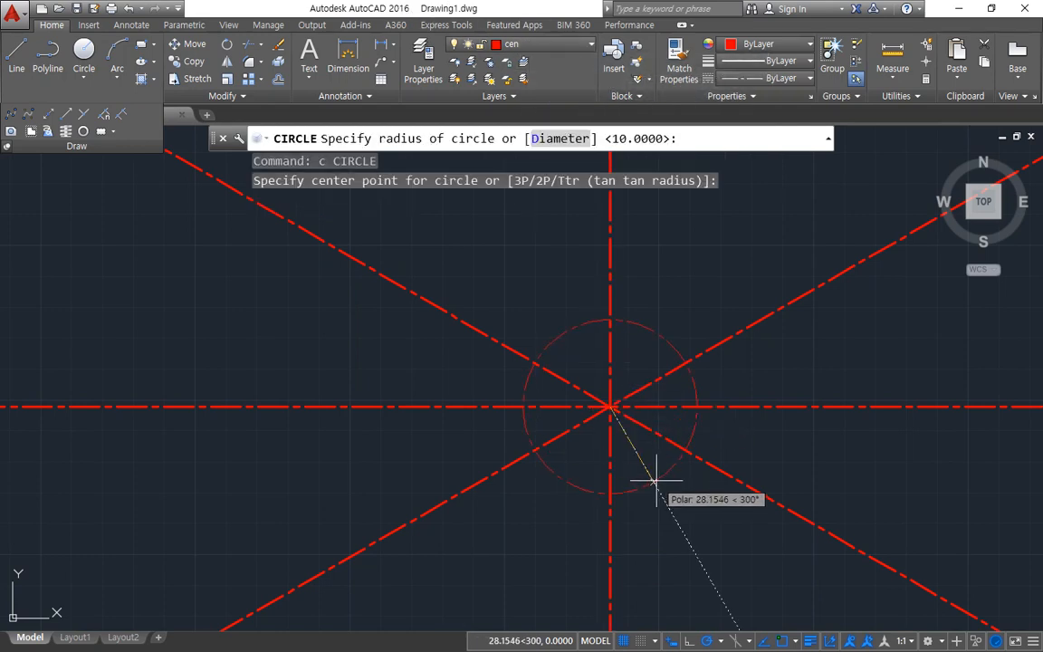
text(25)
key(Return)
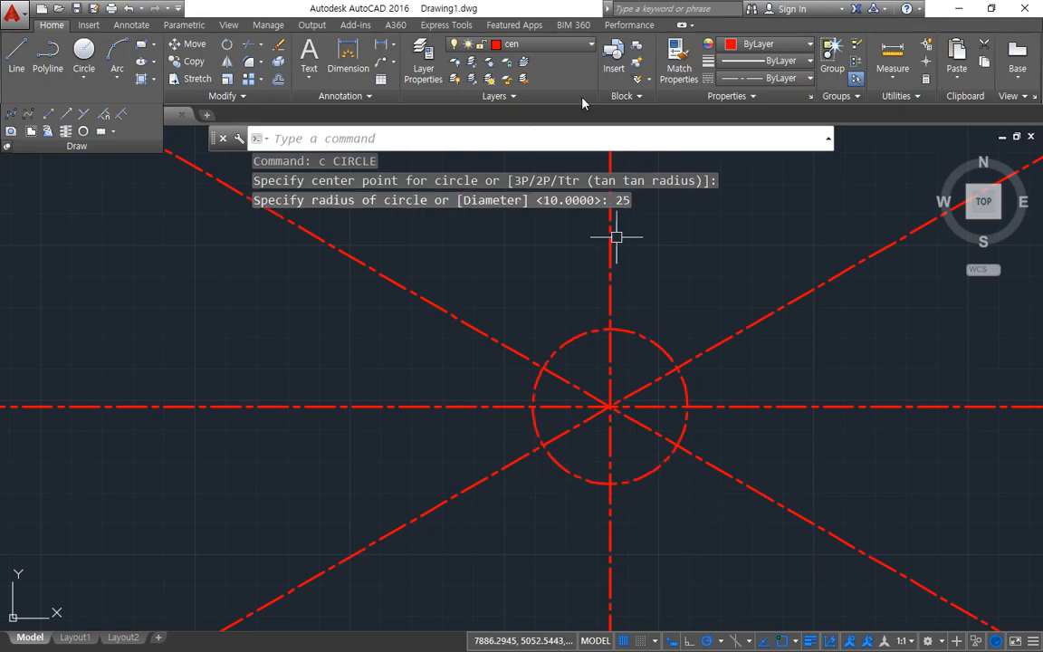
Step: Make col the current layer and draw a radius 11 circle at the intersection of the center lines
click(509, 47)
click(538, 97)
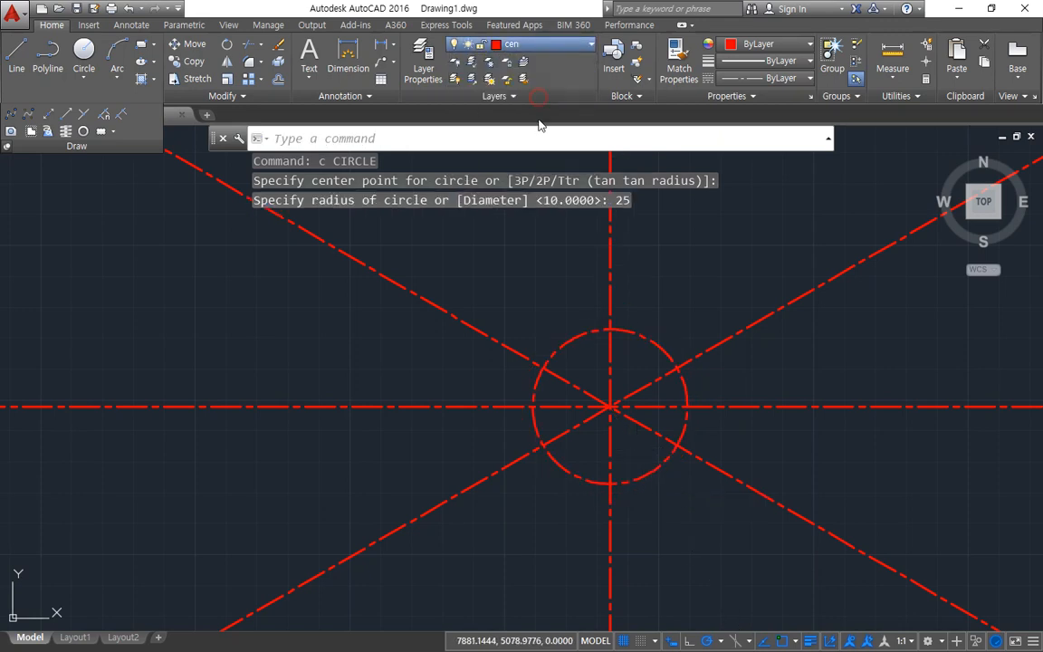
text(c)
key(Return)
click(612, 407)
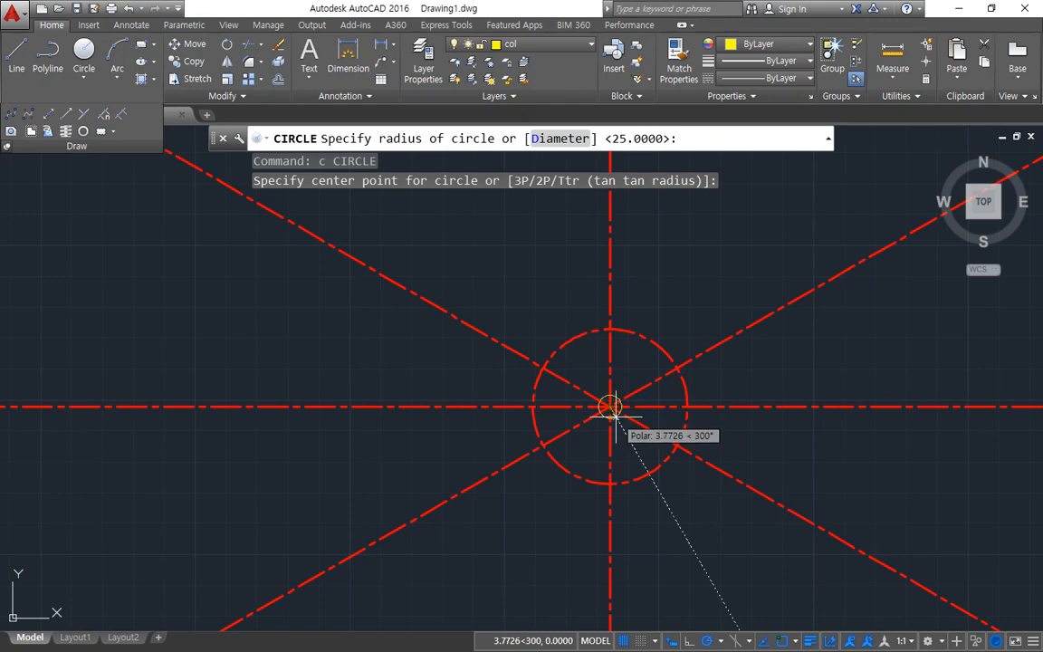
text(11)
key(Return)
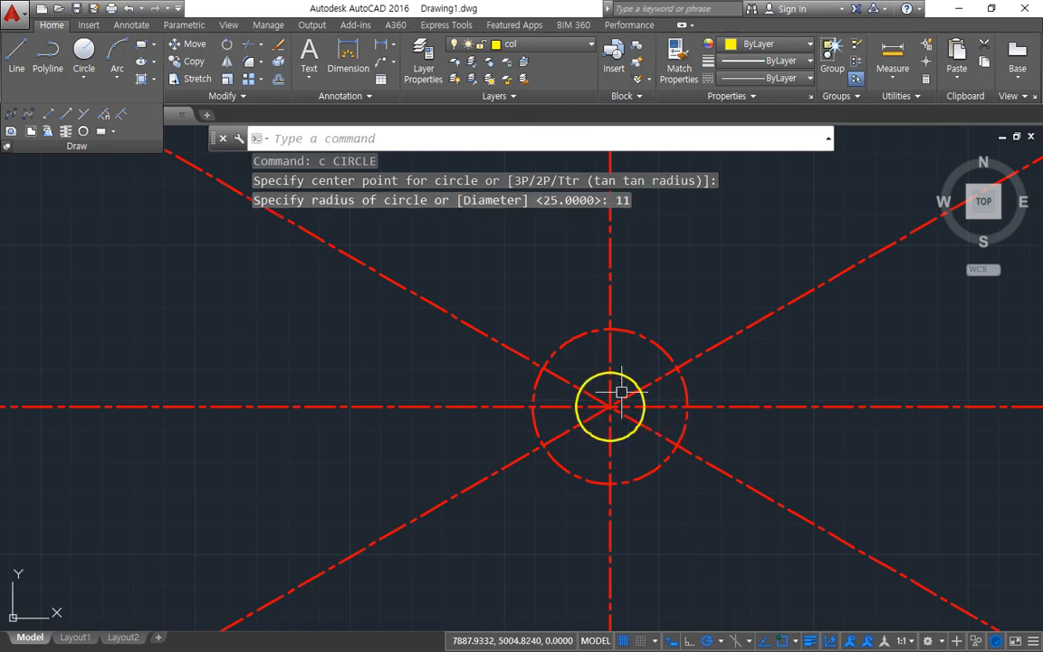
Step: Draw a horizontal line about 10.4 long to the right from the bottom quadrant of the radius 11 circle
scroll(628, 421, up, 4)
middle_drag(606, 451, 578, 507)
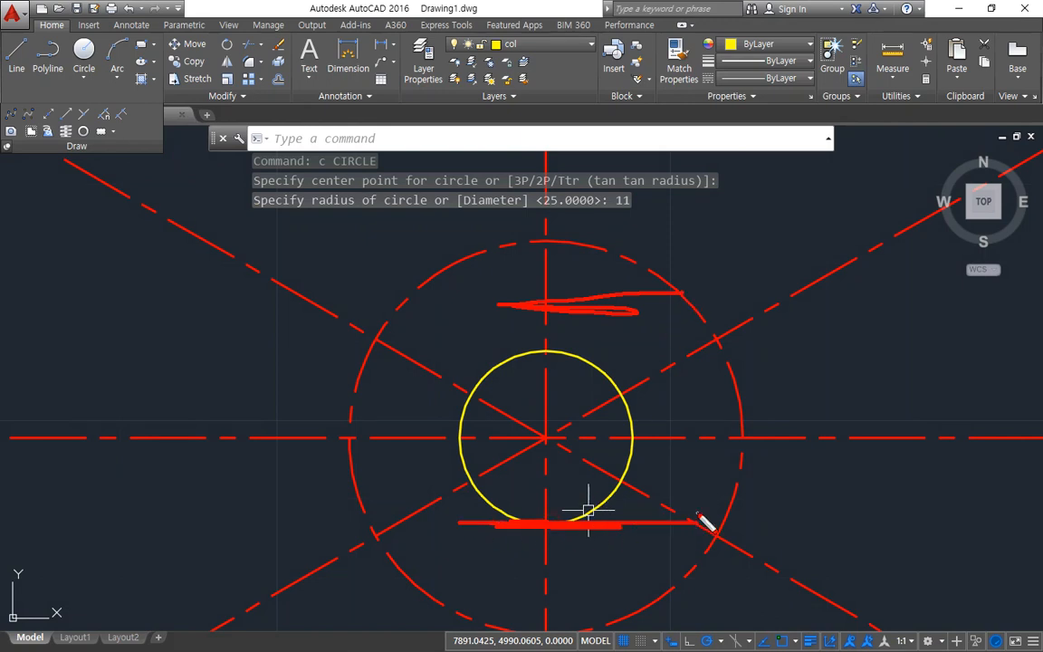
key(Escape)
text(l)
key(Return)
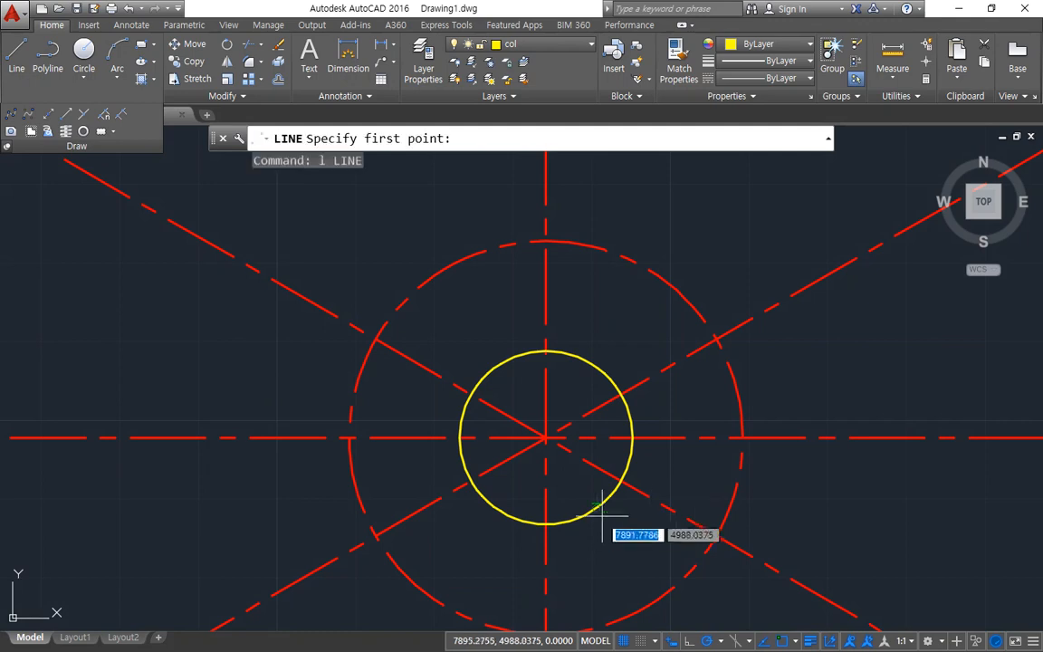
click(545, 524)
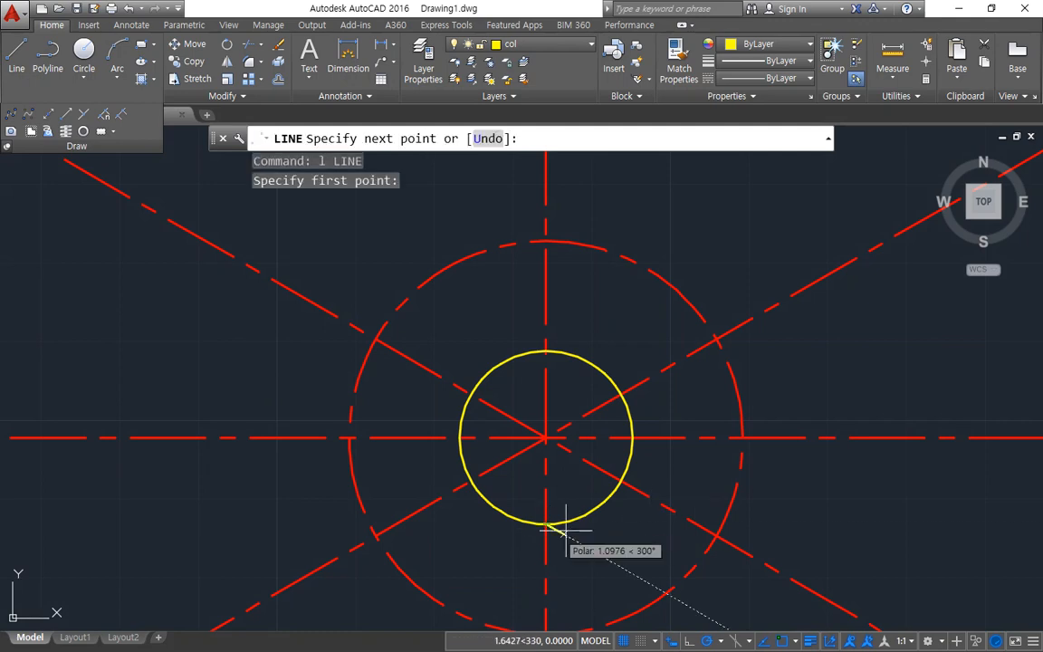
click(628, 523)
key(Escape)
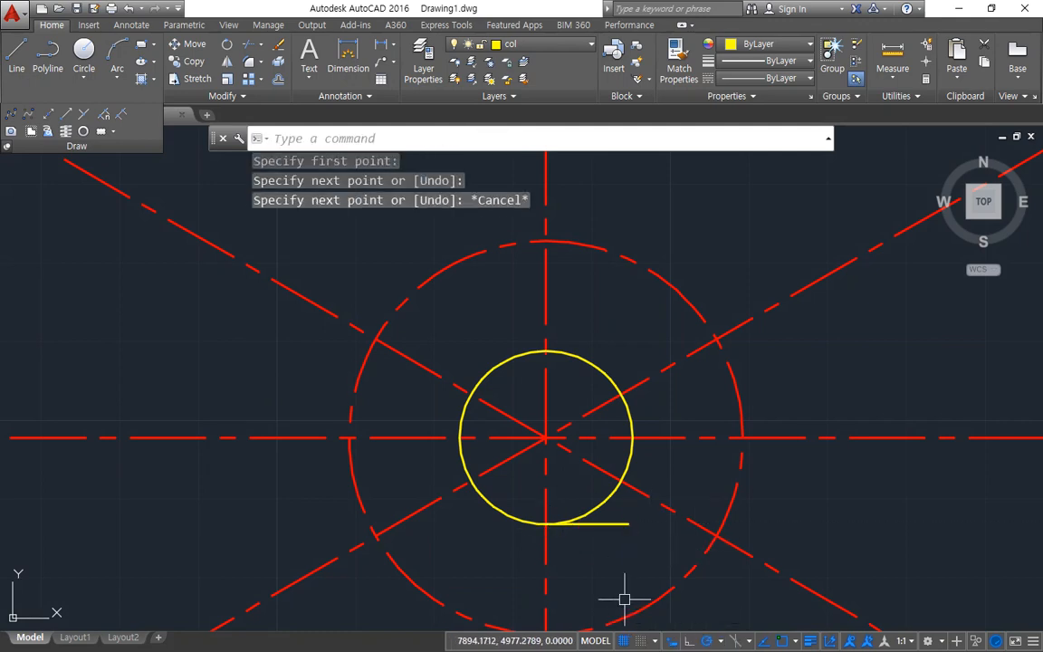
Step: Offset the short horizontal line upward by 26
text(o)
key(Return)
key(Return)
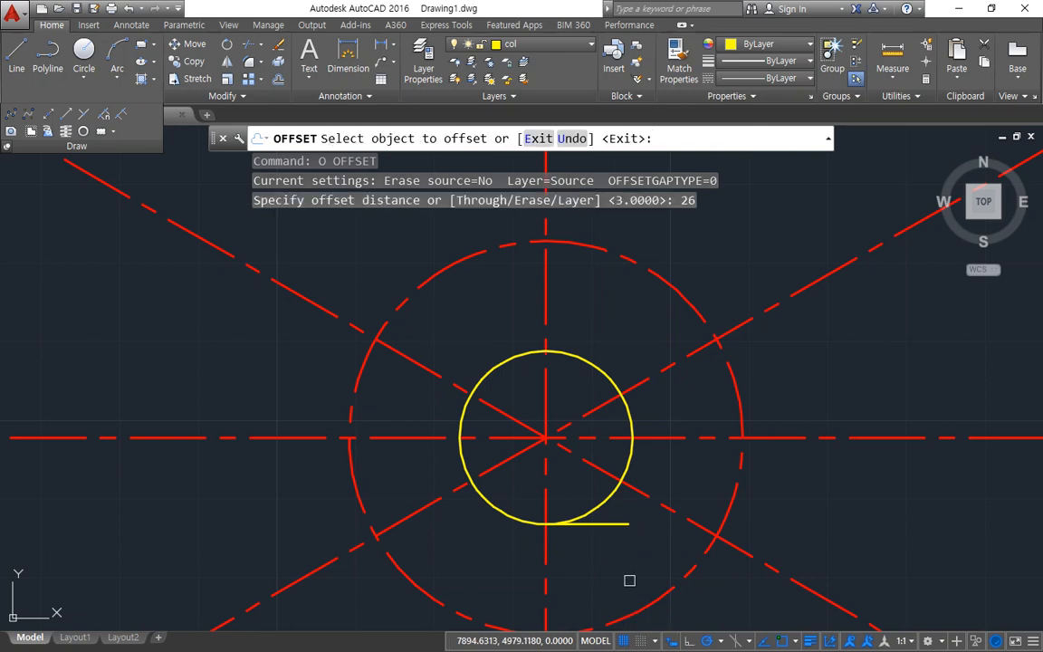
click(625, 524)
click(698, 444)
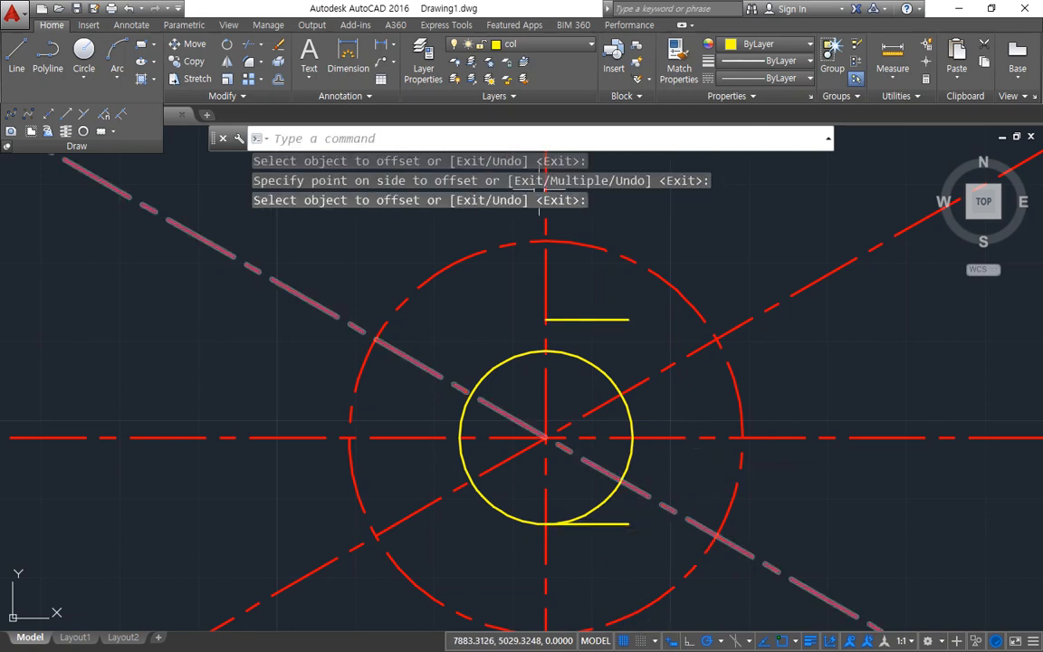
key(Return)
Step: Erase the short horizontal line and its offset copy
click(616, 525)
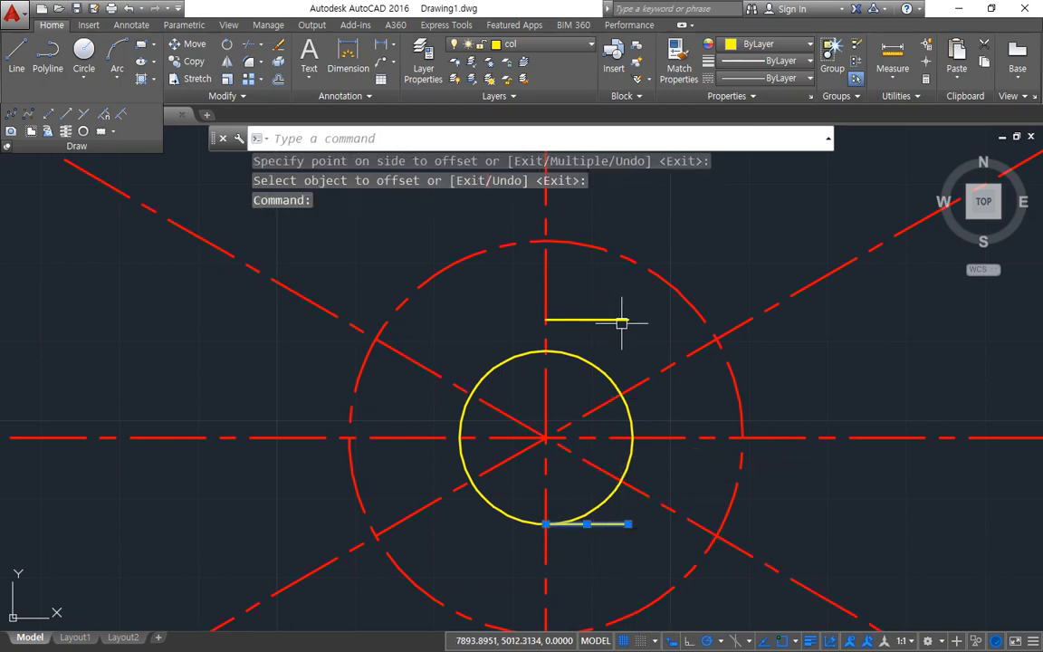
click(621, 321)
text(e)
key(Return)
Step: Draw a horizontal line tangent to the radius 11 circle's bottom, starting about 9.8 left of the quadrant and extending past it to the right
text(l)
key(Return)
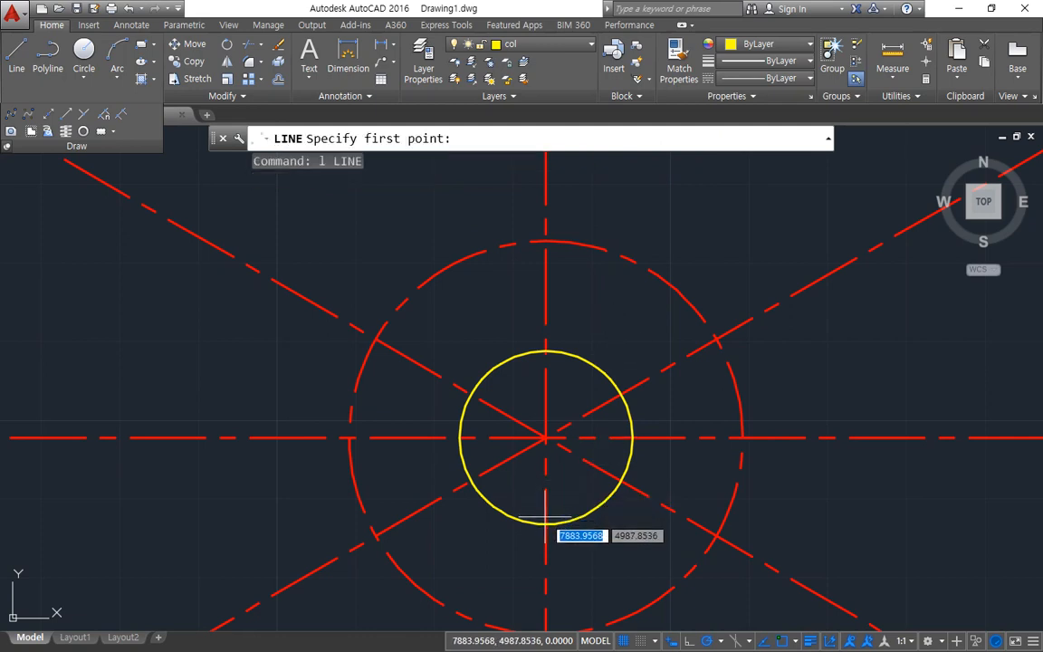
click(469, 523)
click(641, 523)
key(Escape)
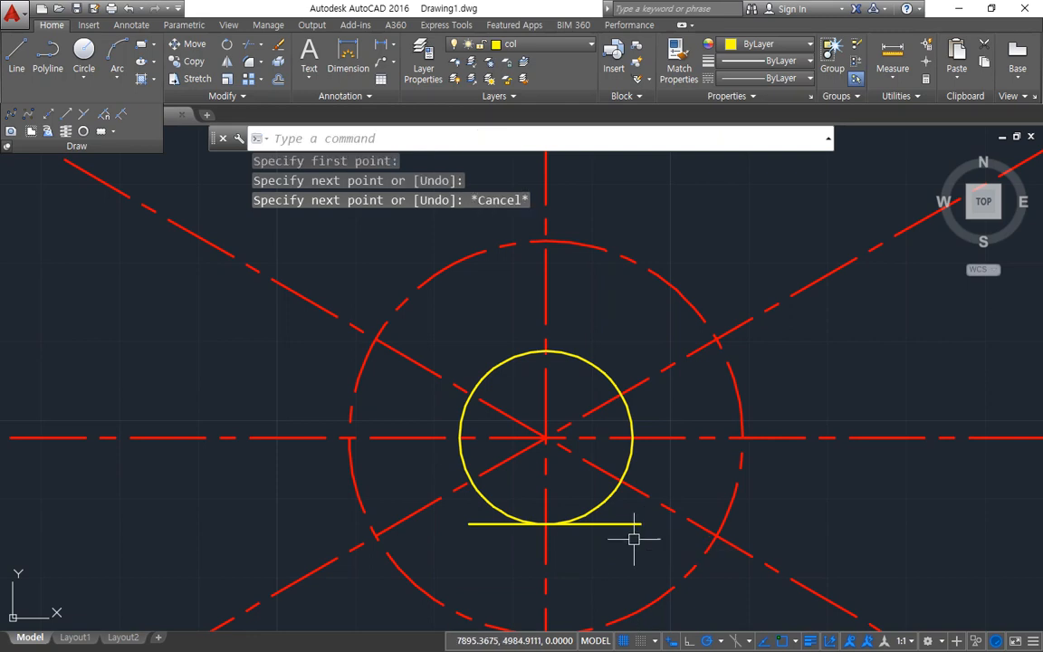
Step: Offset the horizontal tangent line upward by 26
text(o)
key(Return)
text(26)
key(Return)
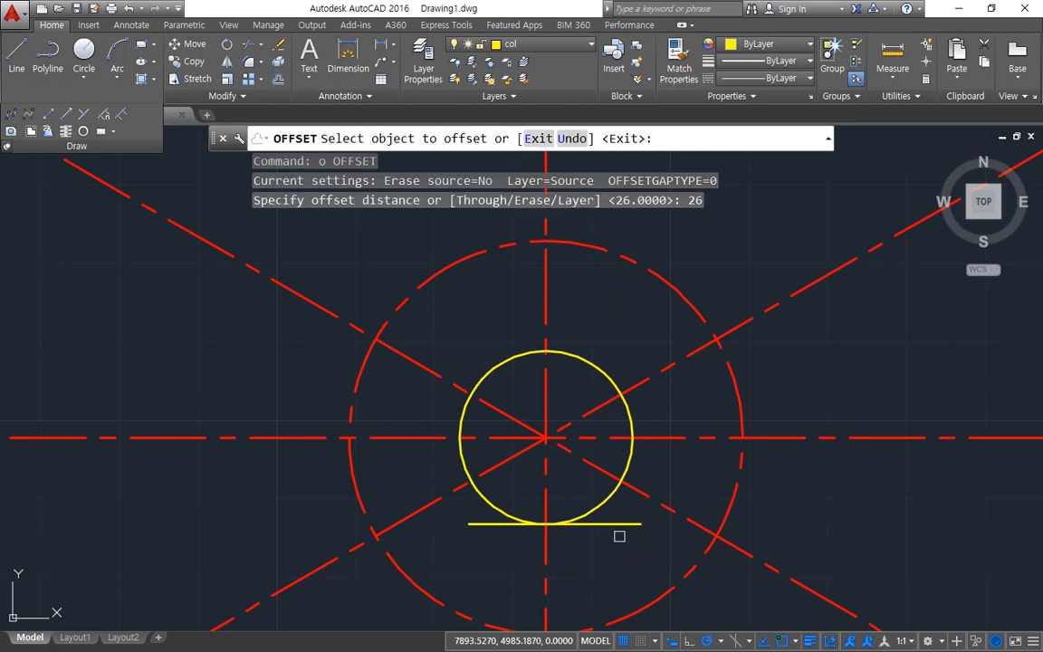
click(625, 524)
click(686, 461)
key(Return)
Step: Erase both the horizontal tangent line and its offset copy above the circle
click(616, 318)
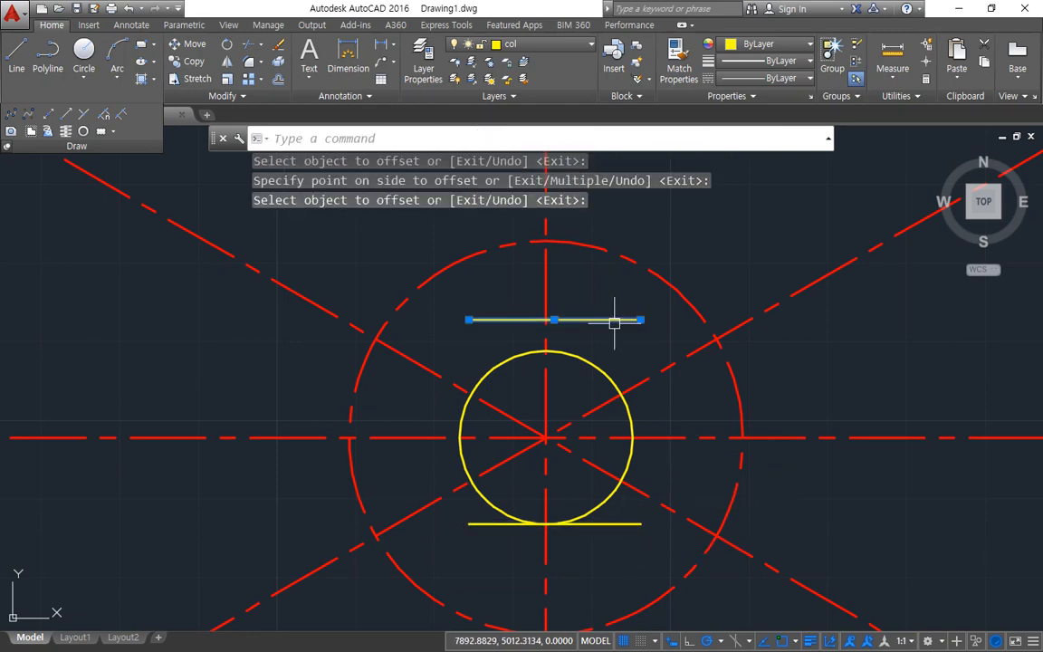
click(624, 512)
click(620, 538)
text(e)
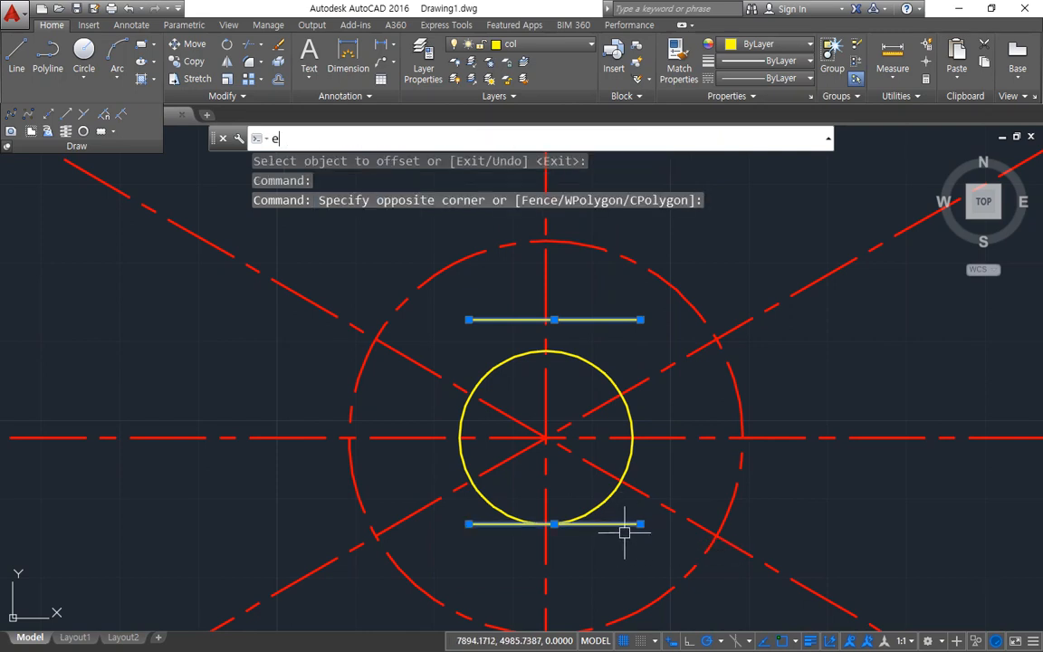
key(Return)
Step: Draw a horizontal construction line through the bottom quadrant of the radius 11 circle
text(xl)
key(Return)
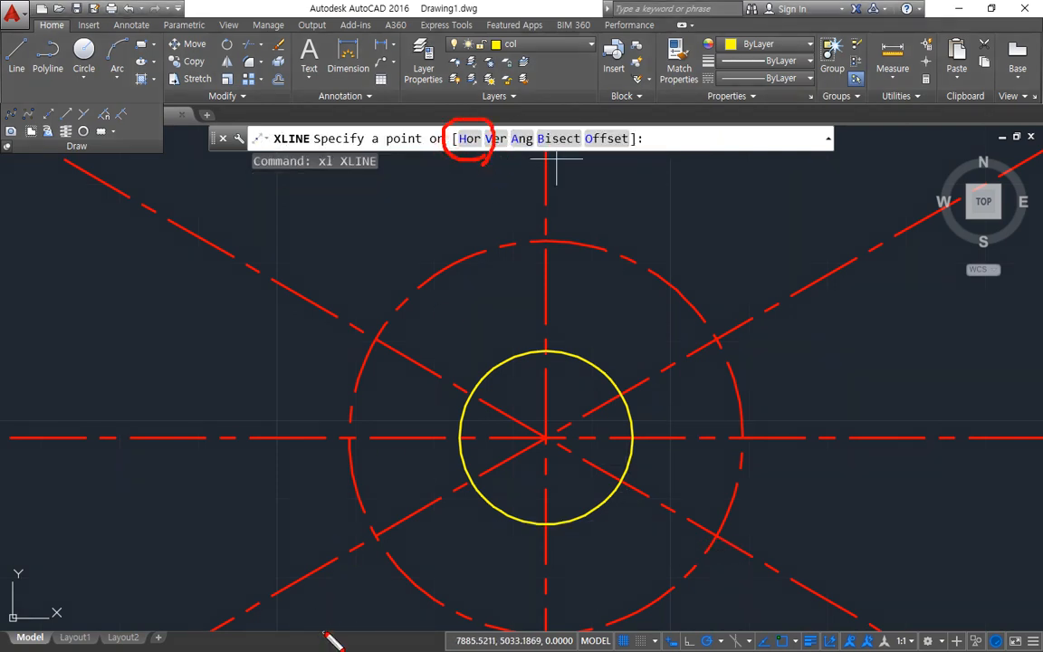
text(h)
key(Return)
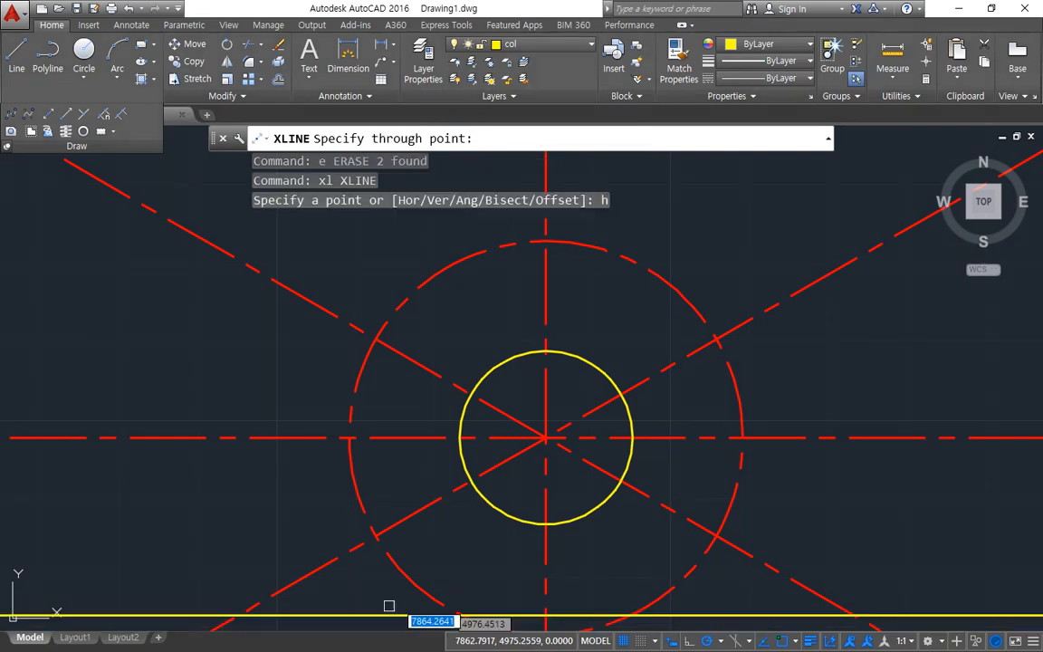
click(541, 524)
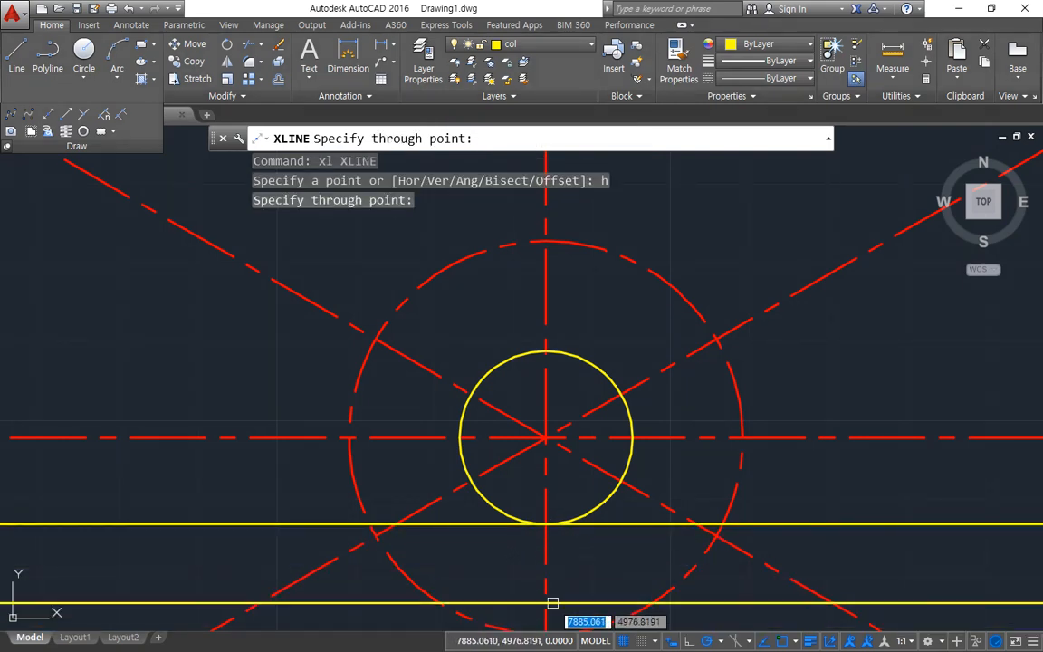
key(Escape)
Step: Offset the horizontal construction line upward by 26 to mark the top of the keyway
text(o)
key(Return)
text(26)
key(Return)
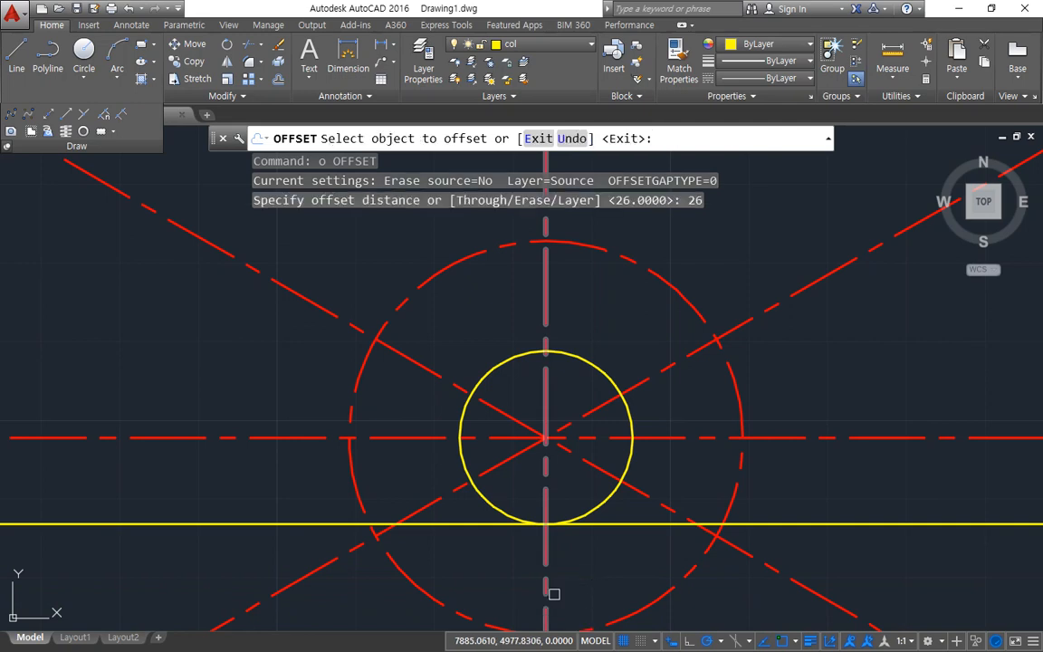
click(621, 523)
click(715, 453)
key(Return)
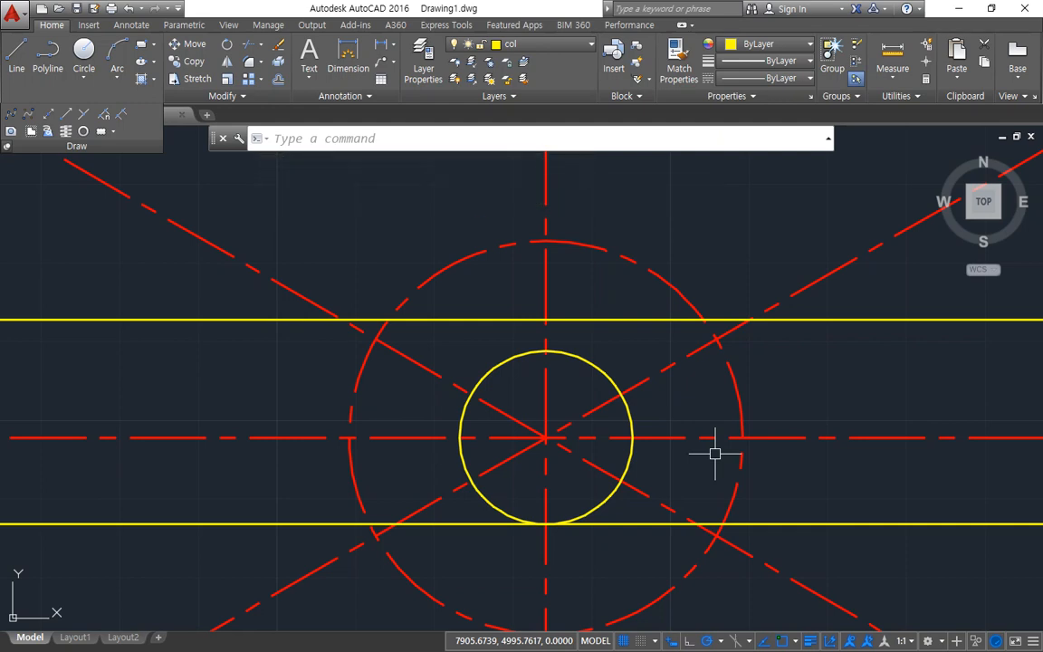
Step: Offset the vertical center line by 3 to both sides for the keyway walls
text(o)
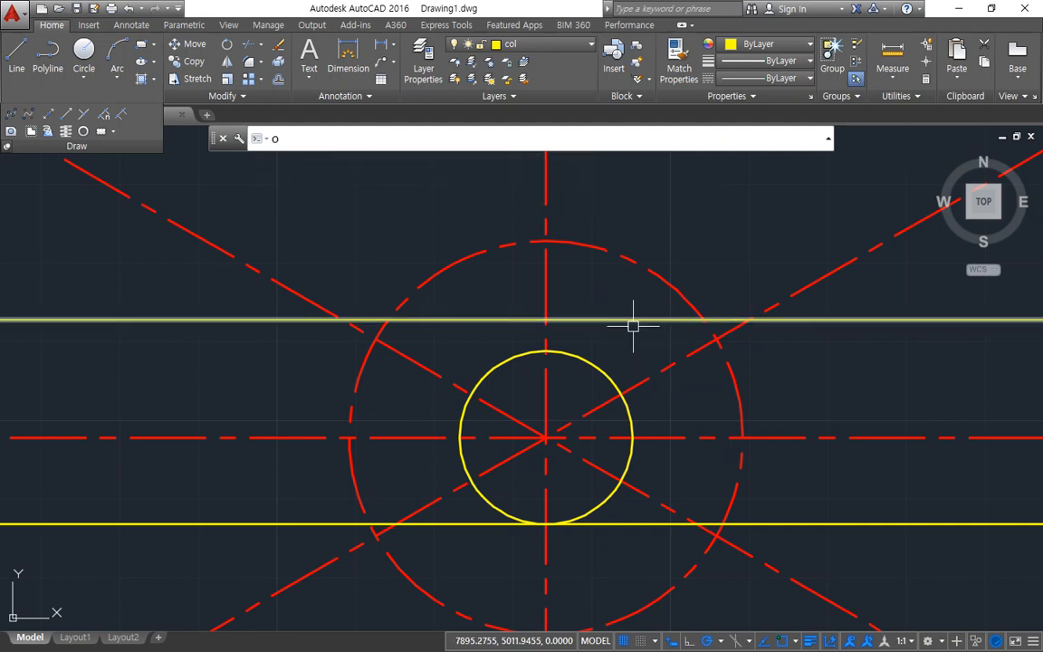
key(Return)
text(3)
key(Return)
click(545, 283)
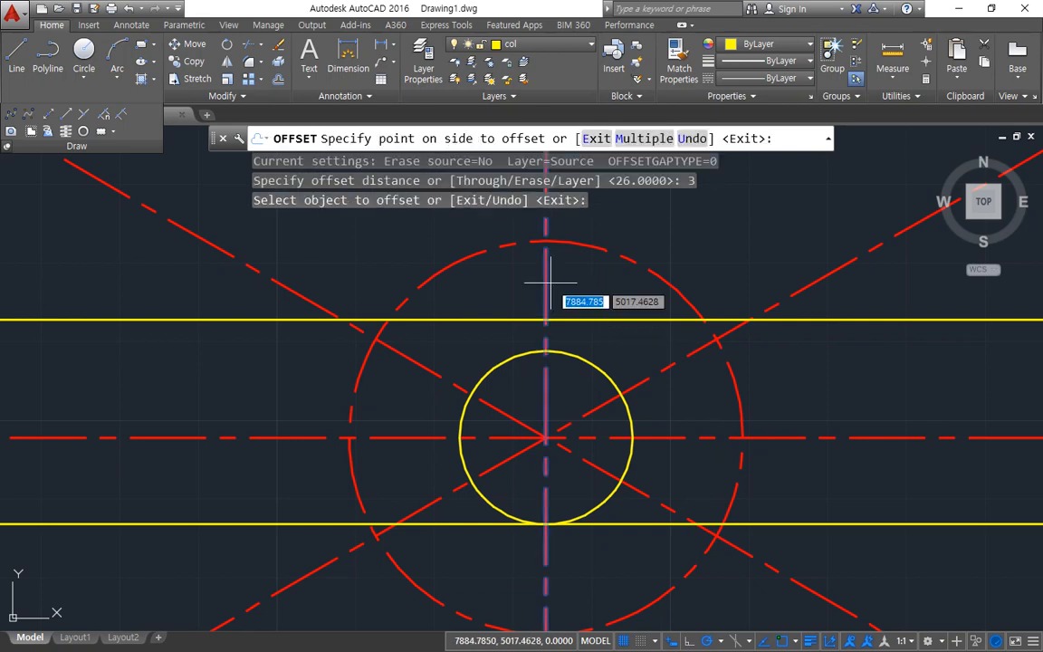
click(579, 285)
click(547, 286)
click(512, 291)
key(Return)
Step: Match the properties of the upper yellow horizontal line onto the two offset vertical lines
scroll(565, 323, up, 2)
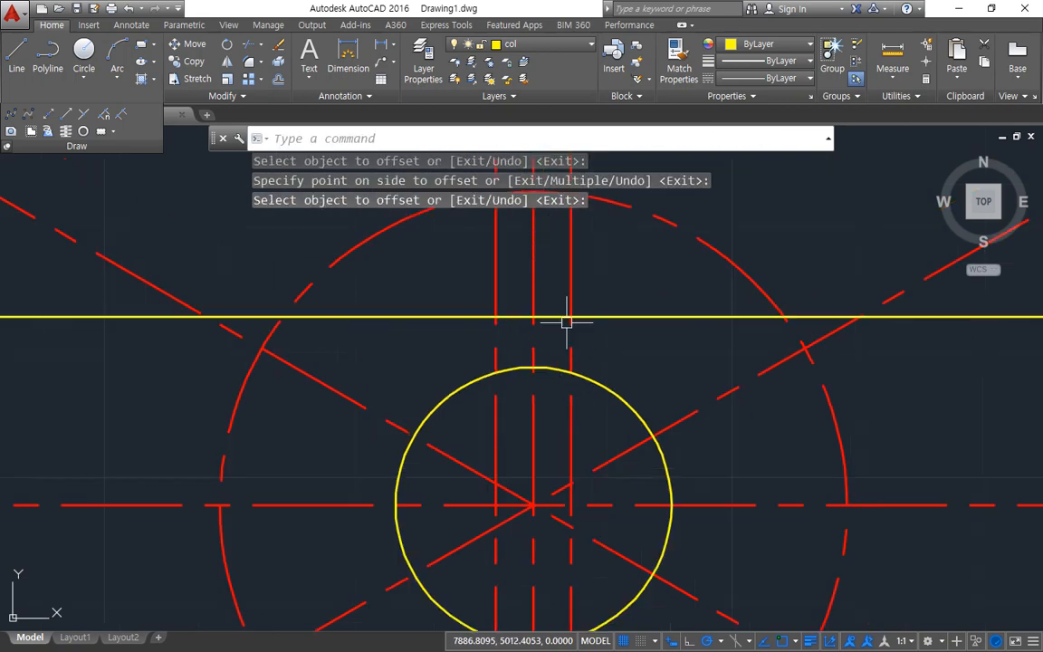
text(ma)
key(Return)
click(593, 317)
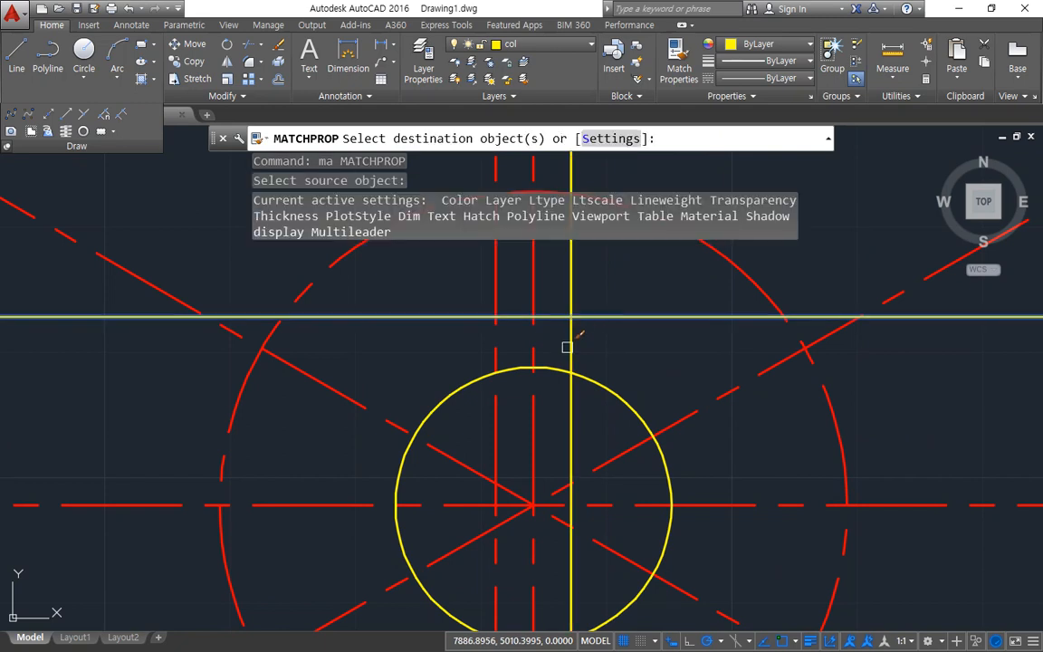
click(569, 346)
click(498, 349)
key(Return)
Step: Trim the upper horizontal line outside the two keyway walls and the bore circle's top arc between them
text(tr)
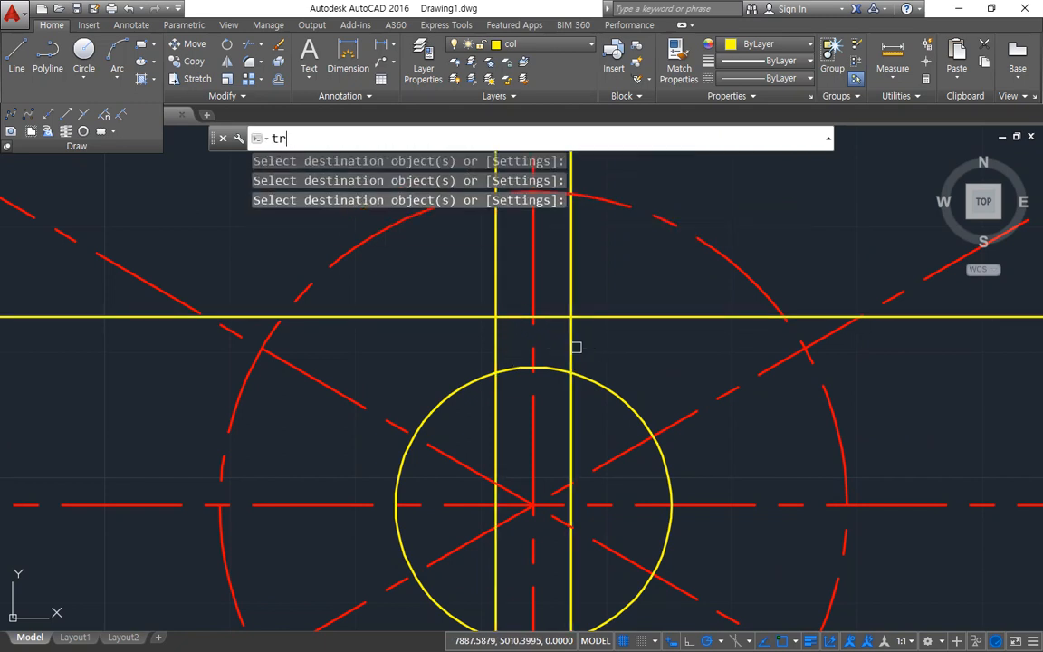
key(Return)
click(571, 347)
click(496, 346)
key(Return)
click(631, 314)
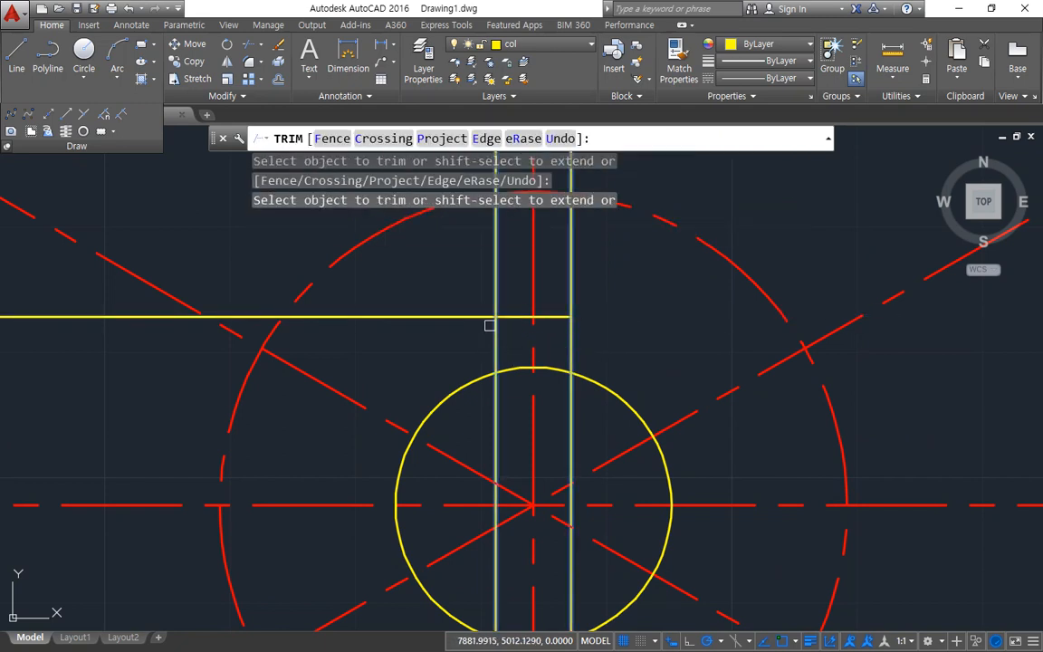
click(456, 316)
key(Return)
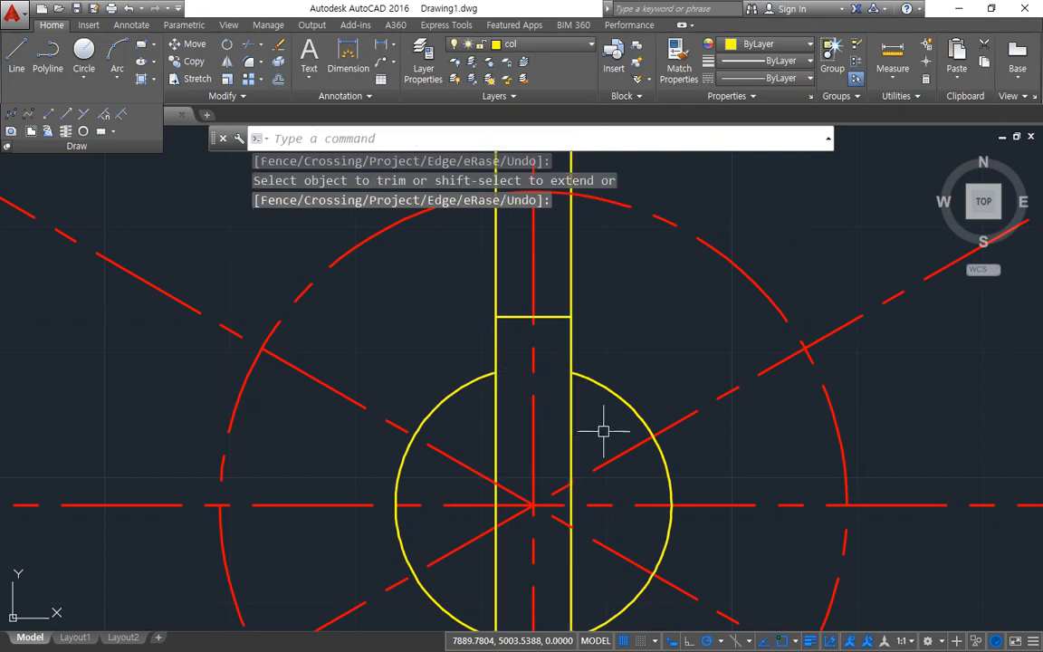
Step: Trim both vertical keyway walls above the keyway's top edge and inside the bore circle
text(tr)
key(Return)
click(599, 384)
click(542, 316)
key(Return)
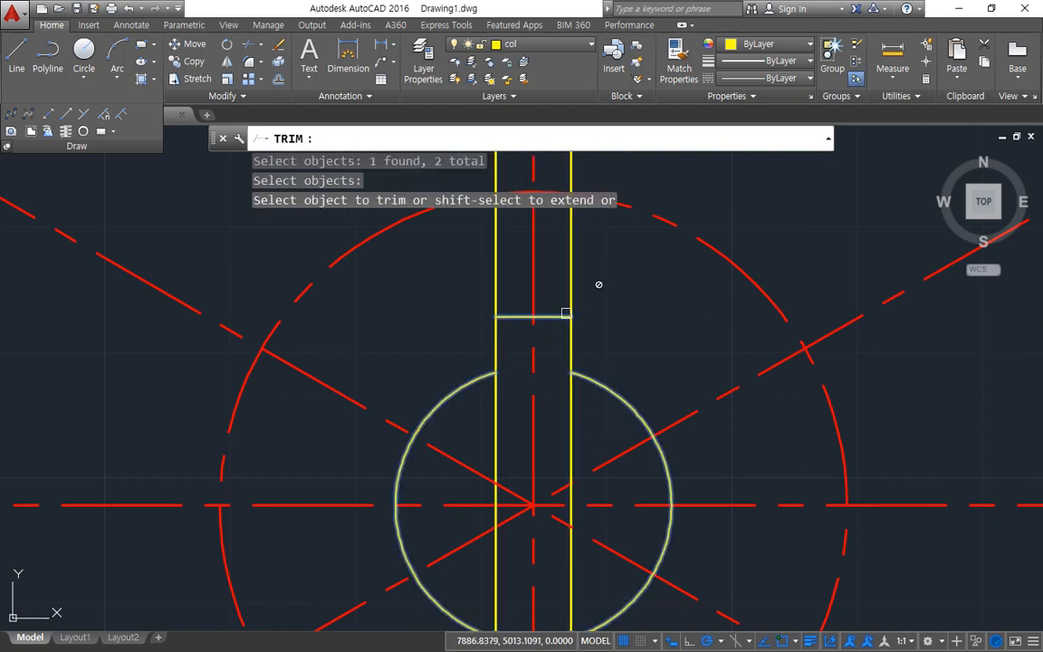
click(570, 294)
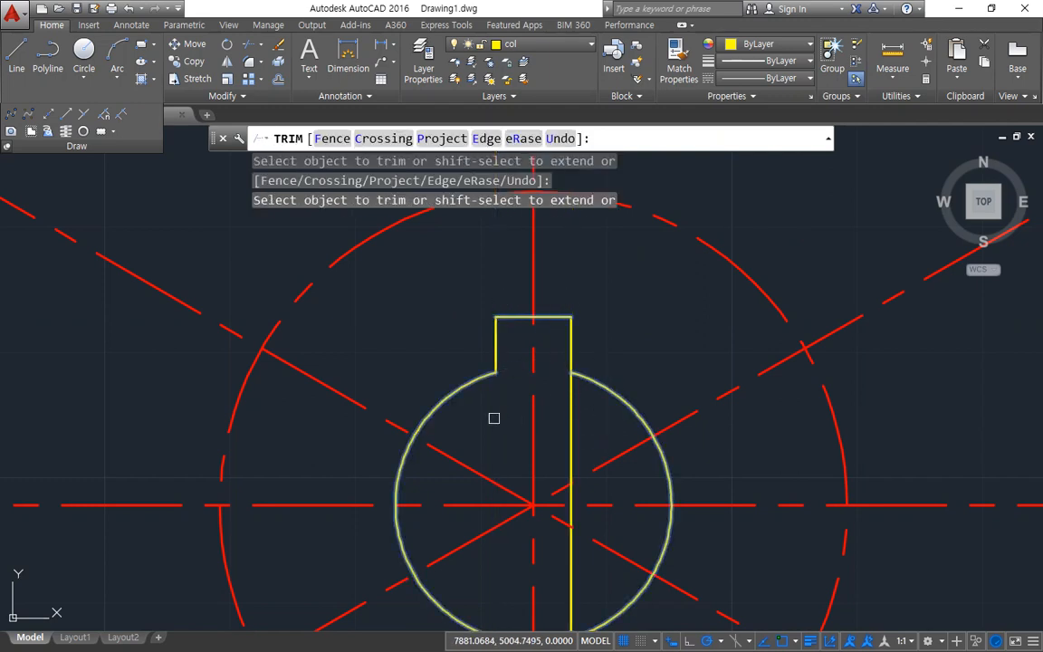
click(571, 419)
key(Return)
Step: Erase the two leftover vertical lines below the bore and the horizontal construction line at its bottom quadrant
scroll(563, 428, down, 4)
middle_drag(561, 419, 508, 231)
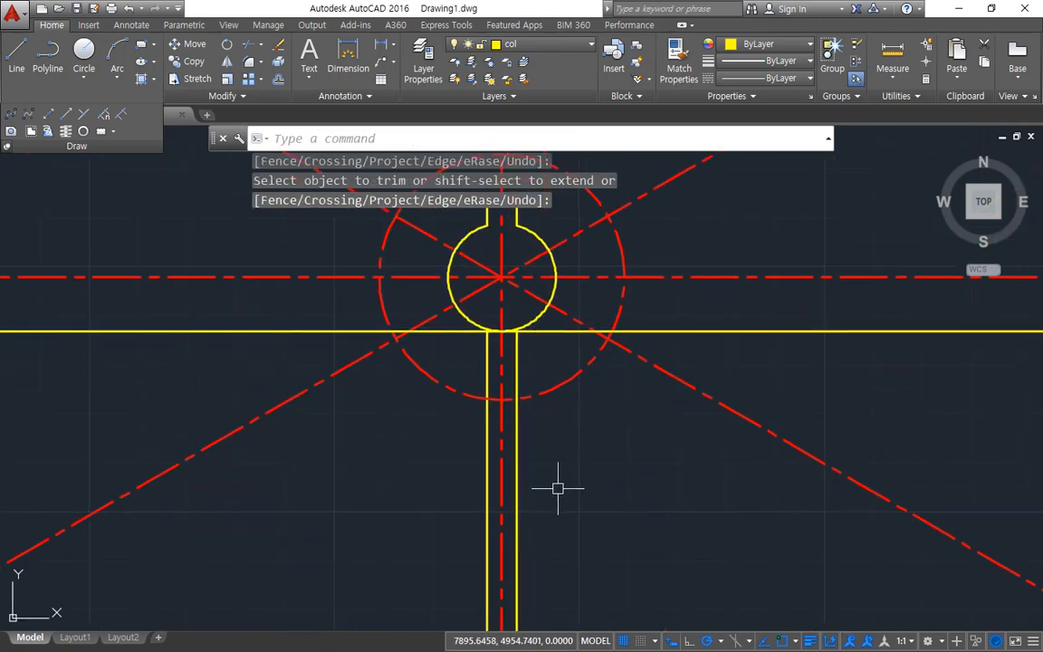
click(518, 488)
click(481, 490)
click(484, 489)
click(487, 494)
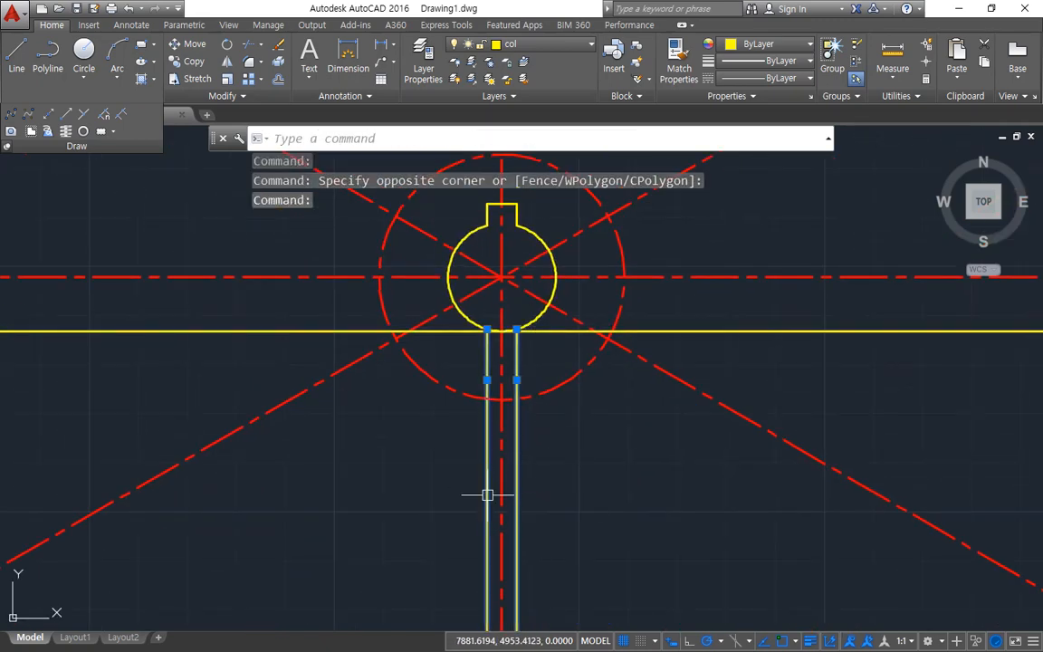
click(308, 332)
text(e)
key(Return)
Step: Draw a circle of radius 19.5 centered on the center line intersection
middle_drag(467, 414, 477, 477)
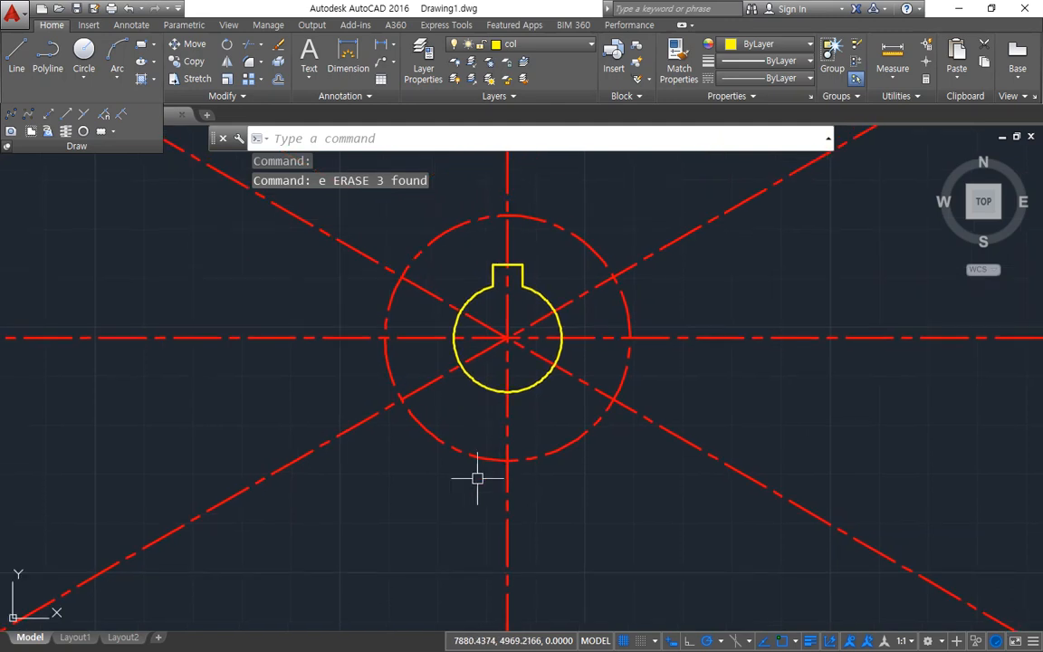
text(c)
key(Return)
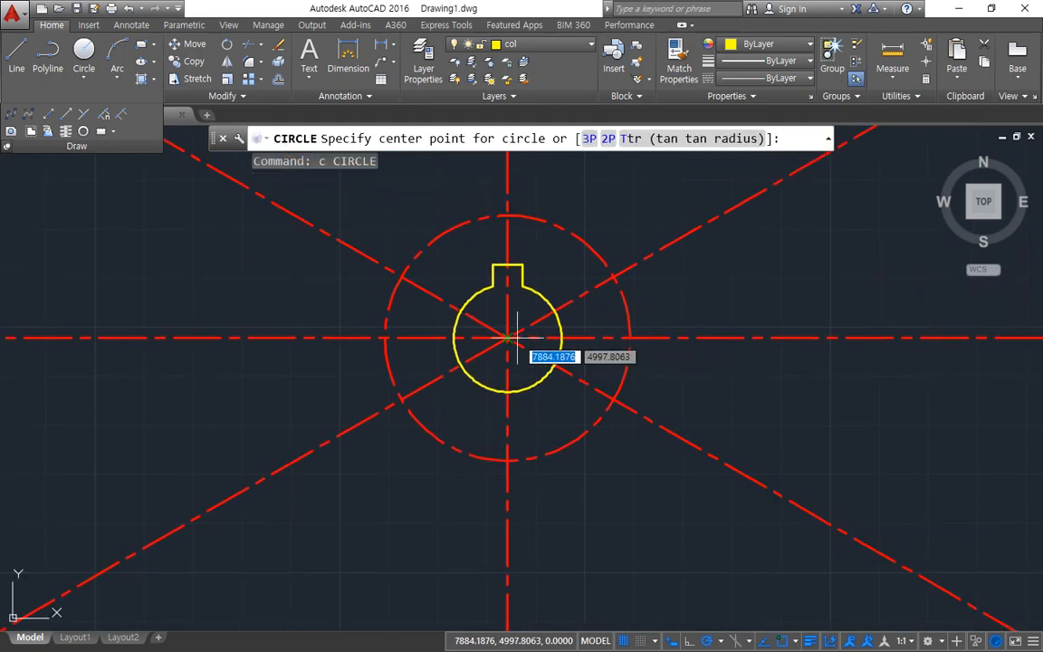
click(508, 339)
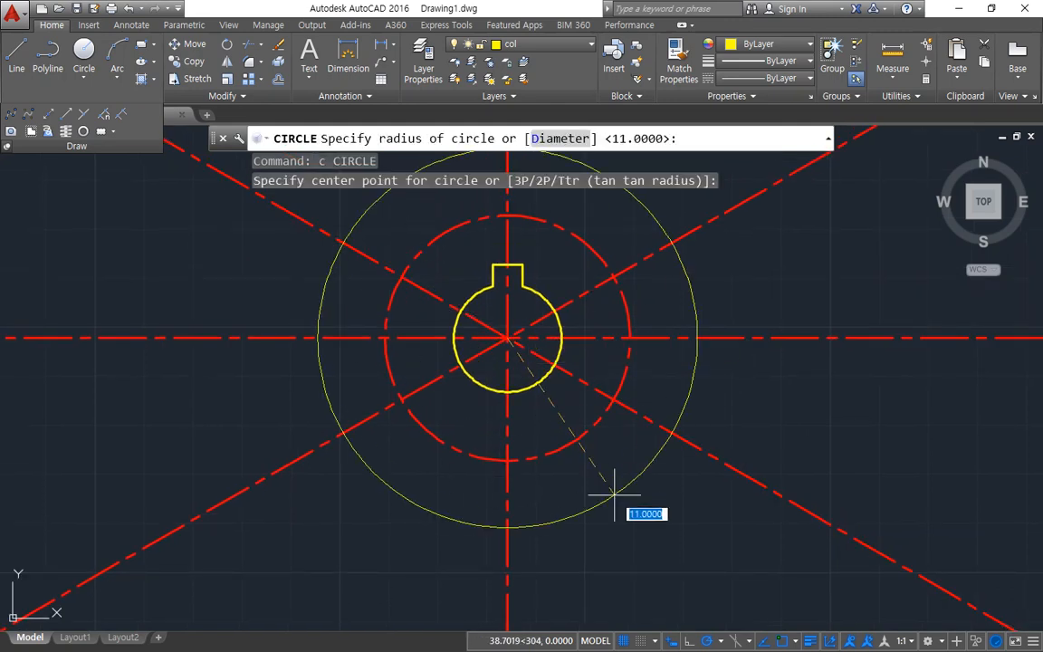
text(19)
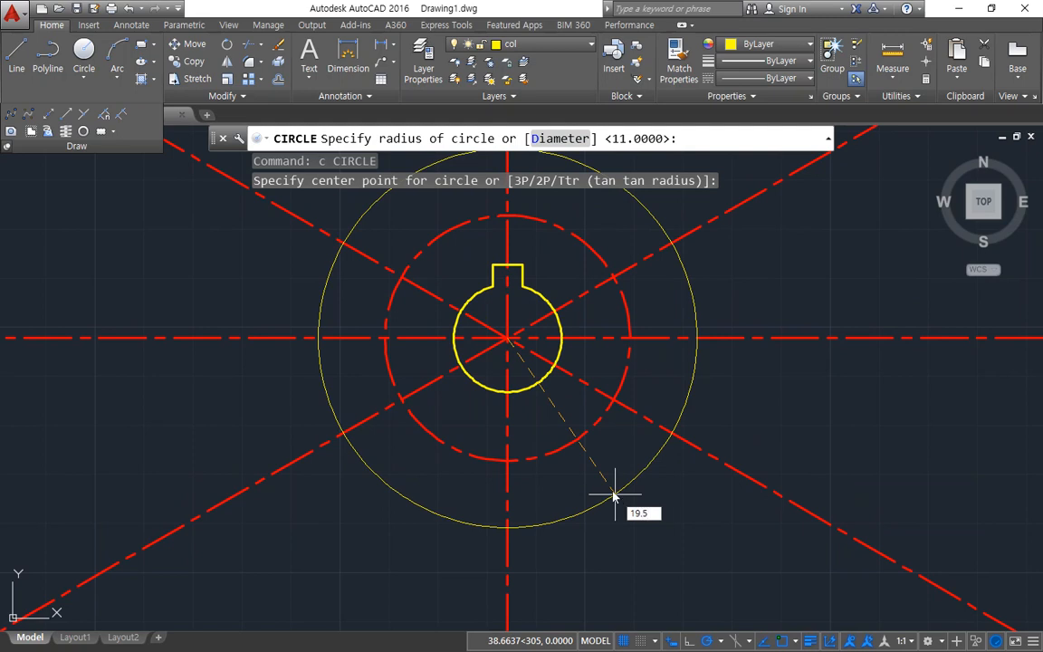
text(.5)
key(Return)
Step: Draw the outer circle with a diameter of 95 from the same center point
middle_drag(562, 379, 489, 488)
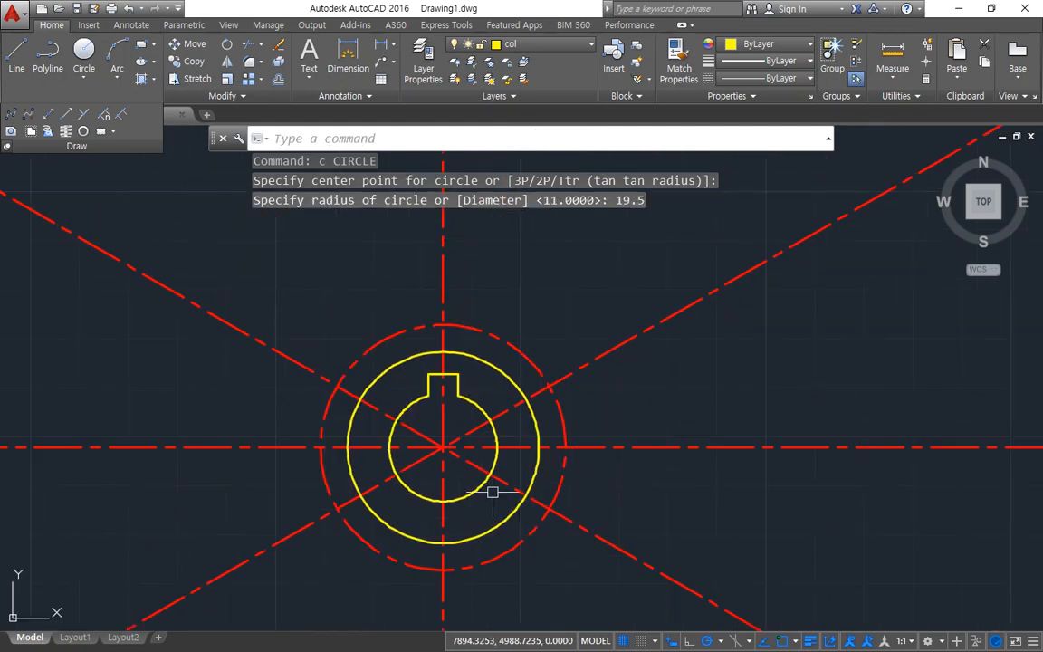
key(Return)
click(443, 447)
text(d)
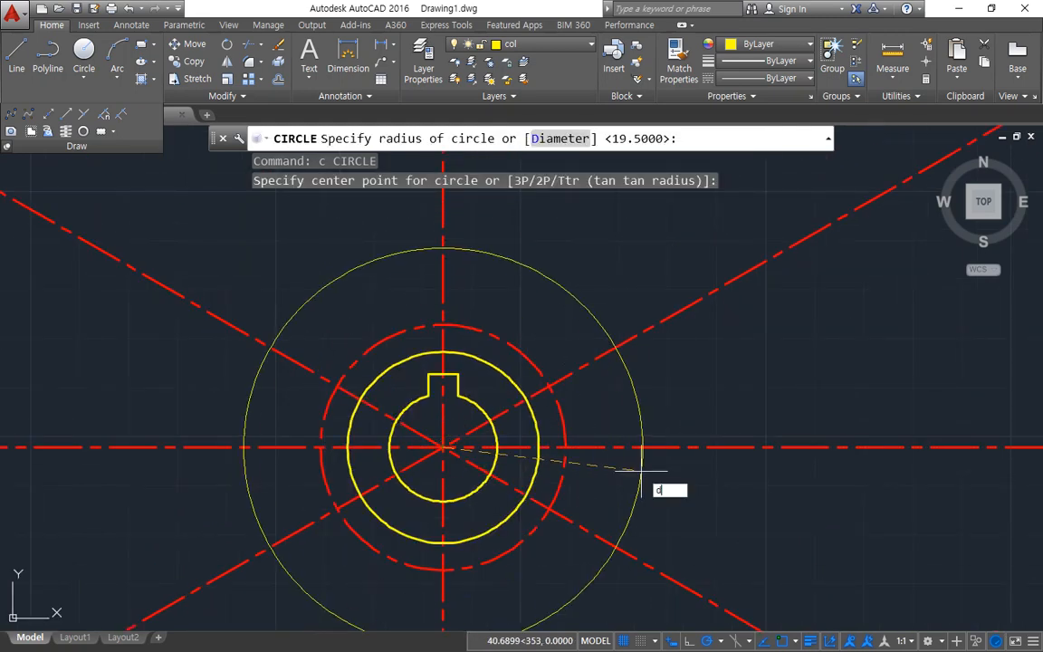
key(Return)
Step: Offset the diameter 95 circle outward by 3 as a limit for the center lines
key(Return)
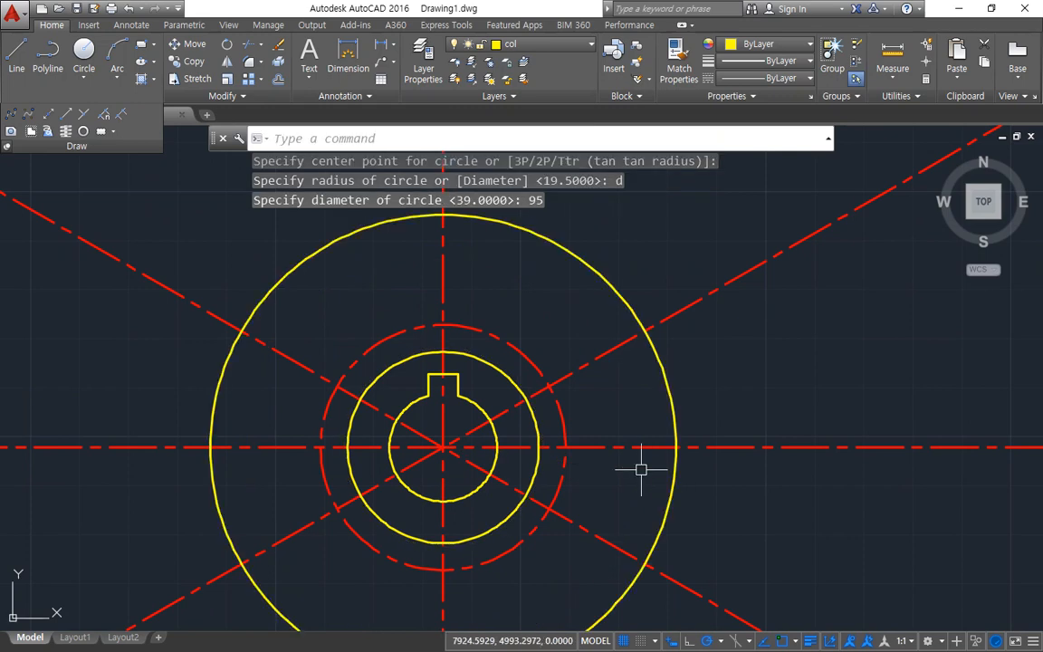
text(o)
key(Return)
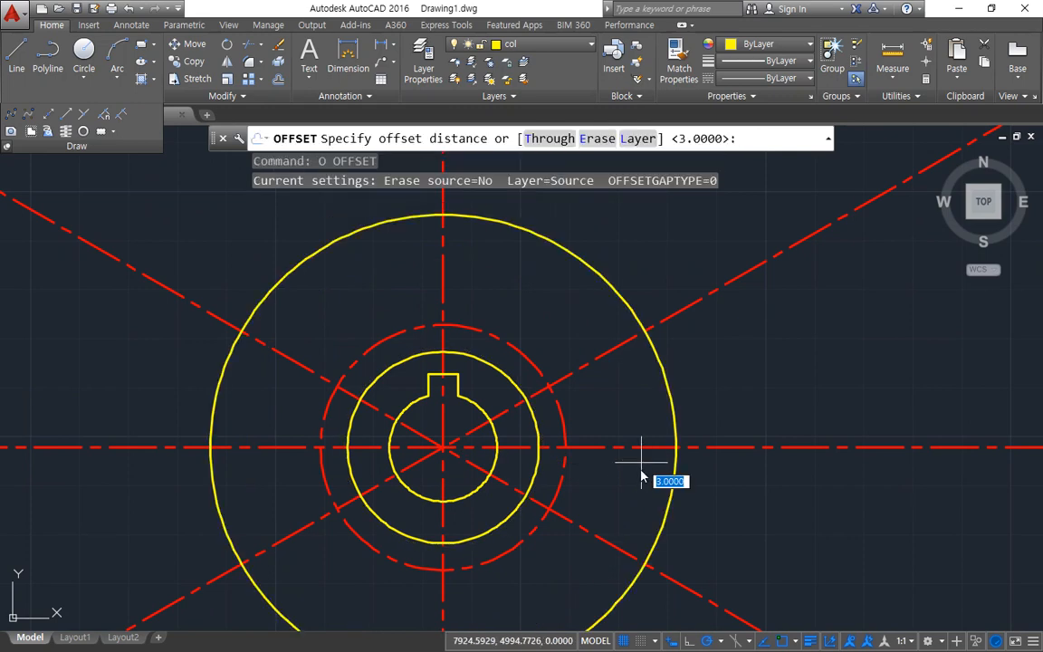
key(Return)
click(673, 468)
click(787, 487)
Step: Trim the ends of all horizontal, vertical and diagonal center lines that extend beyond the outermost offset circle
key(Return)
scroll(787, 480, down, 2)
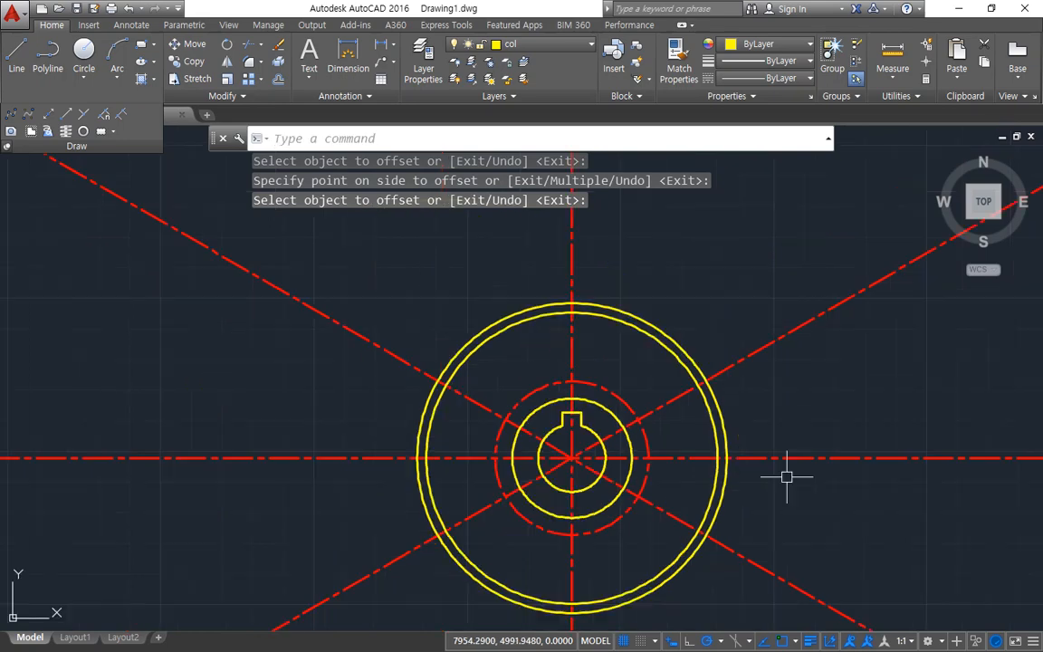
text(tr)
key(Return)
key(Return)
click(755, 609)
click(784, 434)
click(810, 375)
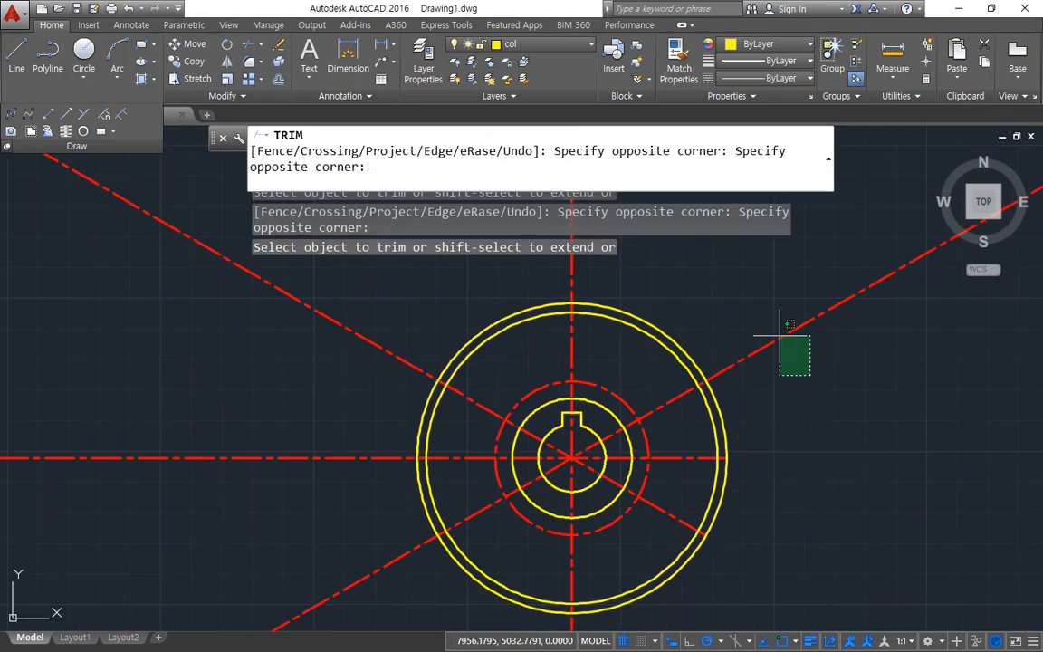
click(779, 336)
click(565, 265)
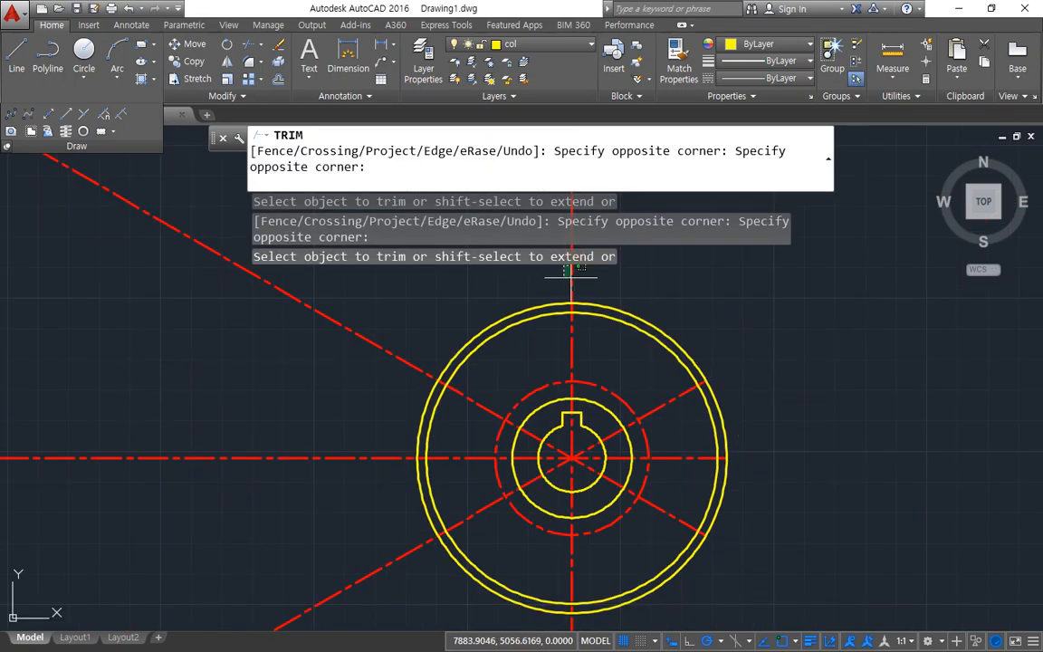
click(580, 275)
click(328, 306)
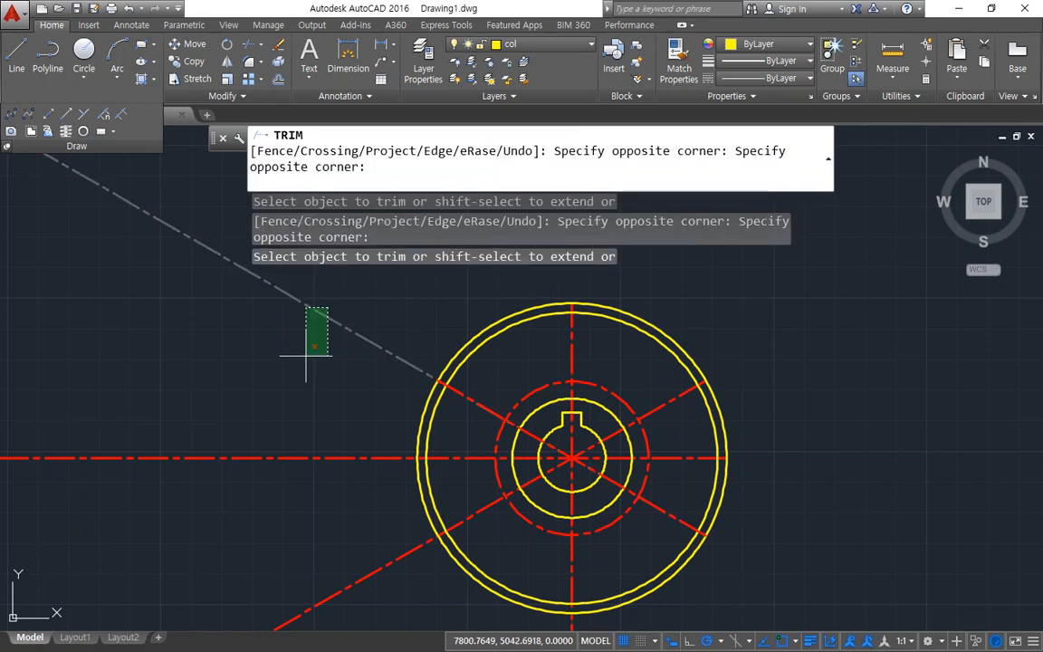
click(303, 624)
key(Return)
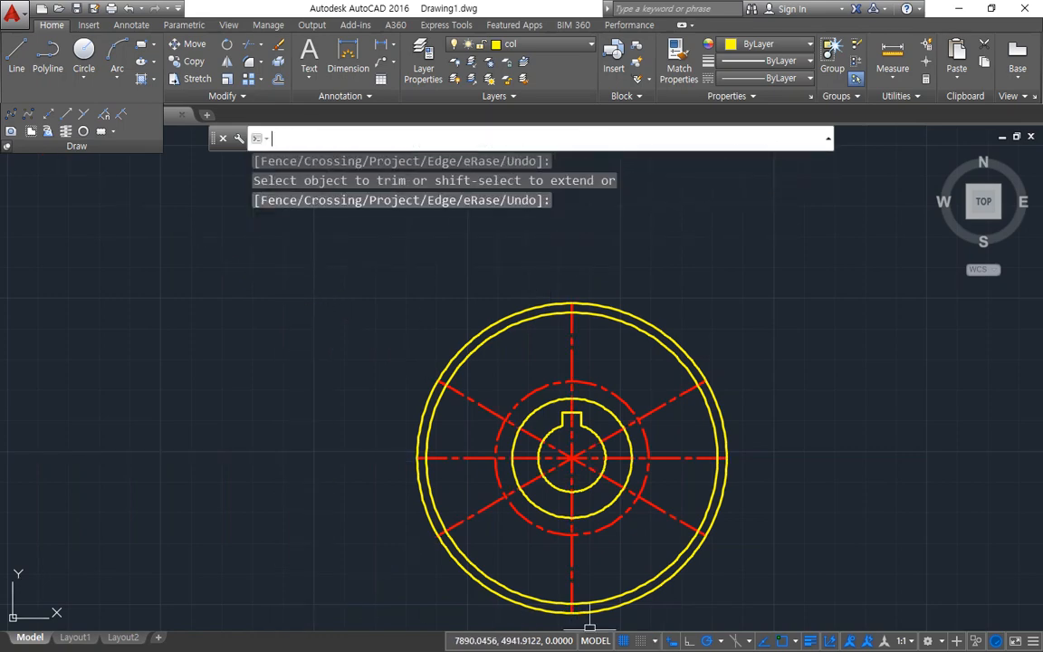
Step: Erase the outermost offset circle, keeping the shortened center lines around the wheel
click(660, 583)
text(e)
key(Return)
scroll(581, 494, up, 2)
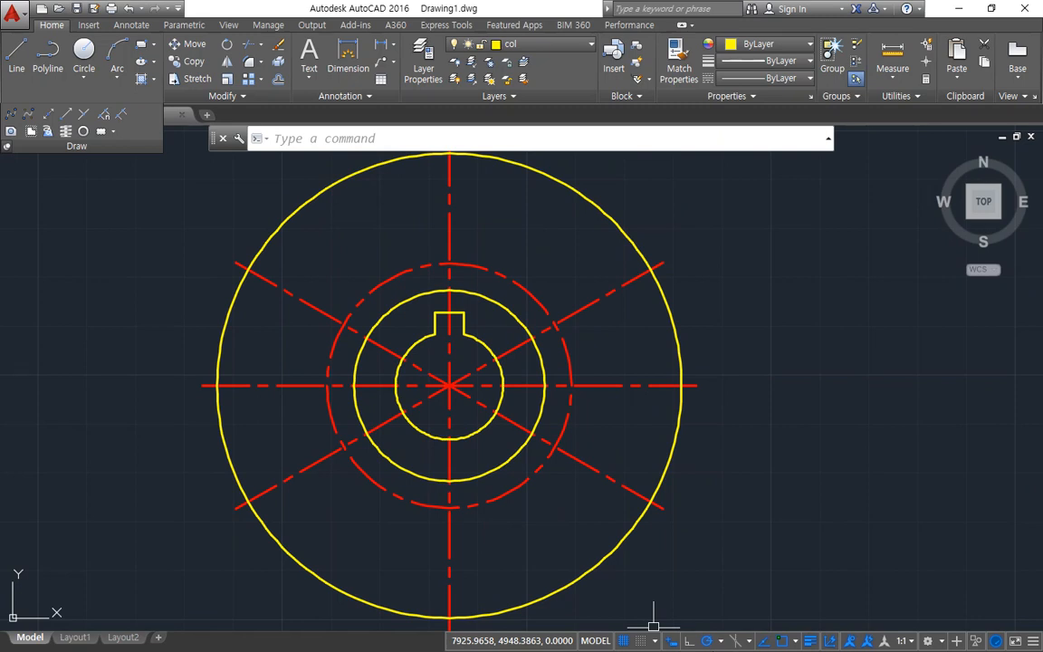
Step: In Drawing2, draw five rays from one common start point at 0°, 30°, 90°, 120° and 150°
text(r)
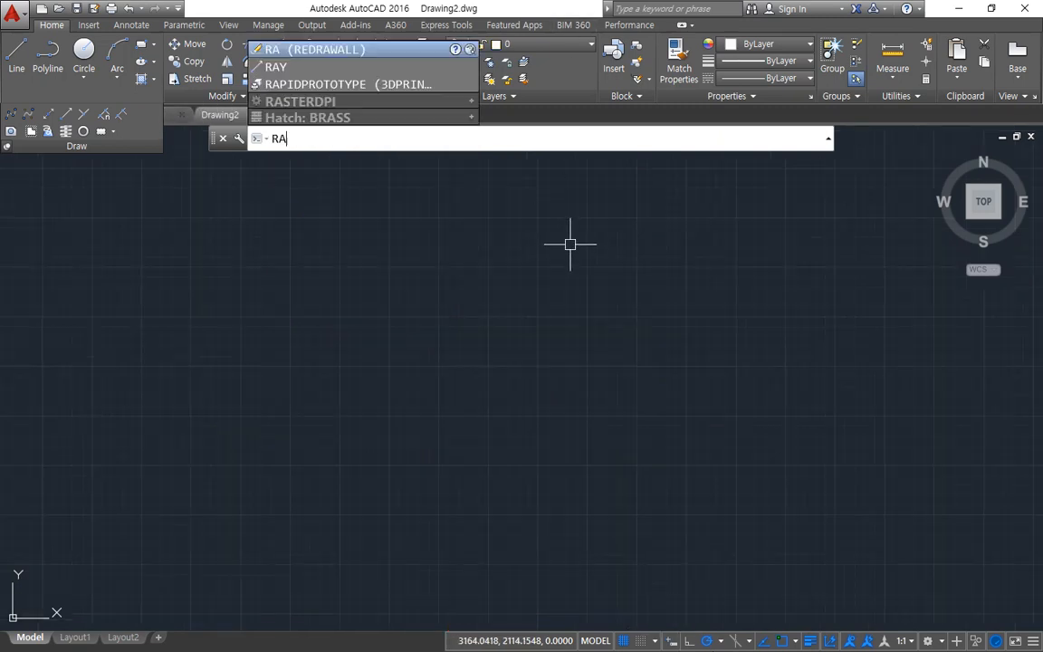
text(ay)
key(Return)
click(497, 361)
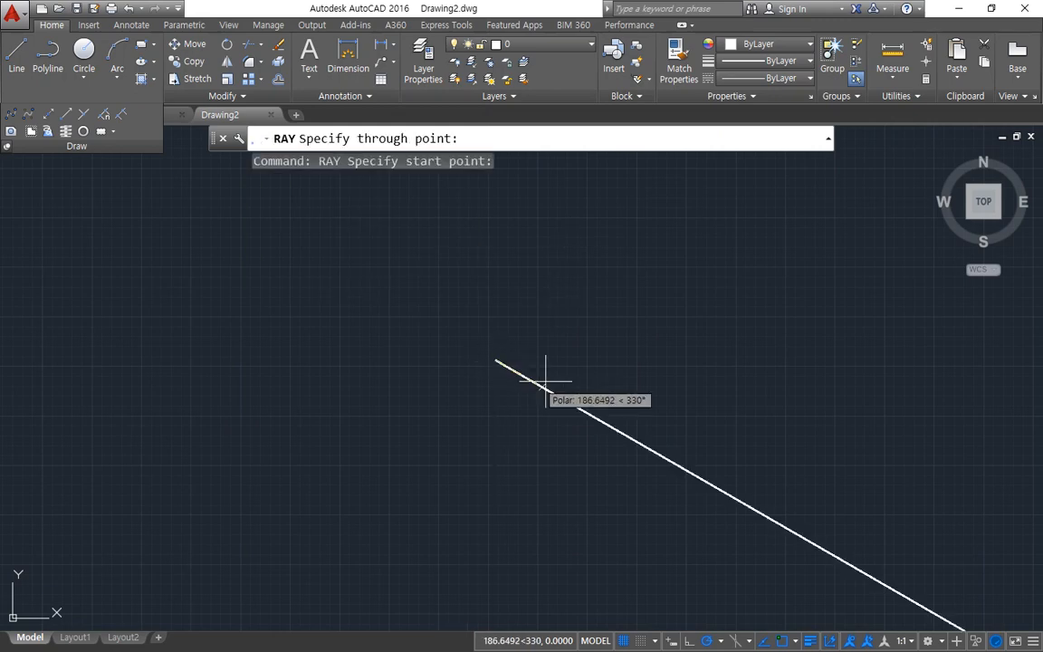
click(589, 360)
click(570, 317)
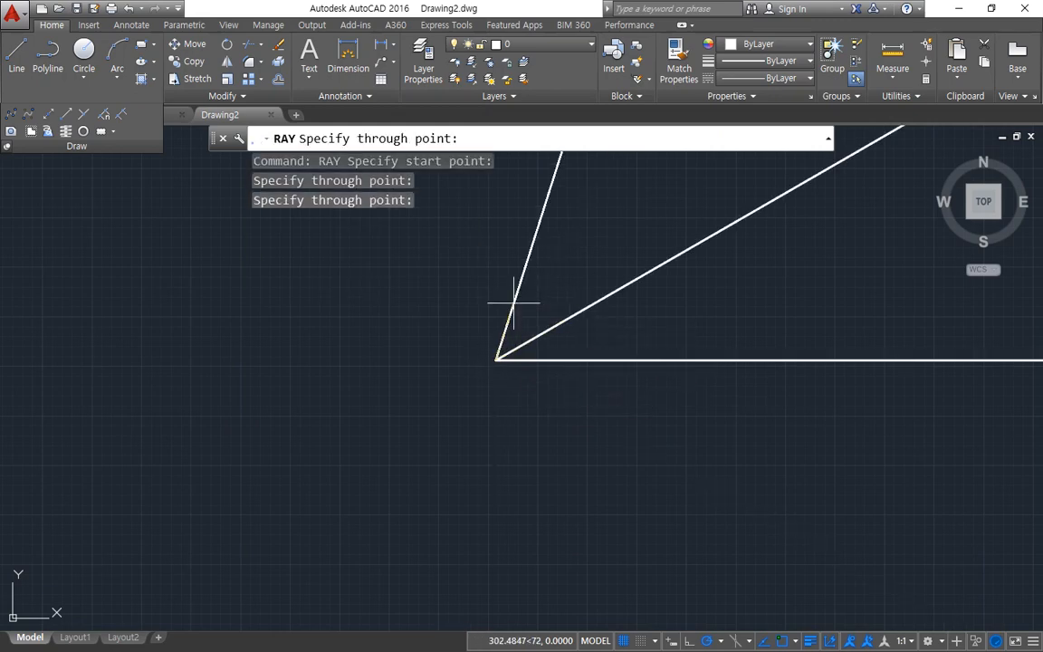
click(496, 290)
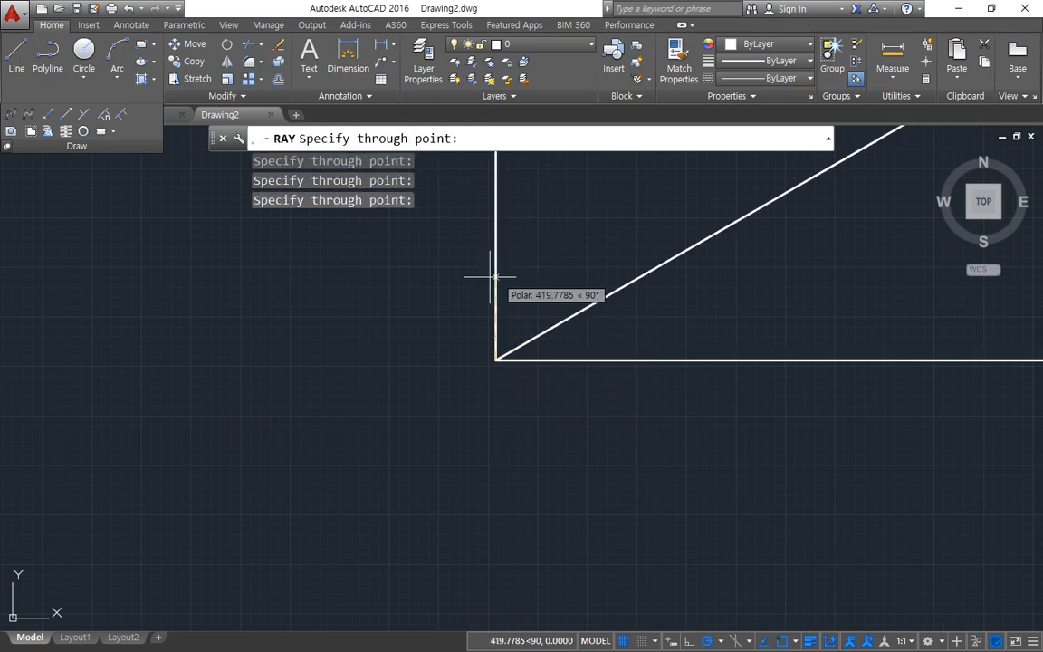
click(447, 282)
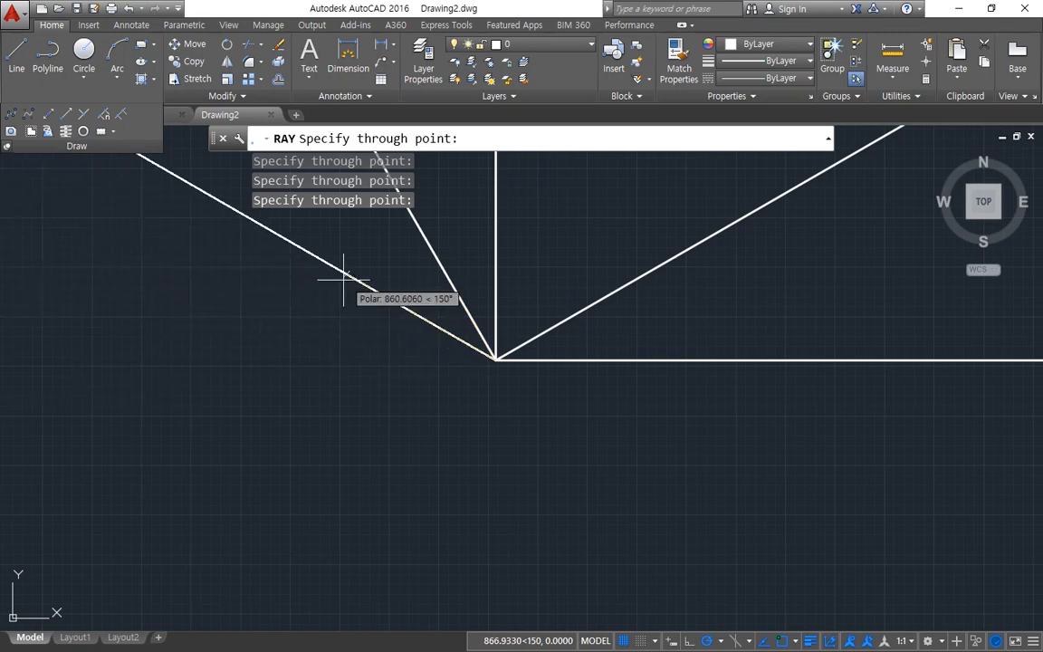
key(Escape)
Step: Erase all five rays from Drawing2 and zoom to the whole drawing area
scroll(533, 343, down, 5)
middle_drag(531, 337, 472, 480)
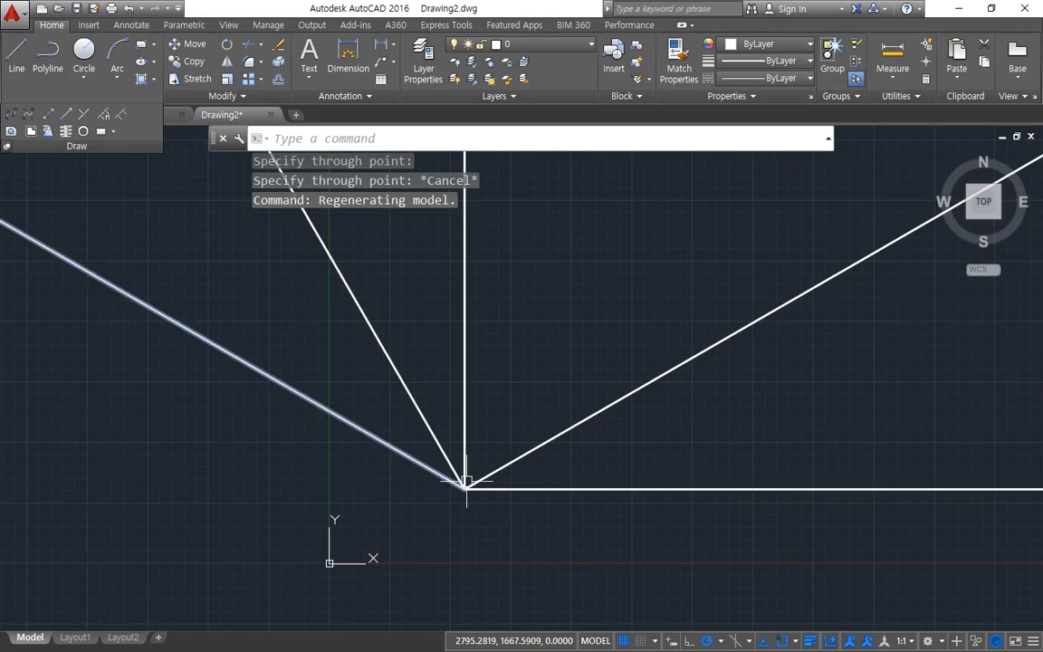
scroll(475, 477, down, 4)
click(540, 534)
click(354, 415)
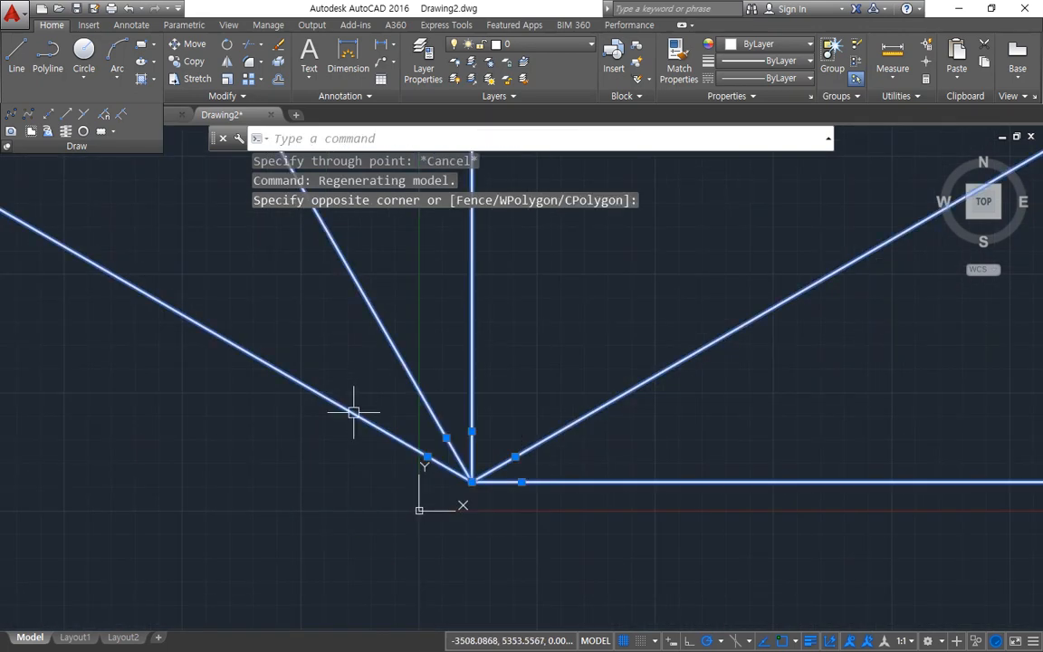
key(Delete)
text(z)
key(Return)
text(a)
key(Return)
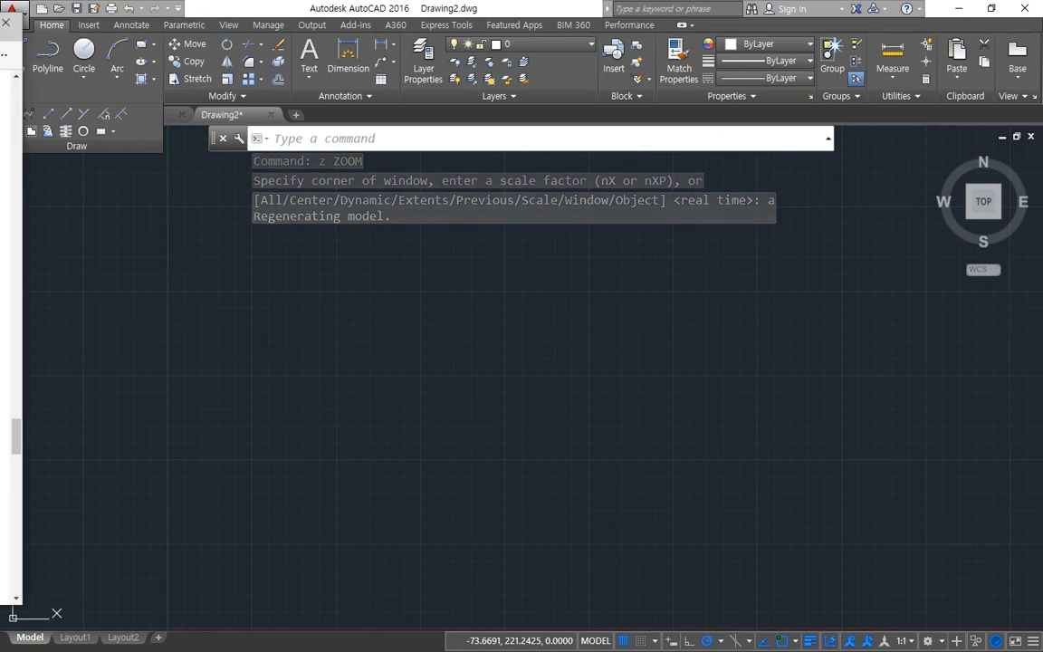
Step: Find the 150 by 100 tangent circles exercise on the web page and mark its horizontal and vertical base lines and offset directions
scroll(519, 435, up, 15)
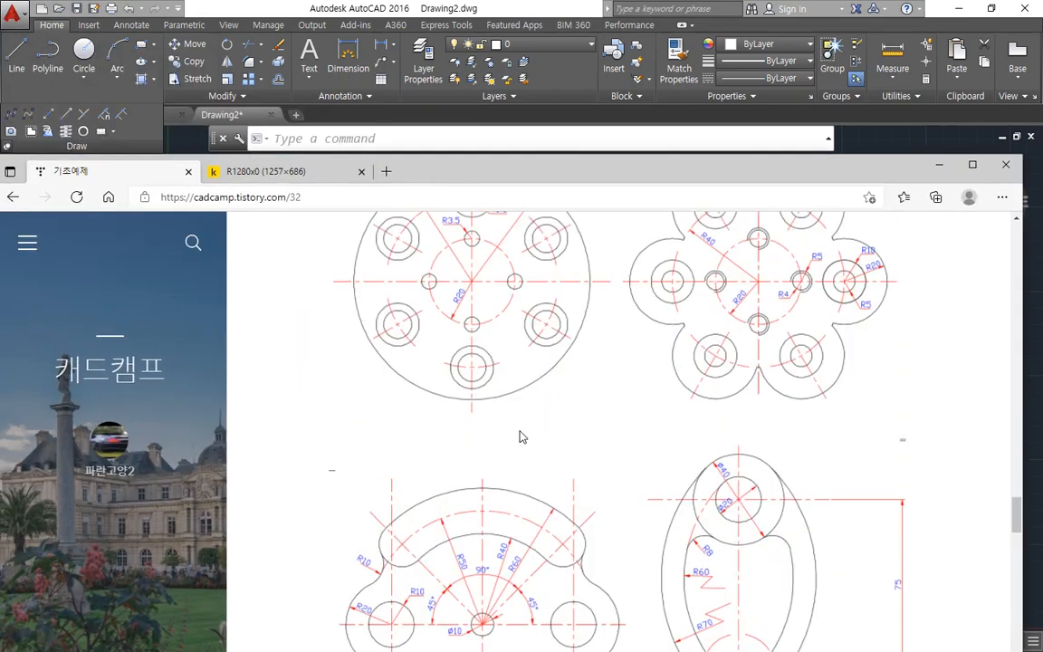
scroll(523, 444, up, 15)
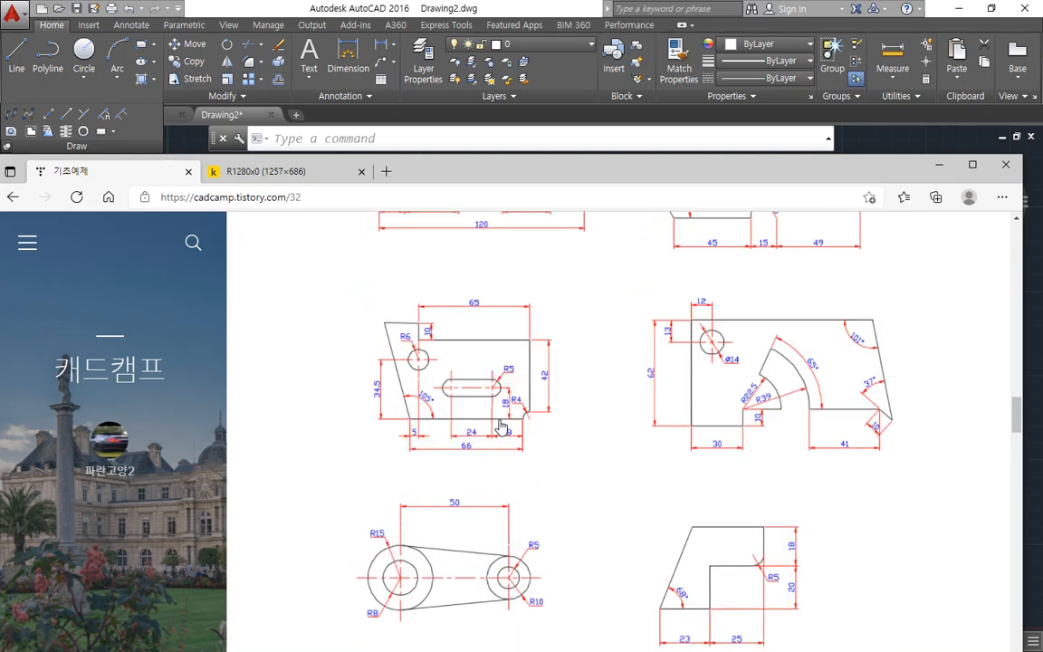
scroll(501, 427, up, 5)
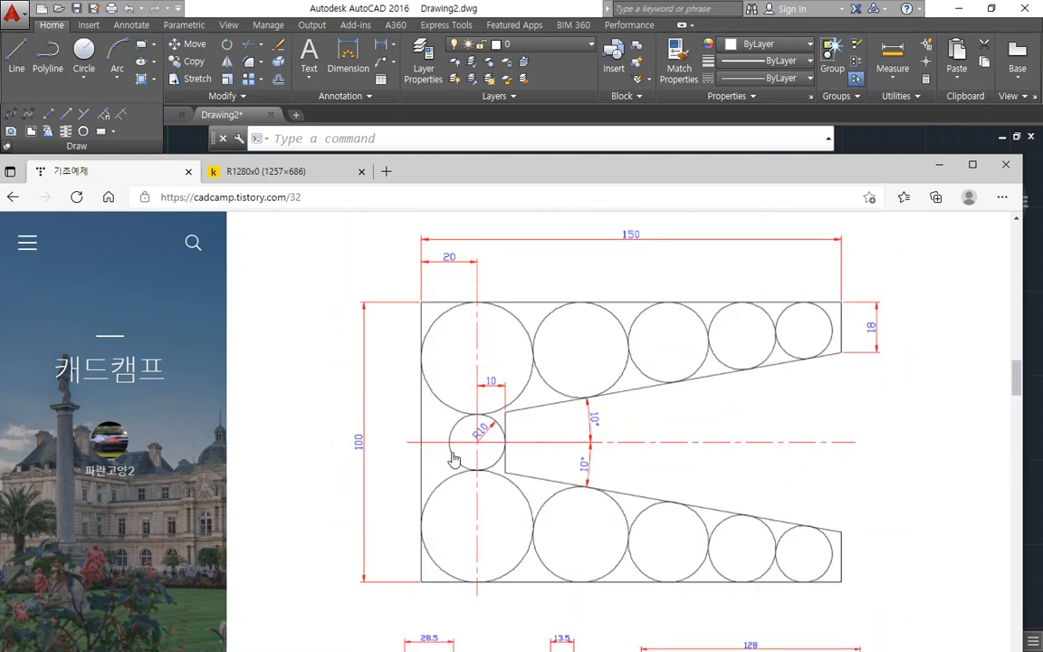
key(ctrl+alt+d)
drag(398, 444, 874, 444)
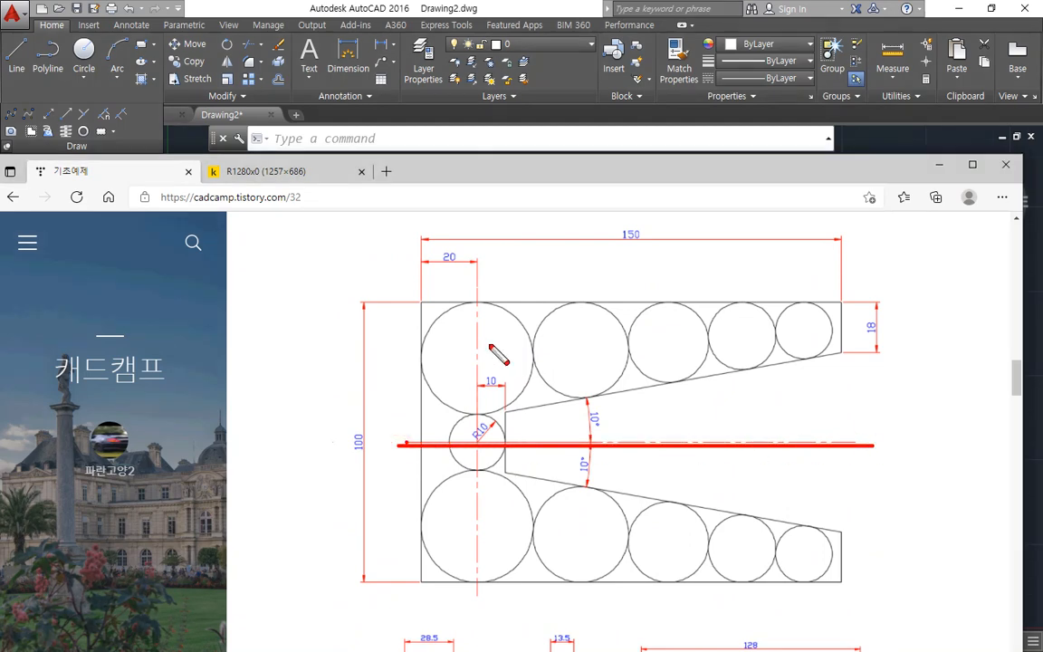
drag(477, 292, 477, 632)
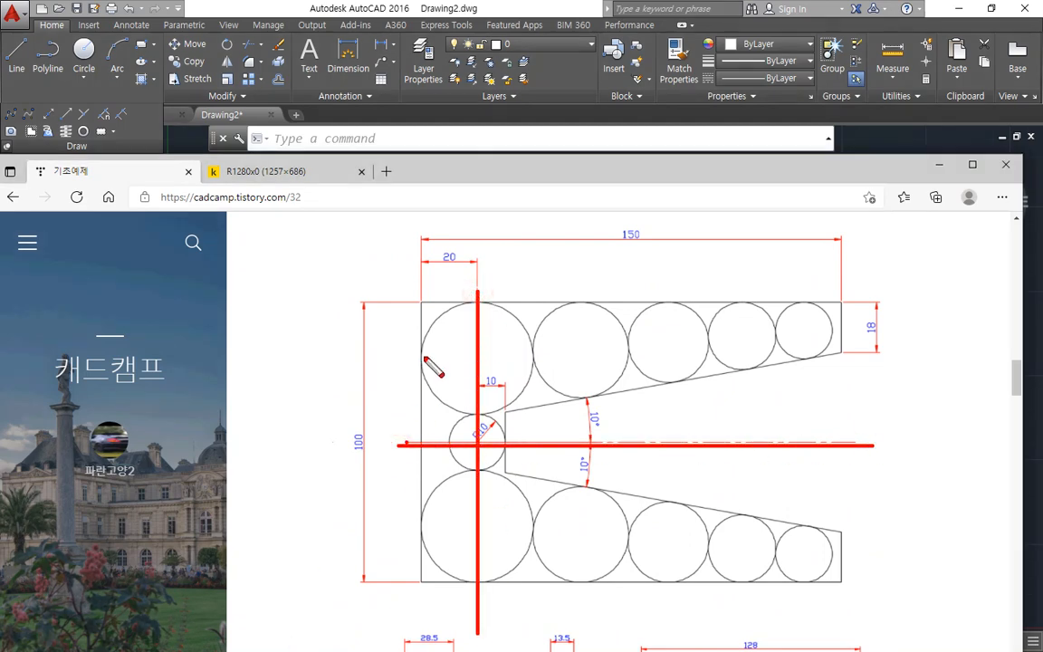
mouse_move(457, 328)
mouse_down()
mouse_move(426, 325)
mouse_move(436, 345)
mouse_up()
mouse_move(589, 440)
mouse_down()
mouse_move(599, 319)
mouse_move(629, 324)
mouse_up()
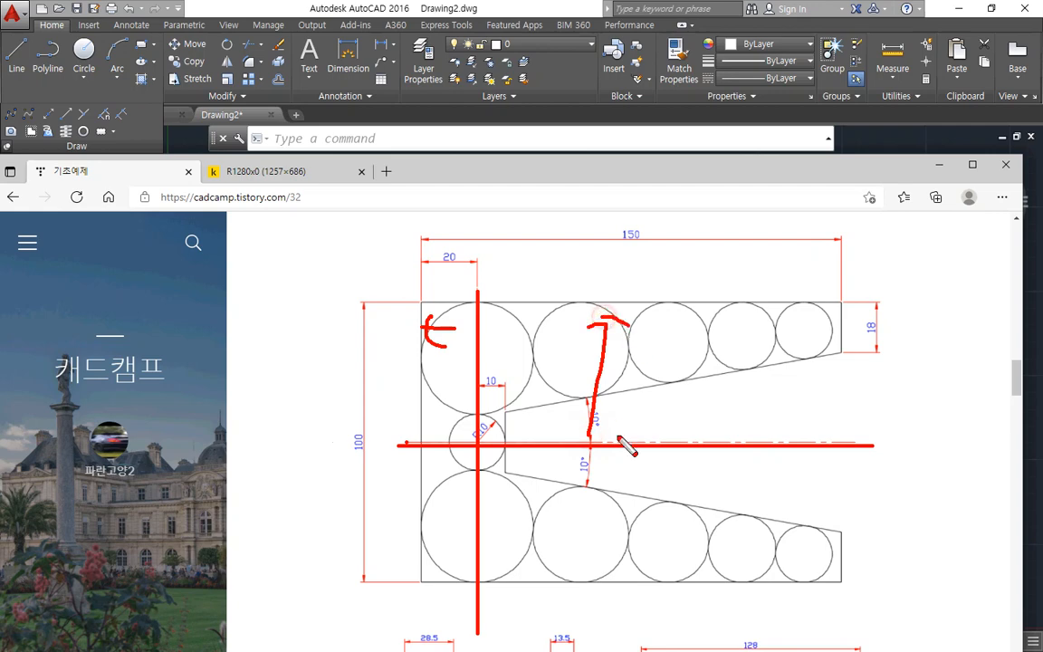
mouse_move(604, 464)
mouse_down()
mouse_move(611, 524)
mouse_move(586, 540)
mouse_up()
drag(582, 505, 585, 540)
key(Escape)
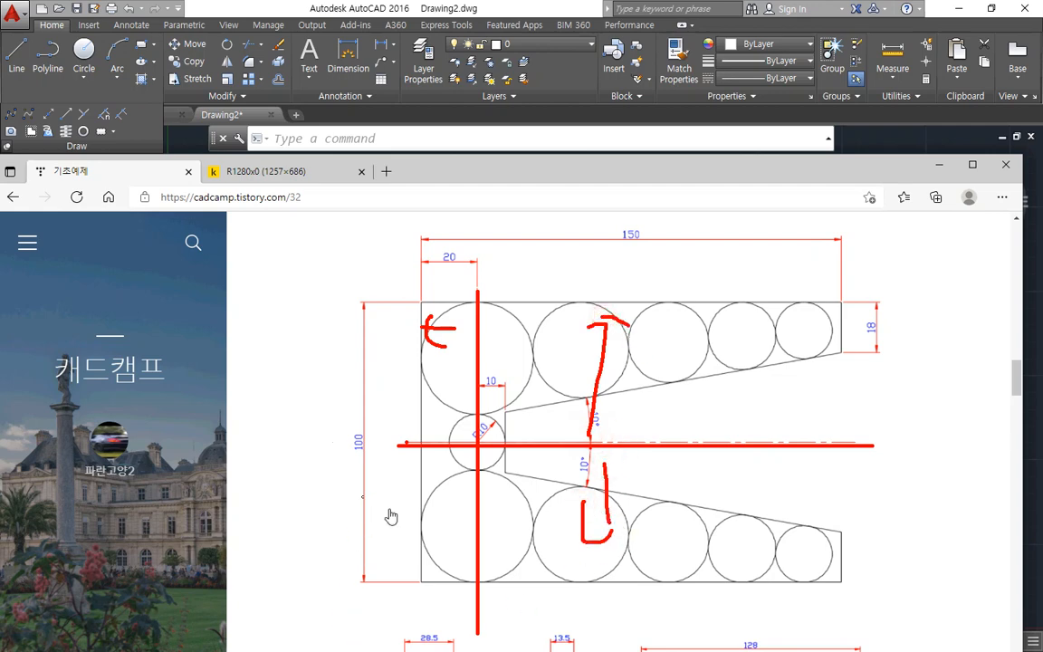
Step: On the 120 by 52 plate exercise, mark base lines along the plate's left and bottom edges with the screen pen
scroll(390, 506, down, 3)
scroll(390, 510, down, 3)
key(ctrl+2)
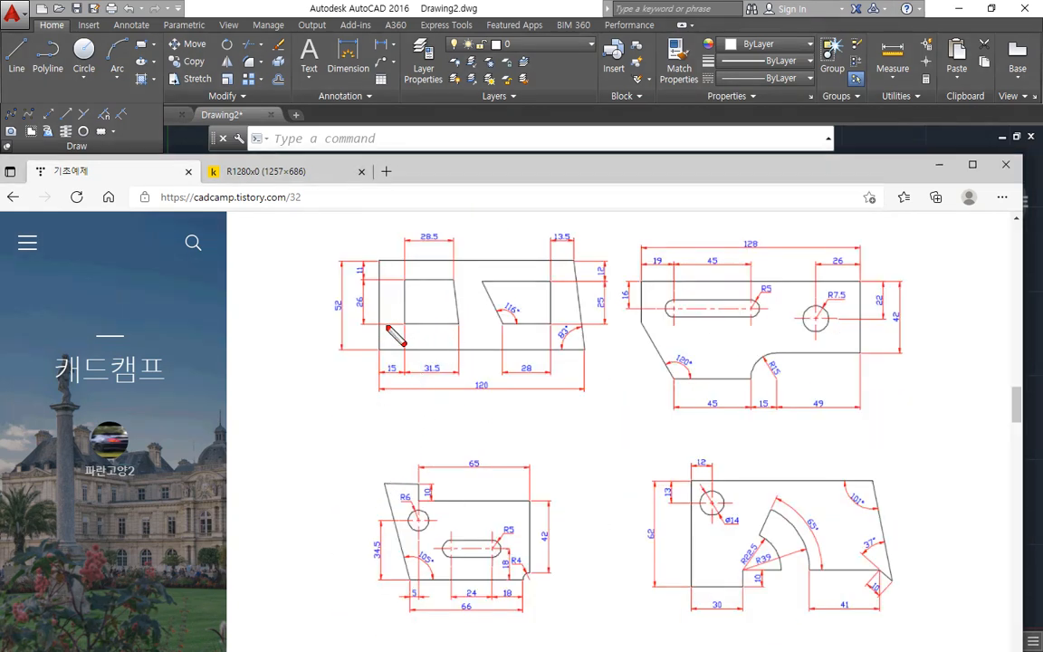
drag(378, 215, 379, 431)
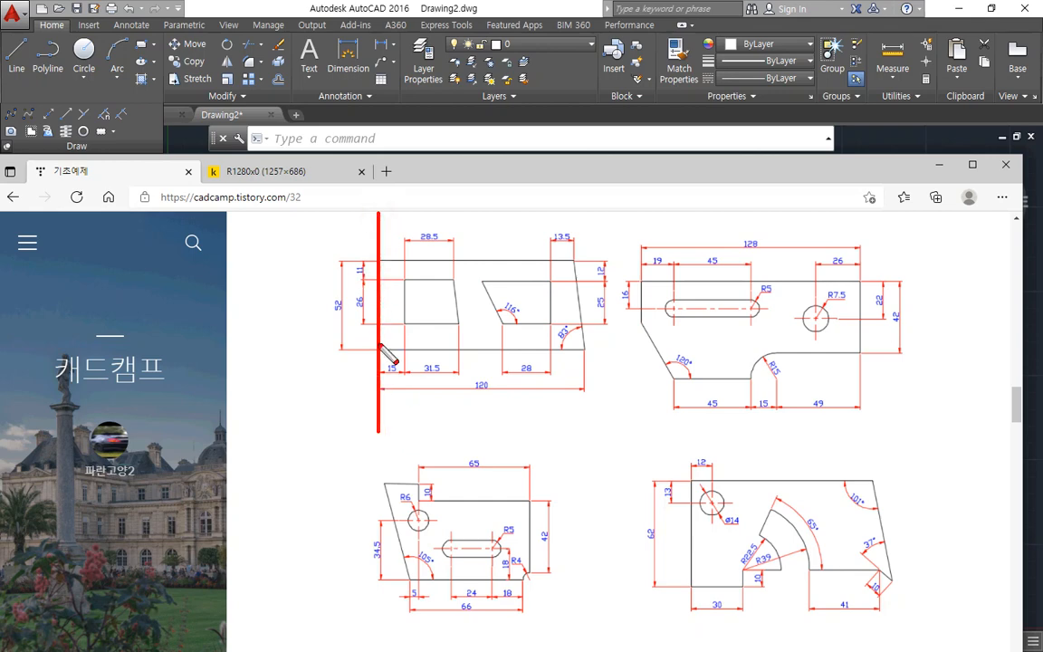
drag(333, 344, 738, 344)
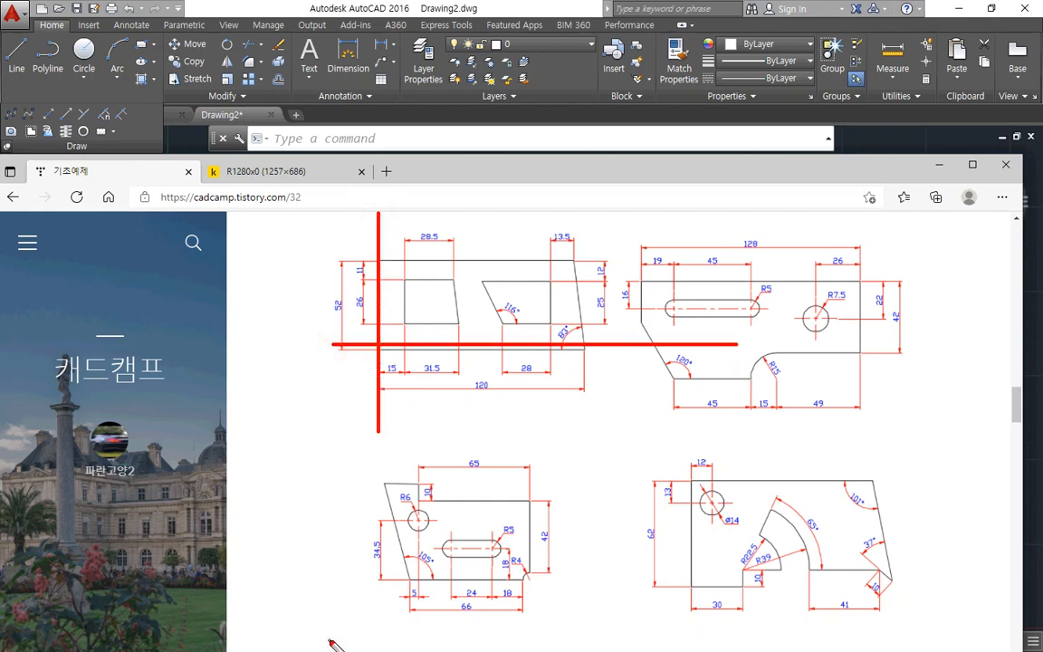
Step: Mark a horizontal and a vertical base line over the link exercise with the Ø30 and Ø20 circles
scroll(367, 631, down, 6)
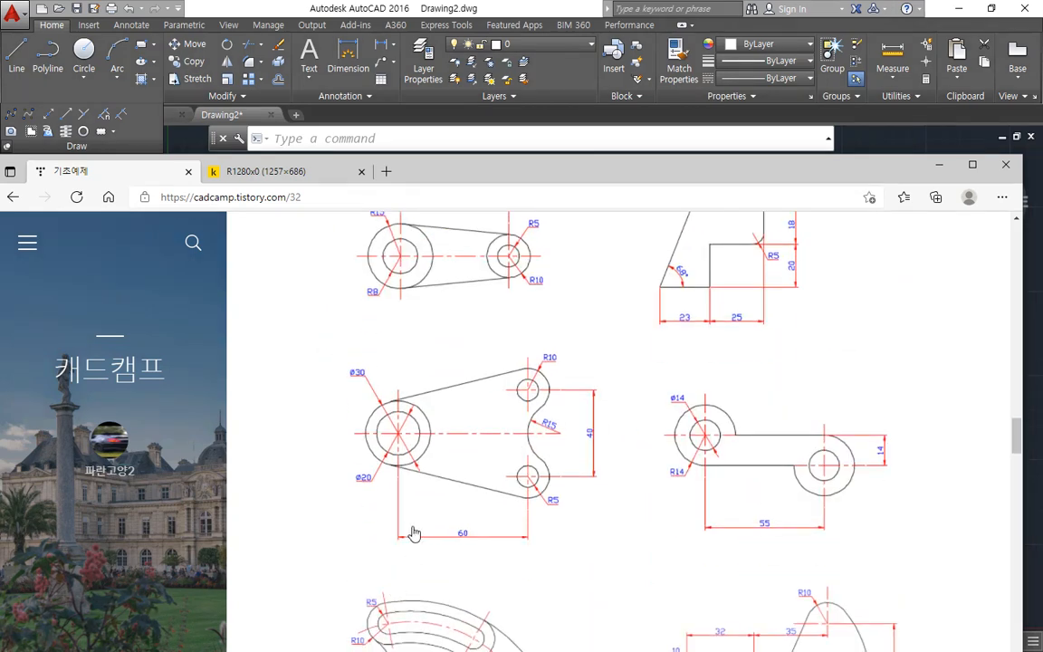
drag(342, 424, 607, 424)
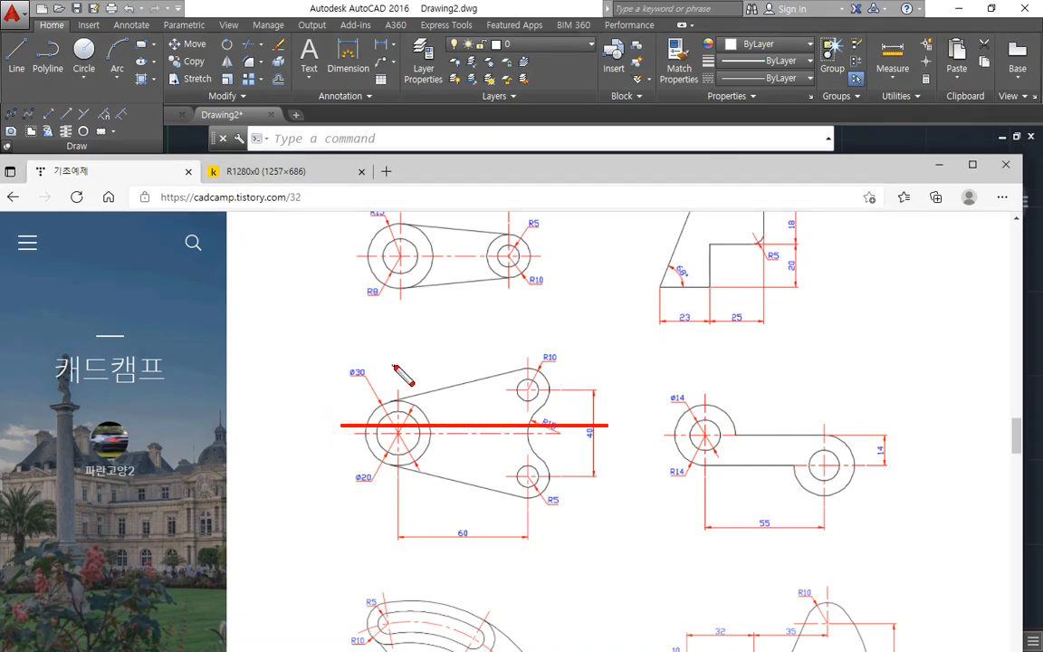
drag(364, 326, 364, 556)
Step: Review the curved slot and hook exercises and the large lever exercise with the R46.4 circle
scroll(559, 500, down, 3)
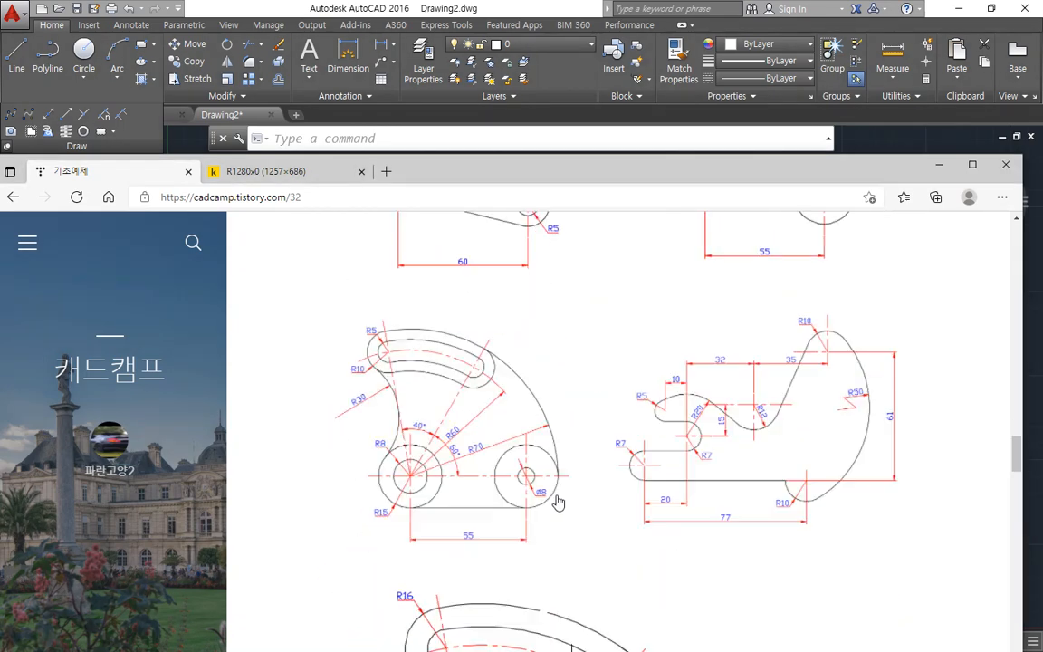
scroll(558, 500, down, 2)
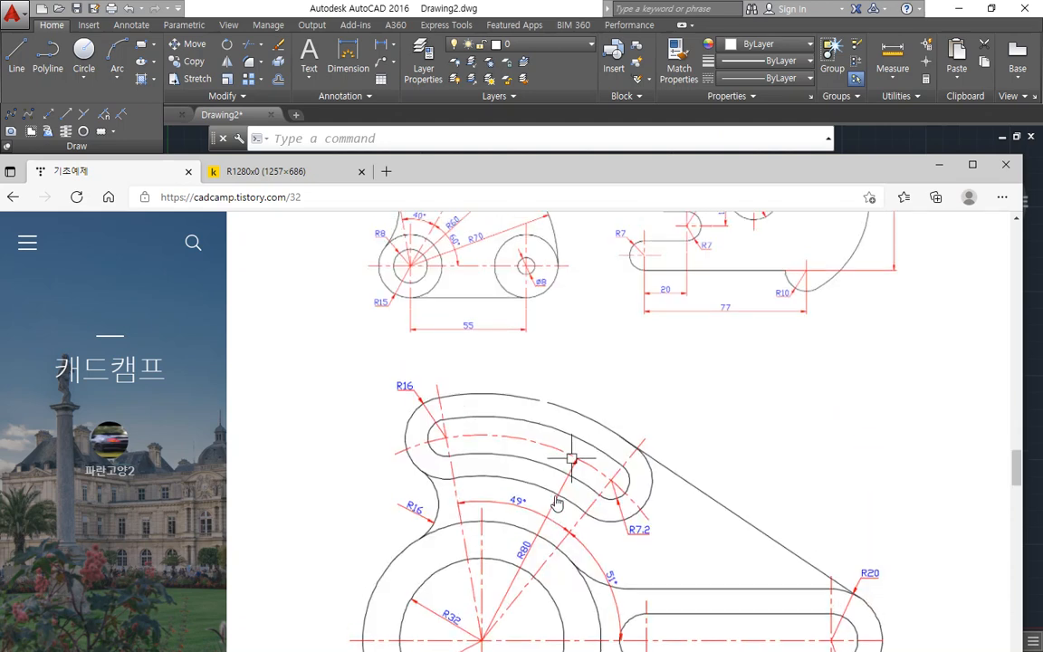
scroll(556, 503, up, 2)
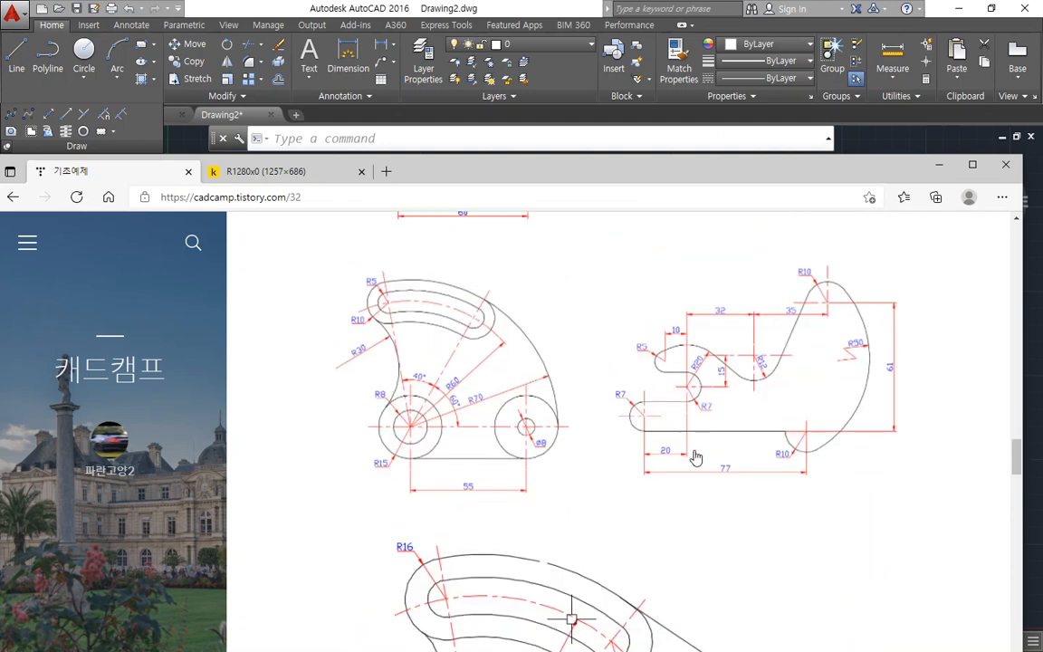
mouse_move(757, 518)
mouse_down()
mouse_move(825, 259)
mouse_move(735, 490)
mouse_move(705, 484)
mouse_up()
key(Escape)
scroll(708, 503, down, 1)
scroll(709, 508, down, 10)
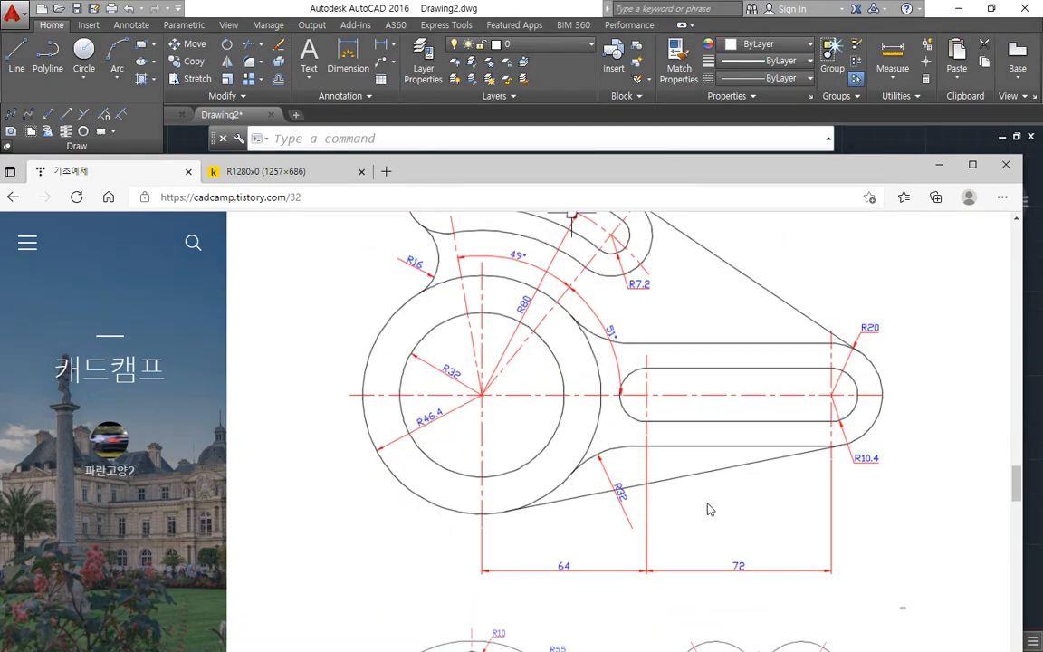
Step: Move the exercise browser window off the drawing, switch to the Notepad command notes and highlight the POLygon entry
mouse_move(620, 172)
mouse_down()
mouse_move(27, 164)
mouse_move(0, 142)
mouse_up()
click(313, 225)
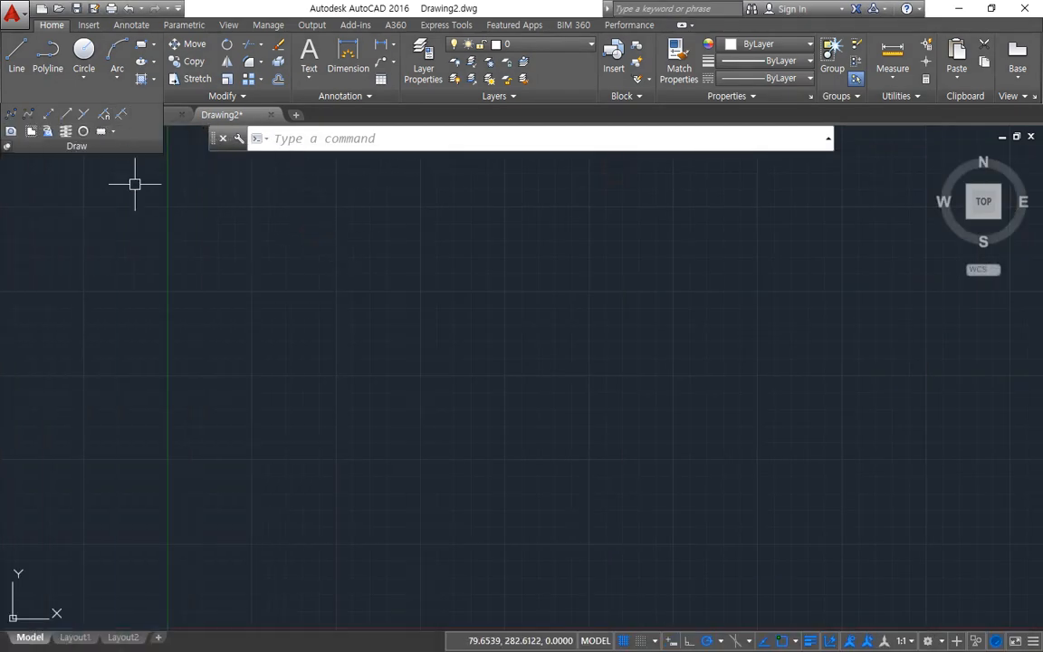
key(alt+Tab)
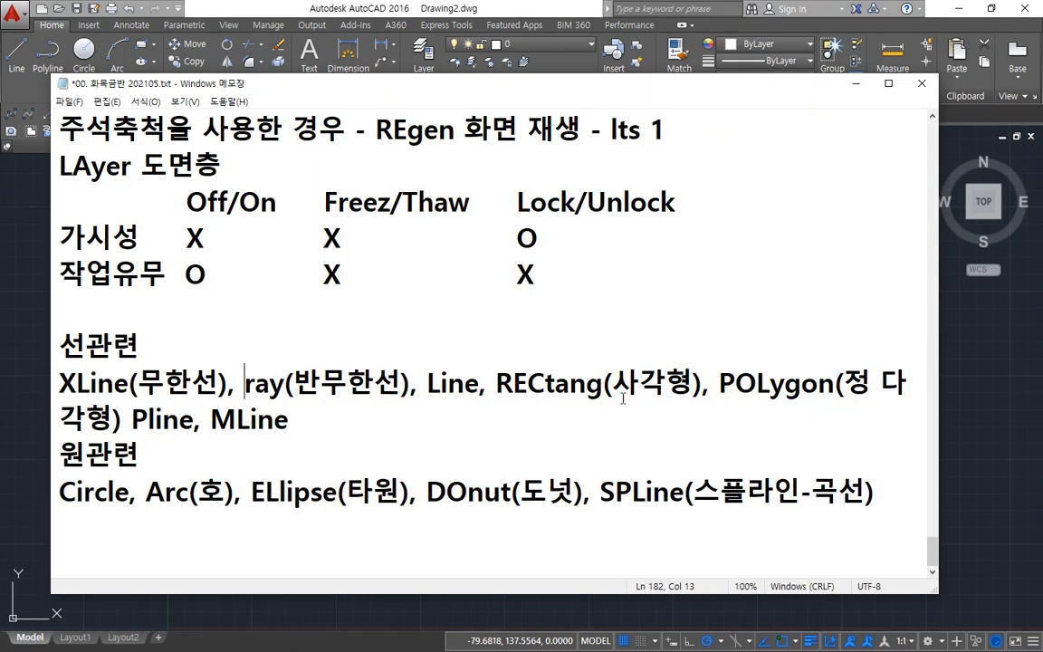
drag(719, 384, 844, 384)
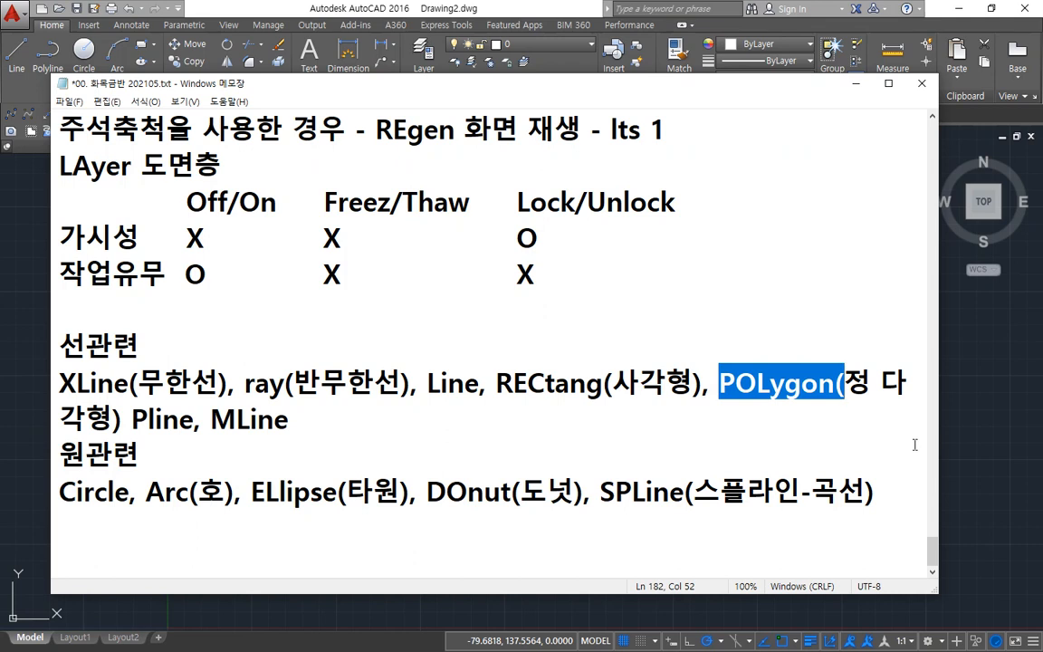
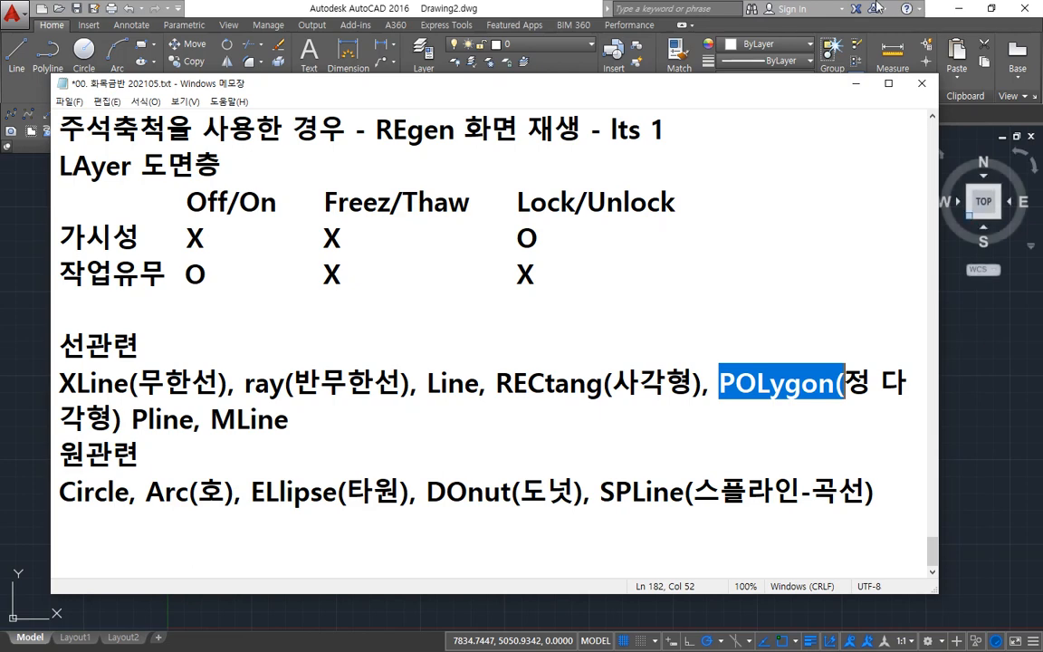
Step: Switch to AutoCAD and draw two circles of radius 50 side by side at the same height
click(417, 6)
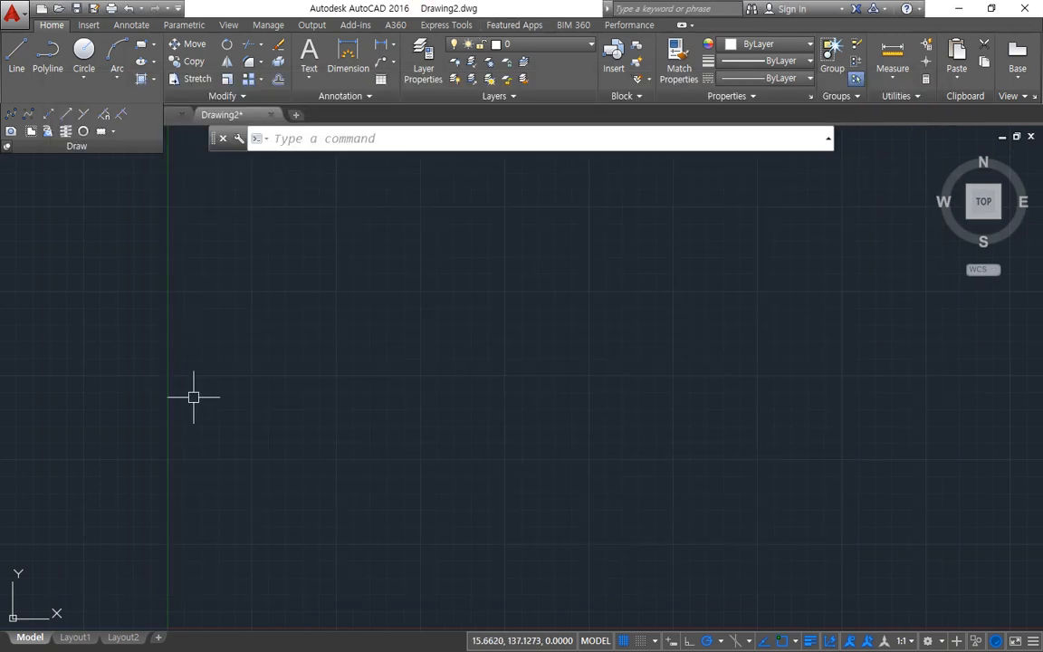
text(c)
key(Return)
click(294, 387)
text(50)
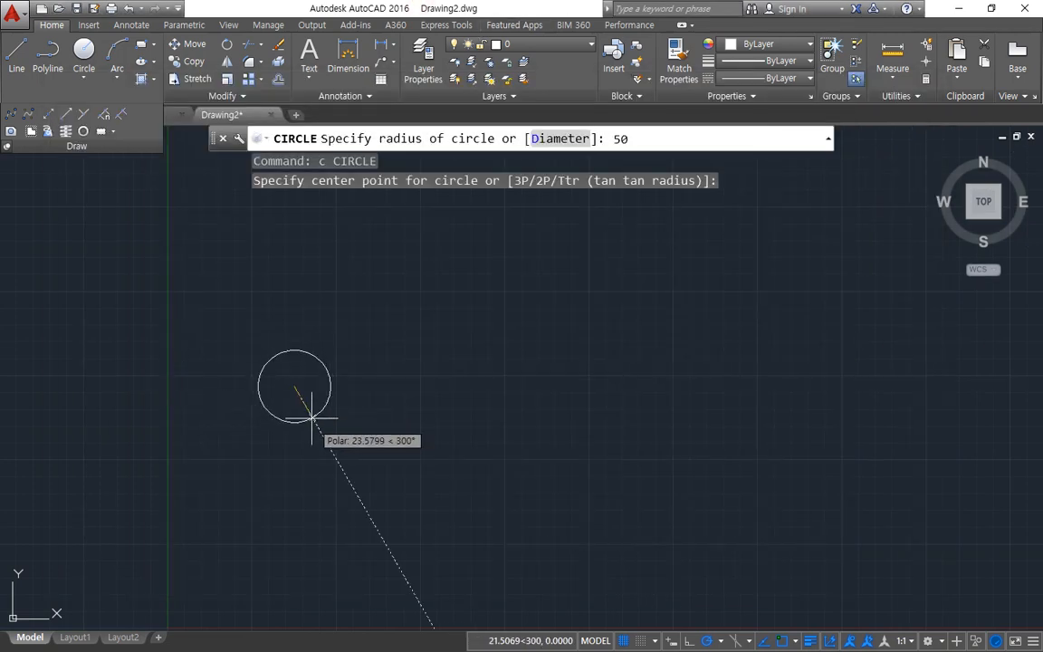
key(Return)
key(Return)
click(555, 386)
key(Return)
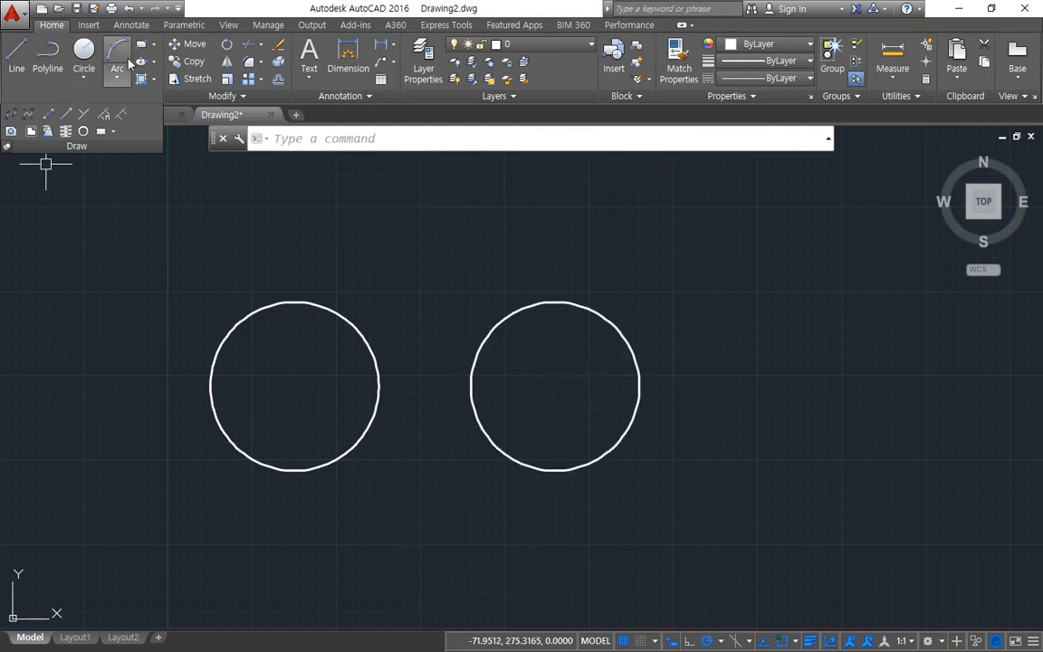
Step: Start a Polygon with 6 sides and snap its center to the left circle's center
click(154, 45)
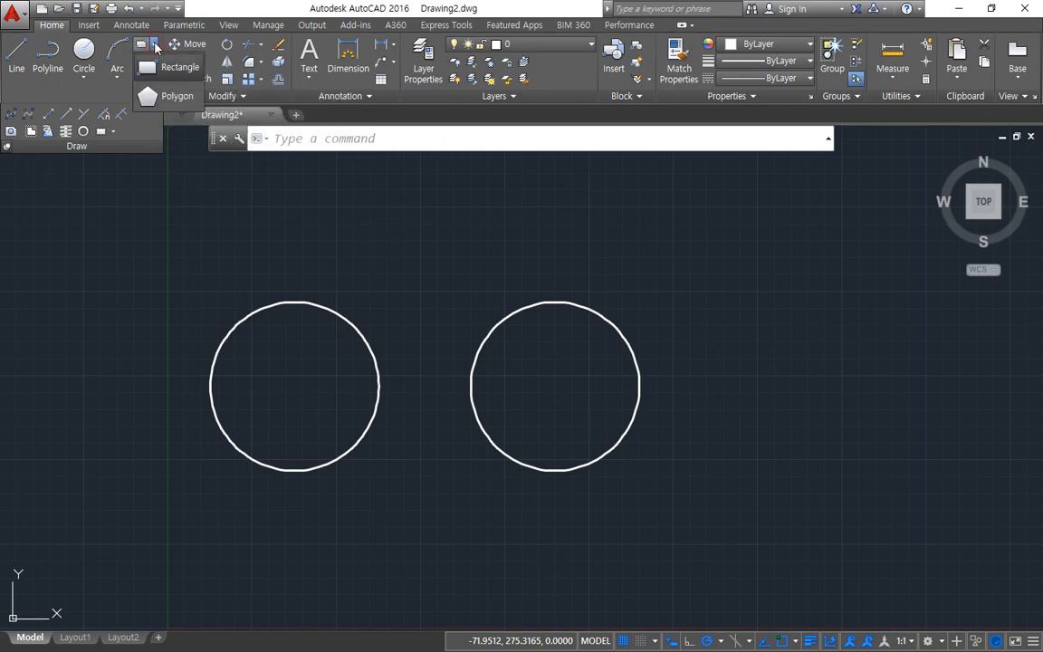
click(176, 100)
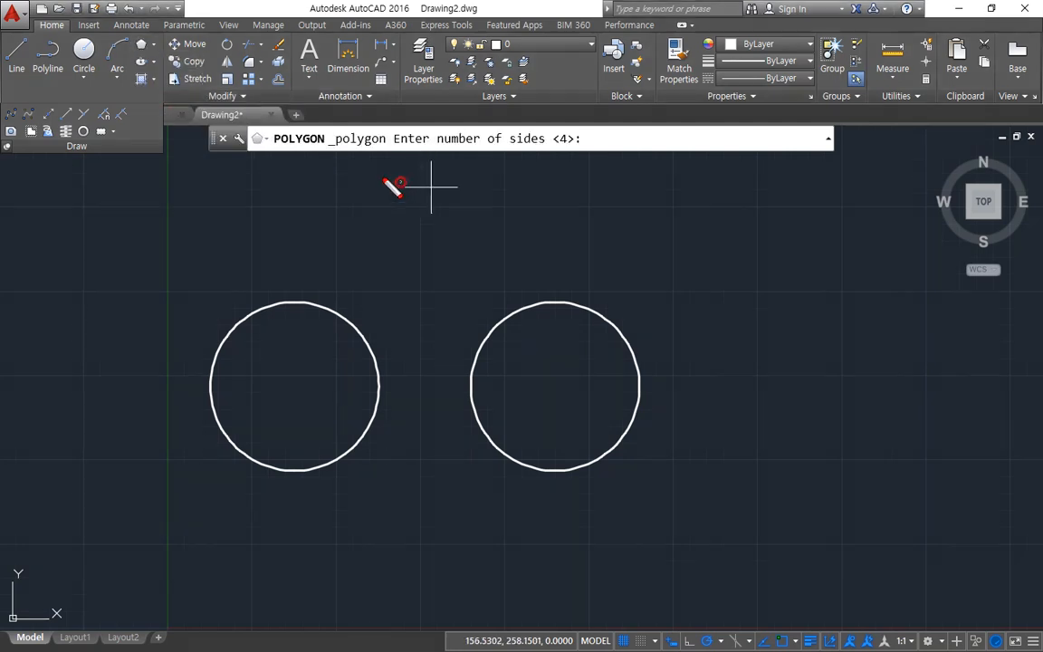
mouse_move(399, 181)
mouse_down()
mouse_move(442, 117)
mouse_move(608, 176)
mouse_move(431, 187)
mouse_up()
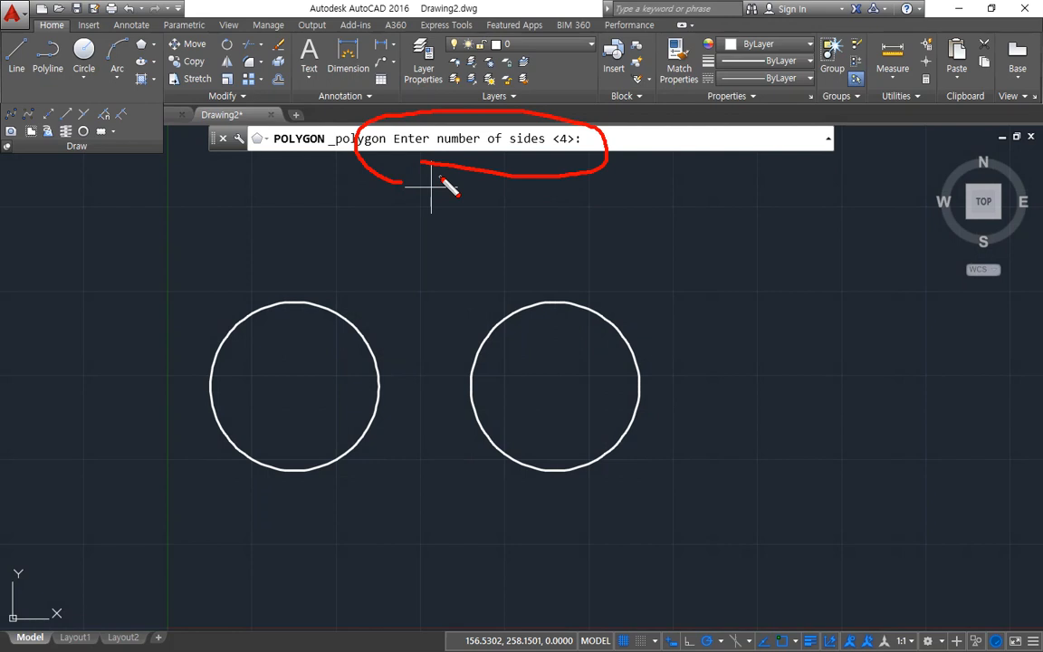
key(Escape)
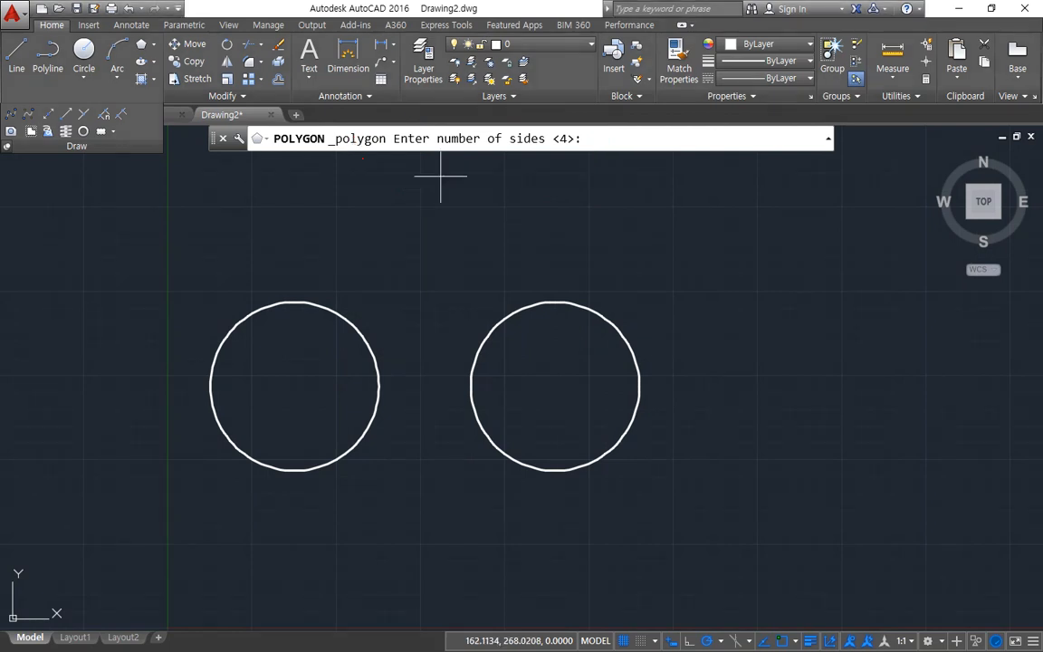
text(6)
key(Return)
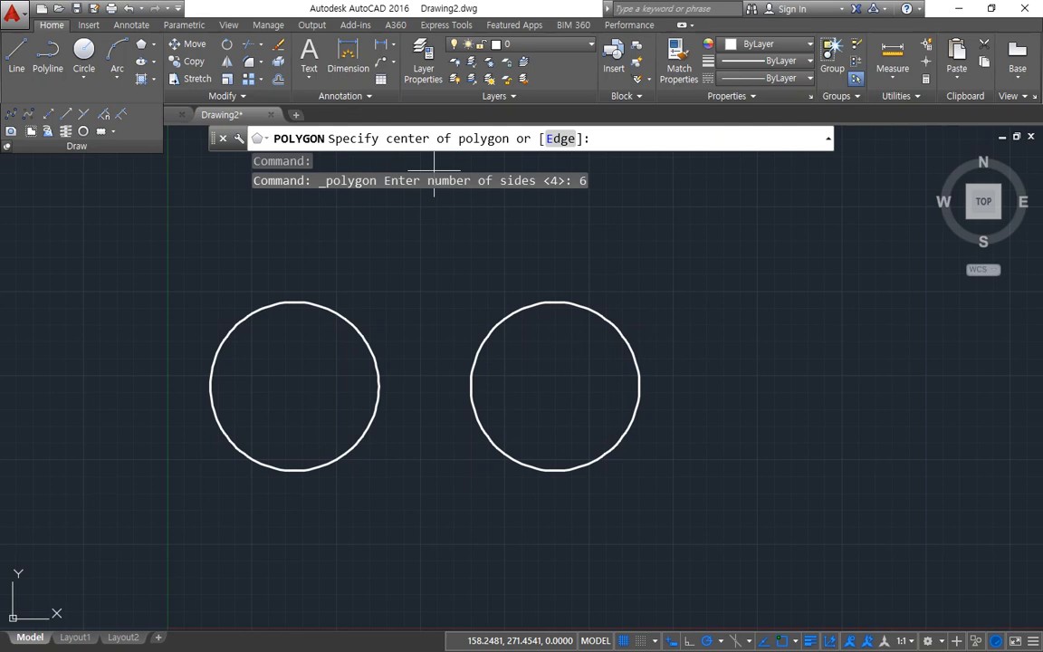
text(cen)
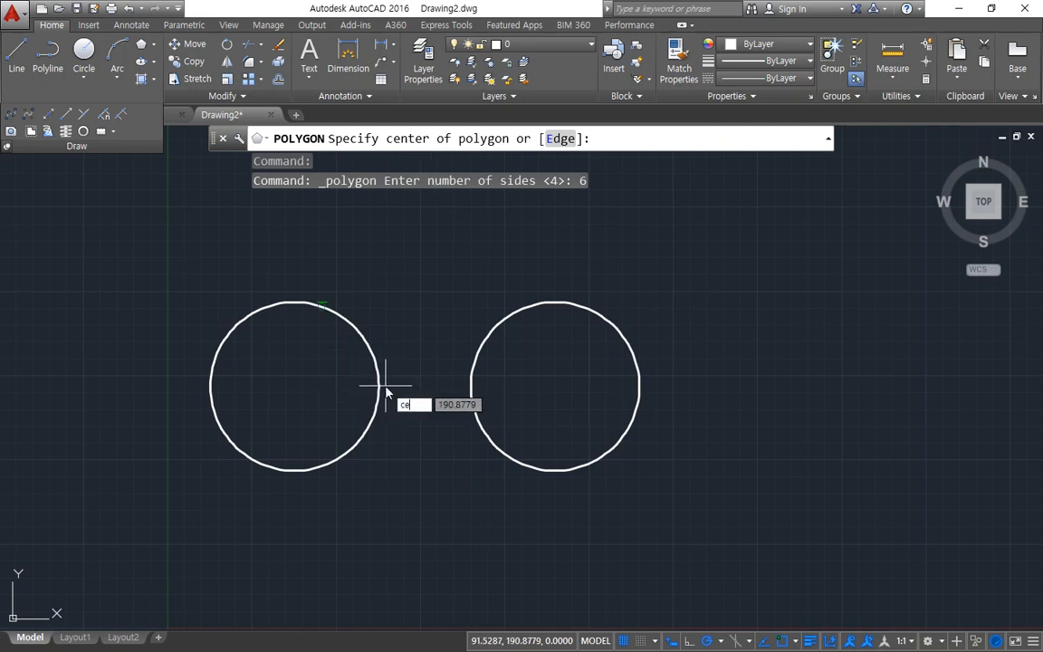
key(Return)
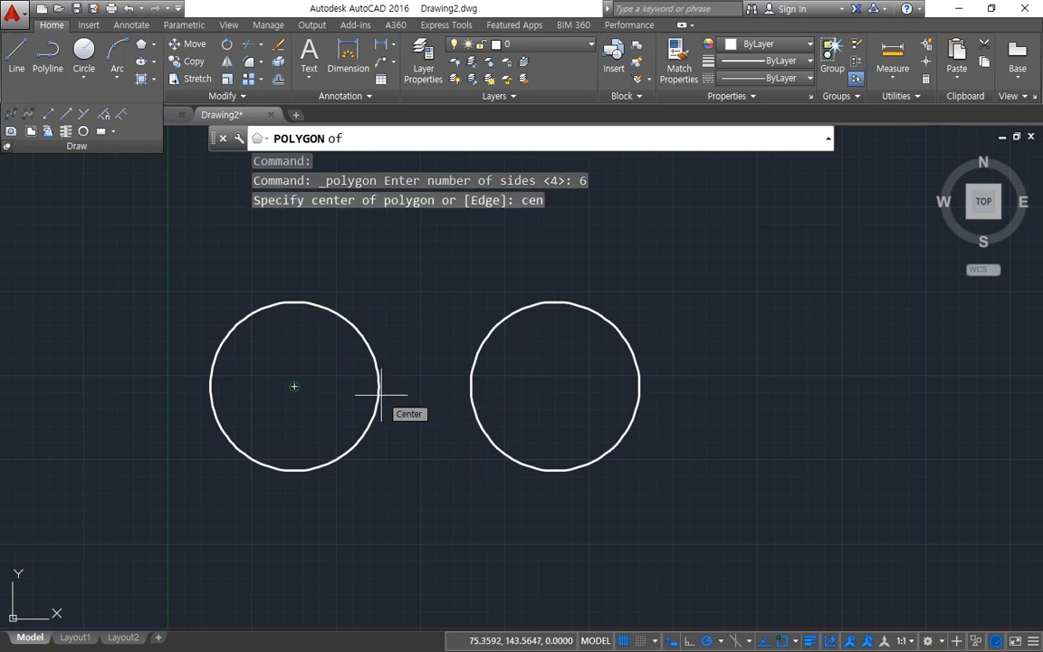
click(381, 394)
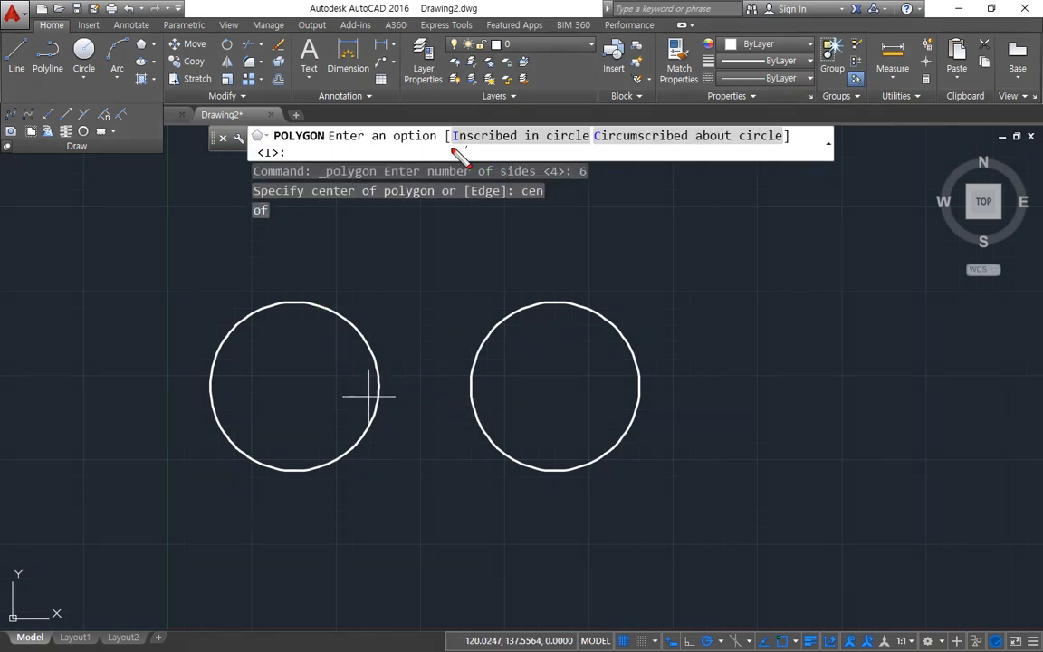
Step: Mark the key words of the Inscribed in circle and Circumscribed about circle options with the screen pen, clearing the marks between explanations
drag(452, 149, 580, 155)
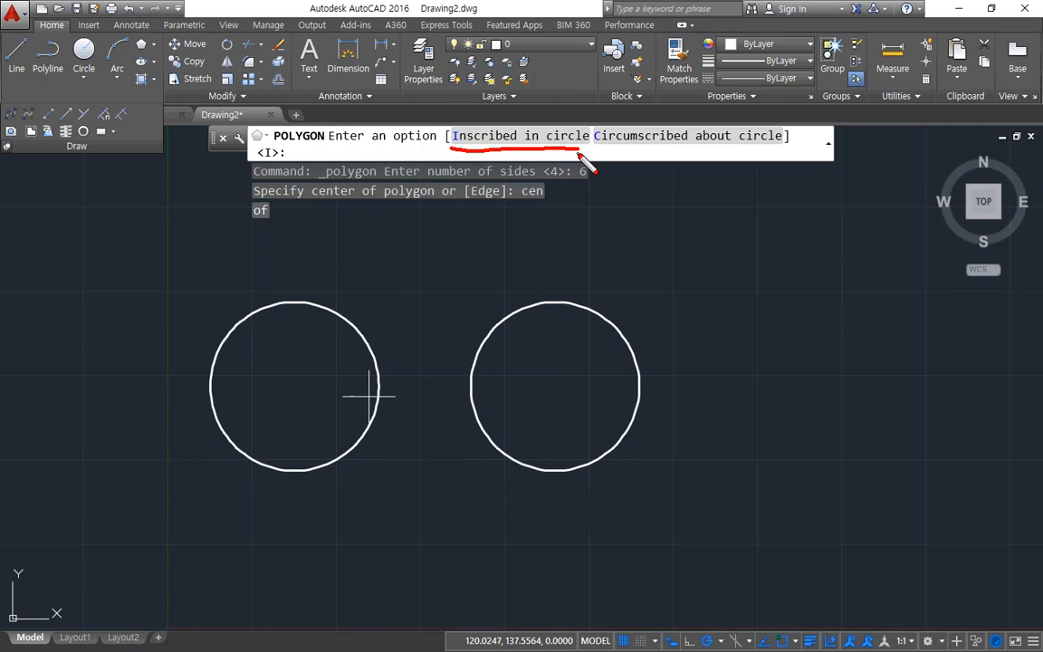
drag(605, 151, 782, 152)
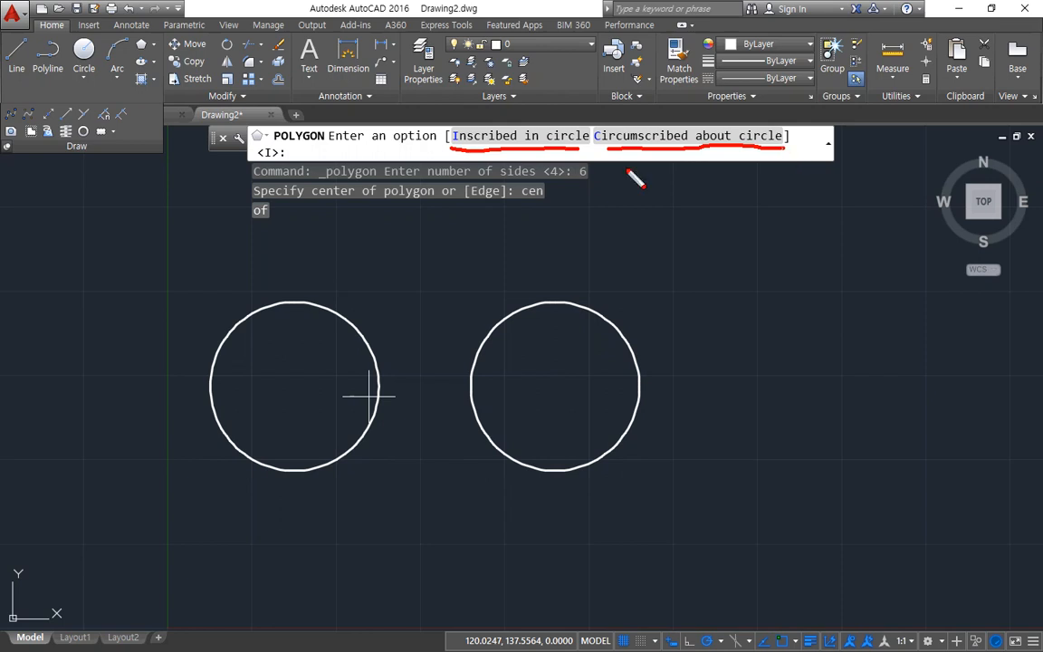
key(e)
mouse_move(461, 126)
mouse_down()
mouse_move(448, 143)
mouse_move(466, 128)
mouse_up()
drag(526, 143, 544, 131)
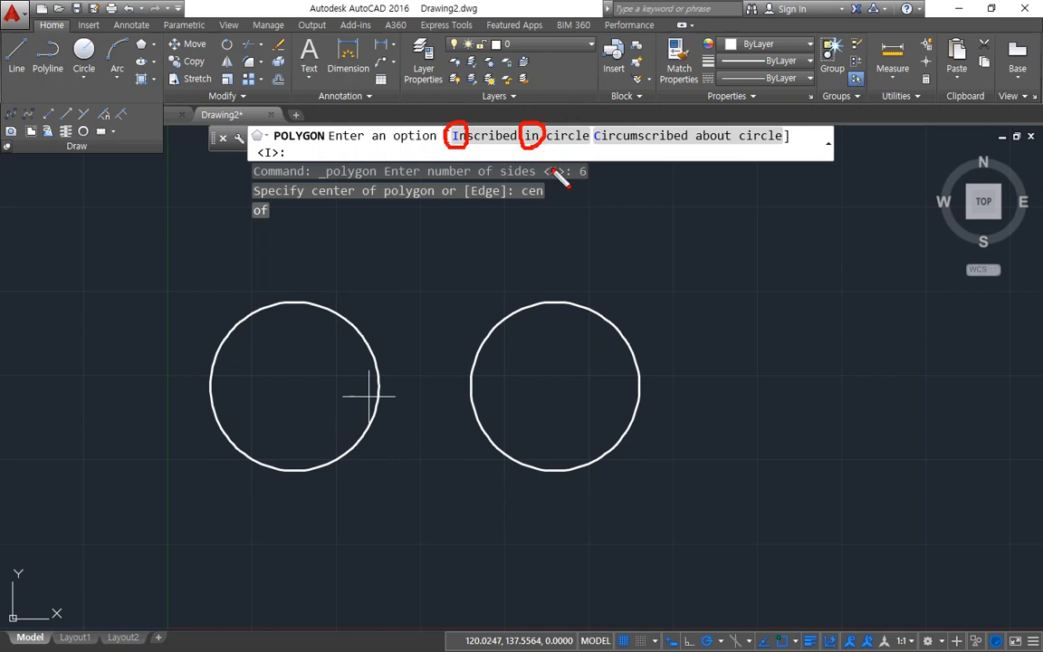
key(e)
drag(543, 150, 608, 152)
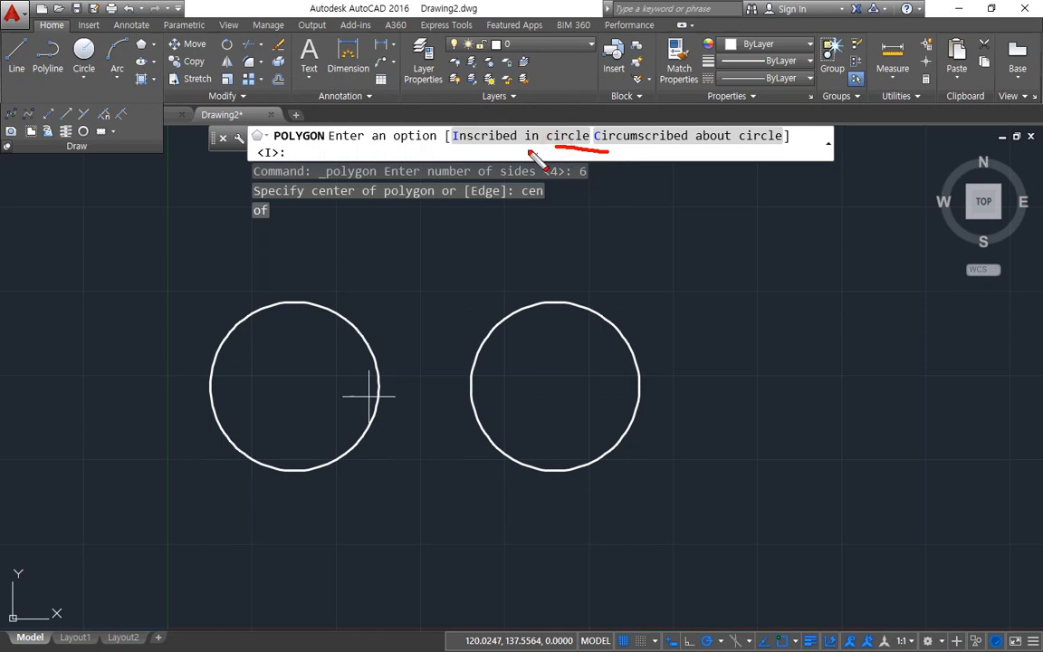
drag(530, 152, 473, 152)
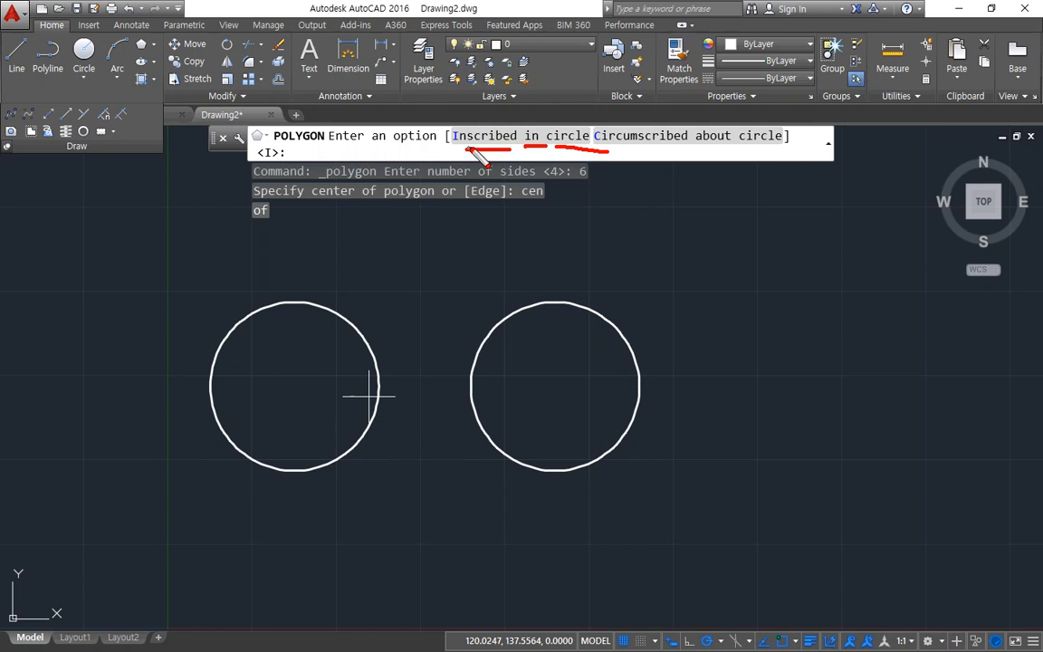
key(e)
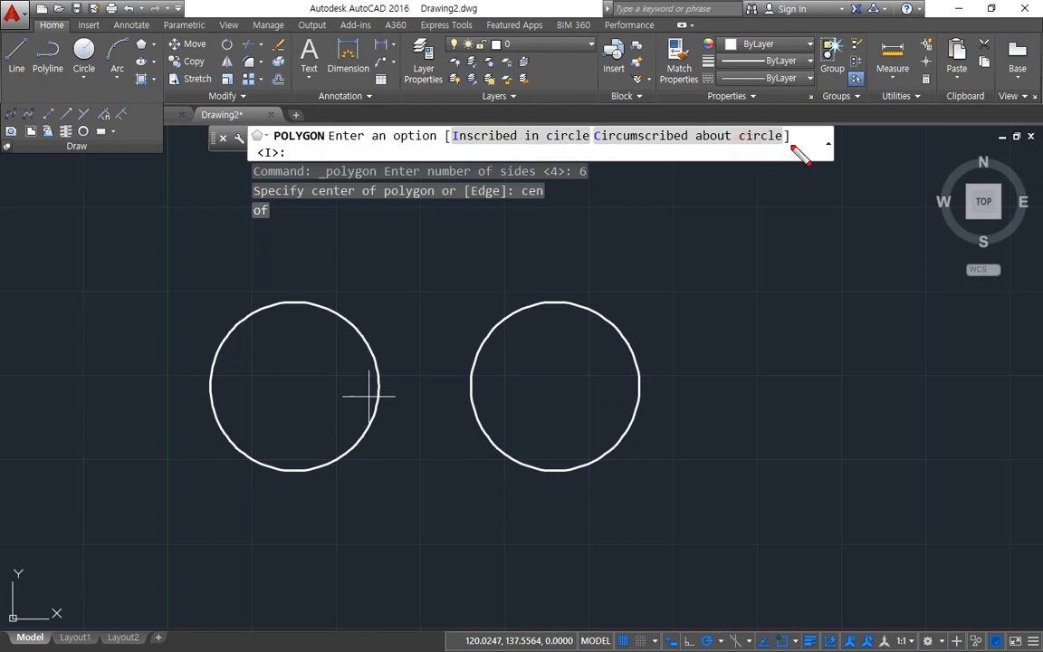
mouse_move(804, 139)
mouse_down()
mouse_move(702, 141)
mouse_move(710, 151)
mouse_move(611, 142)
mouse_up()
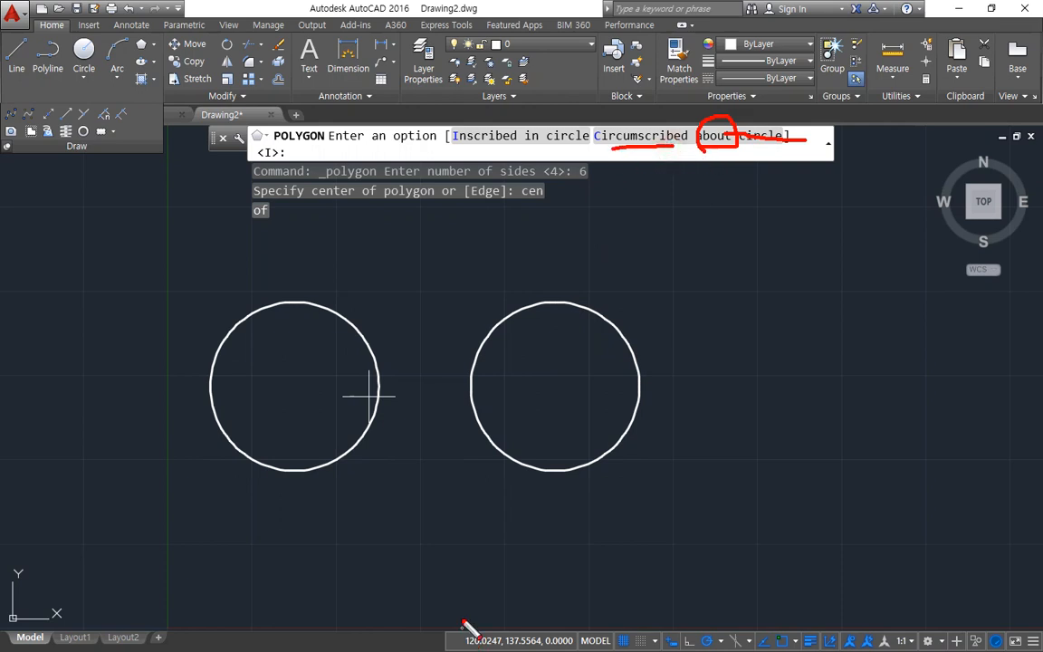
key(Escape)
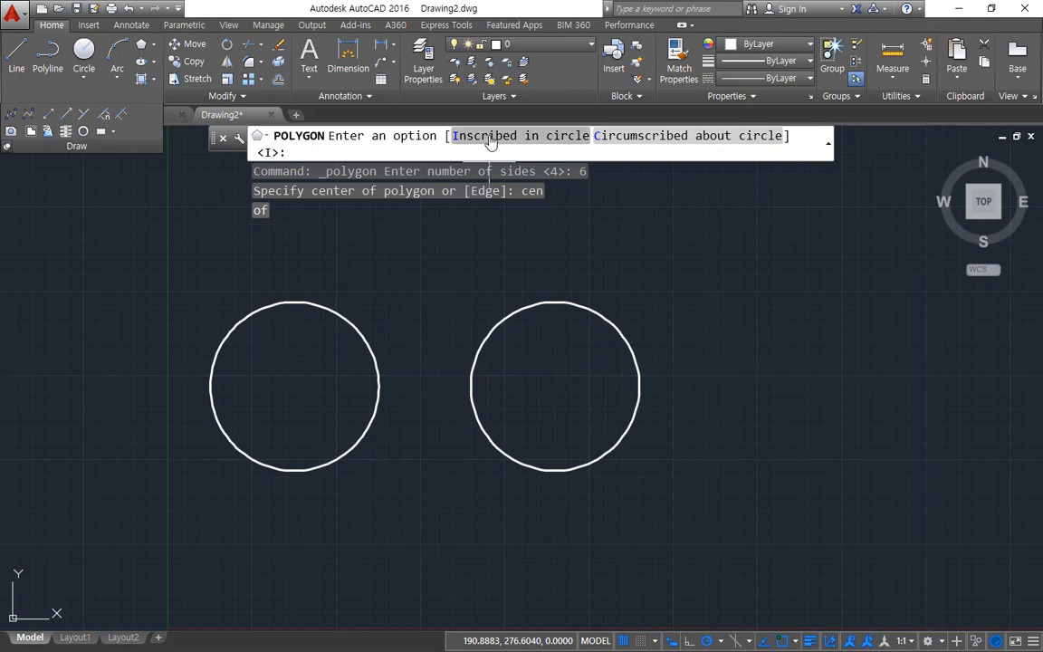
Step: Complete the hexagon as Inscribed in circle with a radius of 50
click(488, 141)
text(50)
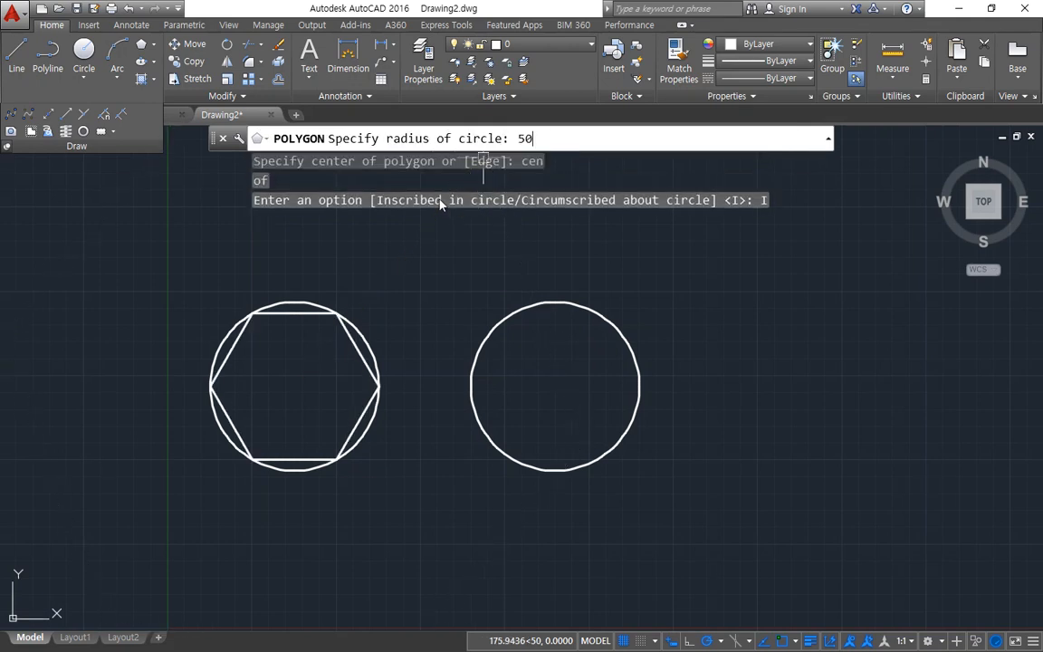
key(Return)
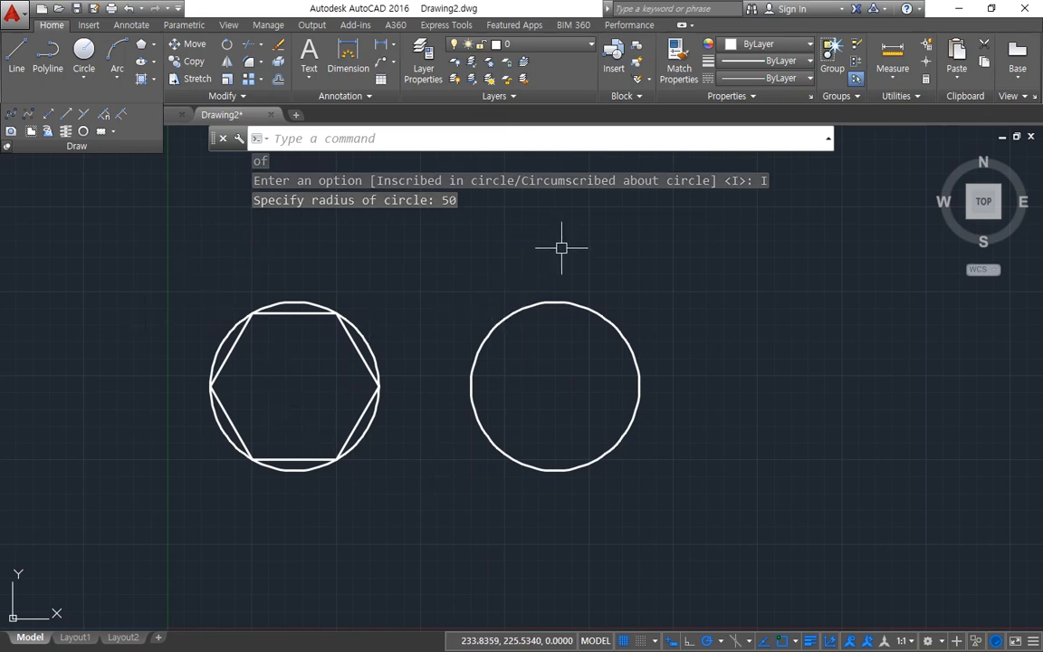
Step: Draw a 6-sided polygon centered on the right circle, Circumscribed about circle, with a radius of 50
key(Return)
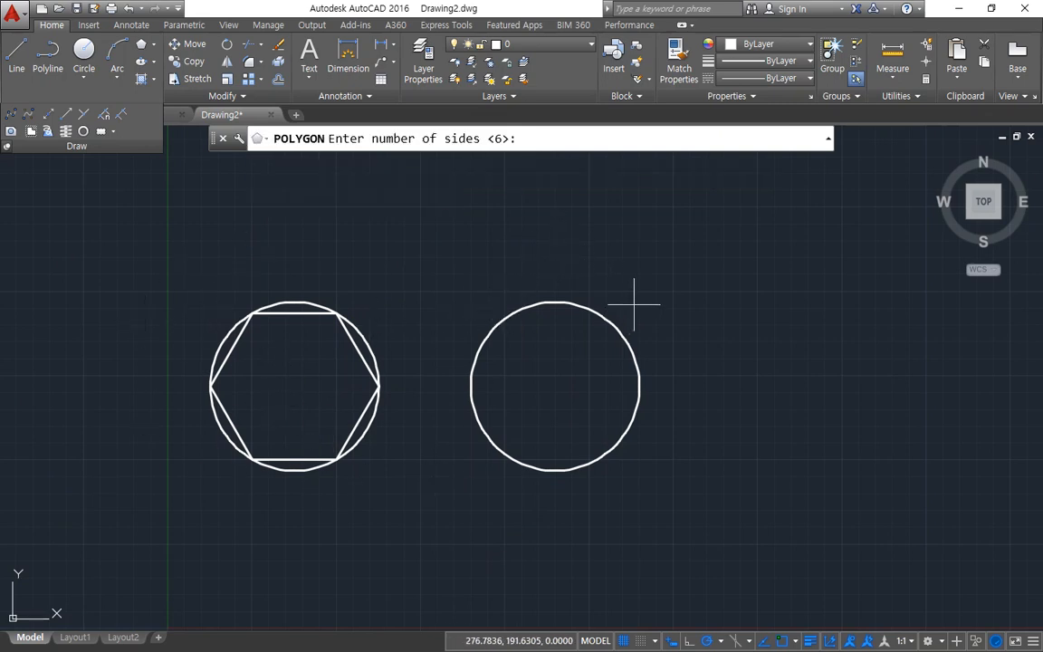
key(Return)
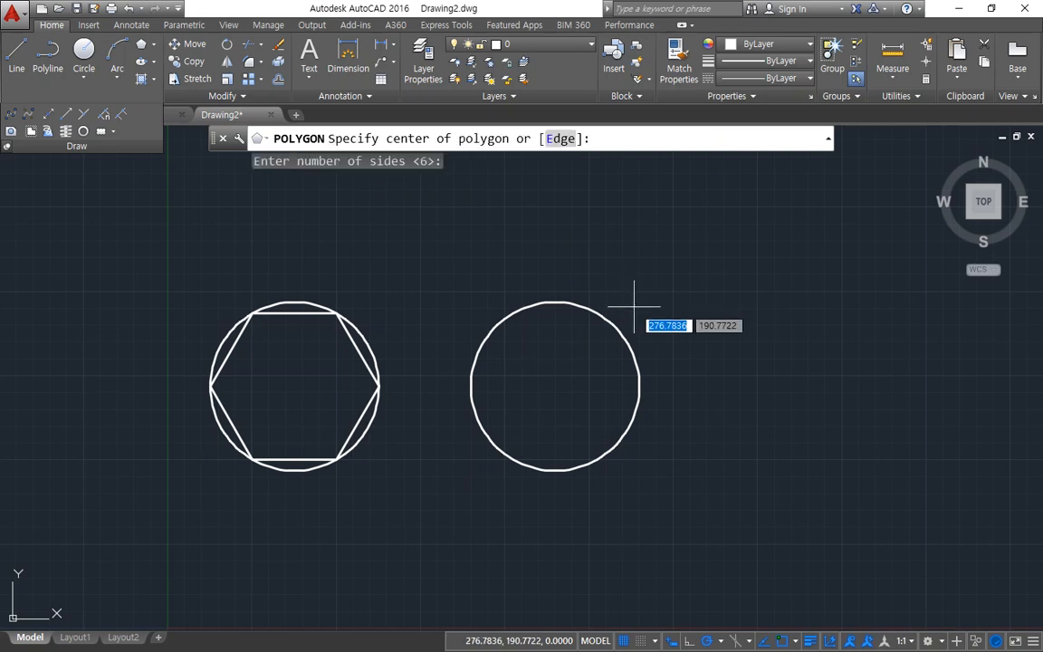
text(cen)
key(Return)
click(622, 332)
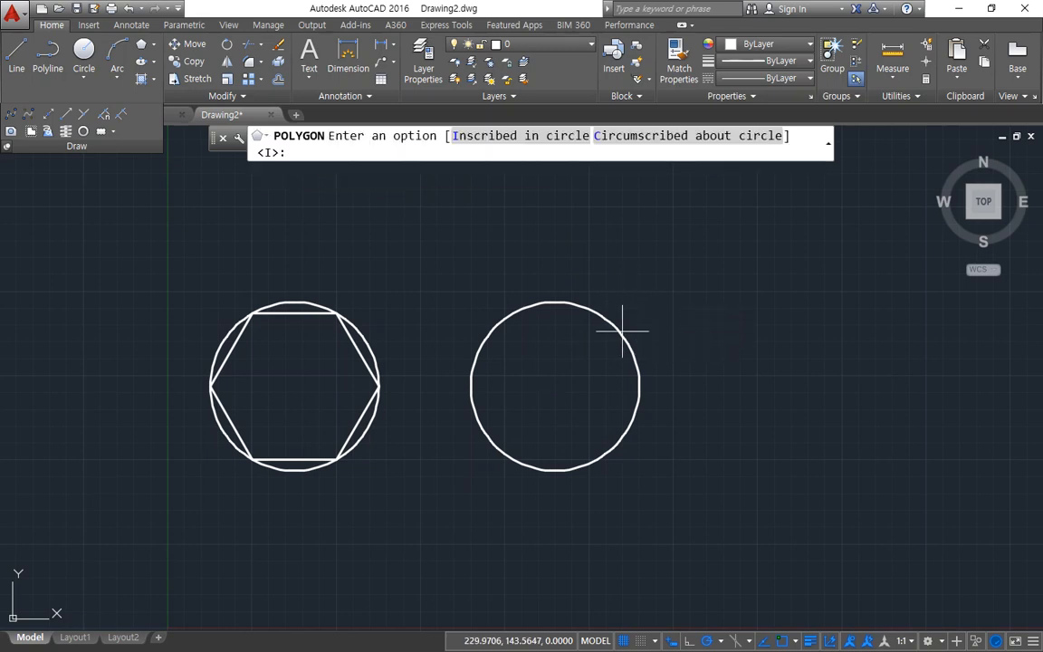
click(713, 142)
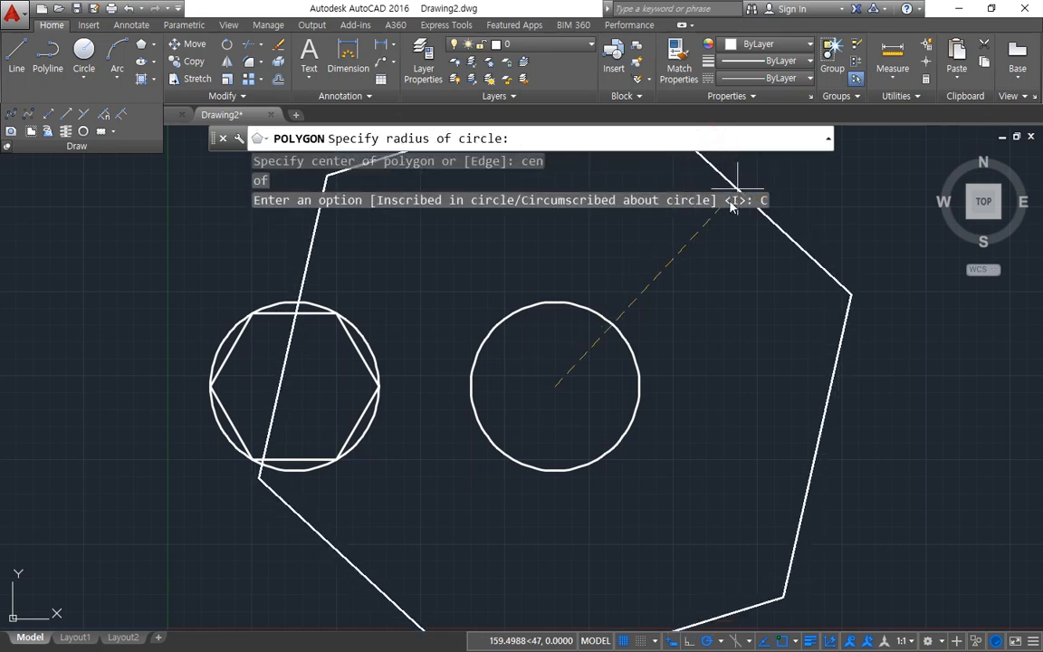
text(50)
key(Return)
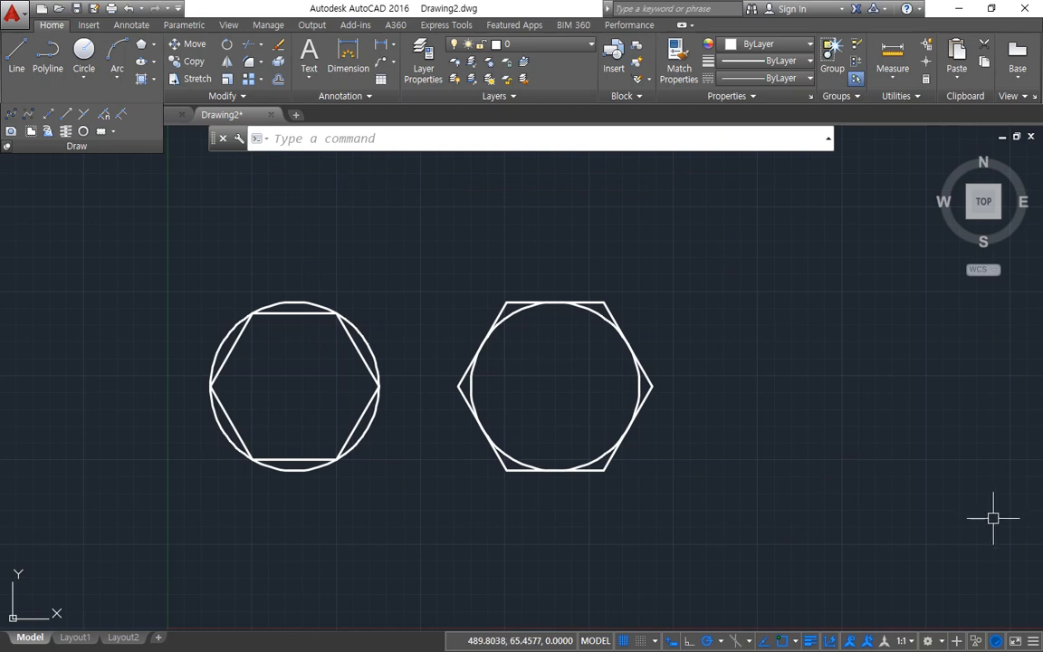
Step: Draw a third hexagon to the right of the others using the Edge option, with a horizontal bottom edge 50 long
middle_drag(664, 417, 568, 417)
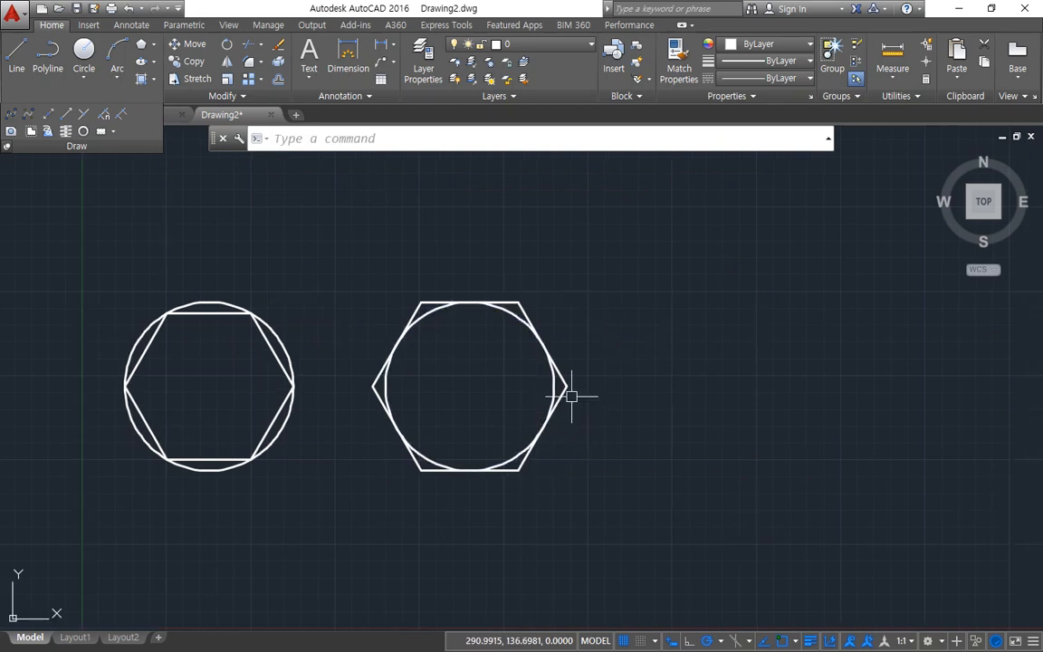
text(pol)
key(Return)
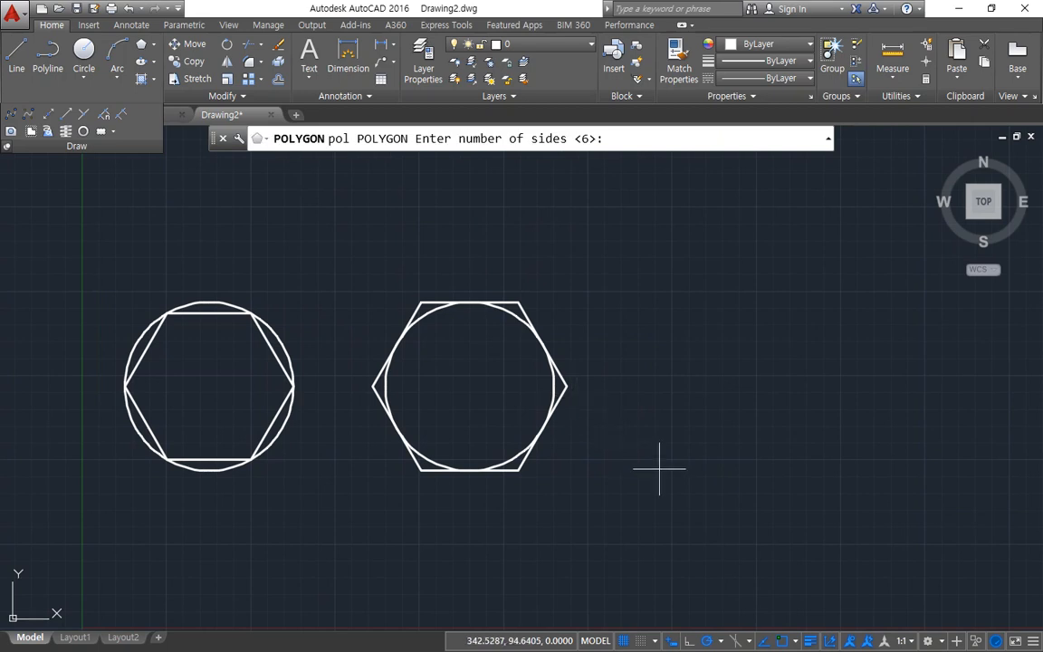
key(Return)
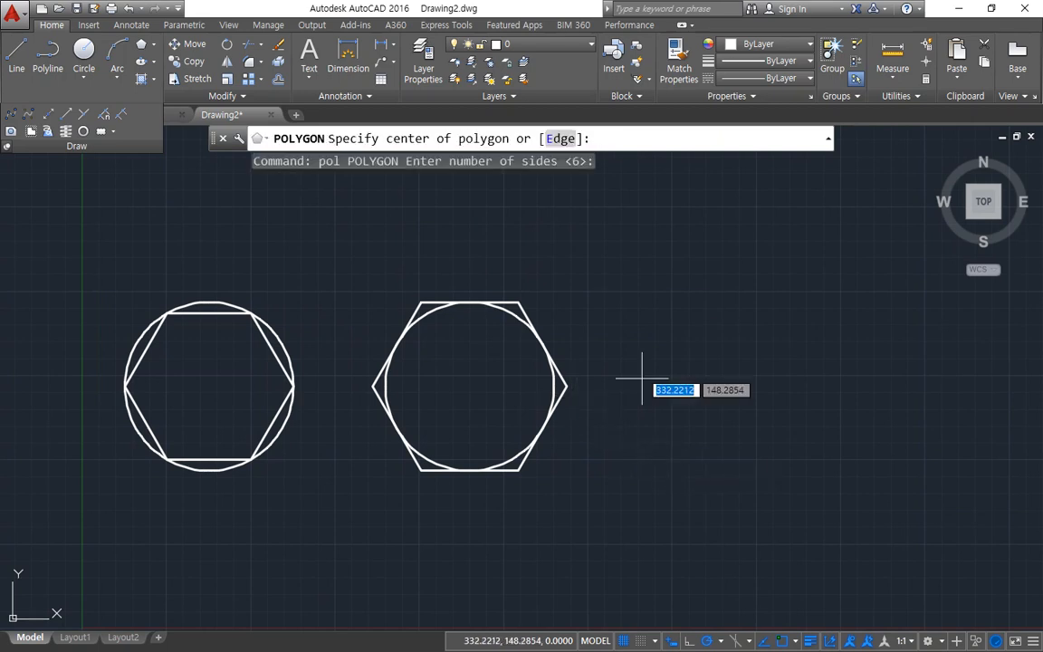
click(560, 138)
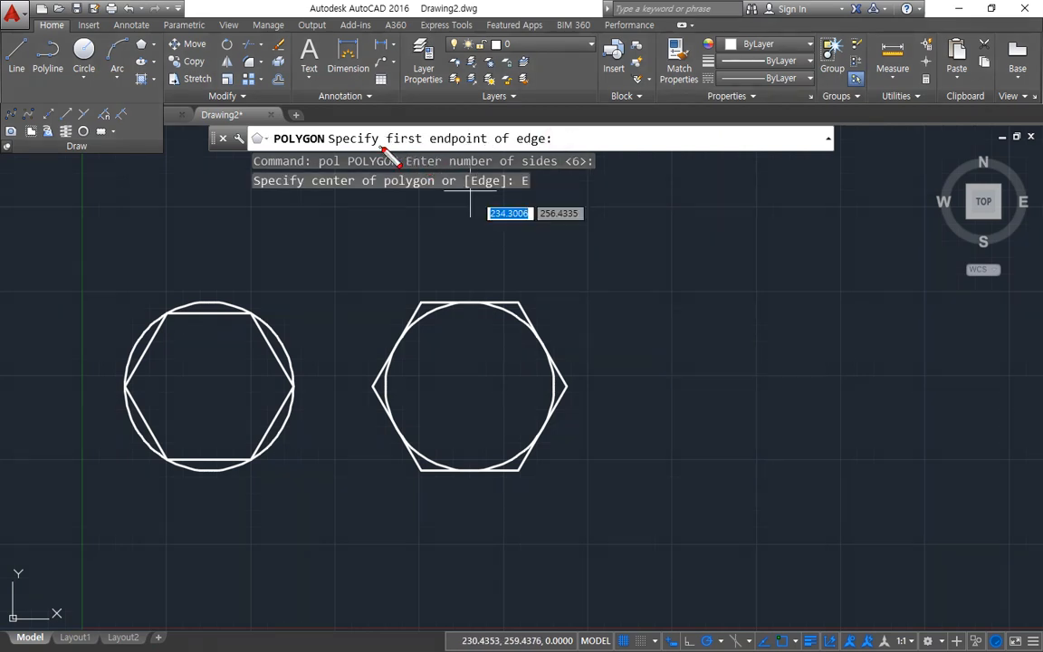
mouse_move(387, 148)
mouse_down()
mouse_move(429, 161)
mouse_move(459, 116)
mouse_move(422, 155)
mouse_up()
key(Escape)
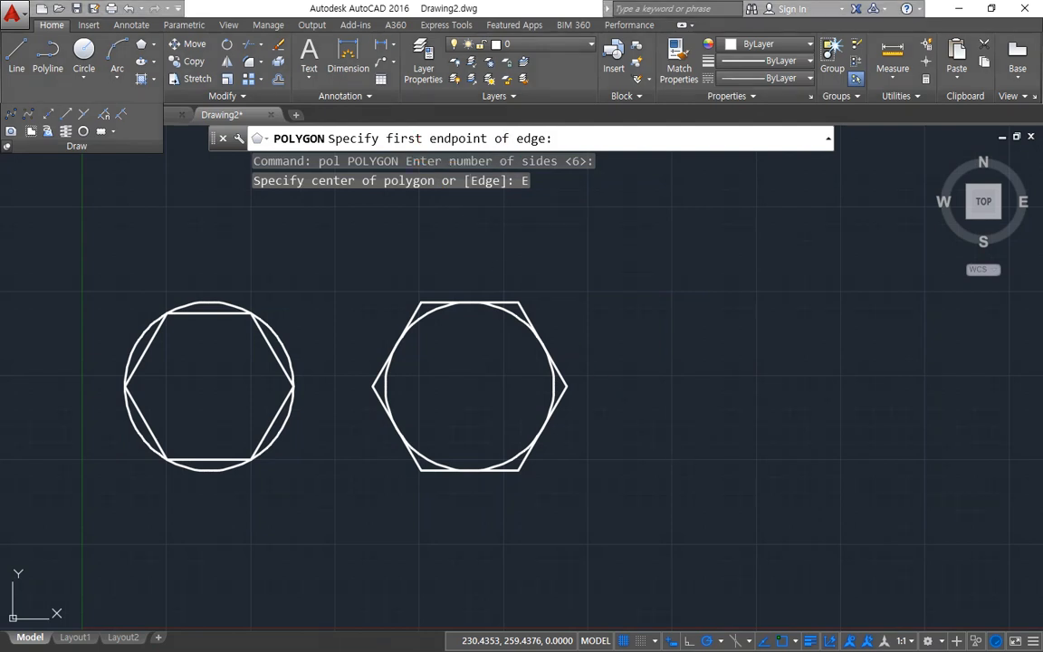
click(715, 470)
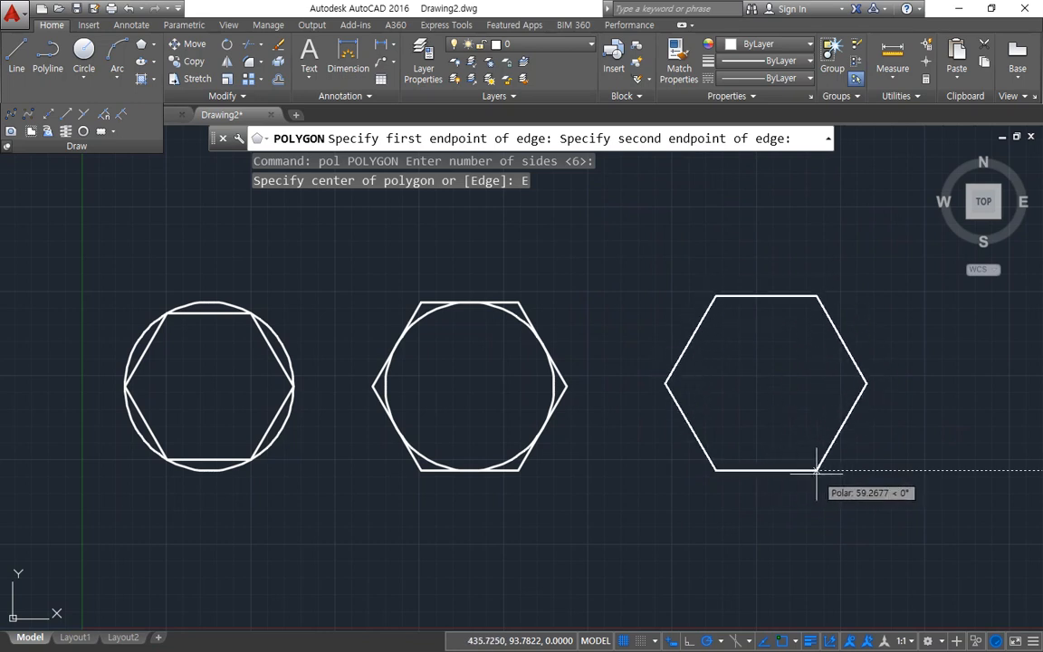
text(50)
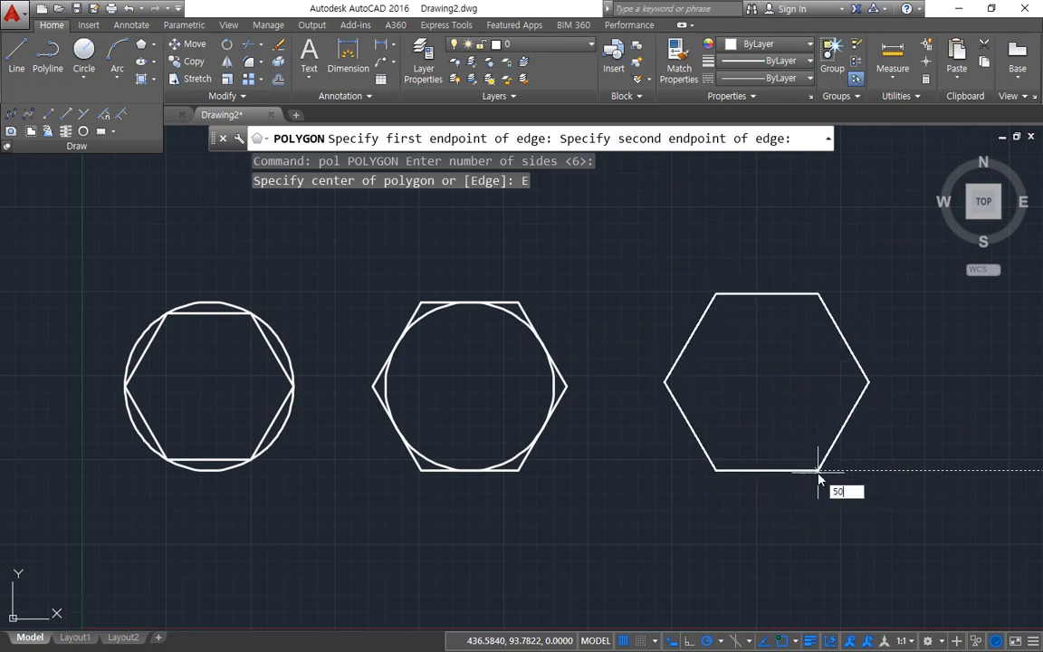
key(Return)
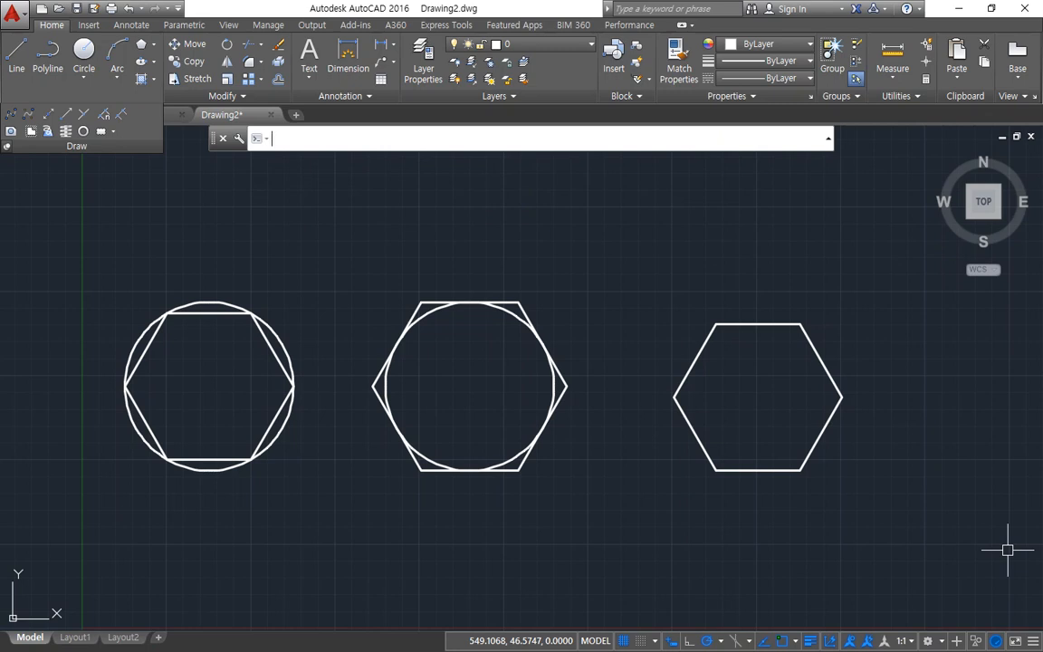
Step: Erase all the circles and hexagons from the drawing
scroll(334, 319, down, 2)
click(773, 284)
click(139, 496)
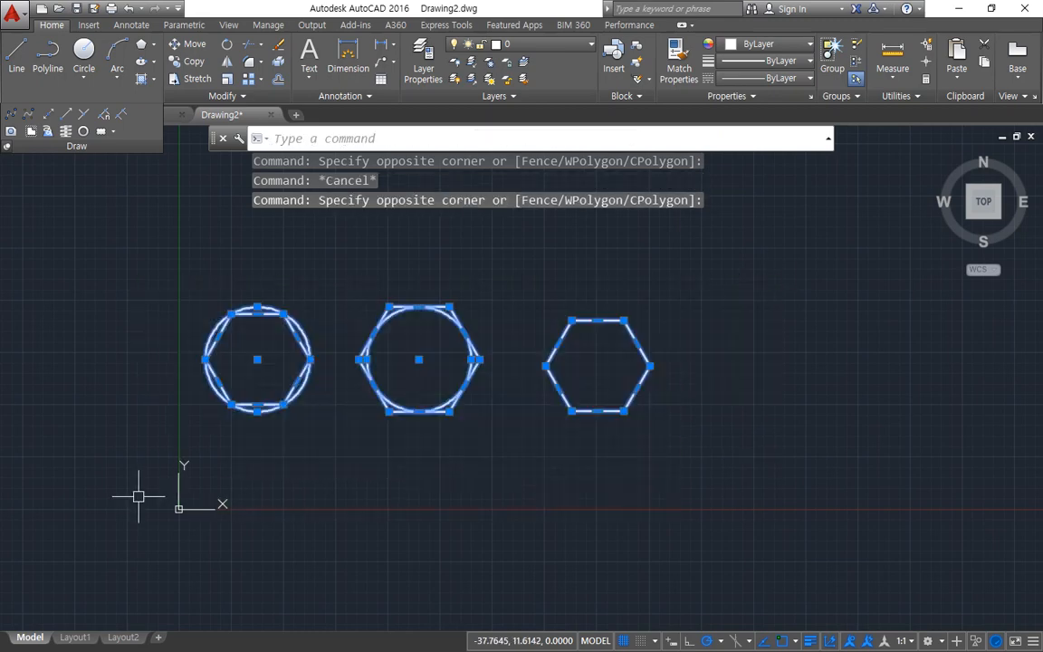
text(e)
key(Return)
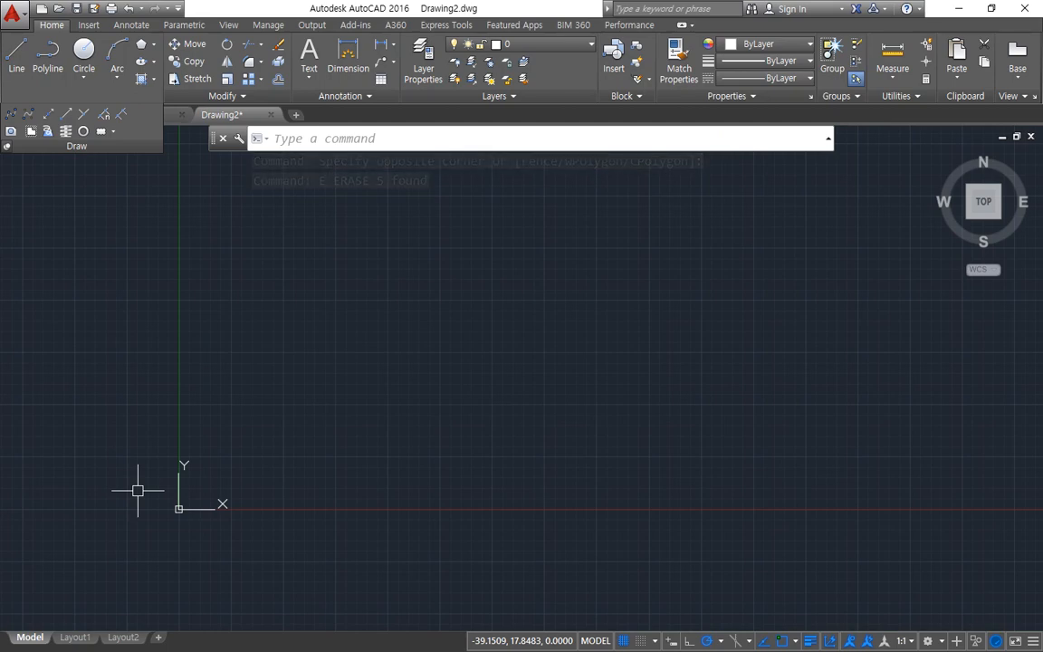
Step: Draw two freehand rectangles side by side, the first from its lower-left corner and the second from its lower-right corner
click(154, 44)
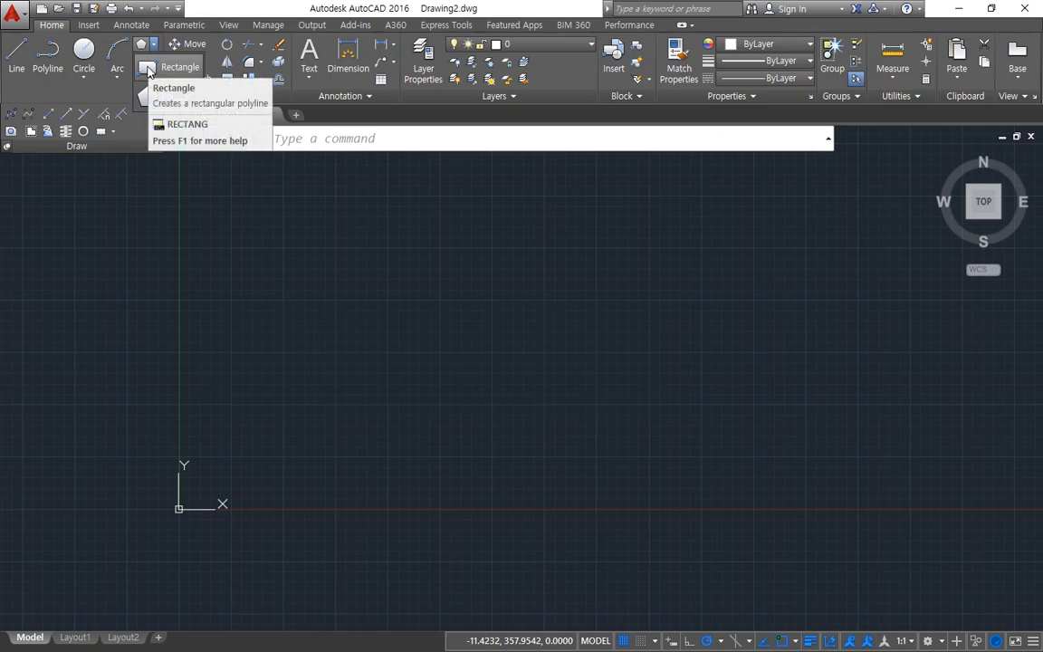
click(149, 71)
click(316, 460)
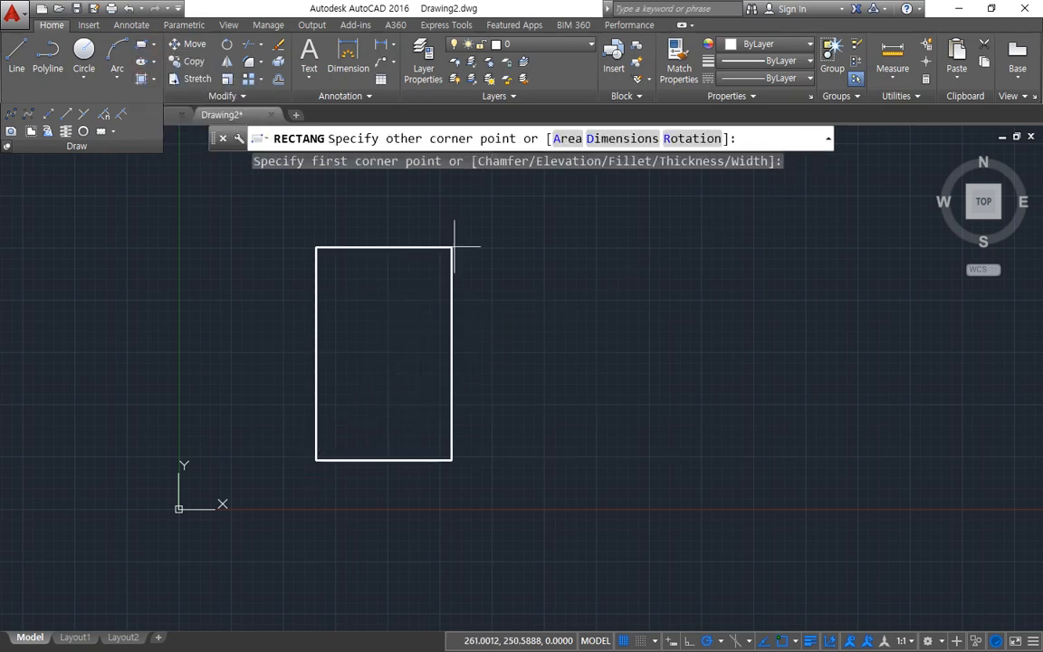
click(490, 239)
key(Return)
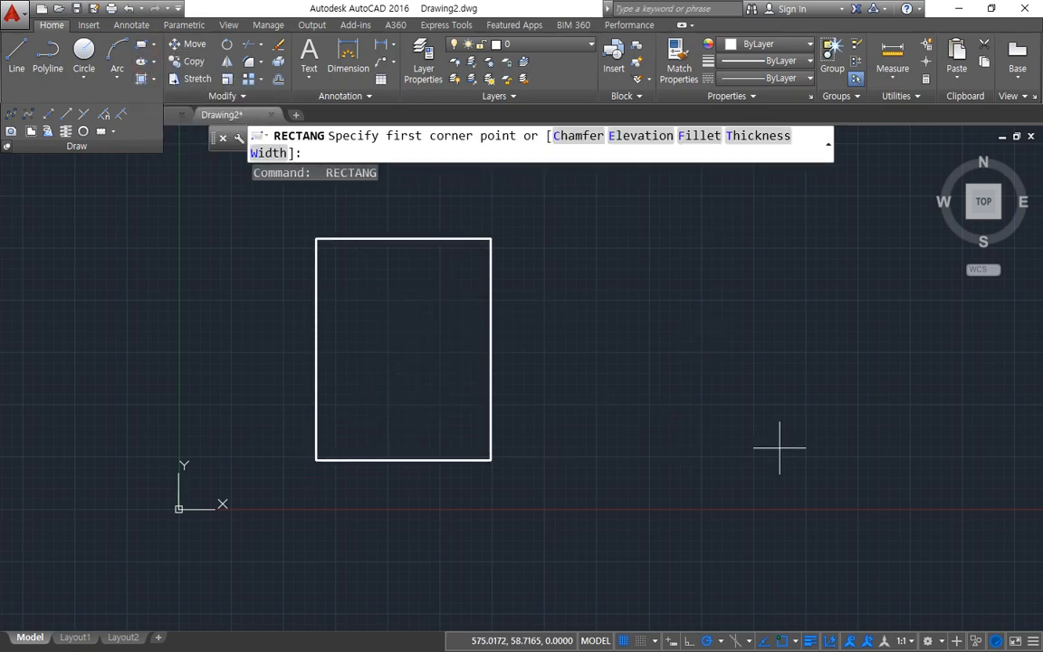
click(722, 392)
click(584, 239)
Step: Draw two more freehand rectangles, one at the far right from its upper-left corner and one below from its upper-right corner
key(Return)
click(770, 245)
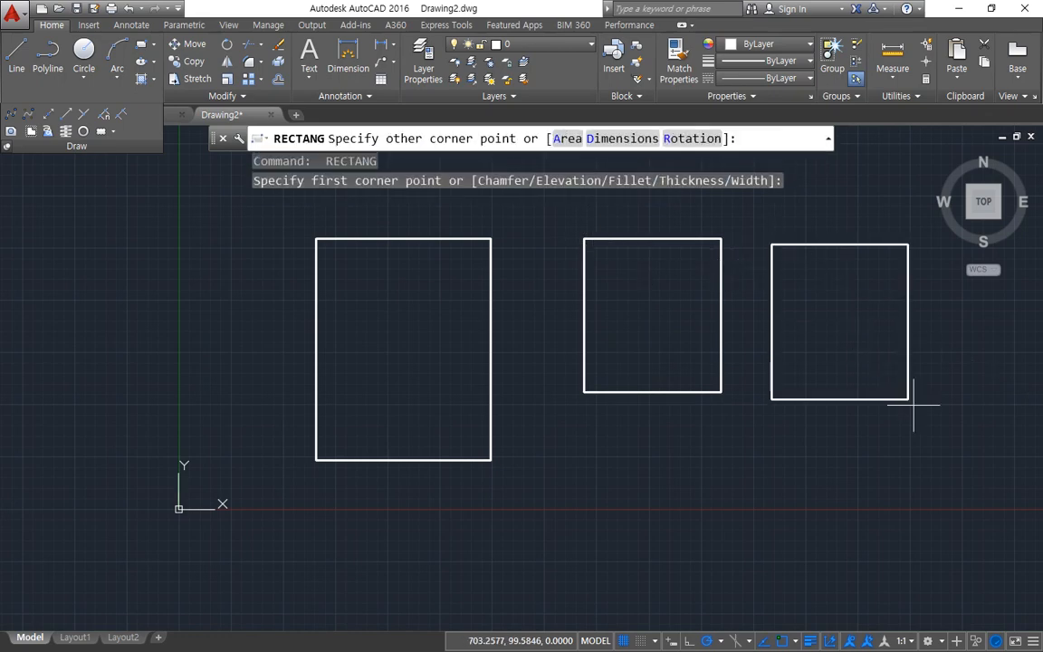
click(936, 423)
key(Return)
click(696, 428)
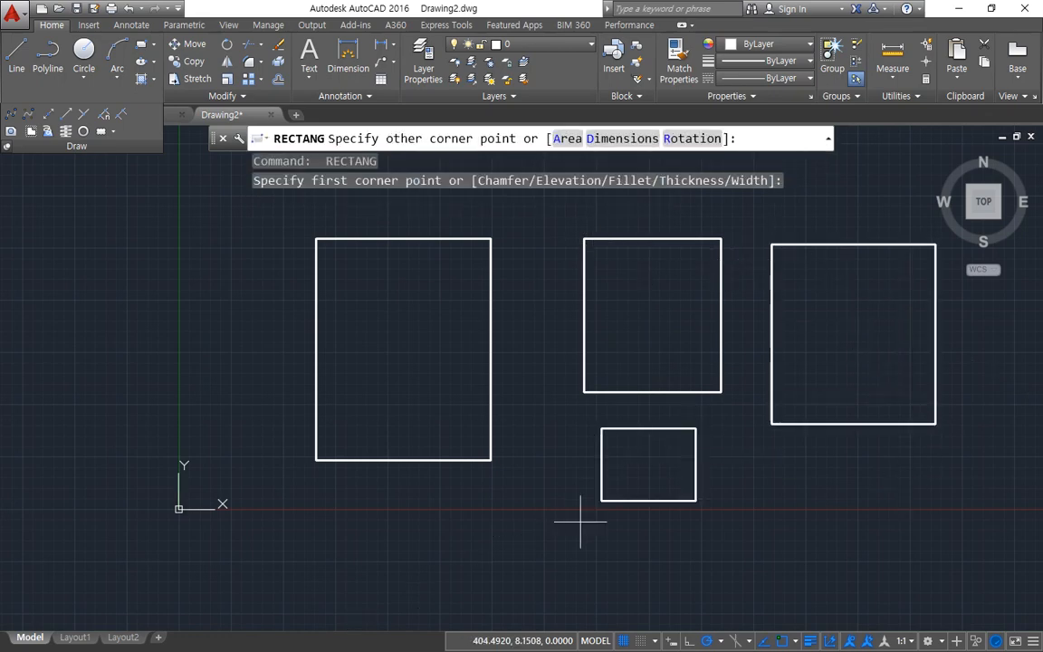
click(522, 583)
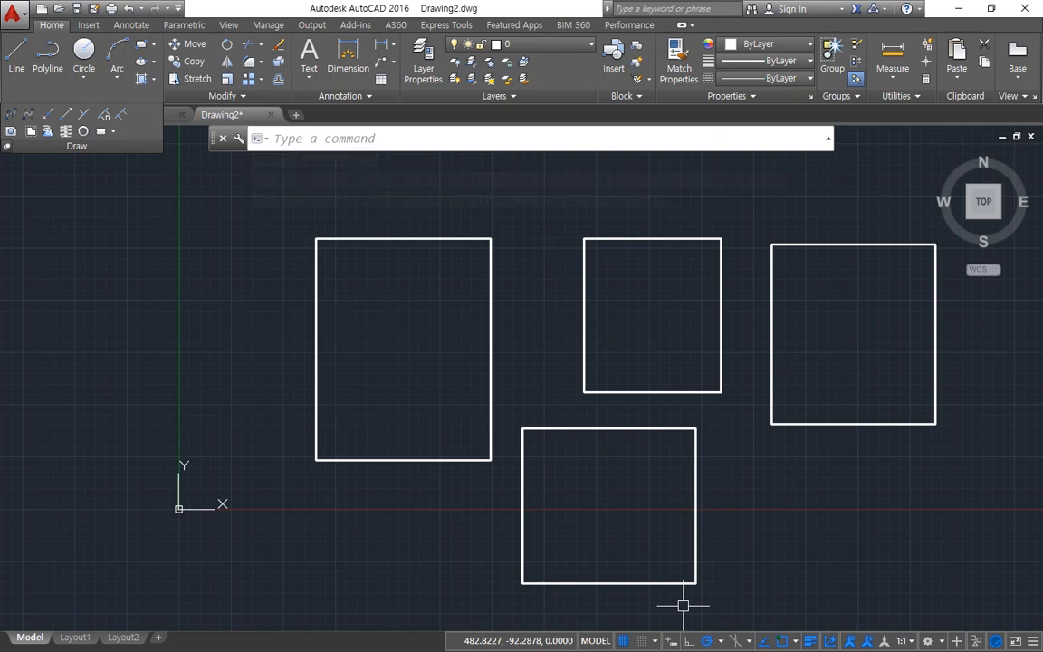
Step: Erase all four rectangles
text(e)
key(Return)
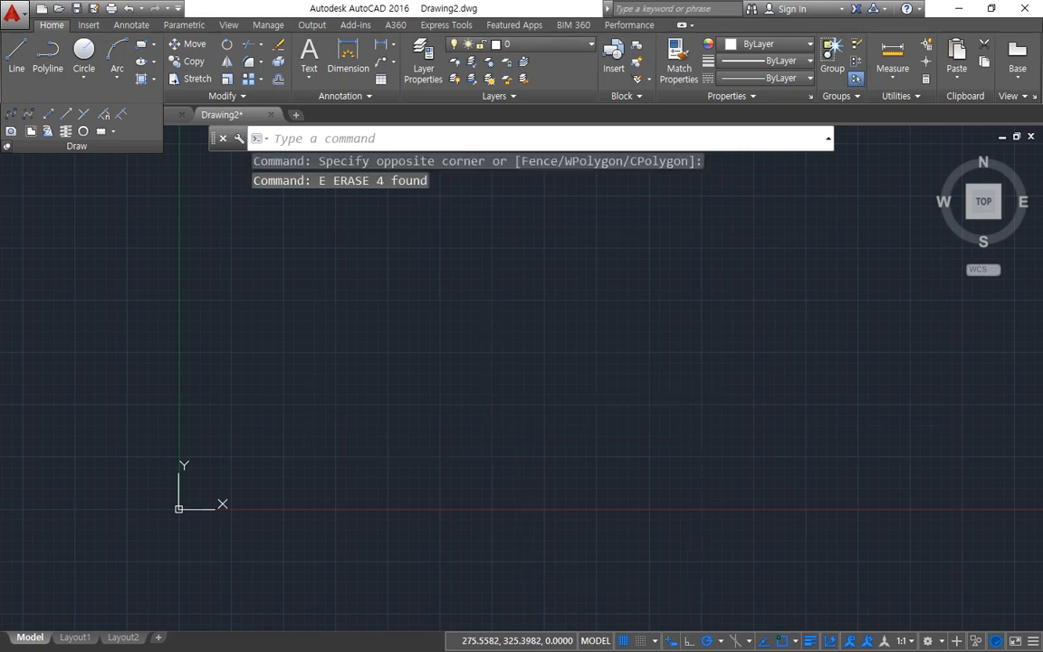
Step: Draw a rectangle 420 wide and 297 high, with its lower-left corner up and to the right of the origin
text(rec)
key(Return)
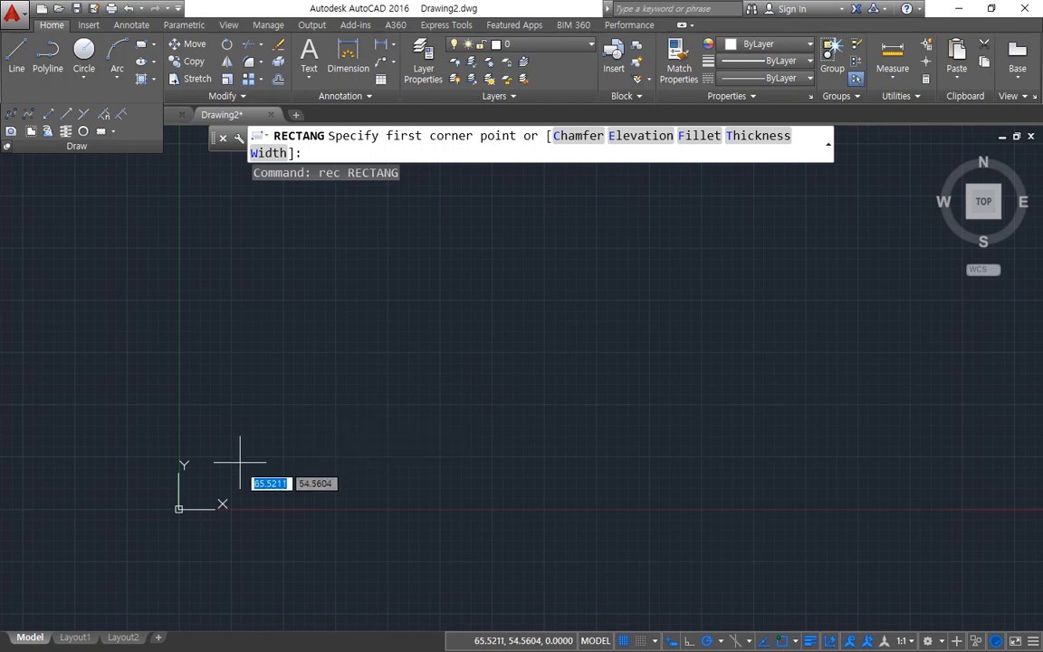
click(327, 427)
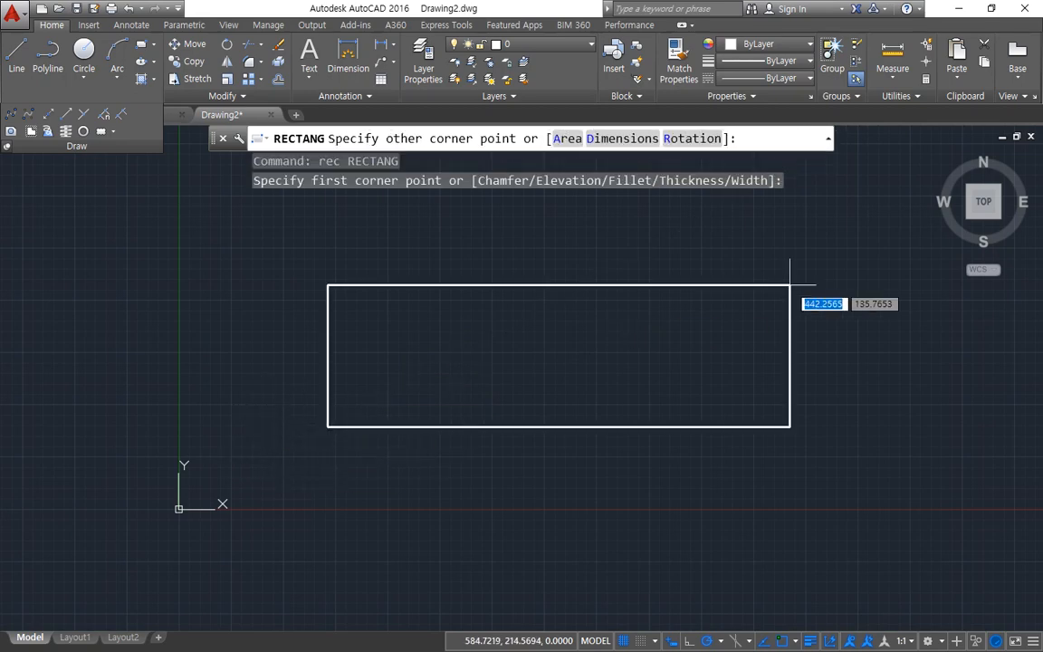
text(420)
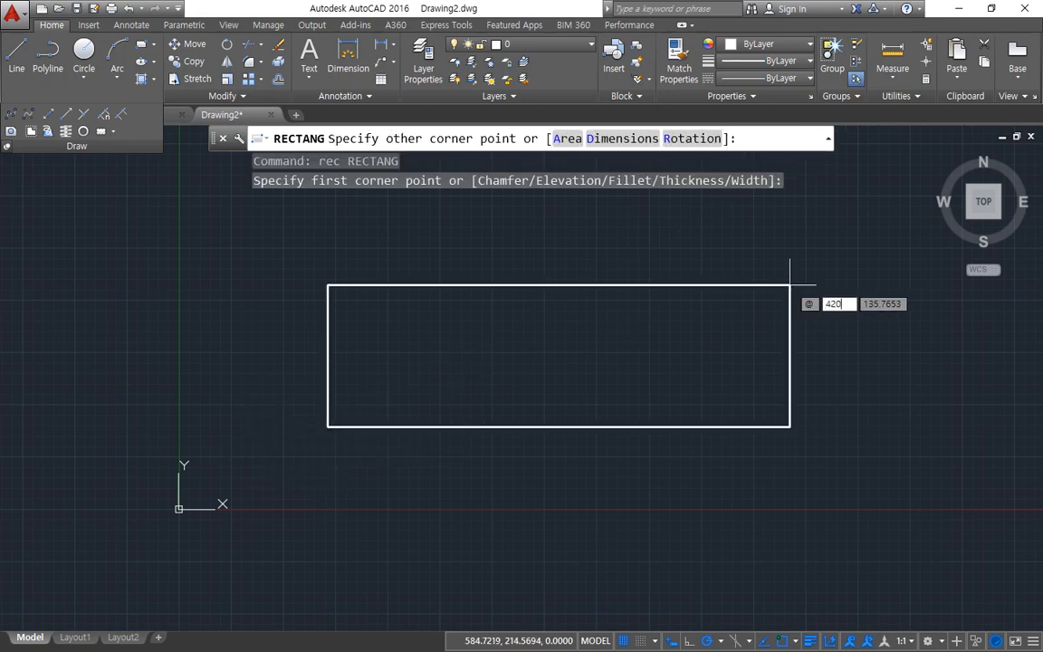
key(Tab)
text(29)
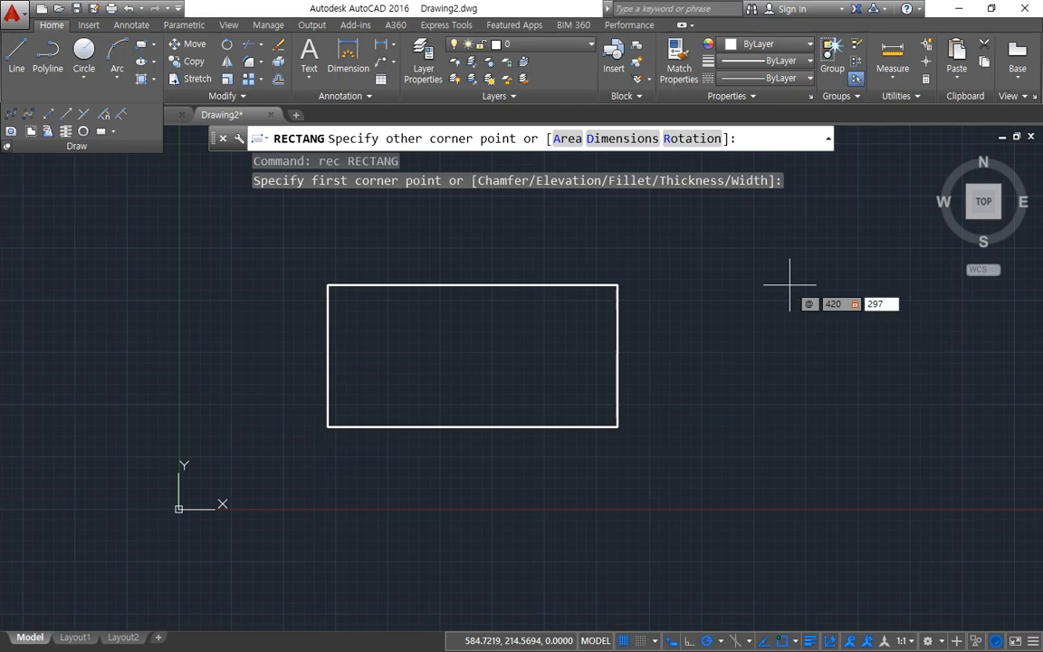
key(Return)
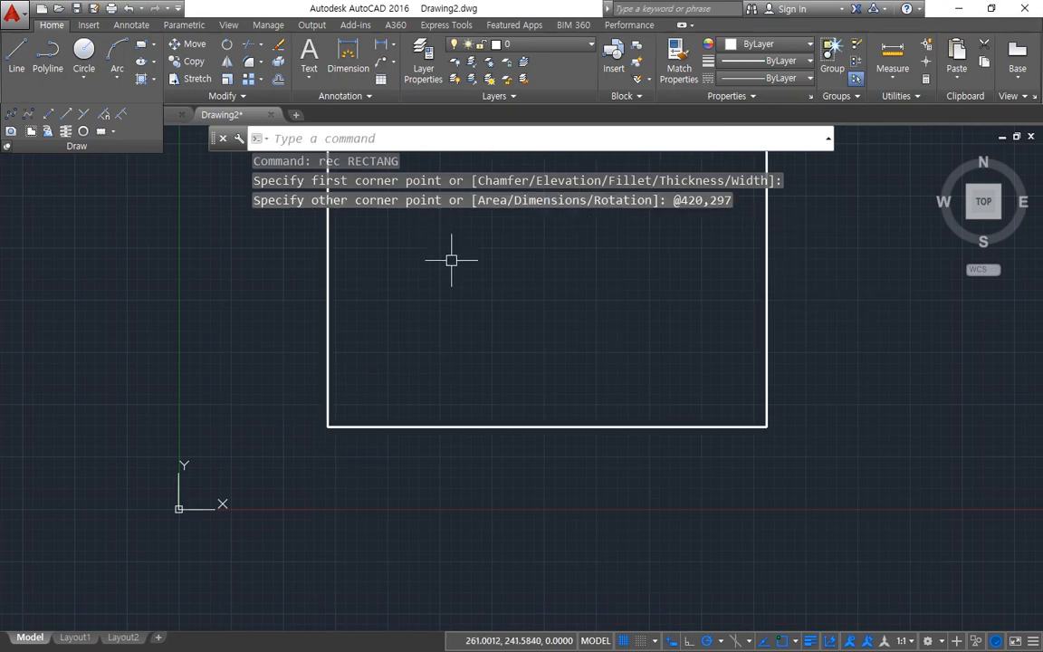
Step: Offset the 420 by 297 rectangle inward by 10 and end the Offset command
middle_drag(447, 285, 395, 431)
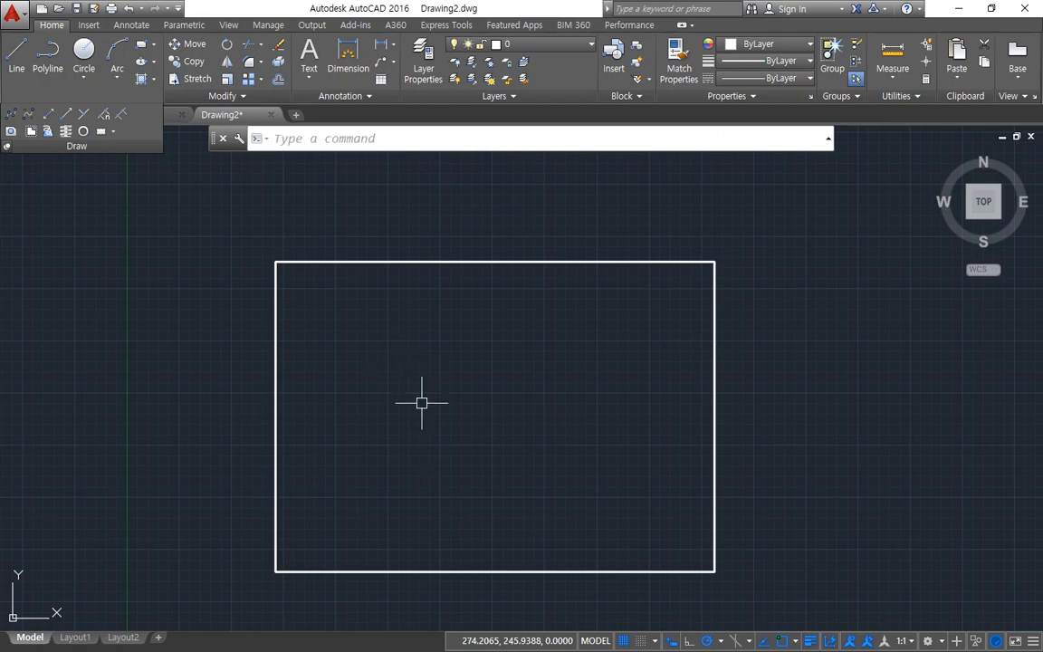
text(o)
key(Return)
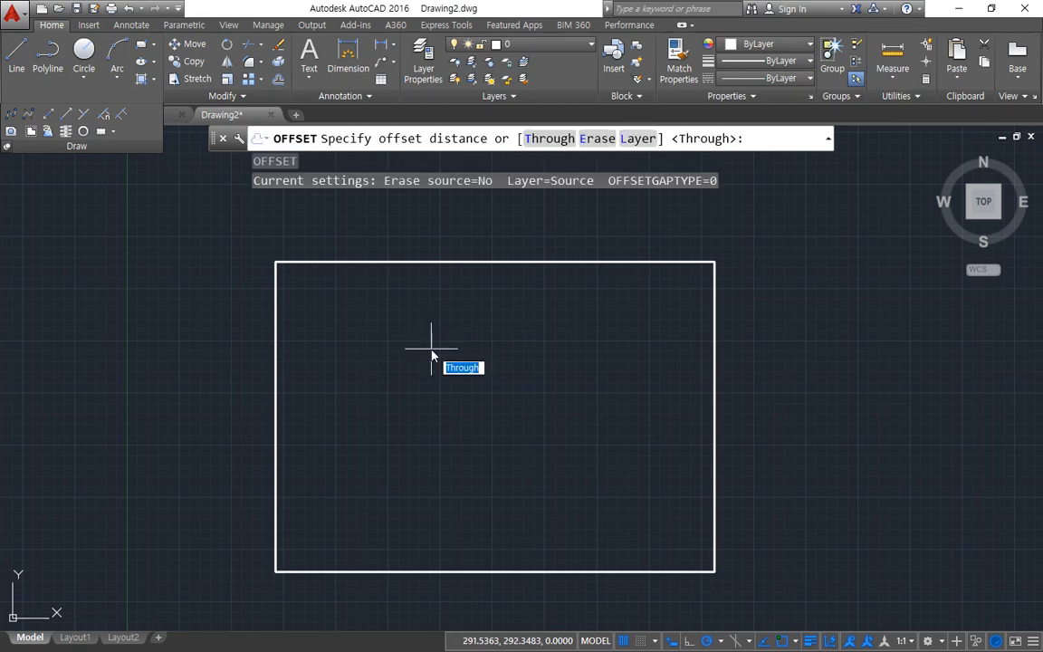
text(10)
key(Return)
click(443, 262)
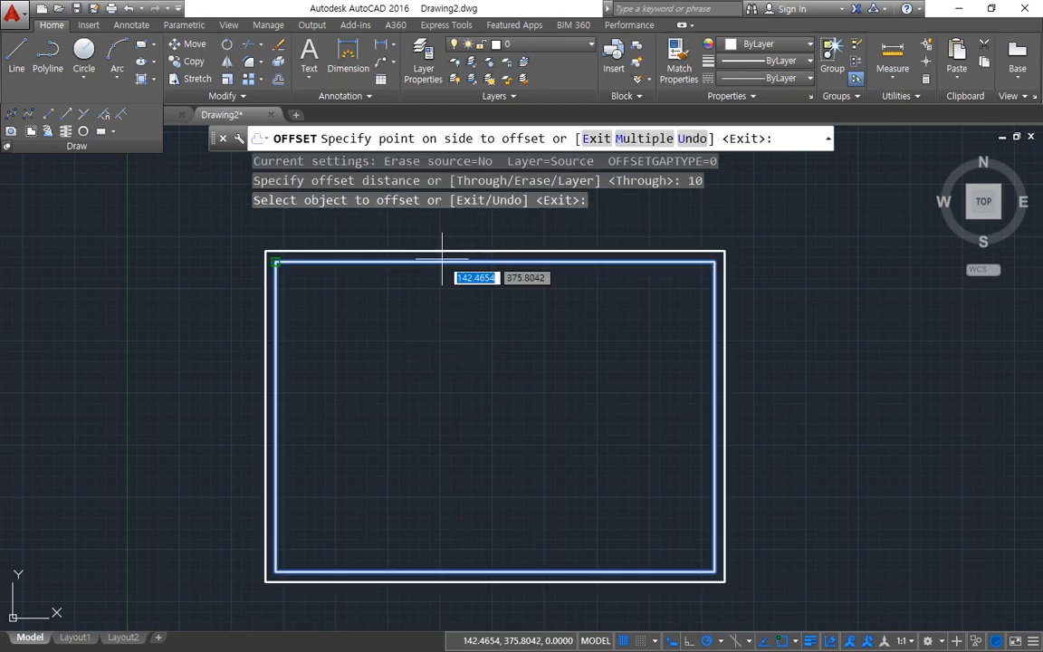
click(455, 383)
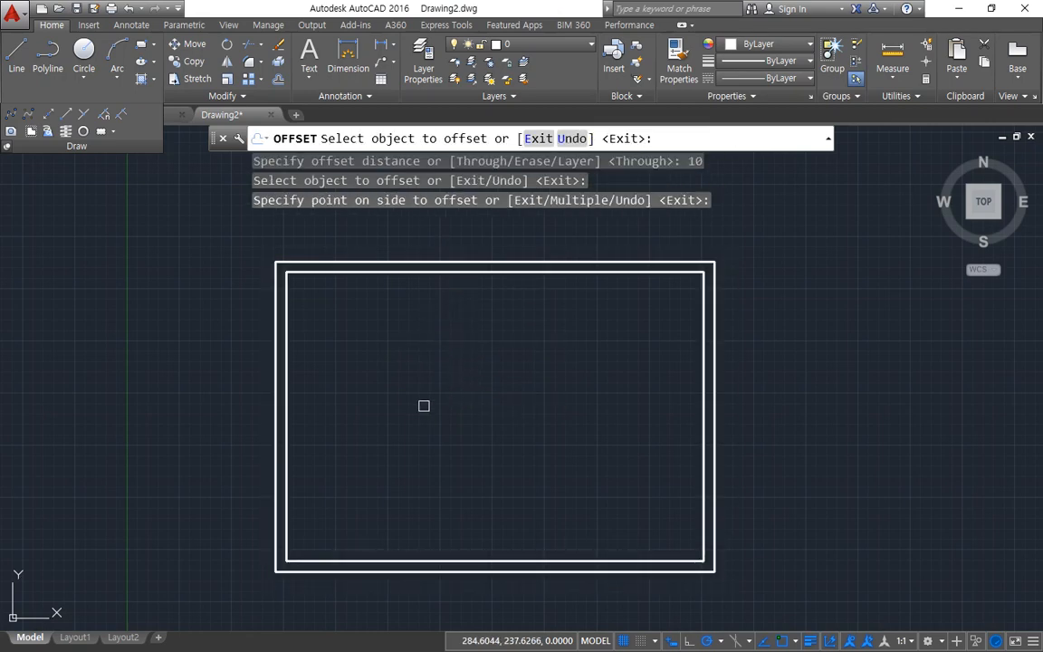
key(Return)
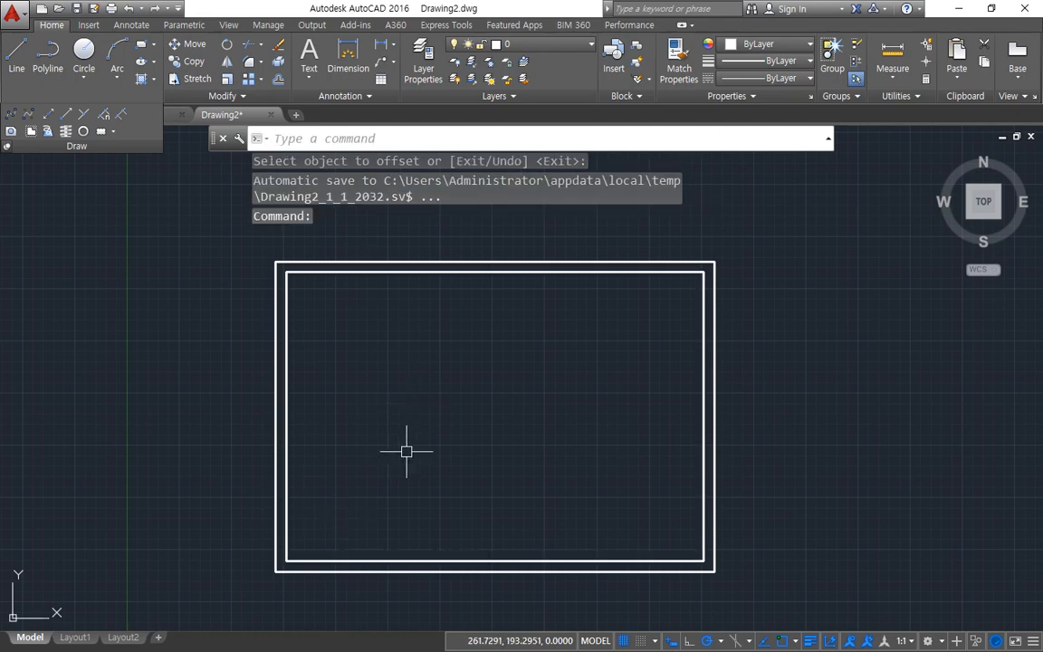
mouse_move(495, 276)
mouse_down()
mouse_move(484, 275)
mouse_move(490, 283)
mouse_up()
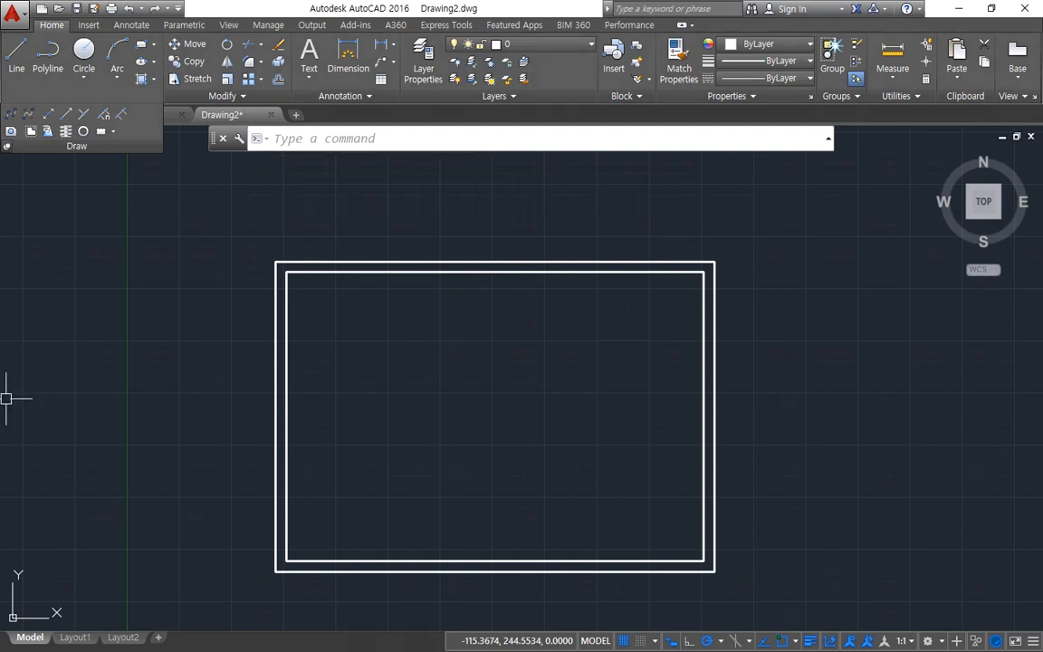
Step: Switch to the Notepad class notes and start a line beneath the A4 paper size with "도면 테두리"
key(alt+Tab)
scroll(765, 414, up, 9)
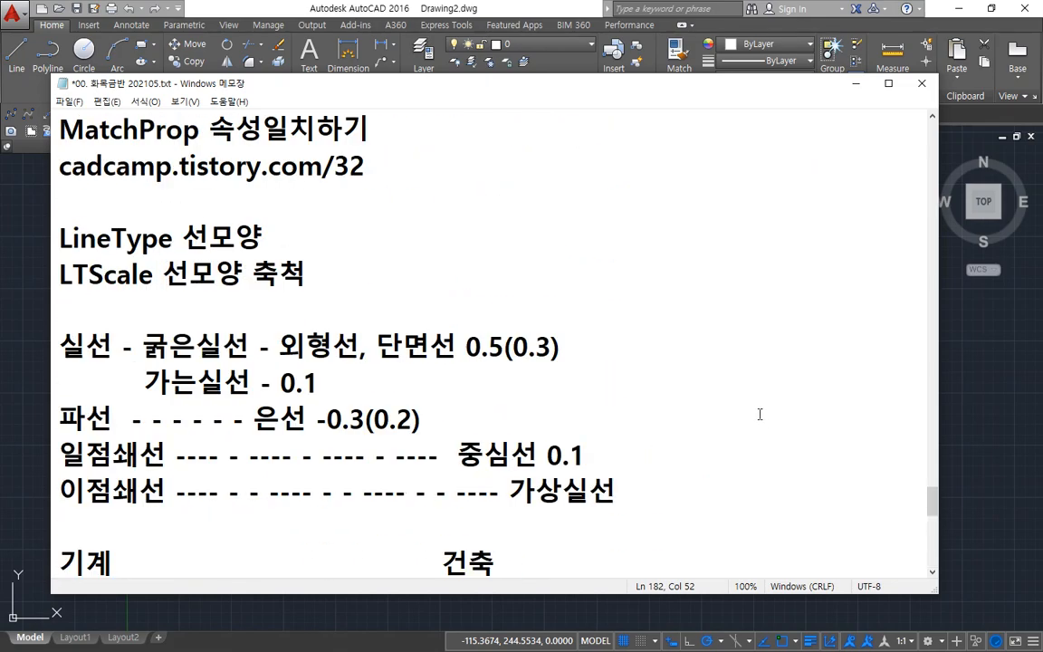
scroll(765, 417, up, 8)
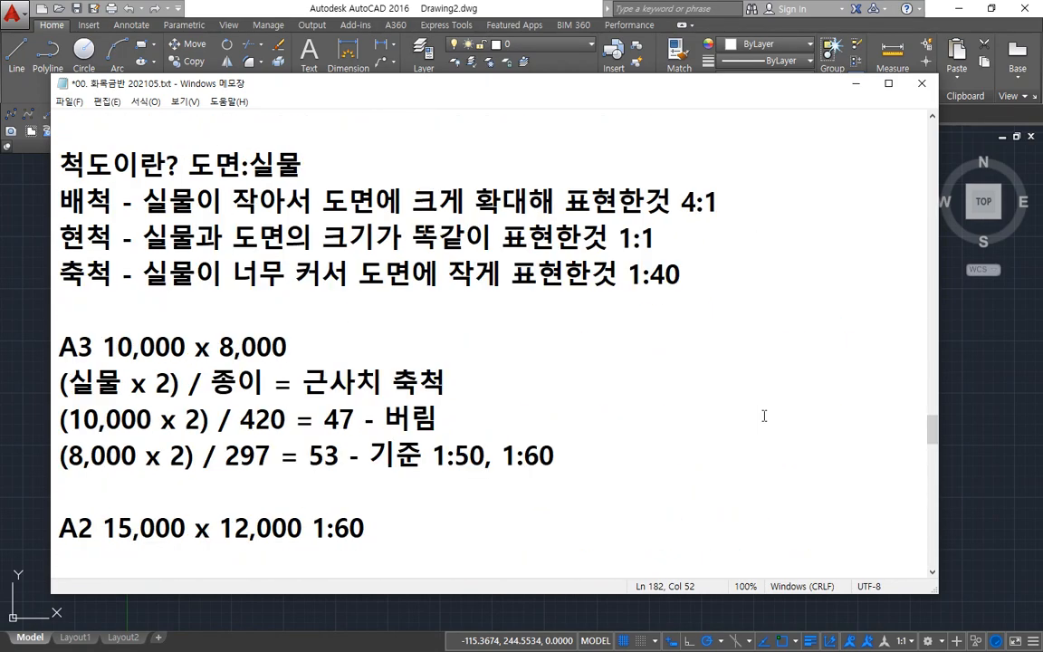
scroll(729, 417, up, 2)
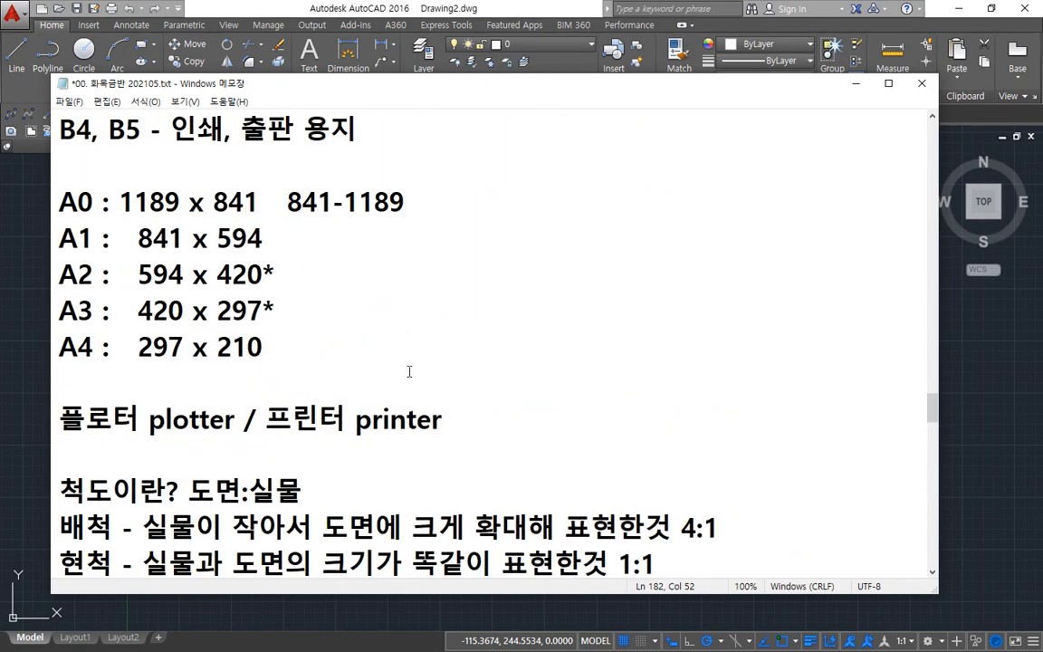
click(448, 374)
key(Return)
text(xp)
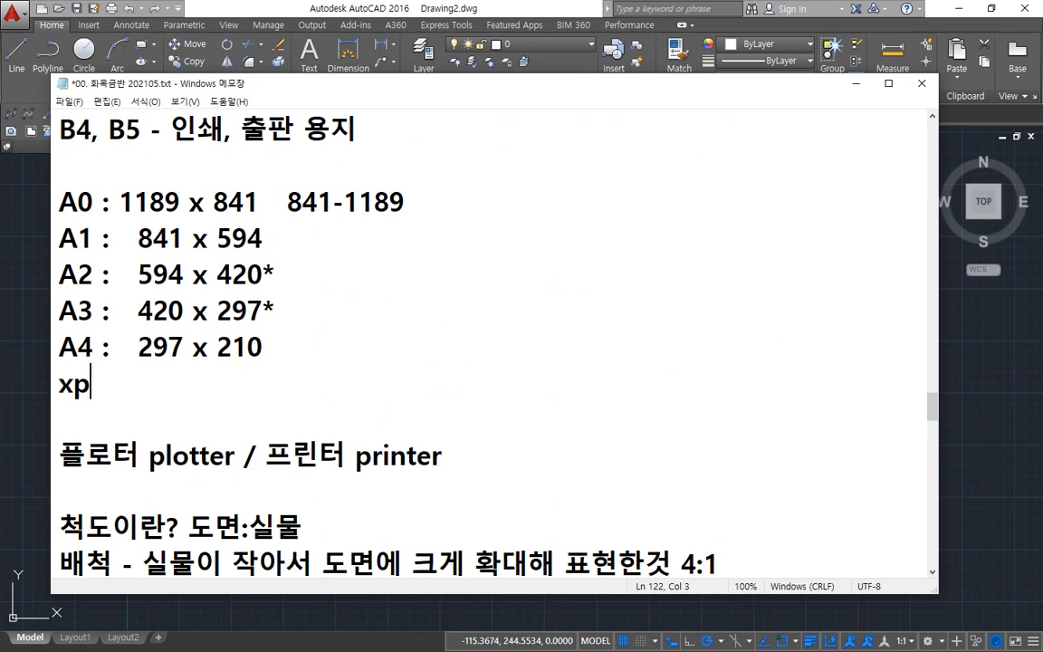
key(BackSpace)
key(BackSpace)
key(Hangul)
text(도면 테두리)
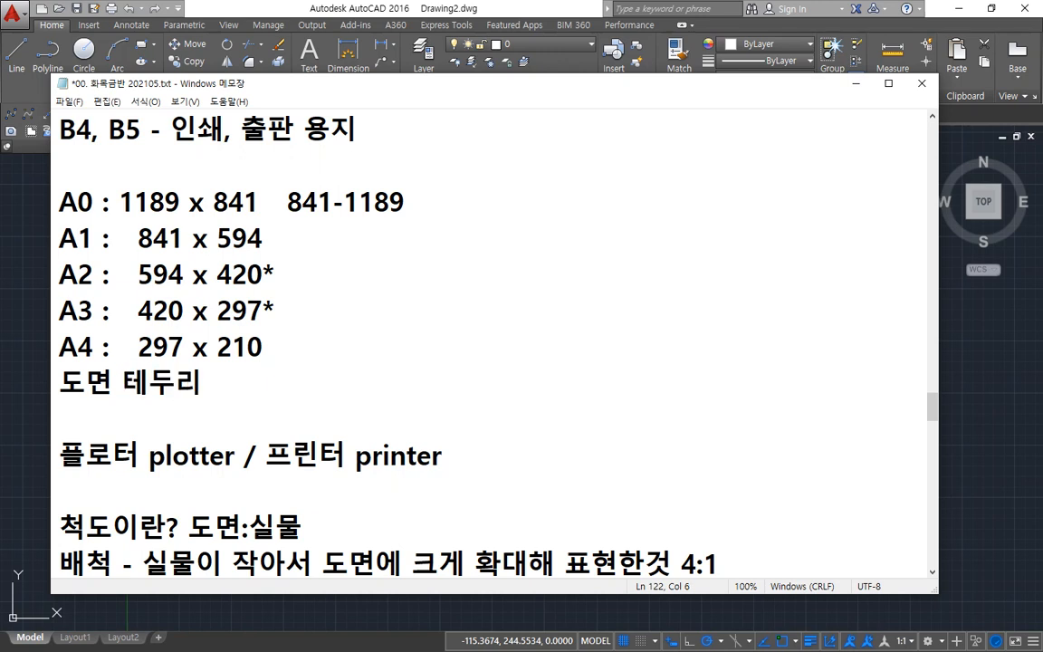
text( : 10mm 단 )
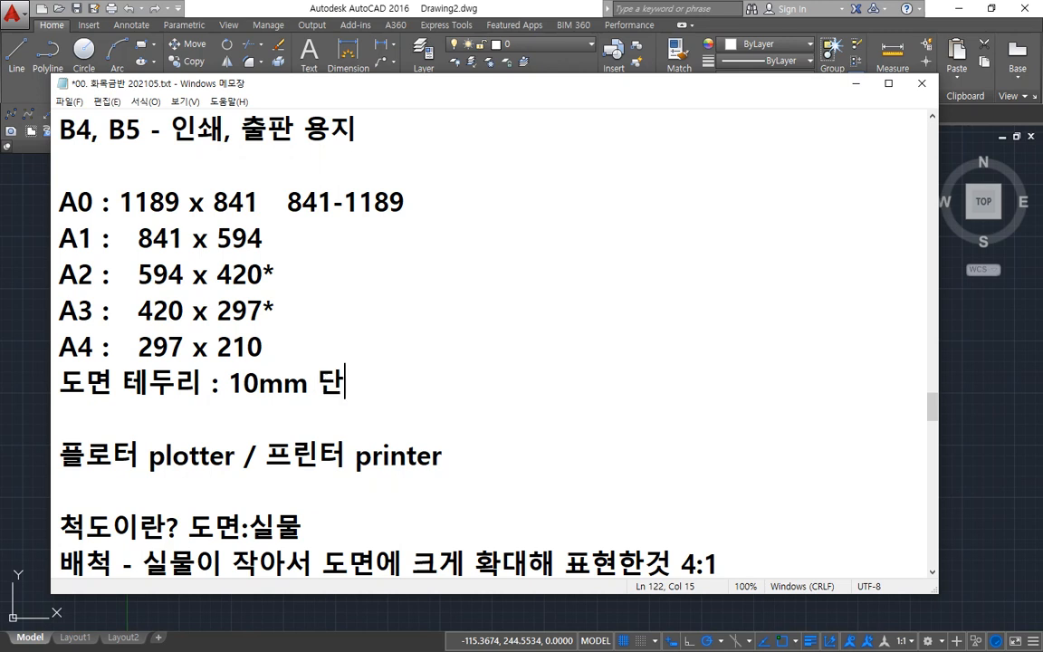
text(A1,)
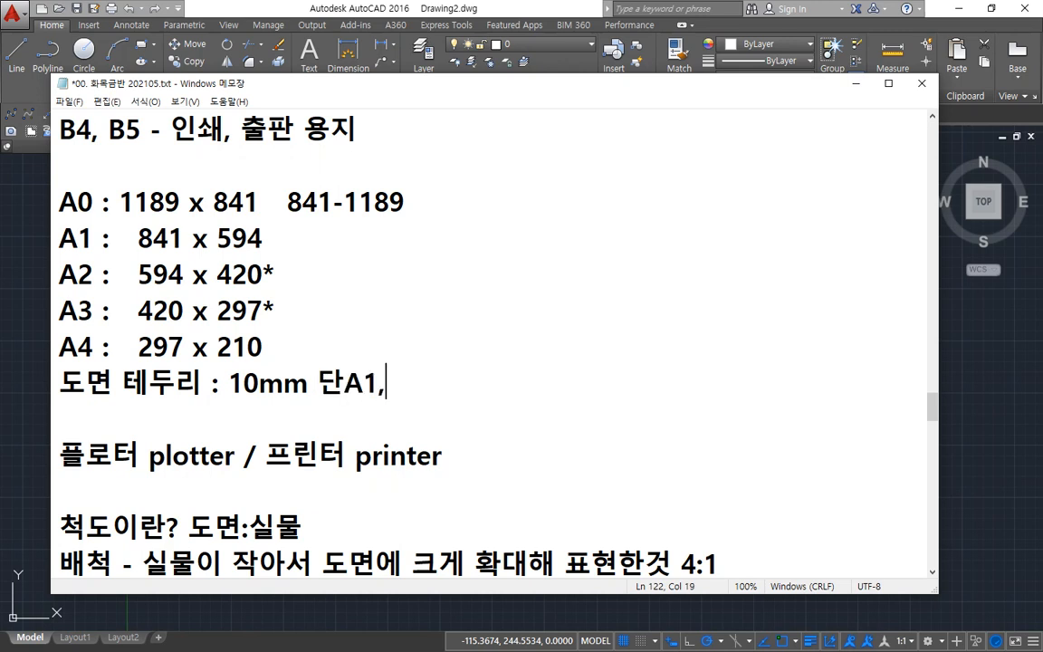
text(A0는 )
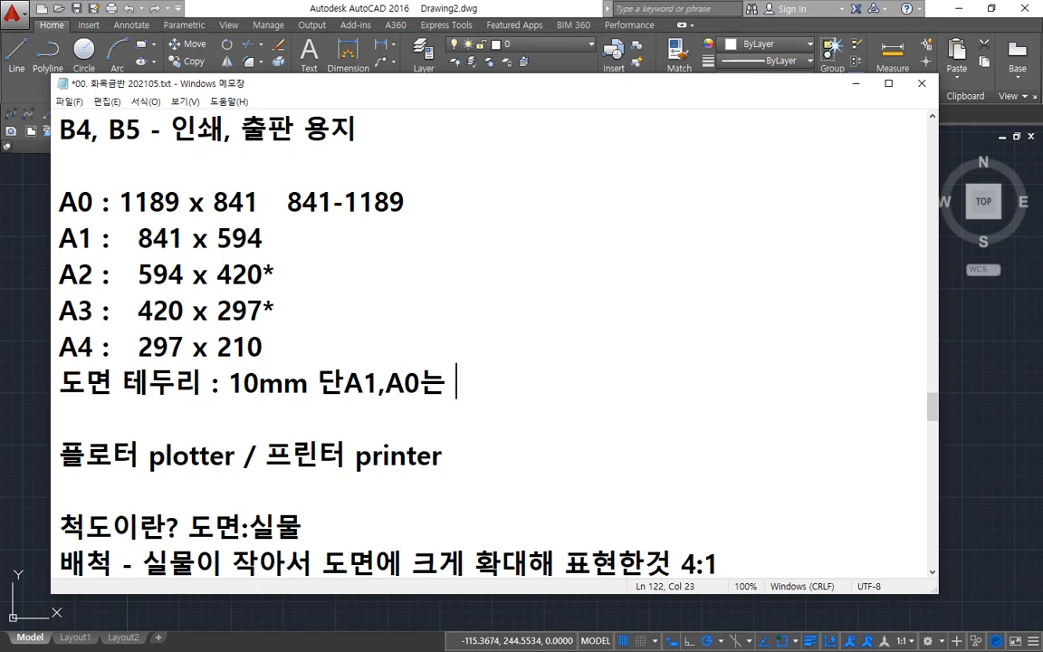
text(20mm)
Step: Complete the border note so that it reads "도면 테두리 : 10mm 단 A1,A0는 20mm"
key(Left)
key(Left)
key(Left)
key(Left)
key(Left)
key(Left)
key(Left)
key(Left)
key(Left)
key(Left)
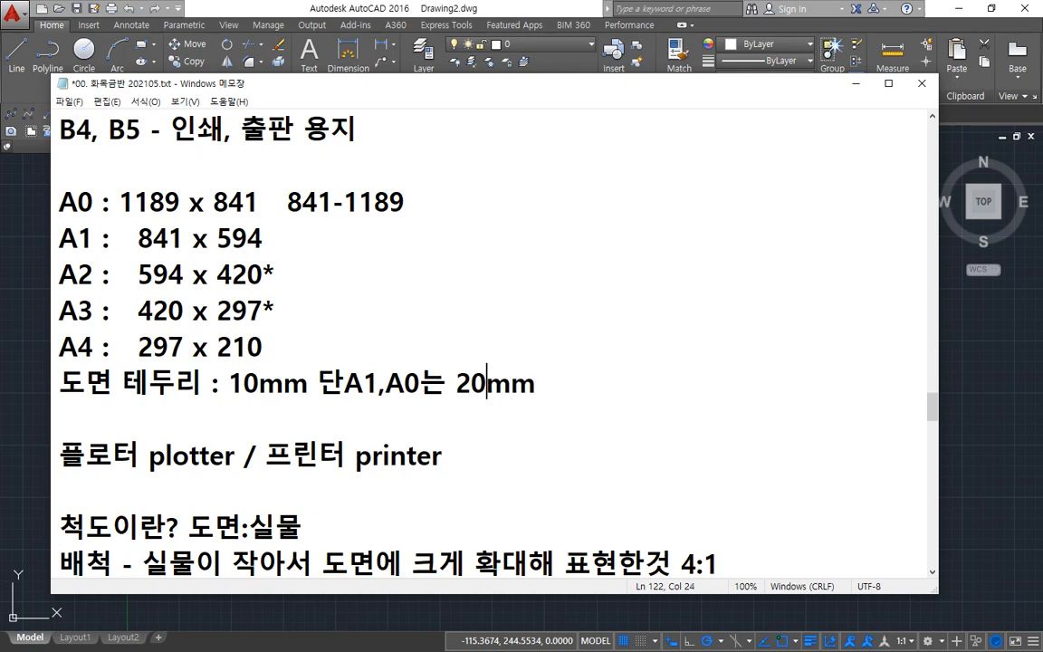
key(End)
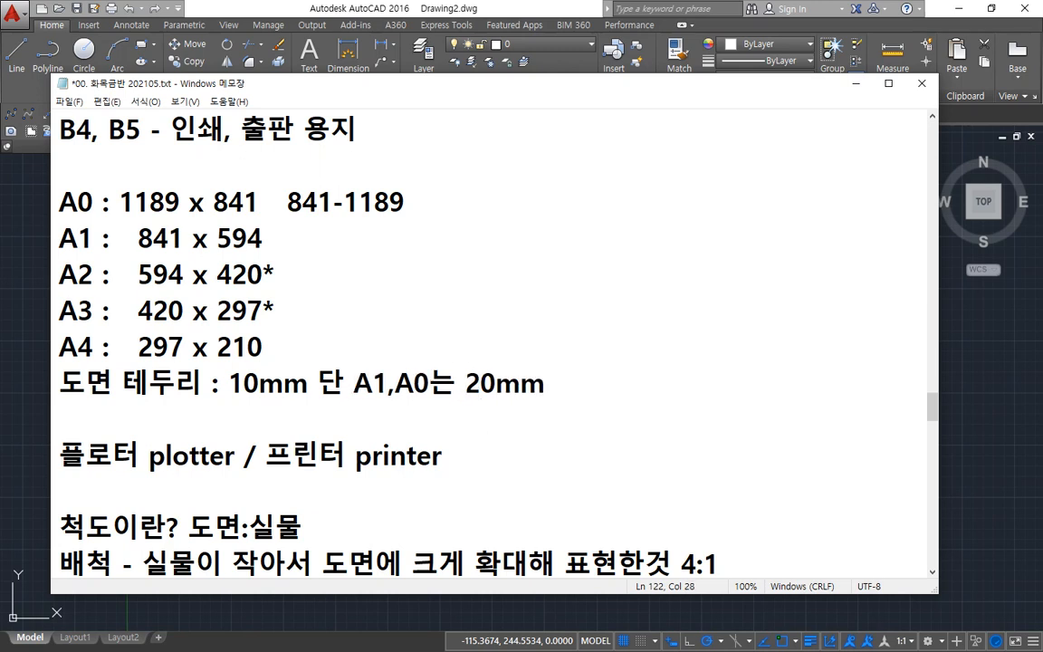
Step: Start a new line beneath the border note in the class notes with "도면을 제본할 시"
key(Return)
text(ㅈ[)
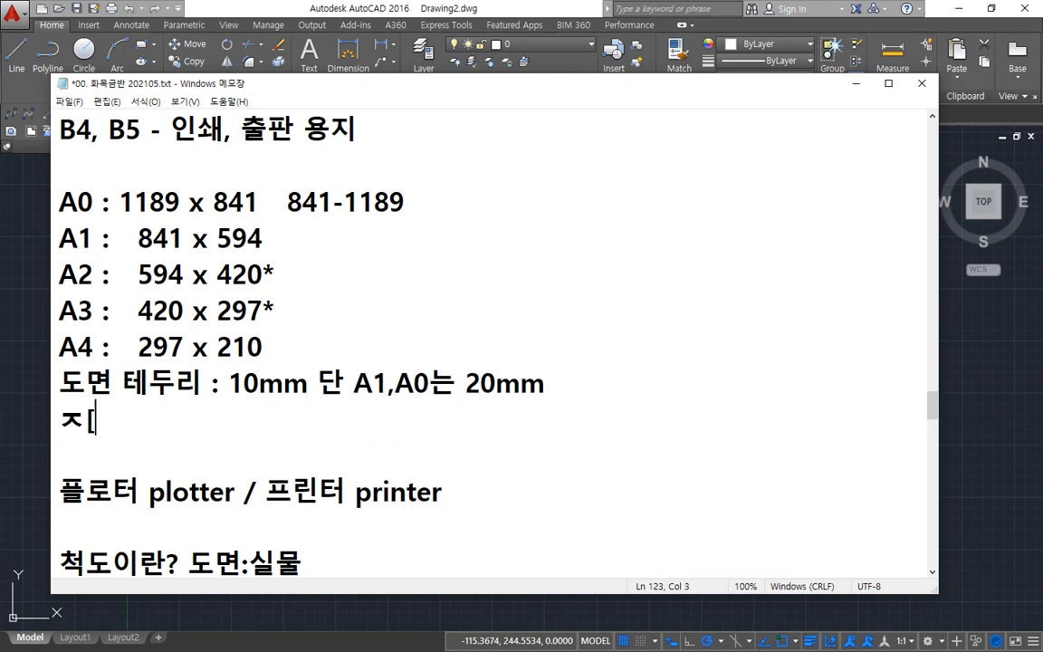
key(BackSpace)
key(BackSpace)
text(도면을 제)
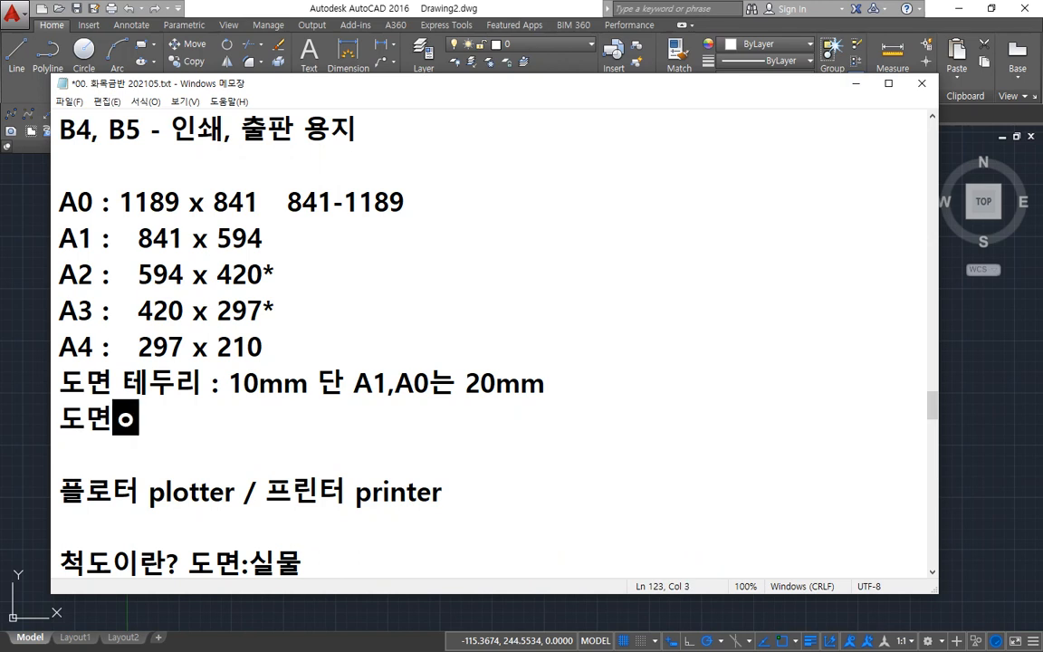
text(본할 시)
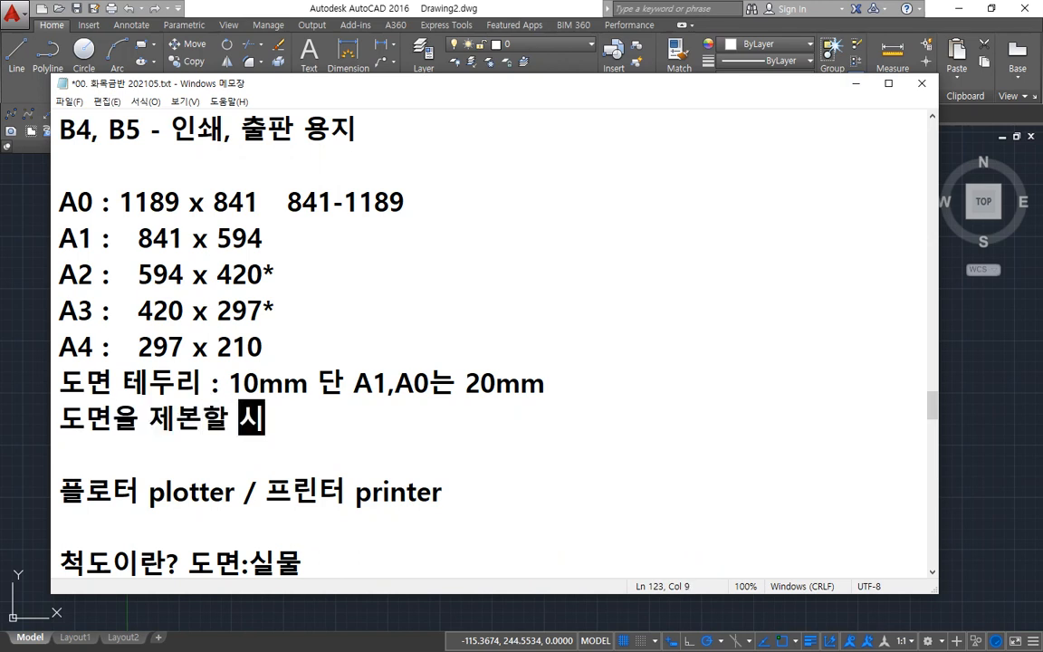
text(외)
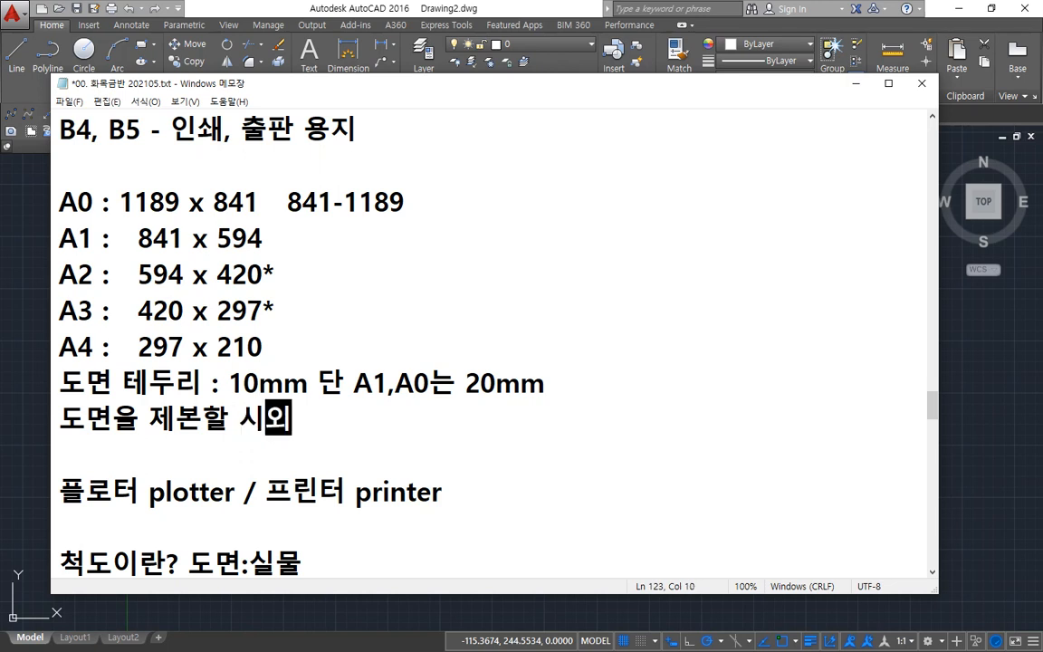
Step: Complete the binding note so that it reads "도면을 제본할 시 왼쪽 여백을 25mm로 함"
key(BackSpace)
key(BackSpace)
key(BackSpace)
text(ㅇ)
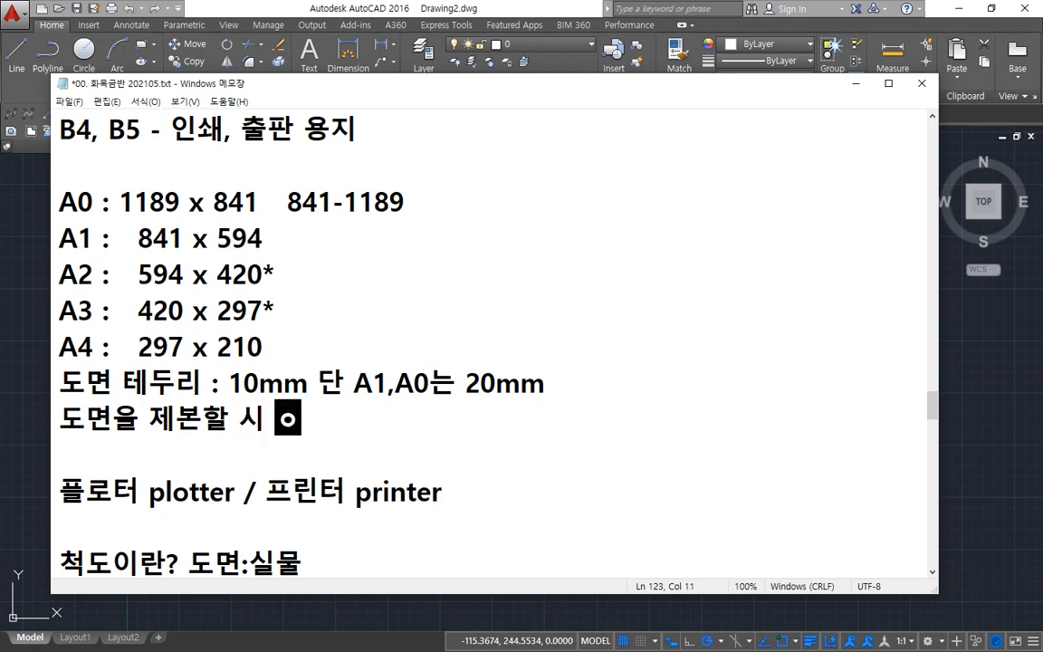
text(왼쪽 ㅇ)
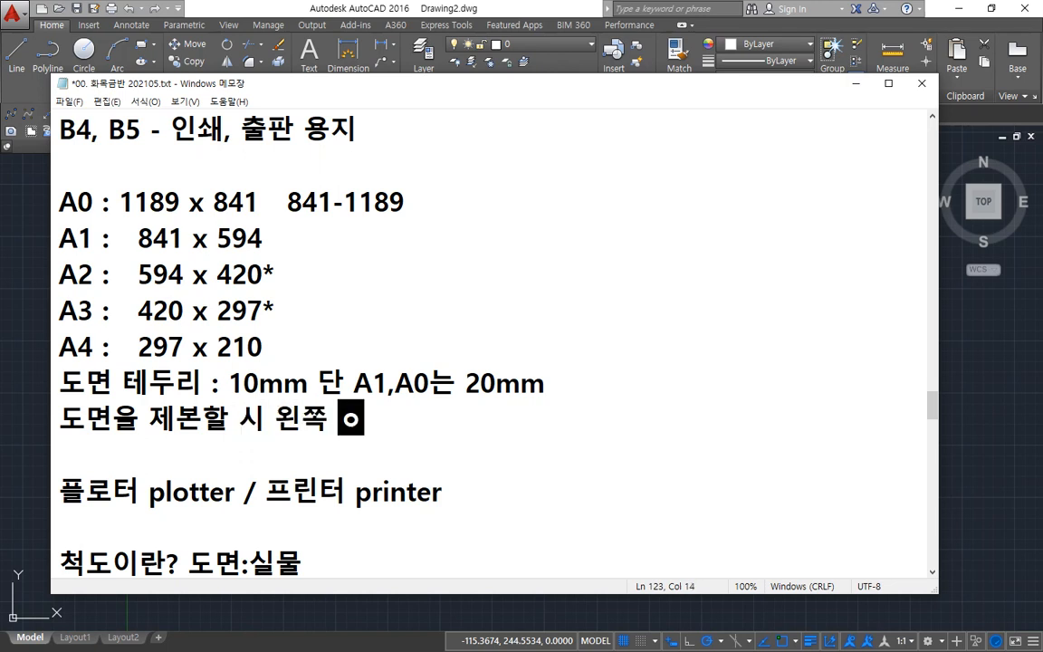
text(여백을 25)
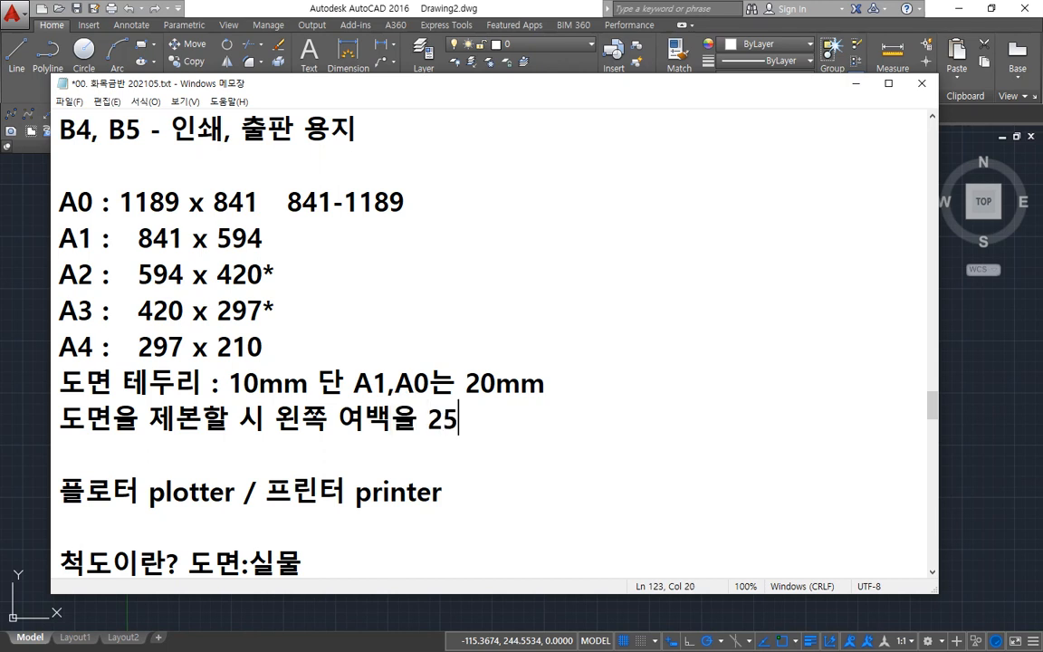
text(ㅡㅡ)
text(mm로 함)
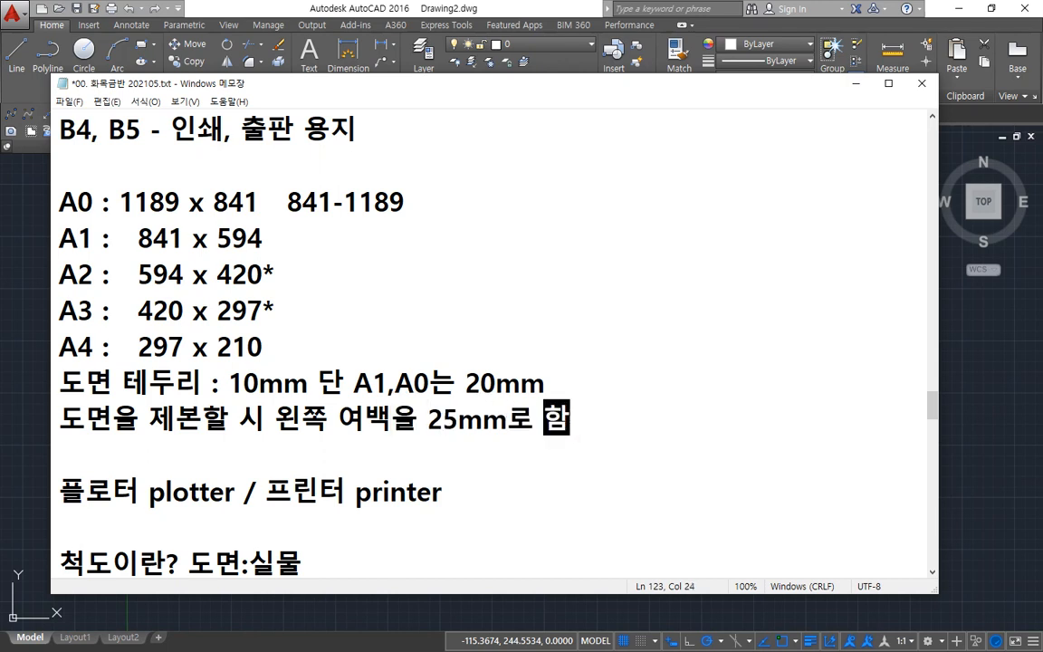
key(Hangul)
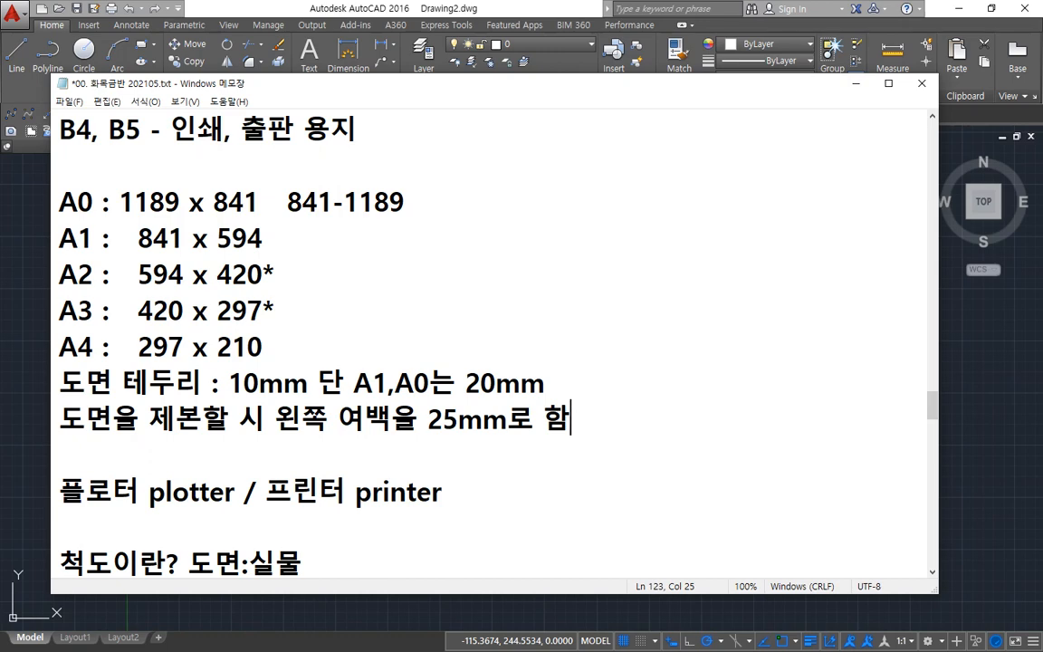
Step: Switch to AutoCAD and stretch the left edge of the inner rectangle 15 inward, then clear the selection
click(391, 7)
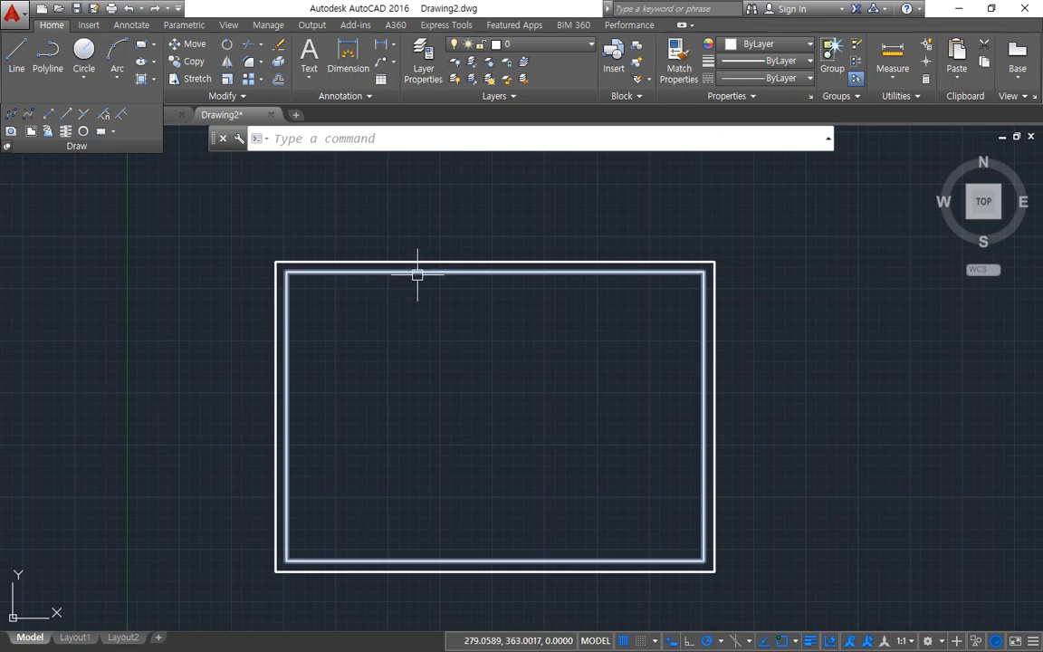
scroll(417, 272, up, 2)
click(417, 271)
scroll(416, 342, down, 2)
middle_drag(418, 351, 389, 316)
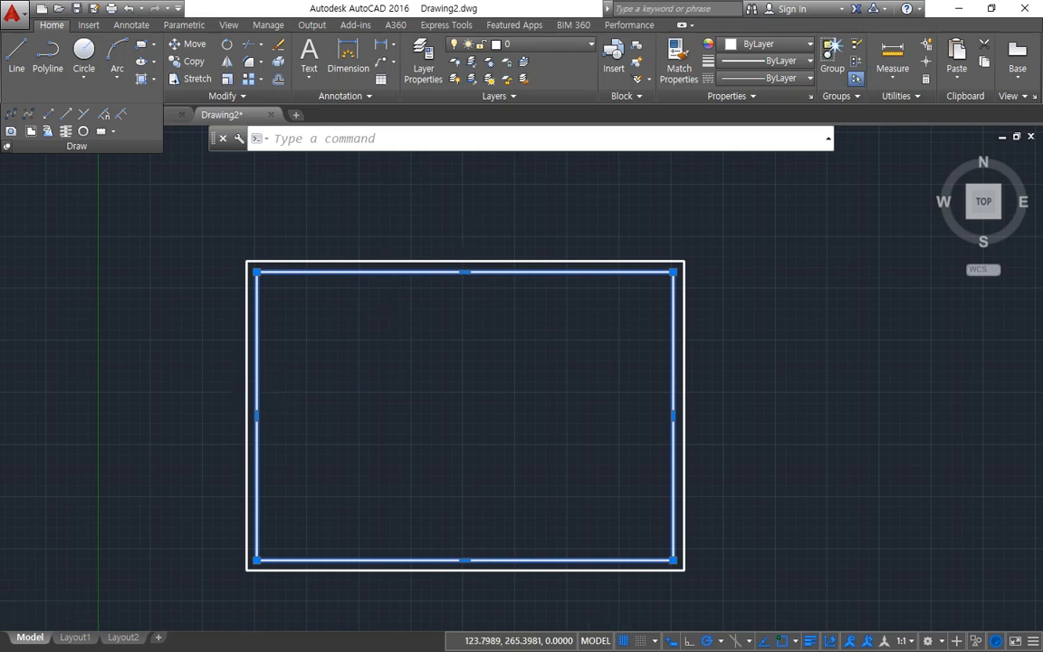
scroll(289, 443, up, 4)
click(285, 456)
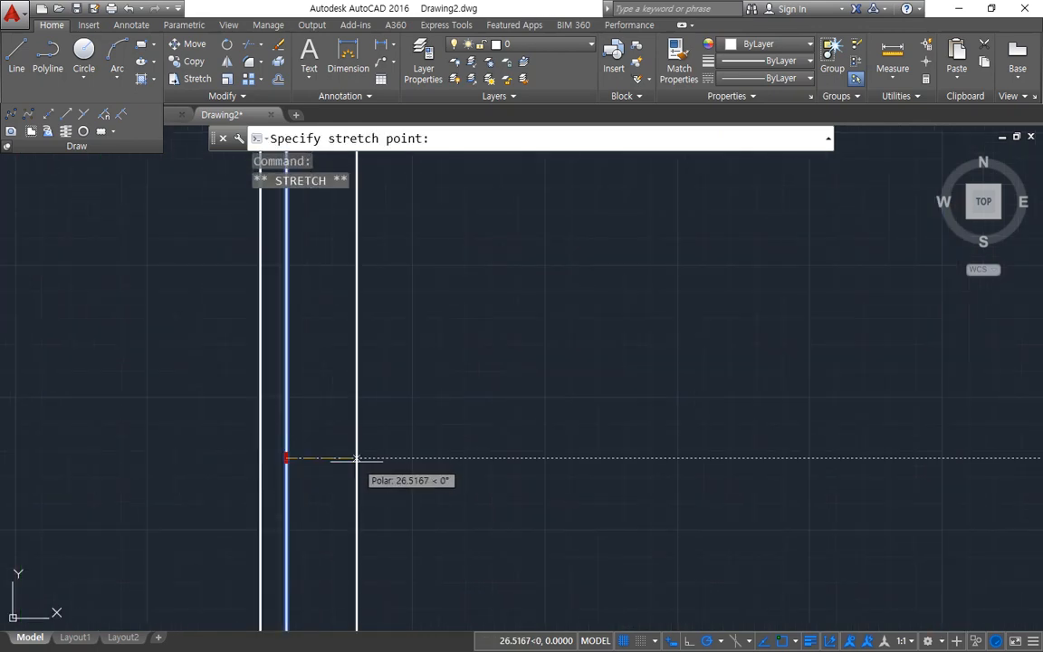
text(15)
key(Return)
scroll(361, 463, down, 4)
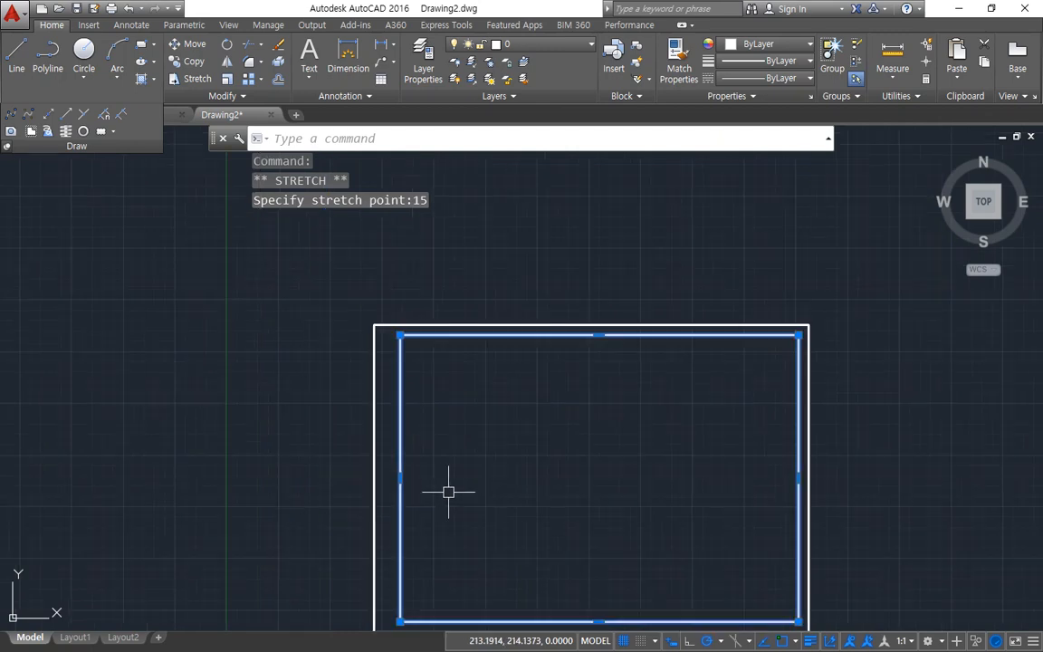
key(Escape)
middle_drag(509, 474, 437, 448)
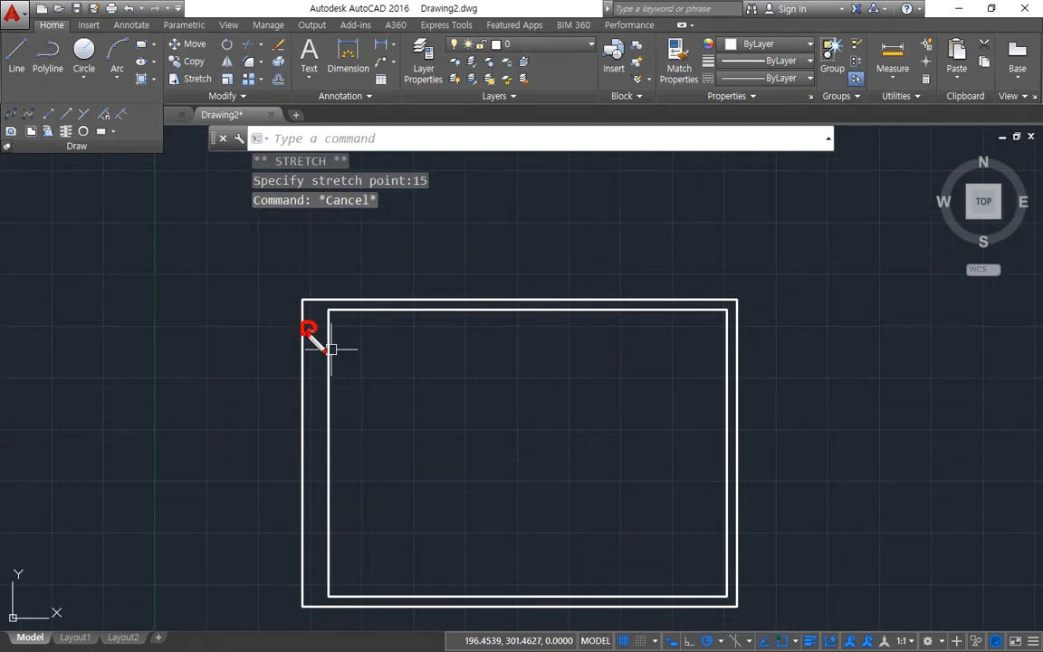
drag(305, 395, 316, 415)
drag(307, 497, 313, 501)
drag(307, 543, 315, 556)
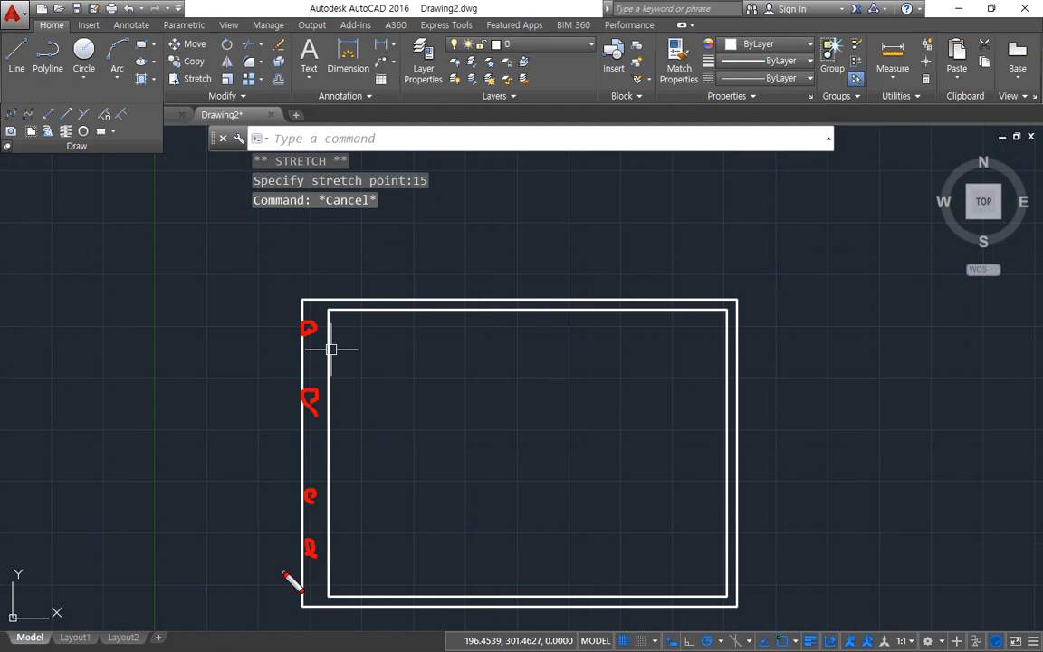
key(Escape)
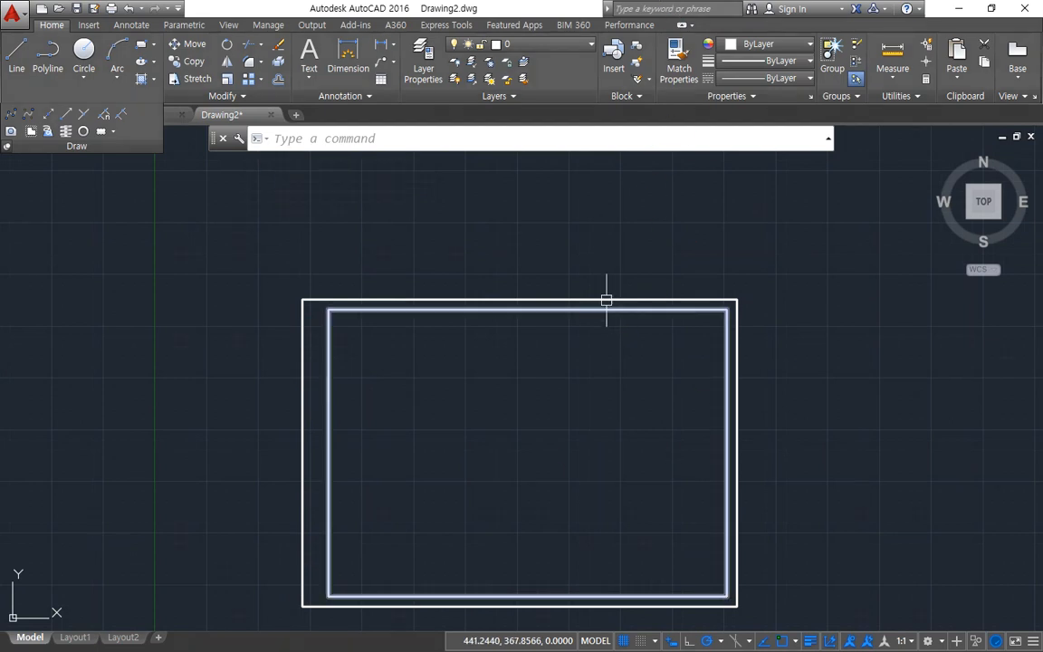
Step: Undo the stretch of the inner rectangle's left edge
key(ctrl+z)
key(ctrl+z)
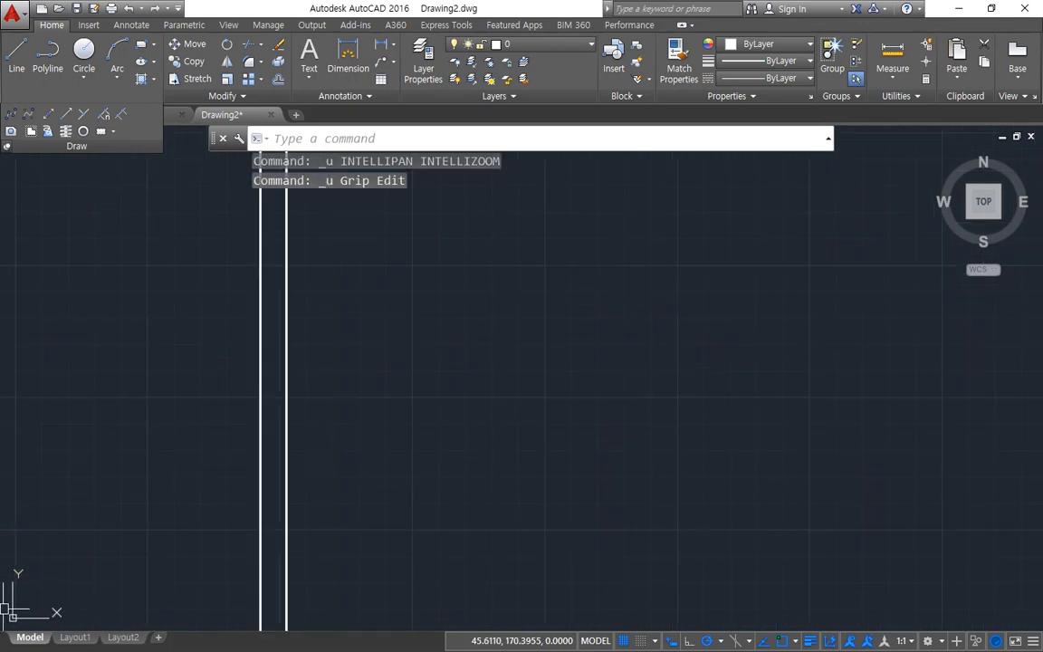
Step: Switch to the Notepad class notes and review the border widths for the paper sizes and the left binding margin rule
key(alt+Tab)
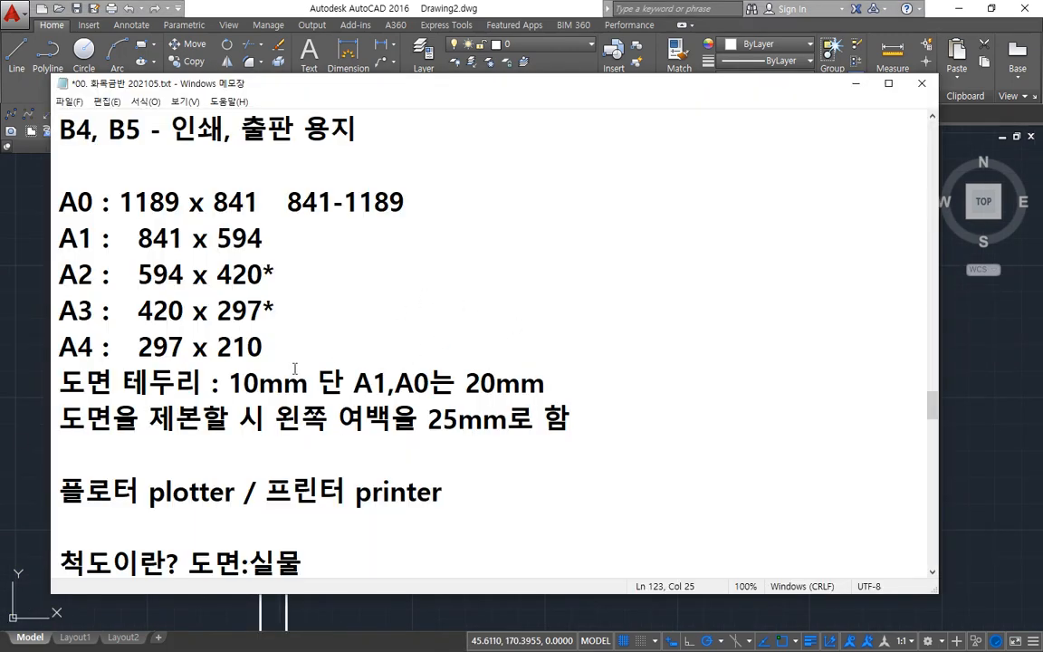
drag(56, 391, 199, 392)
mouse_move(258, 355)
mouse_down()
mouse_move(226, 380)
mouse_move(313, 367)
mouse_move(311, 409)
mouse_move(428, 393)
mouse_up()
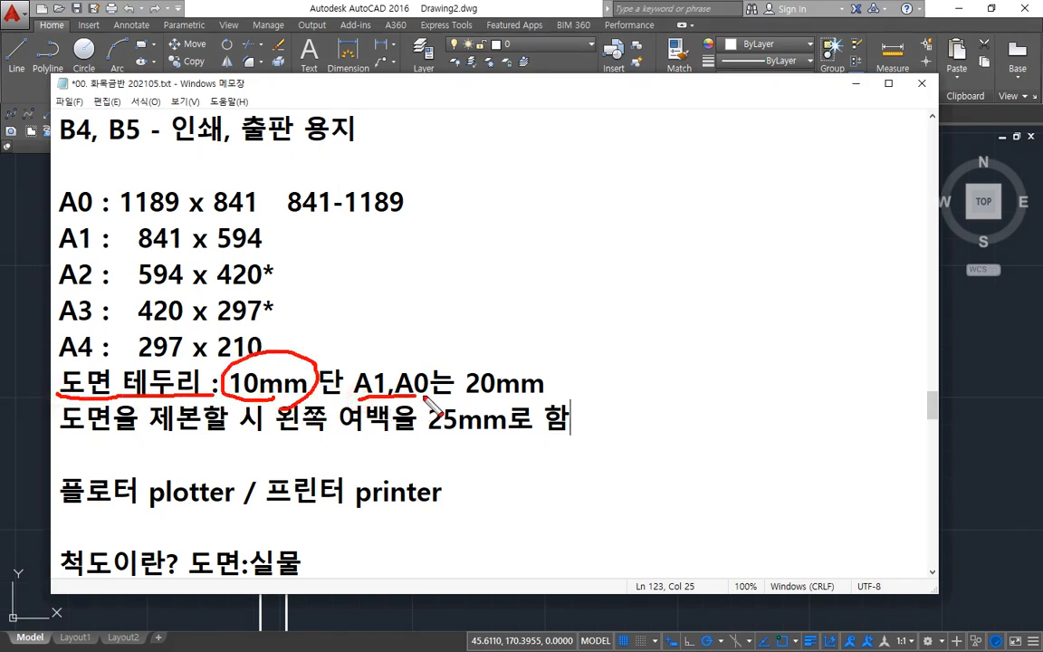
mouse_move(204, 249)
mouse_down()
mouse_move(82, 225)
mouse_move(243, 181)
mouse_move(210, 248)
mouse_up()
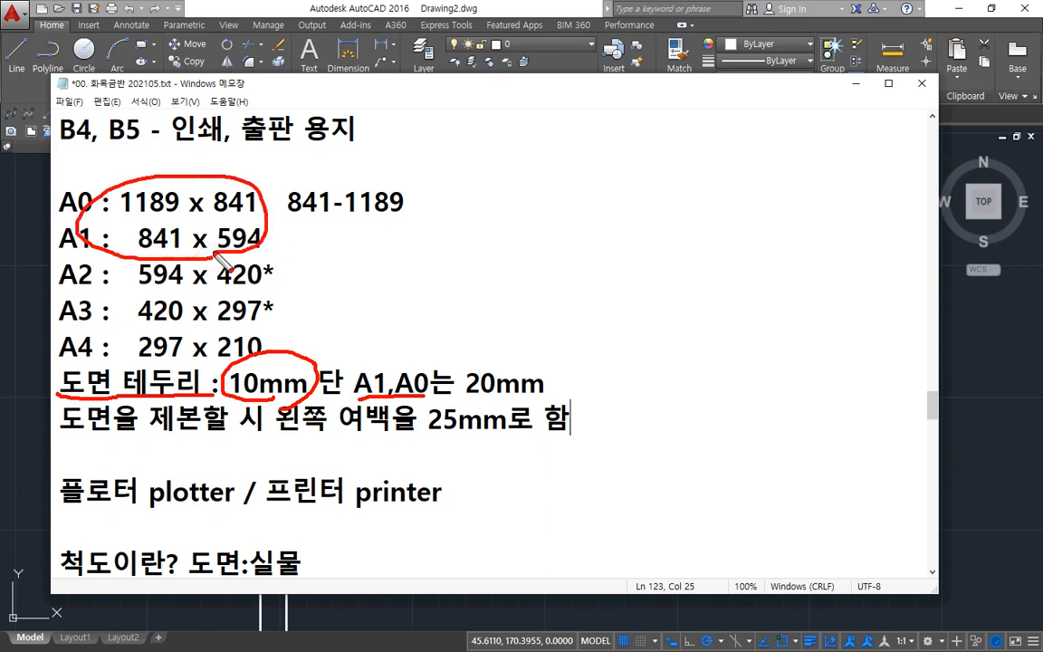
drag(464, 394, 604, 396)
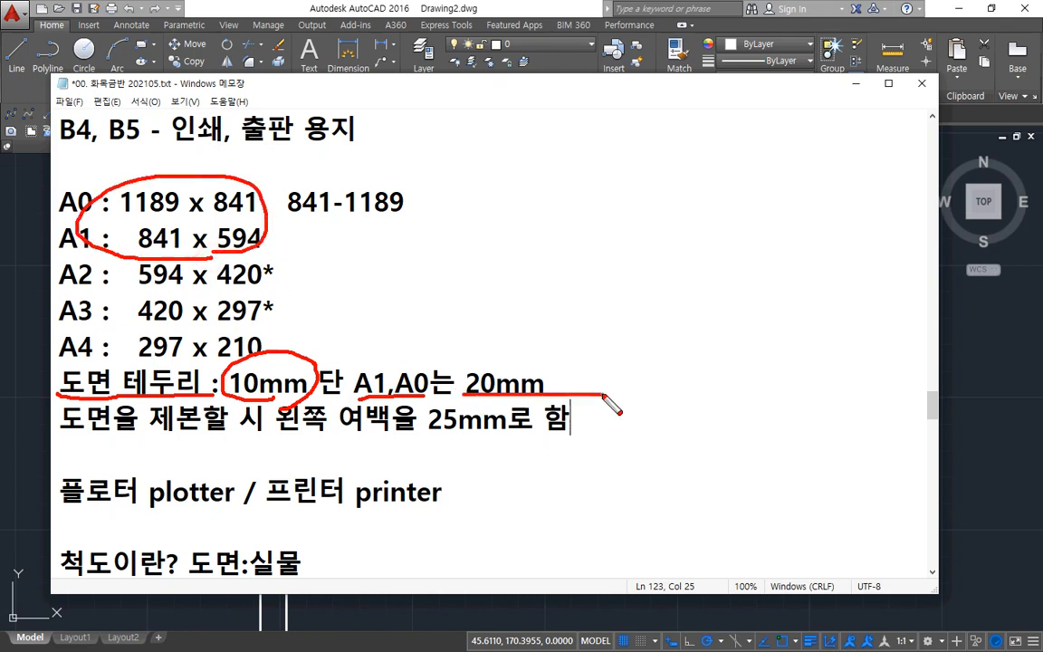
drag(67, 433, 206, 442)
drag(321, 415, 343, 433)
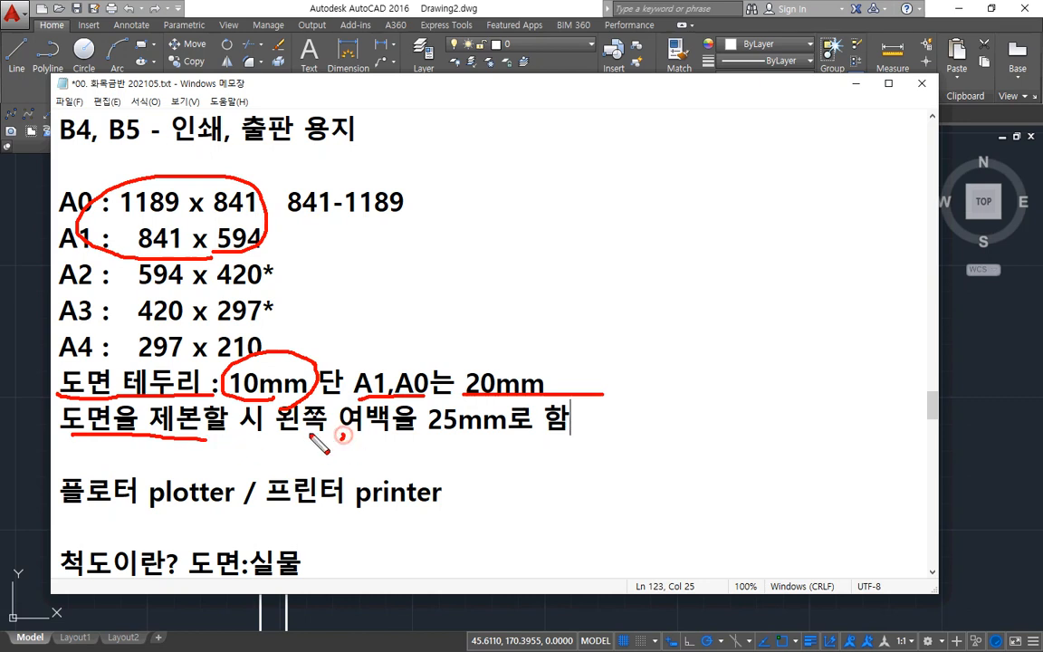
mouse_move(414, 435)
mouse_down()
mouse_move(562, 435)
mouse_move(509, 447)
mouse_move(535, 445)
mouse_up()
drag(399, 442, 636, 456)
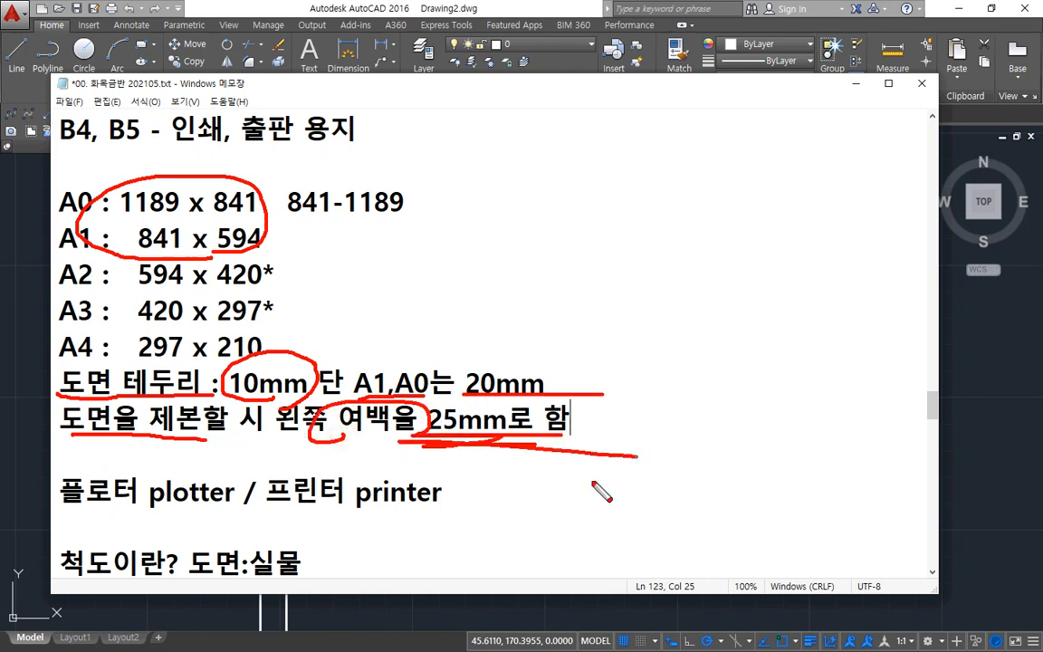
key(Escape)
Step: Switch to AutoCAD and draw a six-sided polygon by its edge, with a horizontal bottom edge about 93 long, above the sheet rectangles
click(344, 7)
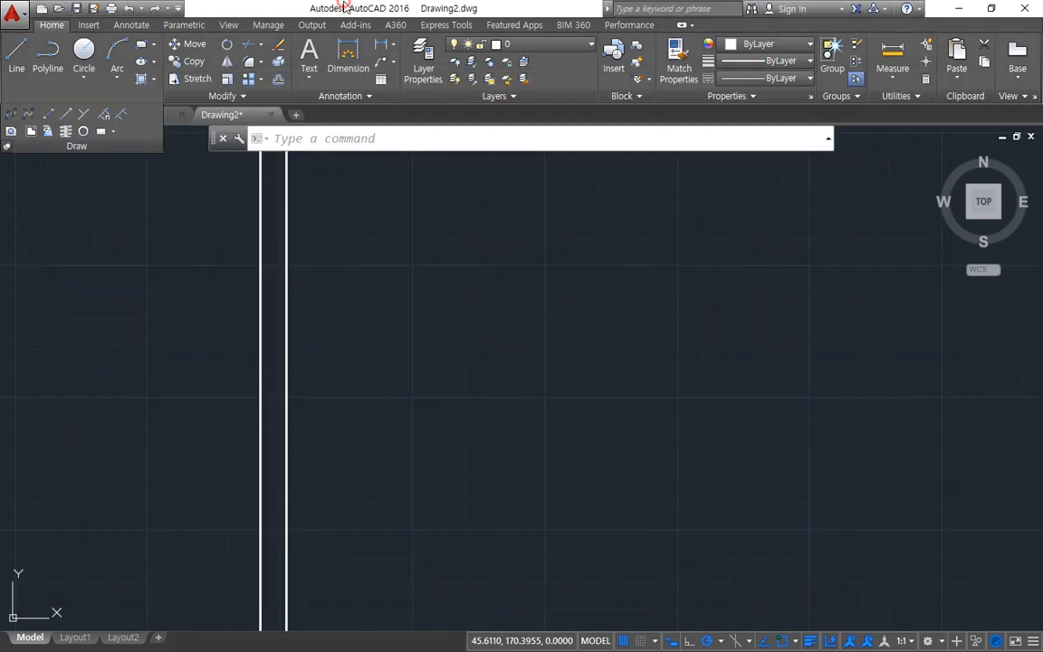
scroll(387, 395, down, 4)
mouse_move(508, 389)
middle_down()
mouse_move(309, 347)
mouse_move(596, 345)
middle_up()
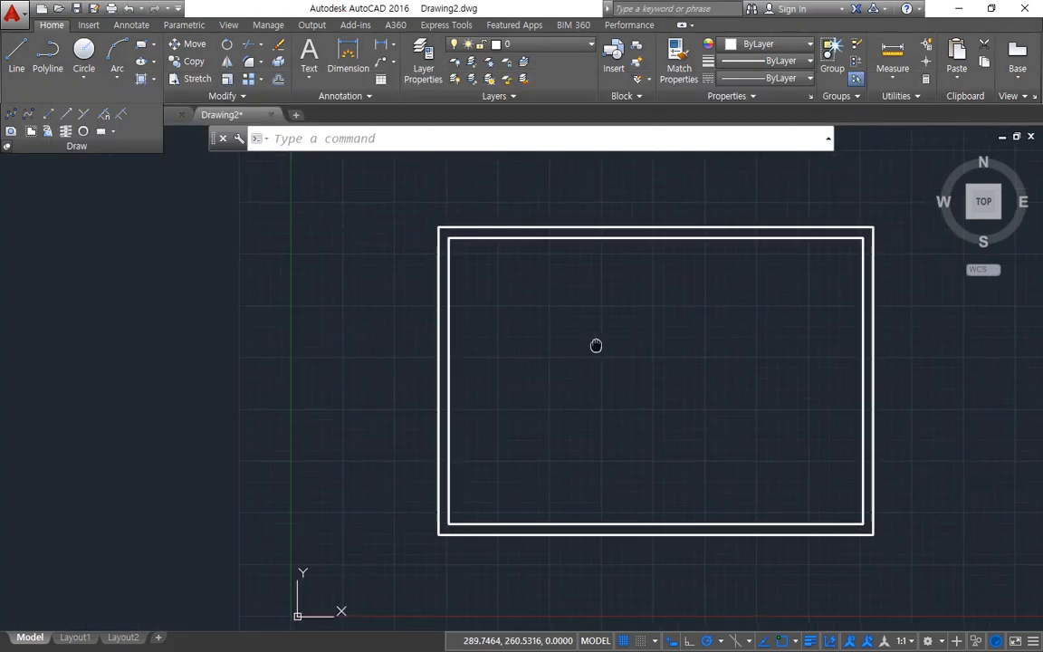
middle_drag(495, 153, 452, 274)
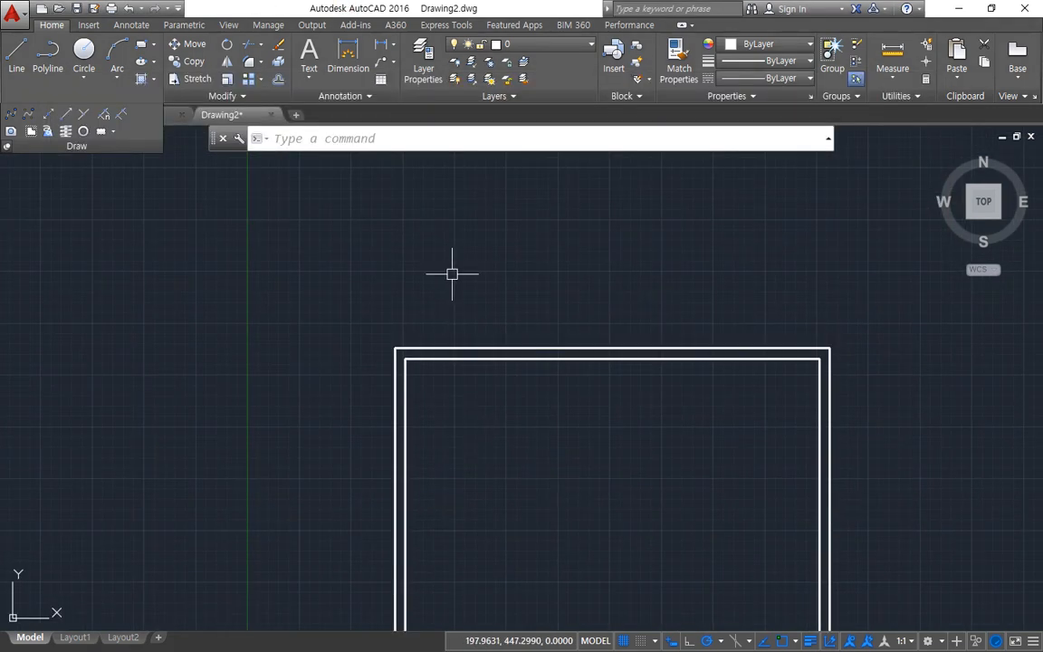
text(pol)
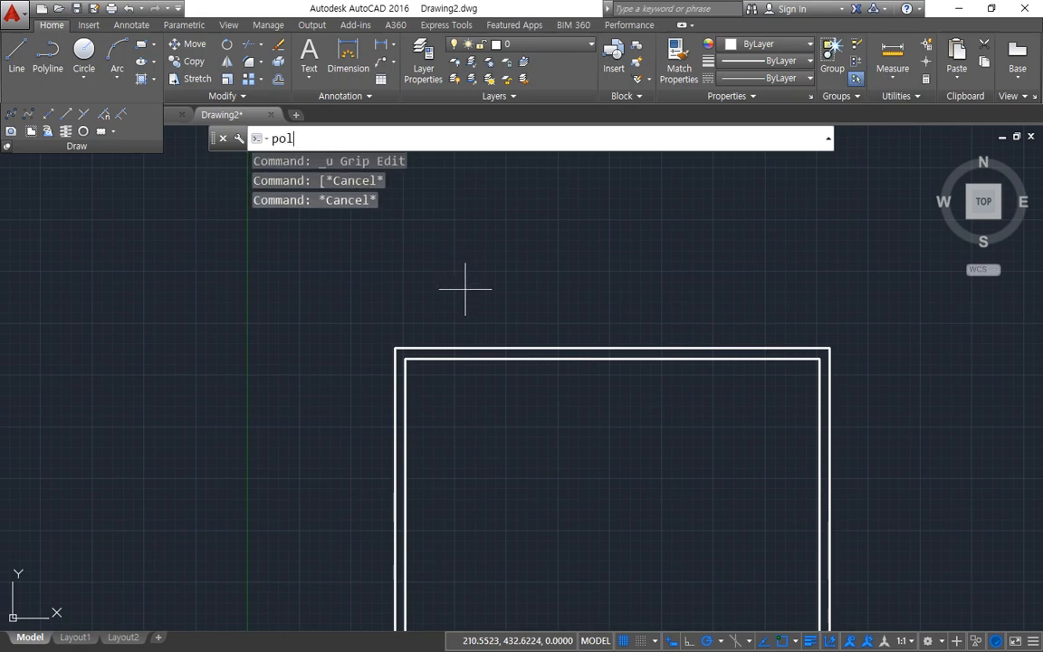
key(Return)
key(Return)
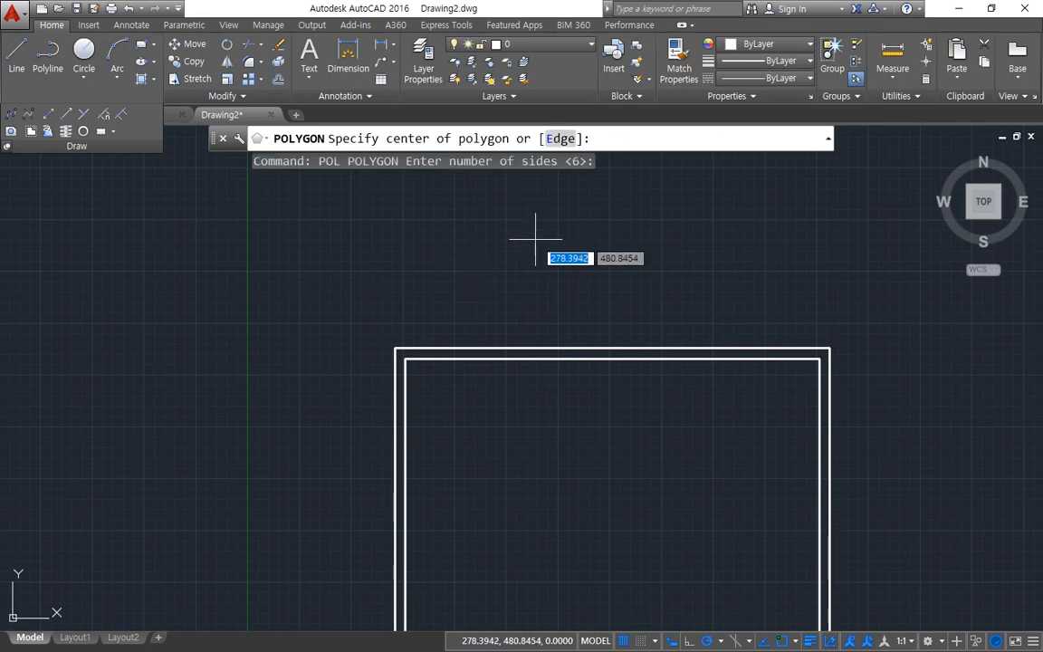
text(e)
key(Return)
click(494, 304)
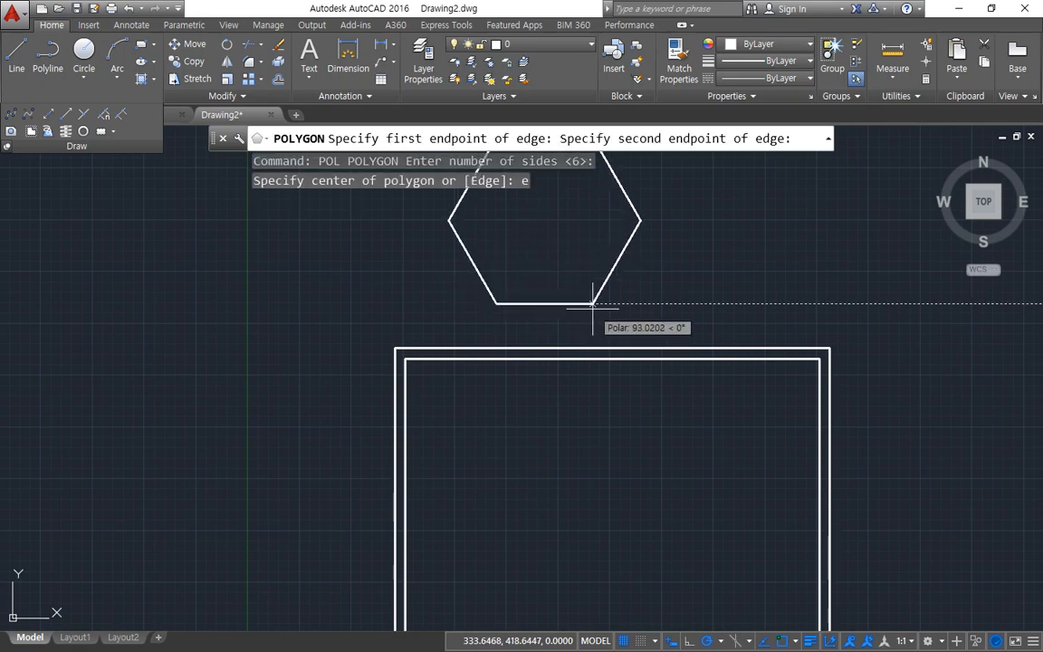
click(593, 305)
scroll(561, 362, down, 2)
middle_drag(592, 400, 501, 378)
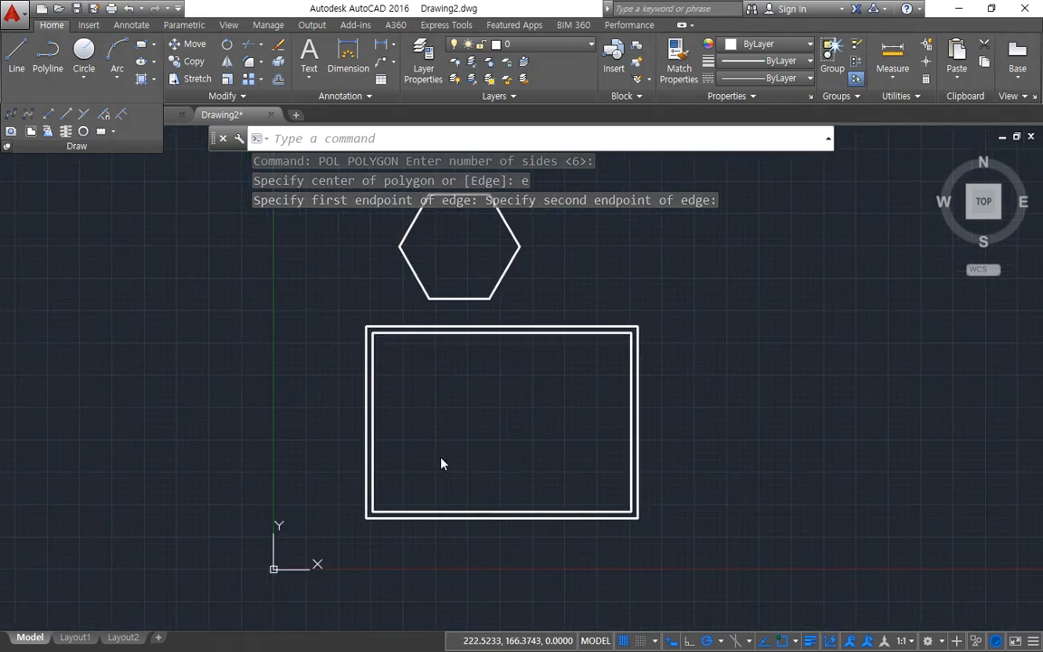
scroll(453, 455, down, 2)
scroll(455, 443, down, 2)
scroll(494, 459, up, 4)
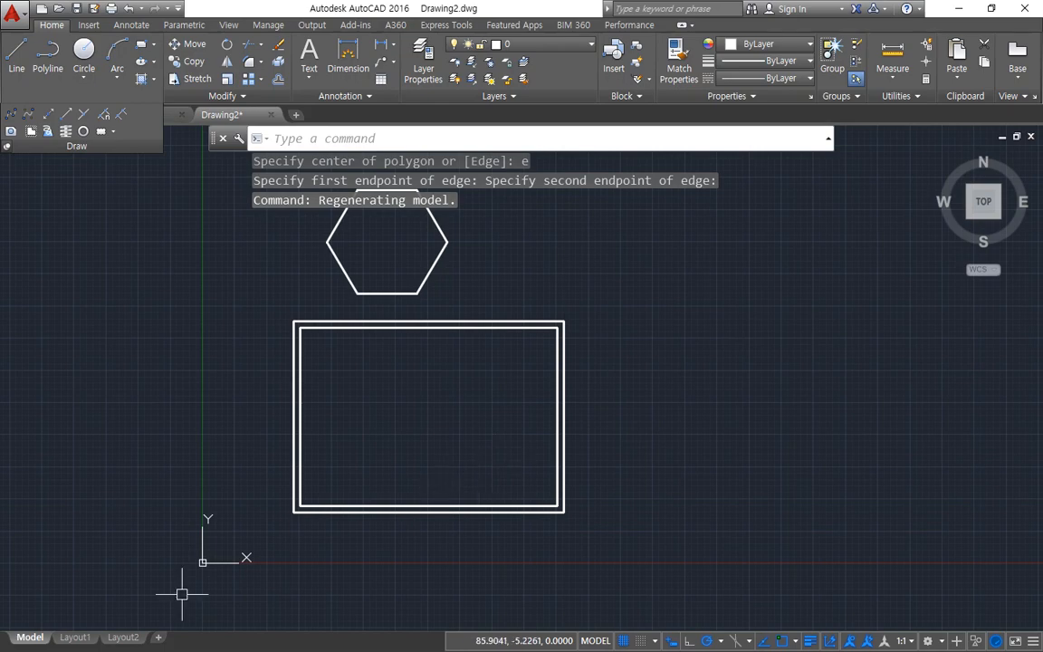
Step: Switch to the Notepad class notes, look over RECTang, POLygon and Pline in the line command list, and return to AutoCAD
key(alt+Tab)
scroll(496, 475, down, 20)
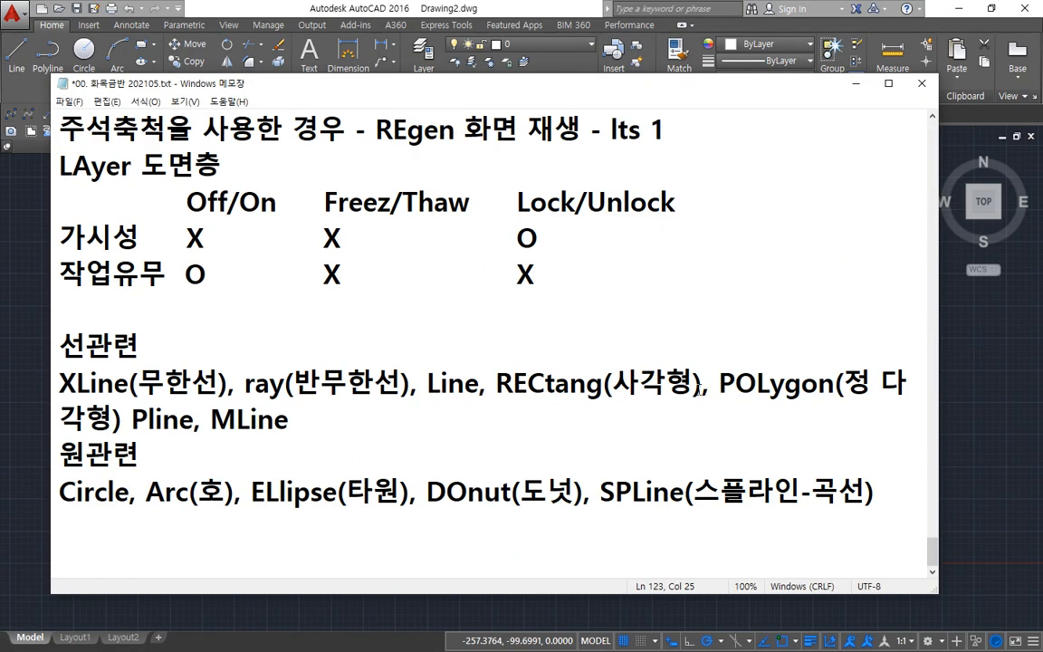
click(489, 385)
drag(489, 384, 834, 385)
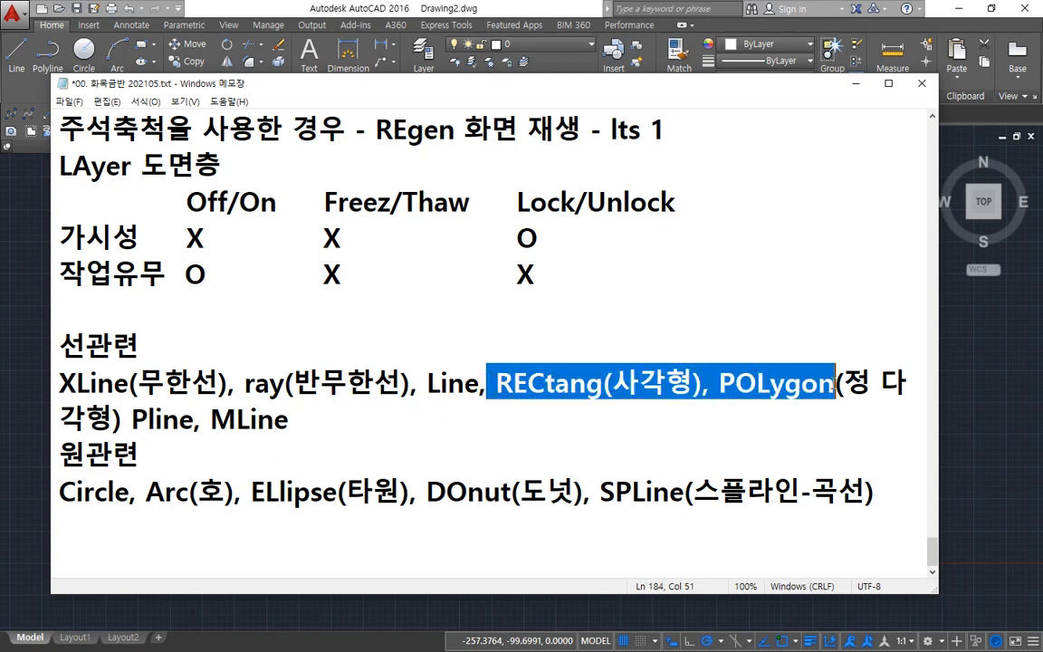
drag(188, 419, 132, 419)
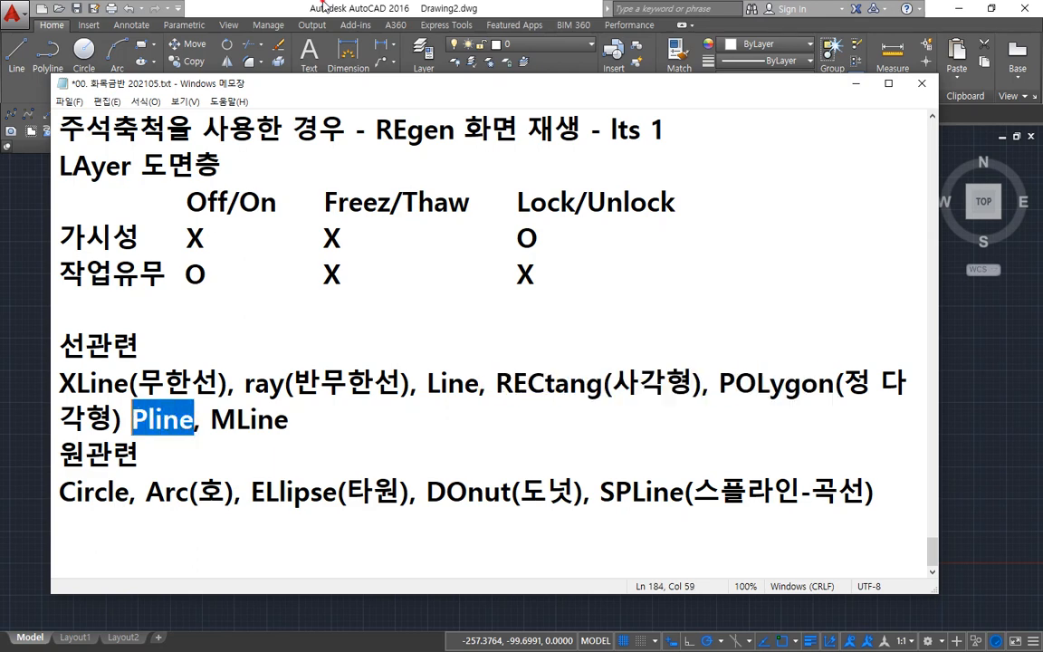
click(295, 6)
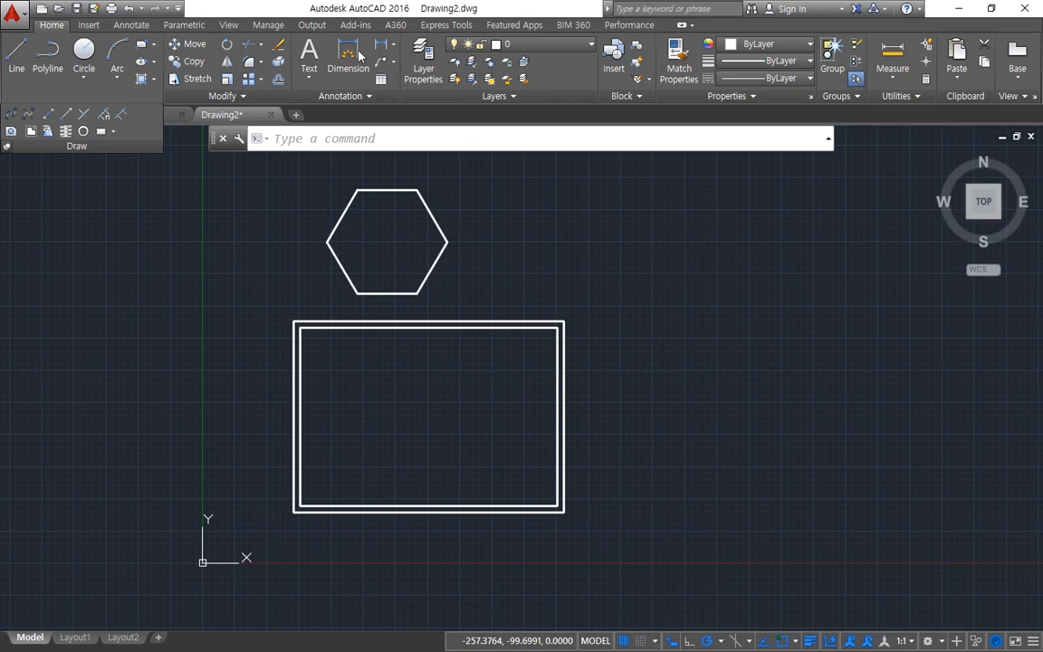
Step: Inspect the hexagon and the outer sheet rectangle by selecting each in turn, and clear the selection
scroll(401, 237, up, 4)
middle_drag(426, 262, 523, 459)
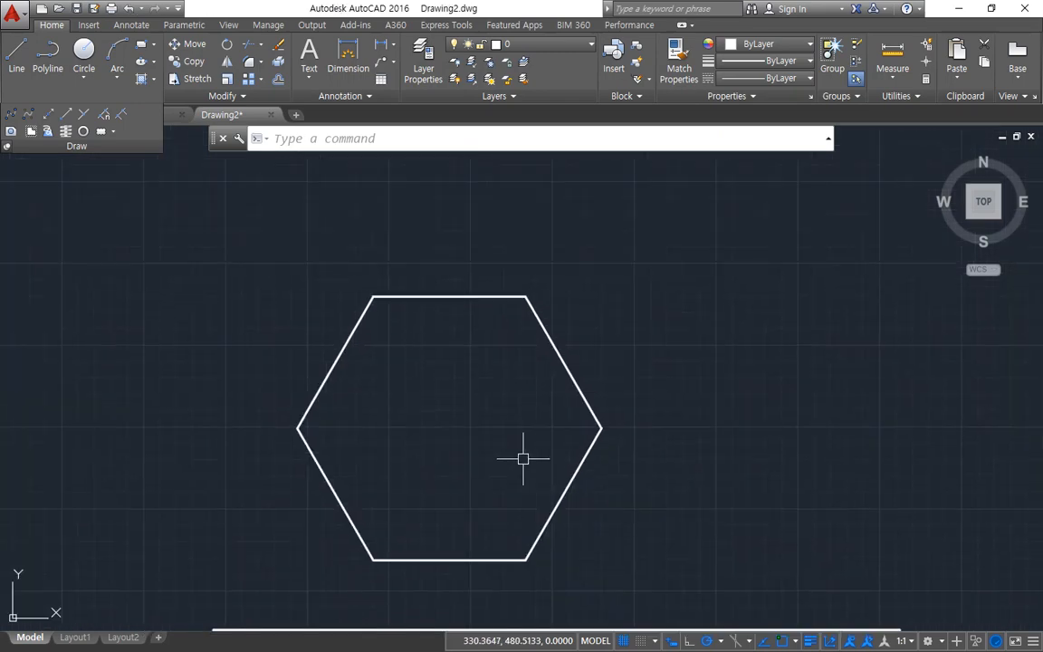
click(576, 473)
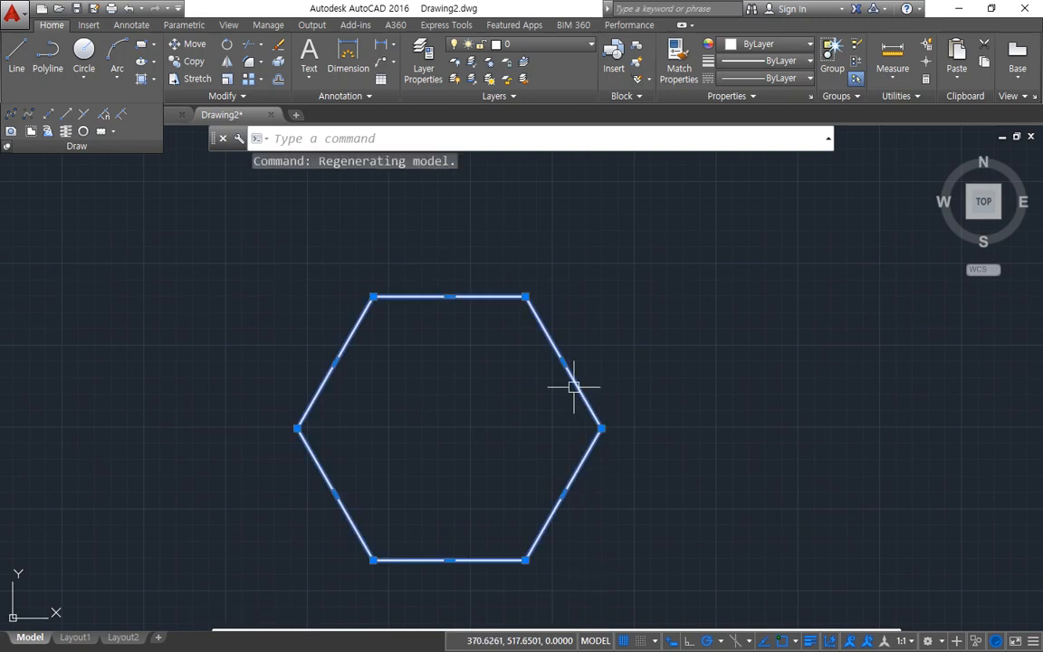
scroll(380, 503, down, 2)
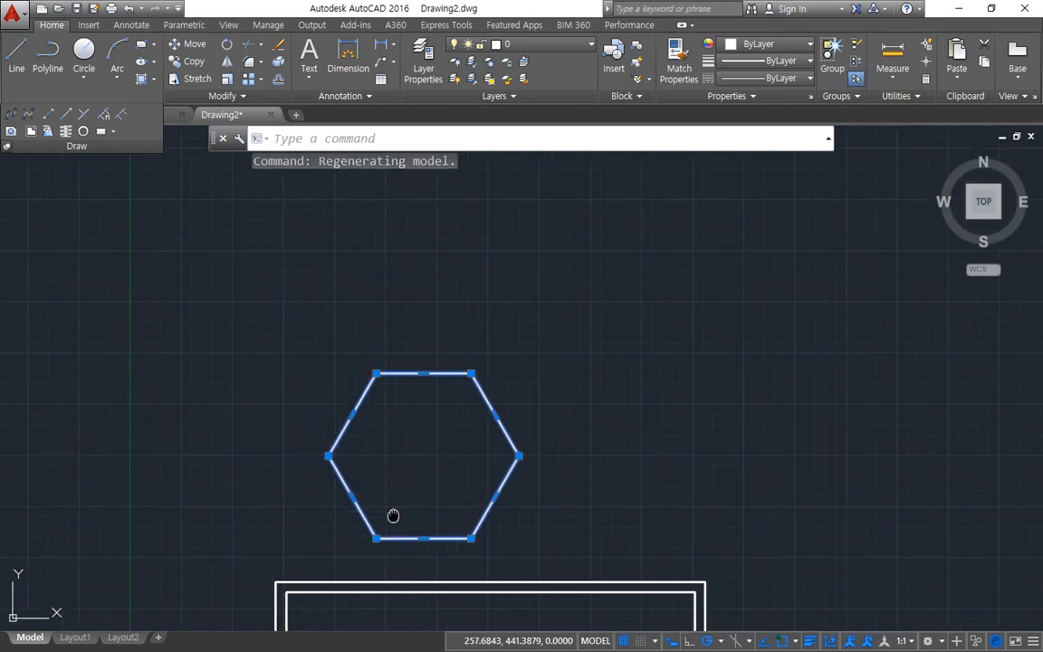
middle_drag(393, 517, 344, 354)
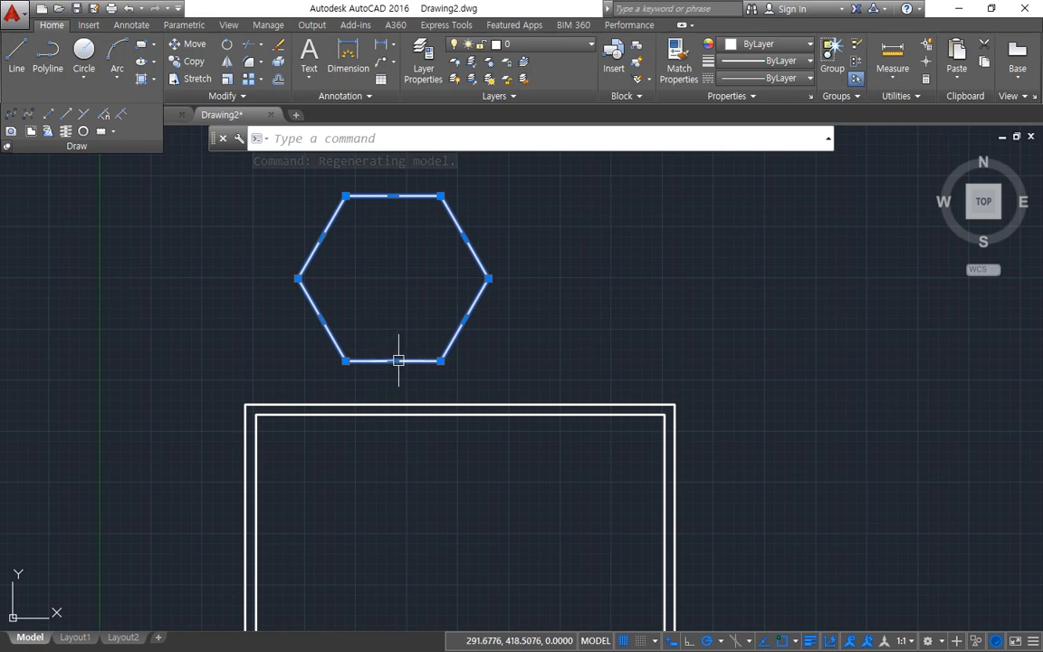
key(Escape)
middle_drag(444, 432, 414, 326)
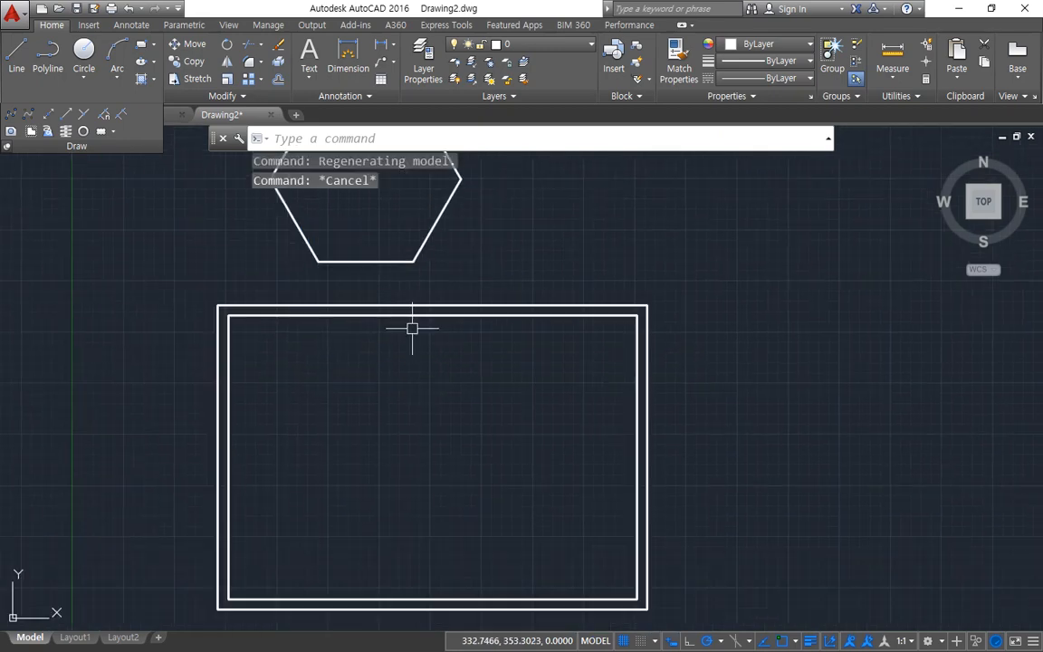
click(423, 307)
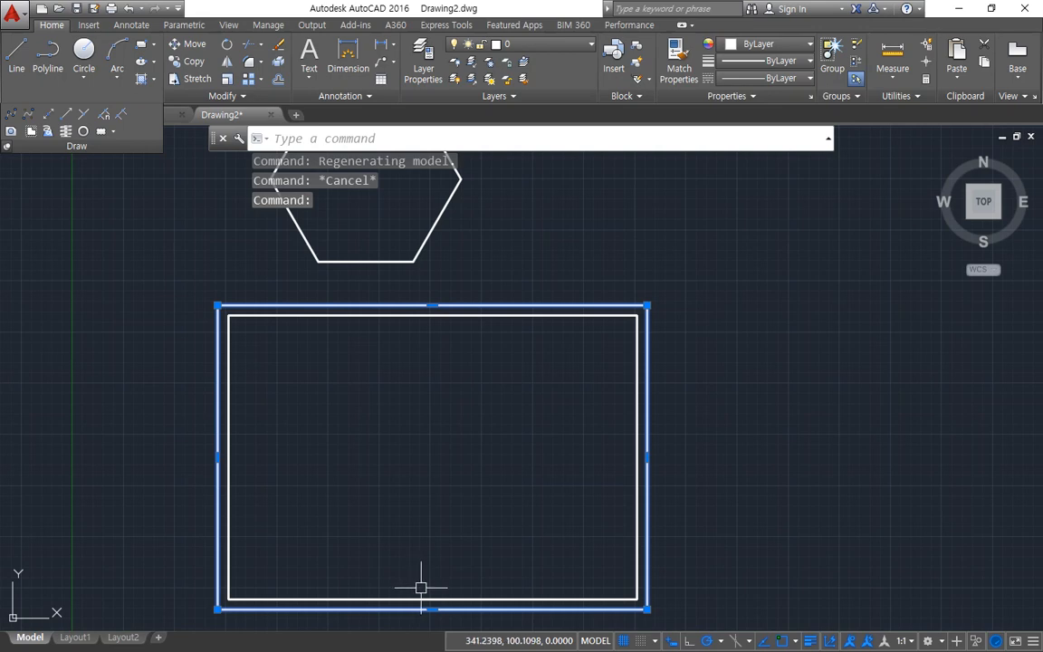
key(Escape)
Step: Open the Properties palette as a floating window beside the sheet rectangles and view the hexagon's properties
middle_drag(394, 388, 589, 401)
key(ctrl+1)
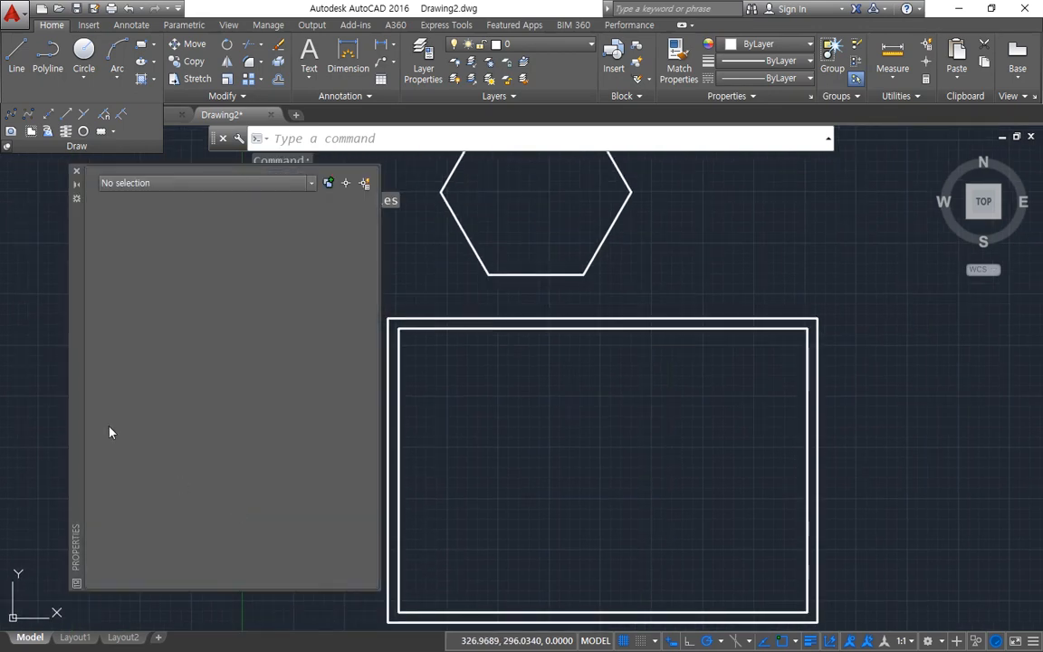
drag(72, 298, 40, 304)
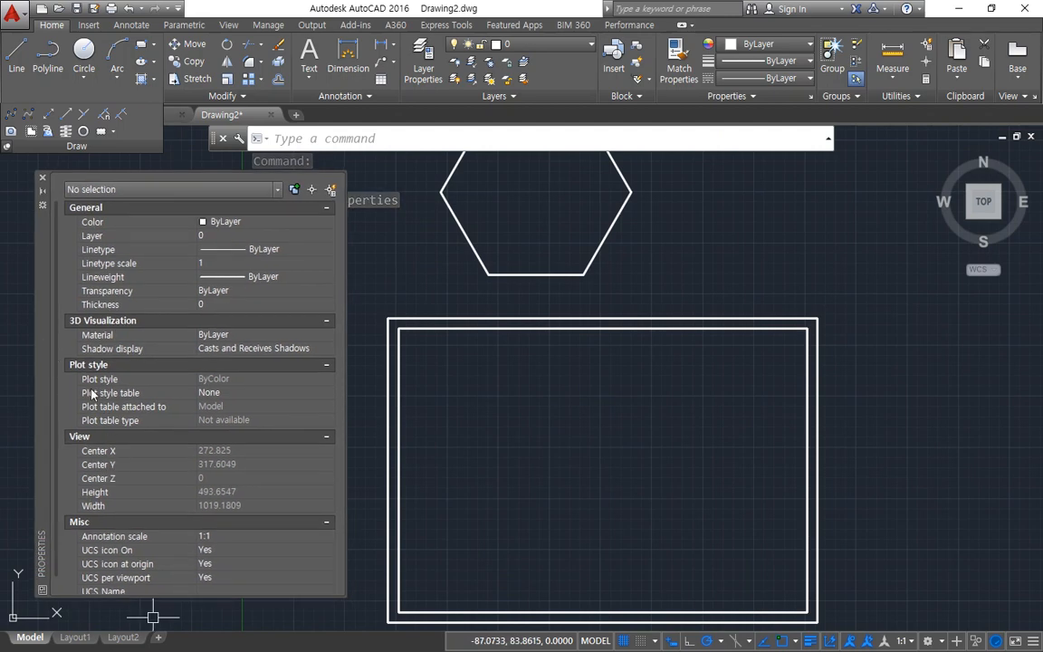
drag(38, 348, 4, 260)
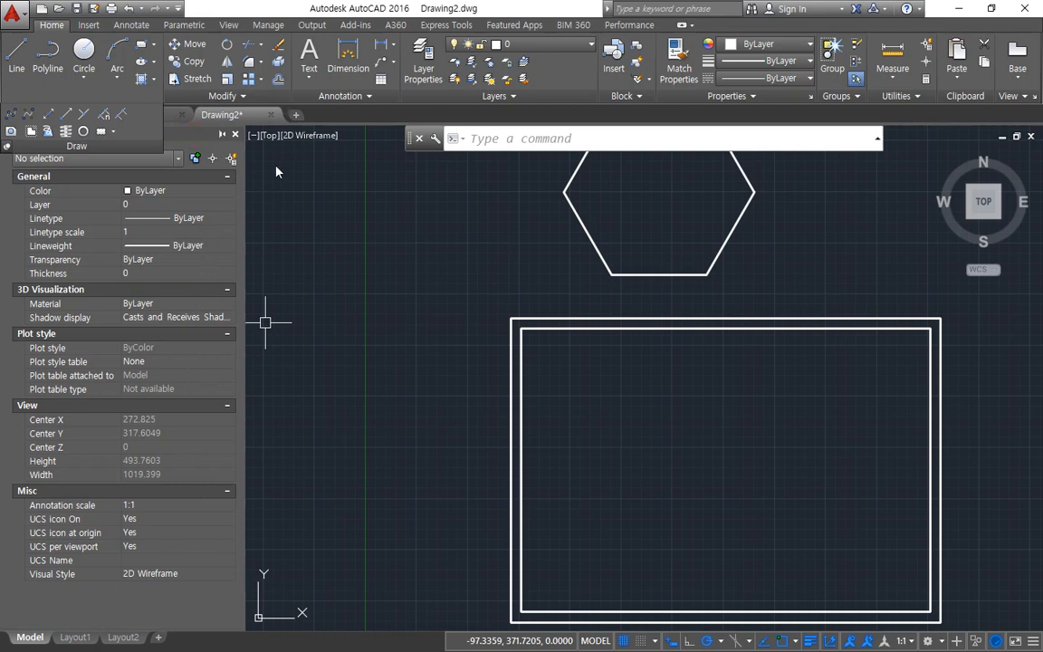
drag(276, 167, 252, 150)
click(535, 274)
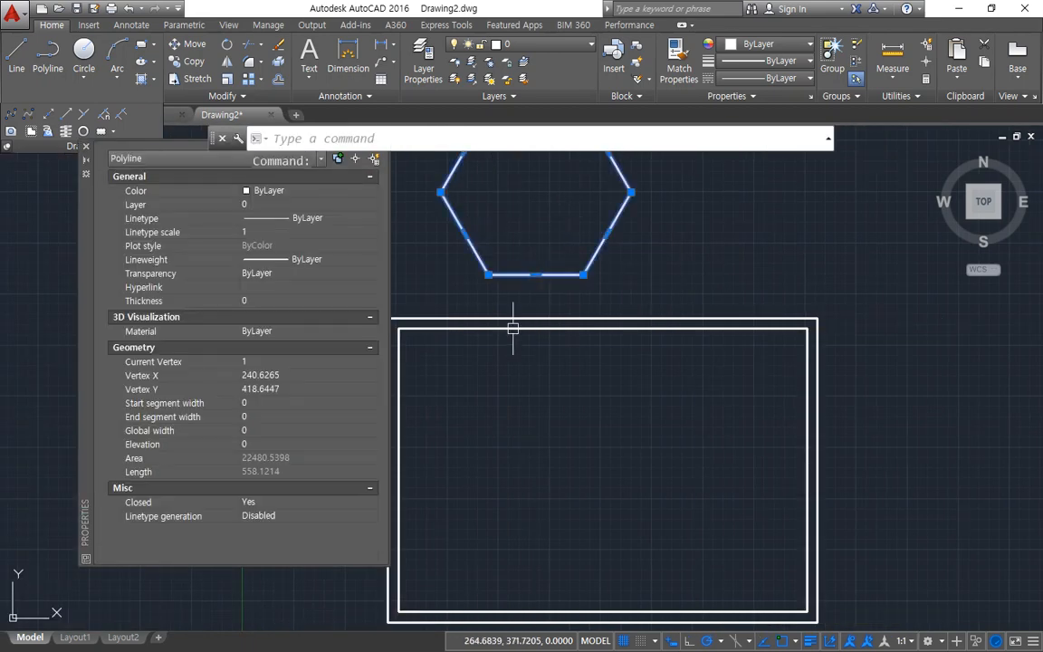
key(Escape)
Step: Set the inner sheet rectangle's global width to 5 and inspect the thickened border at its corner
click(542, 329)
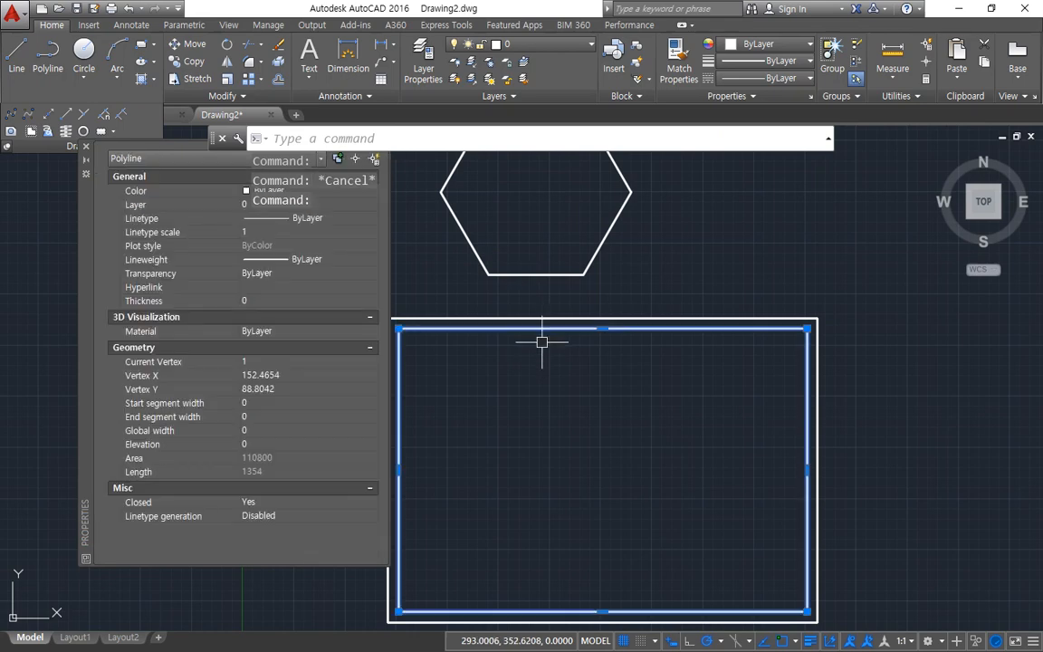
middle_drag(551, 361, 652, 333)
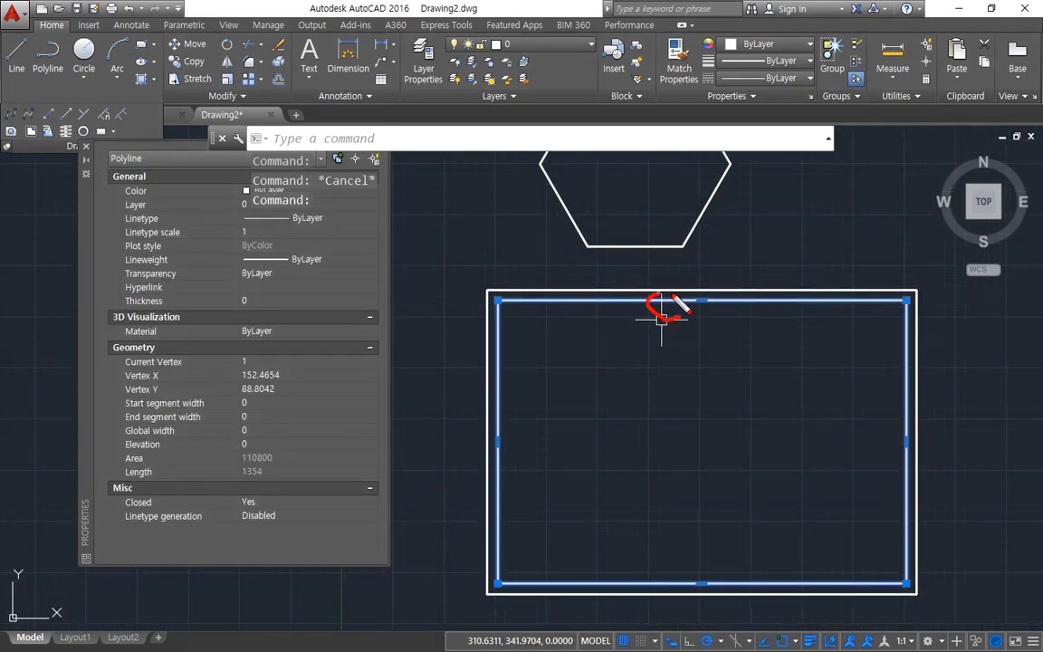
mouse_move(674, 302)
mouse_down()
mouse_move(543, 319)
mouse_move(394, 426)
mouse_up()
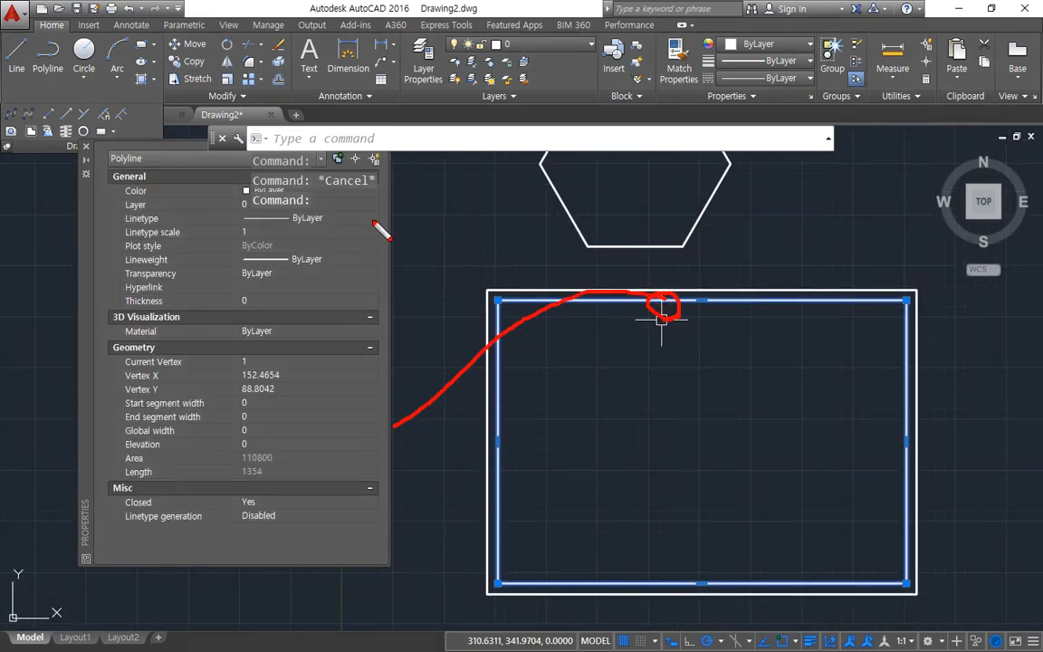
drag(369, 191, 385, 534)
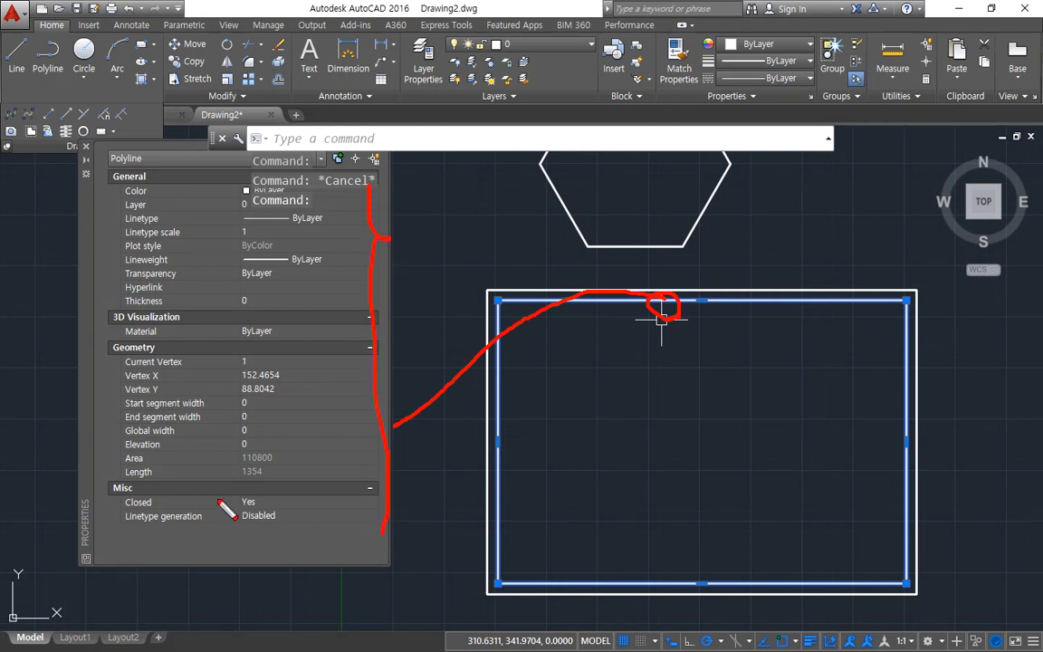
drag(108, 443, 292, 444)
click(256, 431)
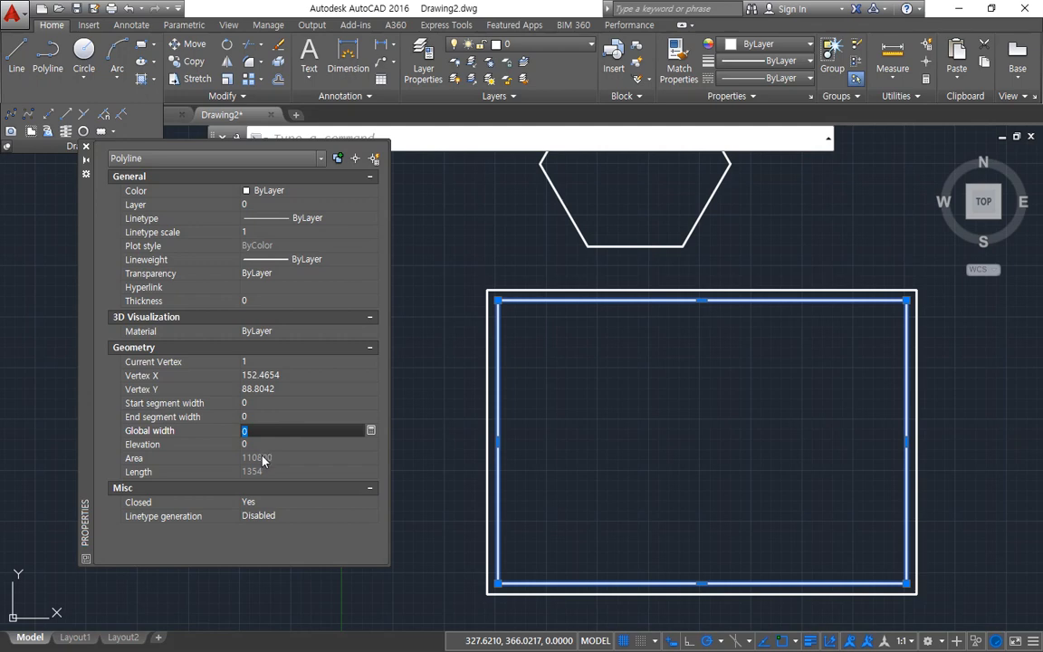
text(5)
key(Tab)
scroll(518, 310, up, 4)
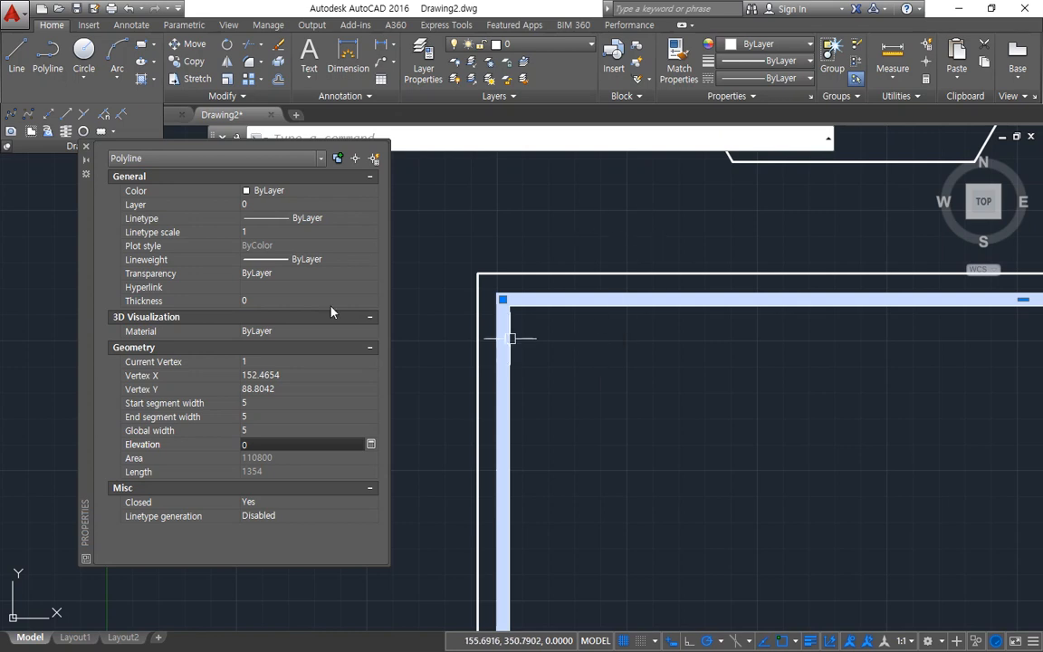
mouse_move(121, 438)
mouse_down()
mouse_move(297, 452)
mouse_move(121, 447)
mouse_move(328, 444)
mouse_move(129, 442)
mouse_up()
scroll(599, 223, down, 4)
scroll(554, 349, down, 2)
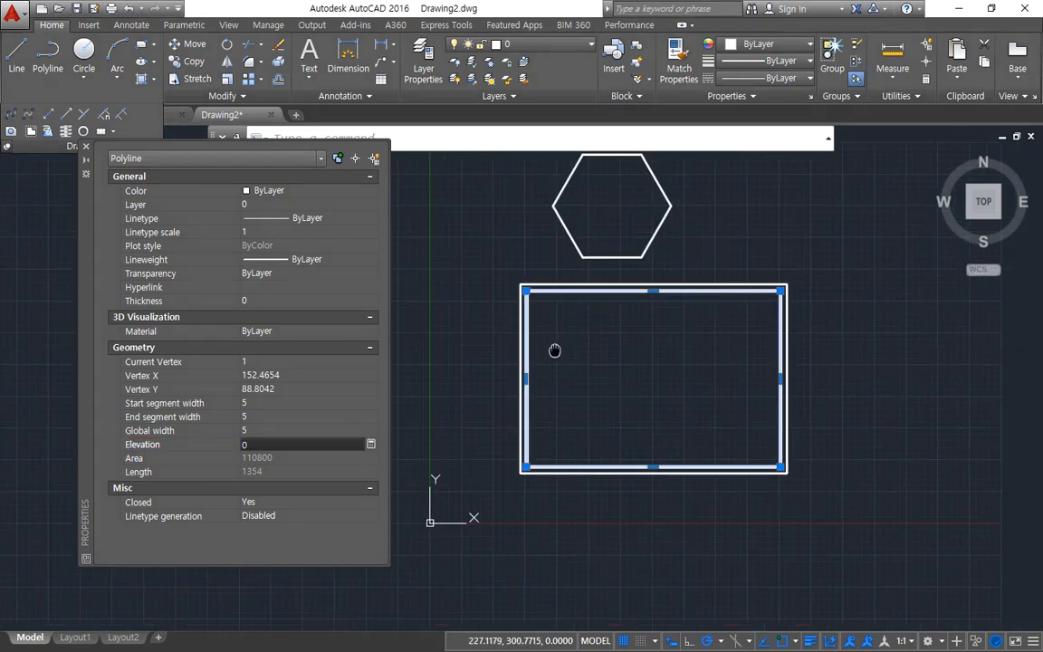
Step: Clear the selection, close the Properties palette and erase the shapes from the drawing
scroll(542, 317, up, 2)
key(Escape)
key(Escape)
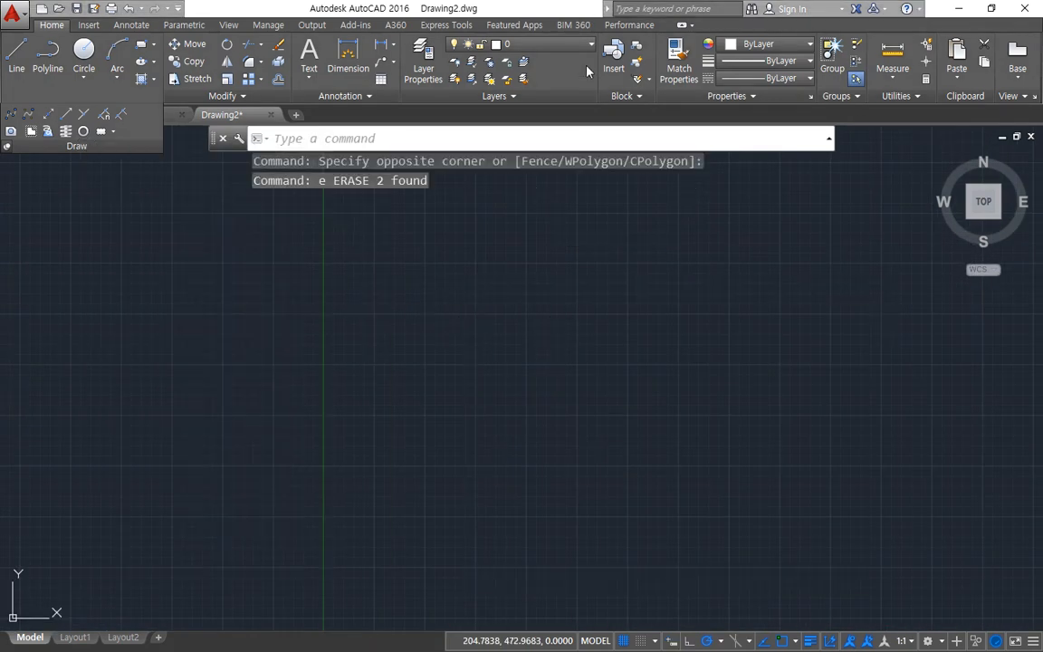
Step: Draw a roughly square rectangle with RECTANG, using a line width of 5, in the empty drawing area
text(rec)
key(Return)
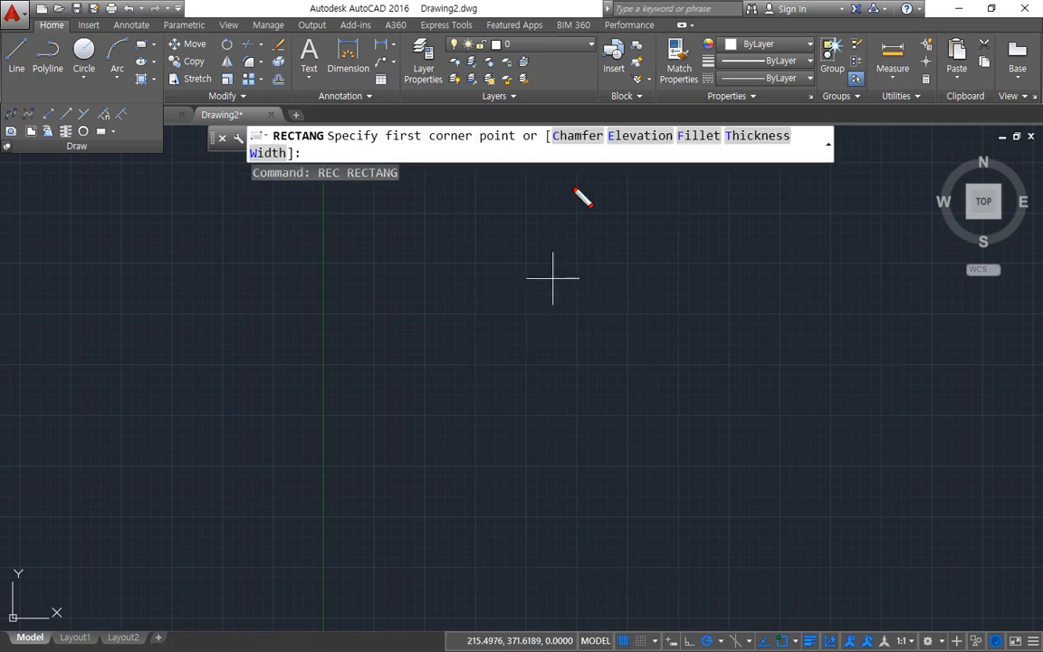
drag(572, 169, 586, 153)
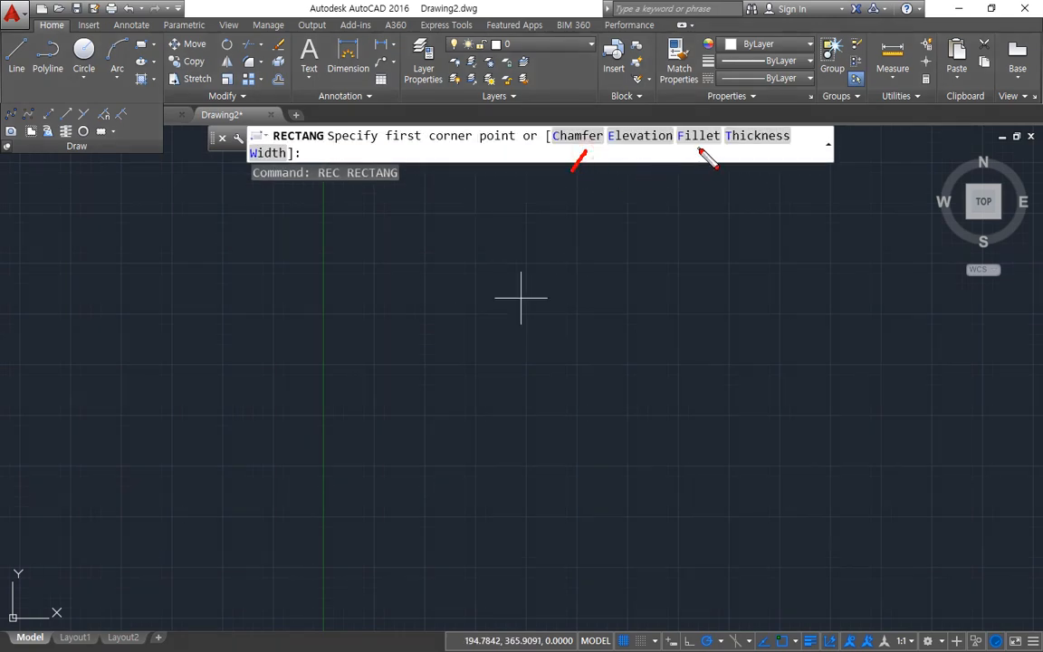
drag(704, 170, 700, 151)
mouse_move(267, 170)
mouse_down()
mouse_move(265, 156)
mouse_move(268, 205)
mouse_up()
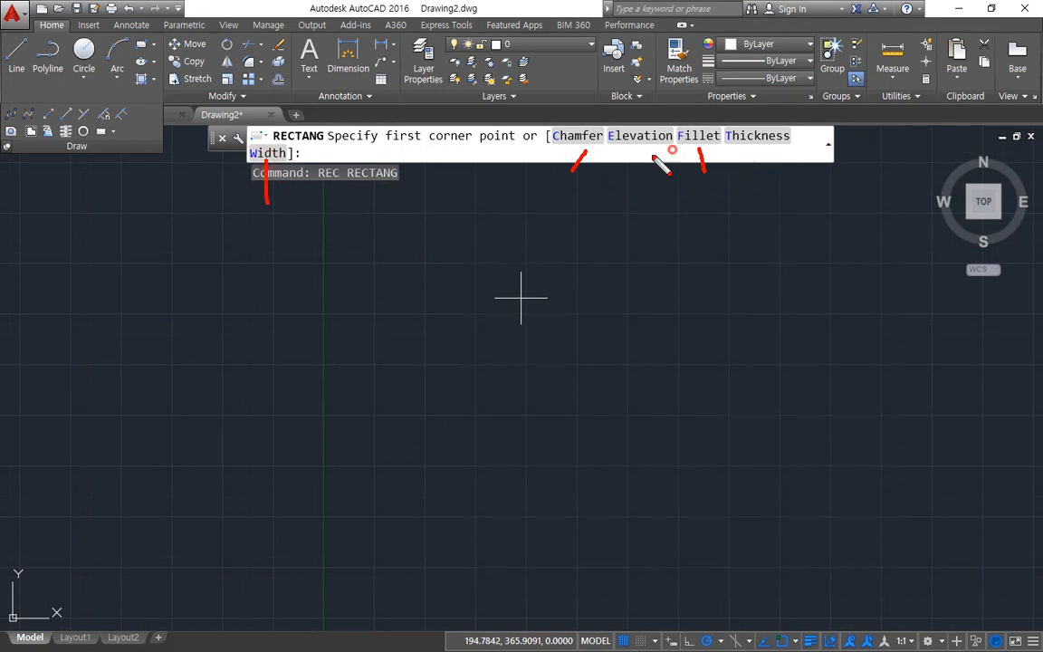
mouse_move(659, 156)
mouse_down()
mouse_move(796, 135)
mouse_move(789, 154)
mouse_up()
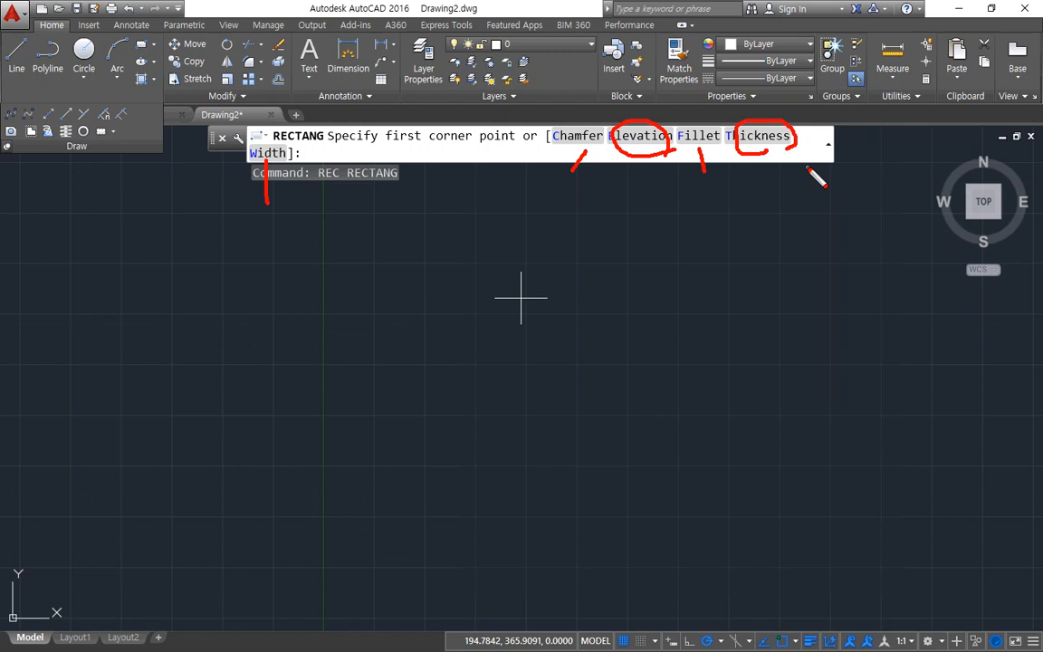
key(Escape)
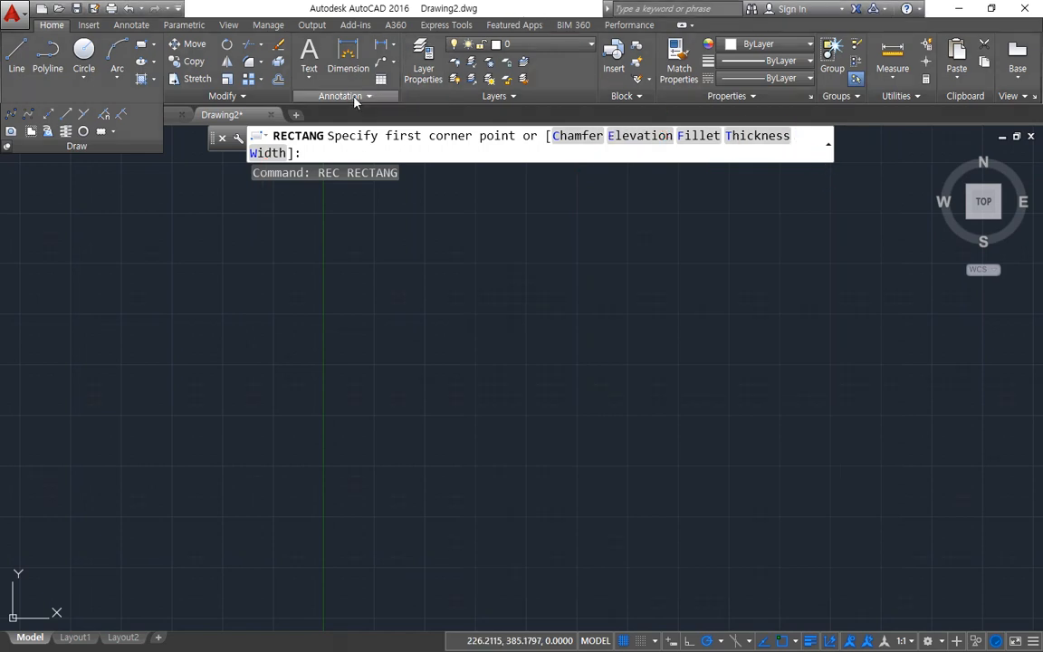
click(272, 153)
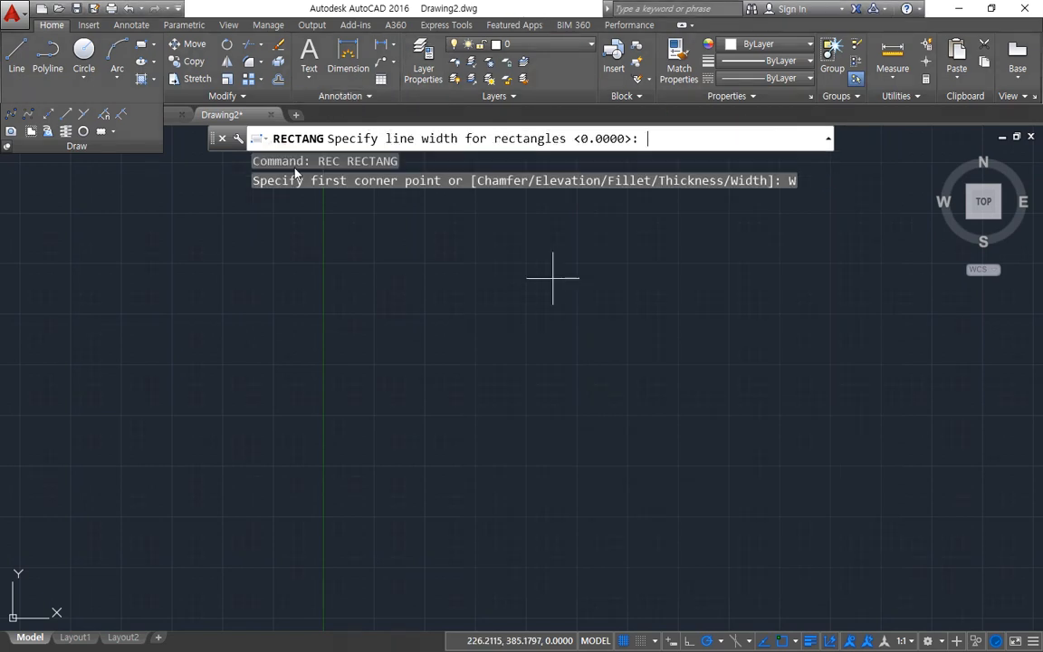
text(5)
key(Return)
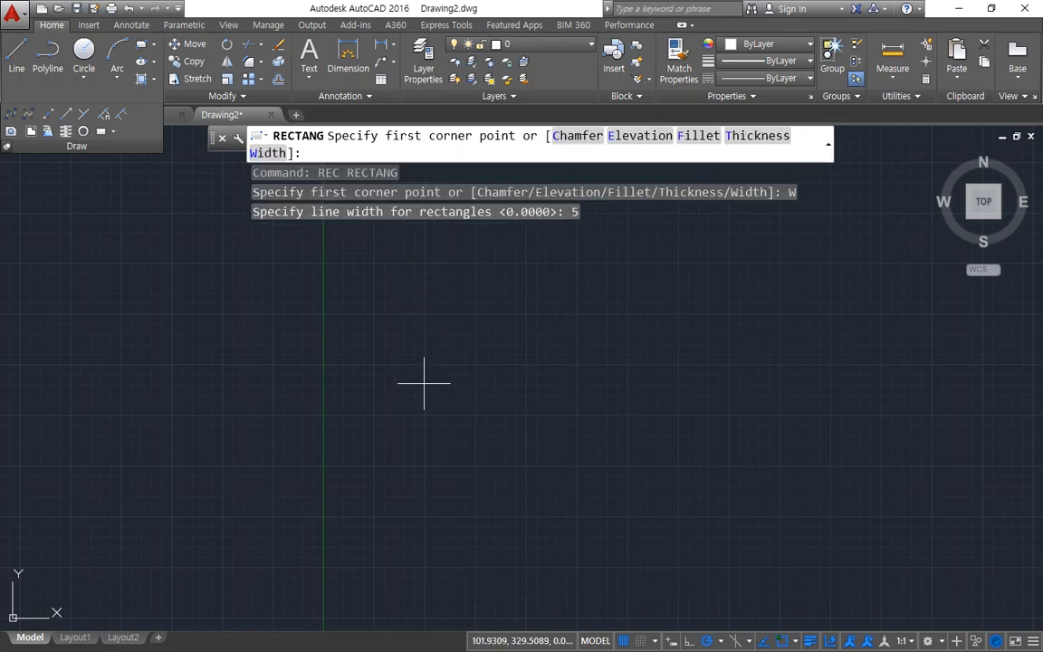
click(386, 546)
click(613, 326)
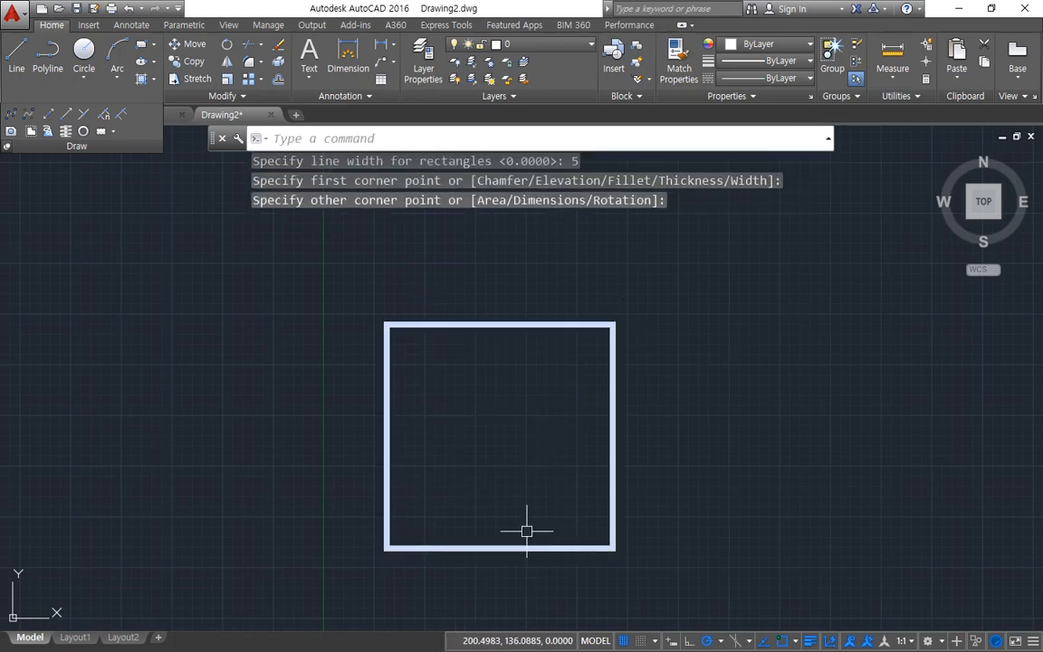
Step: Draw a second rectangle of similar size with a line width of 20, to the right of the first
key(Return)
text(w)
key(Return)
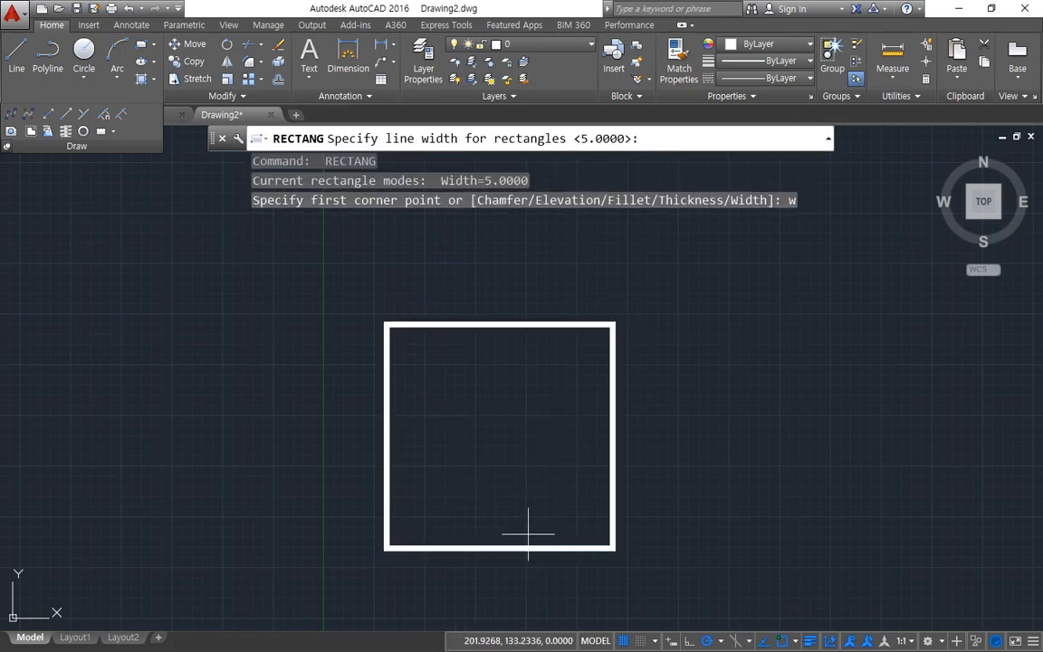
text(20)
key(Return)
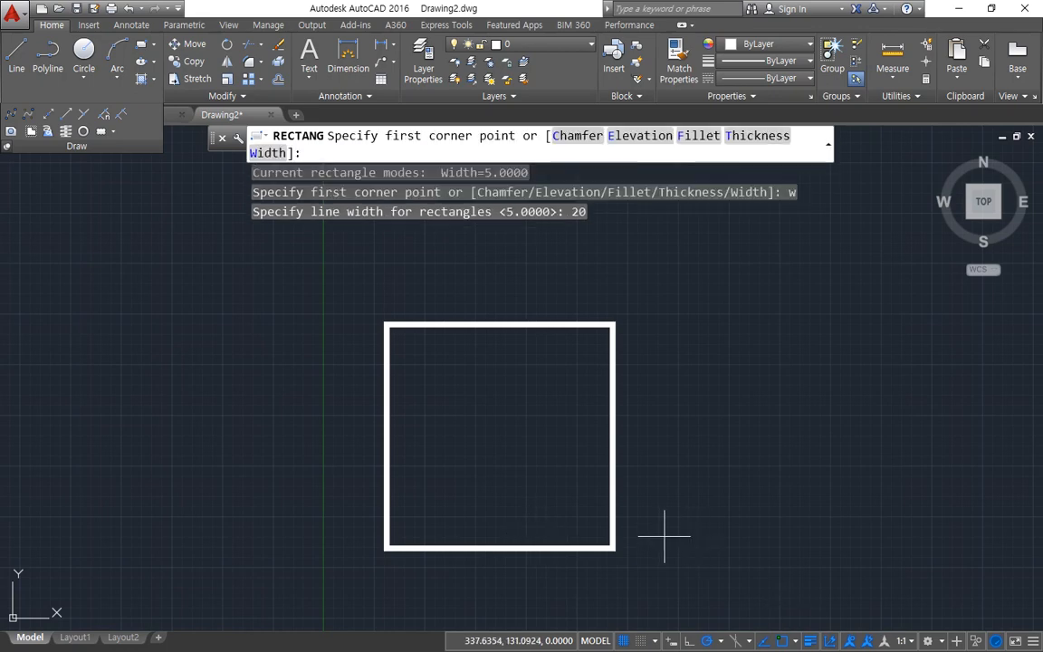
click(667, 539)
click(868, 327)
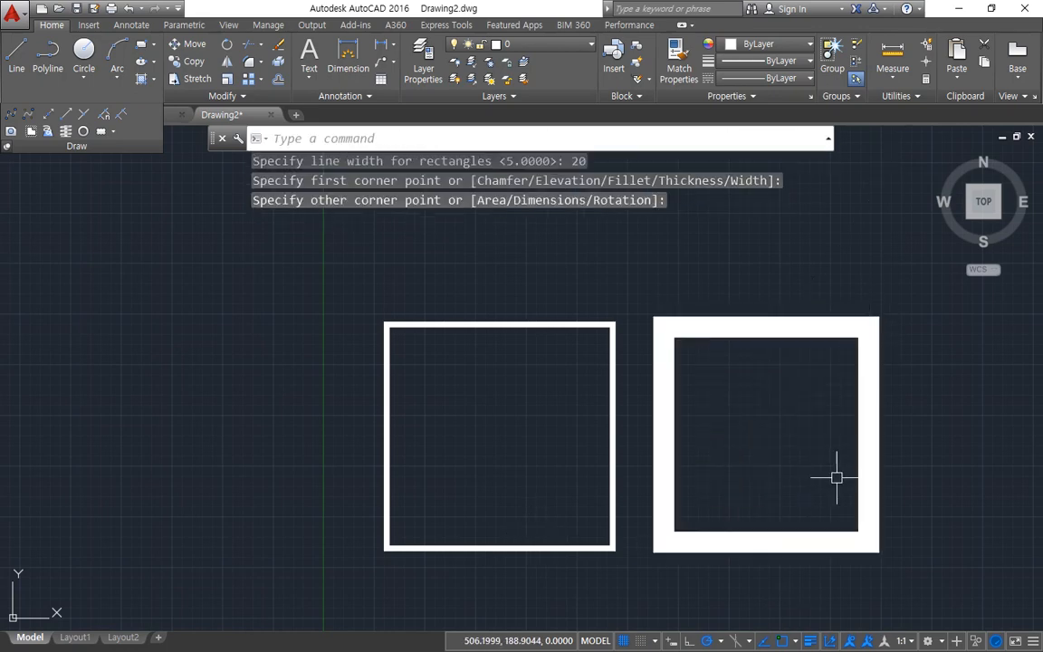
Step: Draw a third rectangle with the line width set to 0, to the left of the first
key(Return)
text(w)
key(Return)
text(0)
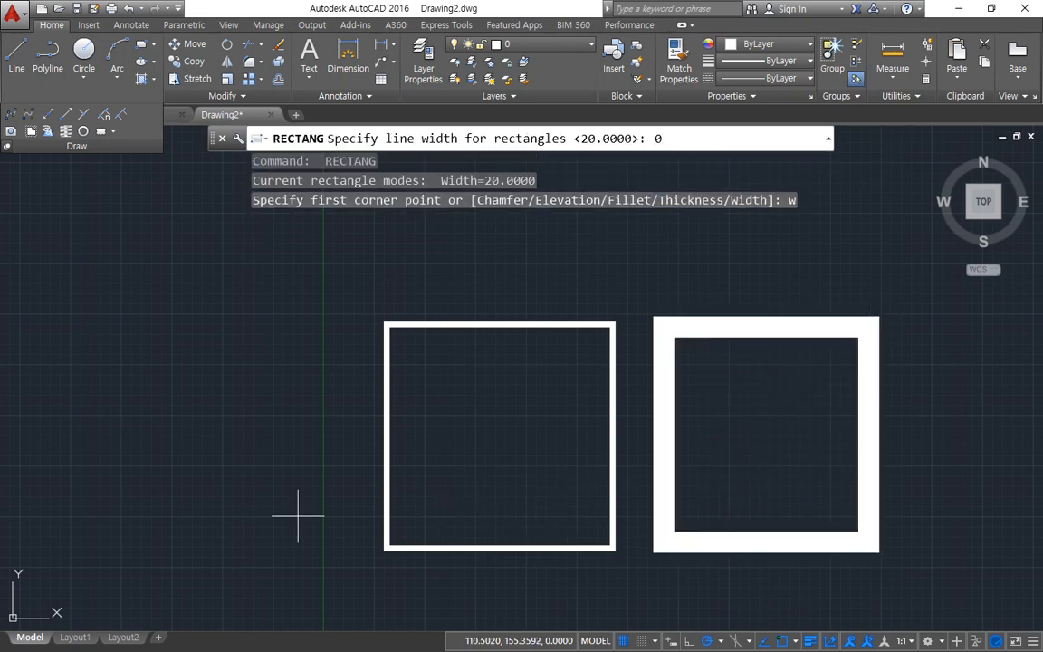
key(Return)
click(357, 544)
click(167, 331)
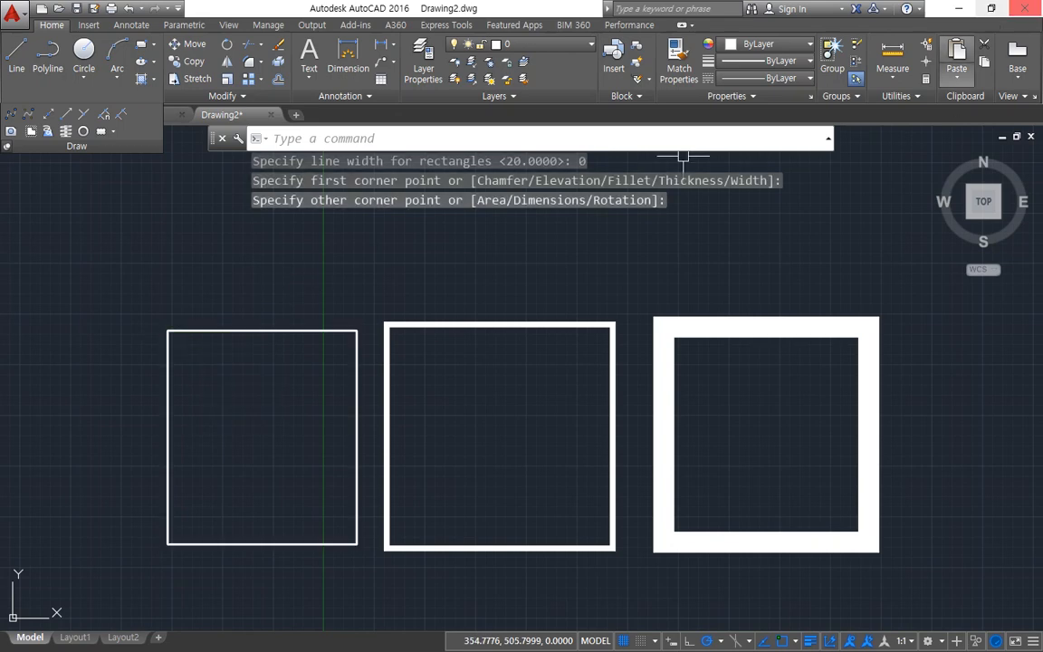
Step: Erase all three width sample rectangles from the drawing
click(787, 400)
click(312, 286)
text(e)
key(Return)
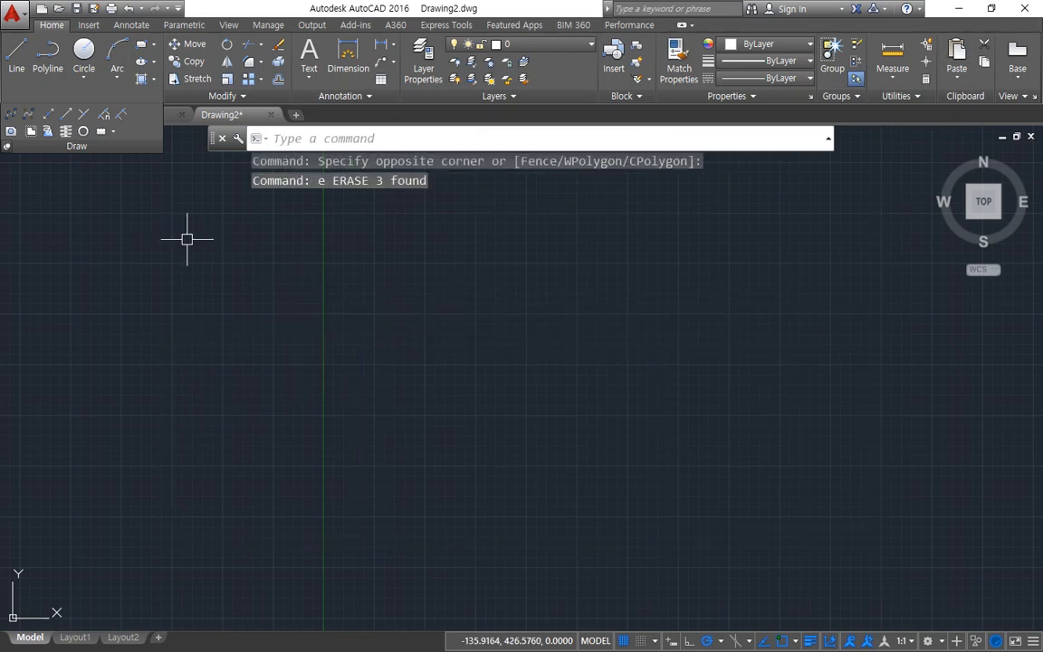
Step: Start the RECTANG command and look at its Chamfer and Fillet options
text(rec)
key(Return)
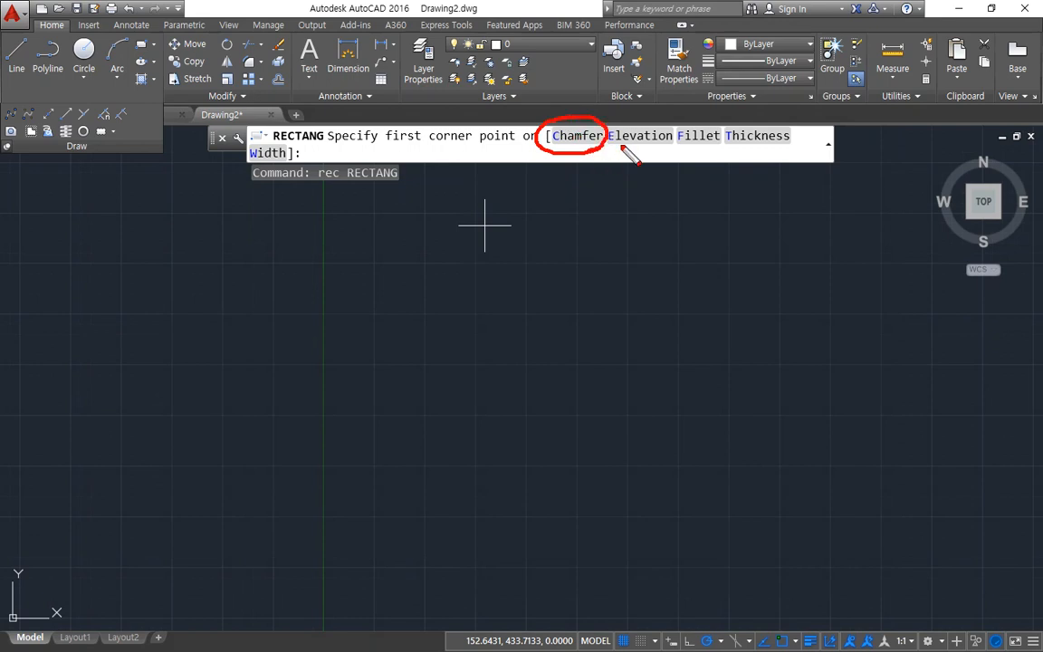
mouse_move(704, 149)
mouse_down()
mouse_move(692, 153)
mouse_move(717, 124)
mouse_move(705, 152)
mouse_up()
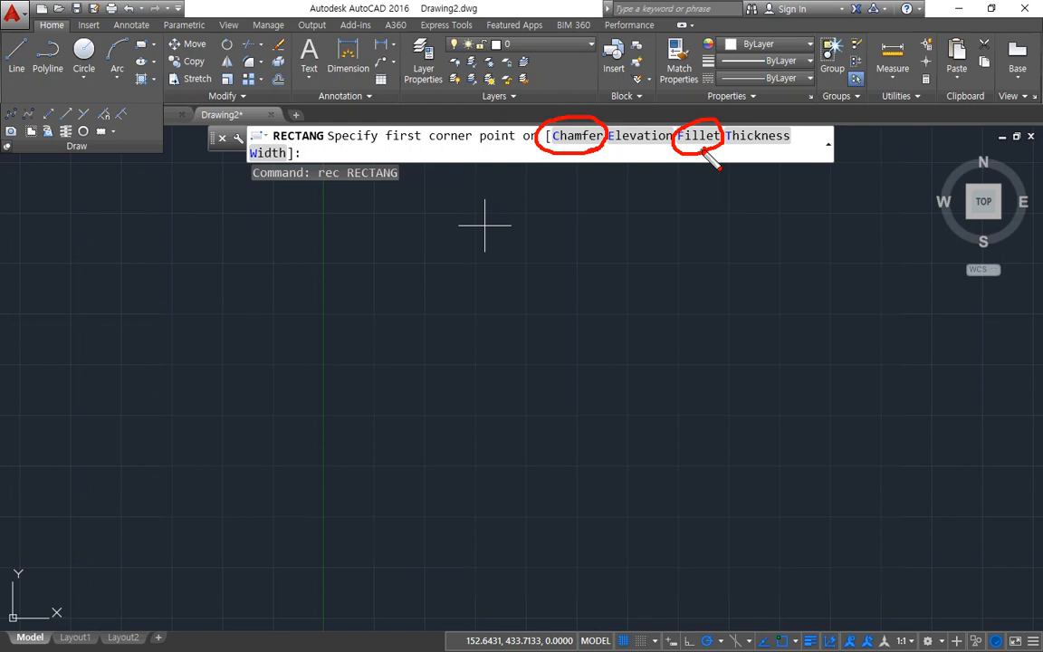
key(Escape)
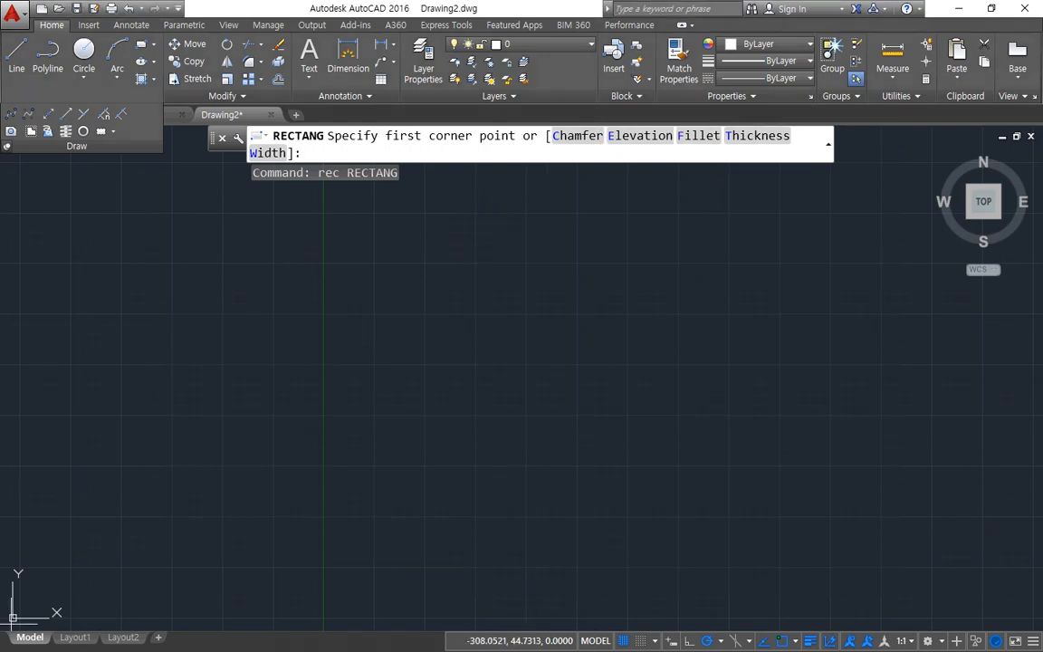
Step: Switch to the Notepad class notes and add the heading "수정명령" below the list of circle commands
key(alt+Tab)
click(353, 514)
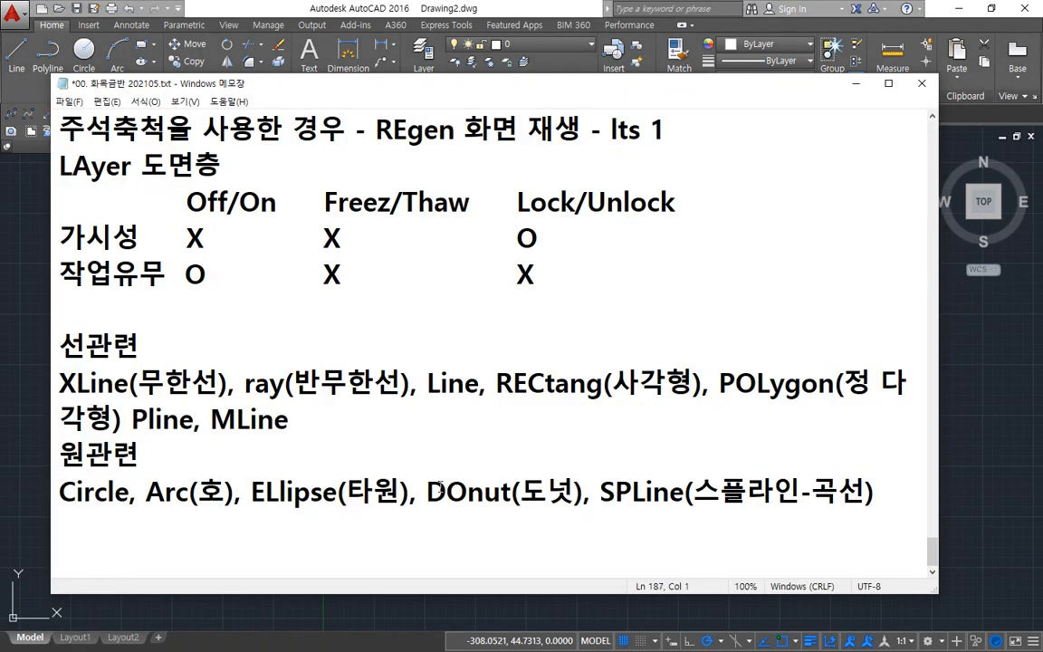
key(Return)
text(수)
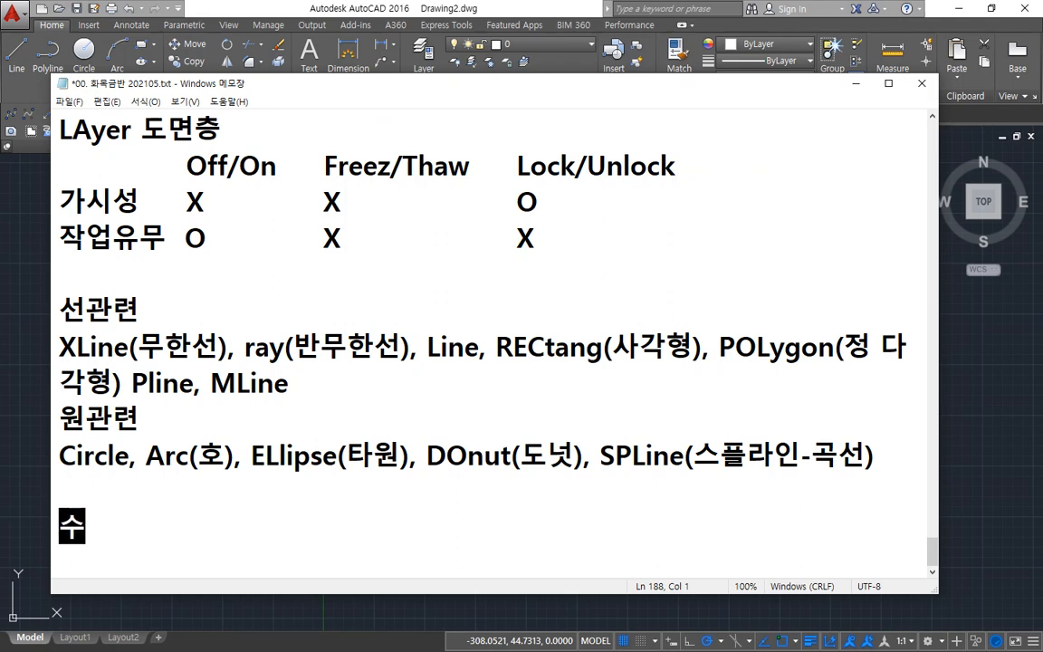
text(정명령)
key(Return)
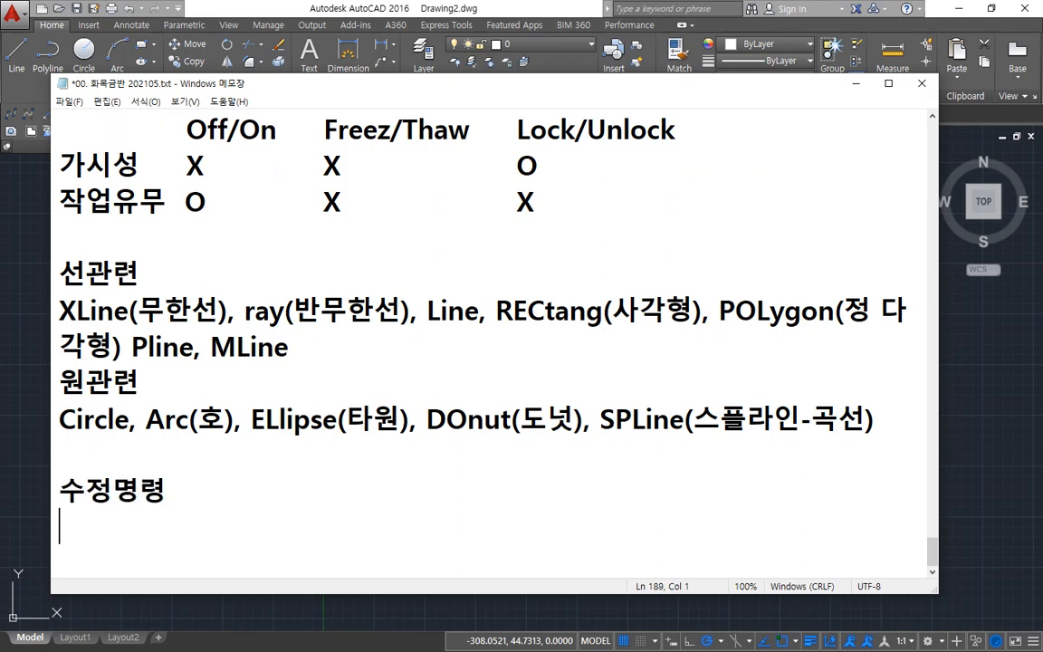
Step: List "Fillet" and "CHAmfer" on separate lines under the 수정명령 heading
text(Fill)
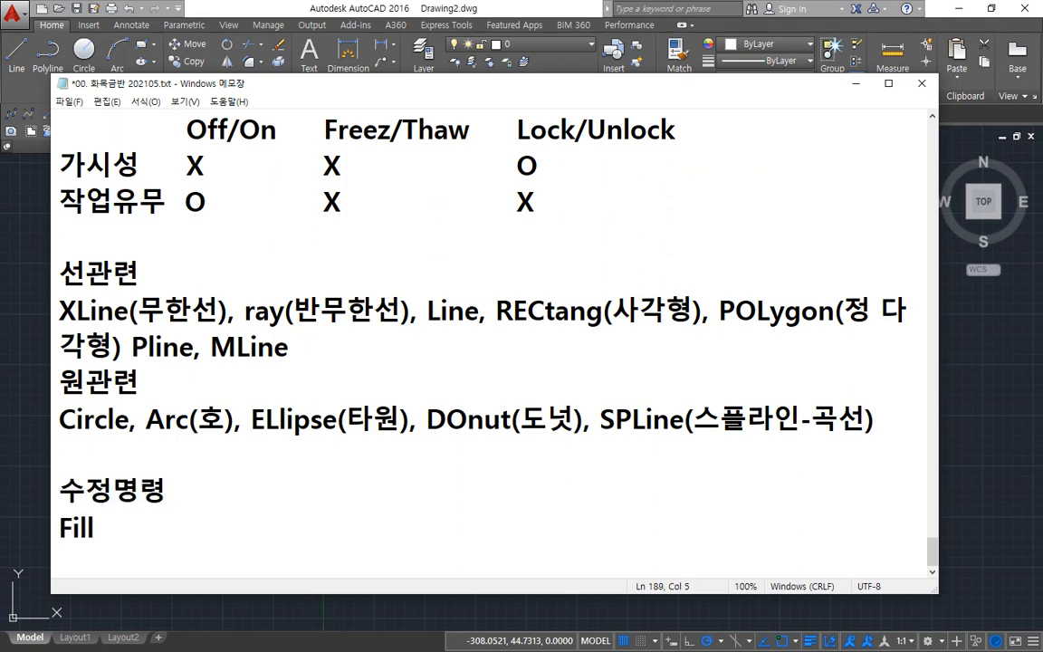
text(et)
key(Return)
text(C)
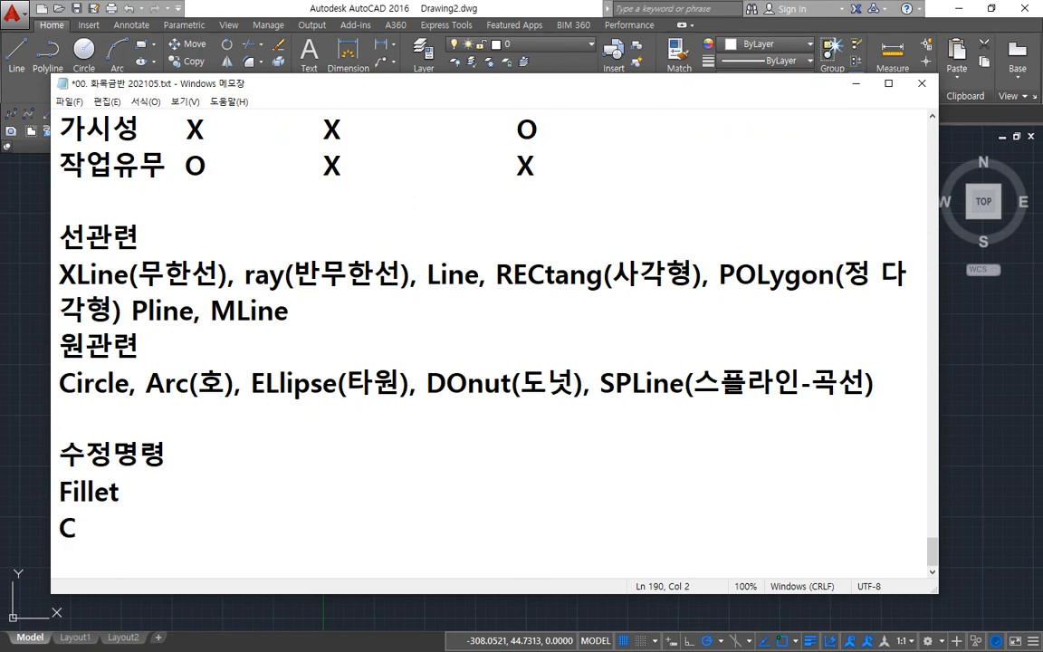
text(HAmf)
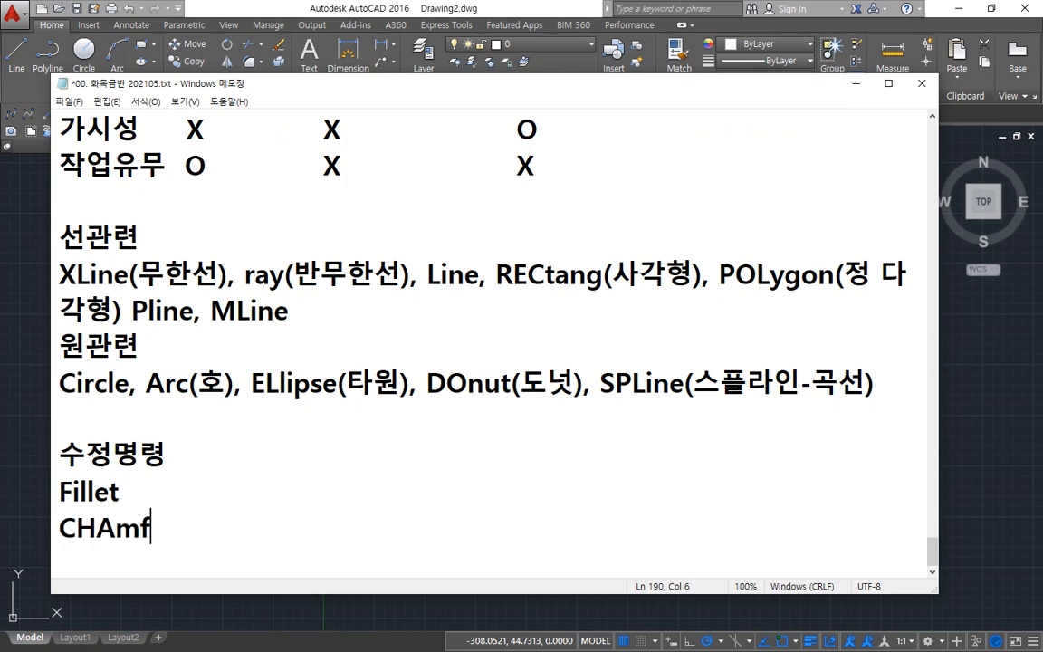
text(er)
Step: Append the Korean terms "(모깍기)" to the Fillet line and "(모따기)" to the CHAmfer line
click(440, 486)
text(()
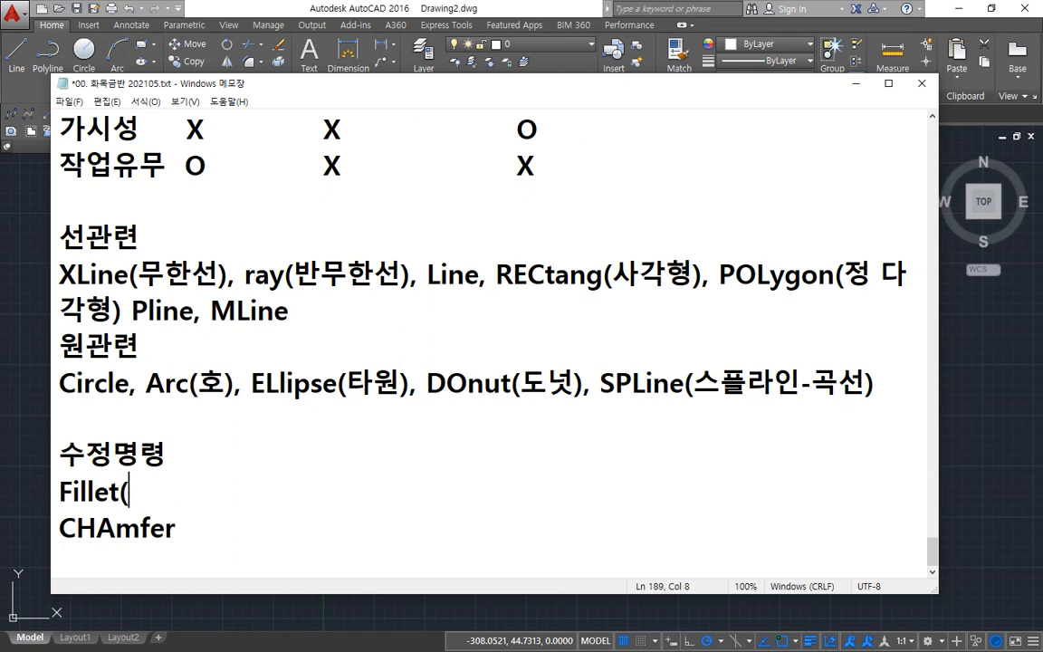
text(모깍기)
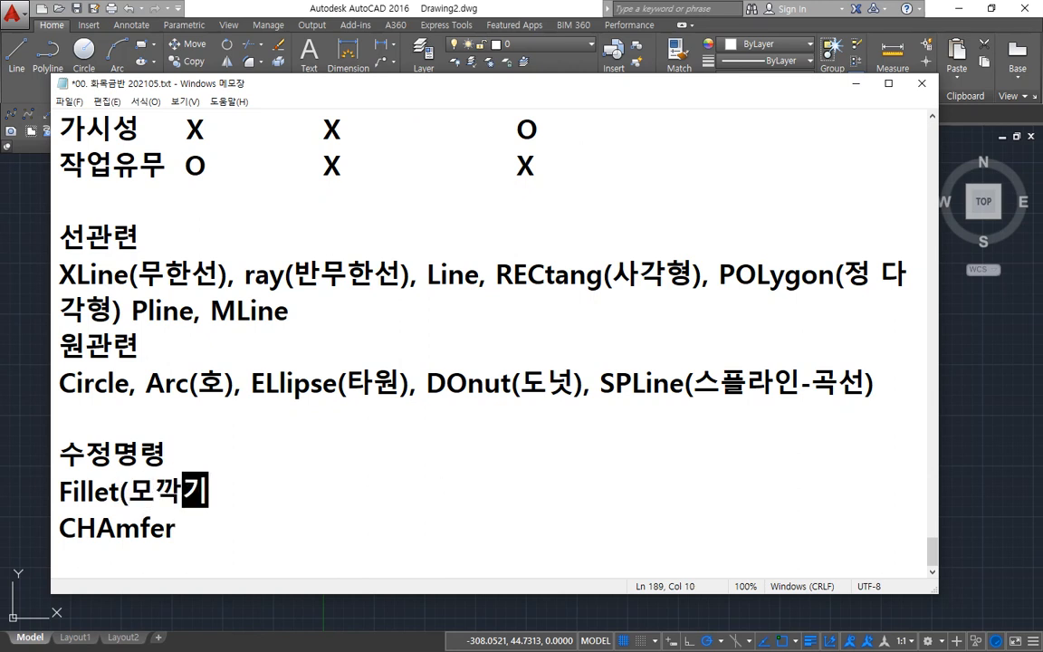
text())
key(Down)
text(()
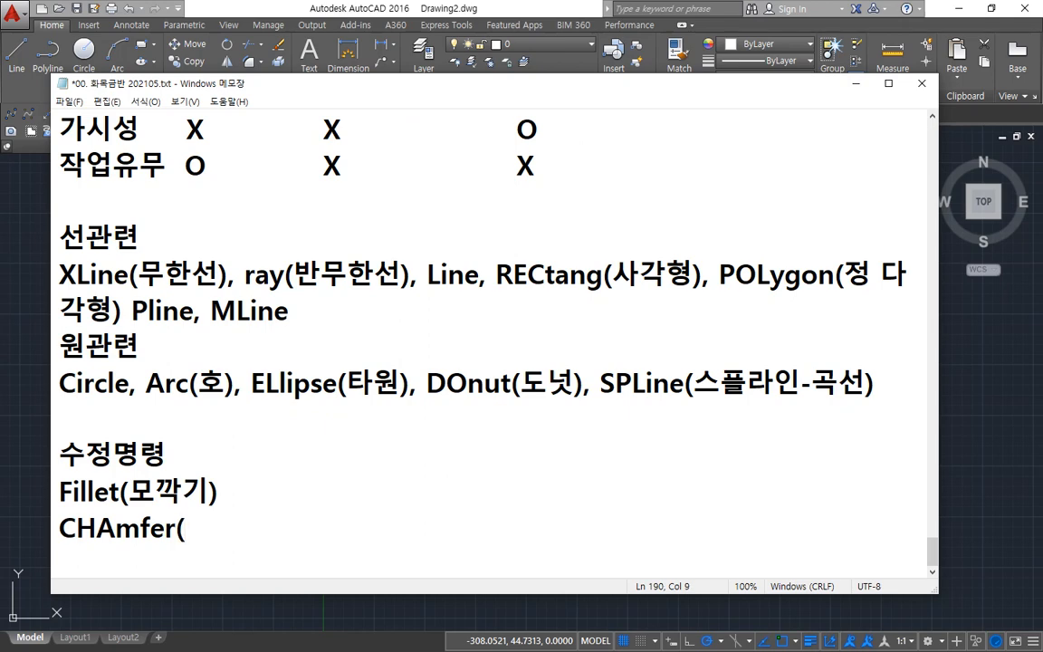
text(모딱)
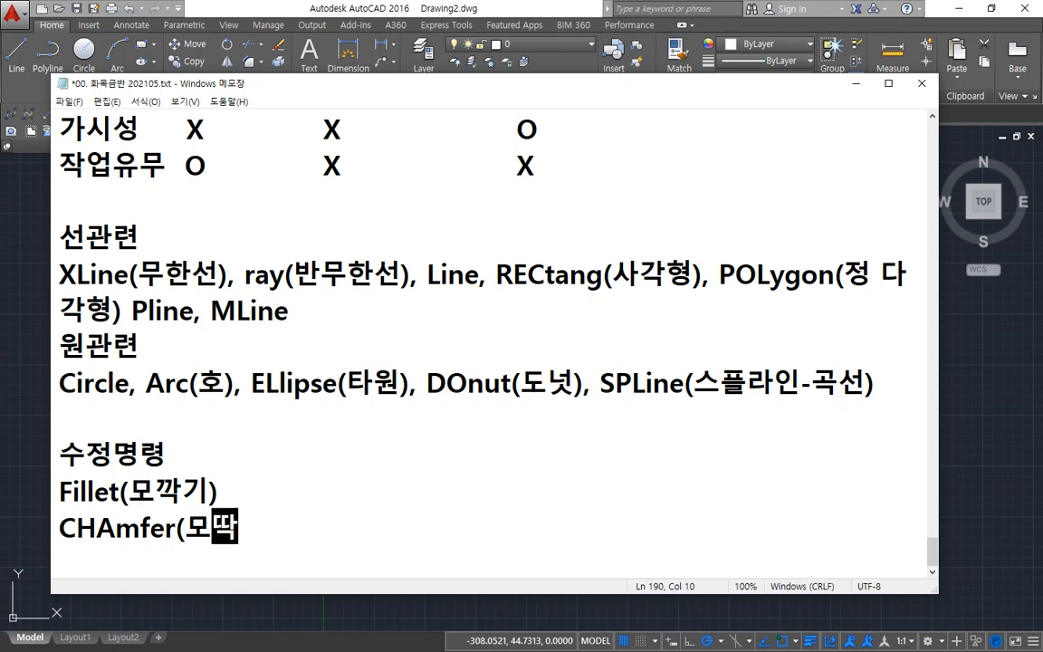
text(기))
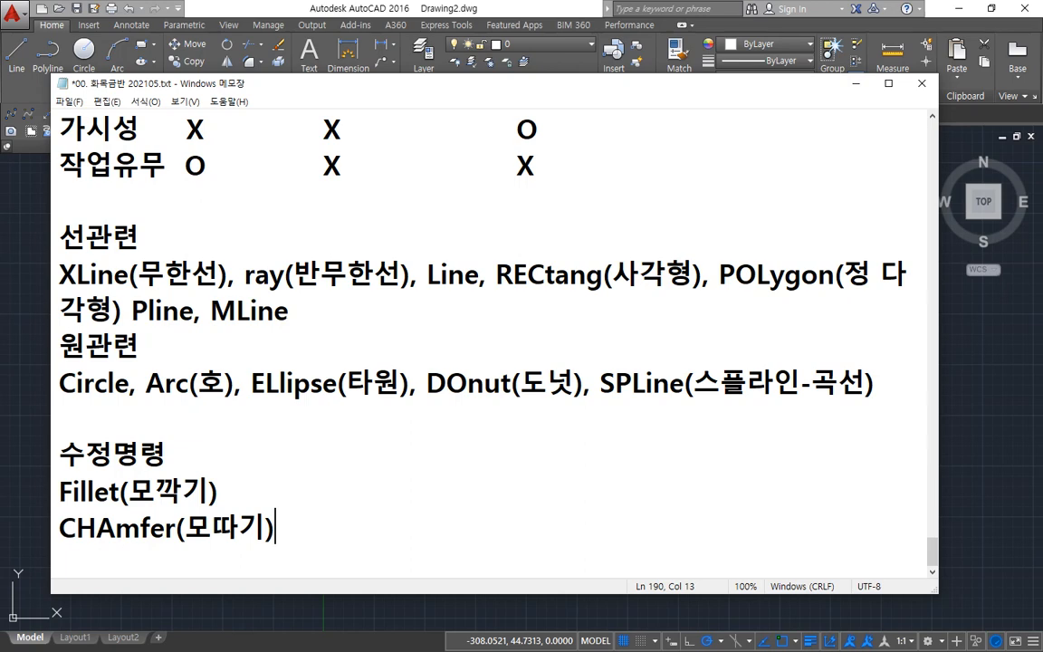
Step: Add the explanation "- 모서리 깍기" inside the parentheses of the Fillet line
key(Up)
key(Left)
text(- ah)
key(BackSpace)
key(BackSpace)
key(Hangul)
text(모서리 까)
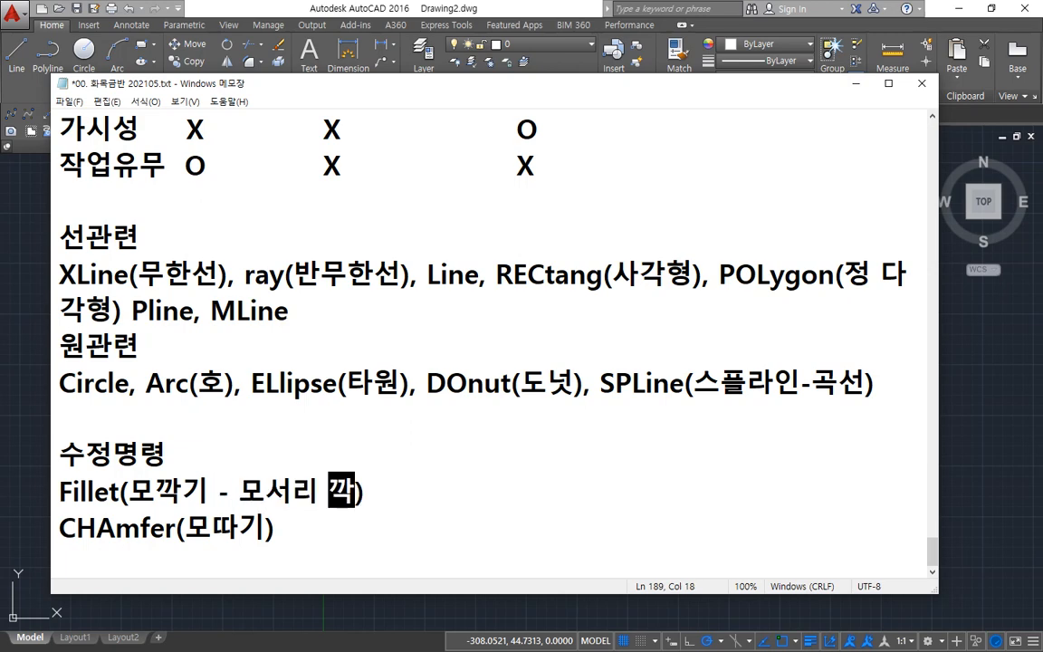
text(ㄱ기)
Step: Add the explanation "- 모서리 따내기" inside the parentheses of the CHAmfer line
key(Down)
key(Left)
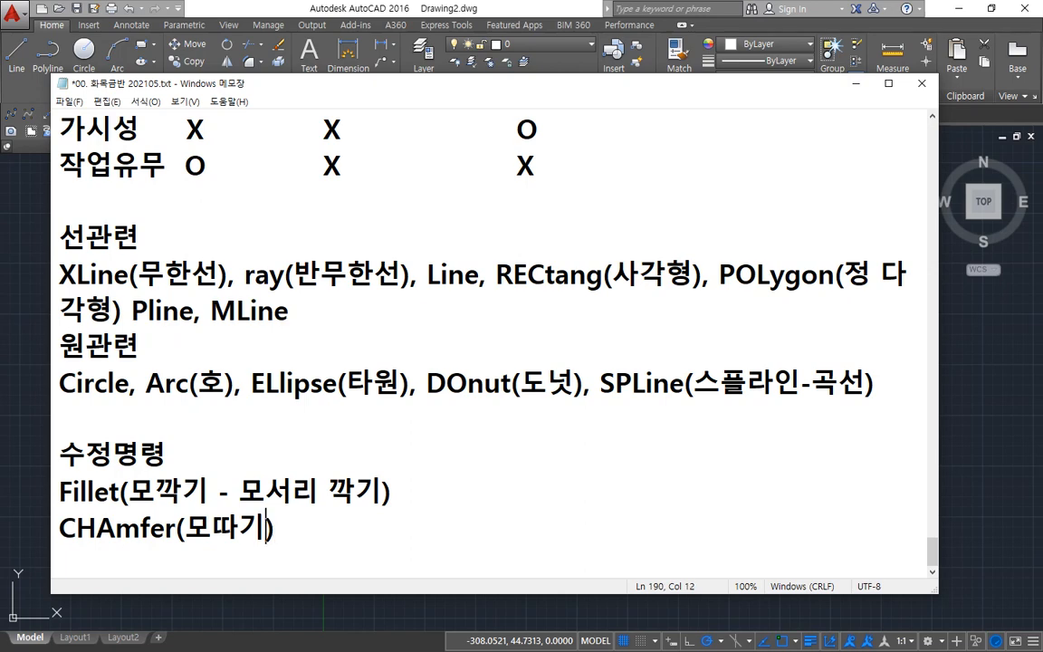
text(- 모설)
text(리 따내기)
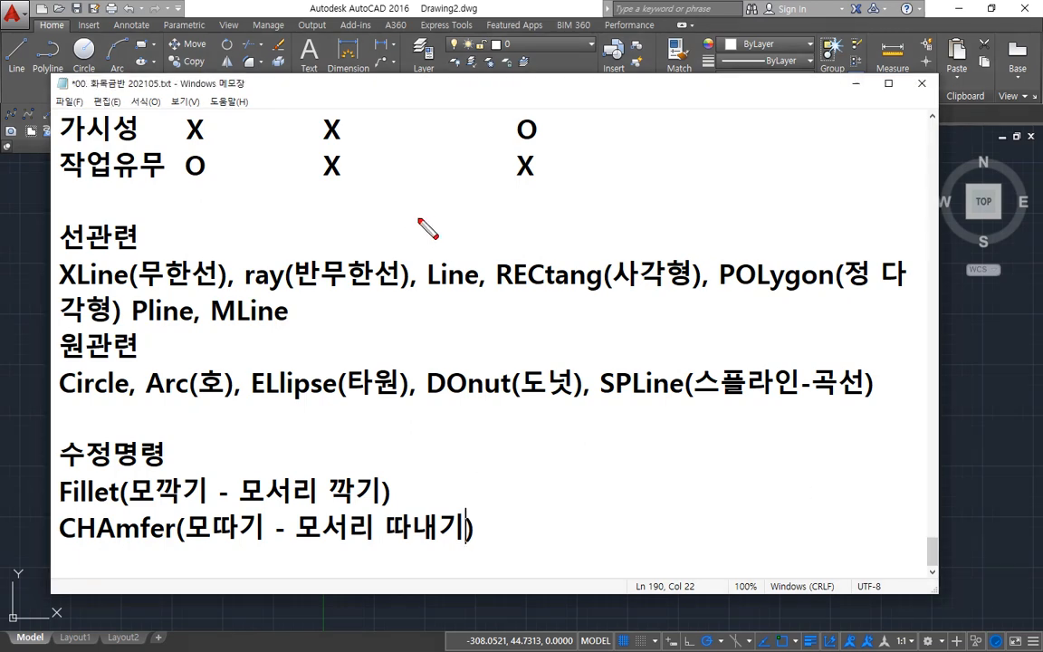
Step: Switch from the notes back to the AutoCAD drawing
mouse_move(421, 203)
mouse_down()
mouse_move(582, 203)
mouse_move(599, 249)
mouse_move(599, 300)
mouse_move(580, 328)
mouse_move(431, 328)
mouse_up()
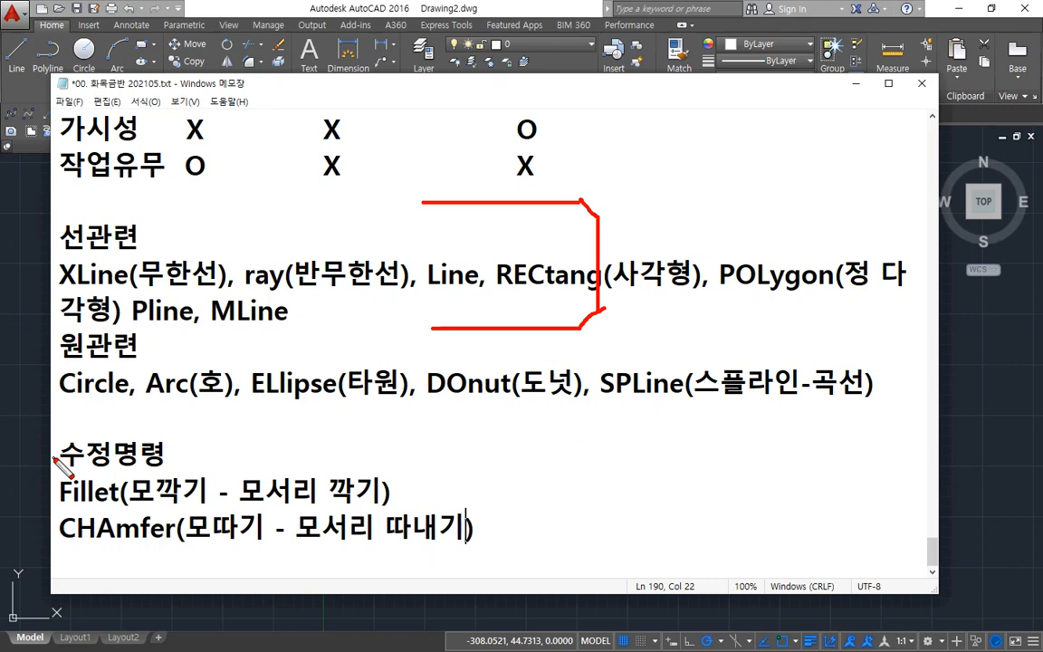
key(Escape)
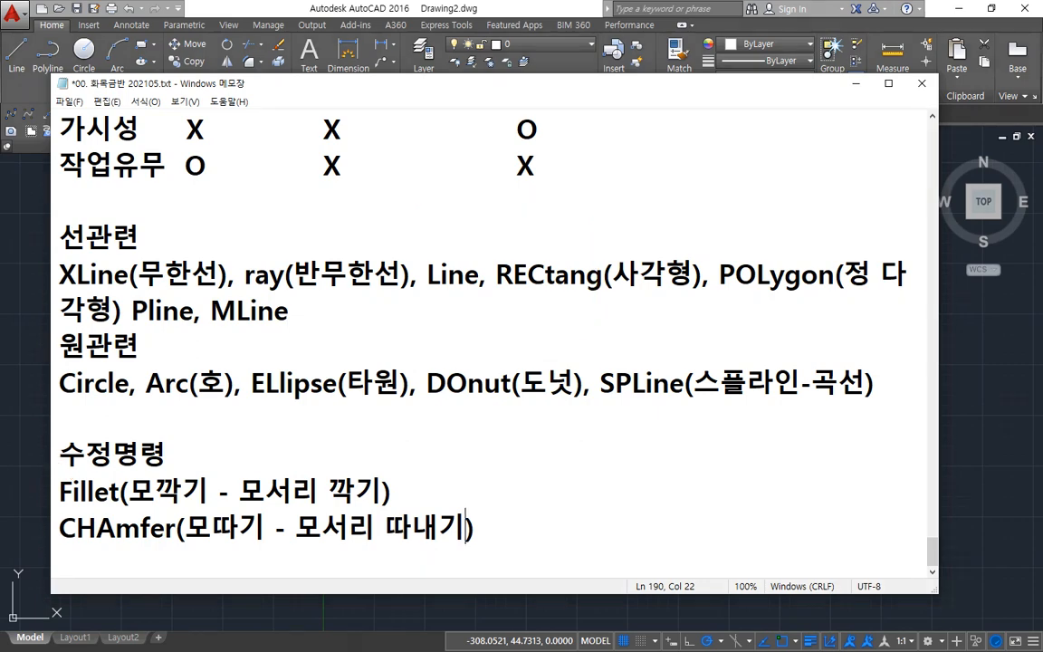
click(317, 5)
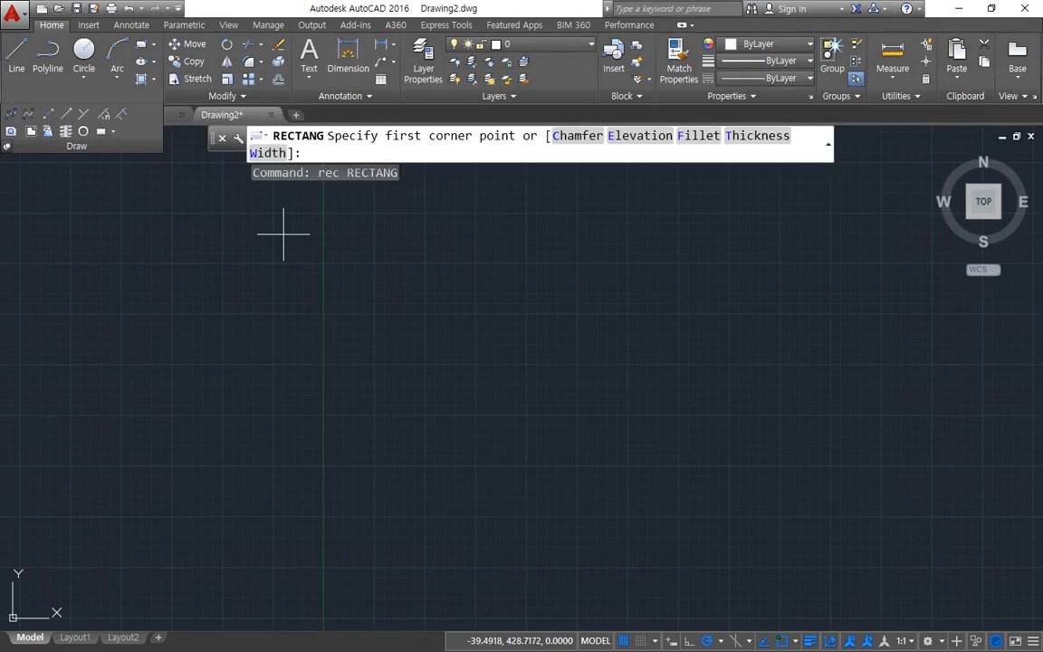
click(236, 286)
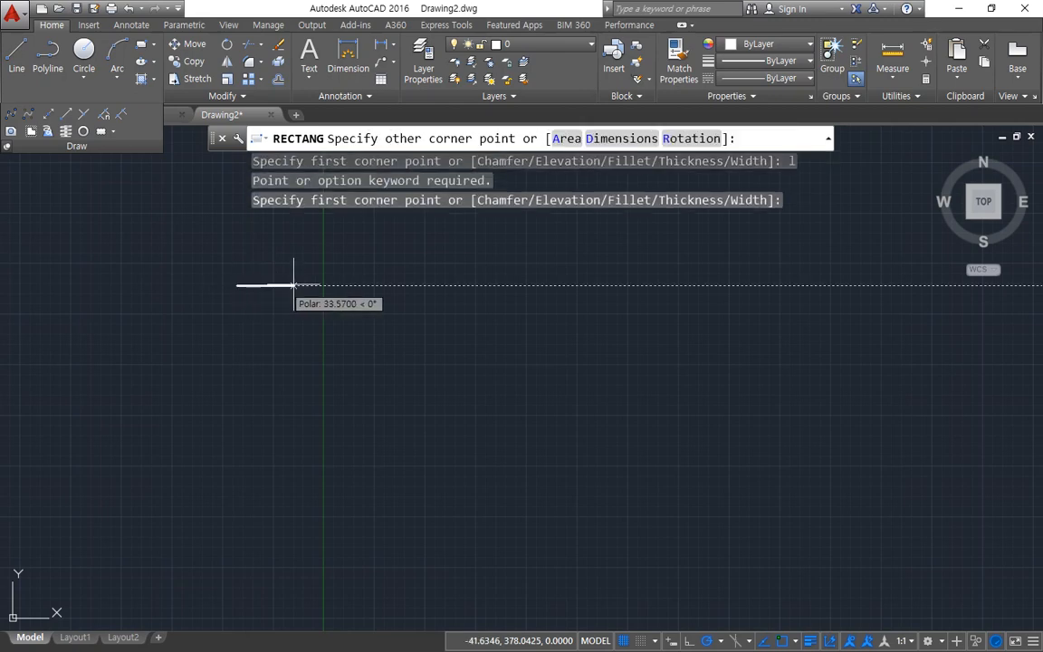
click(364, 285)
key(Escape)
click(354, 289)
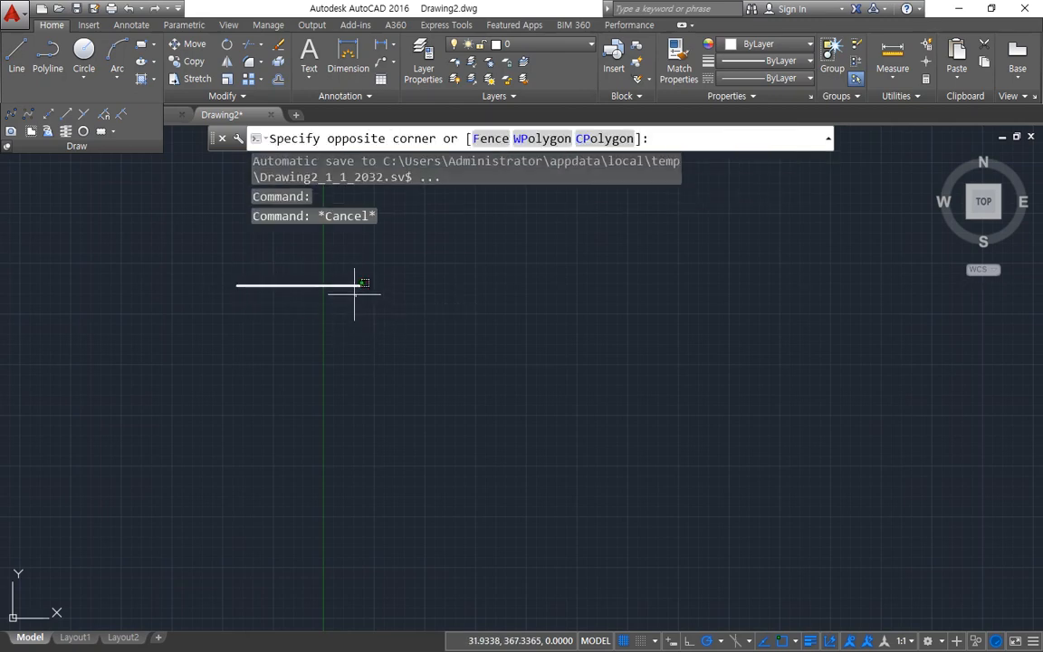
click(328, 274)
text(e)
key(Return)
Step: Draw a corner of two connected lines, one horizontal and one running about 68 units straight down from its right end
text(l)
key(Return)
click(356, 299)
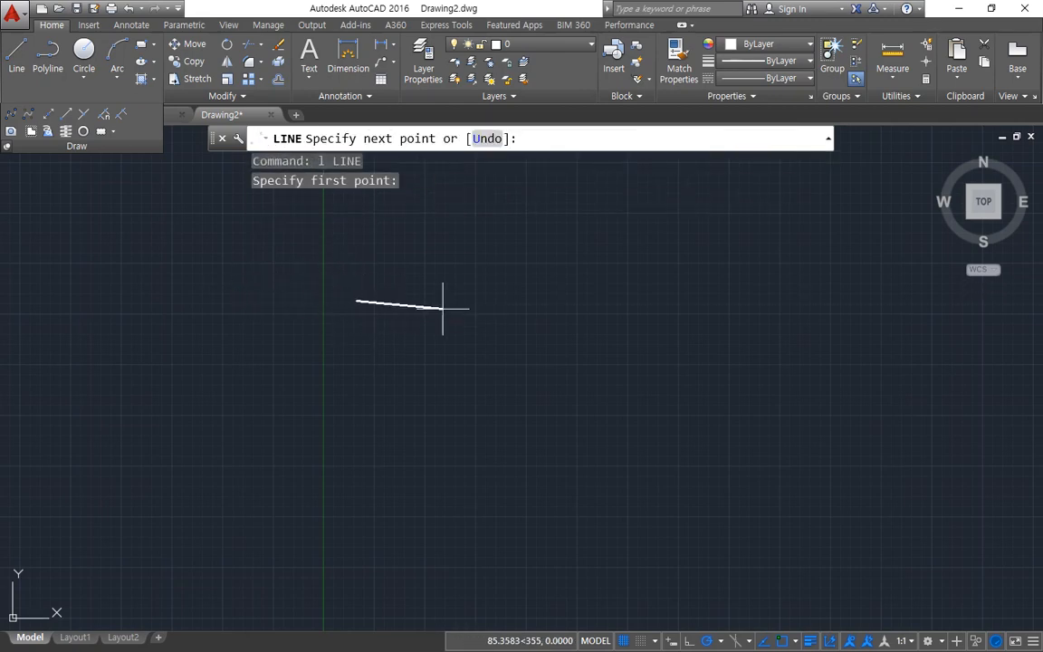
click(440, 301)
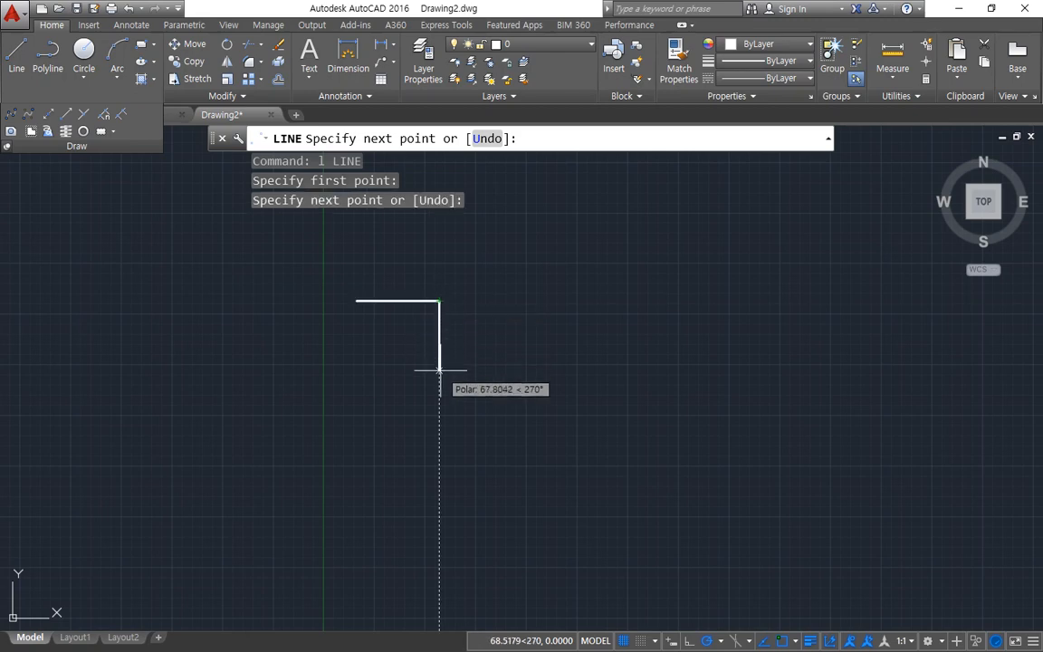
click(440, 369)
key(Return)
Step: Draw a horizontal line right of the corner and a vertical line about 82 units long crossing it near its right end
scroll(653, 282, up, 2)
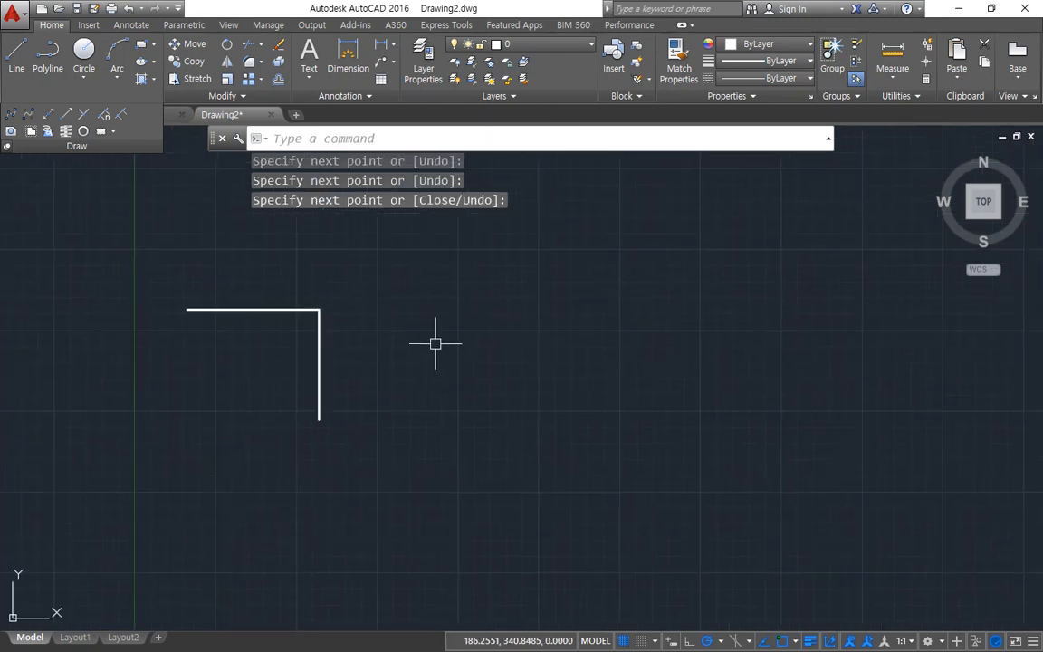
text(l)
key(Return)
click(404, 306)
click(541, 306)
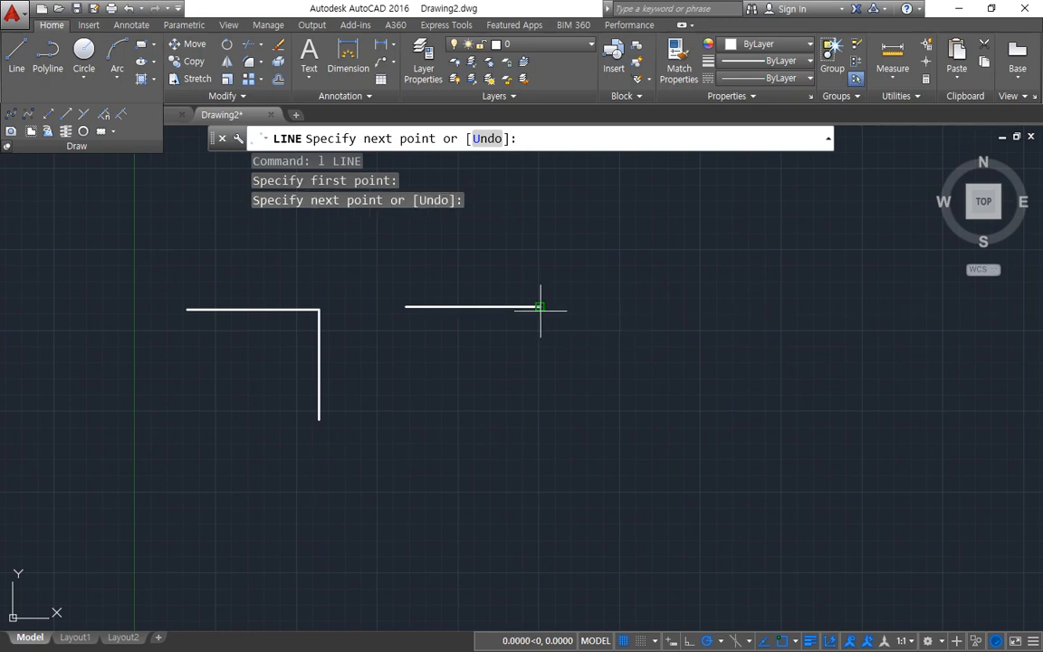
key(Return)
key(Return)
click(509, 277)
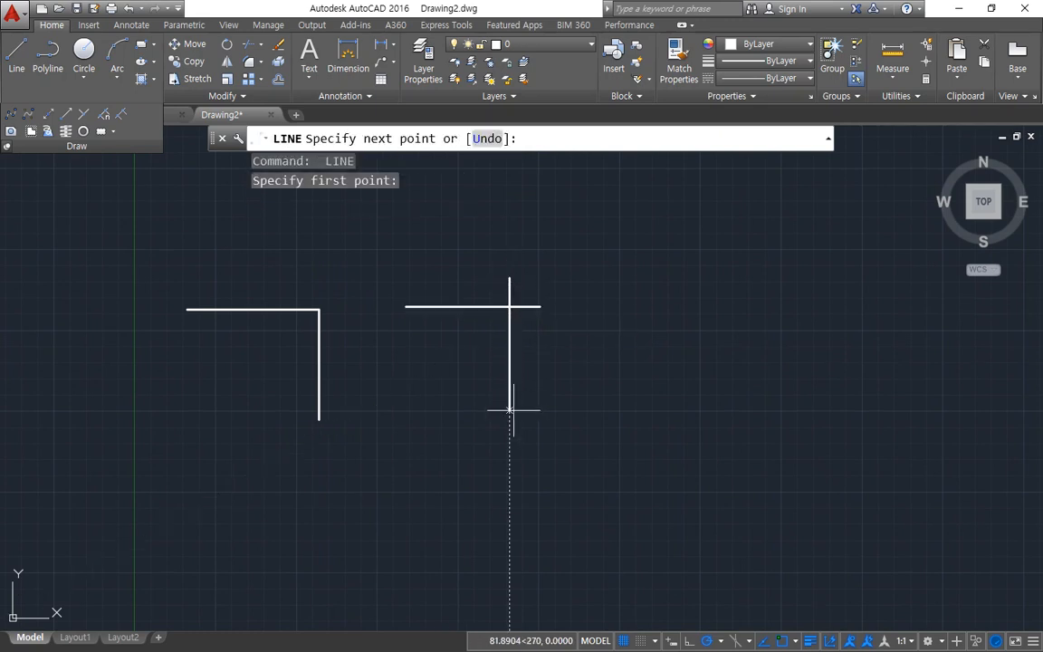
click(508, 414)
key(Return)
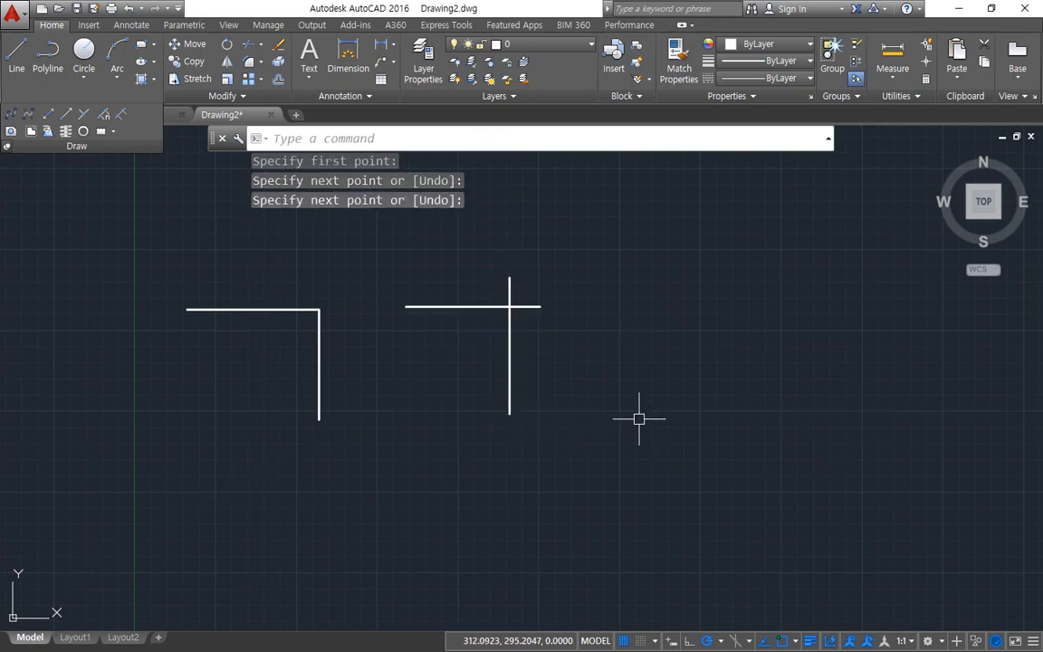
Step: Draw two separate lines right of the crossing pair: a horizontal about 31 units long and, lower right, a vertical about 25 units
text(l)
key(Return)
click(602, 306)
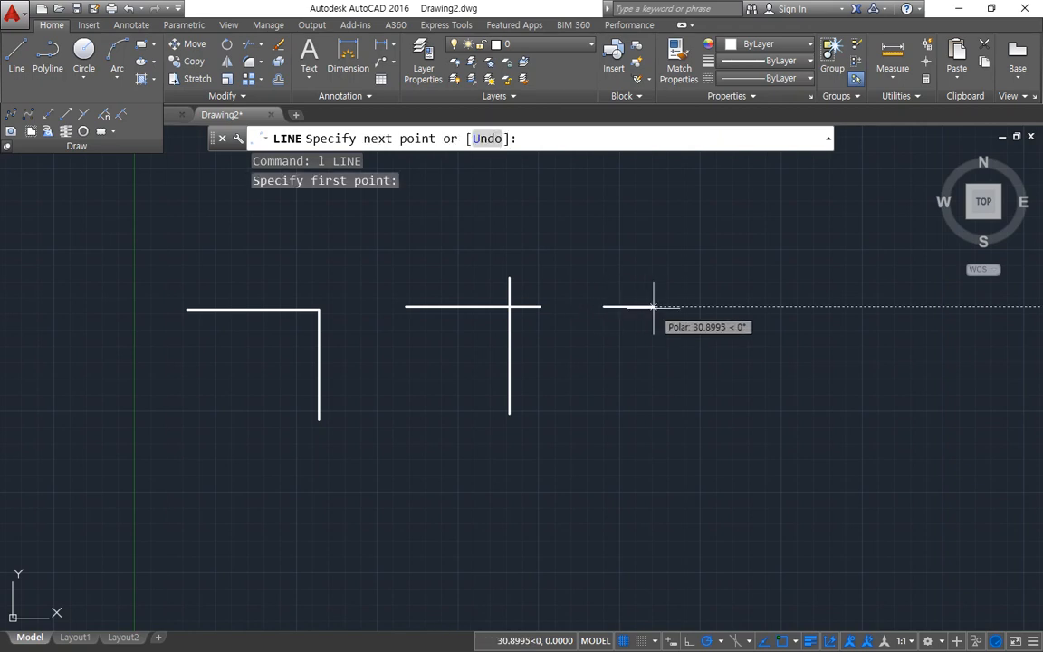
click(654, 306)
key(Return)
key(Return)
click(774, 404)
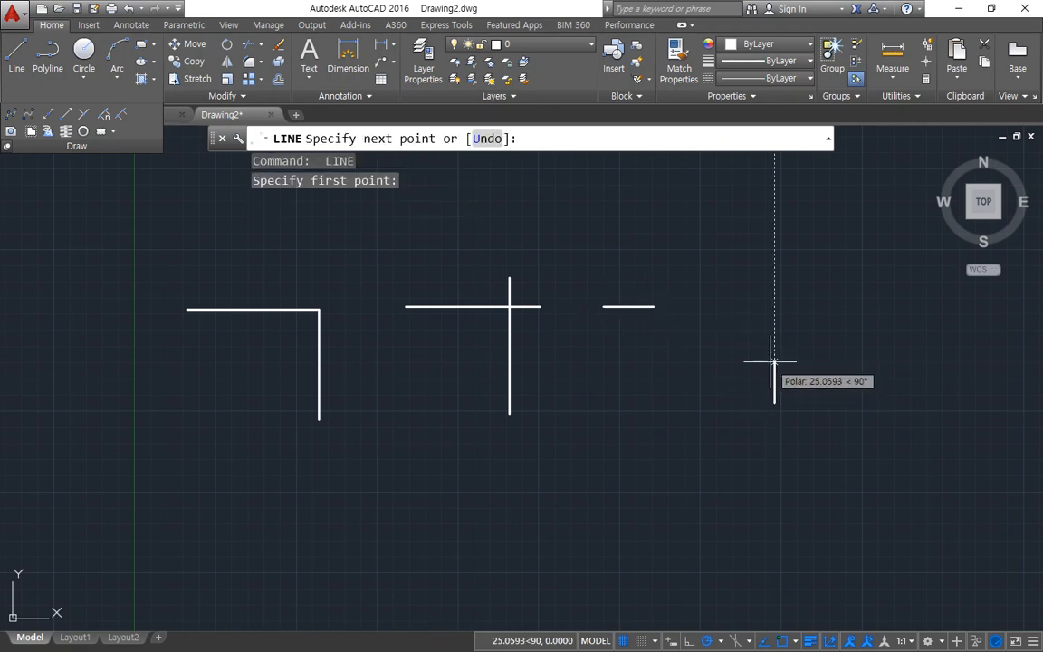
click(774, 360)
key(Return)
Step: Start the FILLET command and examine its current mode and radius settings and the Radius option
scroll(580, 344, up, 2)
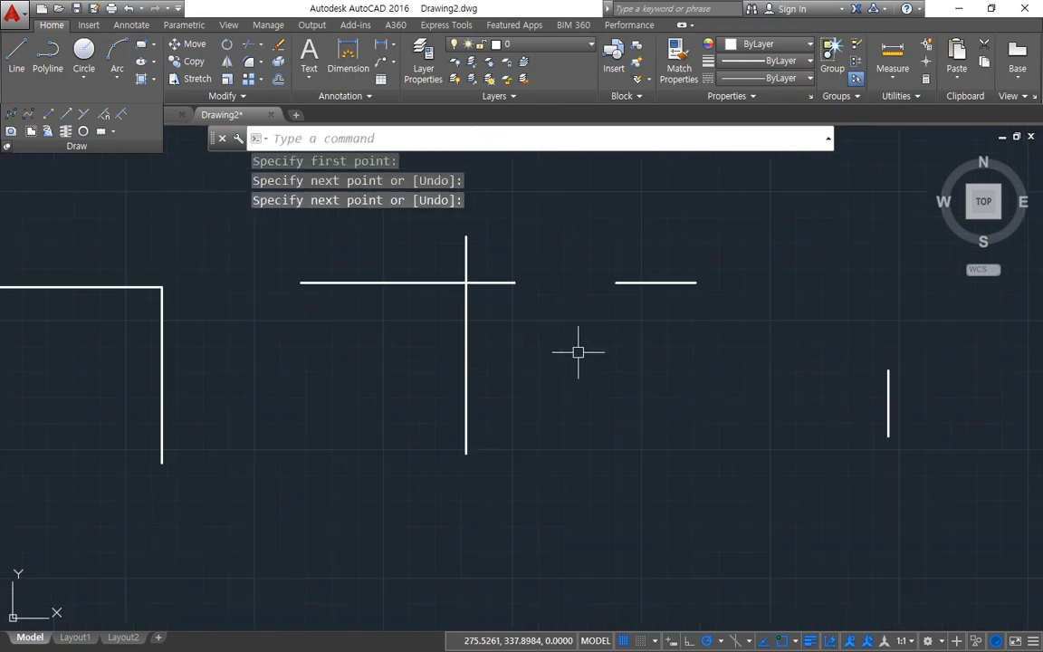
scroll(579, 350, down, 2)
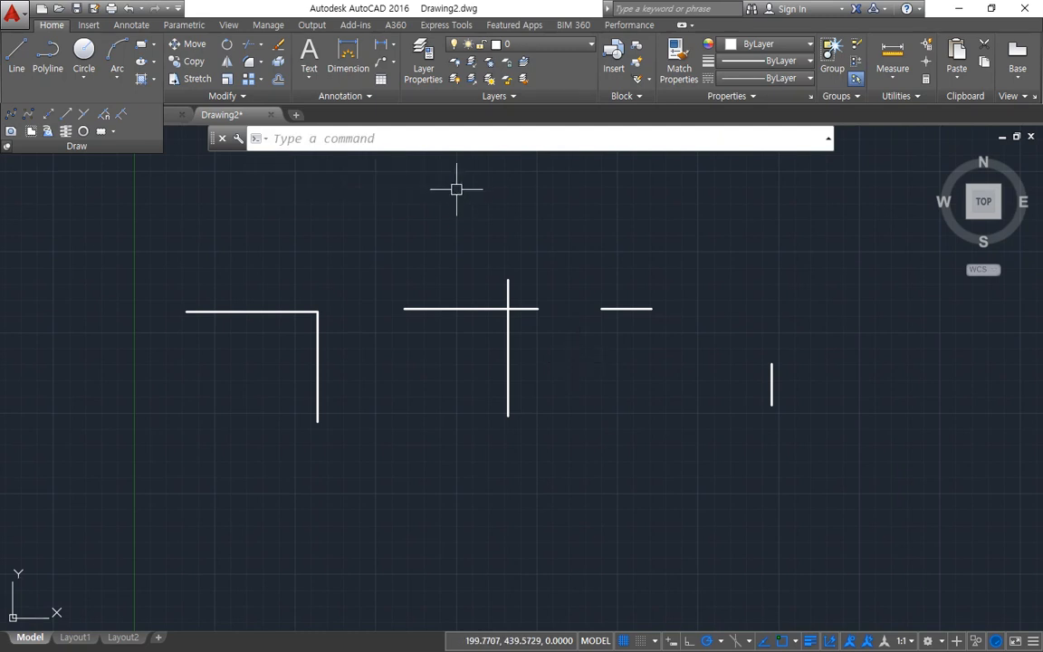
text(f)
key(Return)
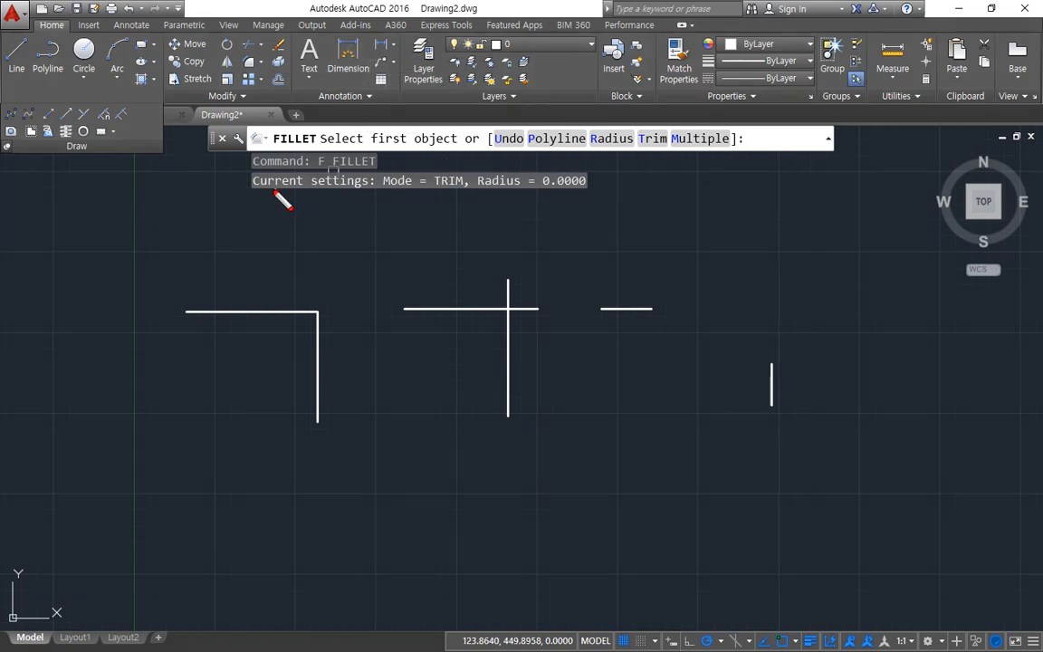
drag(272, 189, 371, 189)
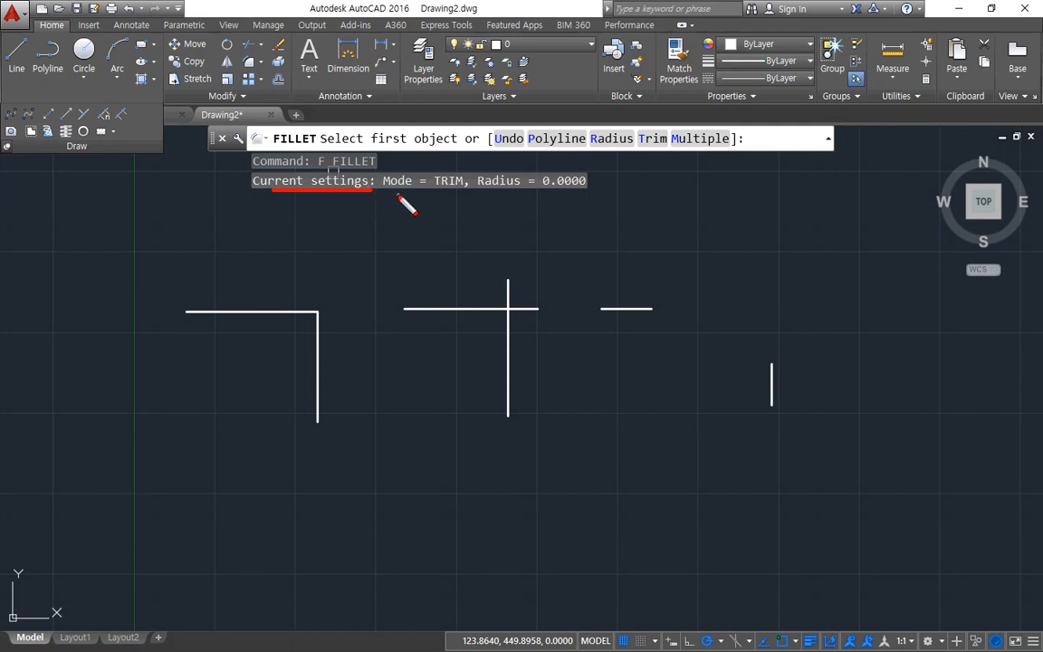
drag(383, 192, 460, 192)
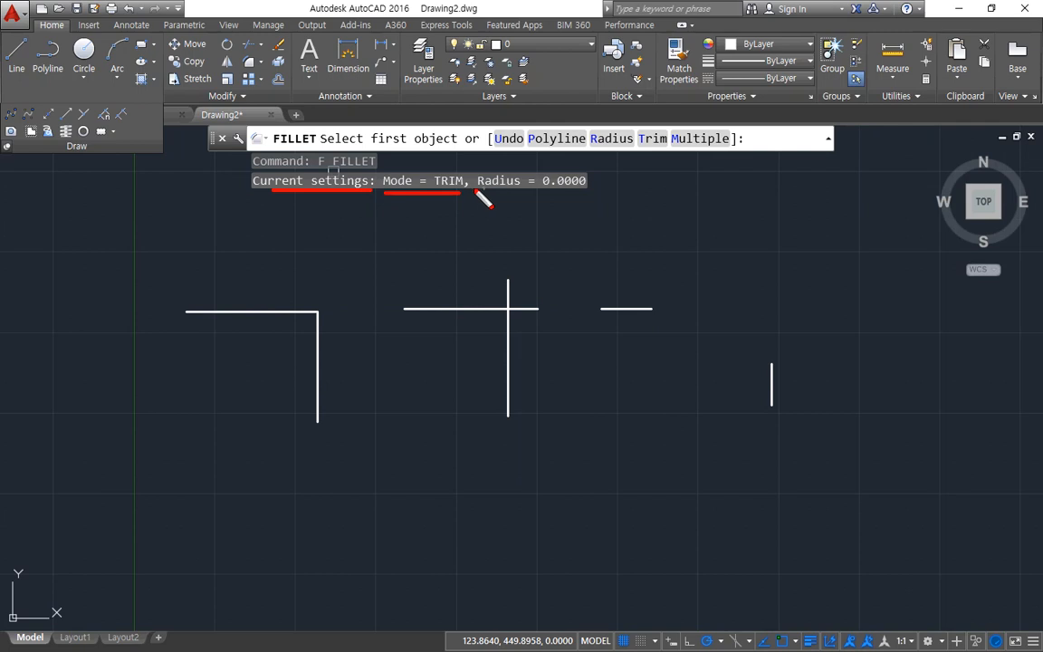
drag(474, 195, 584, 196)
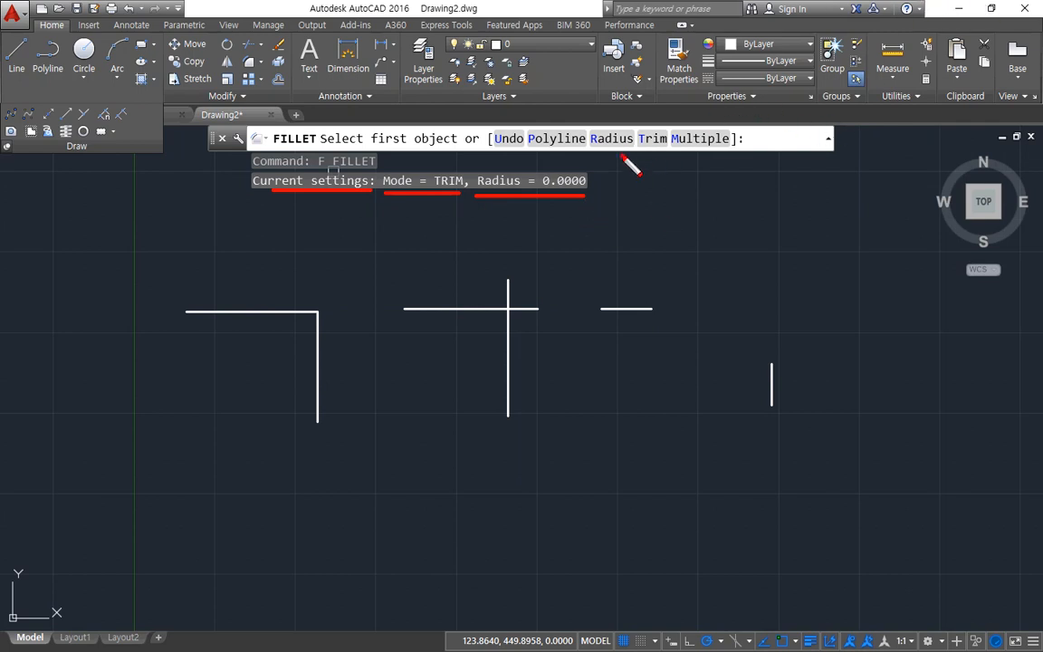
mouse_move(600, 138)
mouse_down()
mouse_move(623, 152)
mouse_move(617, 161)
mouse_move(599, 149)
mouse_move(620, 166)
mouse_up()
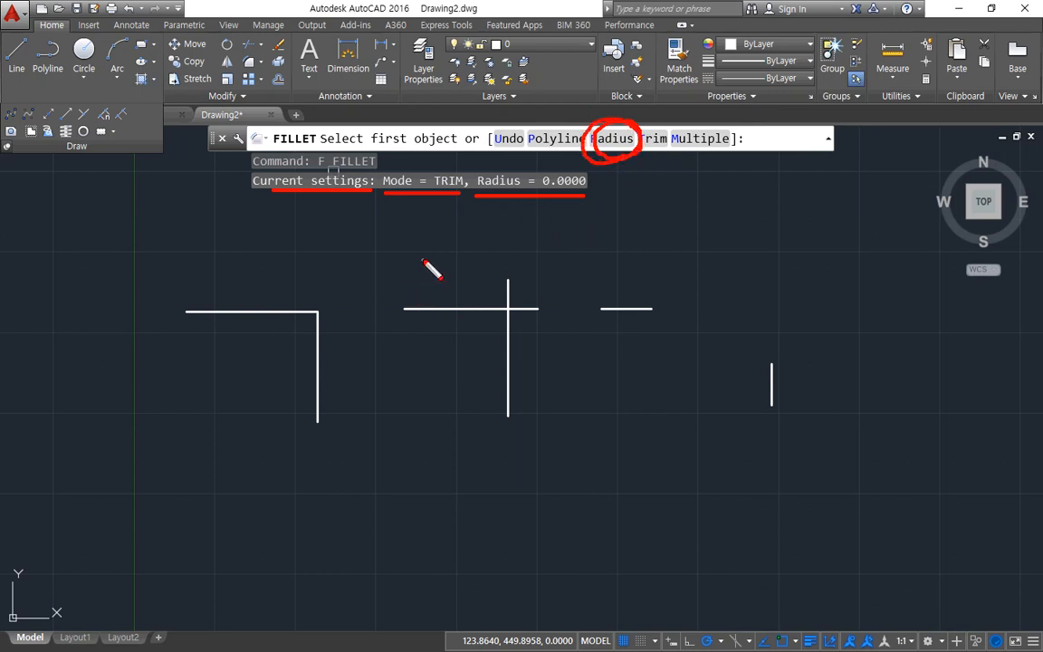
mouse_move(631, 230)
mouse_down()
mouse_move(628, 159)
mouse_move(605, 176)
mouse_up()
drag(626, 158, 645, 158)
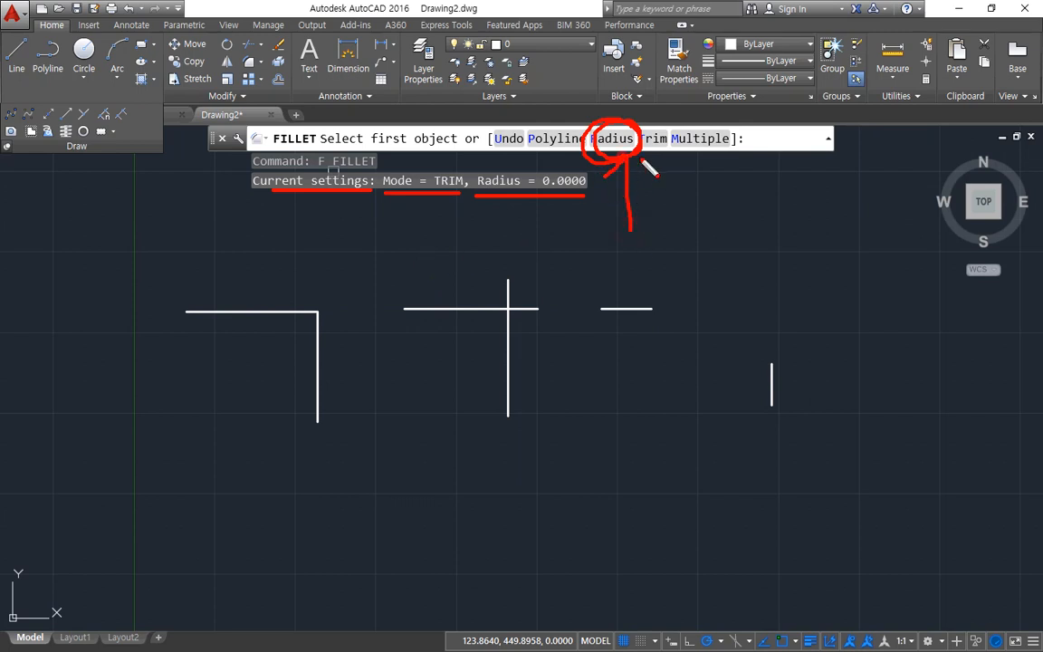
Step: Set the fillet radius to 5 and try rounding the corner between the two connected lines
mouse_move(566, 245)
mouse_down()
mouse_move(562, 211)
mouse_move(551, 218)
mouse_up()
drag(614, 226, 614, 163)
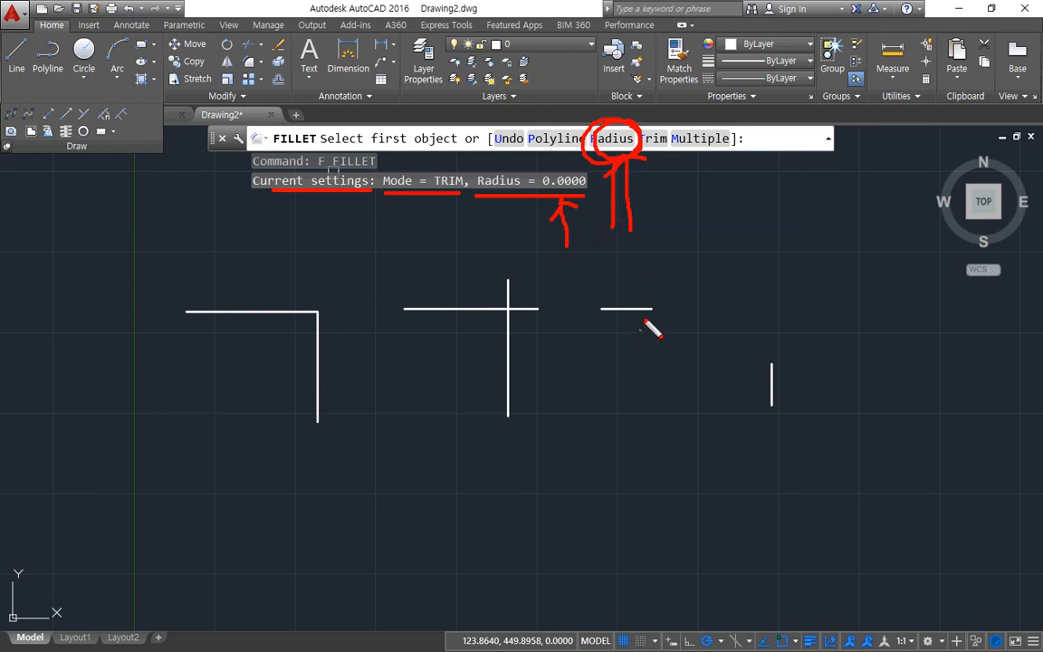
key(Escape)
click(612, 140)
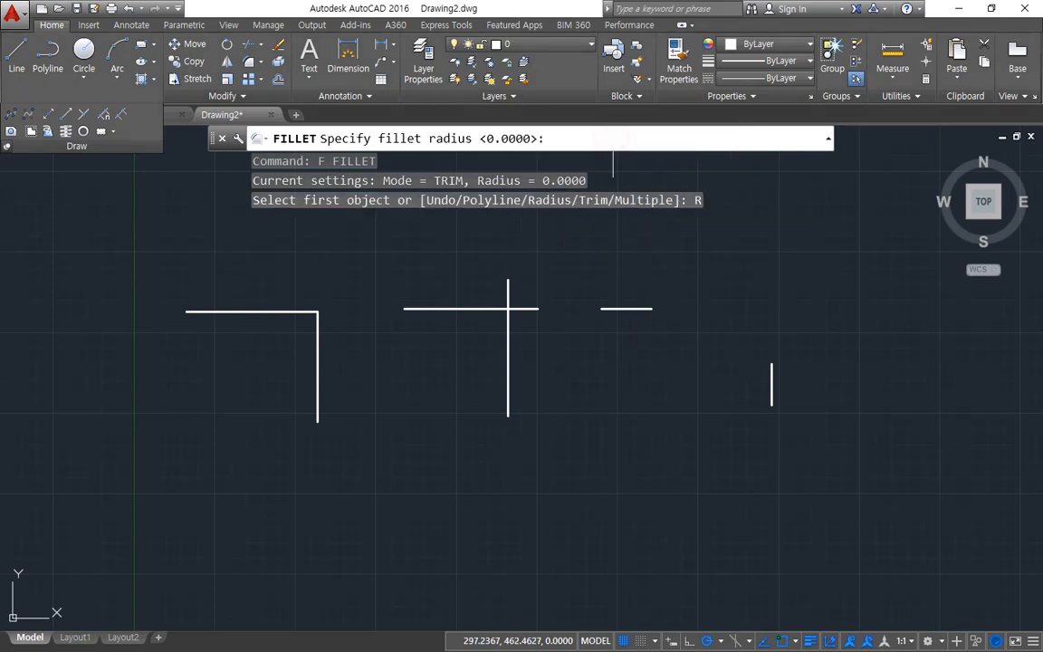
text(5)
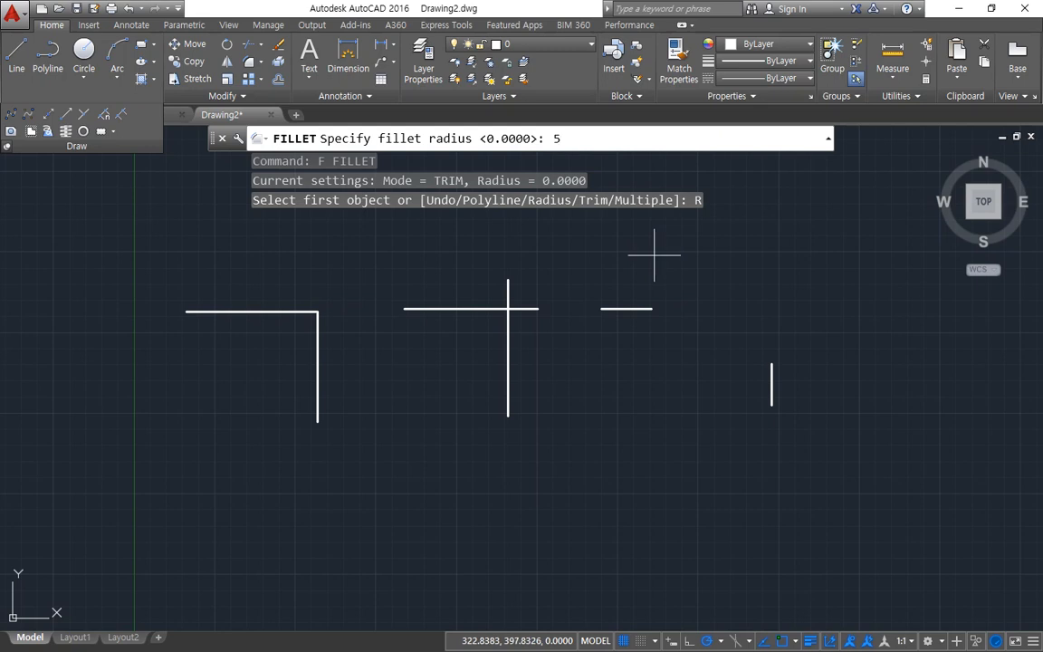
key(Return)
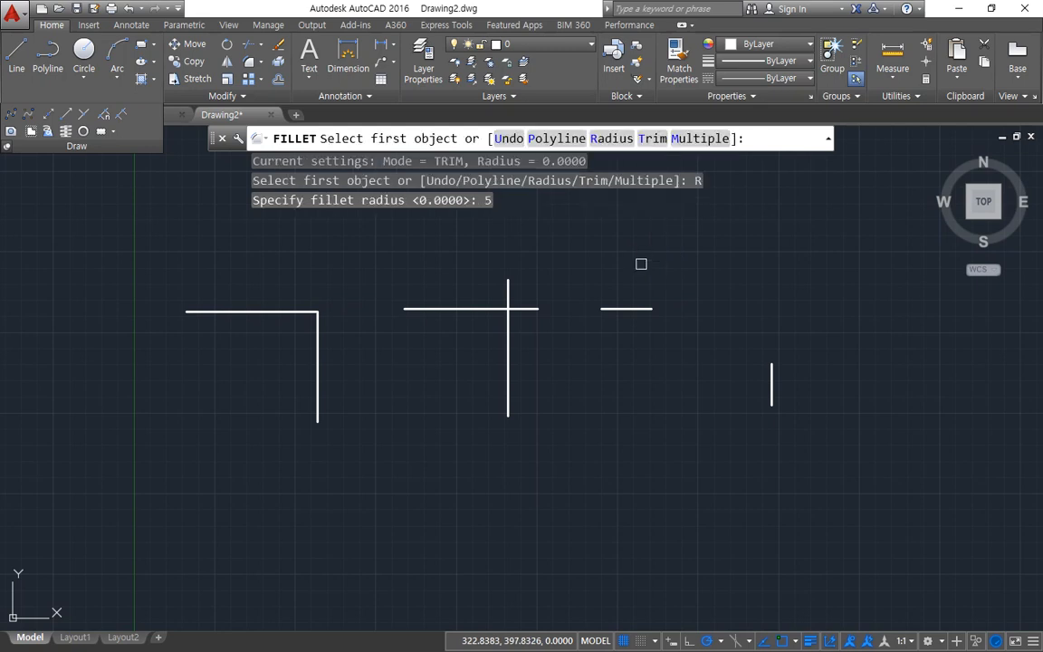
click(276, 311)
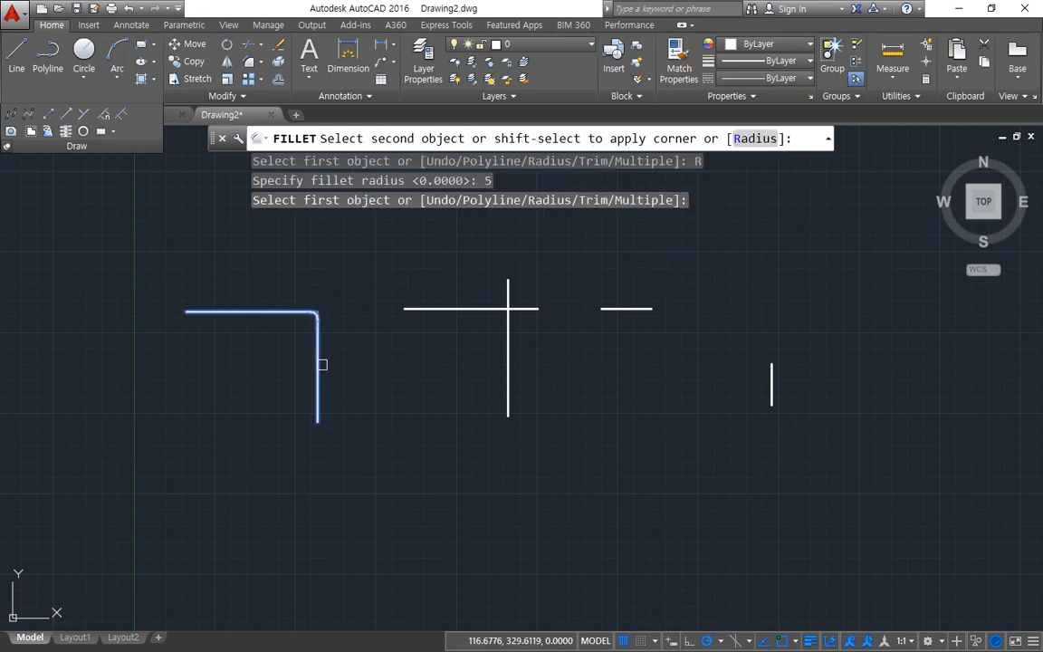
key(Escape)
key(Return)
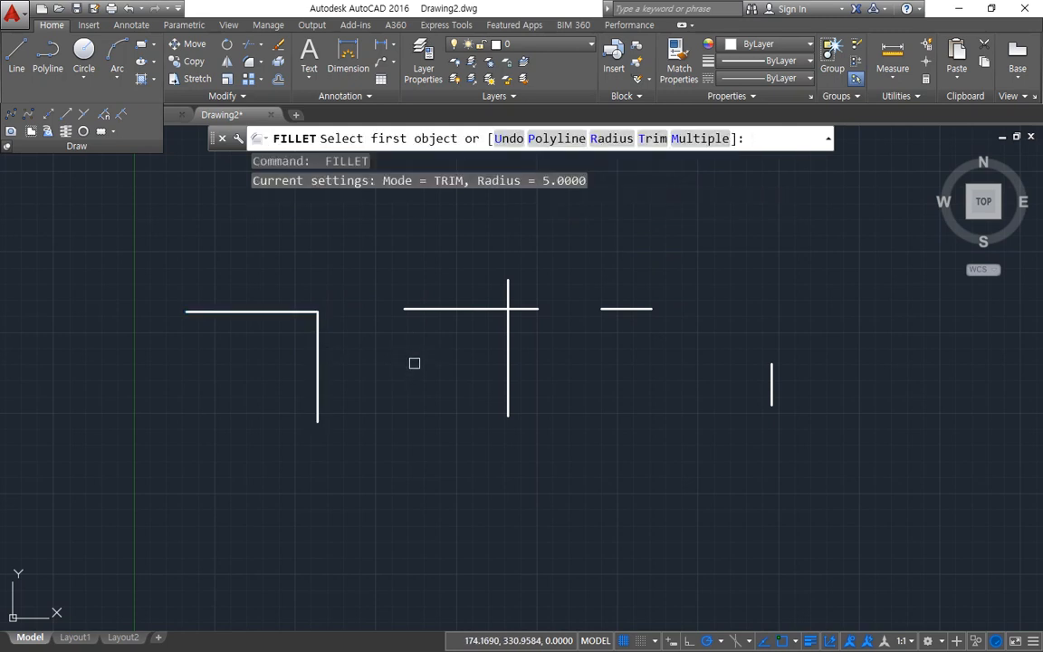
key(Return)
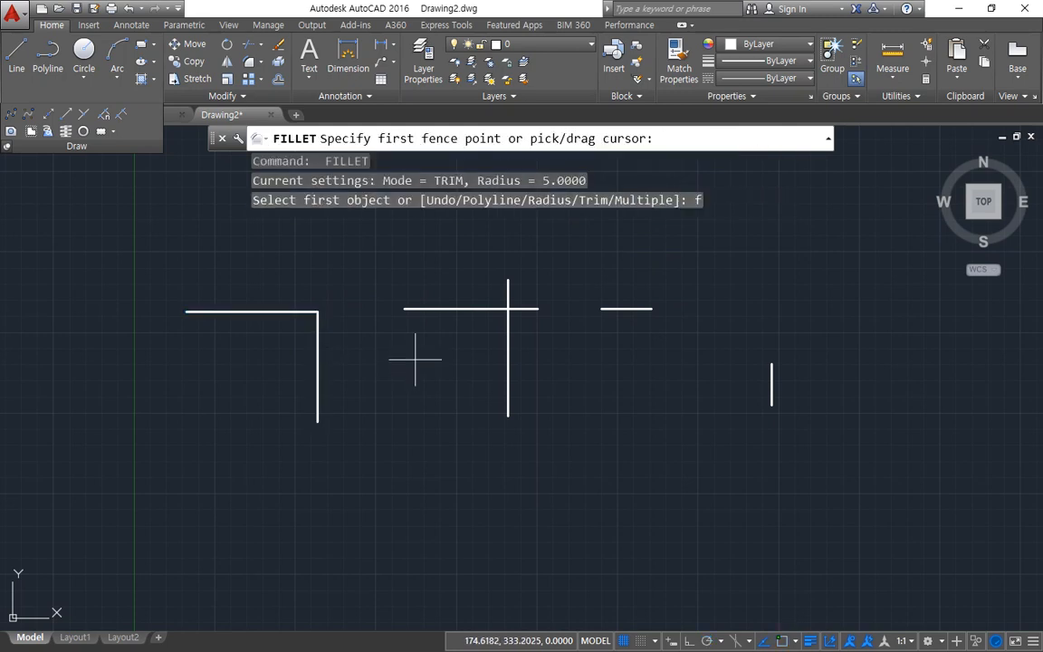
key(Return)
key(Escape)
Step: Set the fillet radius to 20 and round the corner between the two connected lines
key(Return)
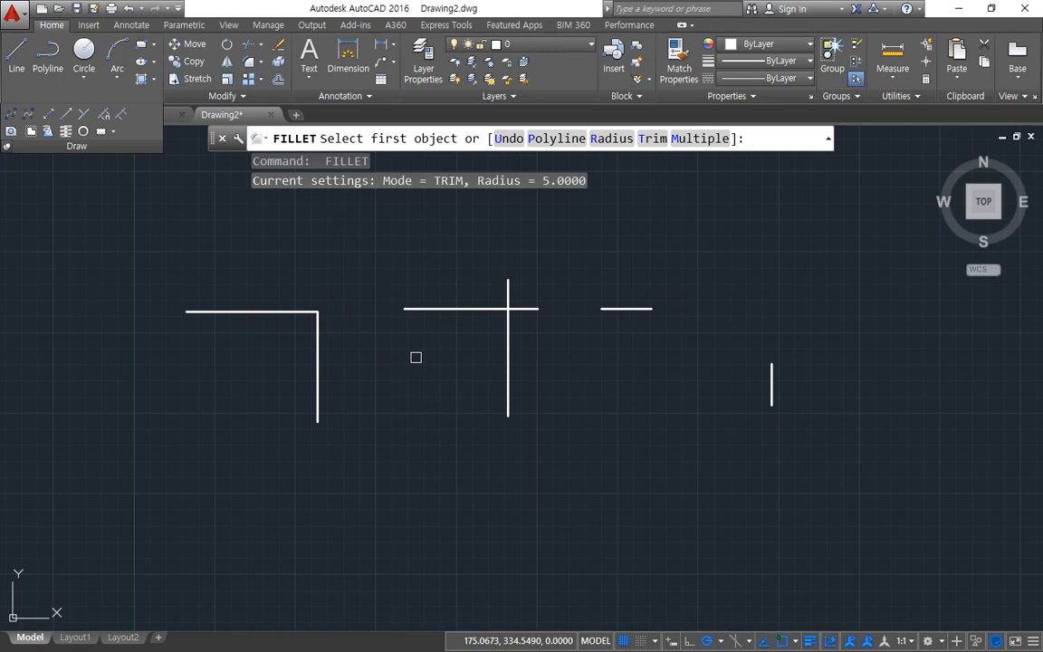
text(r)
key(Return)
text(2)
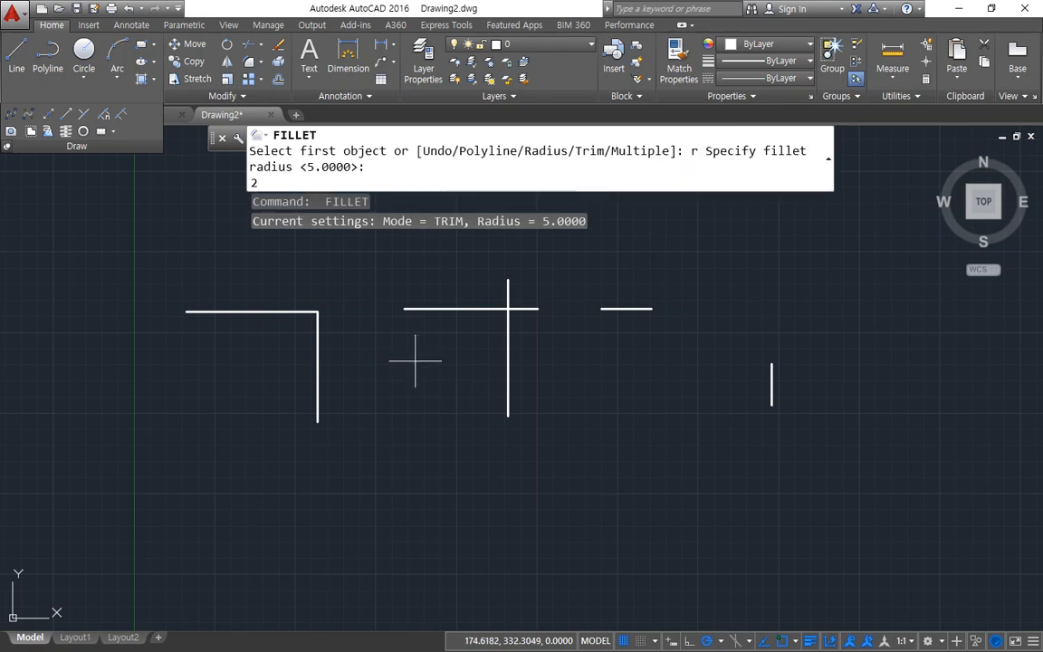
text(0)
key(Return)
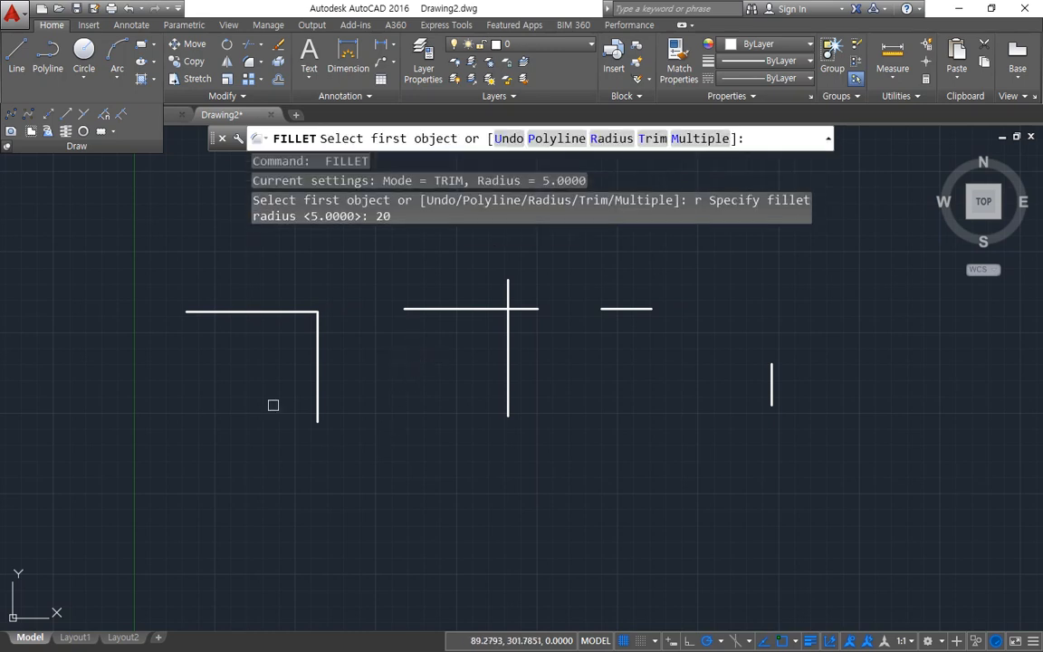
click(273, 314)
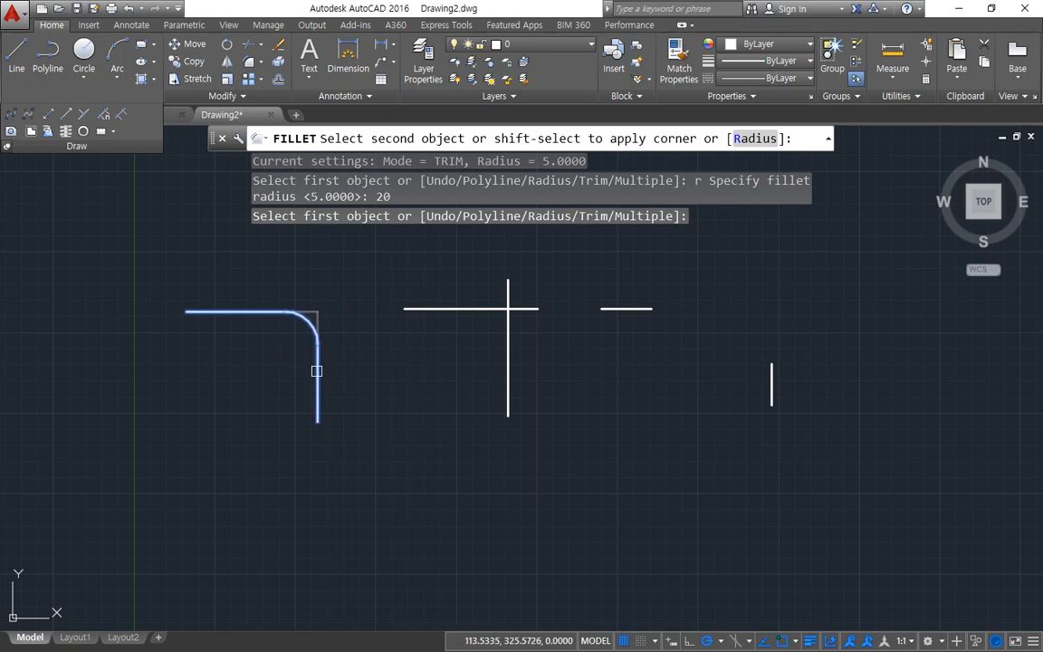
scroll(316, 370, up, 2)
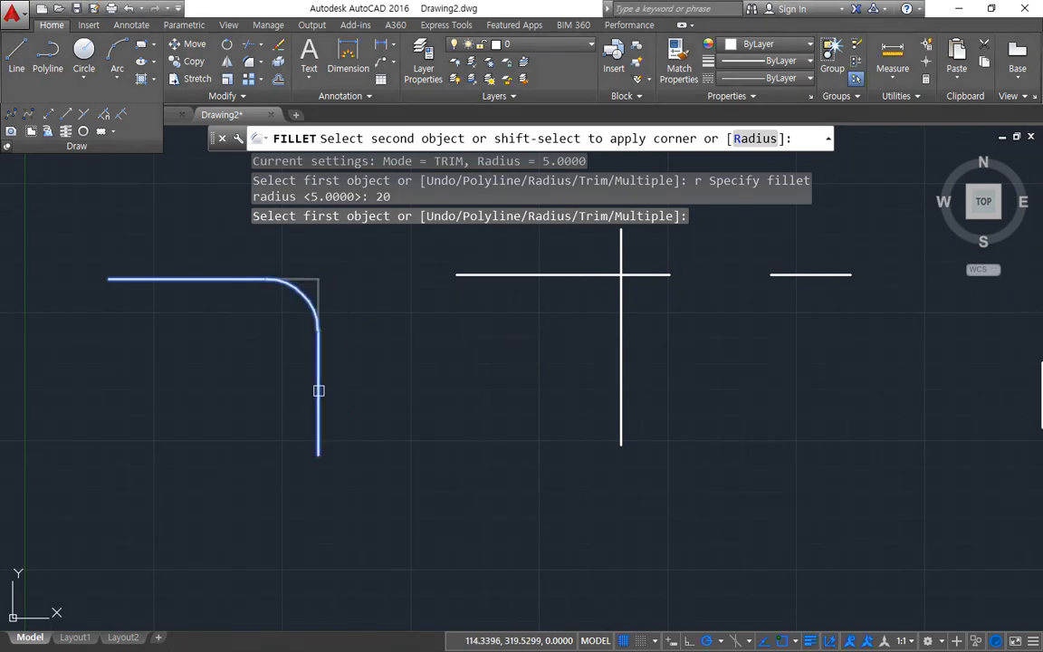
click(318, 390)
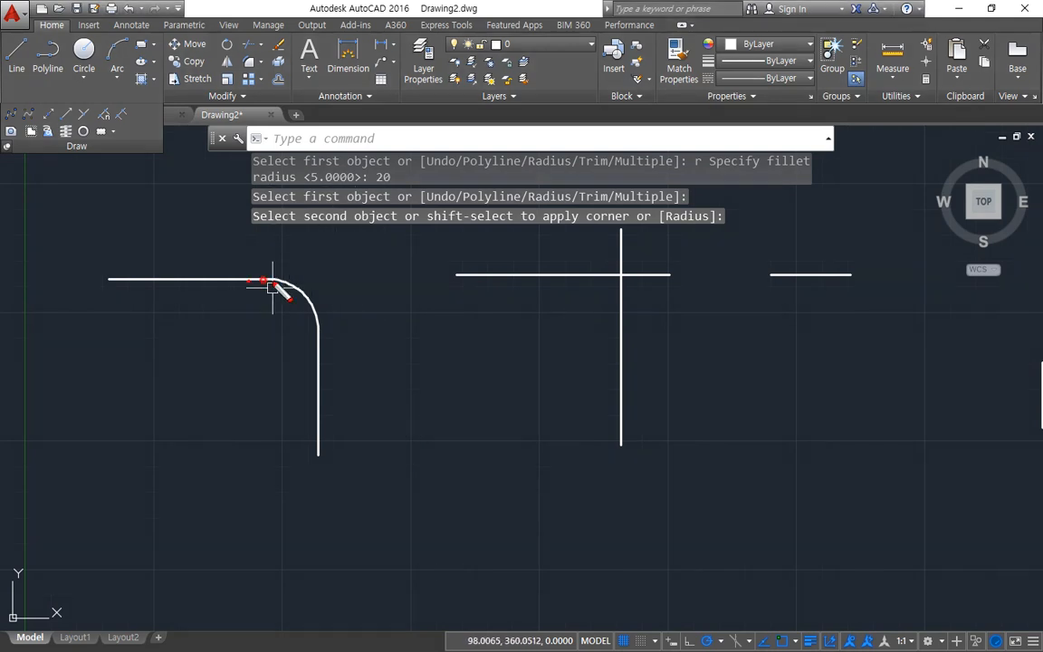
drag(276, 285, 314, 329)
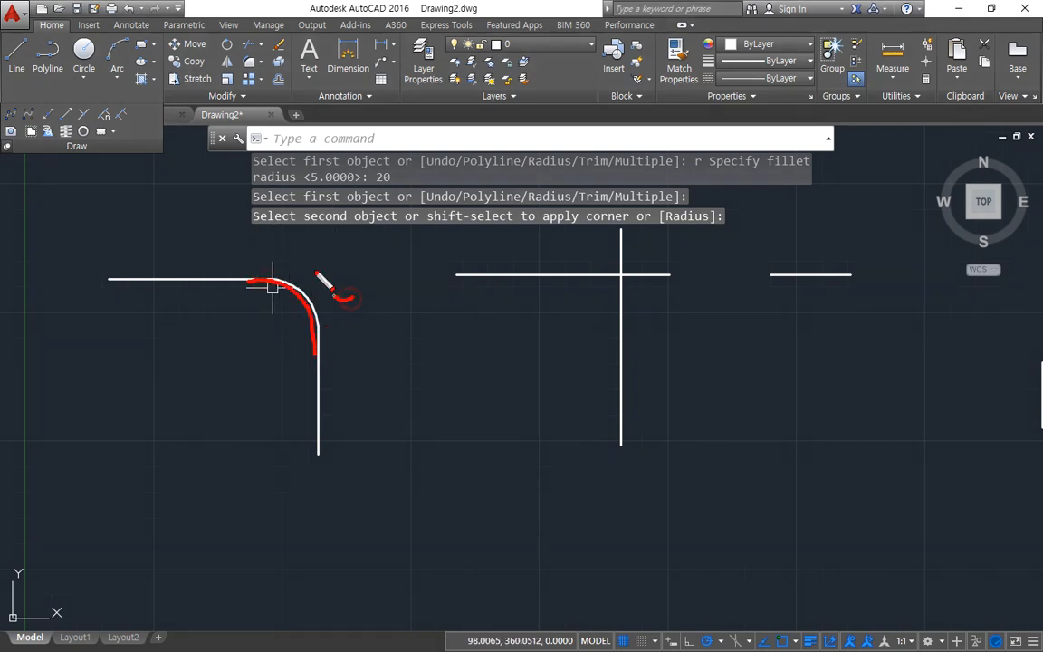
drag(319, 276, 375, 272)
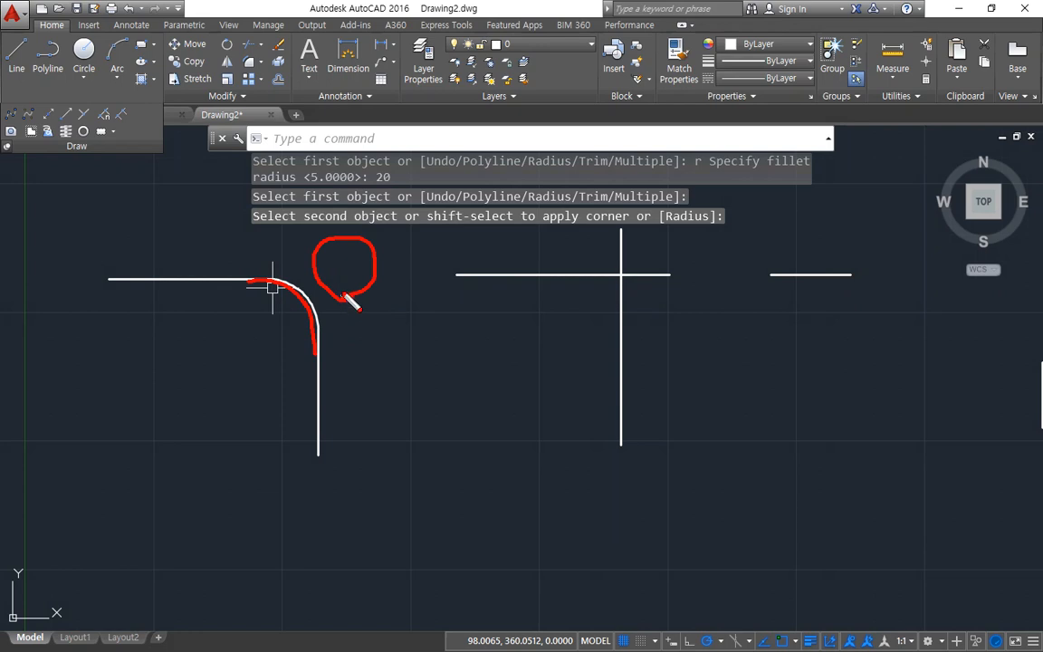
Step: Fillet the crossing horizontal and vertical lines at radius 20, keeping the left and lower portions
middle_drag(477, 314, 285, 326)
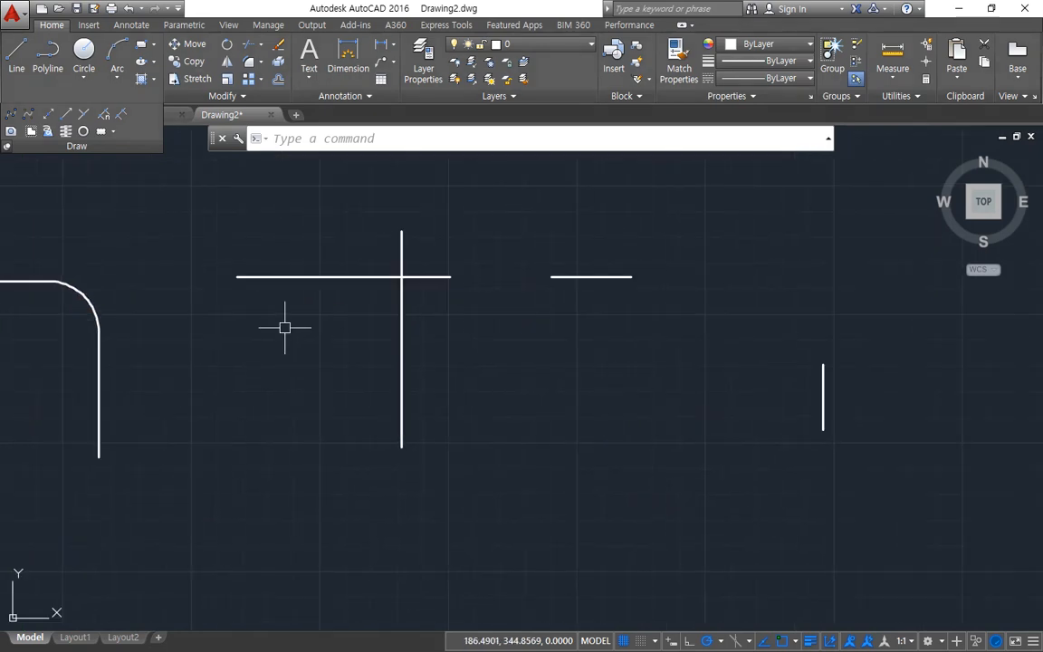
text(f)
key(Return)
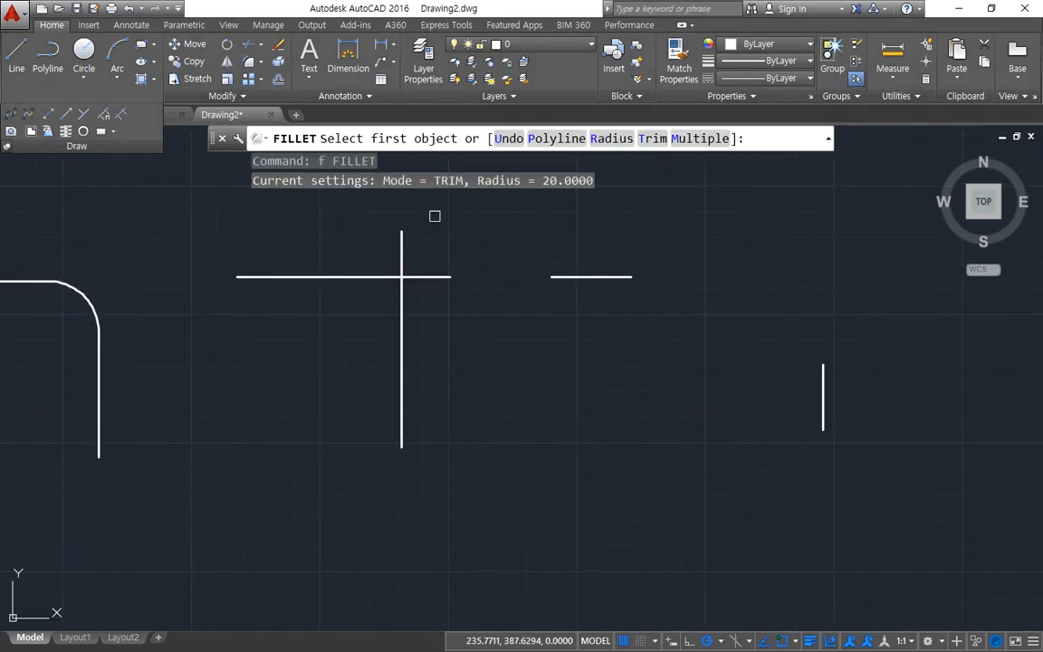
click(340, 277)
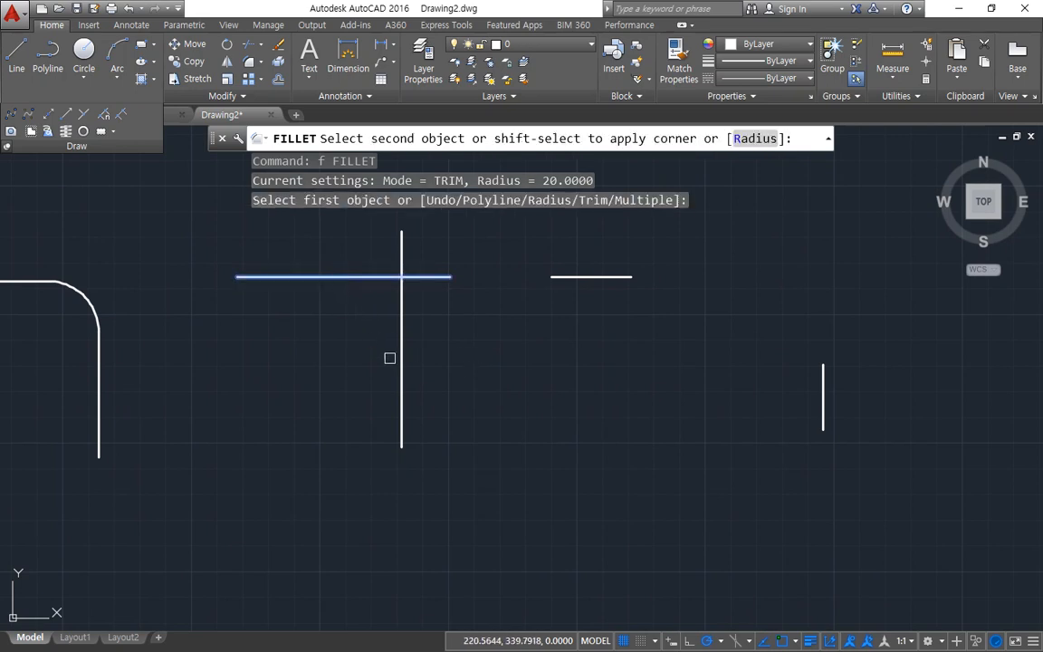
click(405, 371)
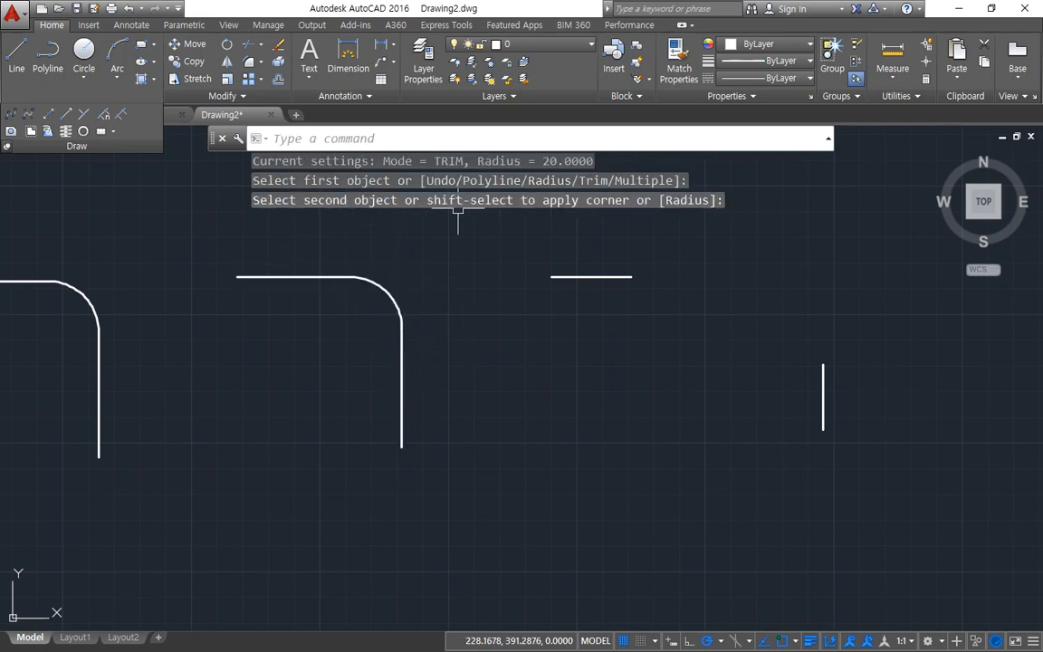
Step: Join the separate short horizontal and vertical lines with a radius 20 fillet
middle_drag(622, 351, 428, 366)
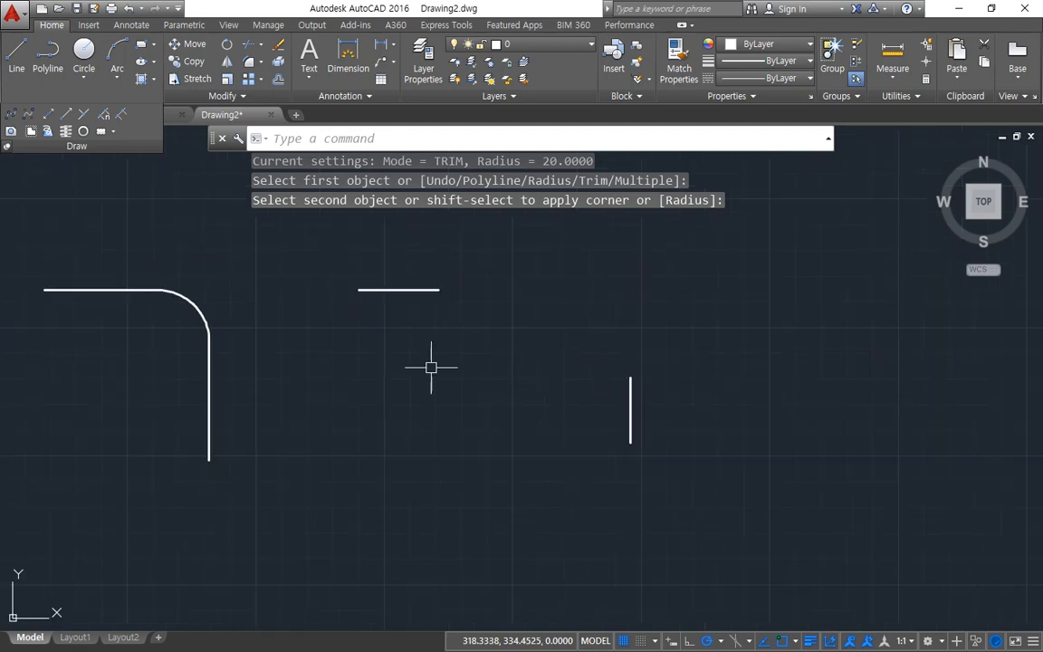
drag(617, 347, 550, 234)
drag(721, 290, 663, 371)
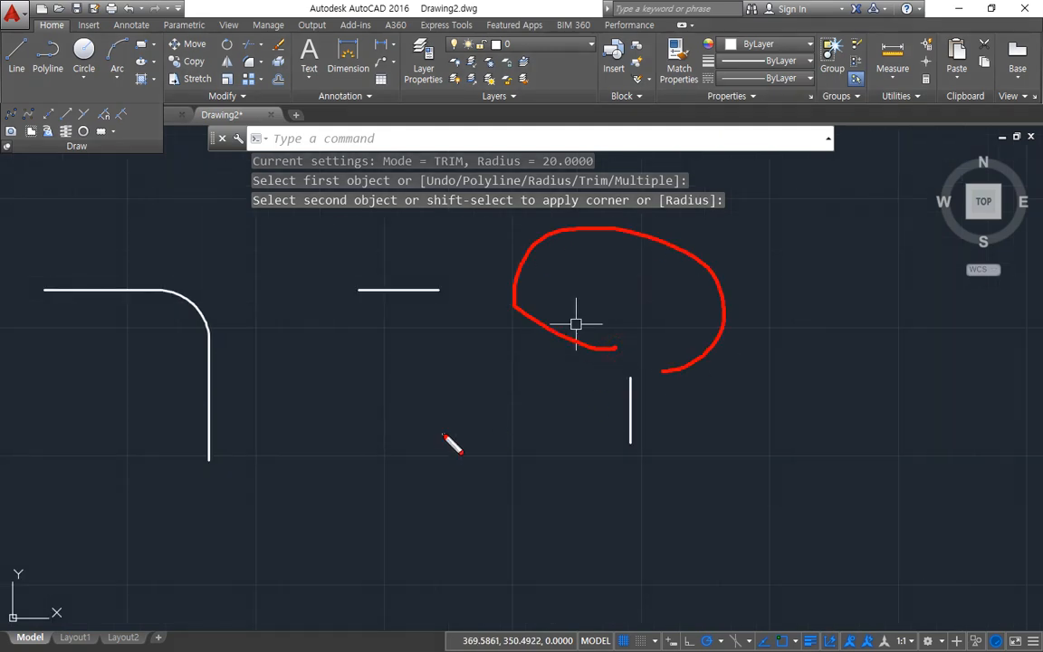
key(Escape)
text(f)
key(Return)
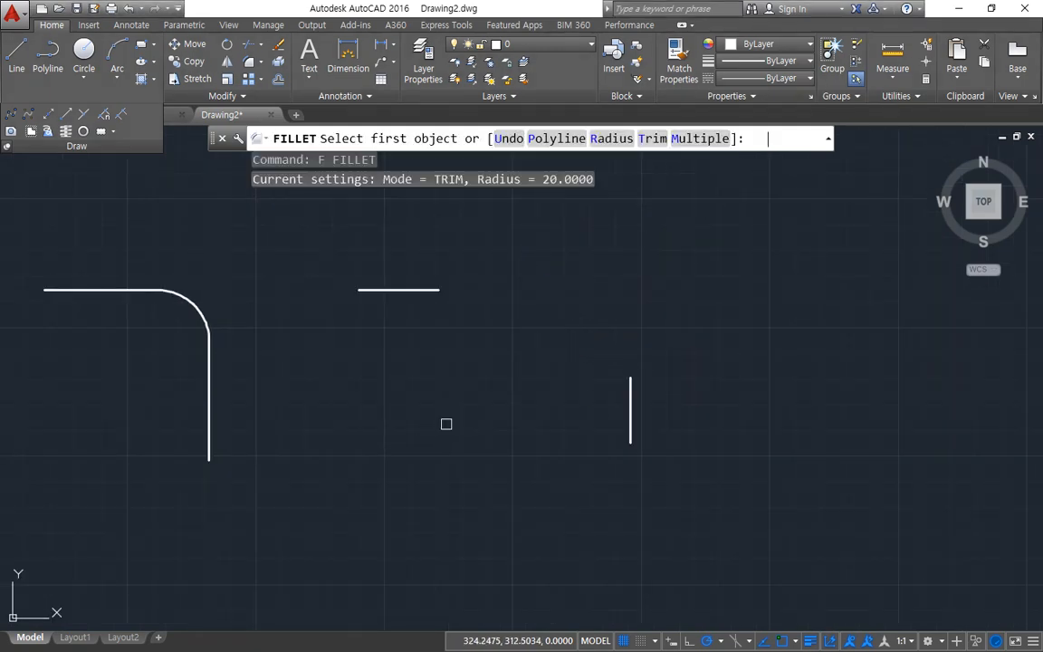
click(400, 291)
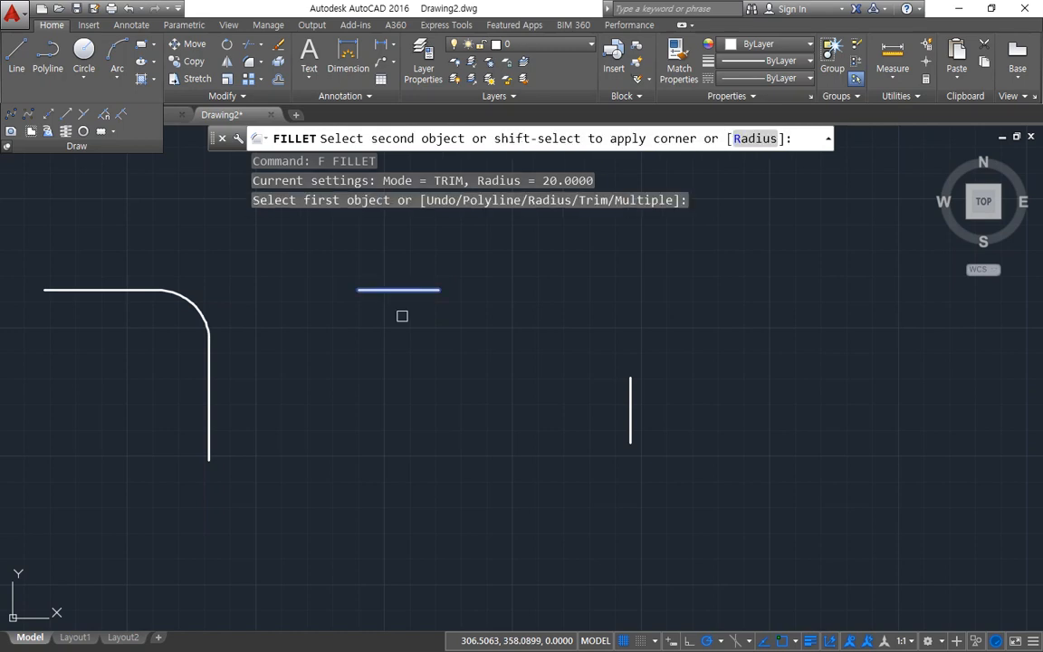
click(628, 420)
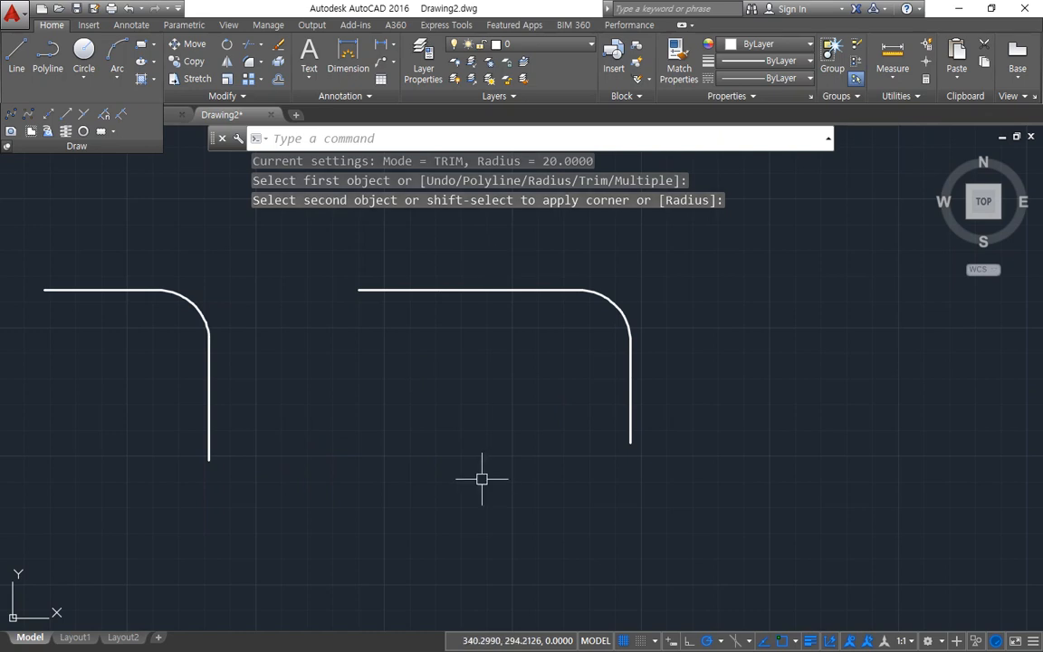
Step: Undo the three fillets on the connected, crossing and separate line pairs
scroll(426, 457, down, 2)
middle_drag(373, 435, 527, 431)
key(ctrl+z)
key(ctrl+z)
key(ctrl+z)
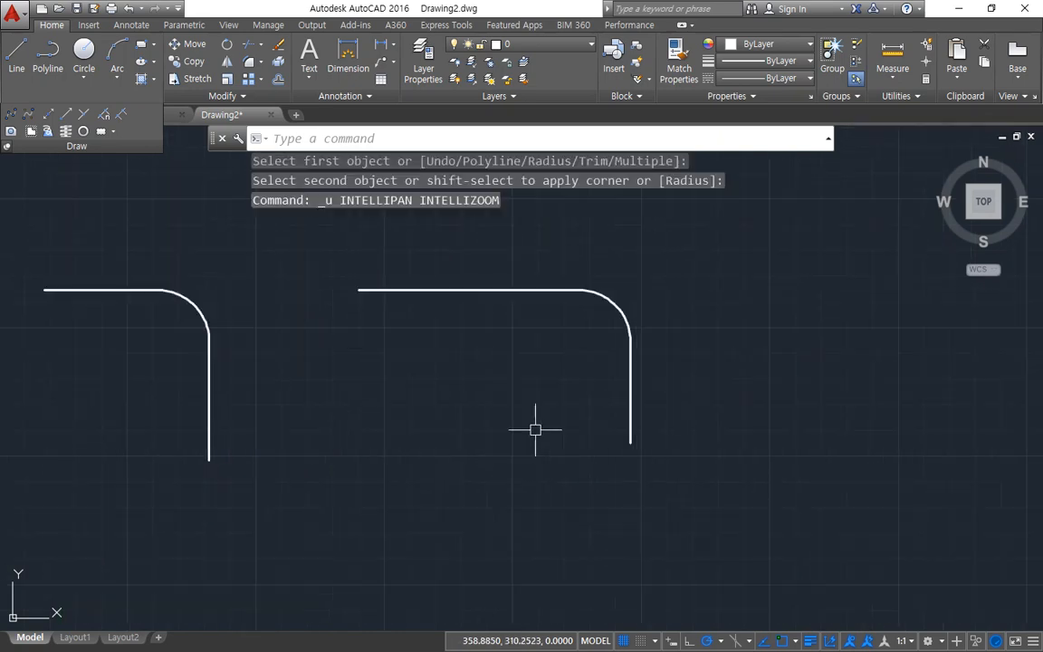
key(ctrl+z)
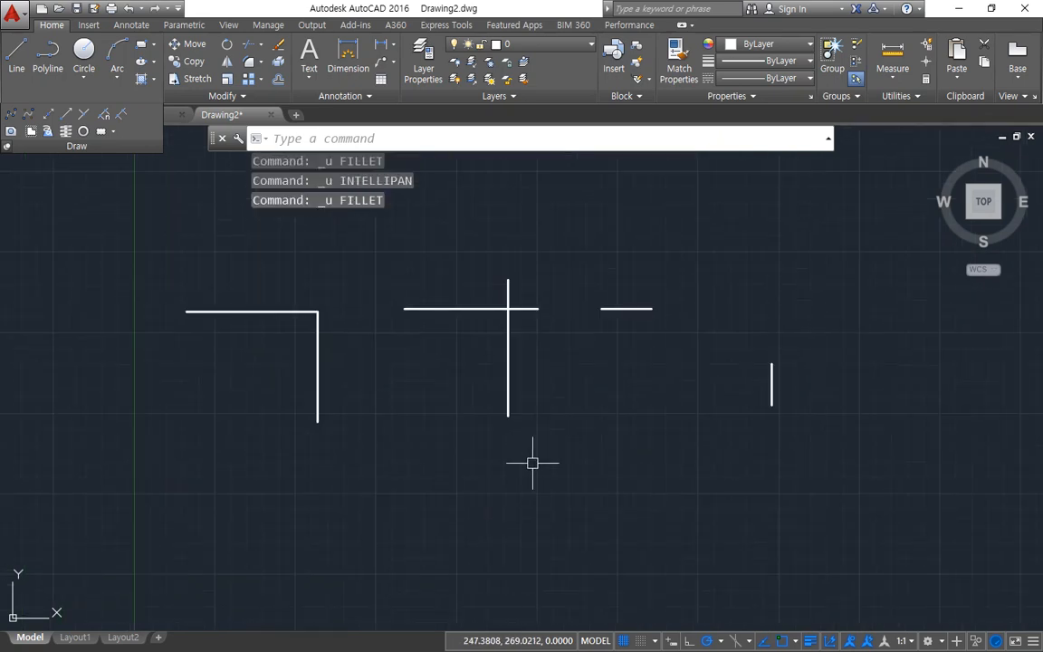
Step: Set the fillet radius to 0 and join the separate horizontal and vertical lines in a sharp corner
text(f)
key(Return)
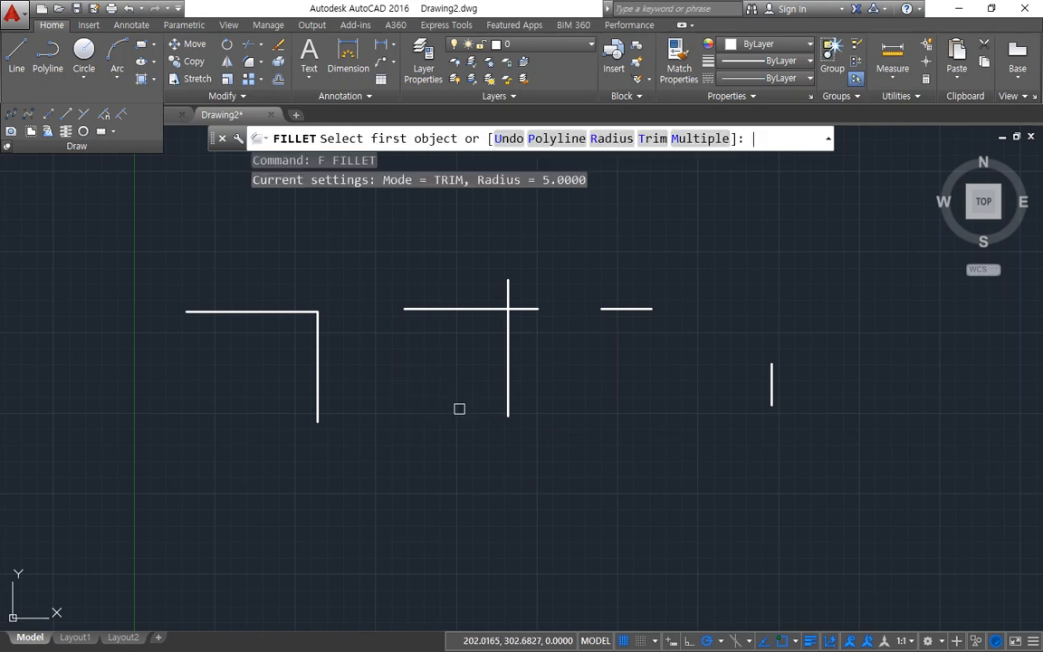
click(611, 137)
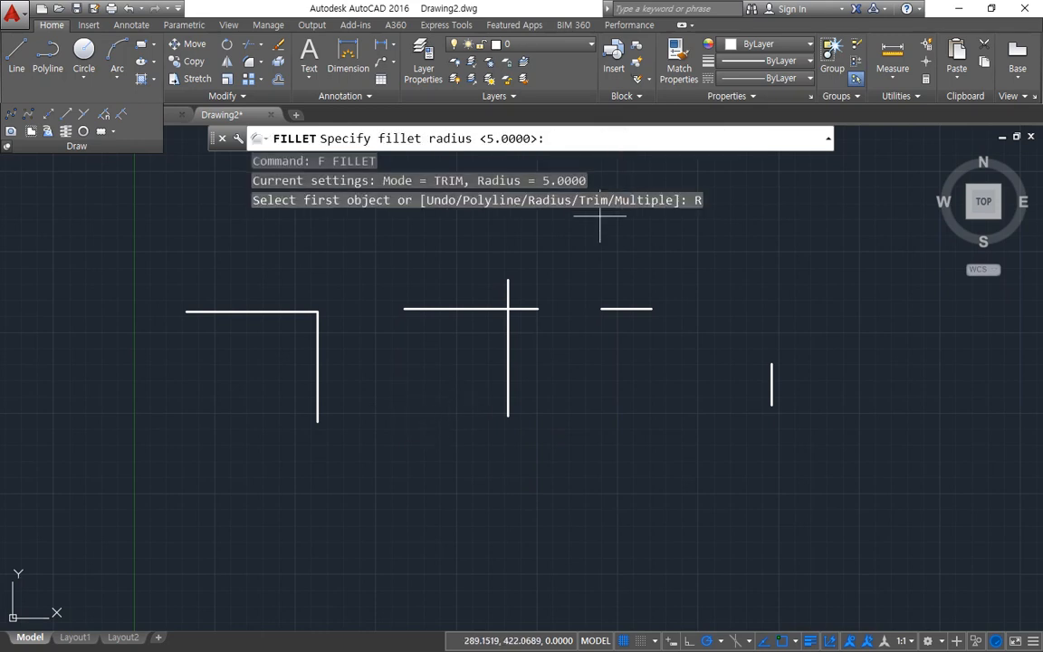
text(0)
key(Return)
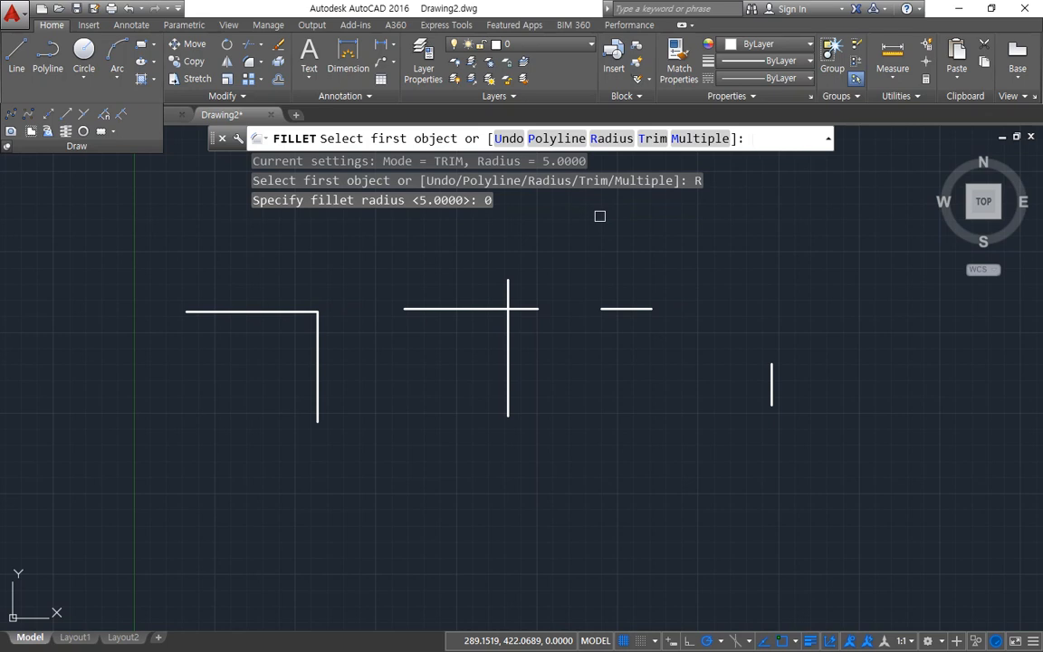
scroll(816, 333, up, 2)
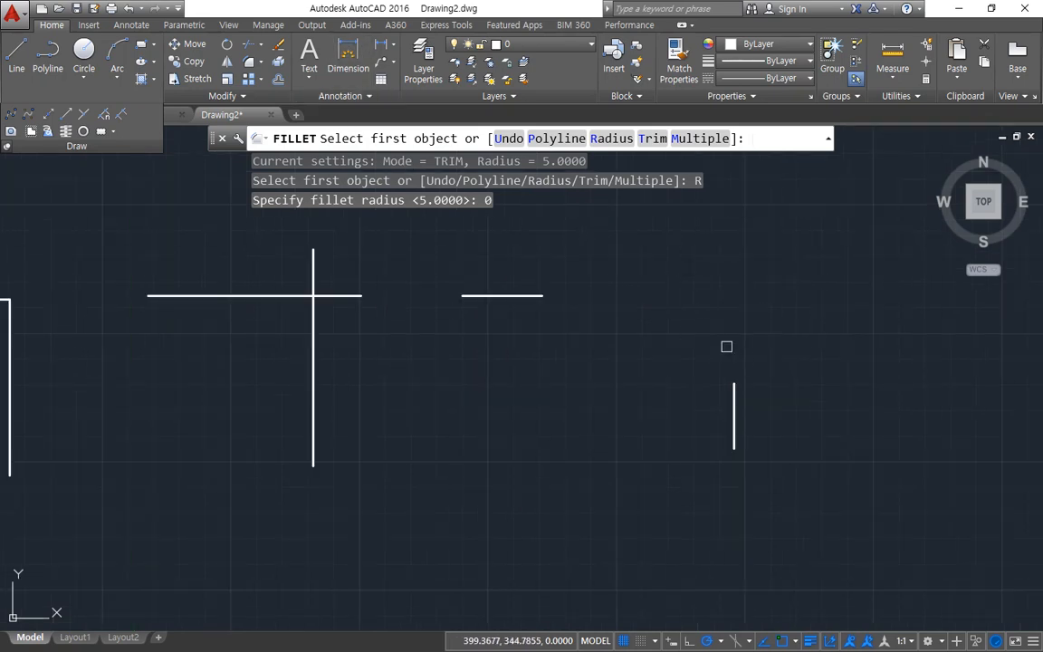
click(528, 294)
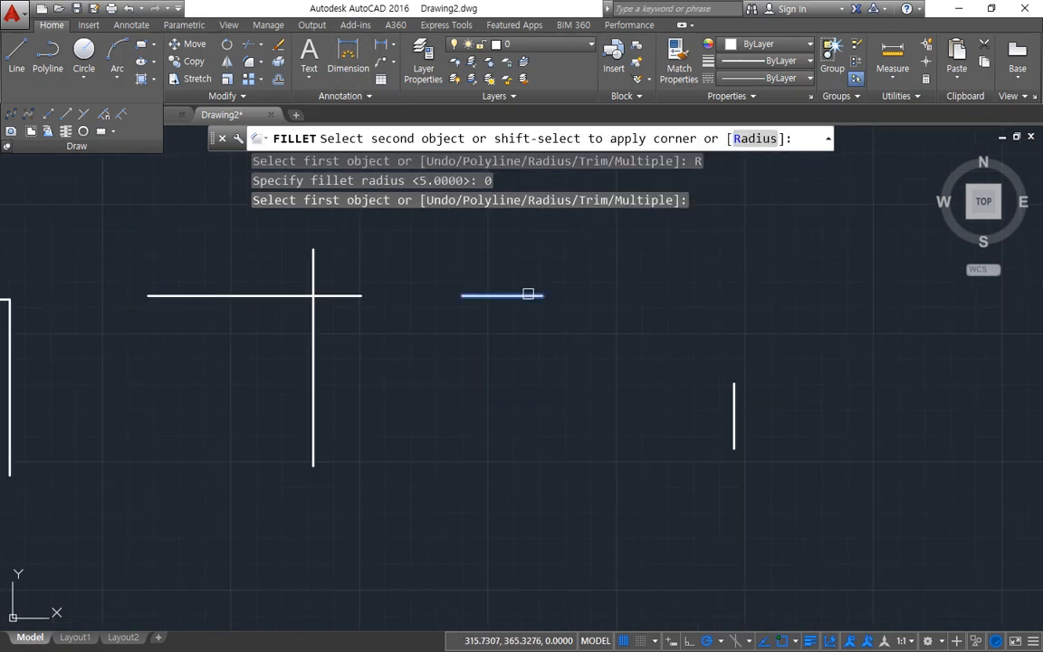
click(732, 394)
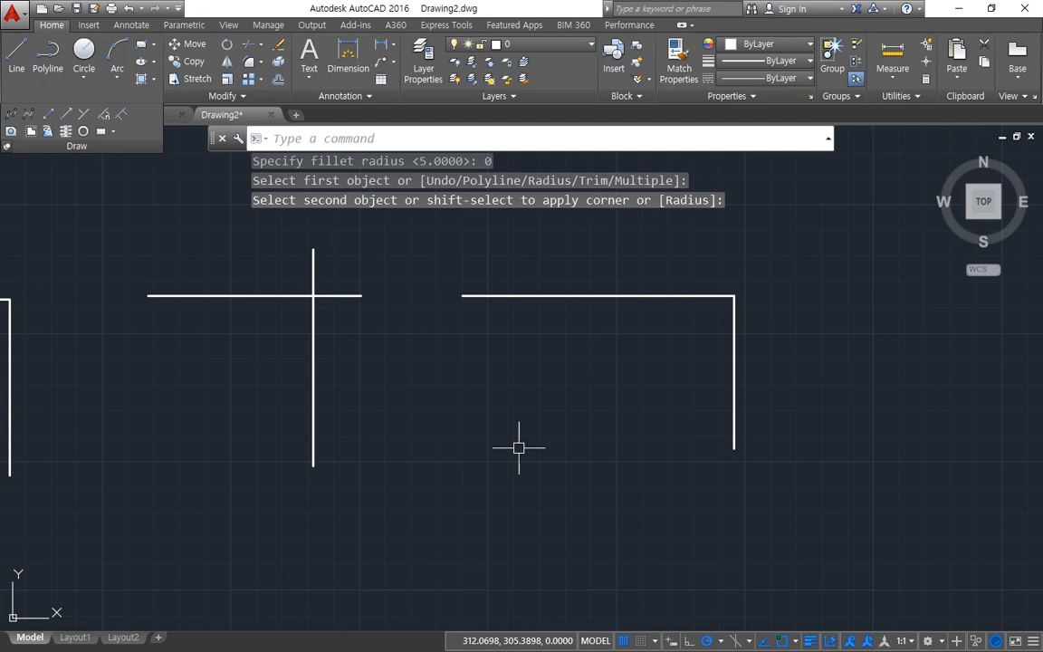
Step: Fillet the crossing lines at radius 0 into a sharp corner, keeping the left and lower portions
key(Return)
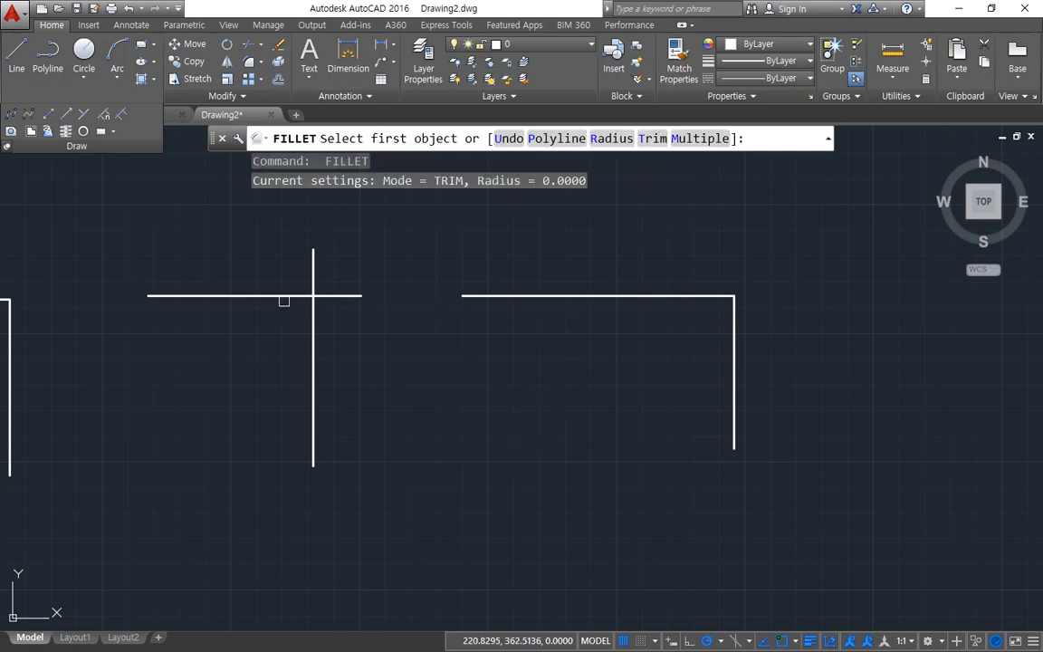
click(280, 294)
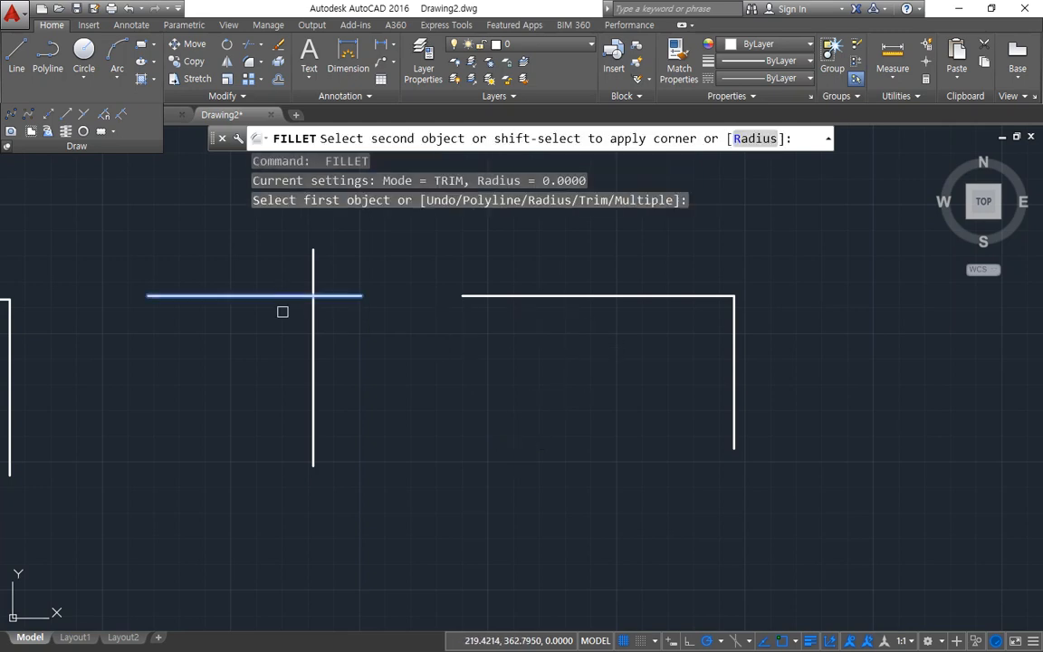
click(316, 349)
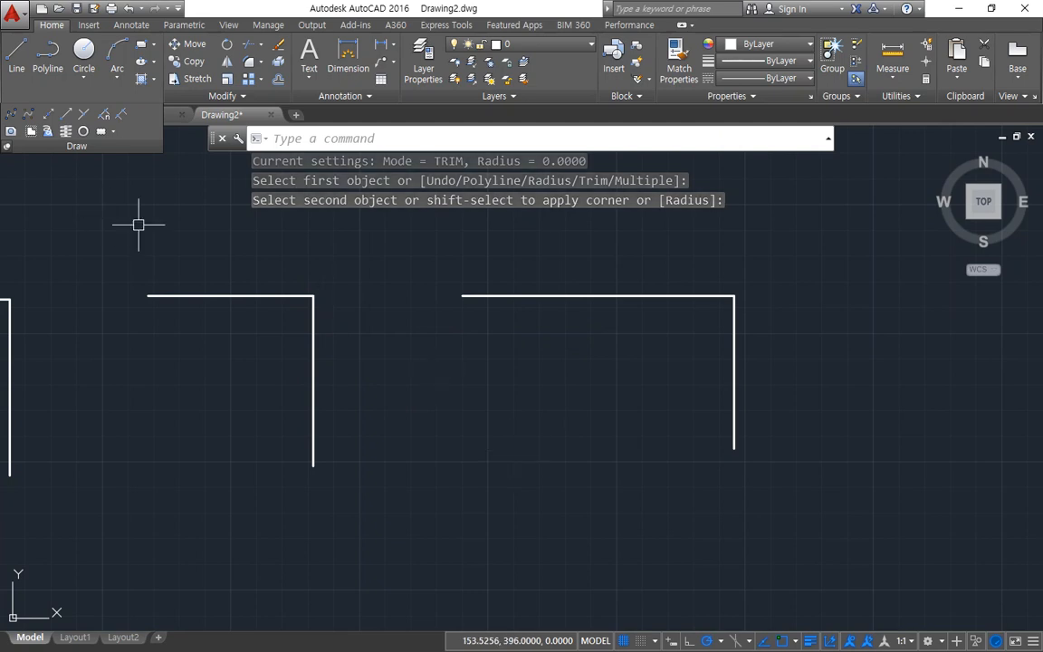
key(ctrl+2)
mouse_move(316, 340)
mouse_down()
mouse_move(253, 283)
mouse_move(341, 304)
mouse_up()
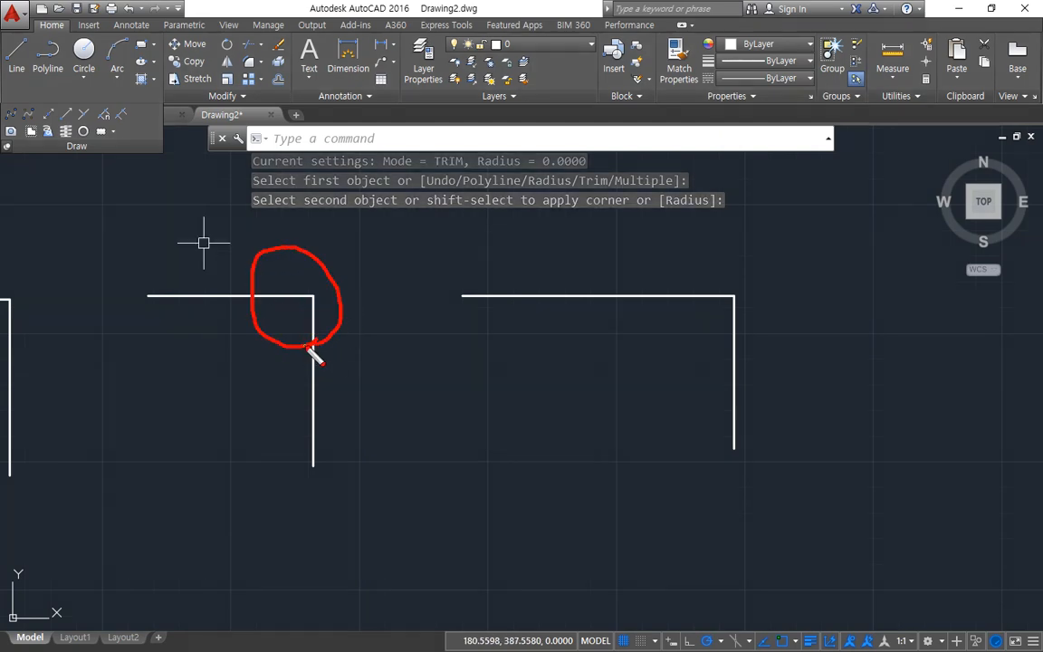
mouse_move(734, 351)
mouse_down()
mouse_move(787, 302)
mouse_move(729, 380)
mouse_up()
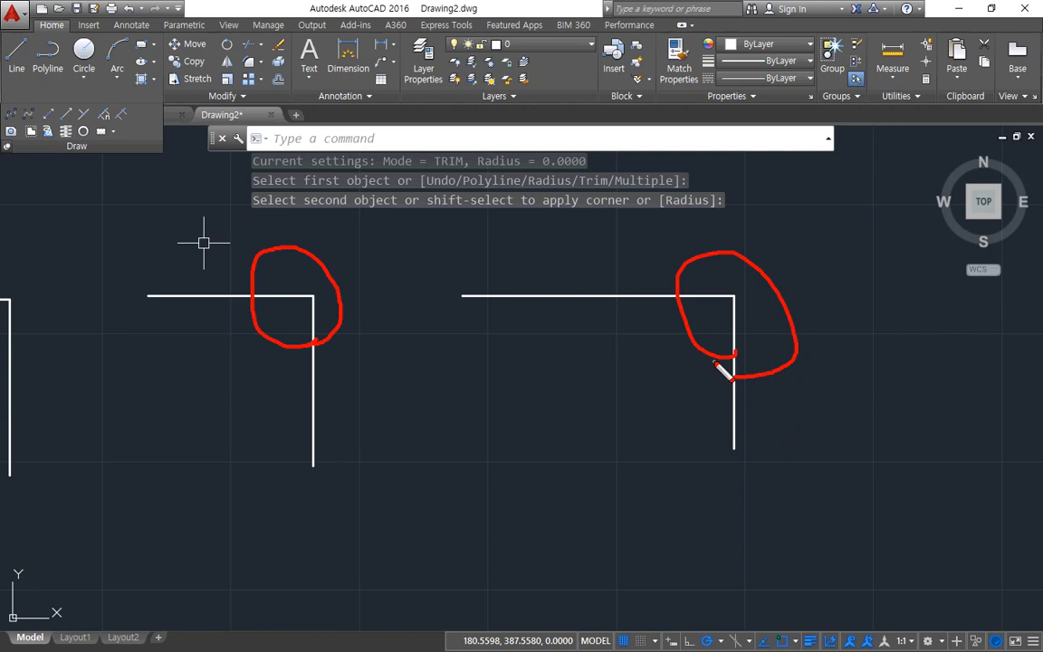
key(Escape)
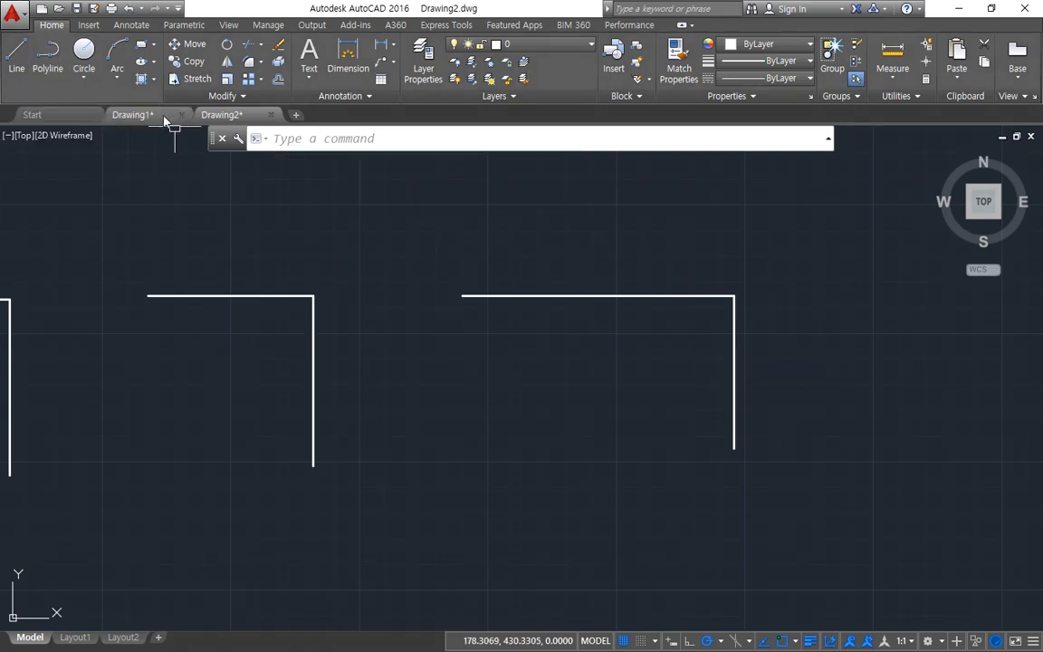
Step: Switch to Drawing1 and draw a radius 11 circle from the centreline intersection over the existing bore arc
click(154, 116)
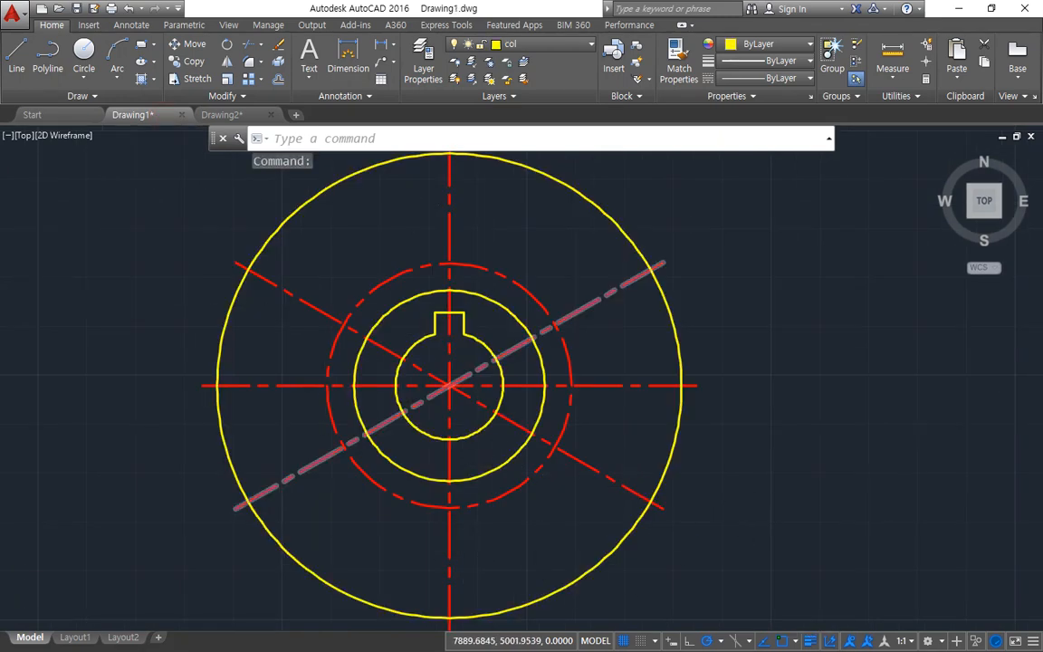
scroll(466, 358, up, 2)
text(c)
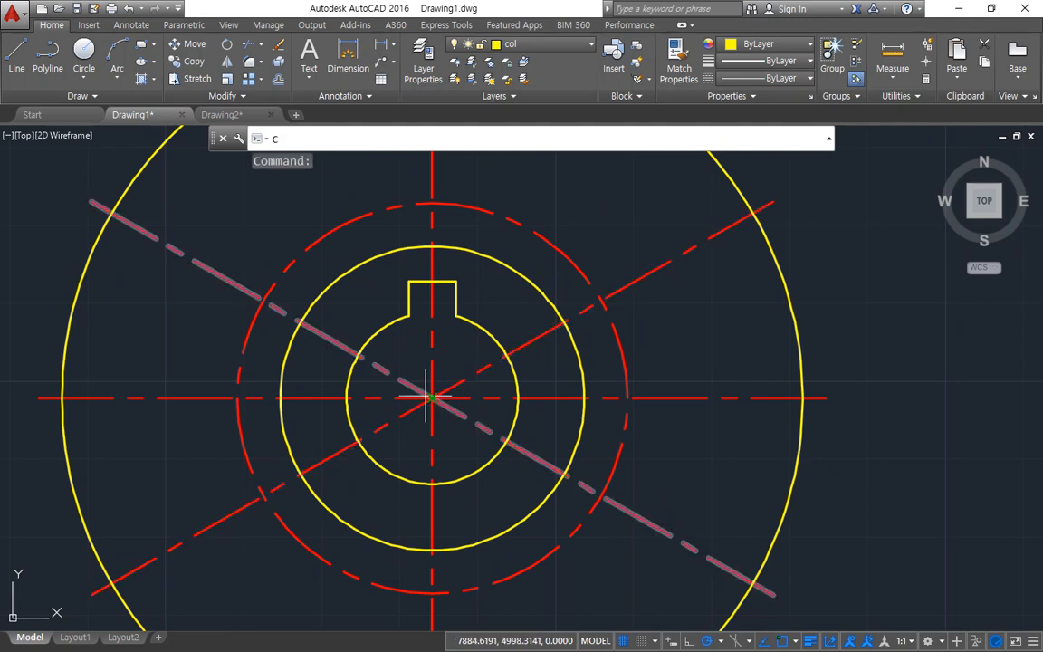
key(Return)
click(437, 397)
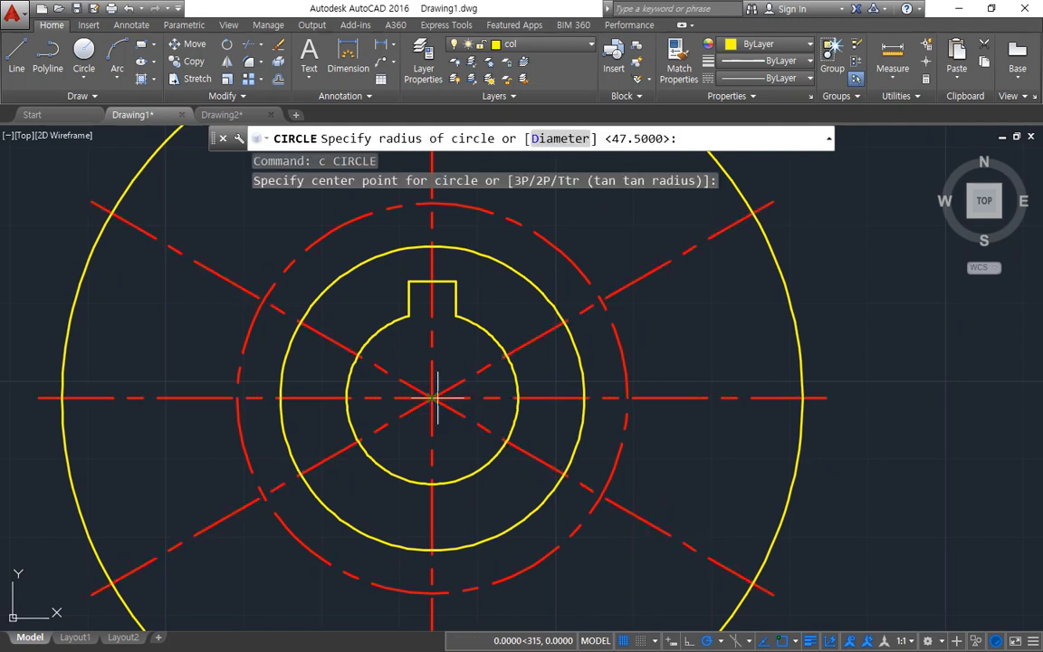
click(493, 347)
Step: Erase the three lines forming the keyway above the bore
click(457, 309)
click(440, 284)
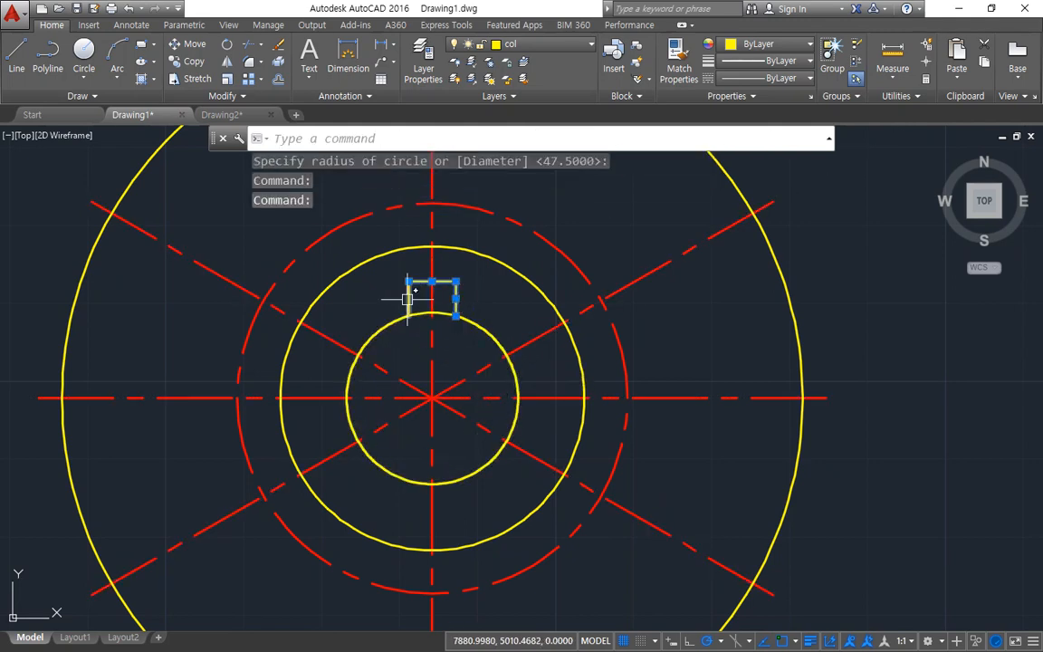
click(407, 300)
text(e)
key(Return)
Step: Draw a short marker line starting at the bore circle's right-hand quadrant to keep its radius
click(384, 319)
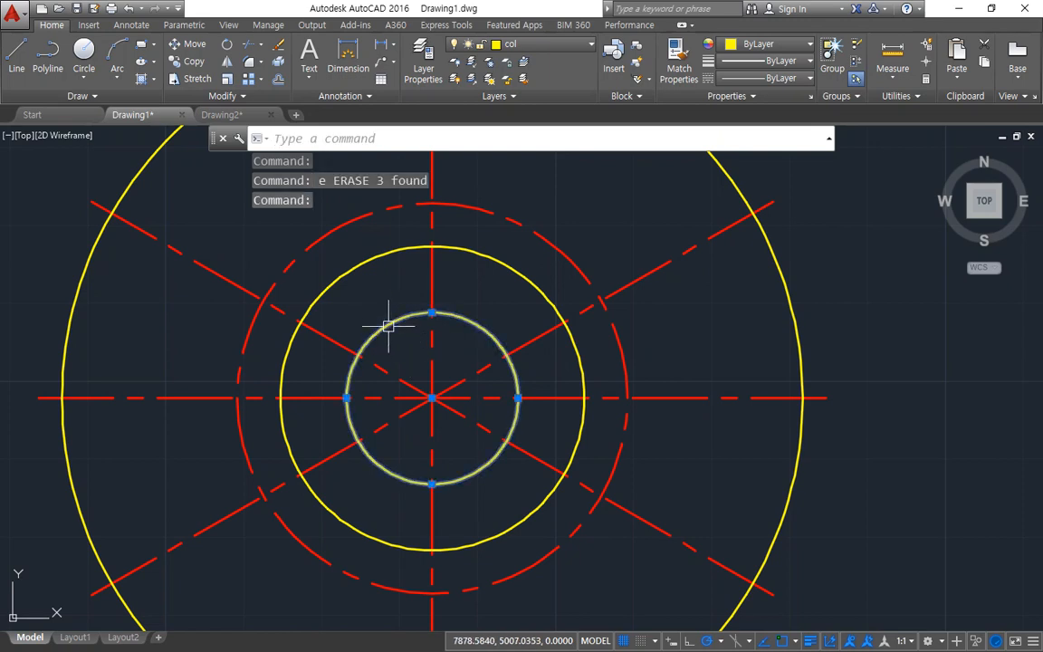
key(Escape)
click(342, 296)
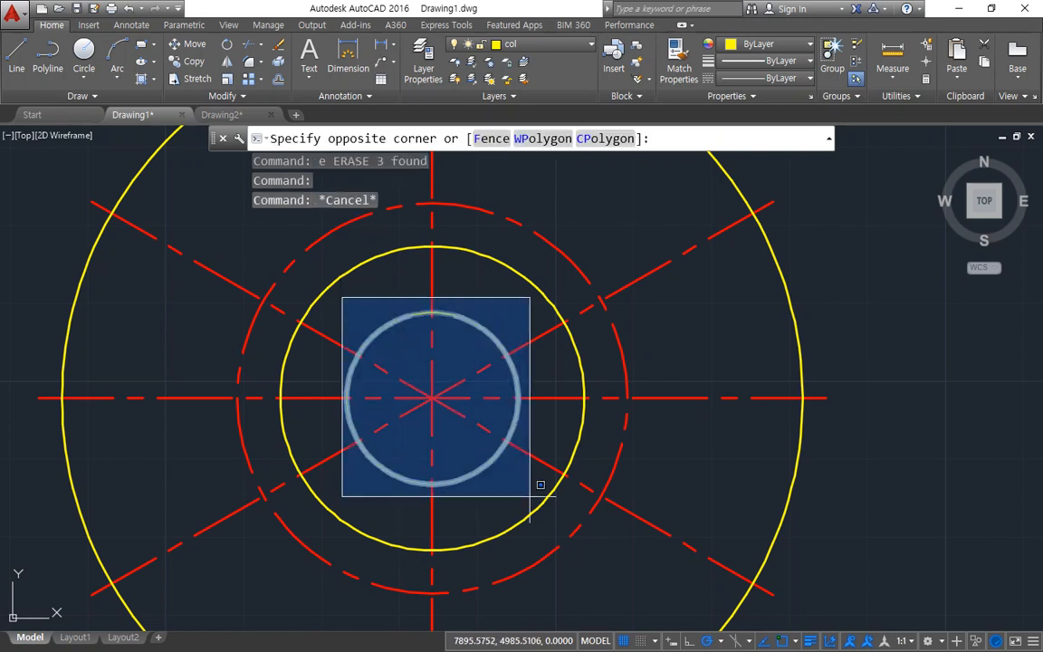
key(Escape)
text(l)
key(Return)
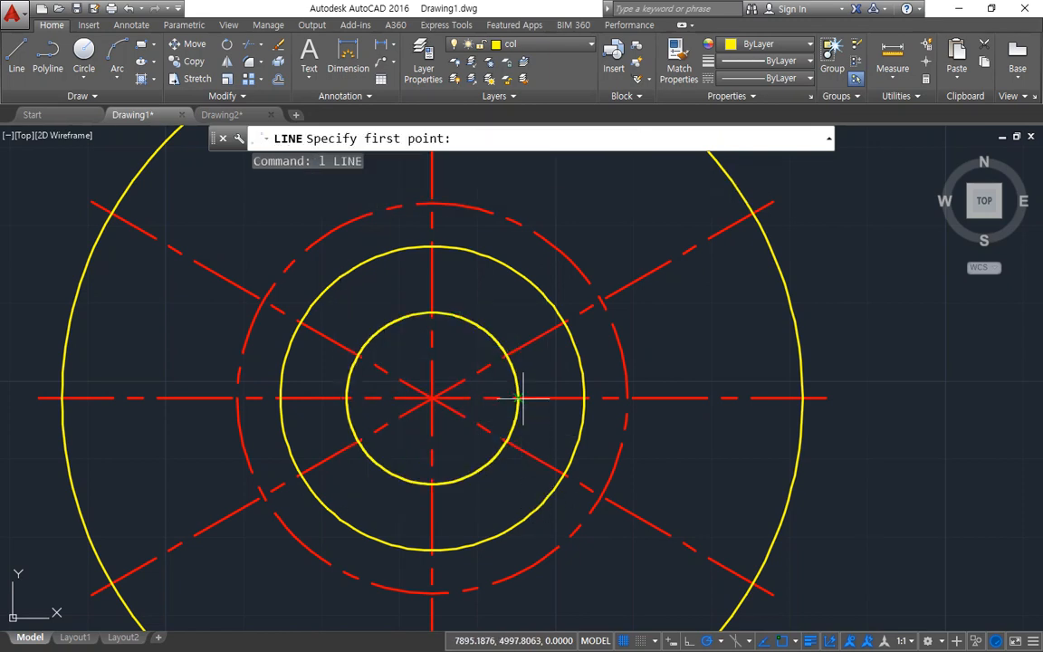
click(517, 396)
key(Return)
key(Escape)
Step: Erase the overlapping bore circle and arc, and redraw one radius 11 circle from the centre to the marker line's start
click(536, 363)
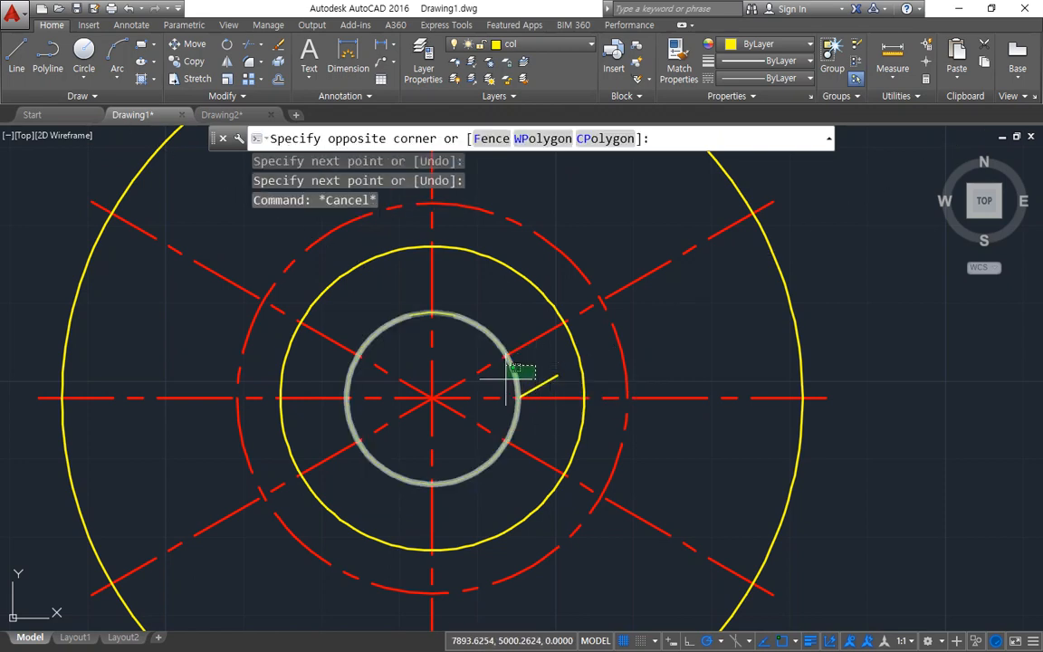
click(507, 378)
text(e)
key(Return)
text(c)
key(Return)
click(432, 398)
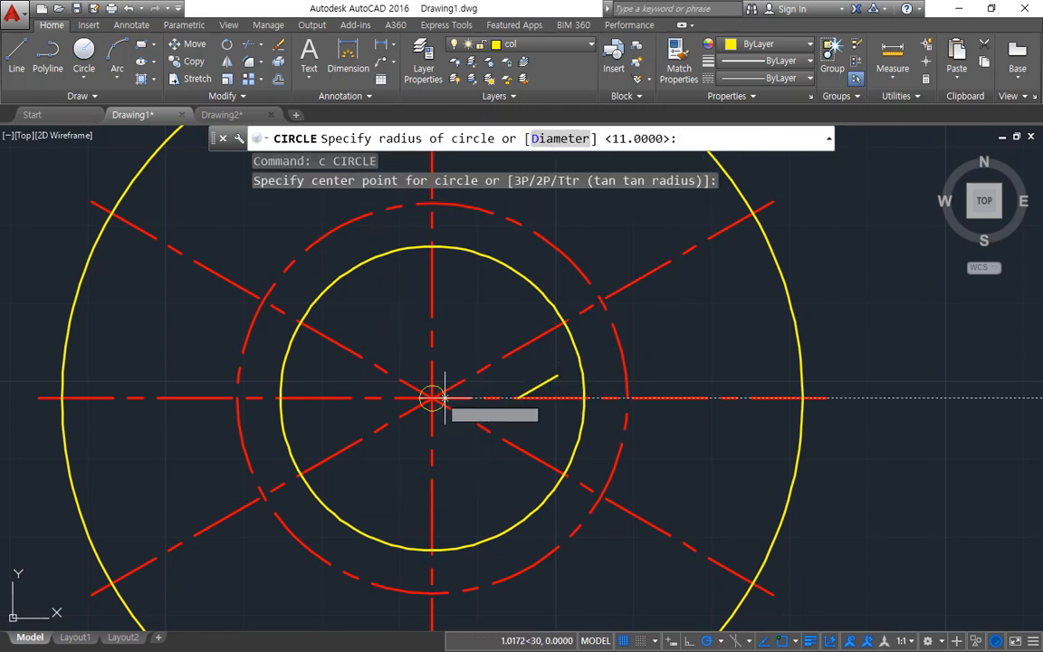
click(517, 397)
Step: Erase the short marker line beside the bore circle
click(538, 391)
text(e)
key(Return)
text(c)
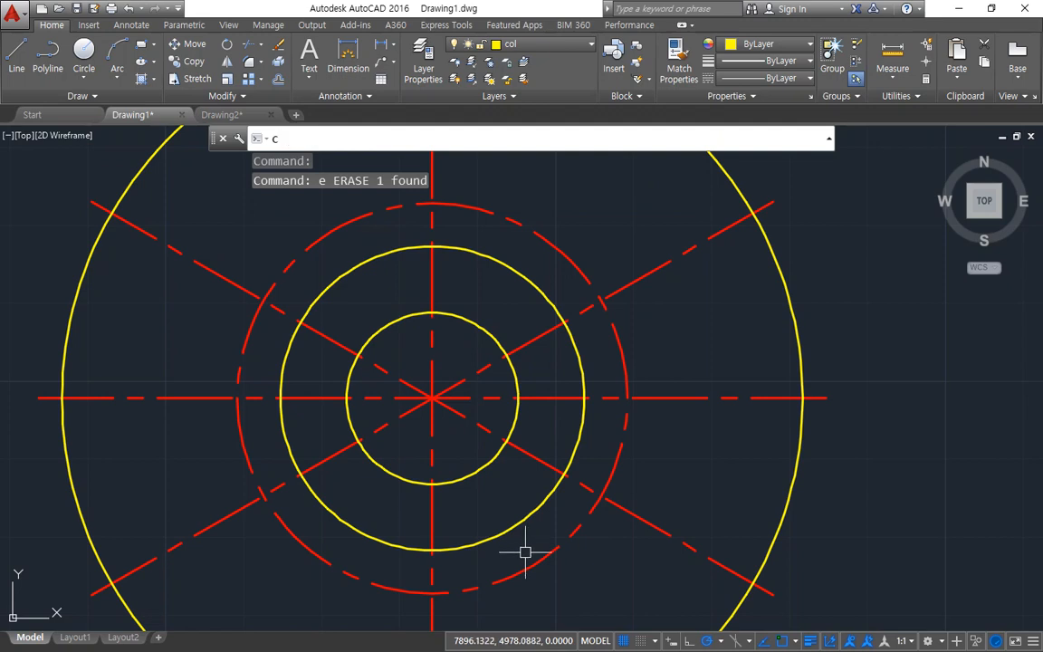
key(Escape)
Step: Place a horizontal construction line through the lowest point of the bore circle
text(xl)
key(Return)
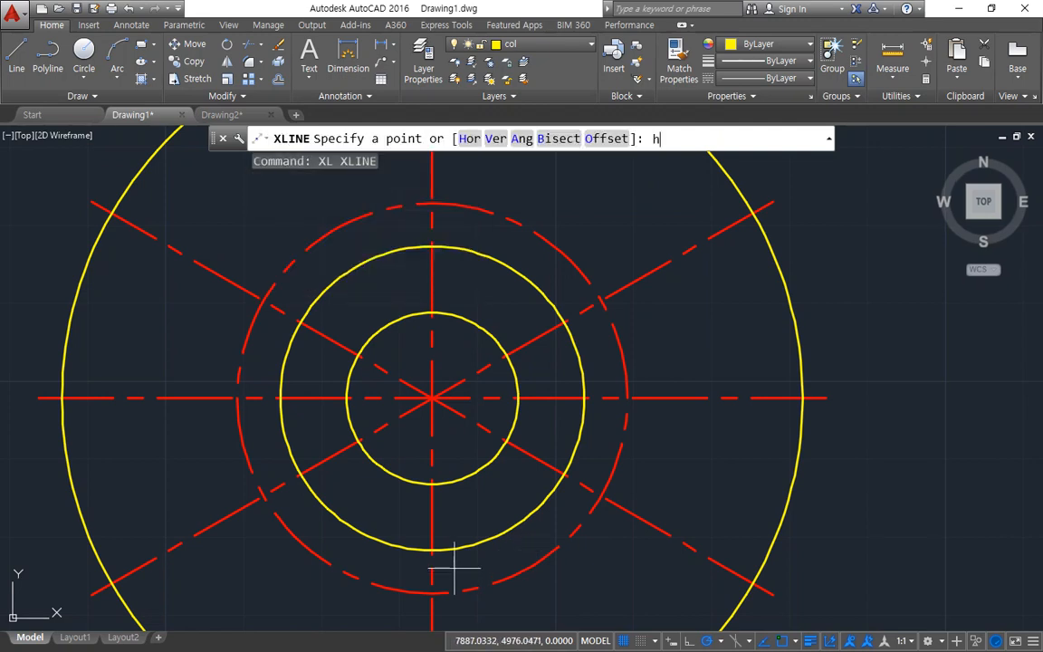
text(h)
key(Return)
click(435, 484)
key(Escape)
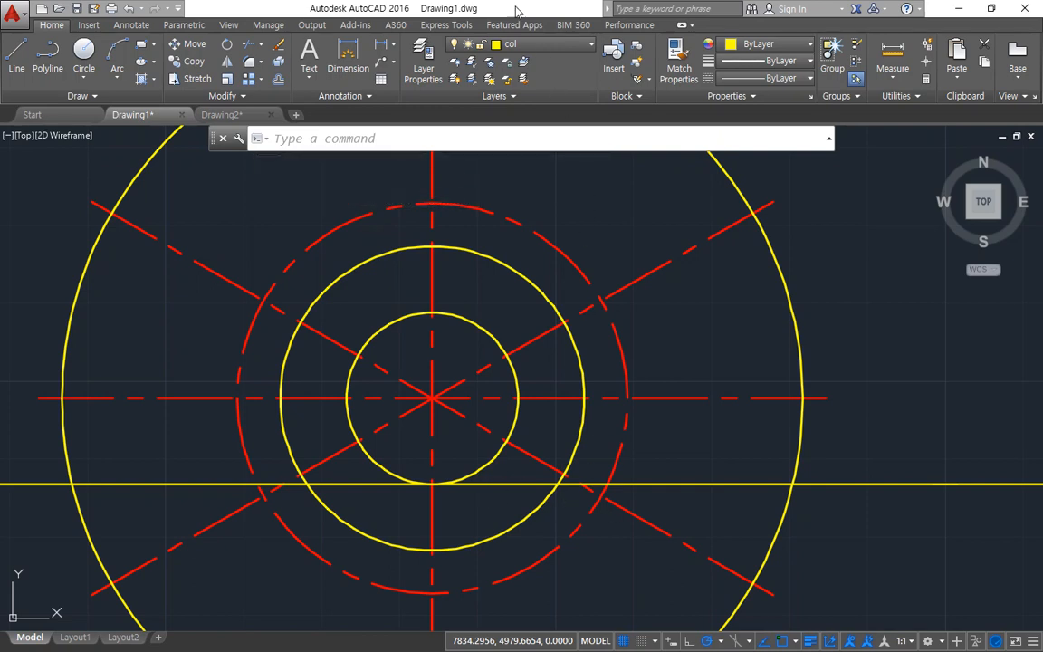
Step: Offset the horizontal construction line upward by 26
text(o)
key(Return)
text(26)
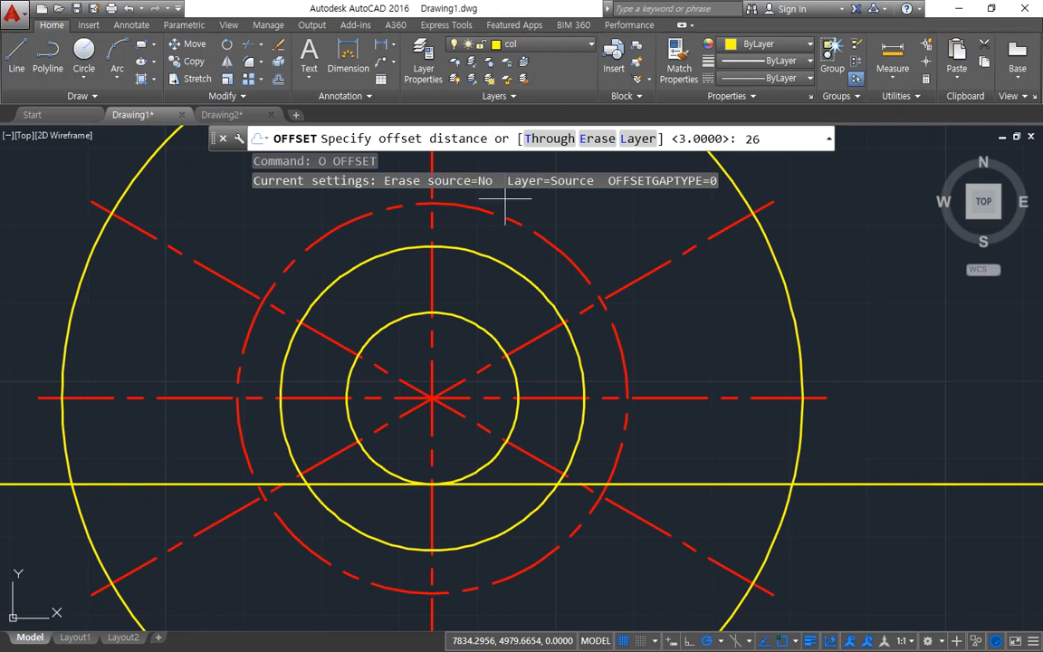
key(Return)
click(672, 481)
click(652, 448)
key(Return)
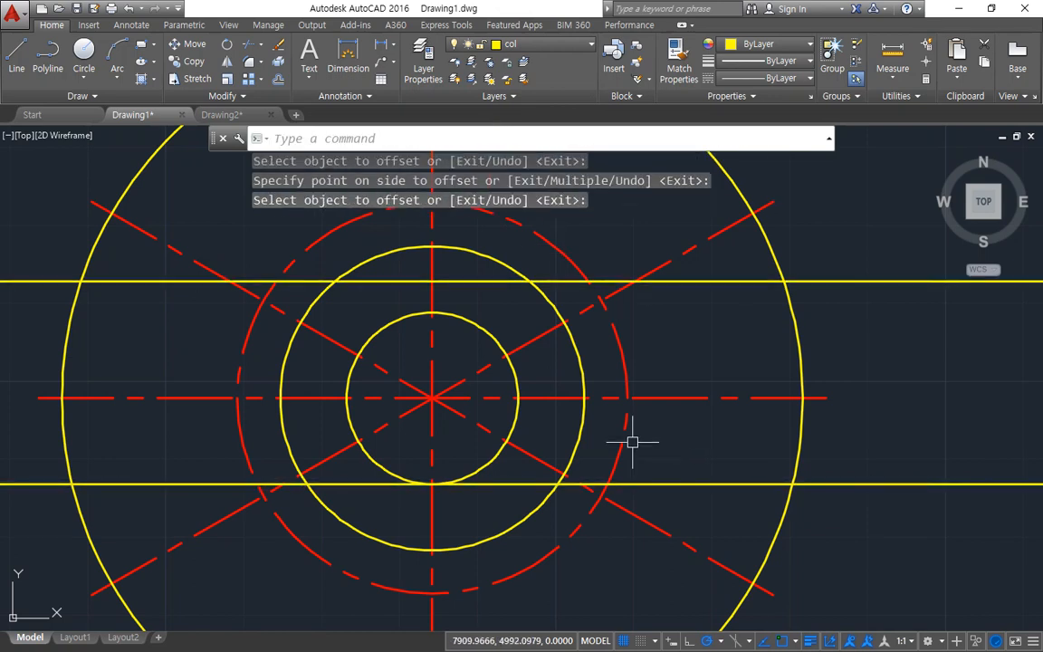
Step: Offset the vertical centreline by 3 to both the right and the left
text(o)
key(Return)
text(3)
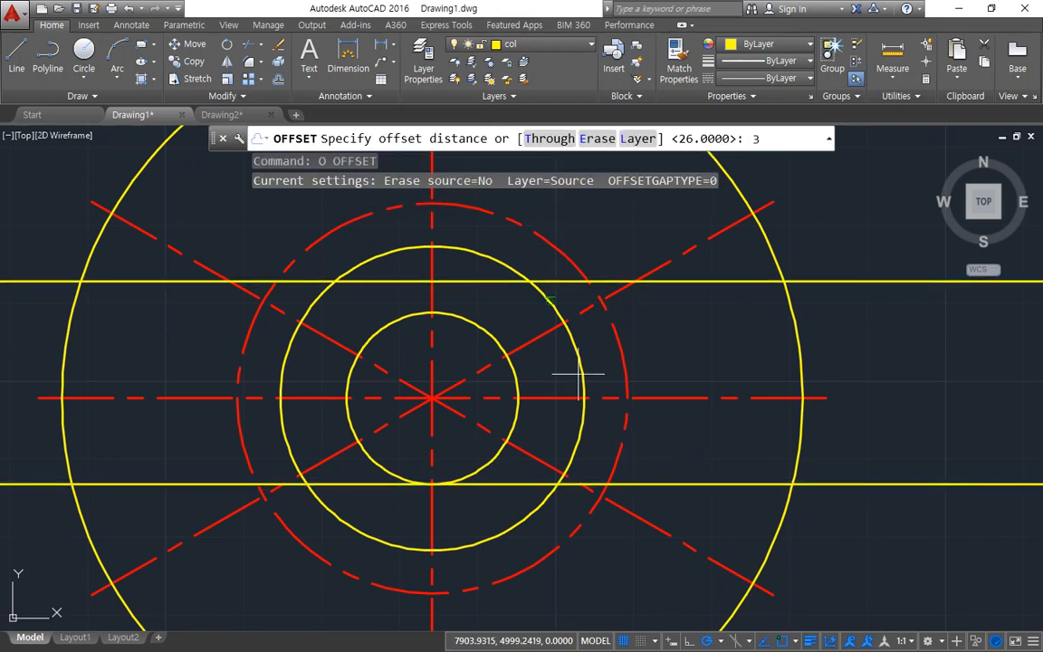
key(Return)
click(433, 263)
click(454, 262)
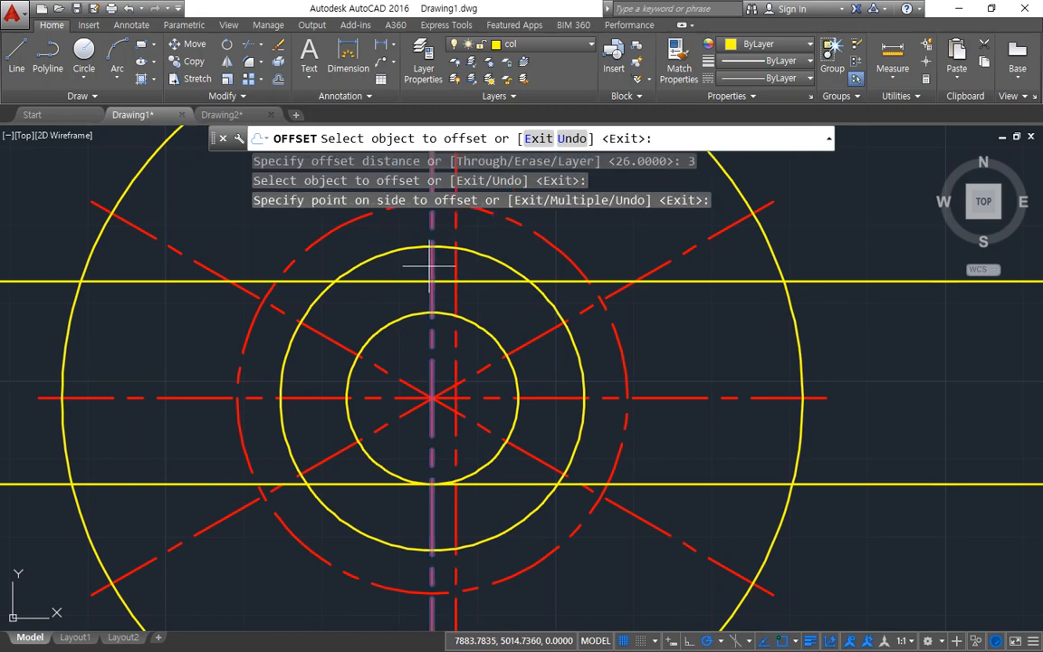
click(432, 262)
click(400, 262)
key(Return)
Step: Match the two offset vertical lines to the properties of the yellow upper construction line
text(ma)
key(Return)
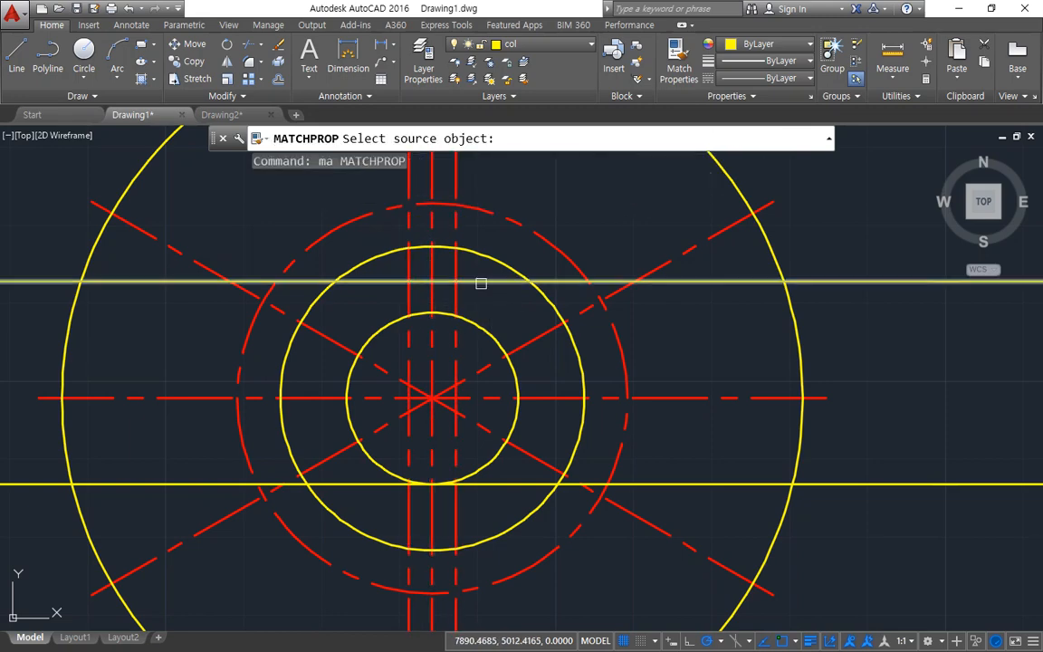
click(480, 282)
click(456, 295)
click(410, 300)
key(Return)
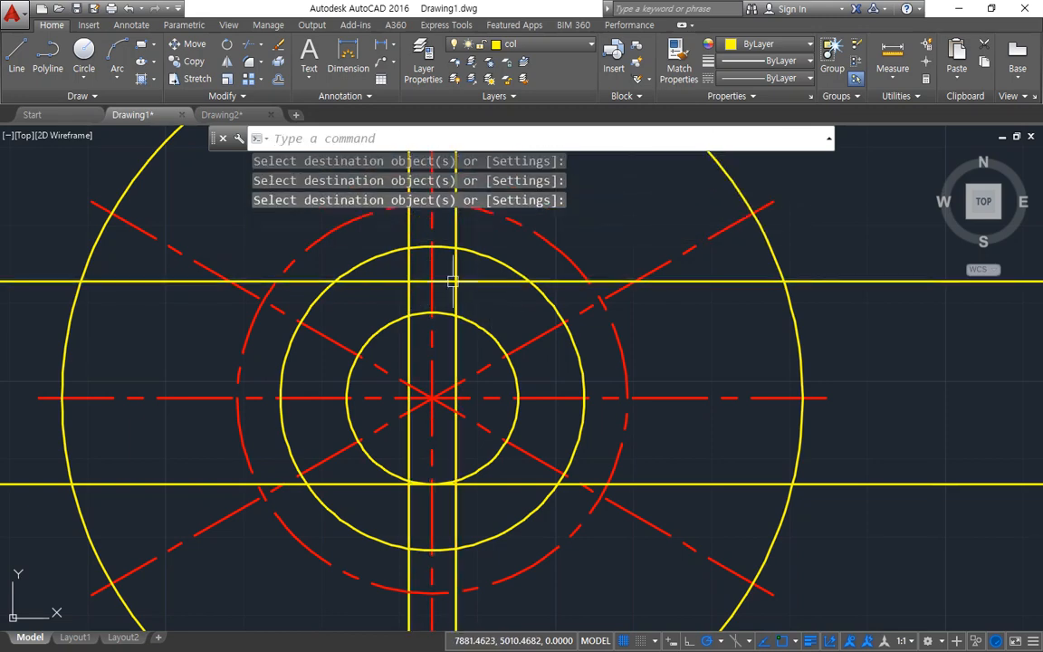
scroll(449, 272, up, 2)
mouse_move(367, 300)
mouse_down()
mouse_move(400, 292)
mouse_move(381, 271)
mouse_up()
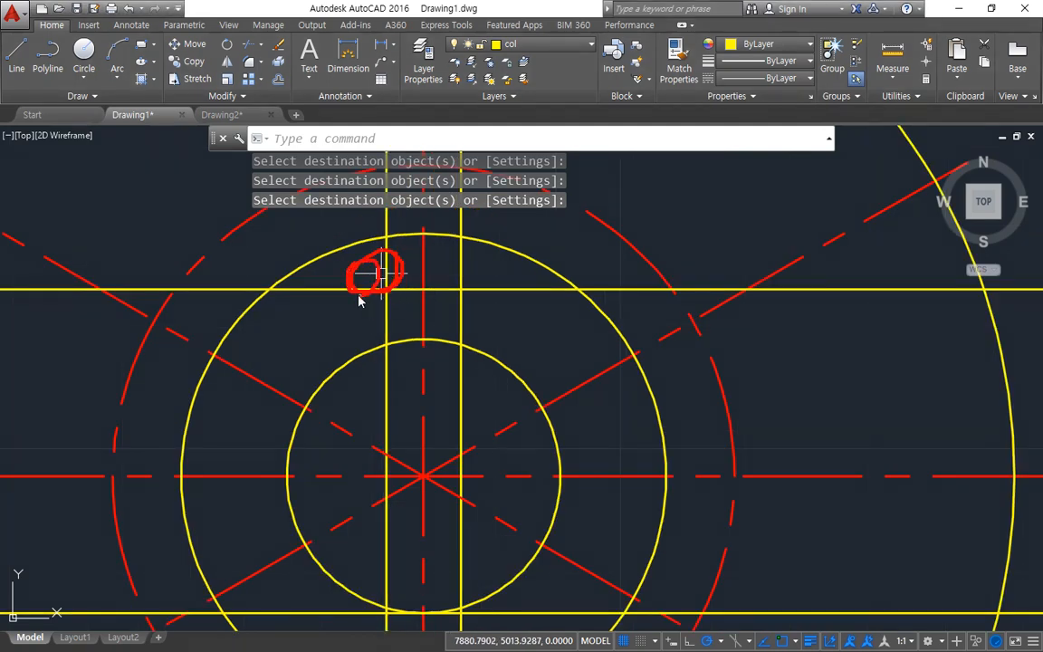
key(Escape)
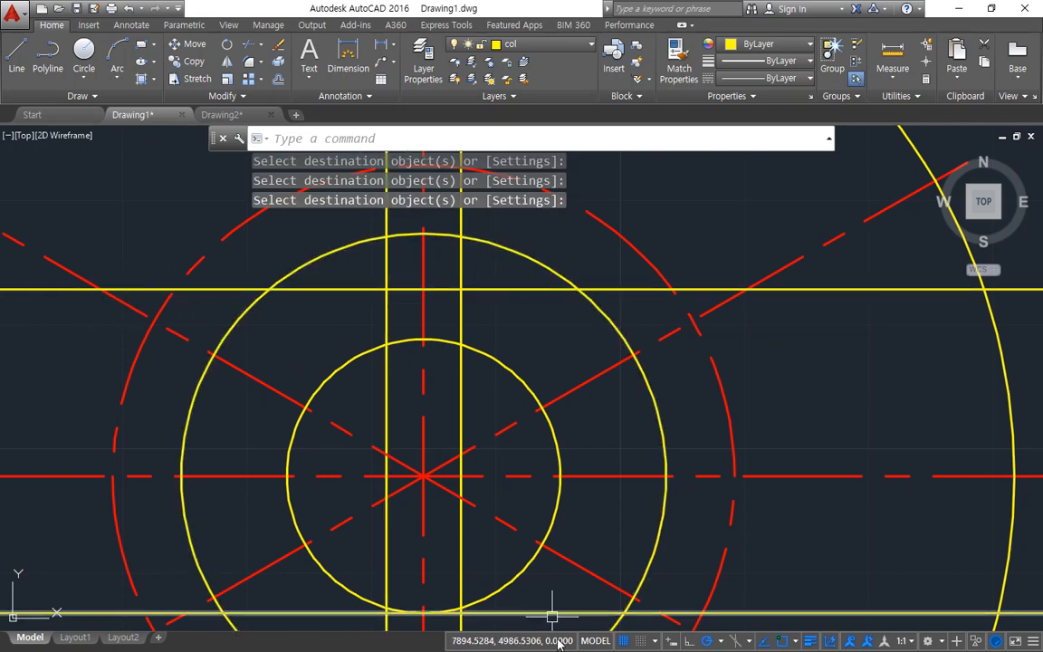
Step: Fillet the upper horizontal line and left vertical line at radius 0 to form the keyway's upper-left corner
mouse_move(489, 354)
middle_down()
mouse_move(628, 454)
mouse_move(694, 484)
middle_up()
text(f)
key(Return)
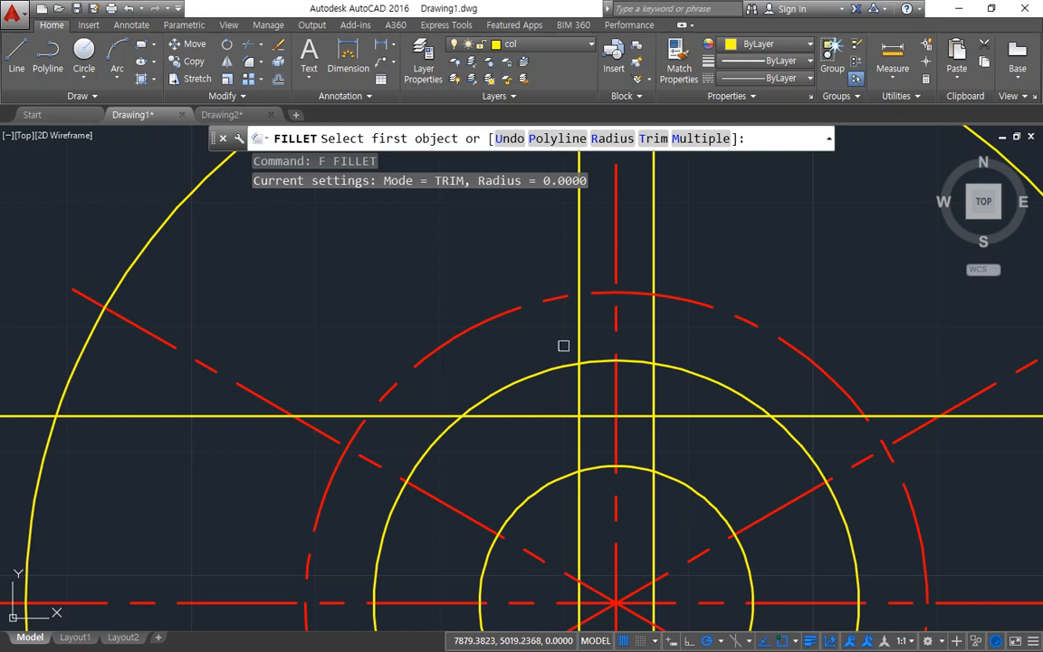
click(594, 416)
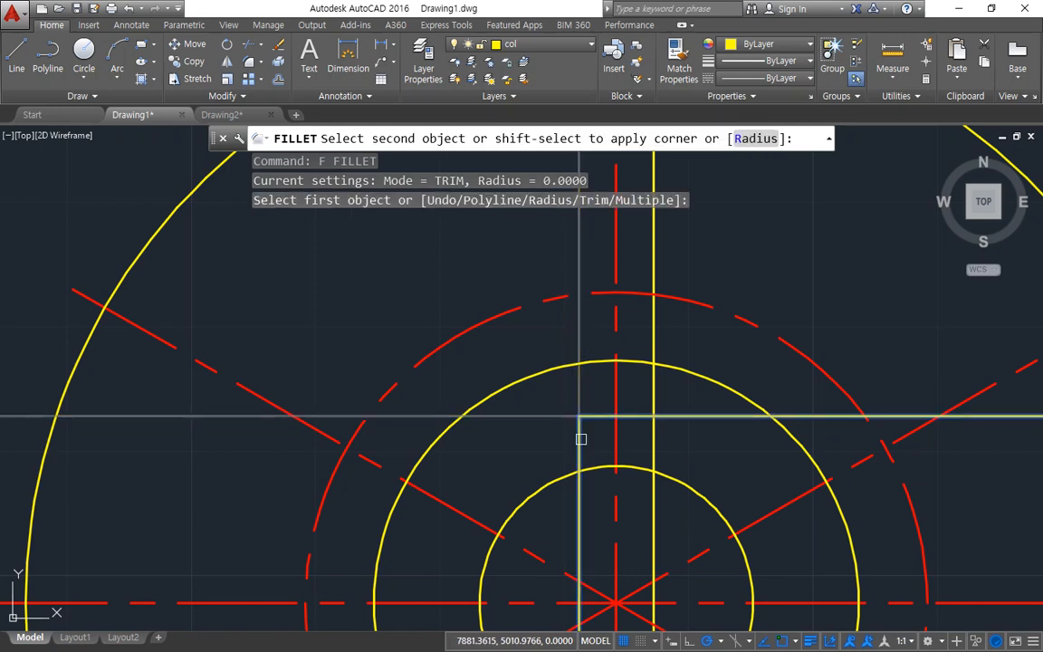
click(579, 436)
mouse_move(540, 426)
mouse_down()
mouse_move(105, 338)
mouse_move(448, 439)
mouse_up()
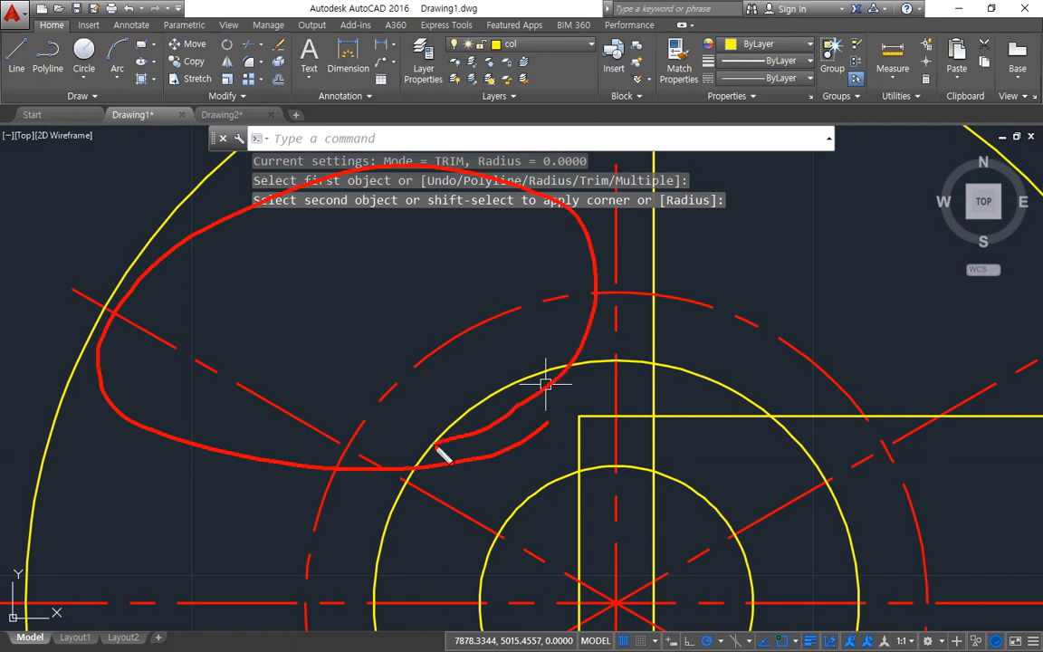
key(Escape)
Step: Fillet the upper horizontal line and right vertical line at radius 0 to close the keyway's upper-right corner
text(f)
key(Return)
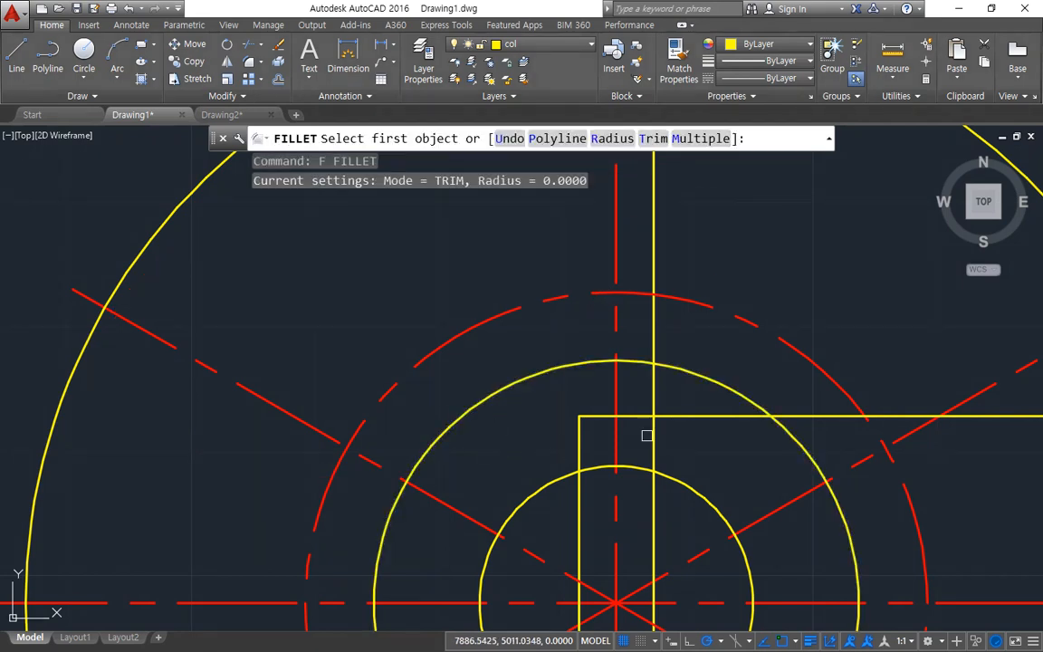
click(637, 416)
click(651, 433)
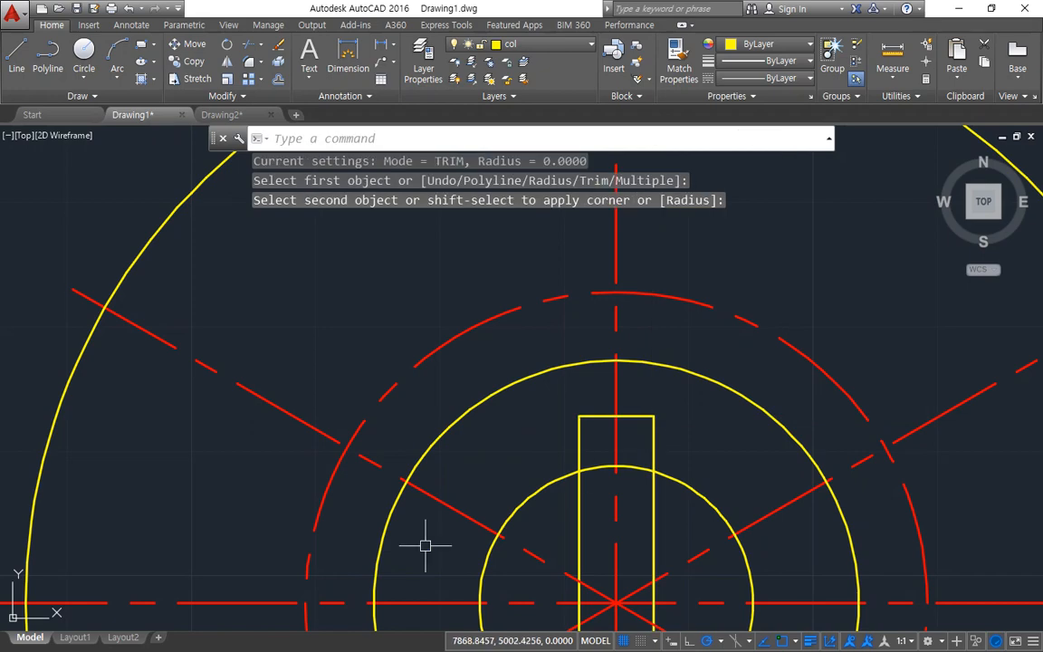
Step: Fillet both keyway sides to the bore circle at radius 0, then undo these two fillets
mouse_move(421, 530)
middle_down()
mouse_move(326, 372)
mouse_move(235, 328)
middle_up()
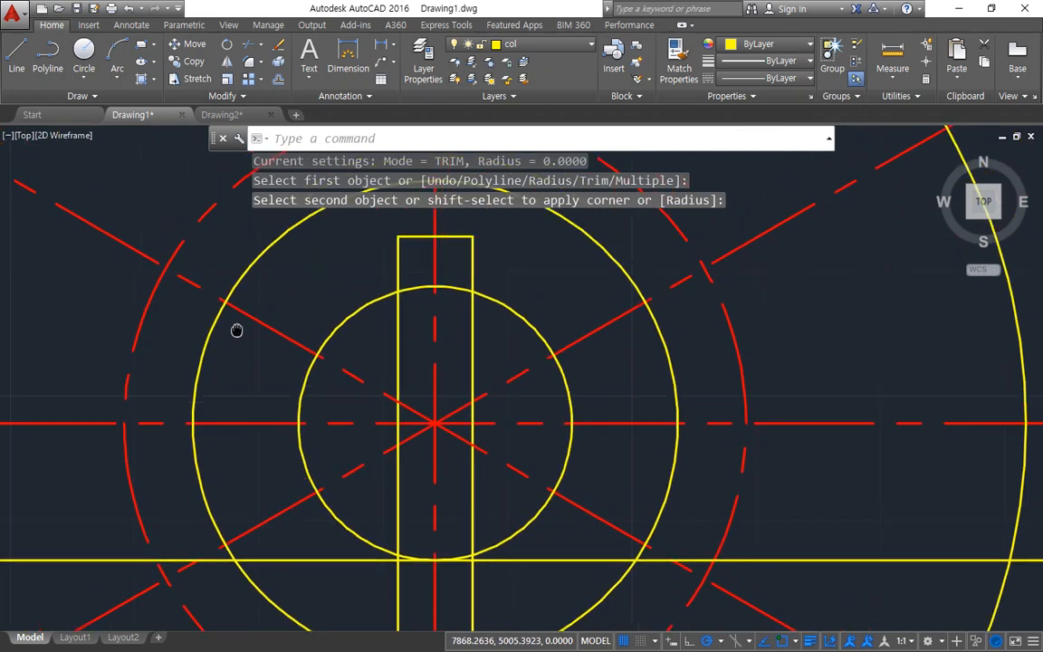
text(f)
key(Return)
click(484, 297)
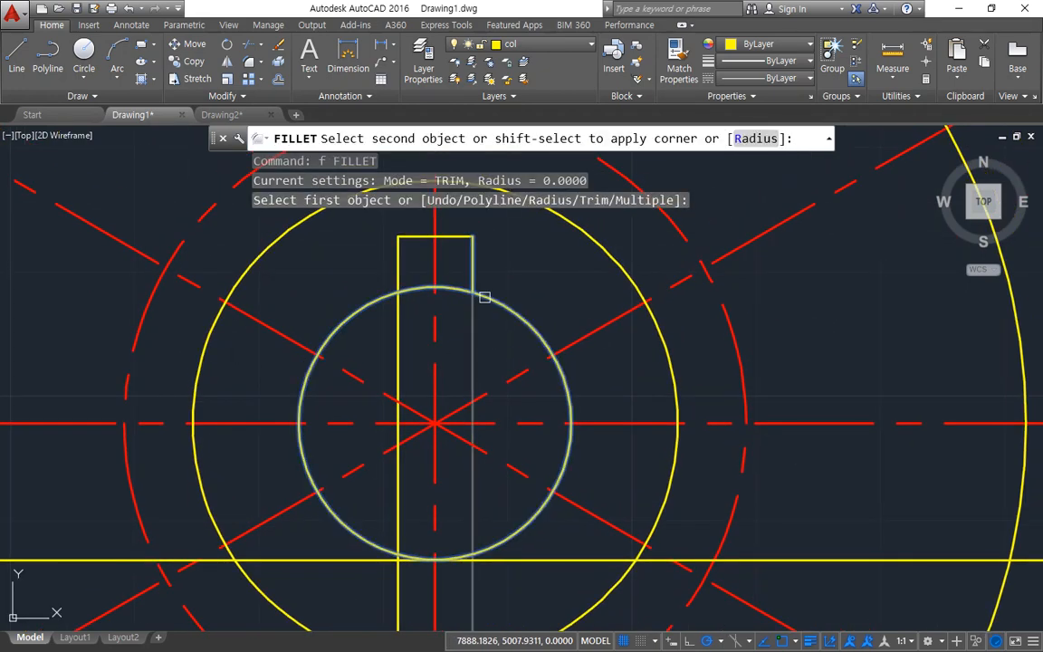
click(473, 297)
key(Return)
click(397, 287)
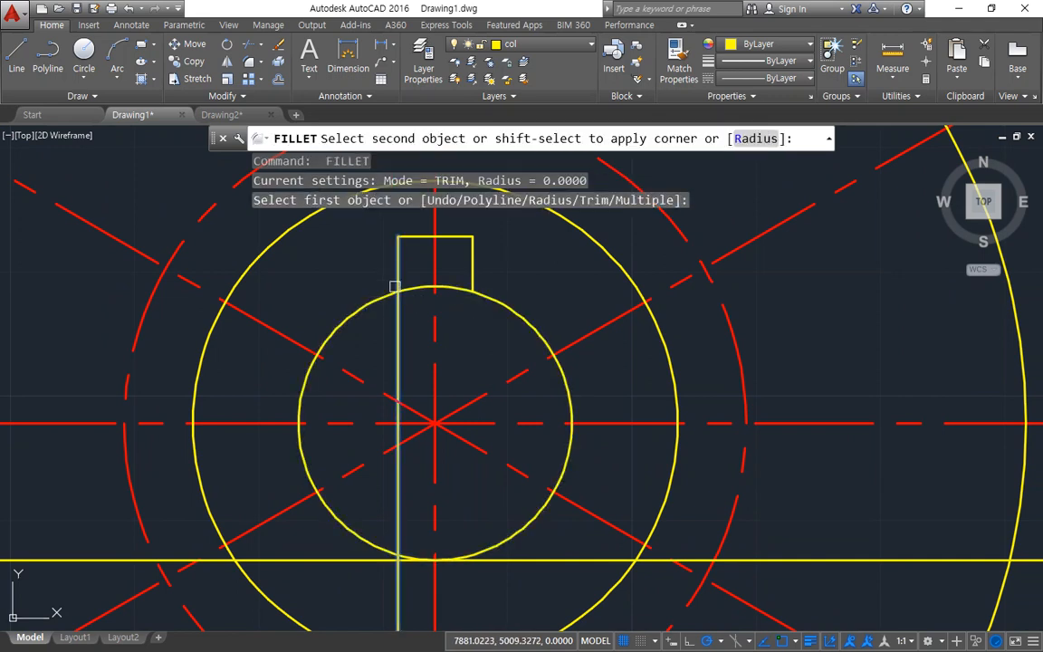
click(383, 297)
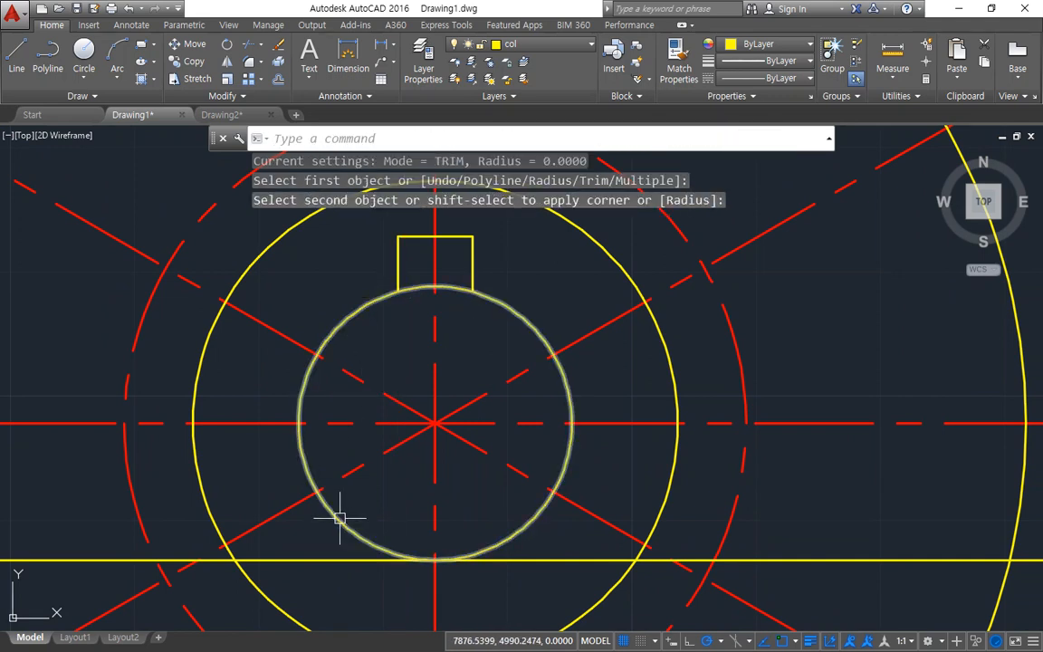
key(ctrl+z)
key(ctrl+z)
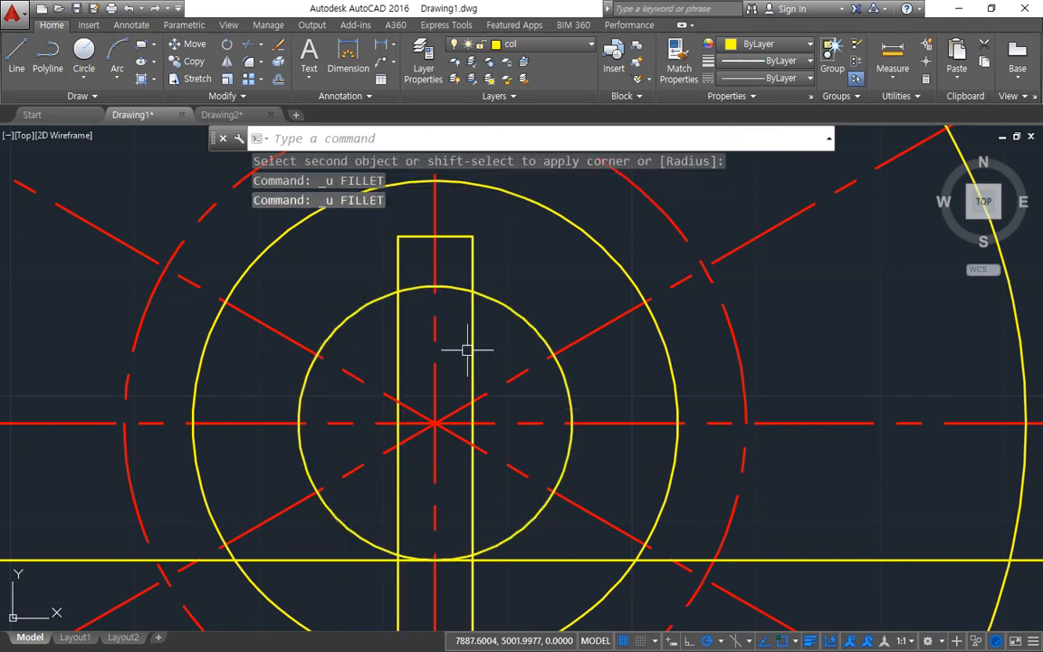
Step: Trim the bore circle's segment between the vertical centreline and the keyway's right side
text(tr)
key(Return)
key(Return)
click(456, 290)
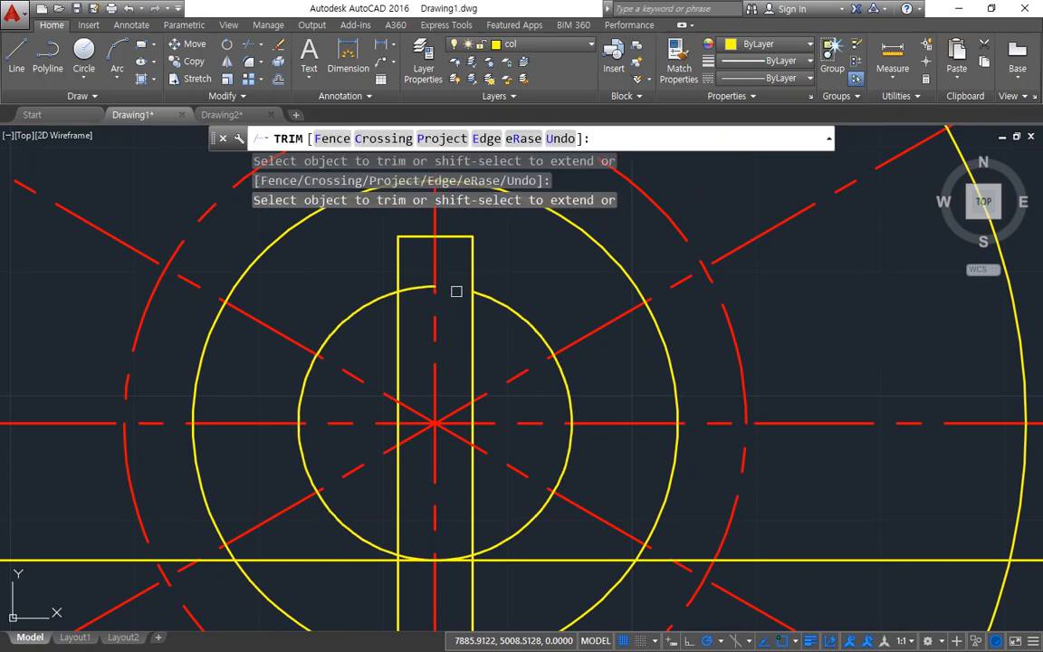
key(Return)
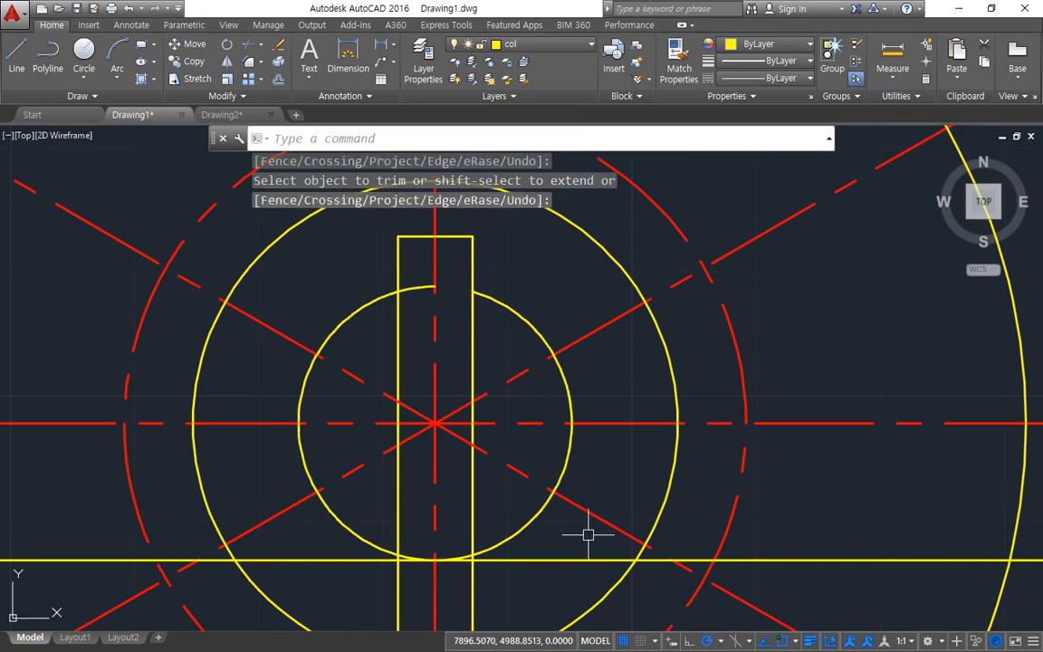
Step: Fillet the right and left keyway sides to the bore circle at radius 0
text(f)
key(Return)
click(483, 296)
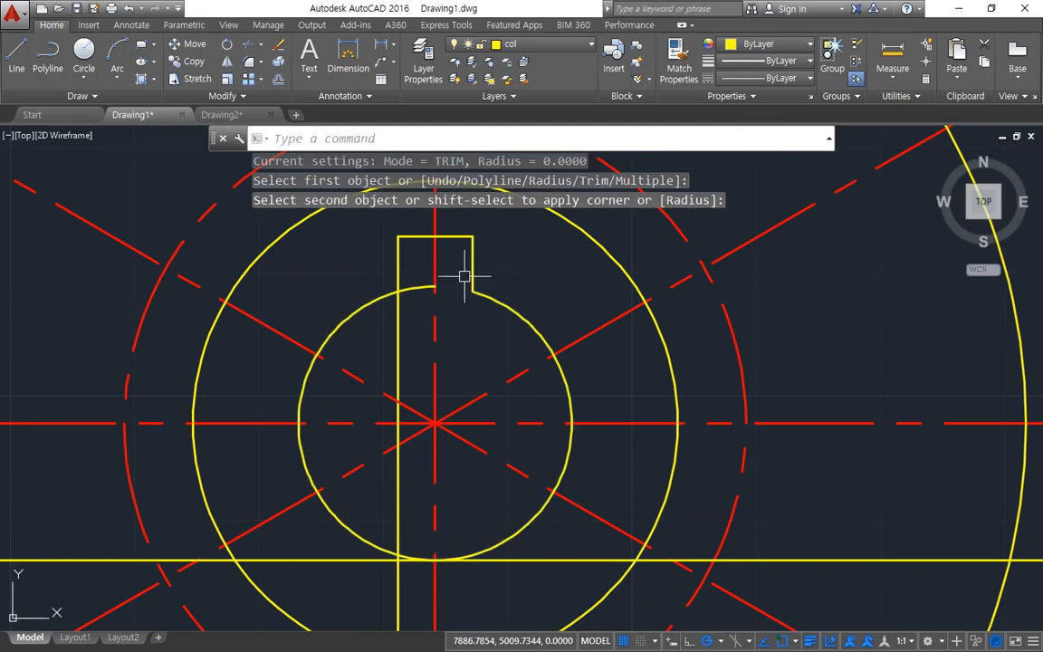
click(469, 276)
key(Return)
click(394, 287)
click(378, 299)
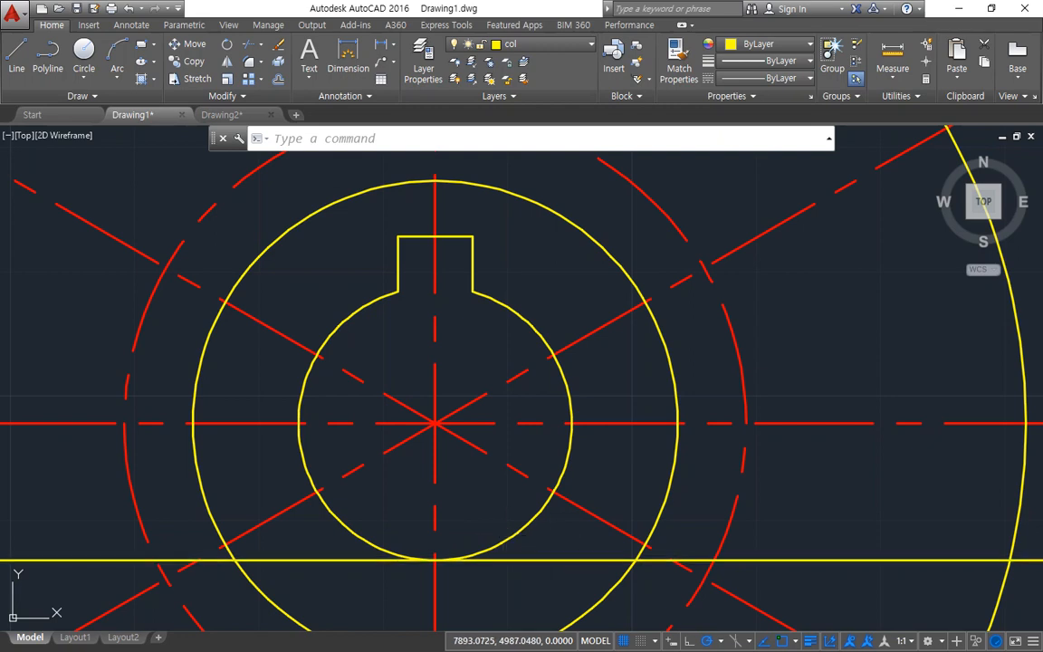
Step: Erase the long horizontal line tangent to the lower edge of the bore
click(554, 560)
text(e)
key(Return)
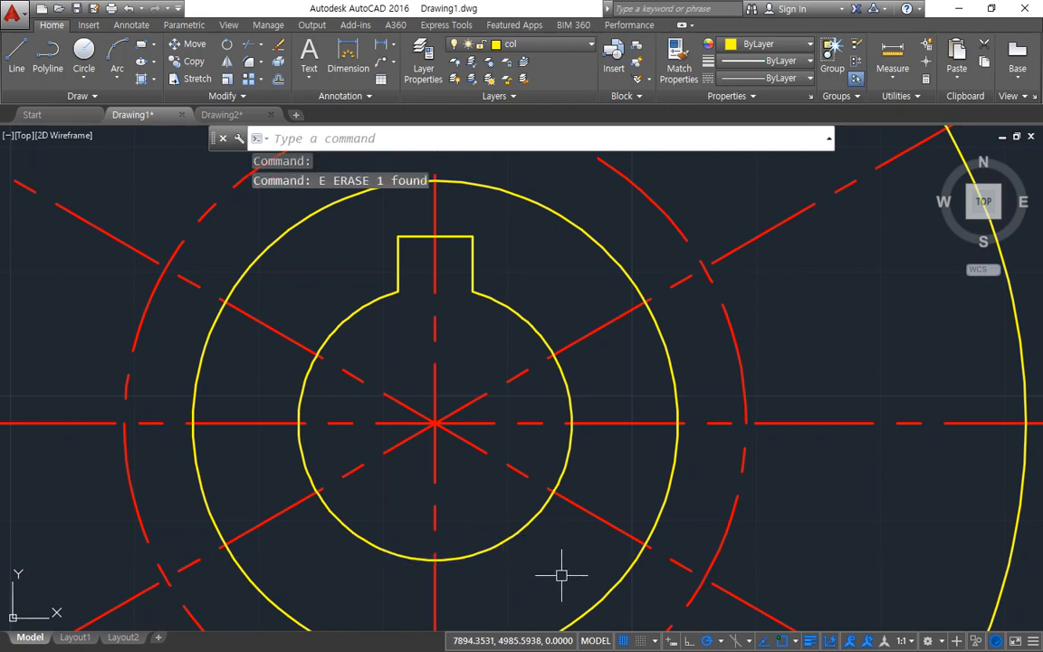
Step: Switch to Drawing2 and undo the last two fillets on the middle and right line pairs
click(222, 114)
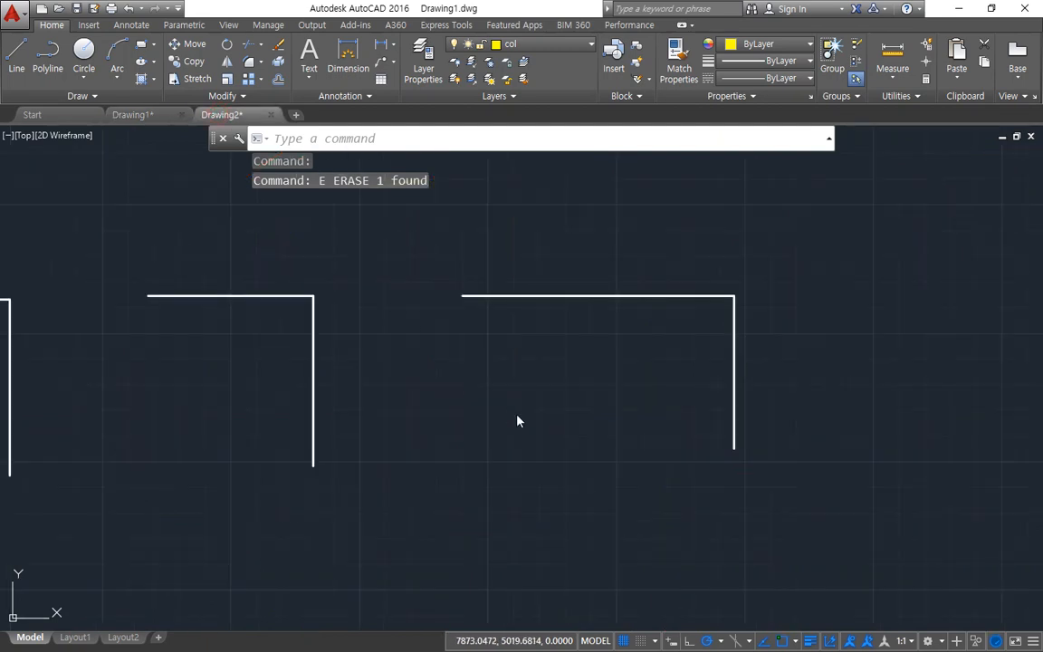
key(ctrl+z)
key(ctrl+z)
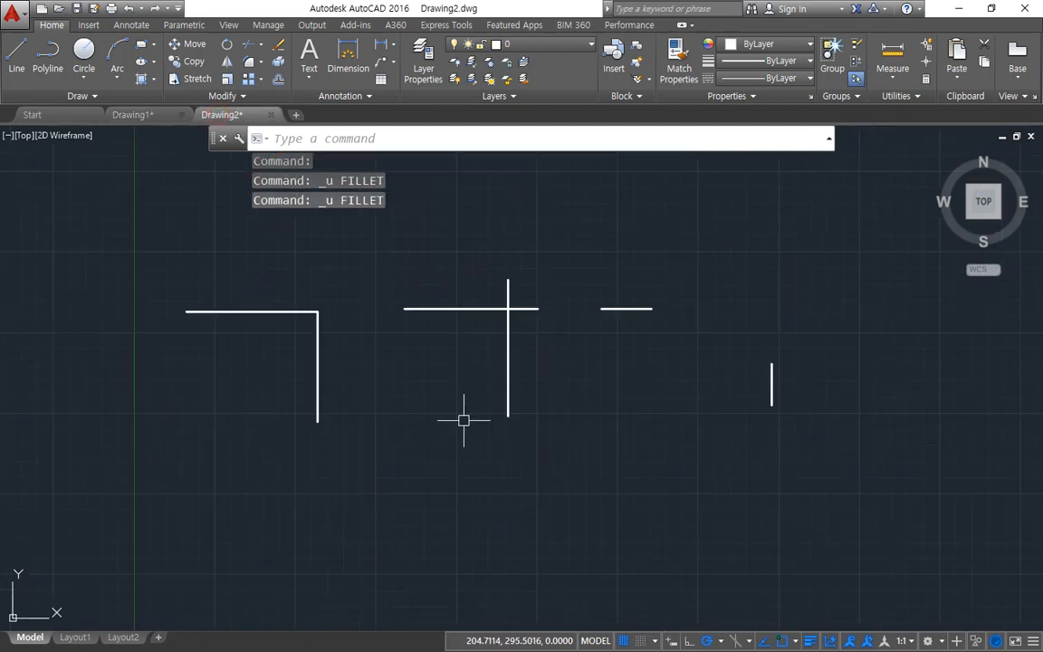
Step: Fillet the left line pair's corner with radius 20 in No trim mode
text(f)
key(Return)
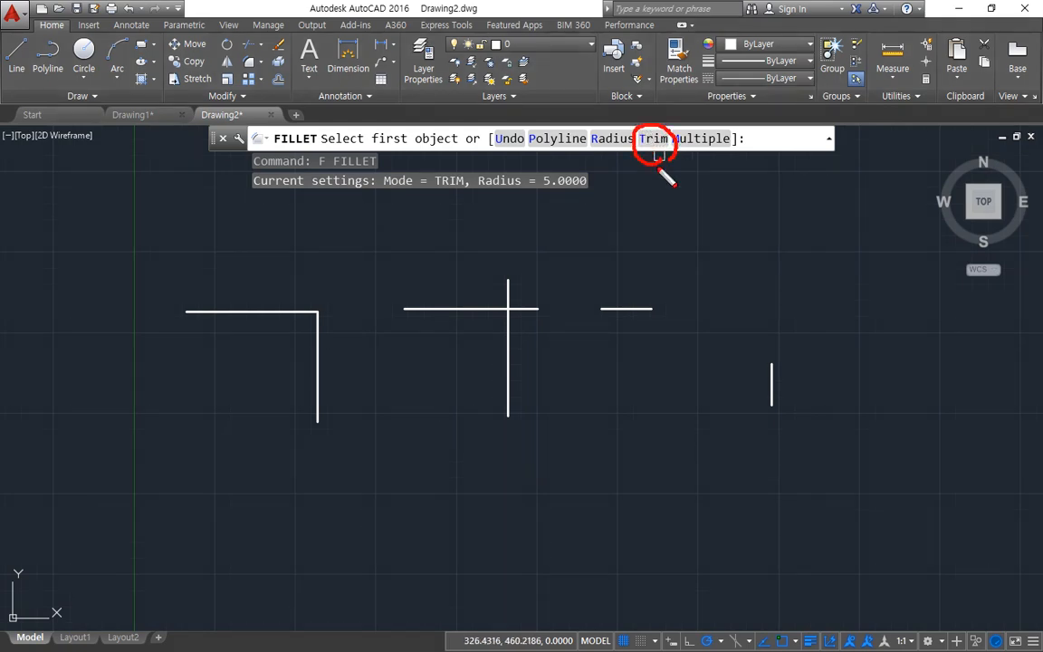
click(610, 139)
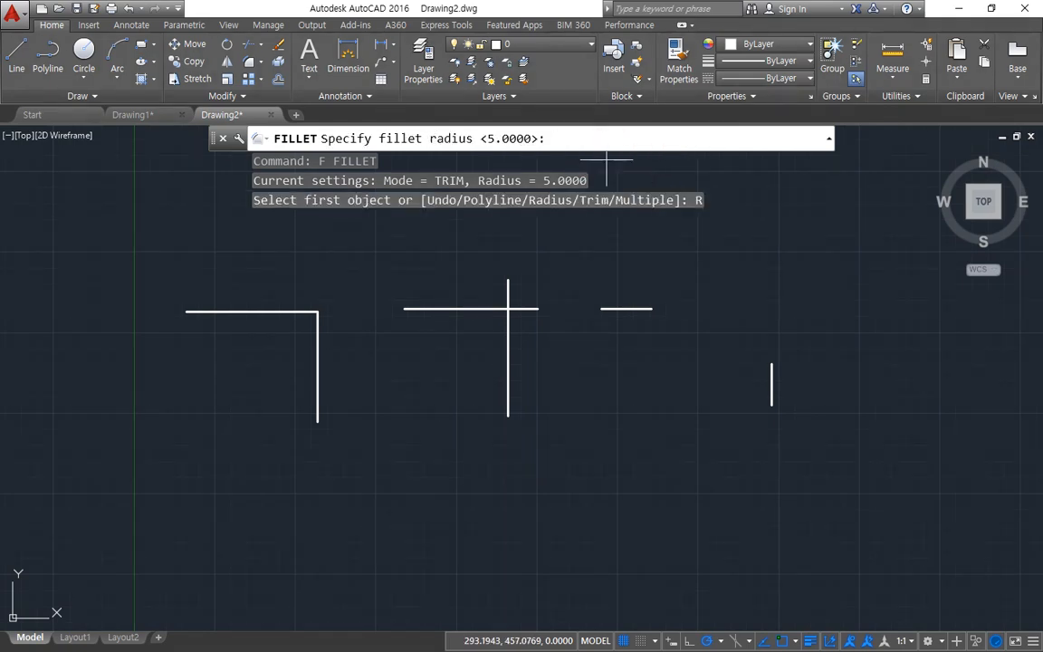
text(20)
key(Return)
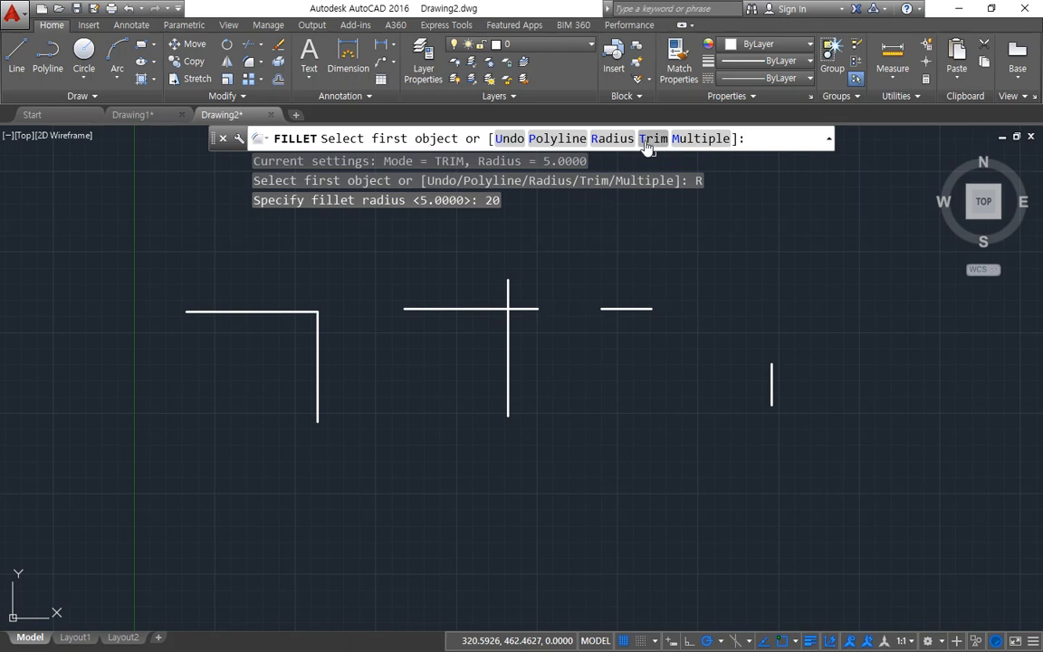
click(651, 138)
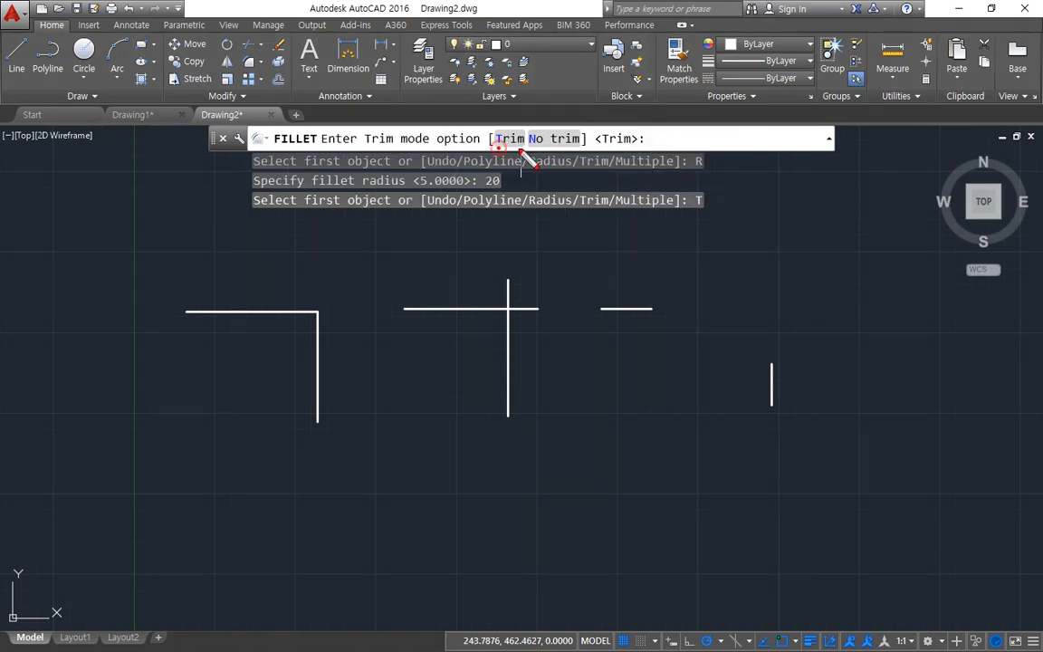
drag(542, 151, 568, 152)
click(556, 139)
click(263, 311)
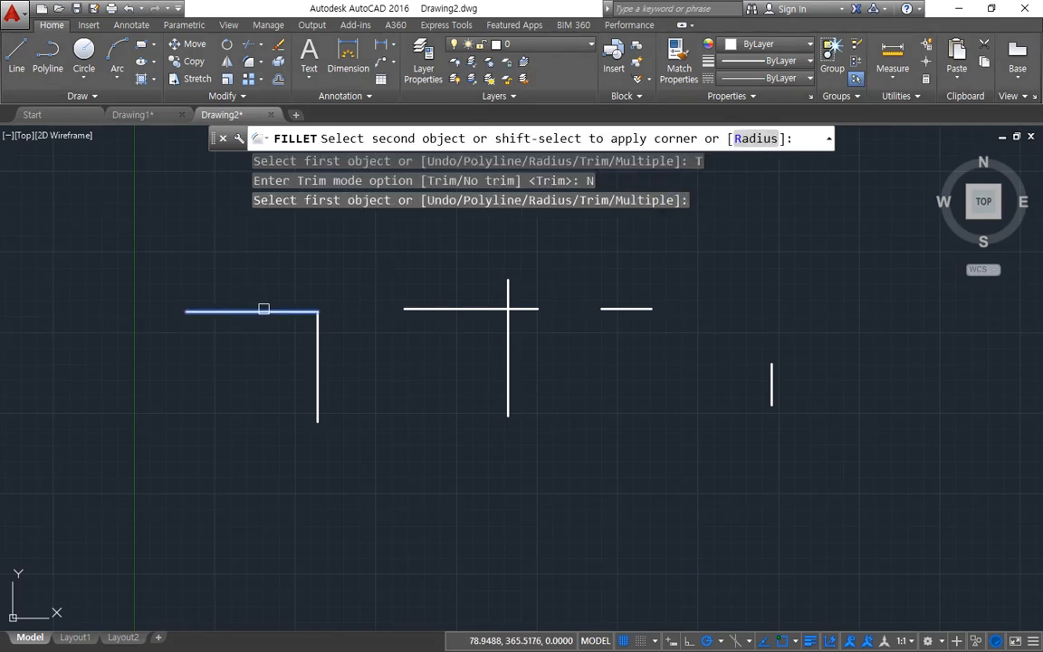
click(317, 355)
Step: Fillet the crossing line pair and the separated line pair at radius 20 without trimming
key(Return)
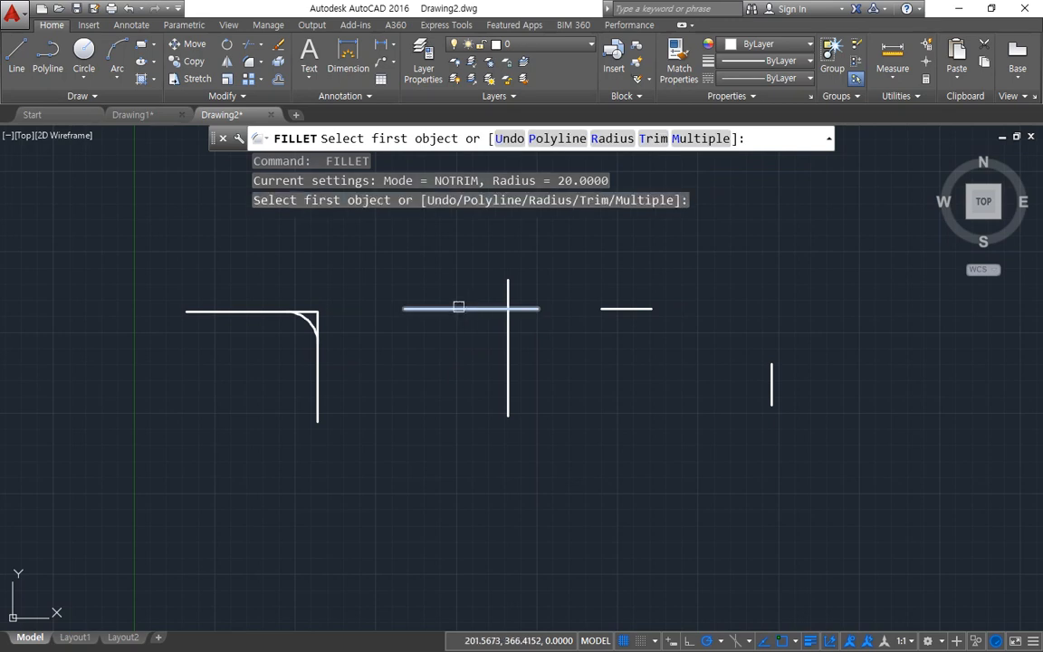
click(508, 349)
click(470, 307)
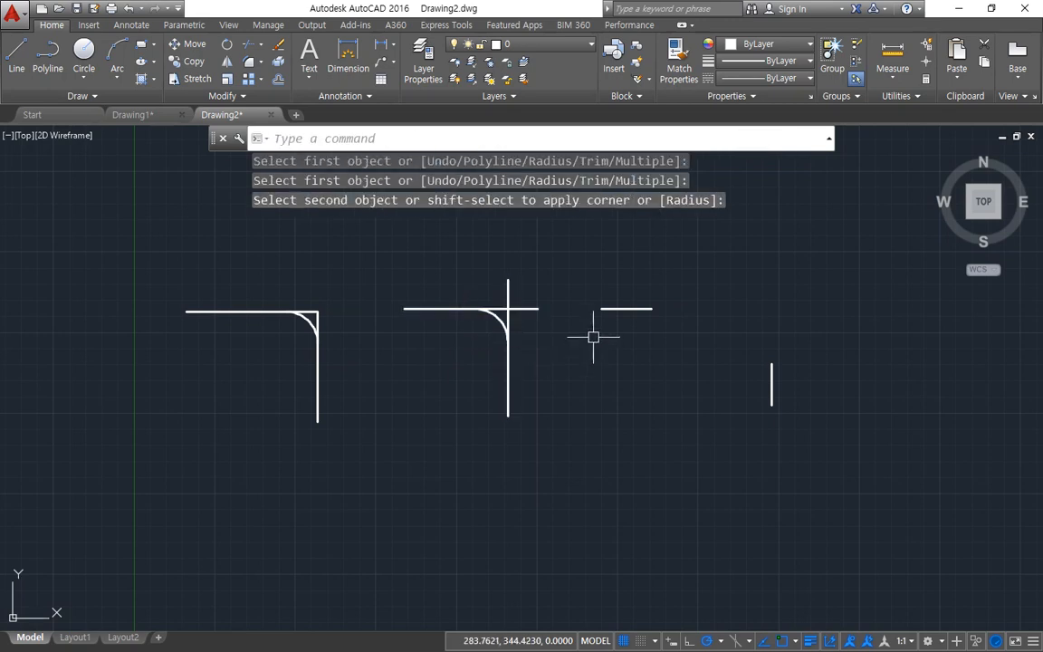
key(Return)
click(621, 309)
click(772, 385)
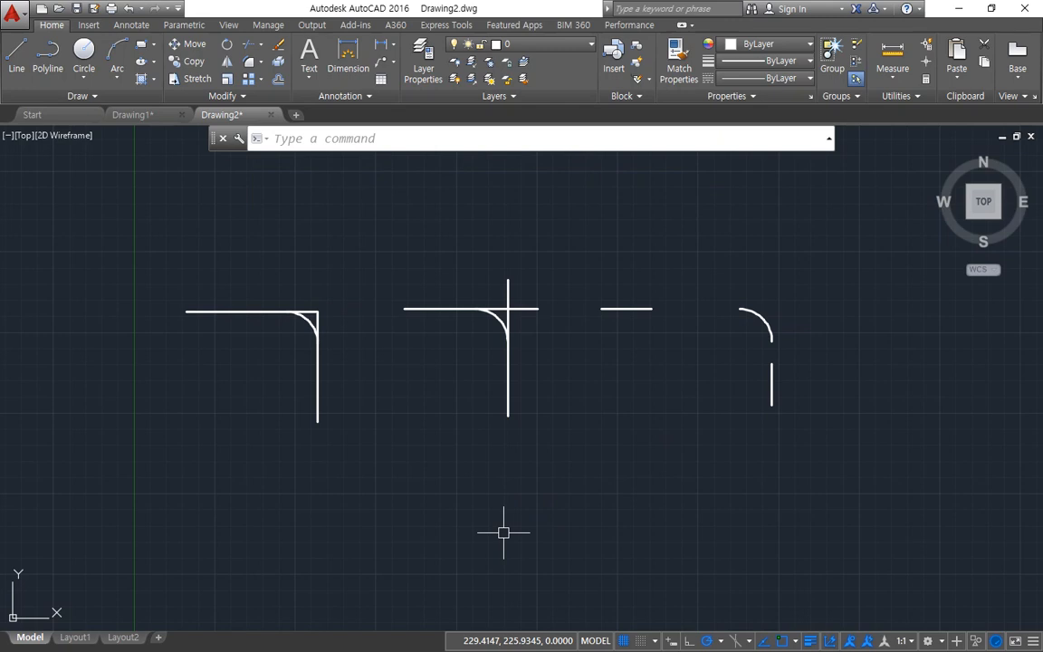
Step: Undo the three untrimmed fillets on the line pairs
key(ctrl+z)
key(ctrl+z)
key(ctrl+z)
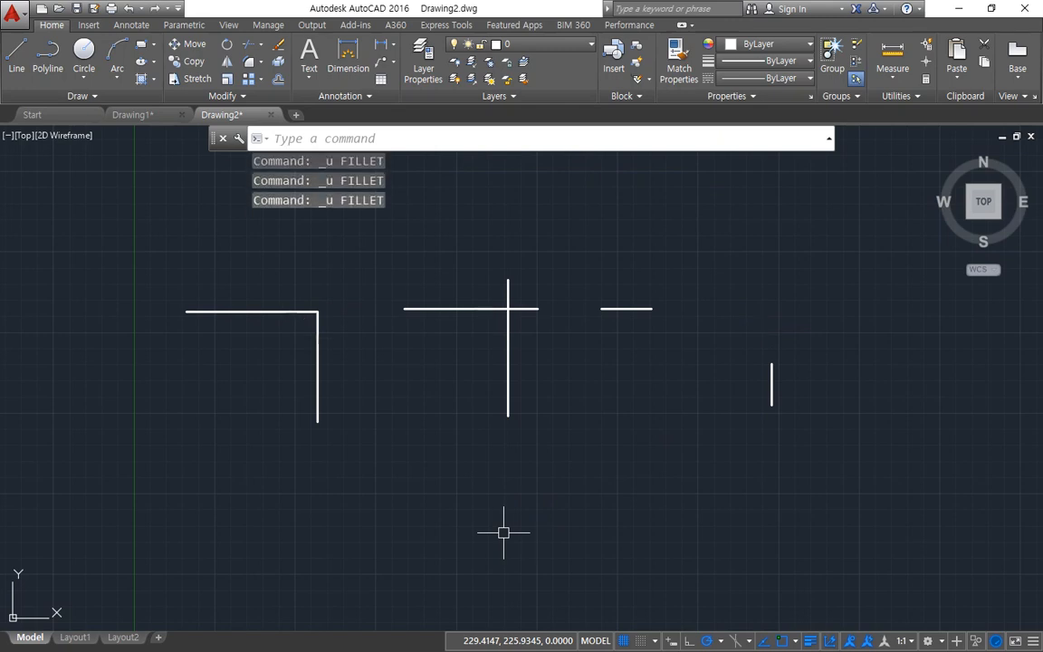
Step: Fillet the left line pair's corner with radius 20 in Trim mode
text(f)
key(Return)
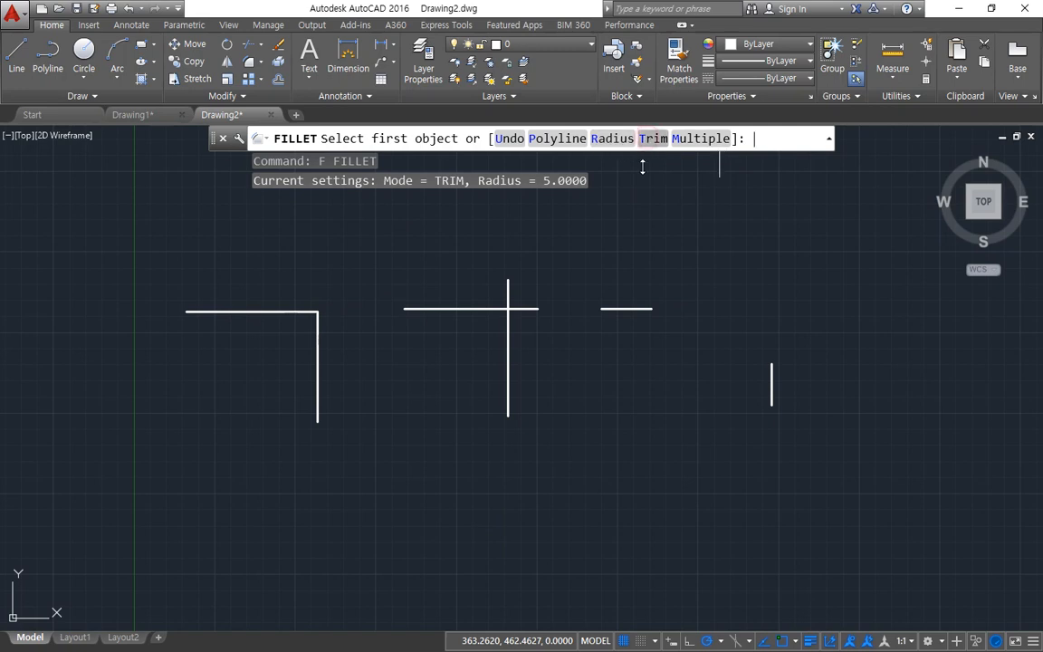
click(652, 139)
click(501, 140)
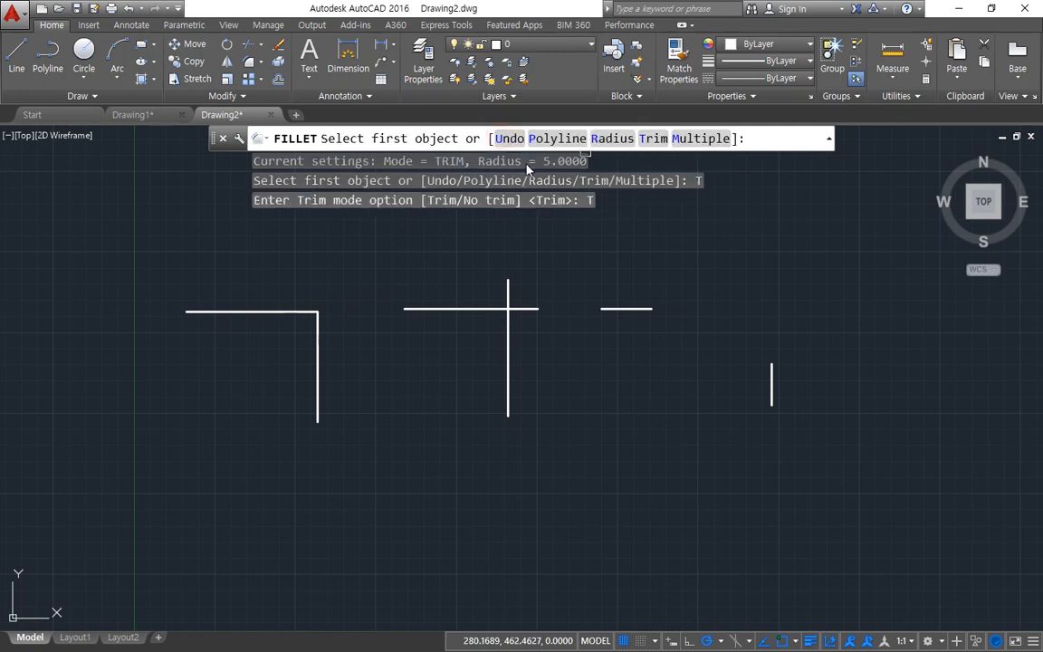
click(609, 138)
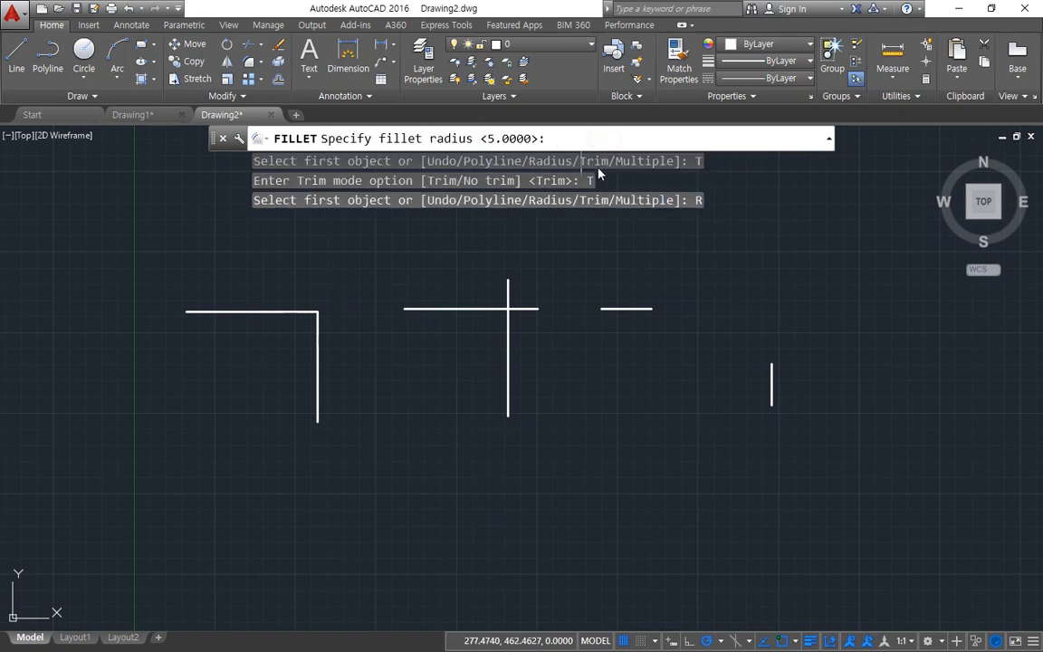
text(3)
key(BackSpace)
text(20)
key(Return)
click(279, 317)
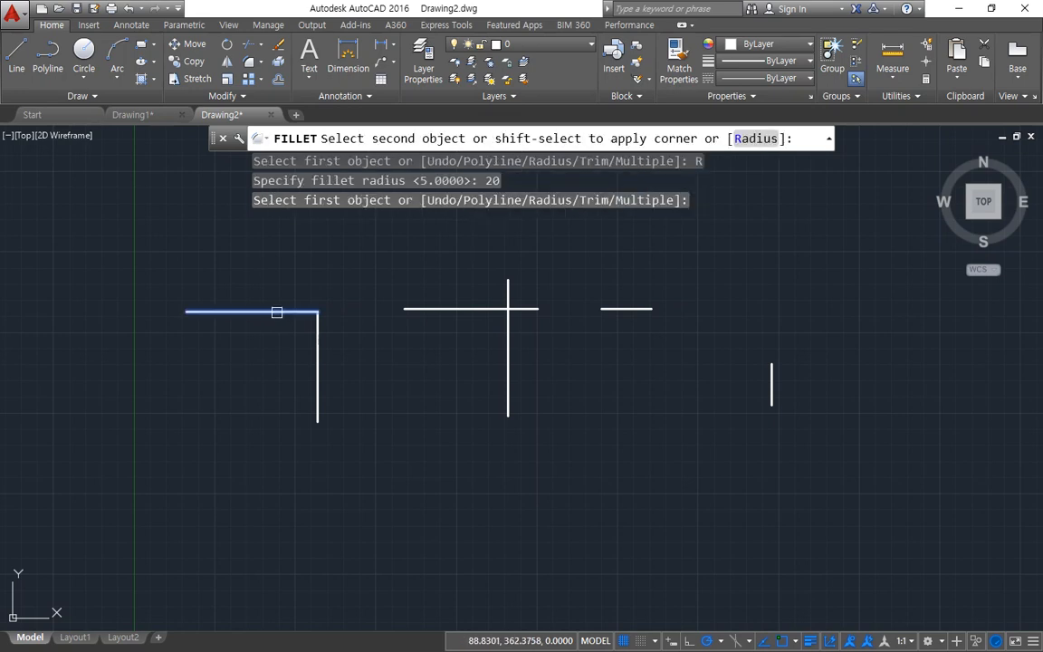
click(317, 362)
mouse_move(505, 215)
mouse_down()
mouse_move(497, 150)
mouse_move(464, 259)
mouse_up()
key(Escape)
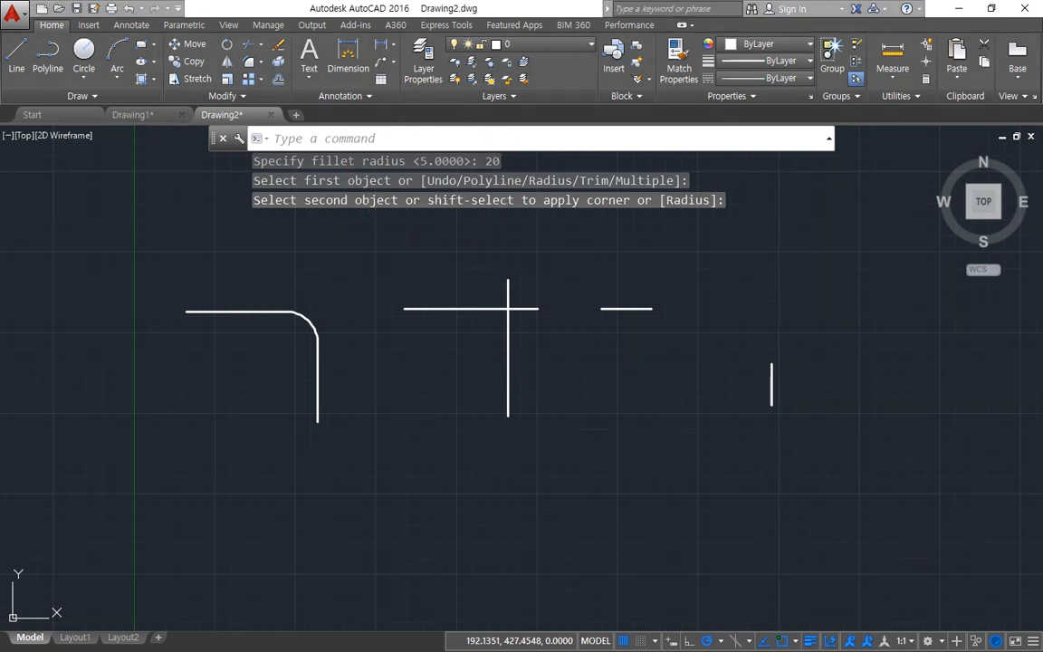
Step: Fillet the crossing and separated line pairs at radius 20 in one command using the Multiple option
text(f)
key(Return)
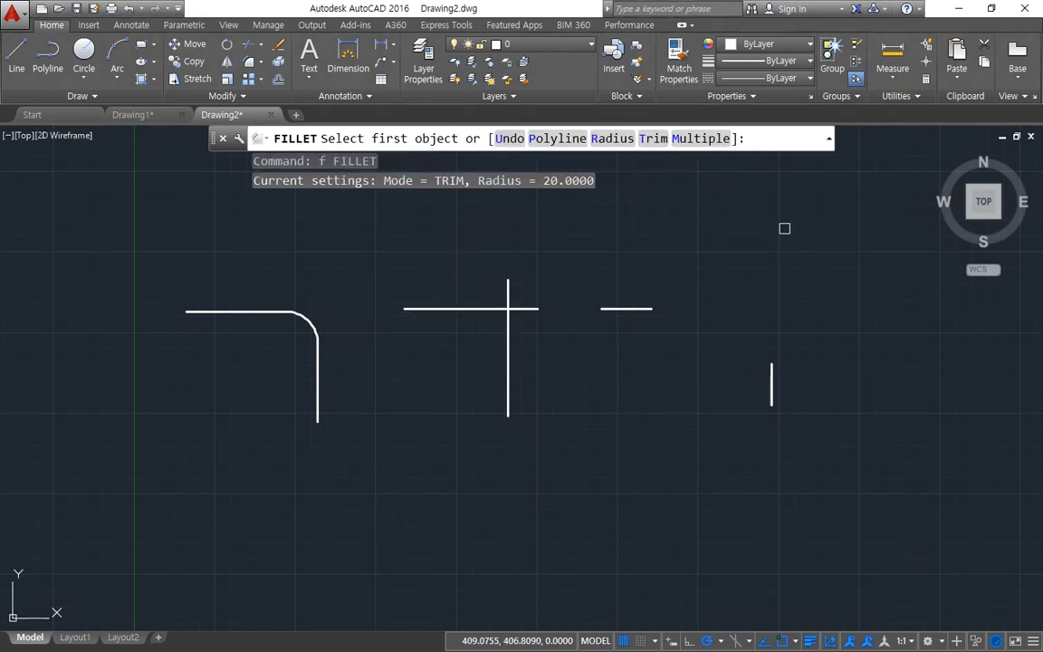
click(703, 139)
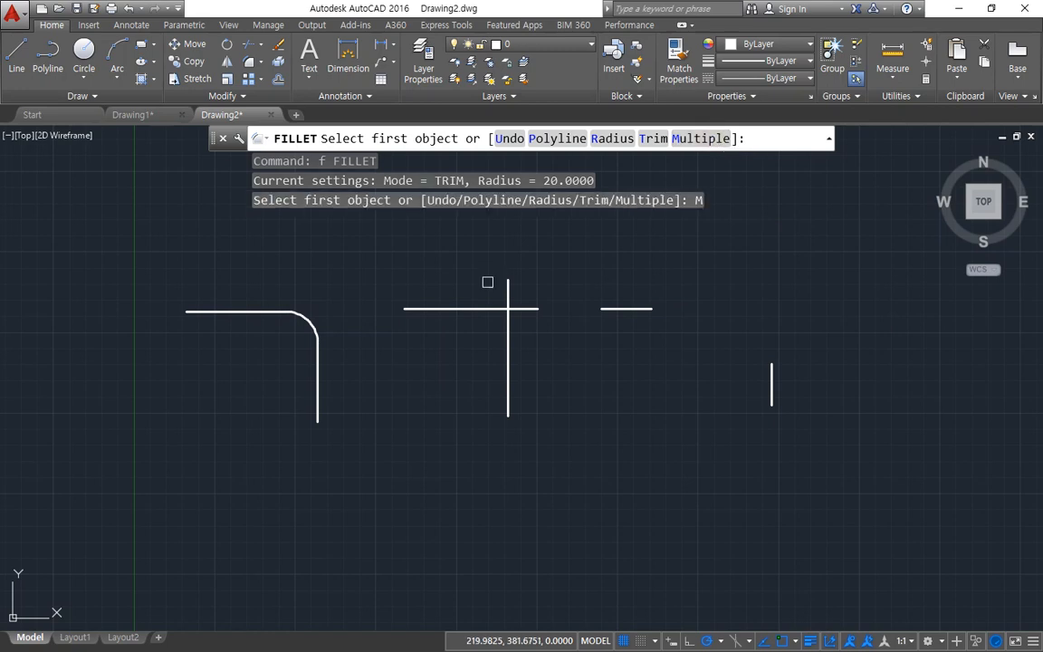
click(486, 311)
click(508, 299)
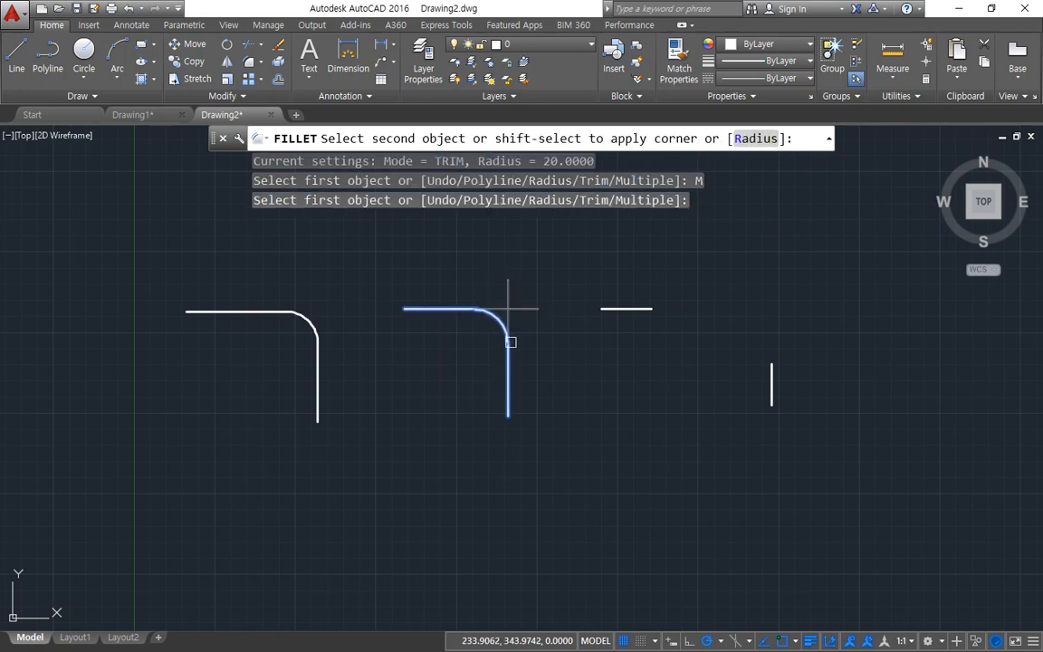
click(623, 308)
click(767, 382)
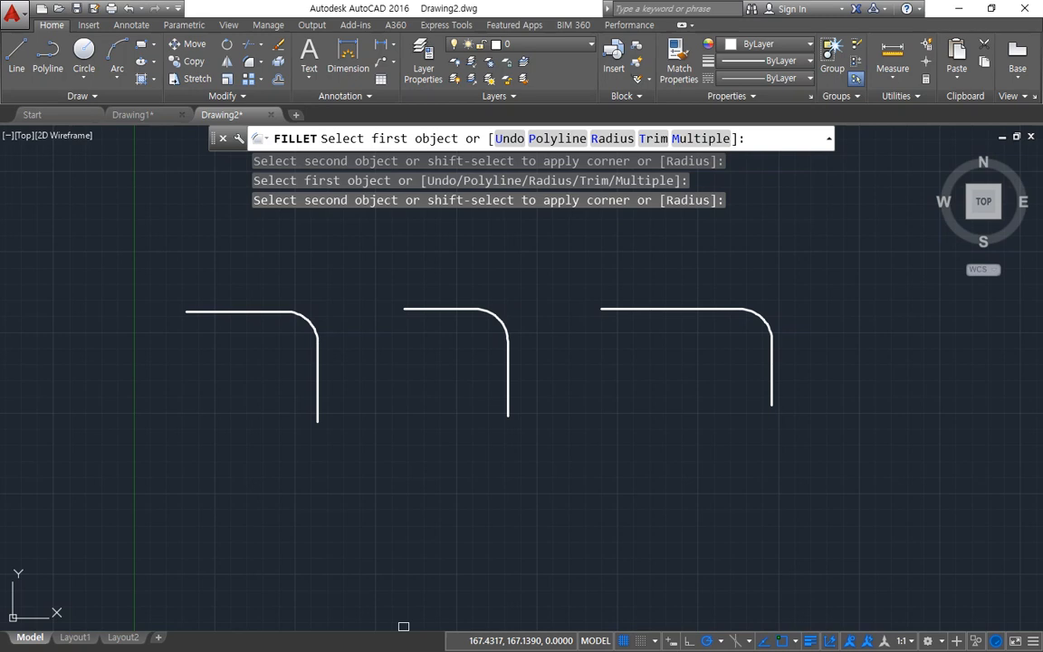
key(Return)
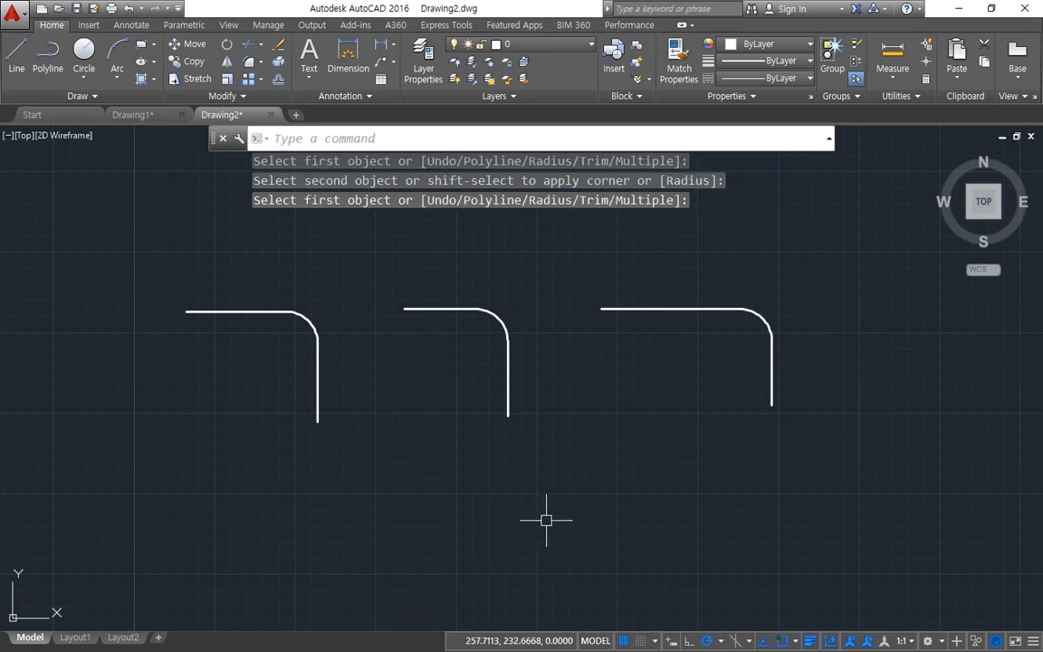
Step: Draw a rectangle above the three filleted line pairs
scroll(436, 549, down, 4)
text(rec)
key(Return)
click(344, 483)
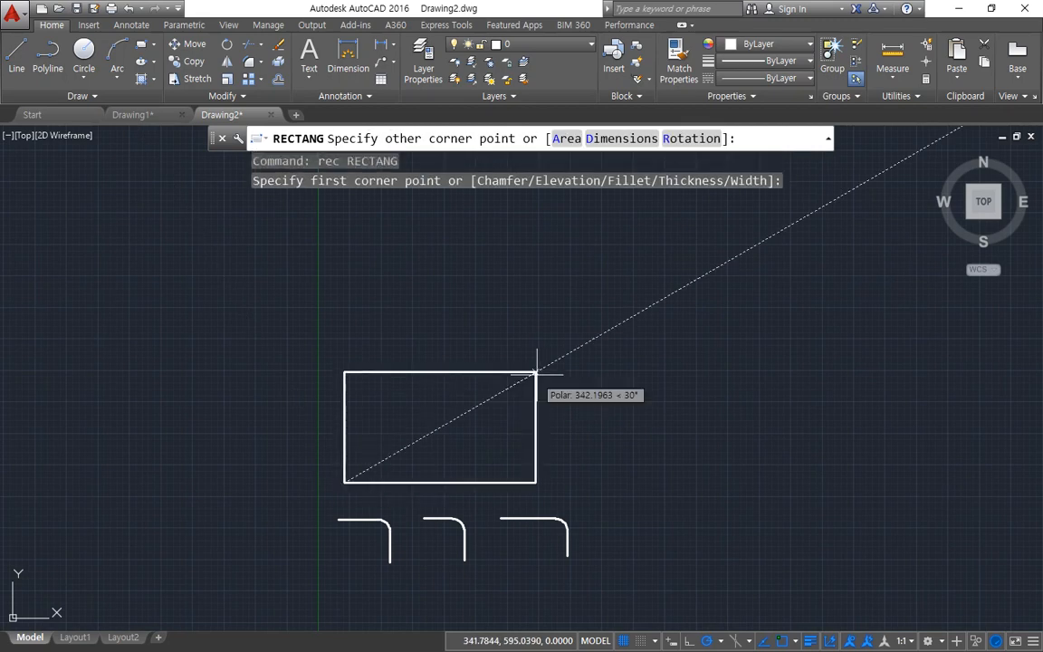
click(544, 356)
click(544, 419)
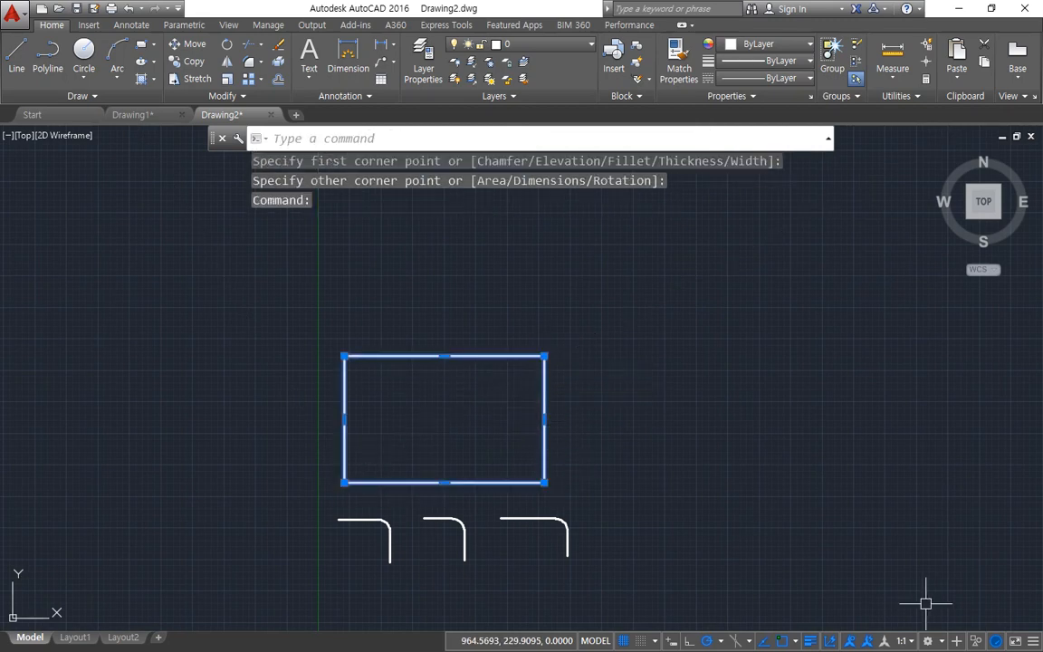
key(Escape)
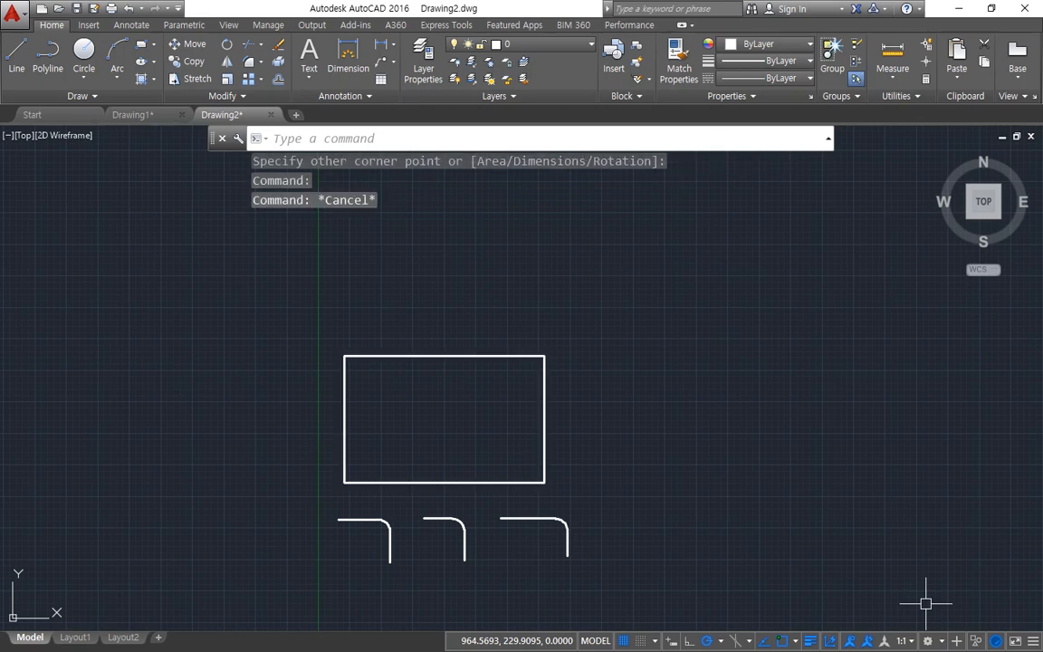
Step: Fillet all four corners of the rectangle at radius 20 using the Polyline option
text(f)
key(Return)
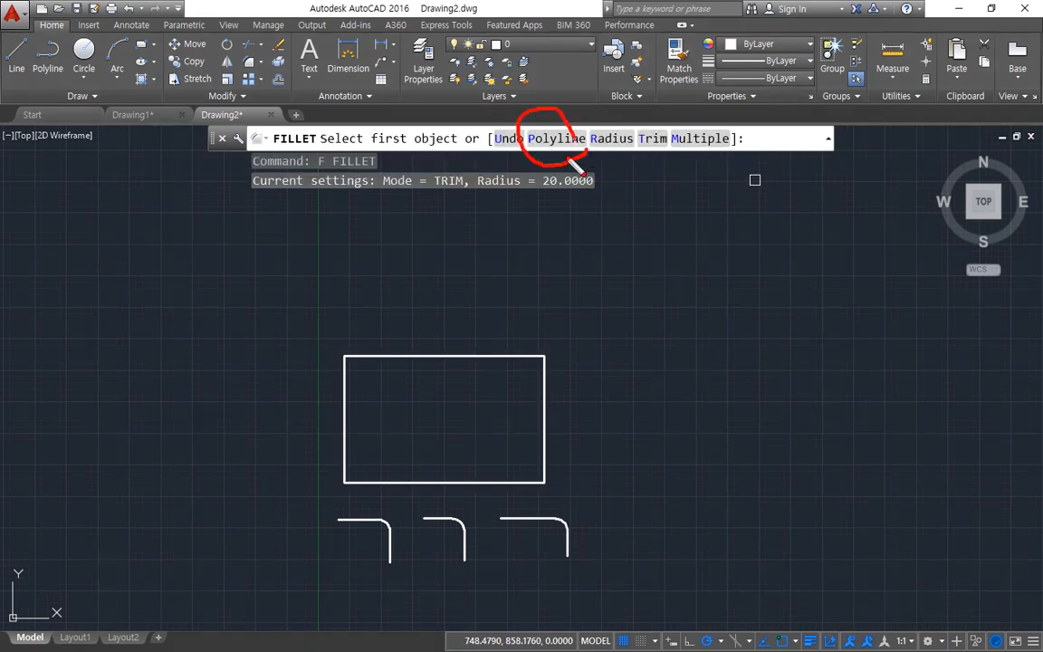
click(556, 138)
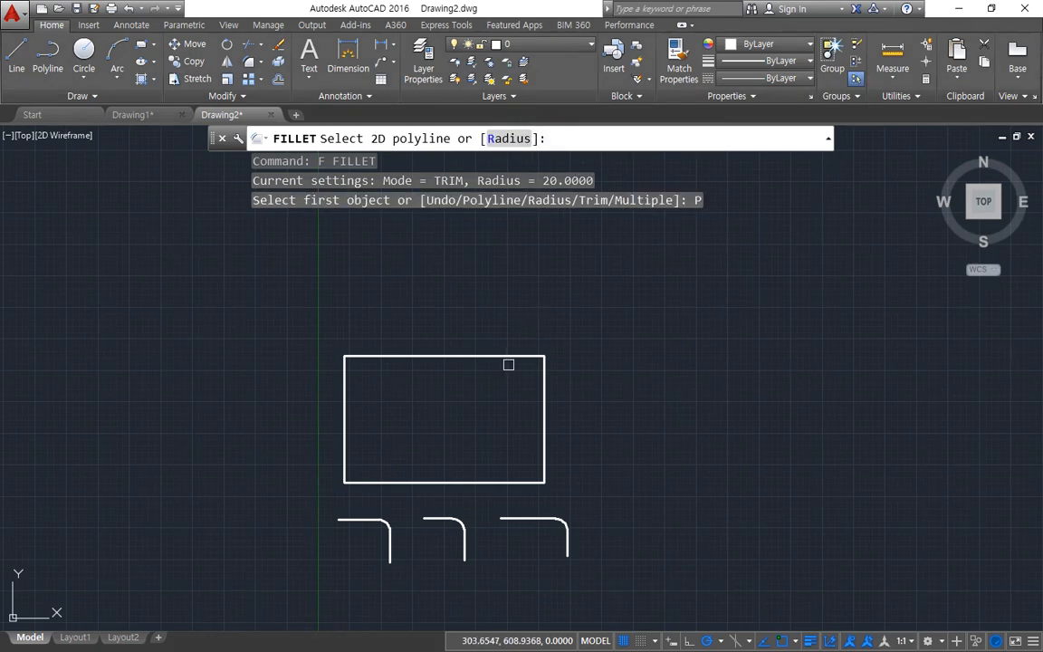
scroll(500, 378, up, 5)
middle_drag(422, 344, 491, 262)
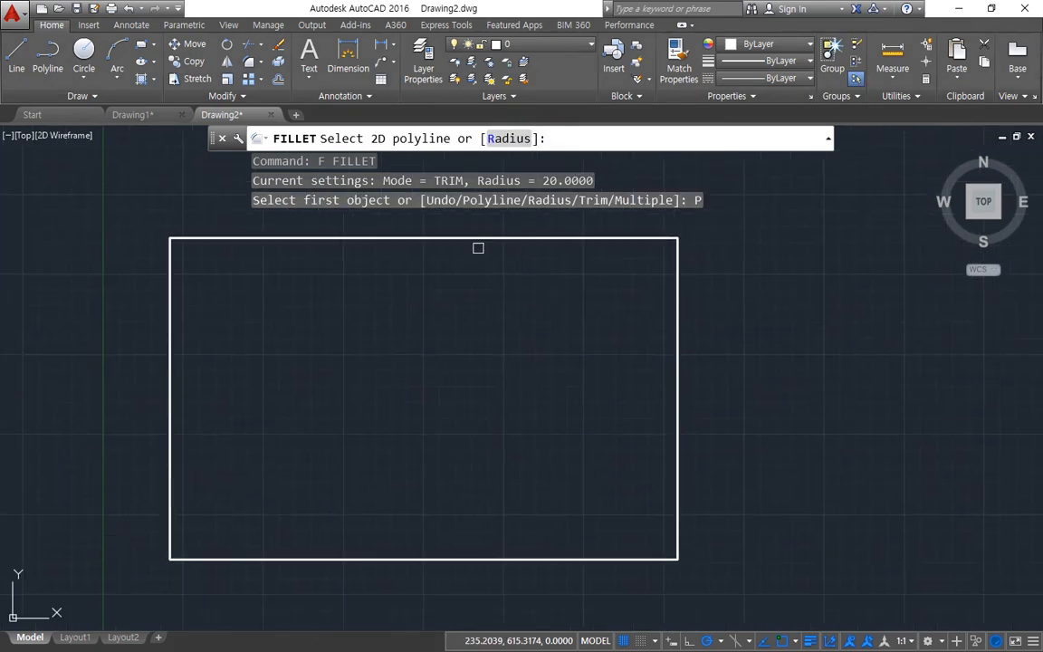
click(470, 241)
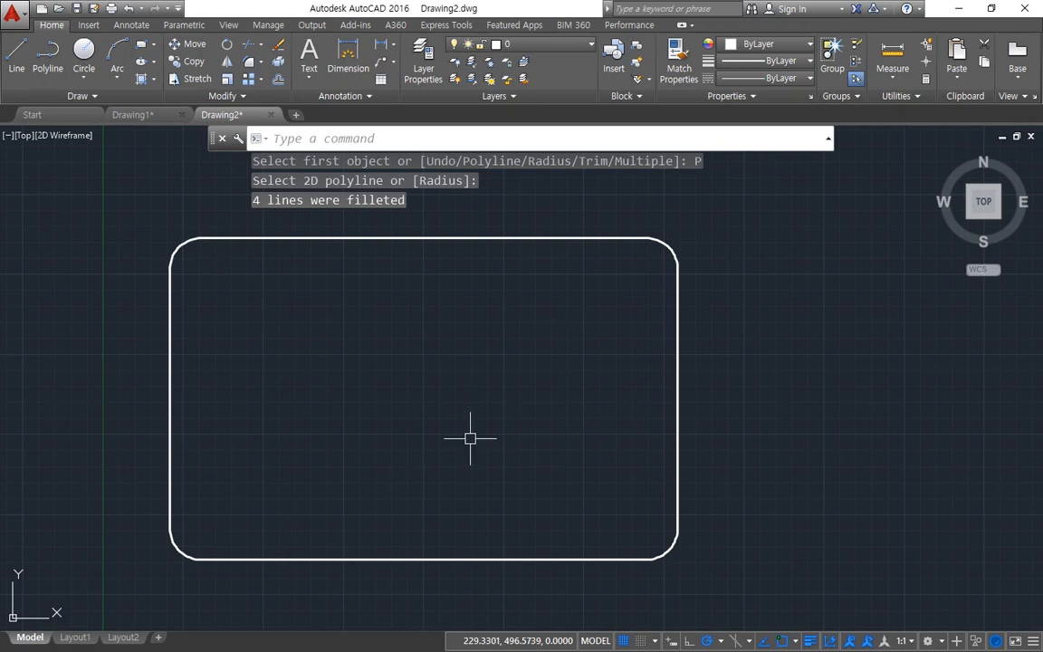
key(Escape)
Step: Draw a second rectangle to the right of the first with a built-in corner fillet radius of 20
middle_drag(827, 378, 402, 388)
text(rec)
key(Return)
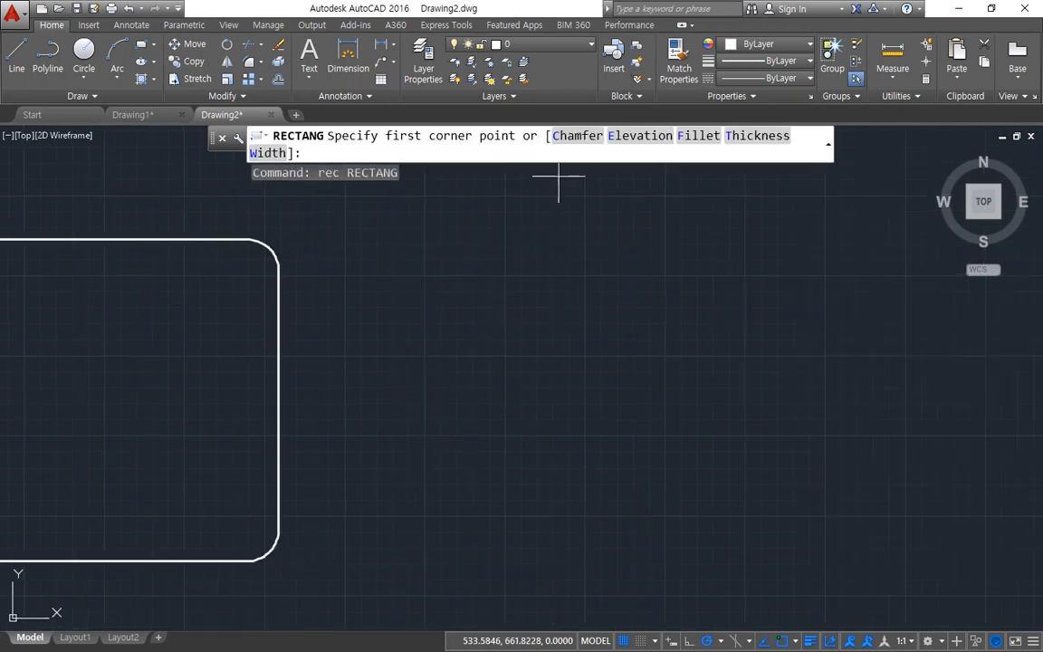
click(698, 140)
text(20)
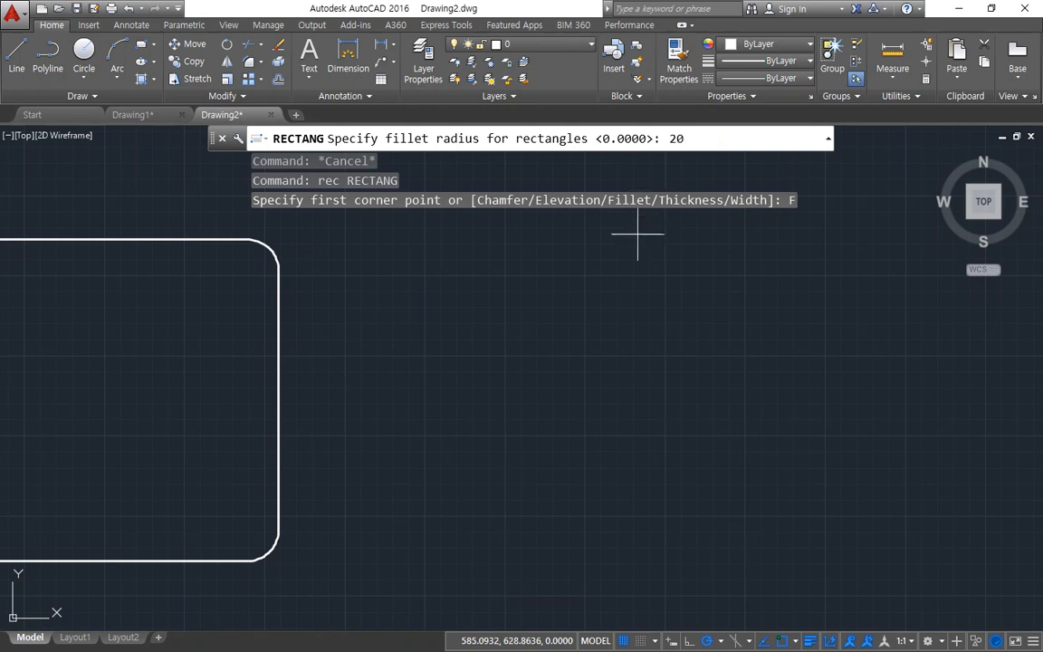
key(Return)
click(405, 254)
click(766, 541)
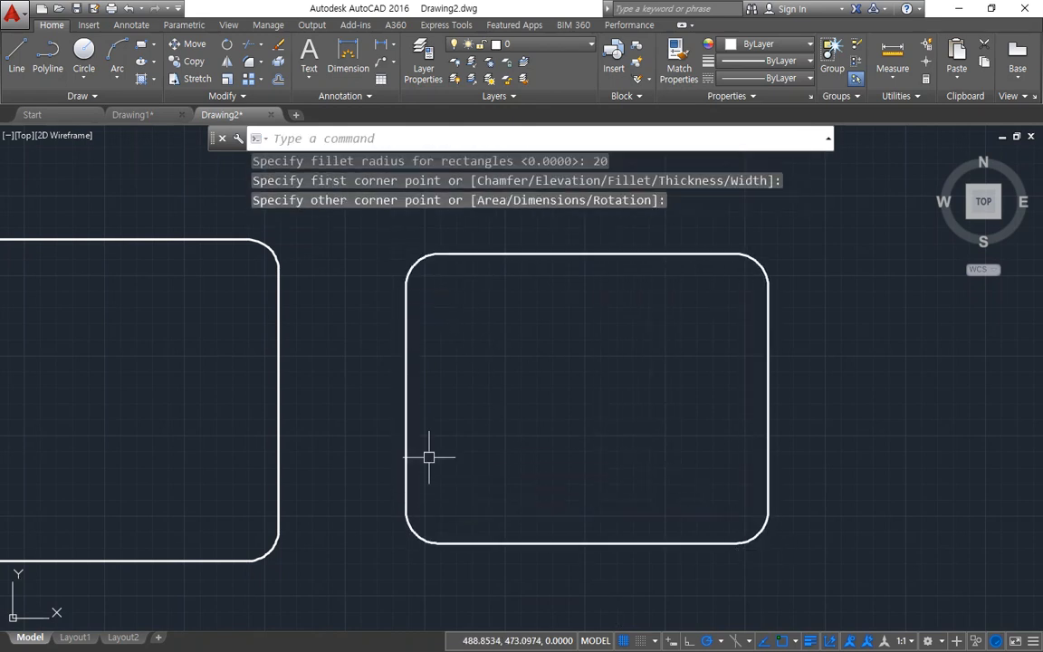
Step: Undo both rectangles and the fillets to restore the three original unfilleted line pairs
middle_drag(425, 457, 631, 468)
scroll(631, 468, down, 2)
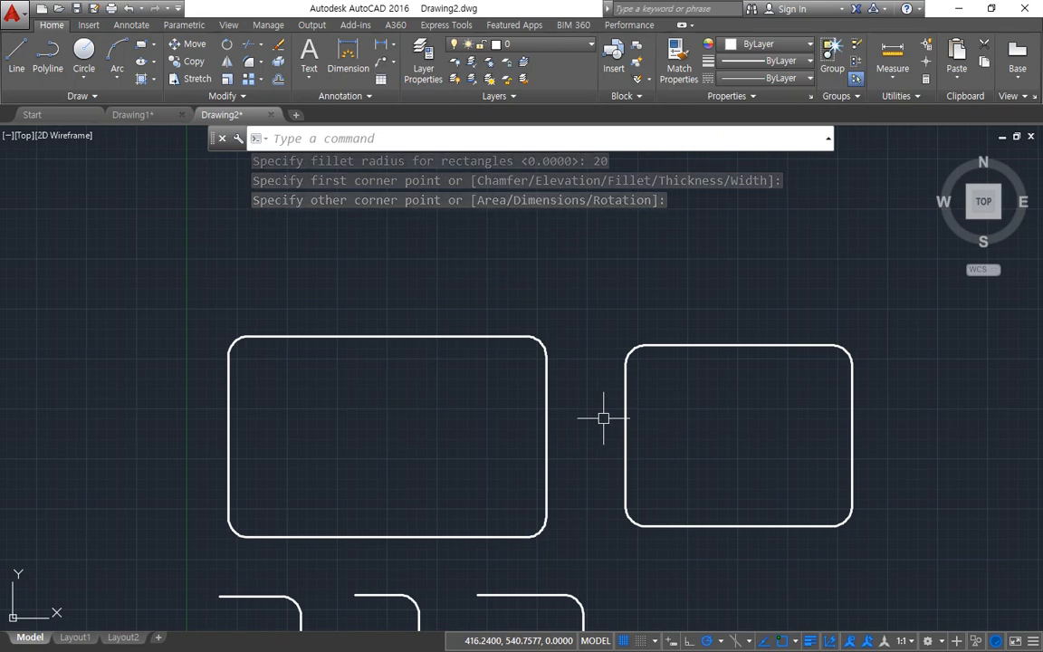
key(ctrl+z)
key(ctrl+z)
key(ctrl+z)
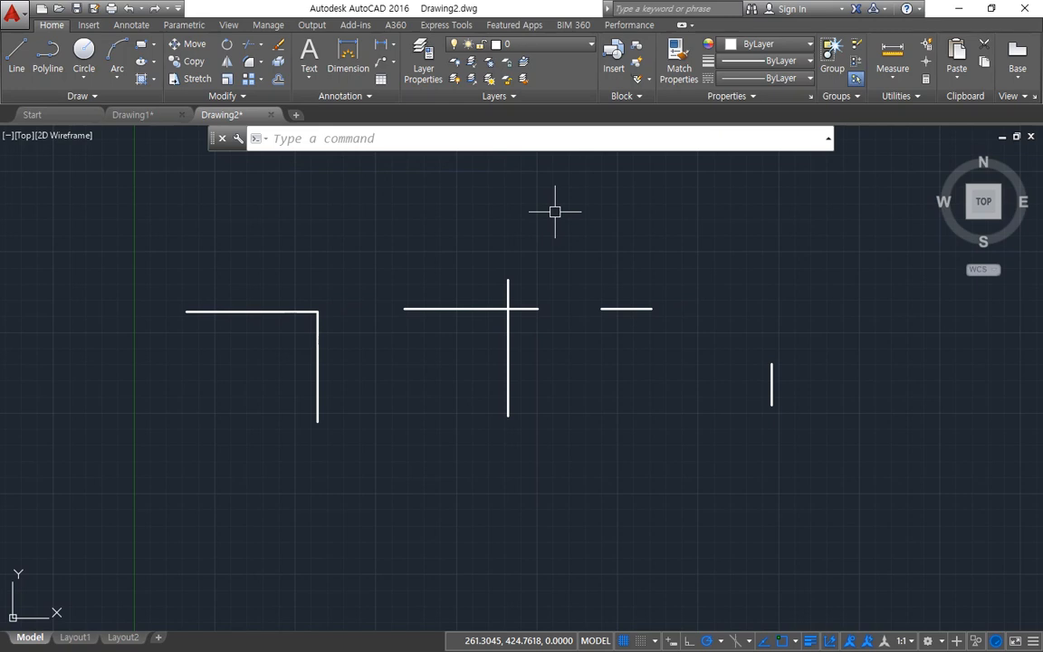
Step: Start the CHAMFER command and examine its Distance, Angle, Trim, Polyline and Method options
text(cha)
key(Return)
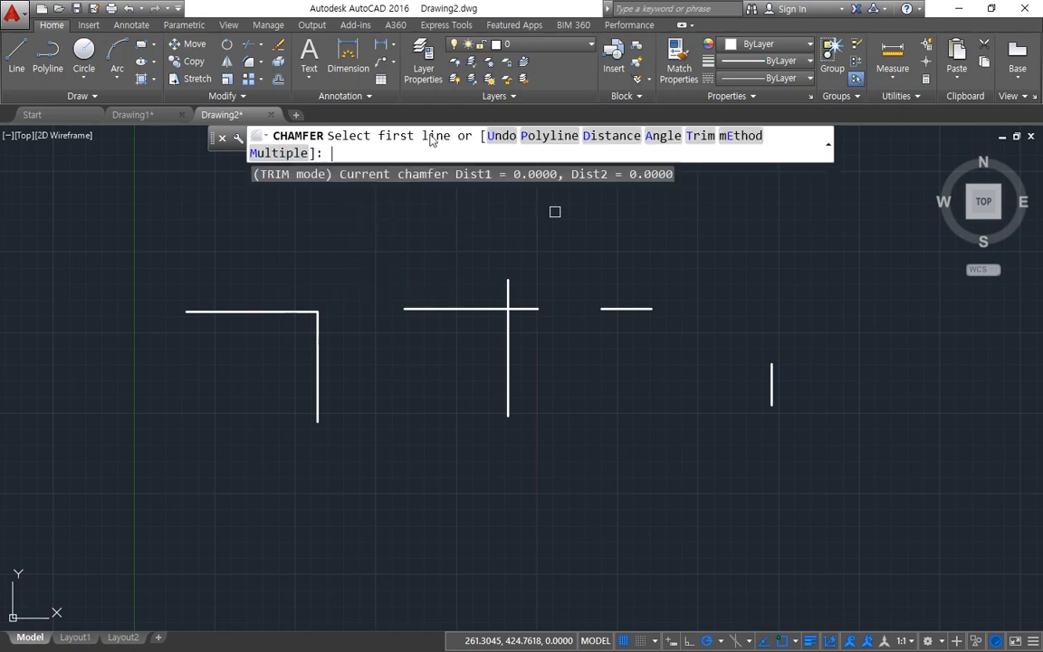
key(ctrl+alt+d)
mouse_move(619, 153)
mouse_down()
mouse_move(597, 120)
mouse_move(618, 146)
mouse_move(659, 129)
mouse_move(665, 156)
mouse_move(700, 165)
mouse_up()
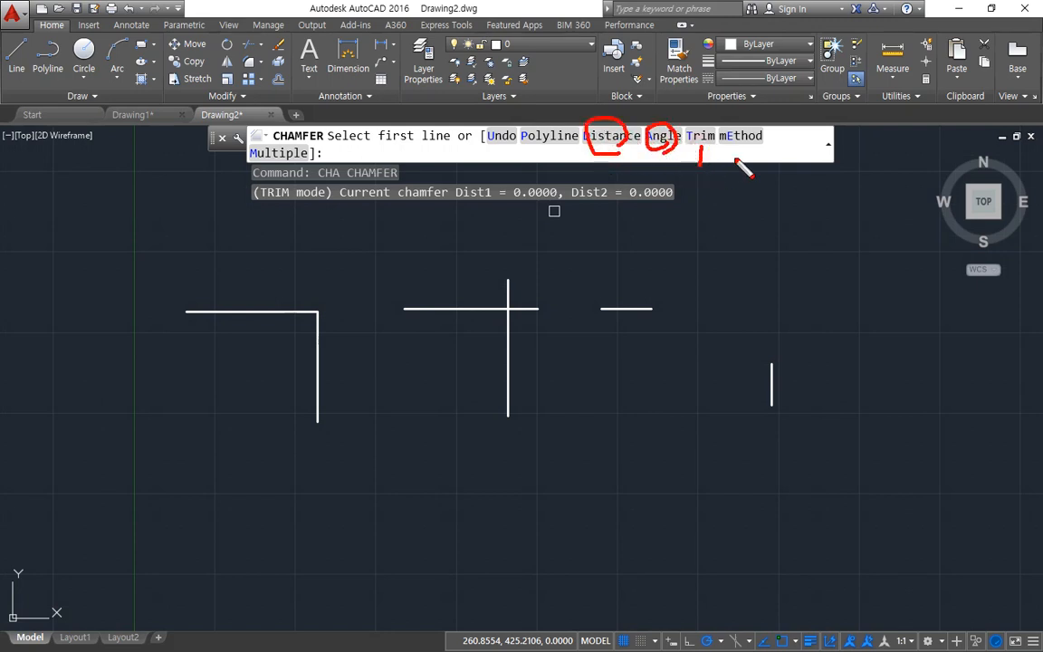
drag(544, 150, 550, 171)
mouse_move(757, 155)
mouse_down()
mouse_move(726, 131)
mouse_move(769, 139)
mouse_move(759, 107)
mouse_move(688, 82)
mouse_move(600, 102)
mouse_move(613, 95)
mouse_up()
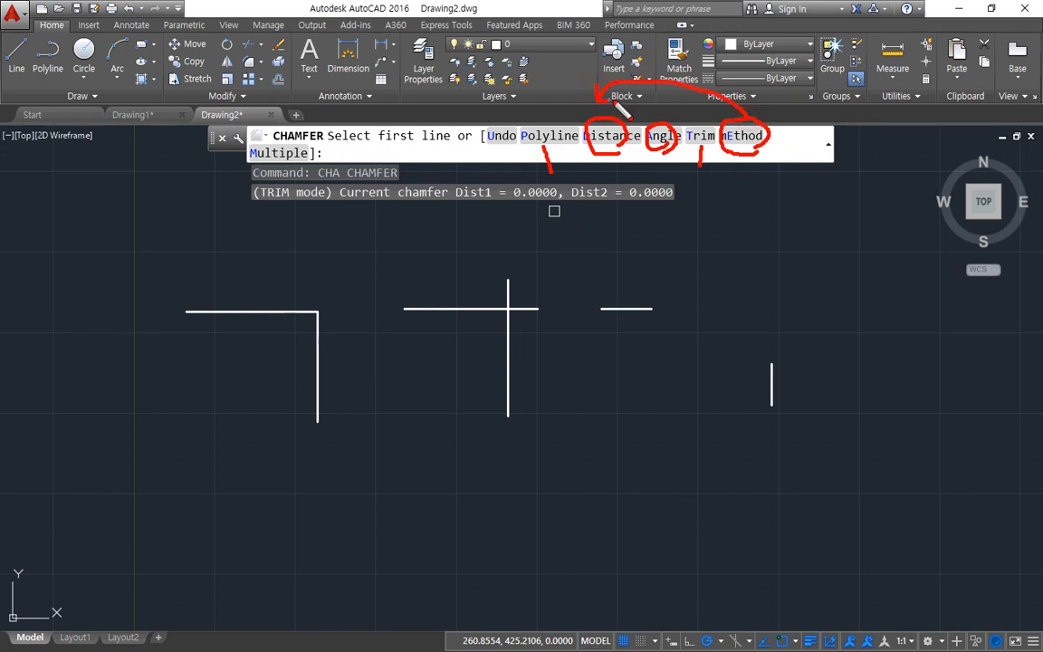
mouse_move(731, 116)
mouse_down()
mouse_move(675, 108)
mouse_move(653, 120)
mouse_move(665, 122)
mouse_up()
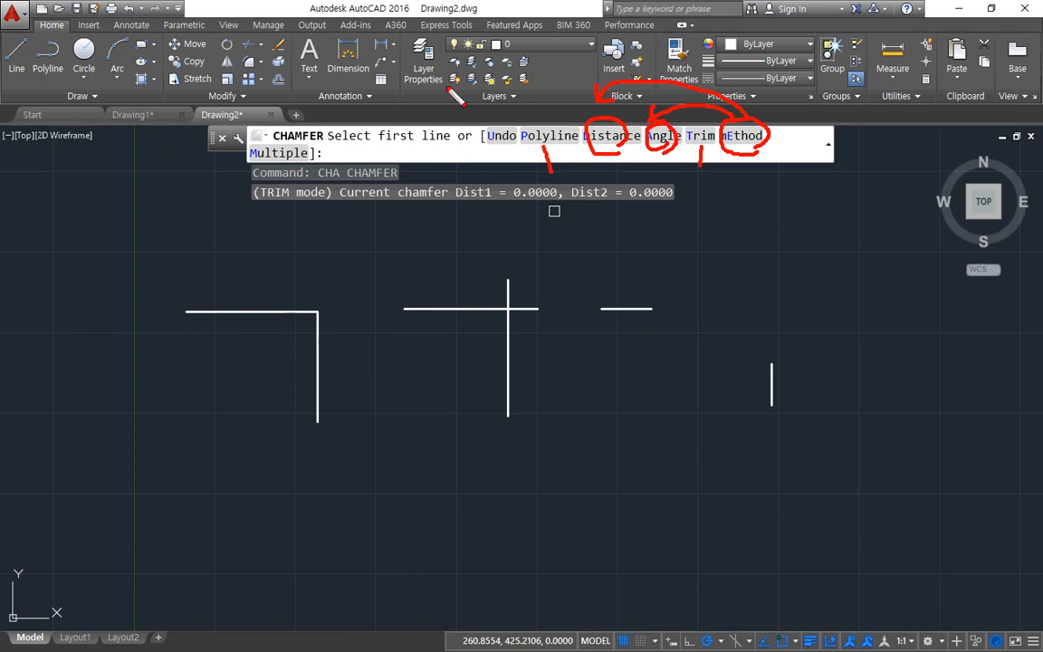
Step: Chamfer the corner of the leftmost line pair using the Distance option with first and second distances of 20
mouse_move(280, 156)
mouse_down()
mouse_move(237, 131)
mouse_move(322, 179)
mouse_up()
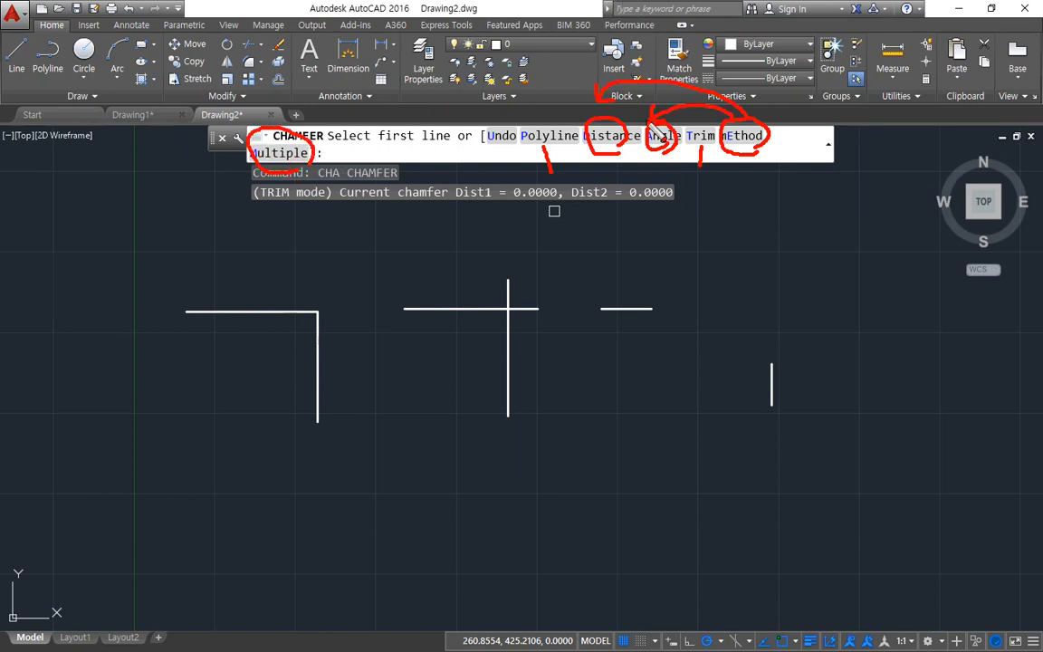
key(Escape)
click(613, 139)
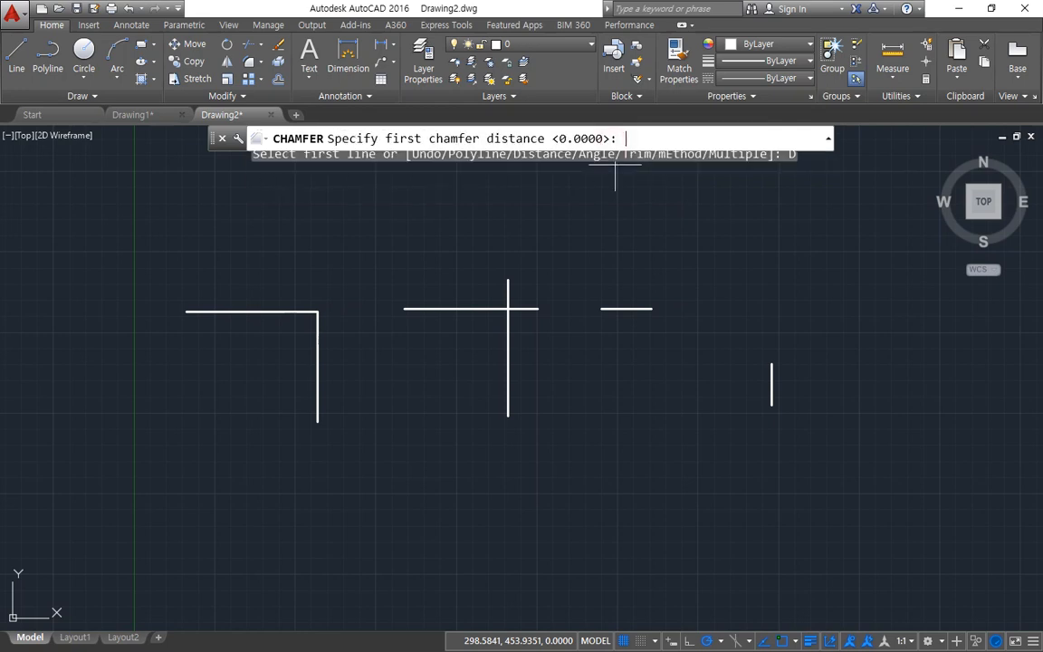
text(2)
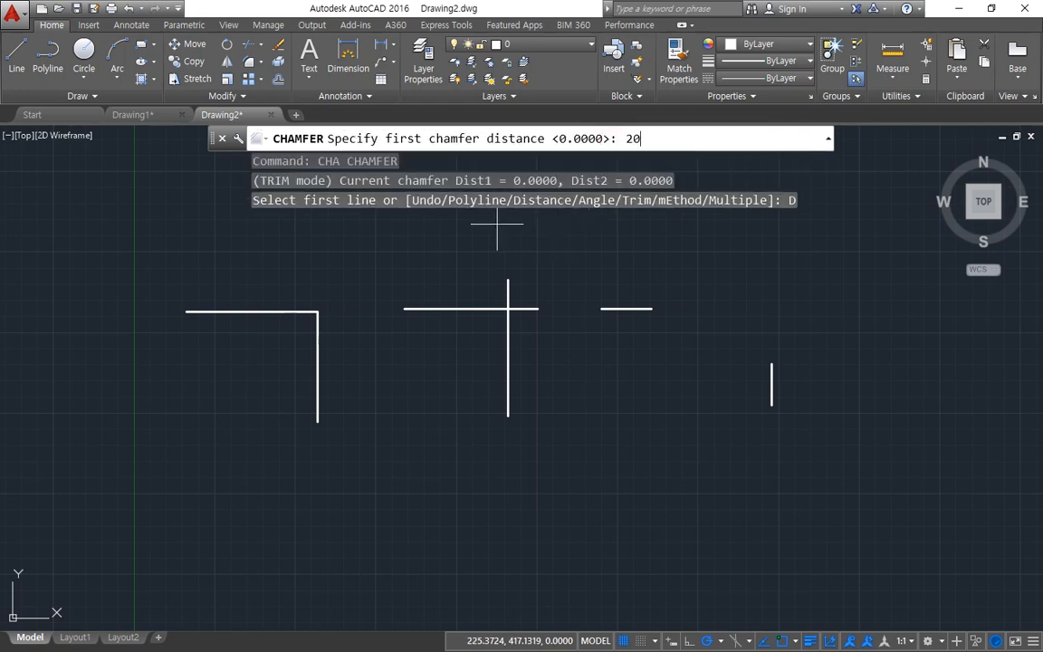
text(0)
key(Return)
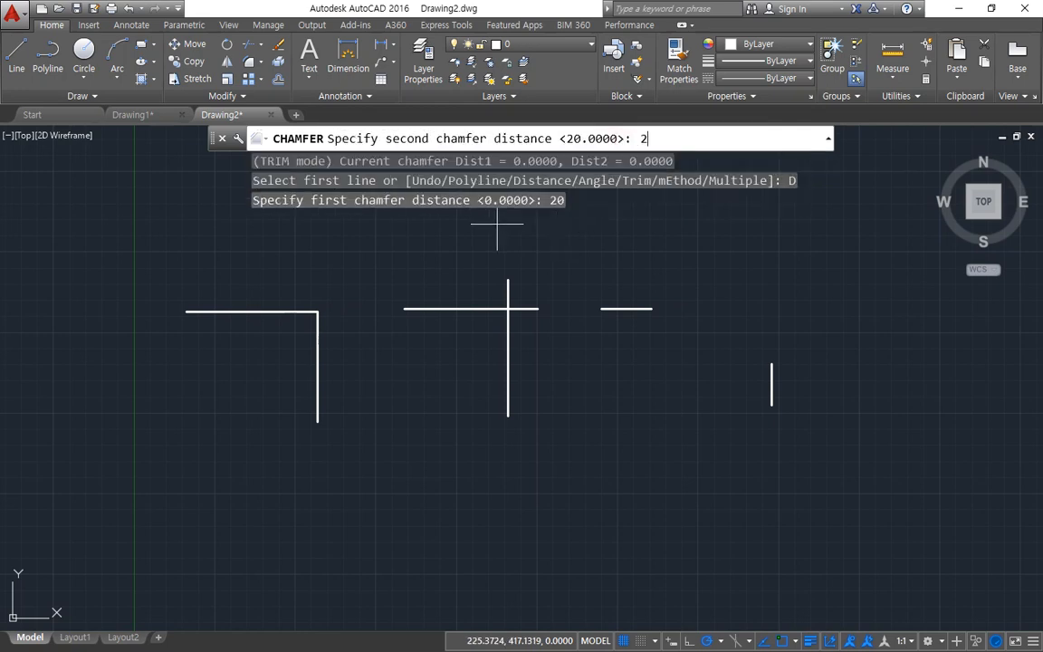
text(20)
key(Return)
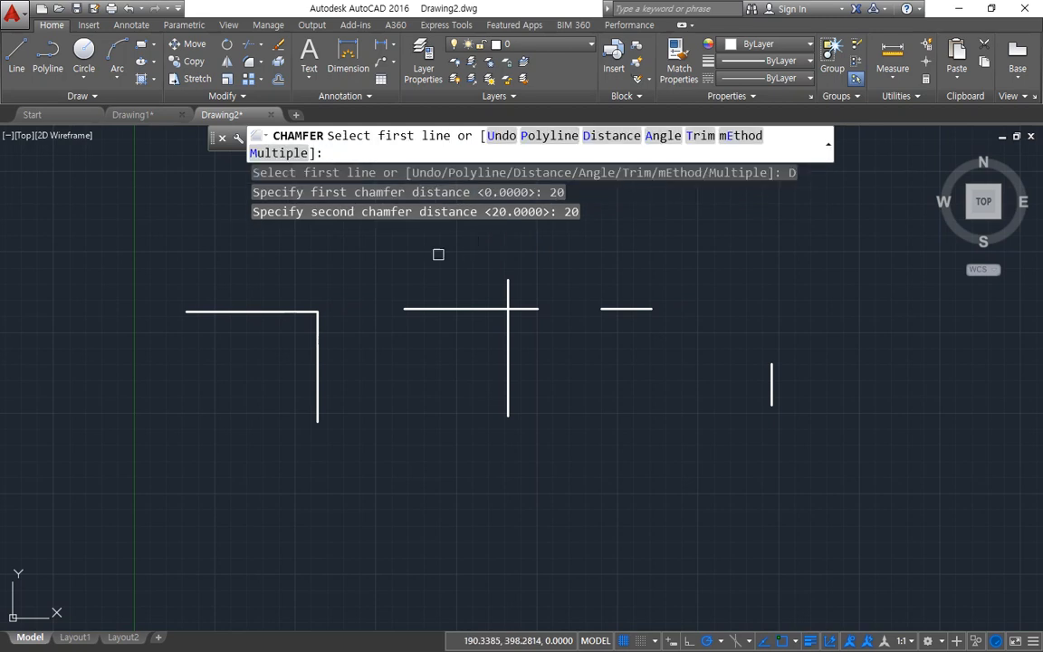
scroll(281, 311, up, 4)
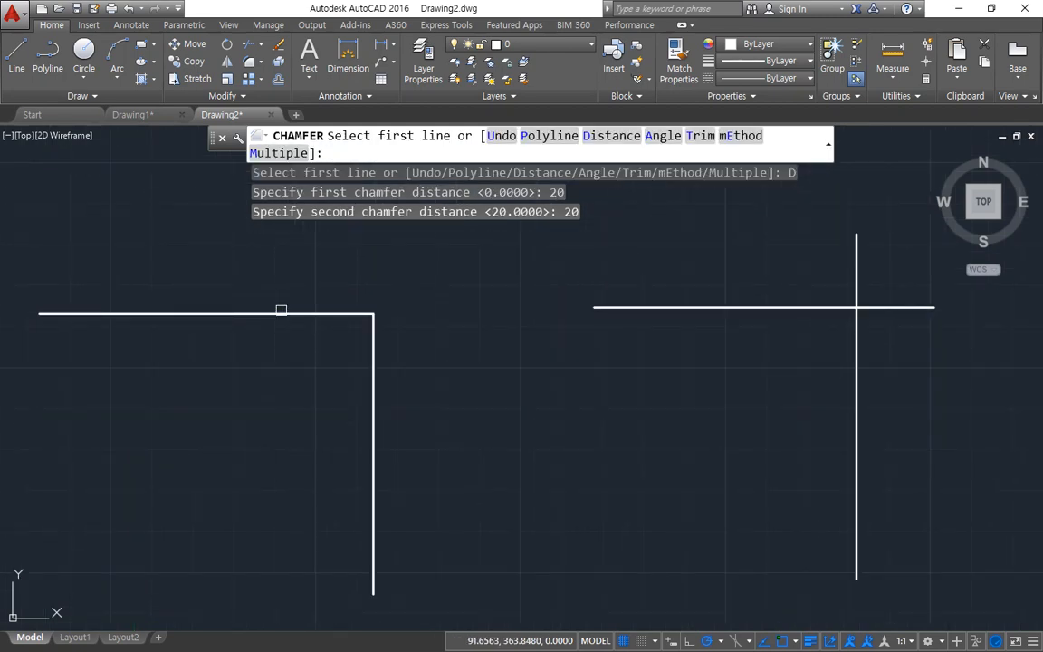
click(281, 314)
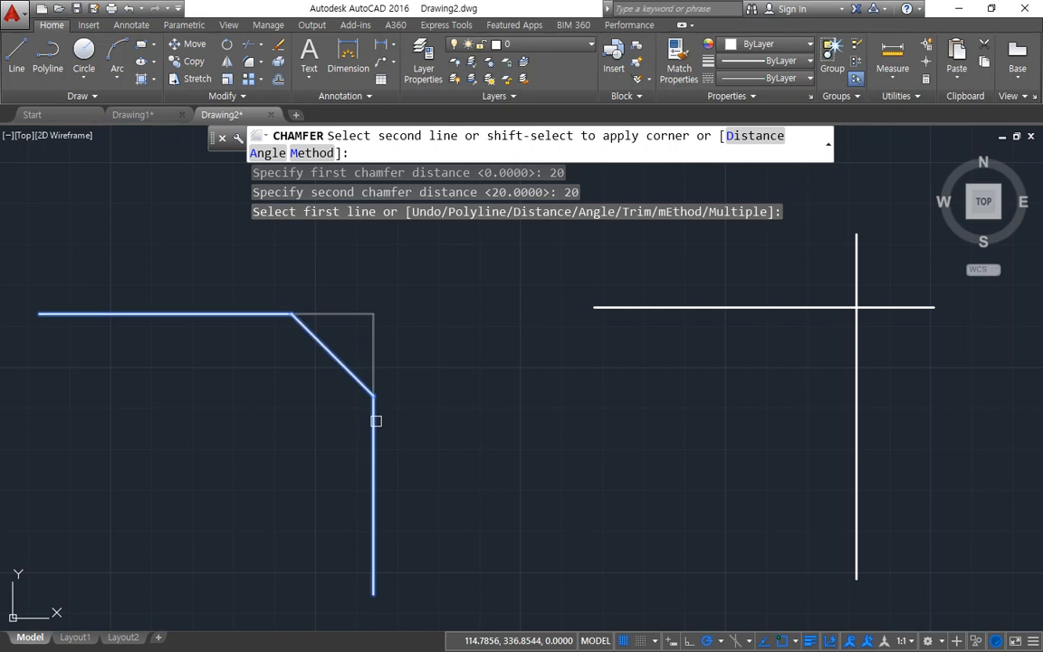
click(374, 419)
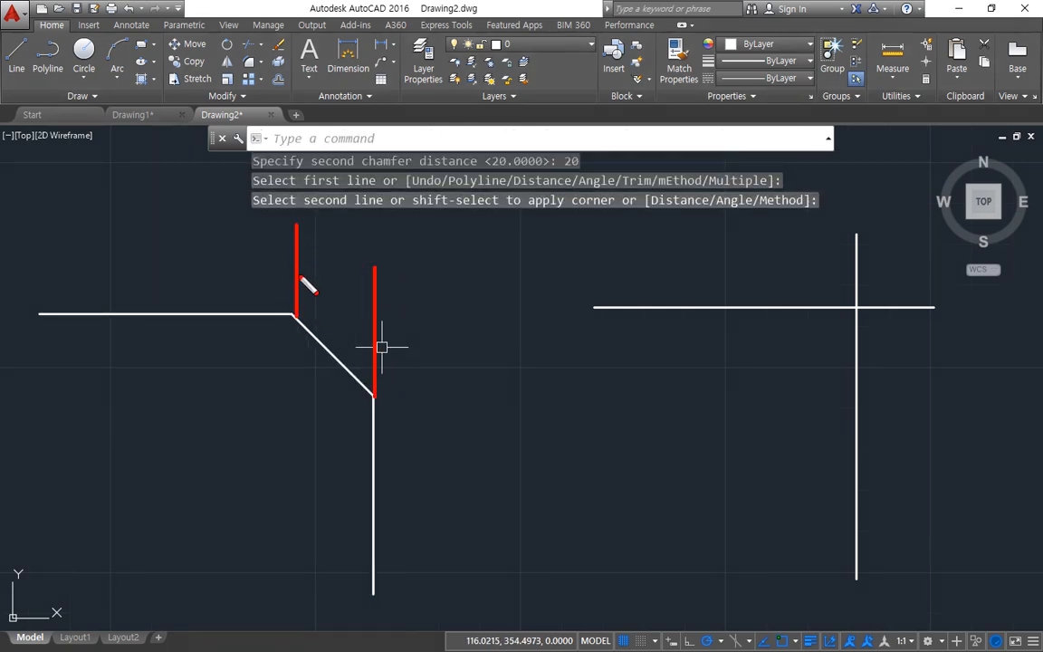
drag(276, 314, 467, 314)
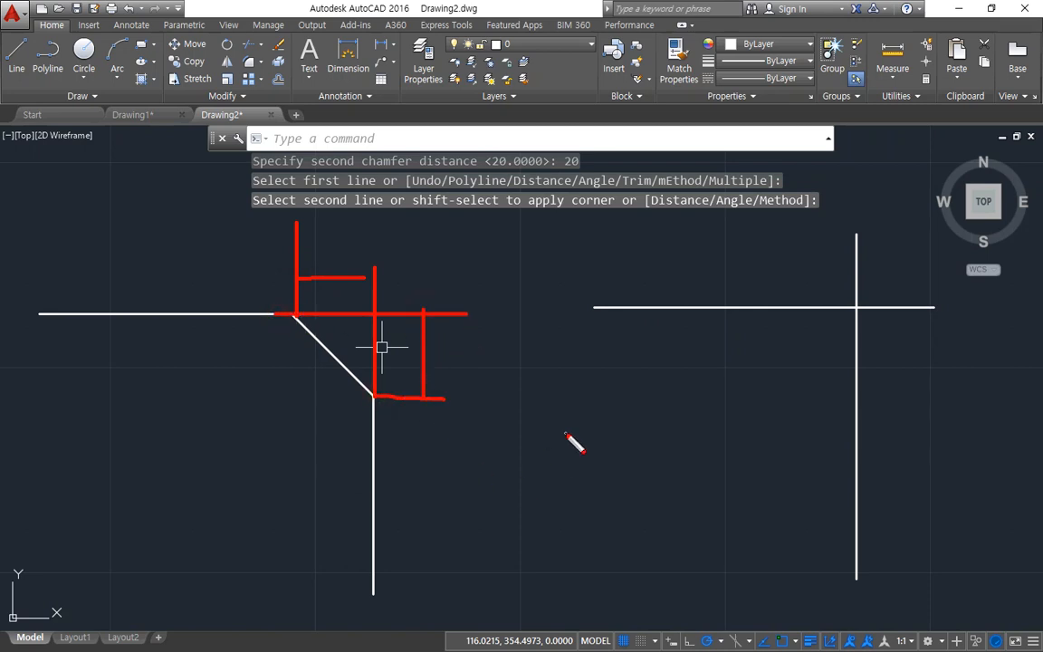
key(Escape)
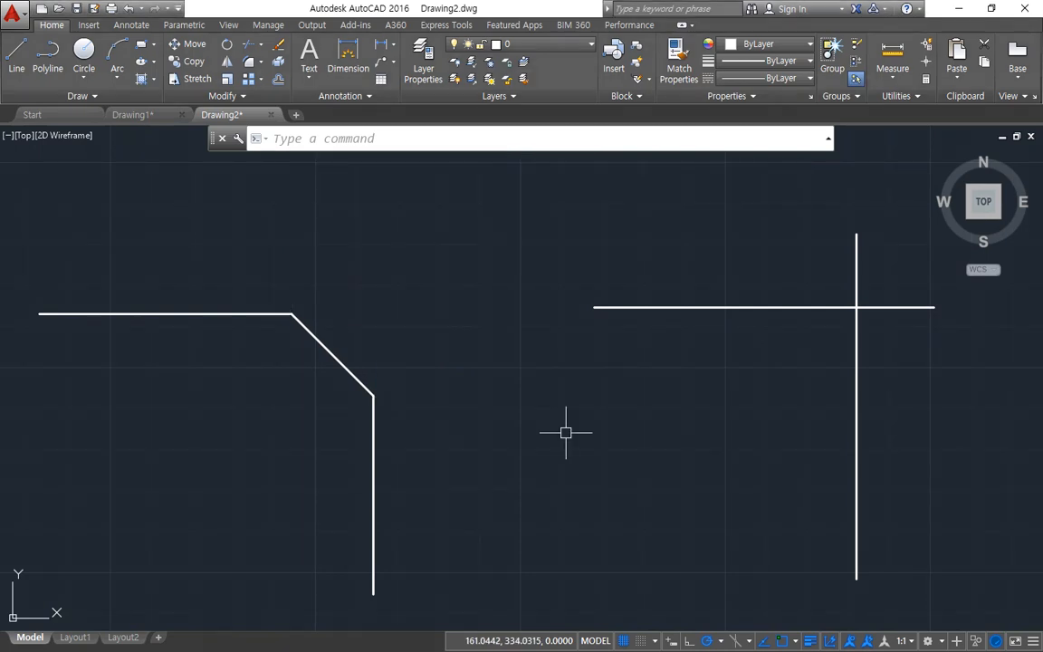
Step: Chamfer the crossing line pair using the Angle option with a length of 20 on the horizontal line and a 45-degree angle
text(ch)
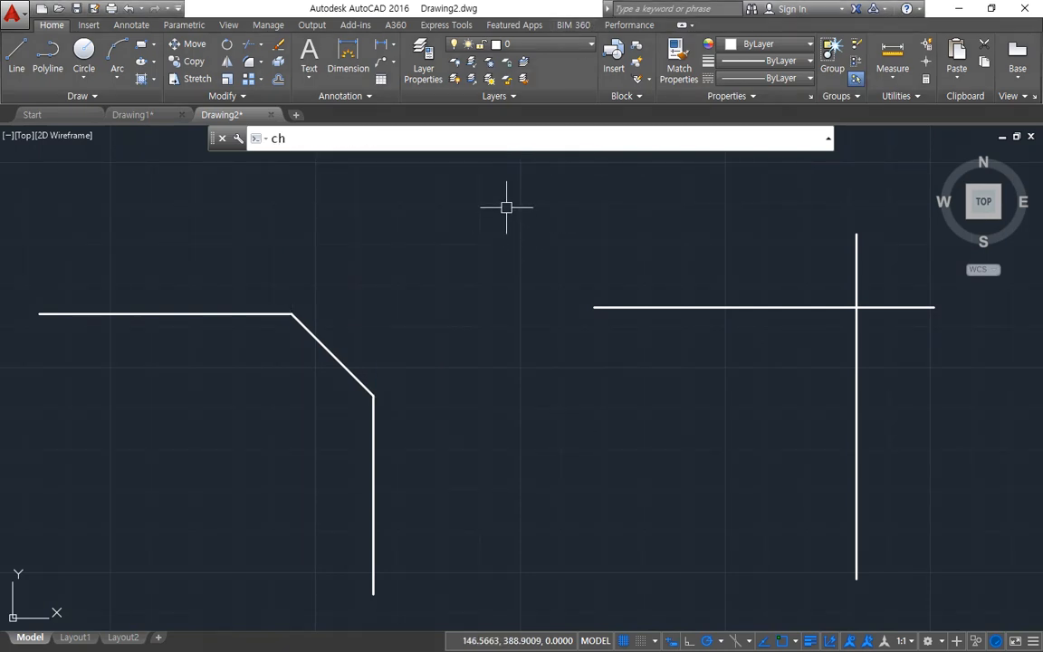
text(a)
key(Return)
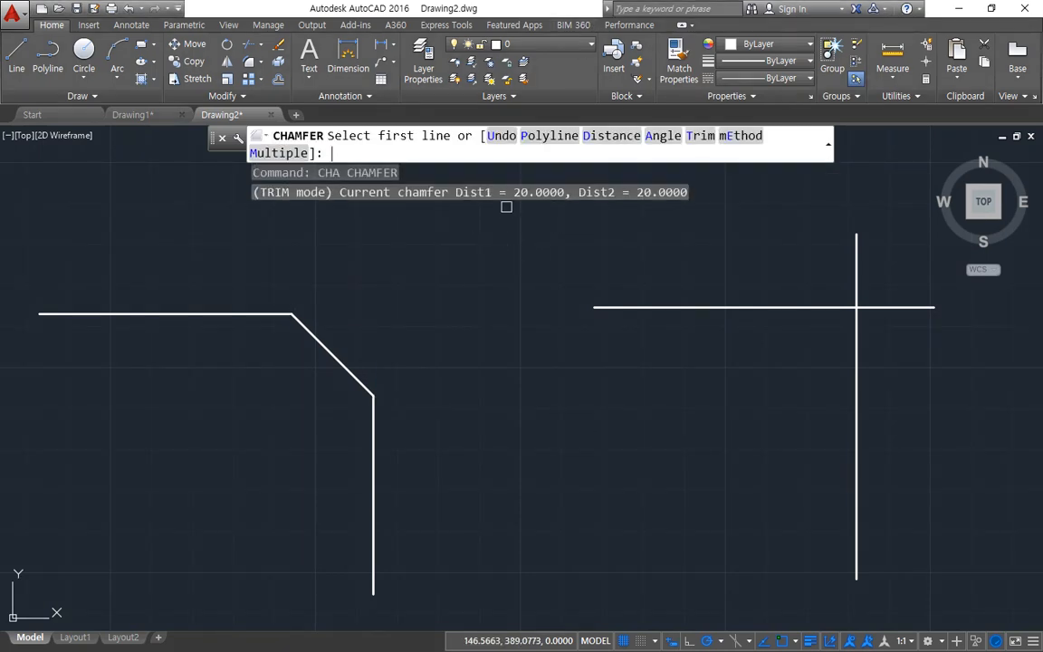
click(664, 137)
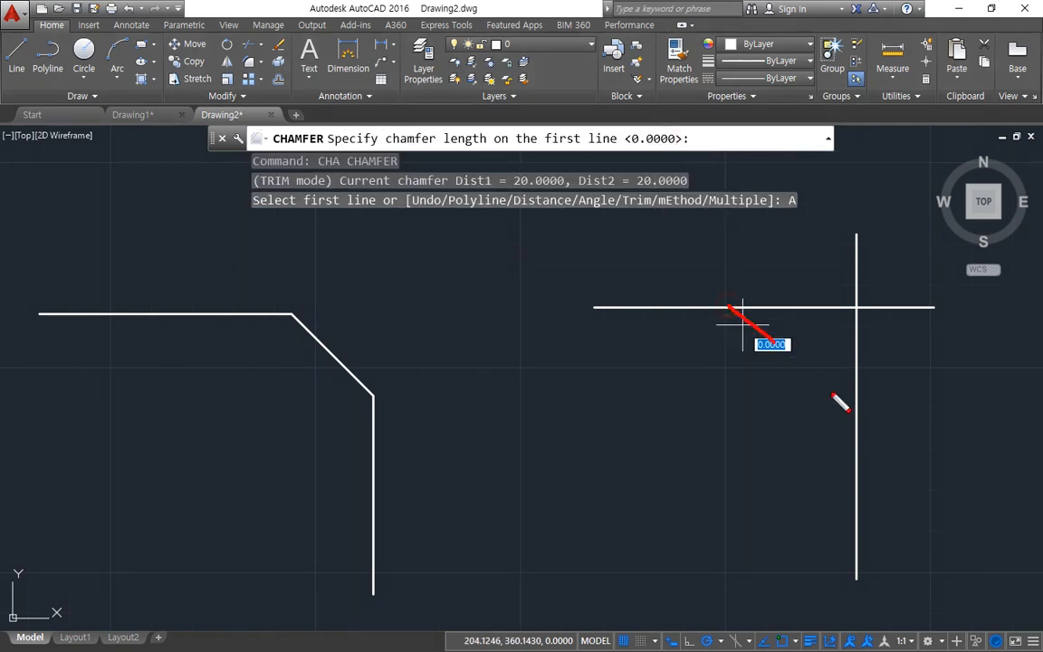
drag(833, 394, 860, 415)
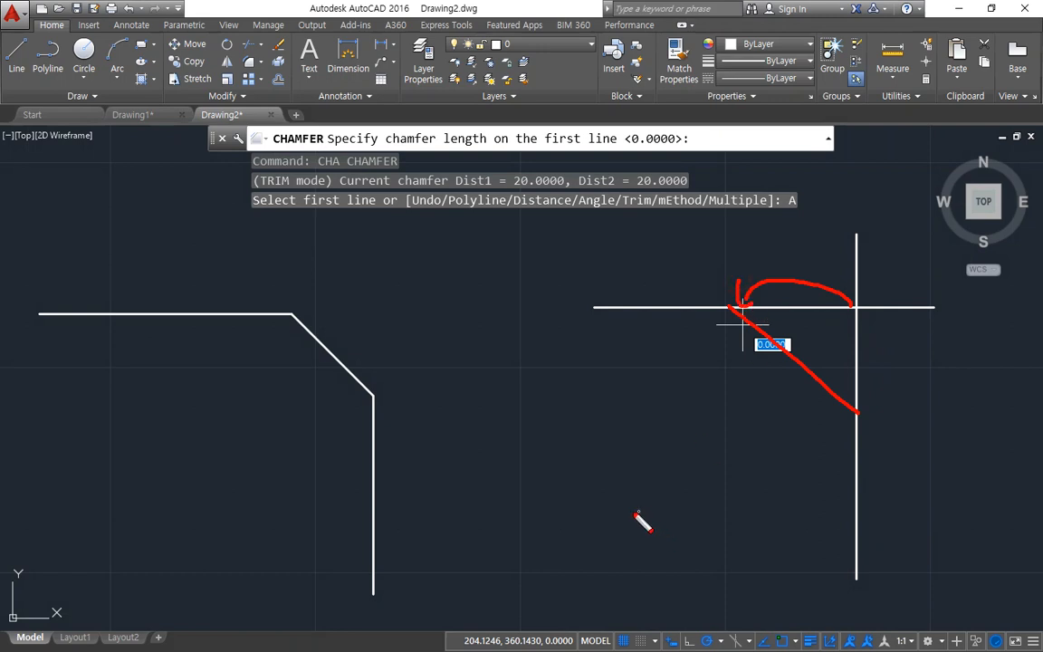
drag(470, 152, 580, 154)
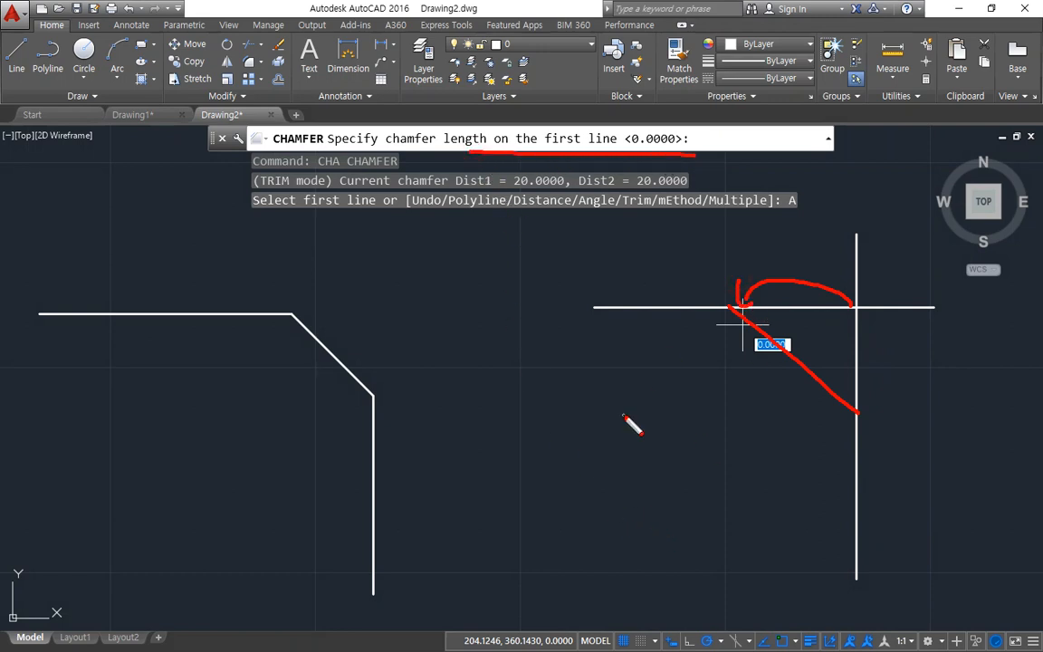
key(Escape)
text(2)
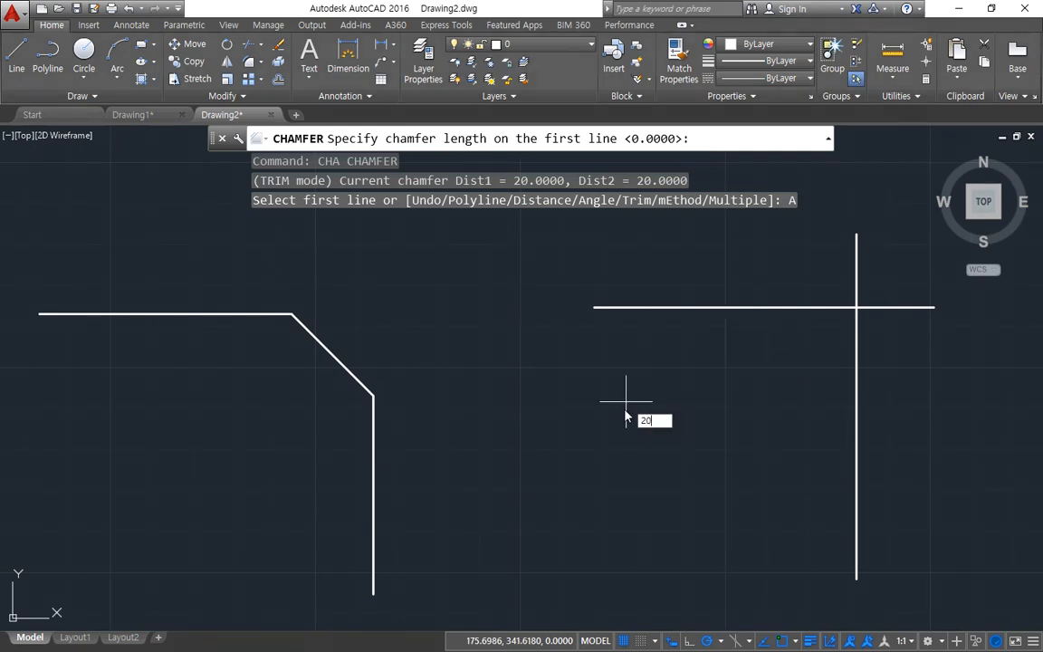
text(0)
key(Return)
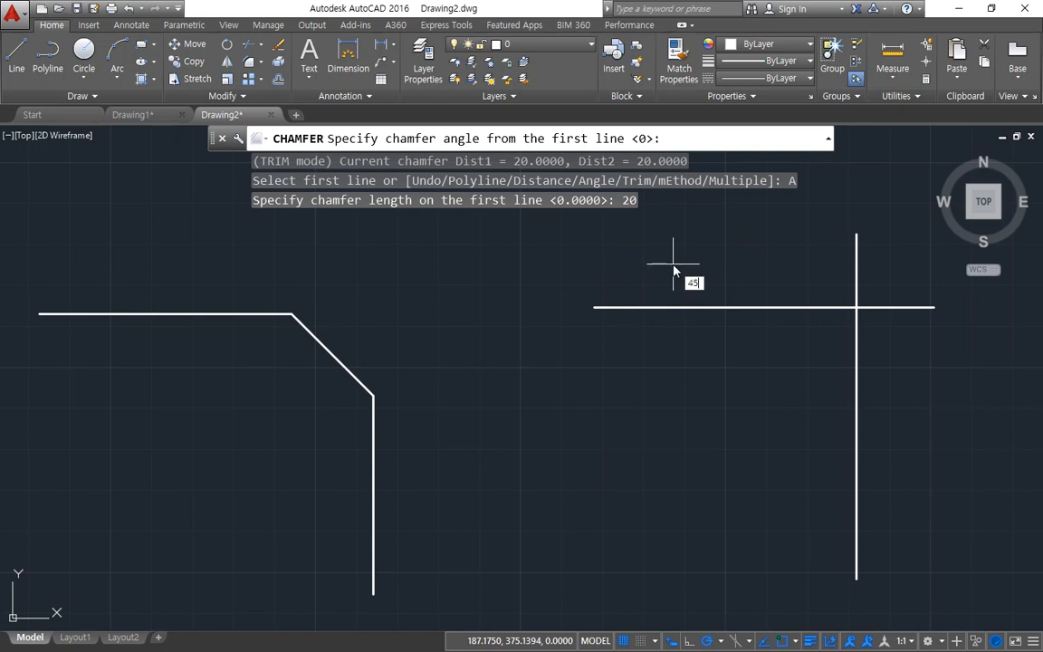
key(Return)
click(748, 309)
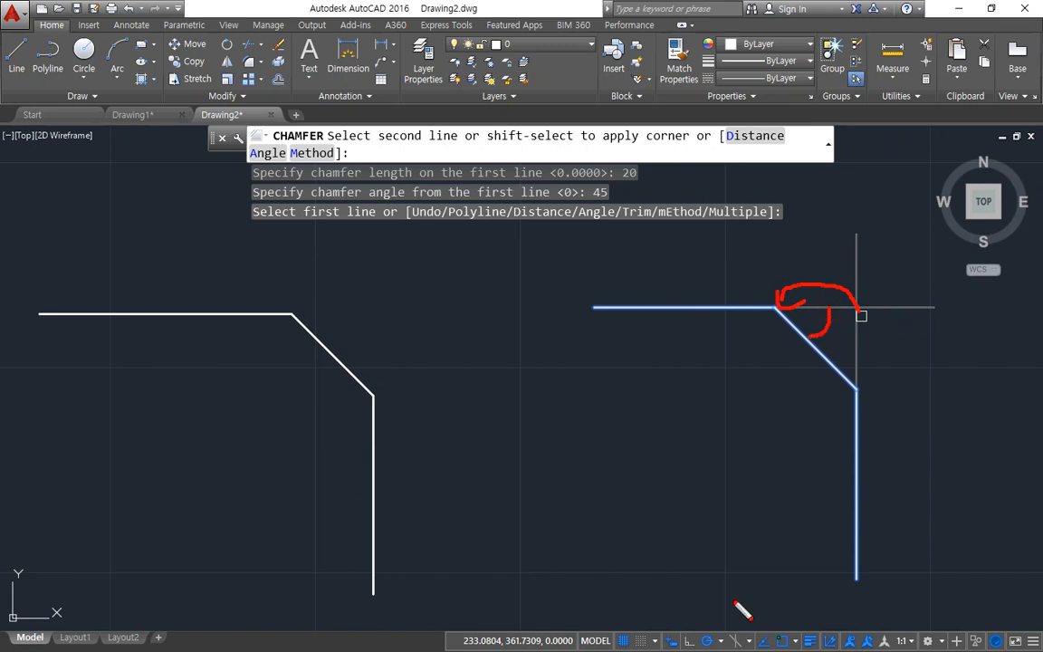
click(857, 456)
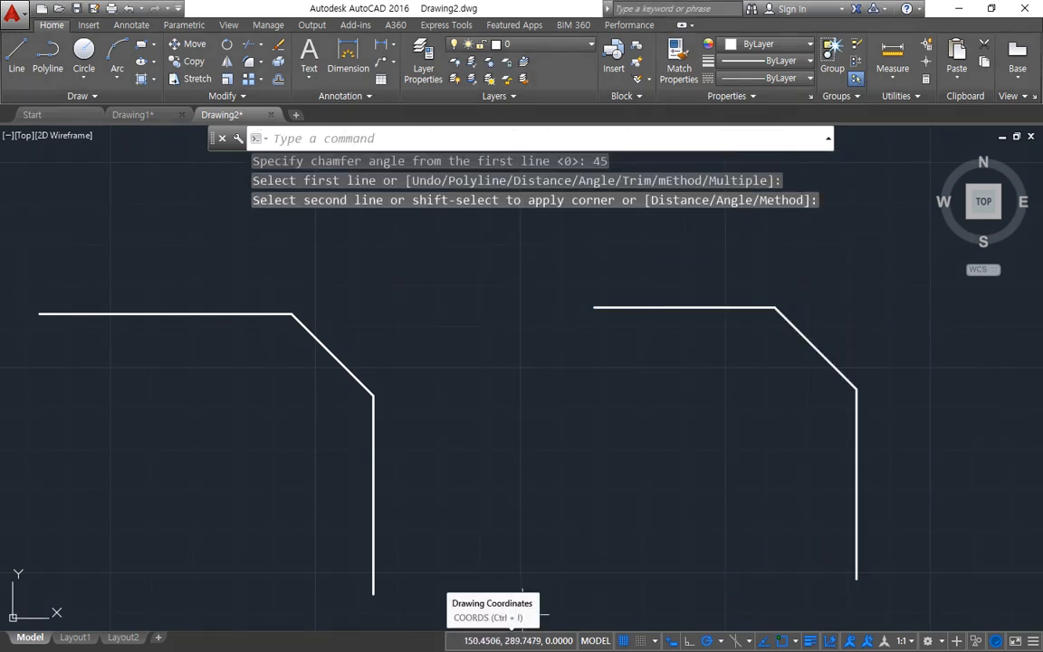
Step: Draw a rectangle above the line pairs using RECTANG's Chamfer option with both distances at 20
scroll(537, 549, down, 2)
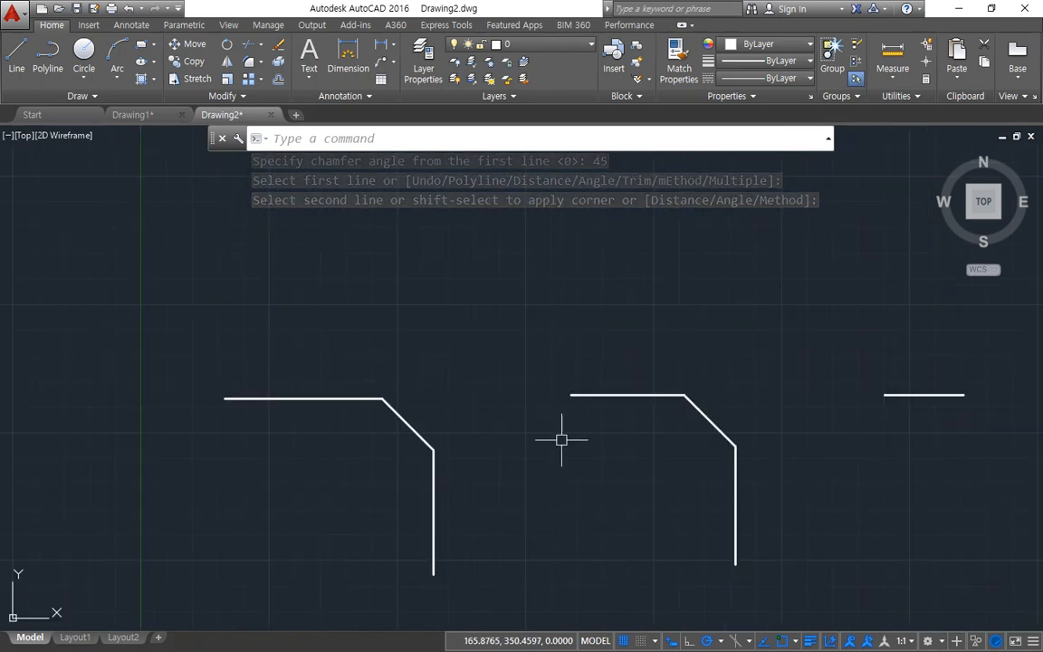
middle_drag(573, 477, 494, 428)
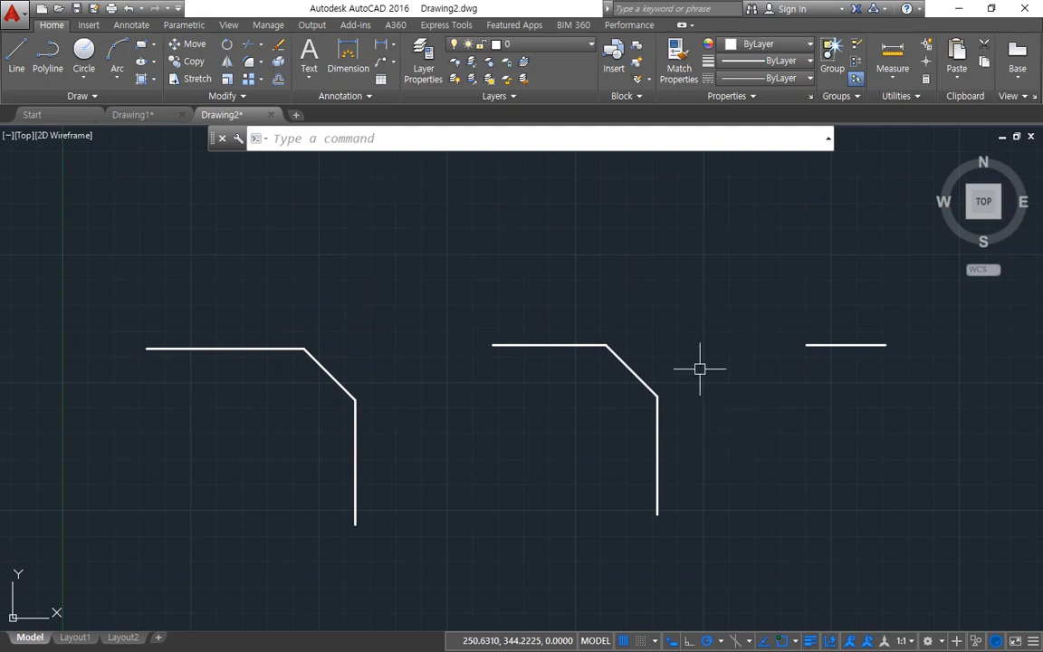
scroll(708, 286, down, 3)
middle_drag(562, 274, 425, 449)
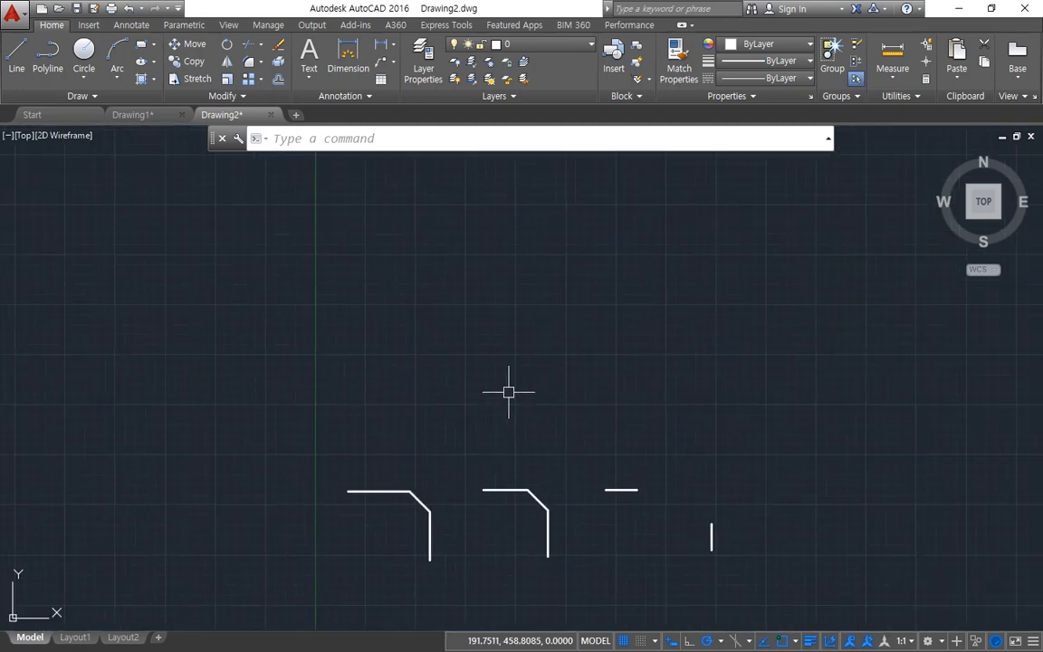
key(Return)
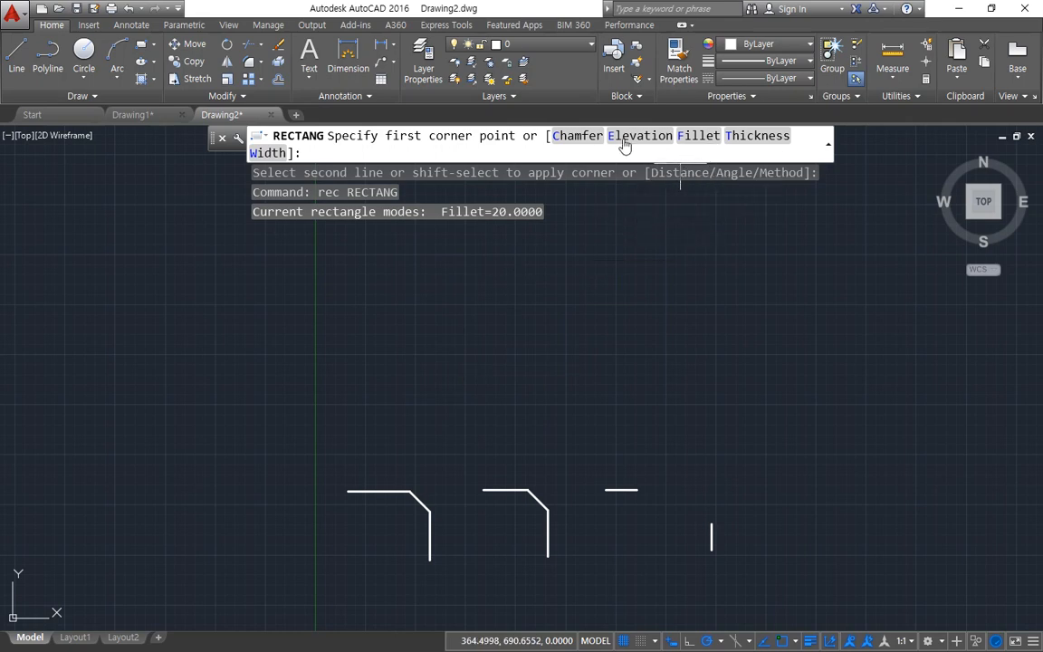
click(573, 142)
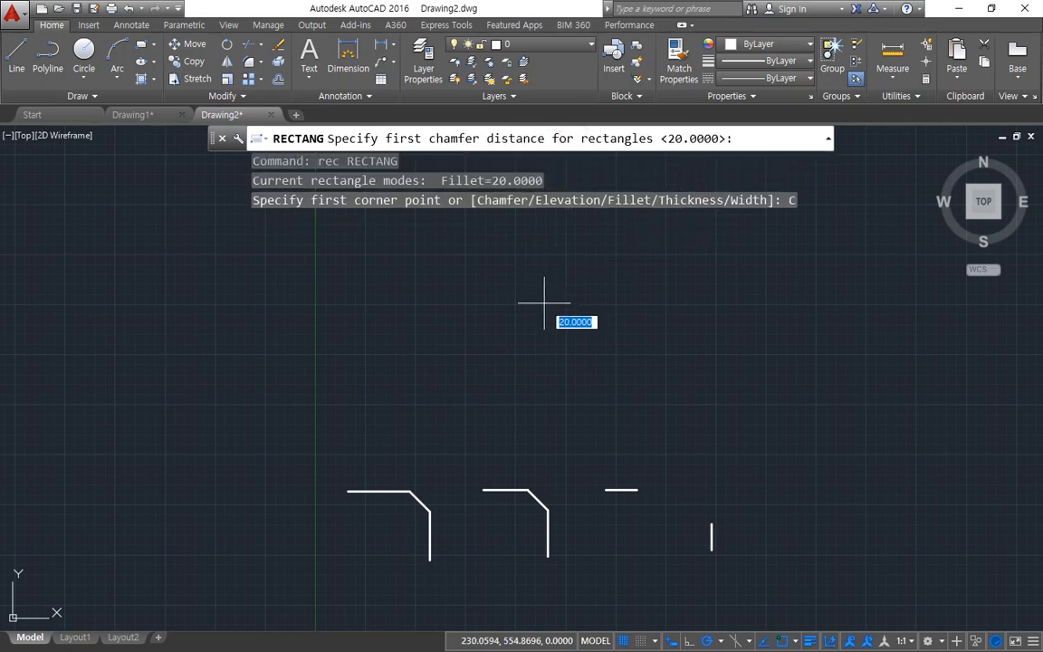
key(Return)
key(Return)
click(379, 427)
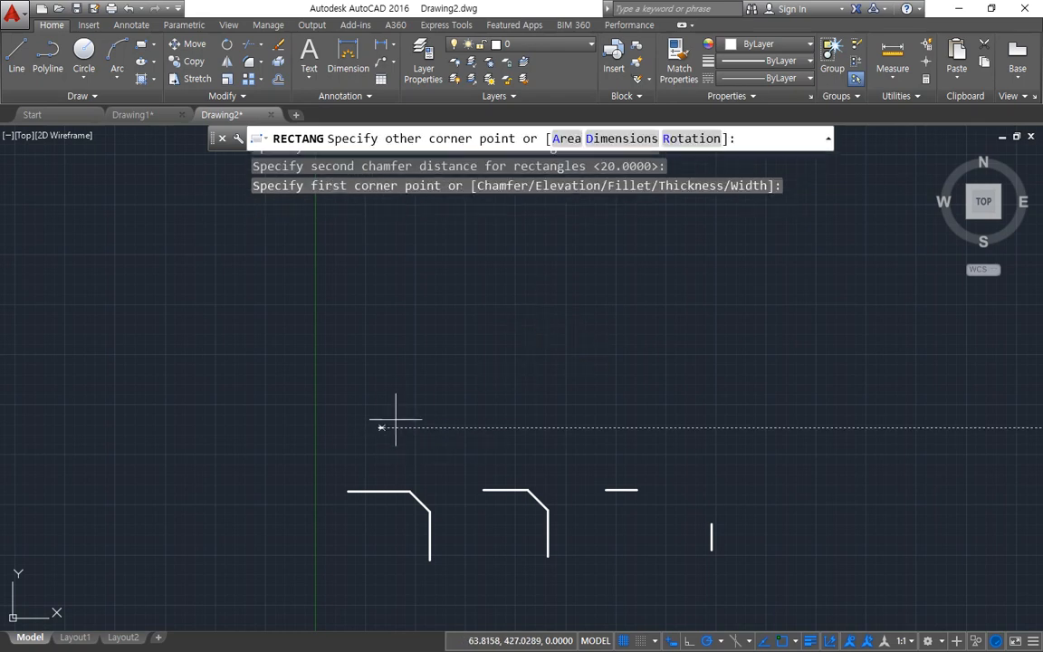
click(517, 290)
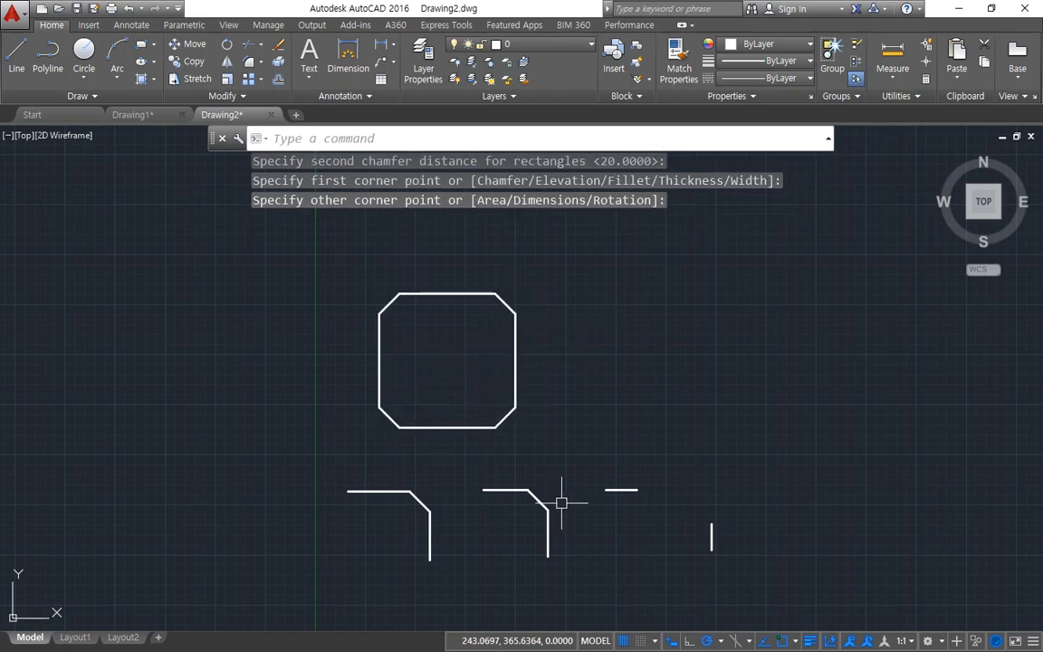
Step: Set RECTANG's first chamfer distance to 0, keep the second at its default, and cancel the rectangle started from the origin
scroll(513, 410, up, 2)
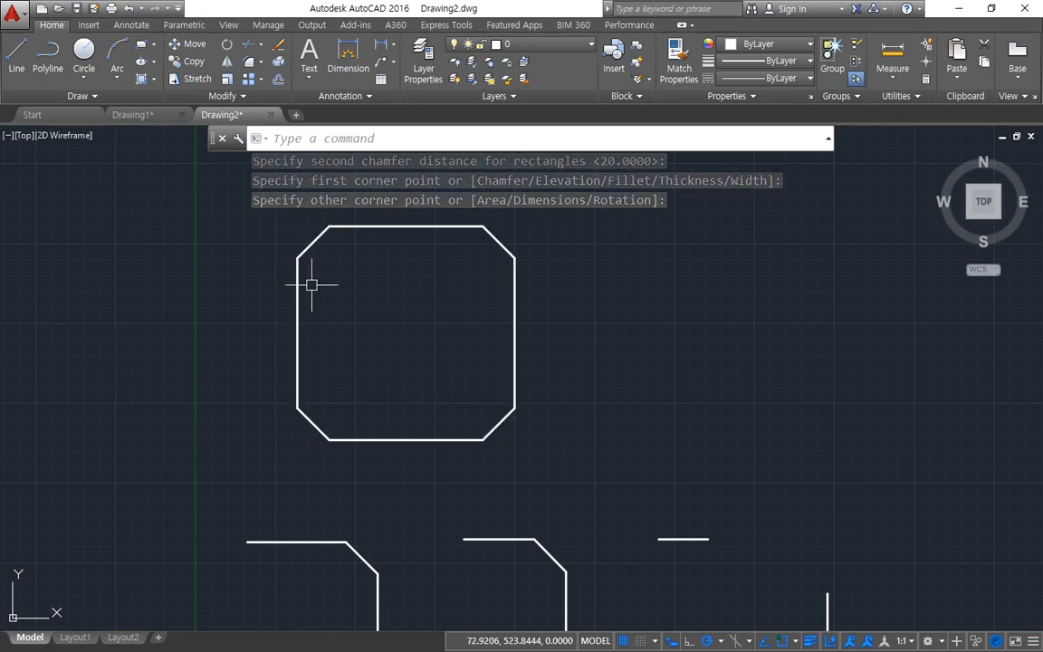
text(rec)
key(Return)
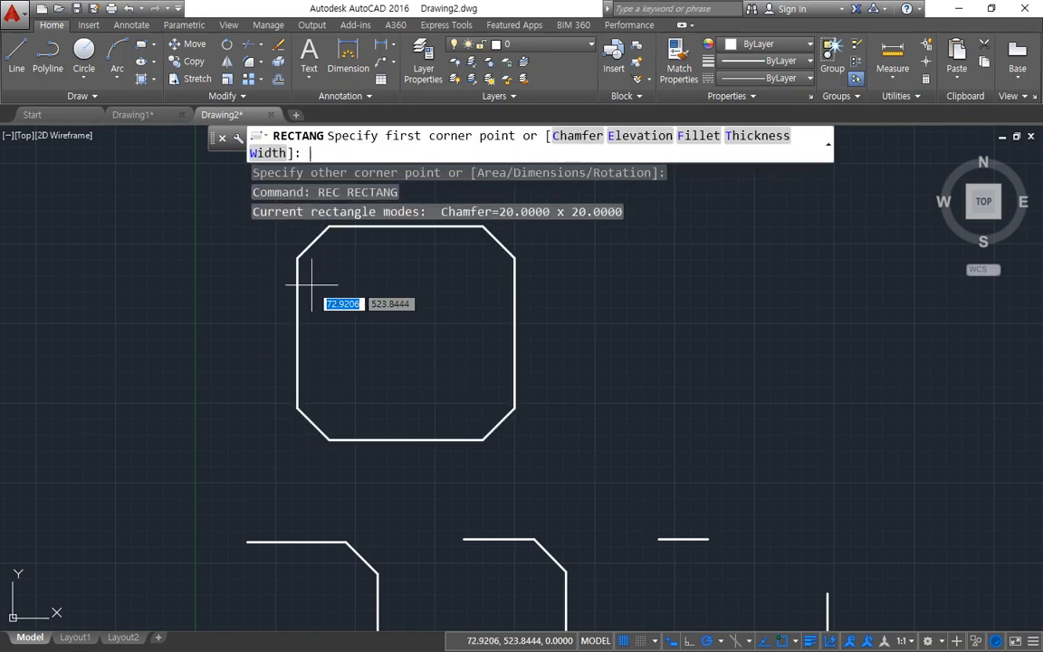
text(c)
key(Return)
text(0)
key(Return)
key(Return)
text(0)
key(Return)
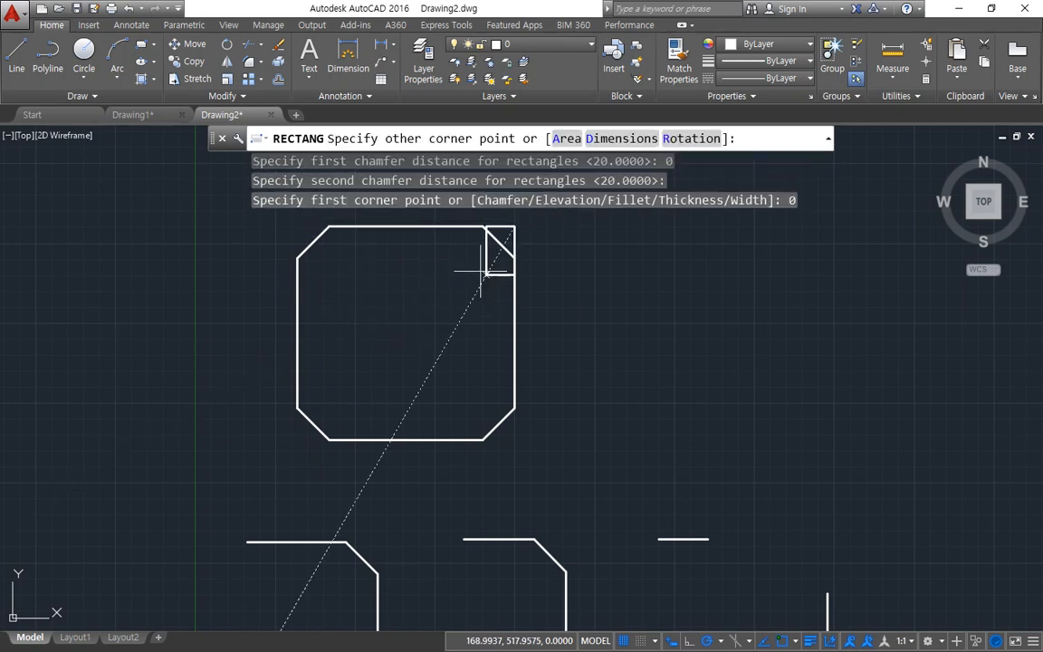
key(Escape)
Step: Draw a square-cornered rectangle to the right of the chamfered one with both RECTANG chamfer distances at 0
key(Return)
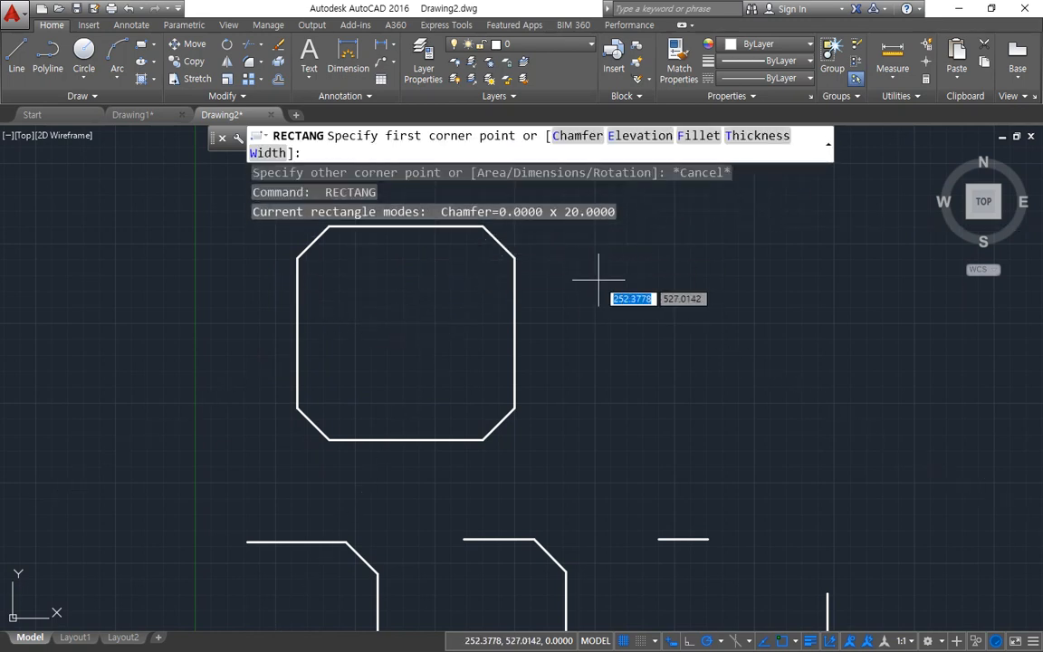
key(Return)
text(c)
key(Return)
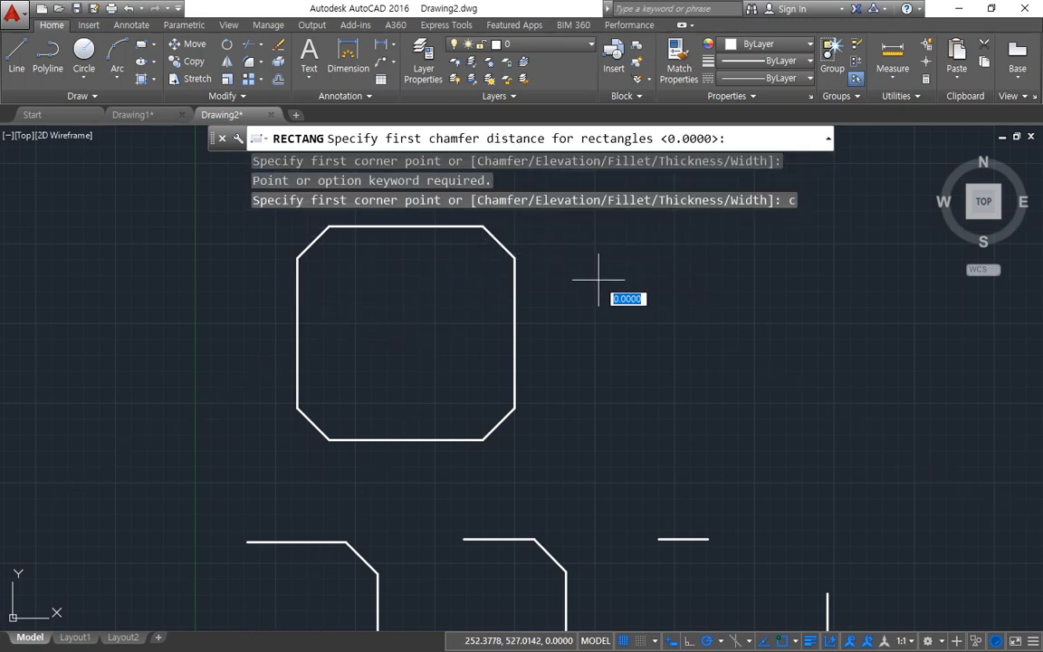
key(Return)
key(Return)
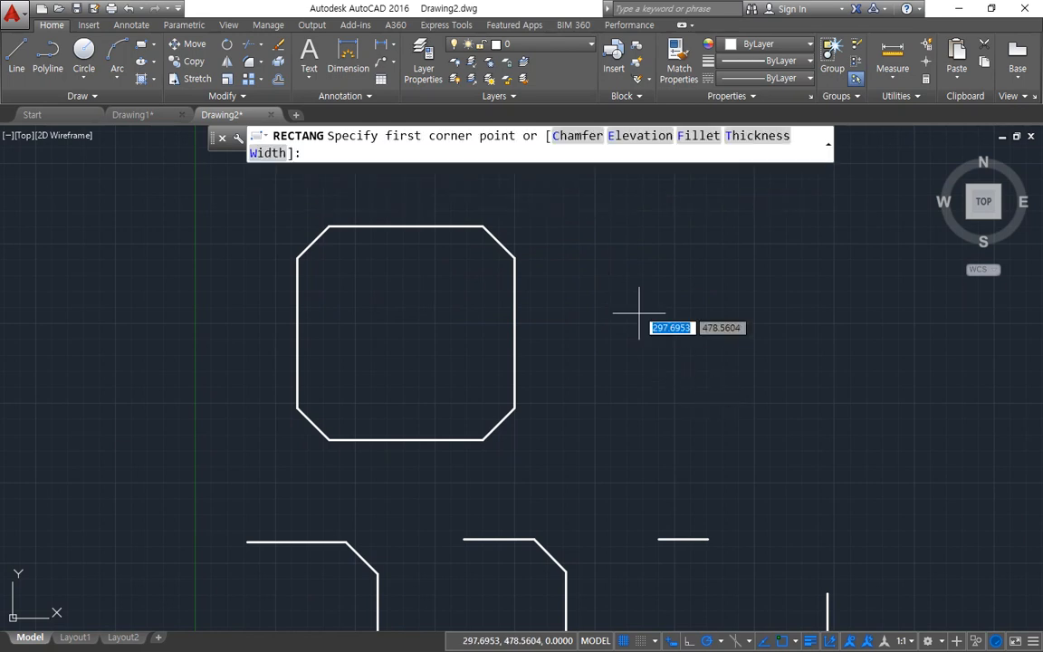
click(578, 234)
click(827, 441)
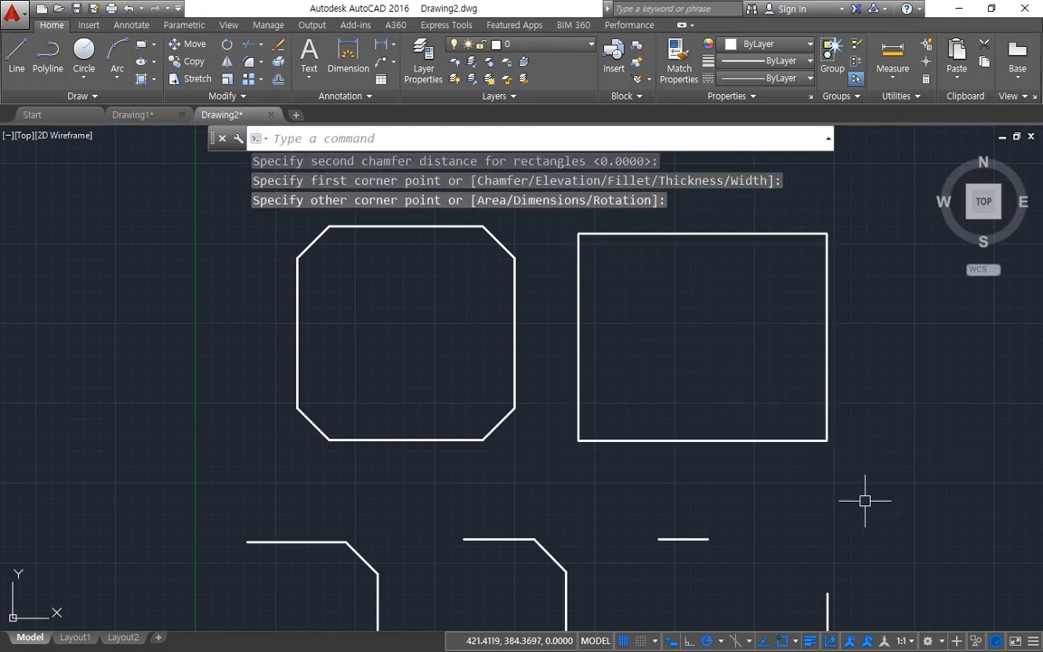
Step: Chamfer all four corners of the square-cornered rectangle using the Polyline option at length 20 and 45 degrees
text(cha)
key(Return)
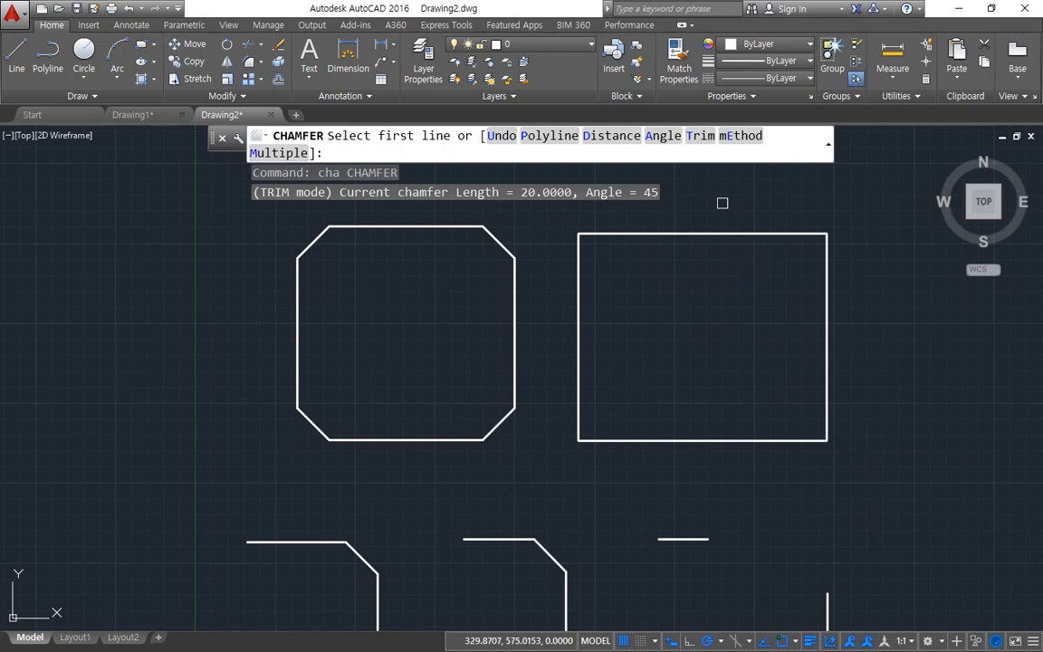
click(548, 135)
click(729, 233)
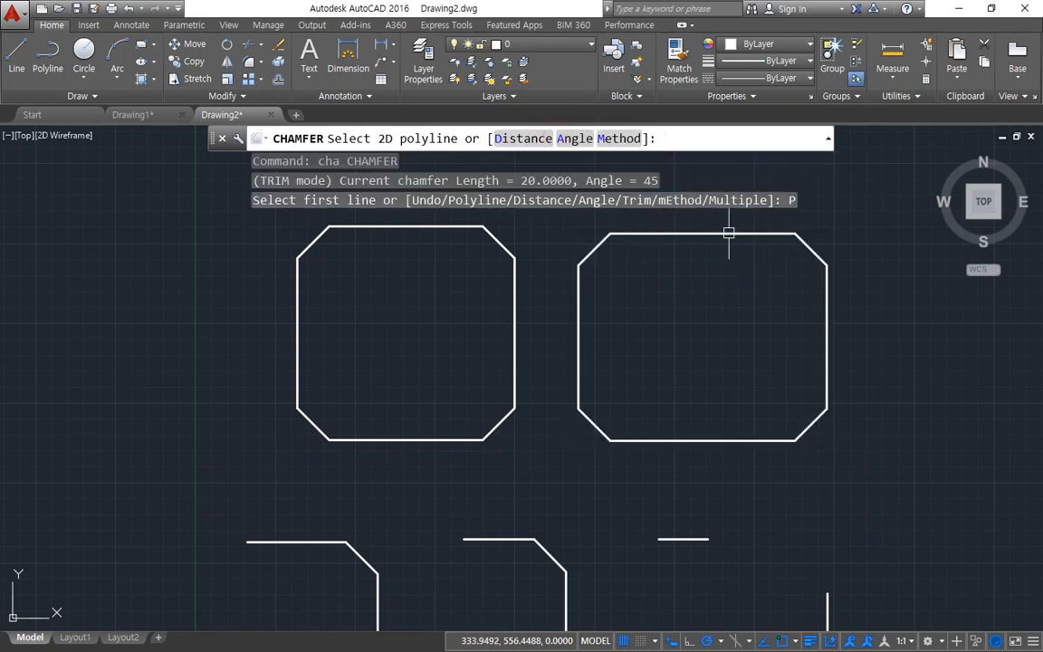
Step: Apply the Polyline chamfer to the rectangle on the right
click(729, 233)
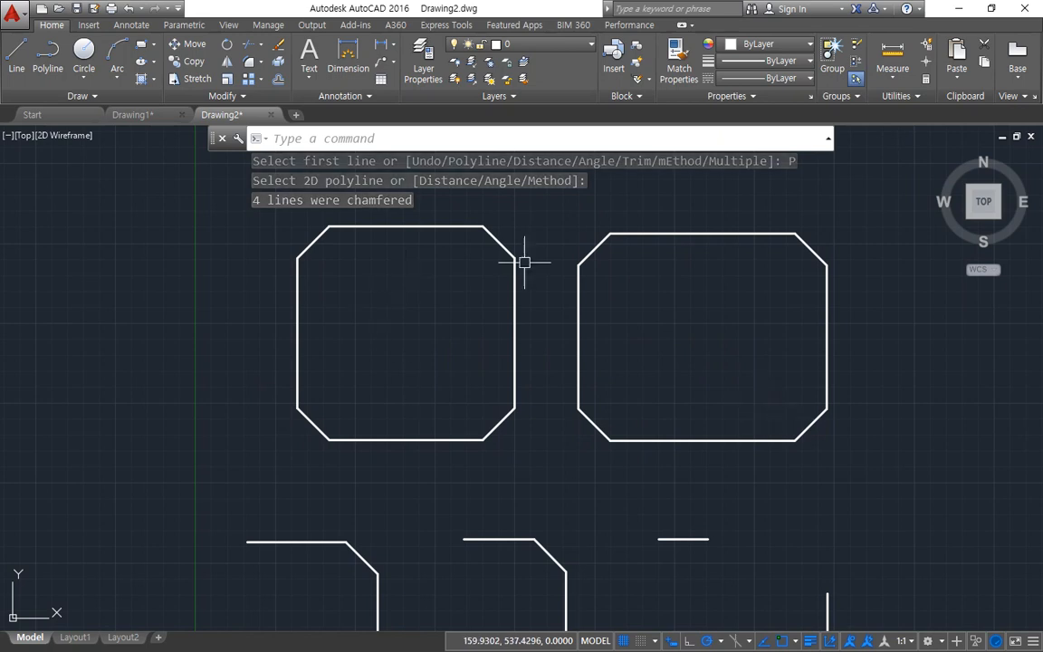
scroll(496, 422, down, 2)
middle_drag(535, 435, 498, 371)
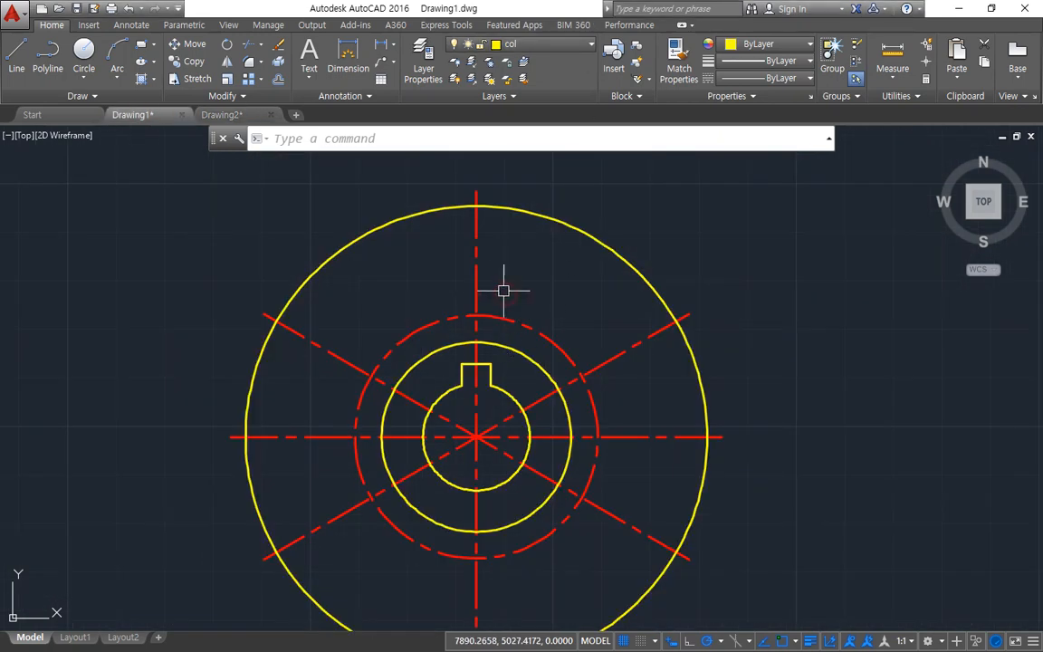
Step: Draw a 7 mm diameter circle where the vertical centre line crosses the upper part of the dashed bolt circle in Drawing1
text(c)
key(Return)
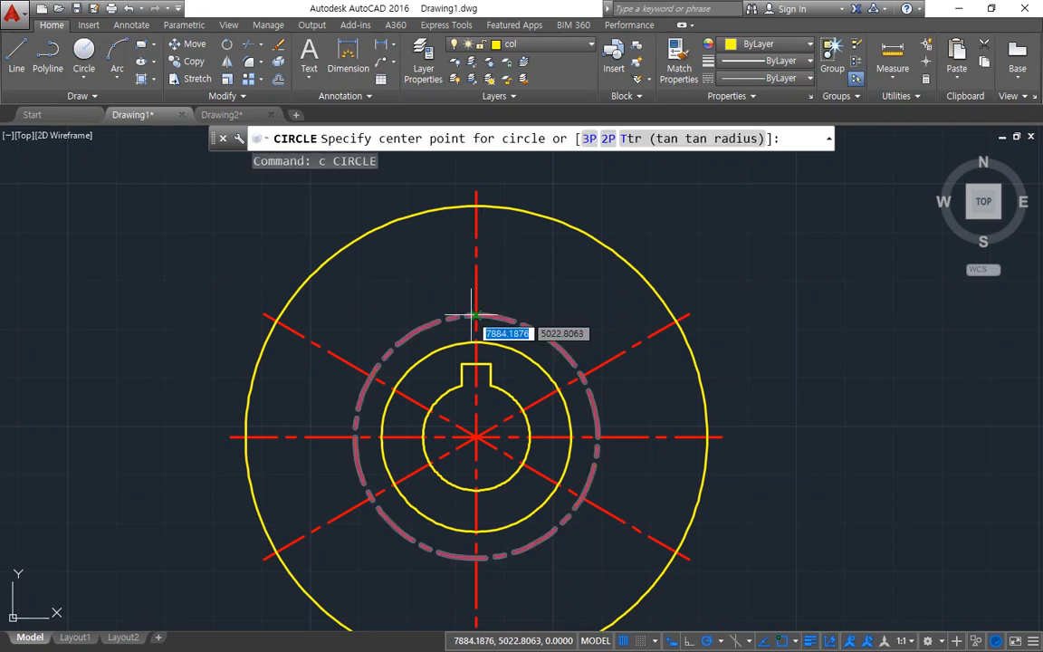
click(475, 316)
text(d)
key(Return)
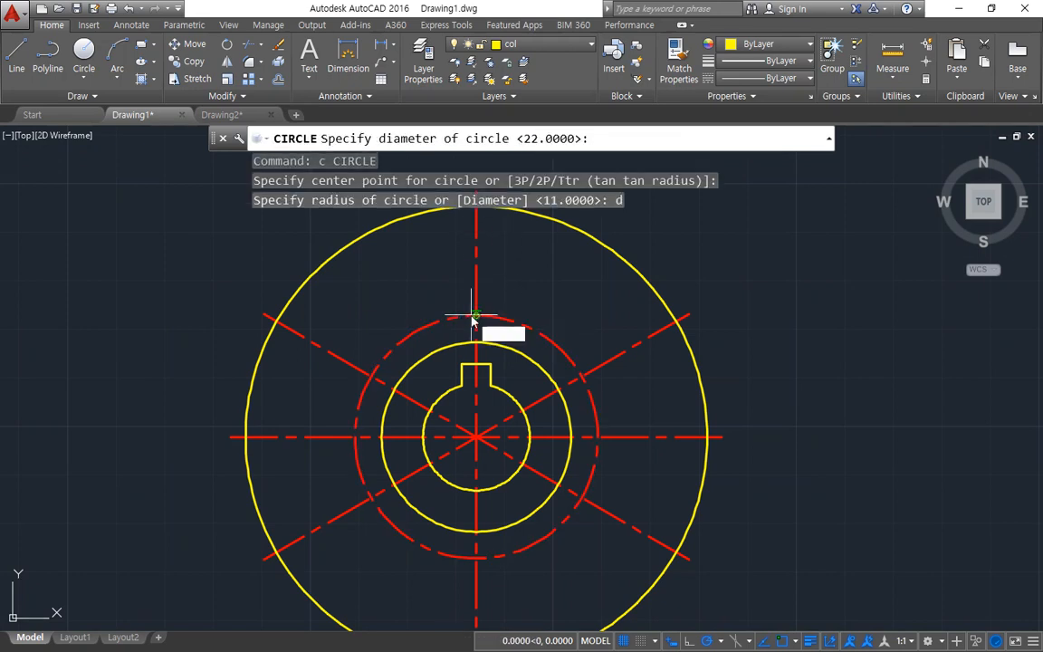
text(7)
key(Return)
Step: Draw circles with the same default radius at the two right-hand intersections of the diagonal centre lines and the bolt circle
key(Return)
click(581, 374)
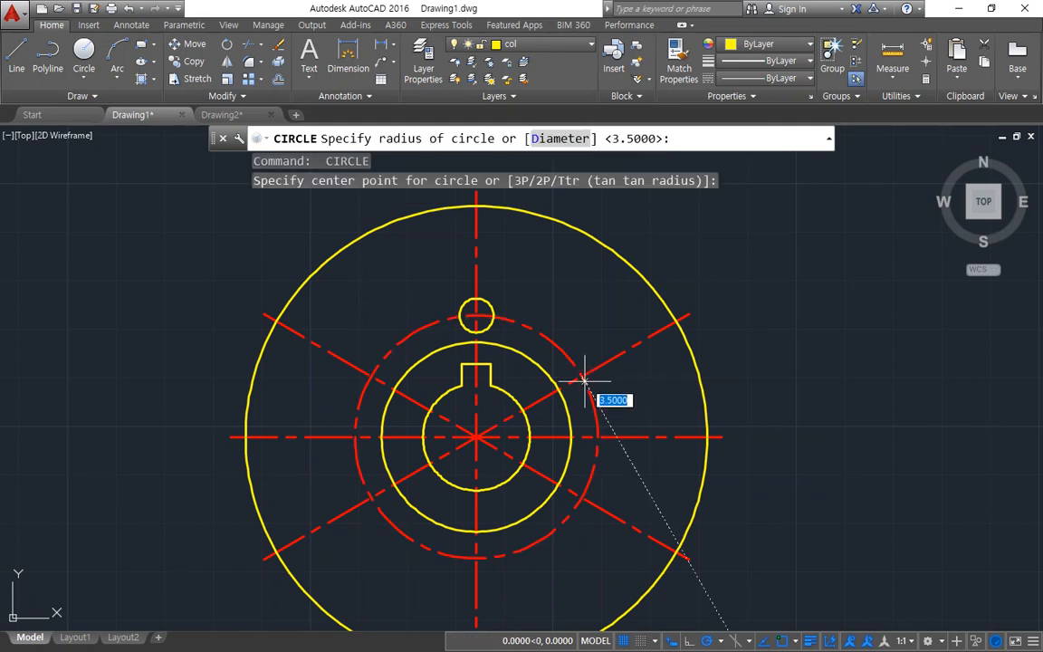
key(Return)
key(Return)
click(581, 497)
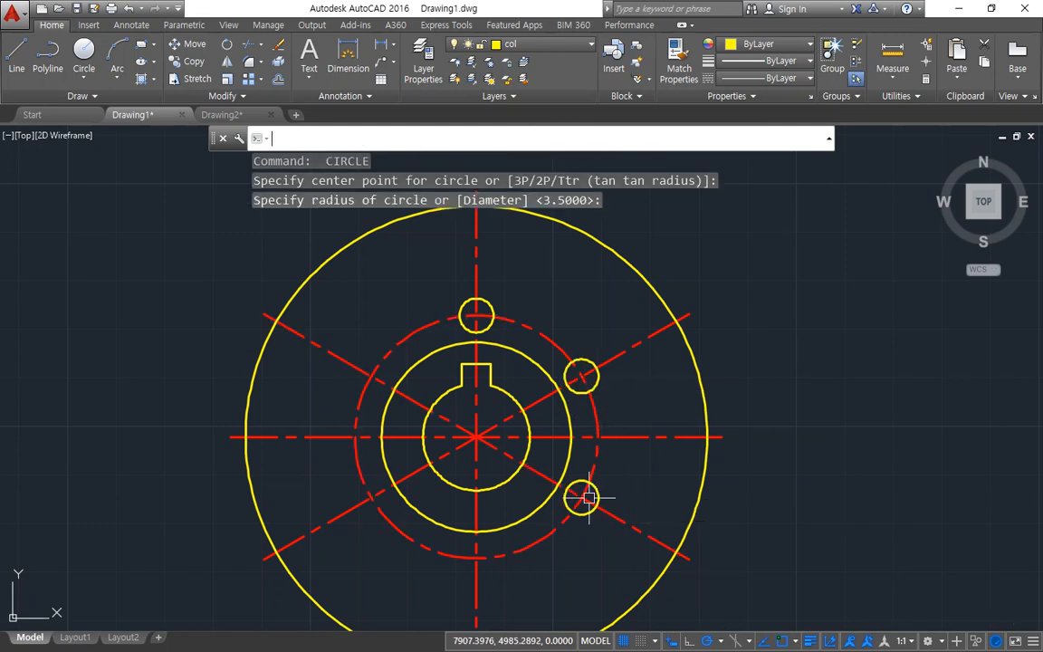
Step: Draw equal circles at the bottom and the two left-hand intersections of the centre lines with the bolt circle
key(Return)
key(Return)
click(476, 558)
key(Return)
key(Return)
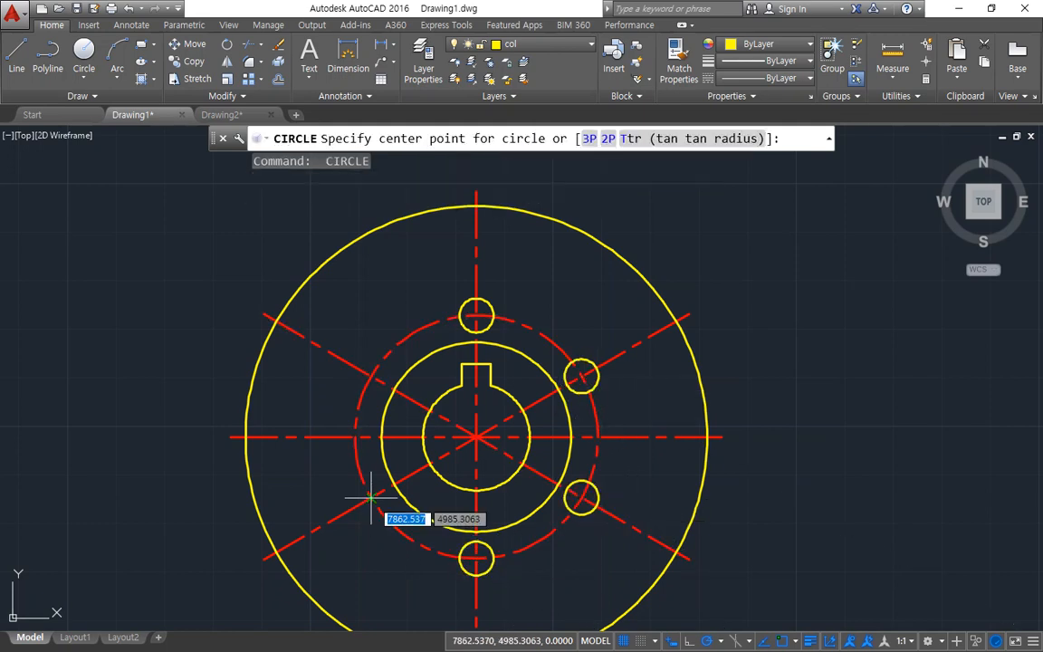
click(370, 497)
key(Return)
Step: Offset the vertical centre line by 7/2 to both its left and right sides
key(Return)
click(370, 374)
key(Return)
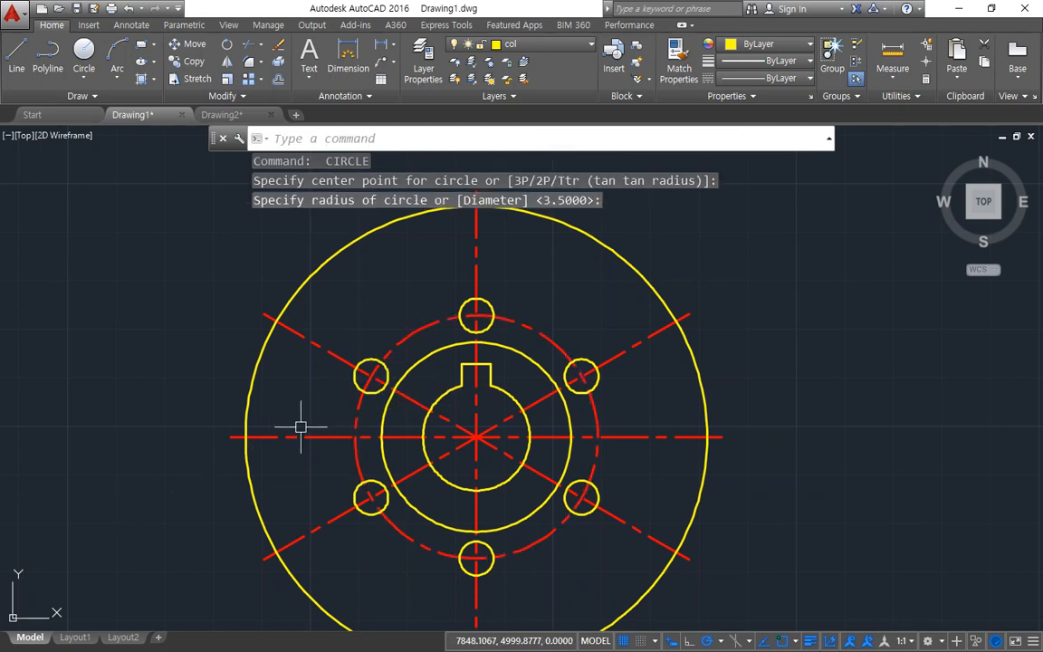
text(o)
key(Return)
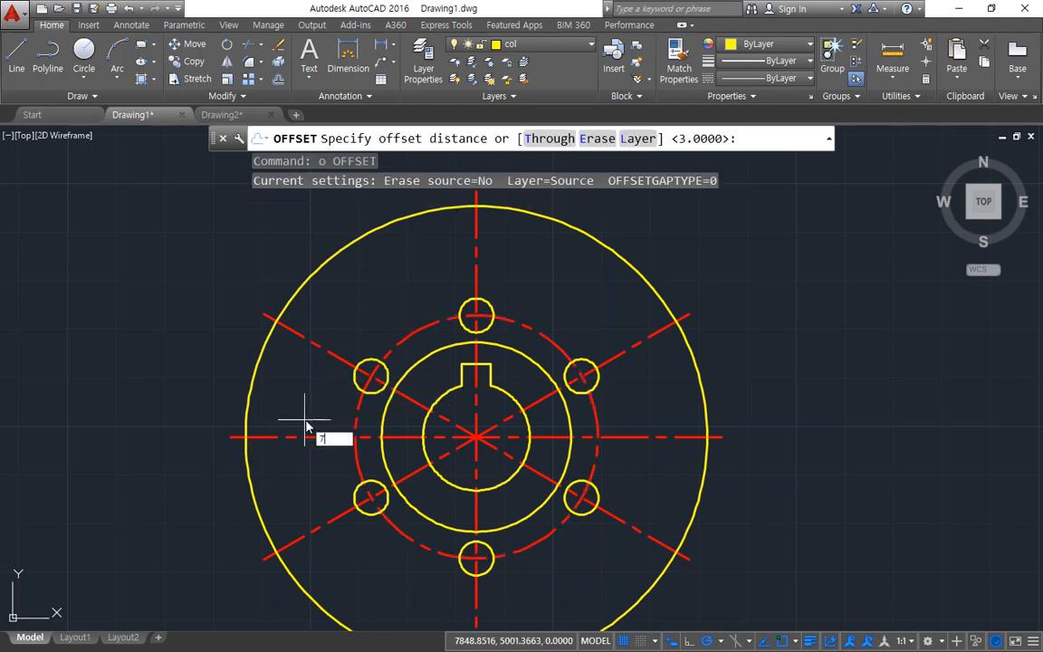
text(7/2)
key(Return)
click(476, 262)
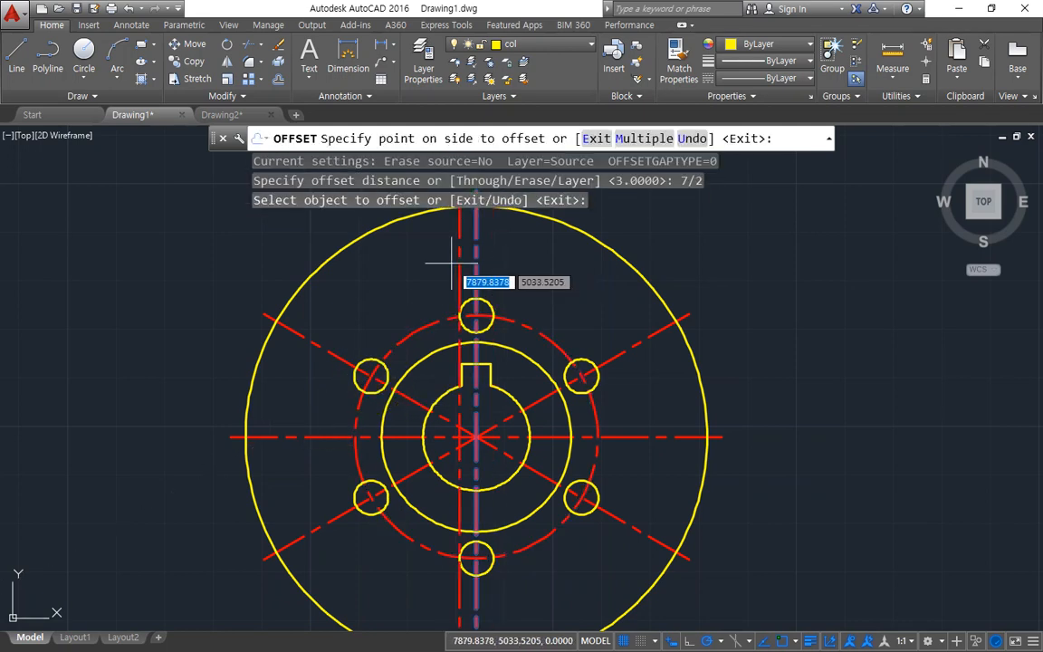
click(442, 270)
click(474, 273)
click(477, 273)
click(611, 292)
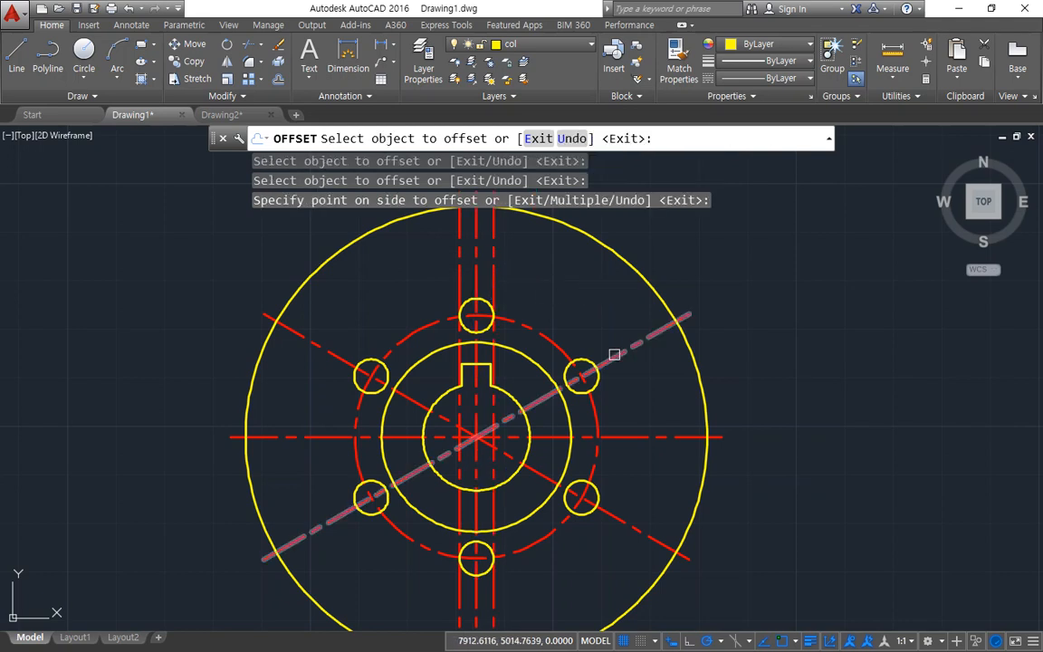
Step: Offset both diagonal centre lines to each side by the same 7/2 distance
click(610, 358)
click(615, 329)
click(616, 355)
click(625, 384)
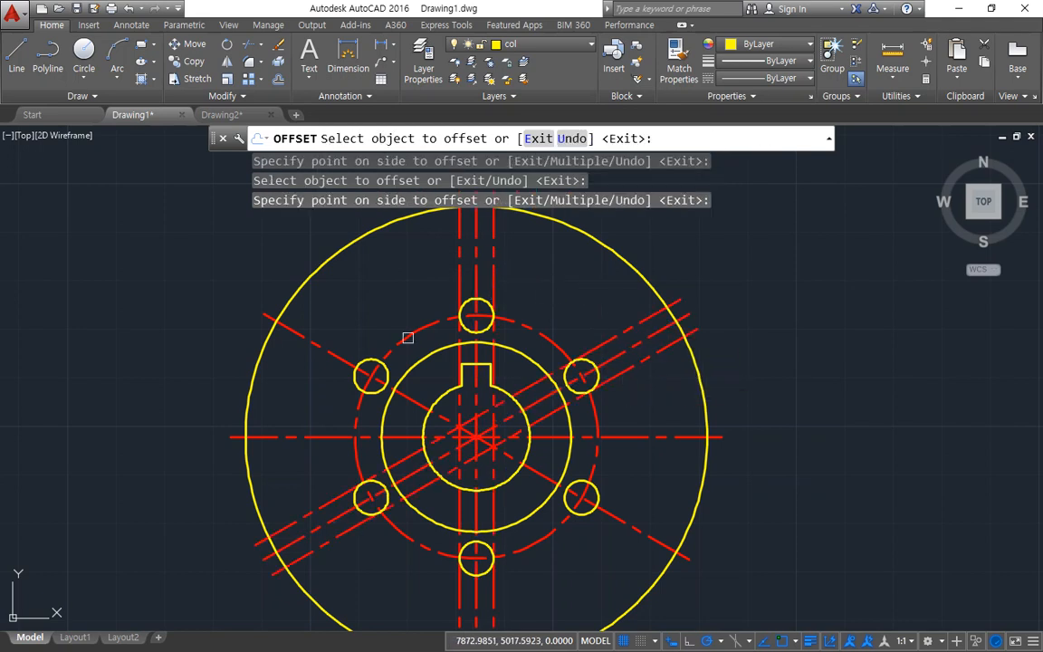
click(324, 349)
click(346, 324)
click(324, 349)
click(310, 372)
key(Return)
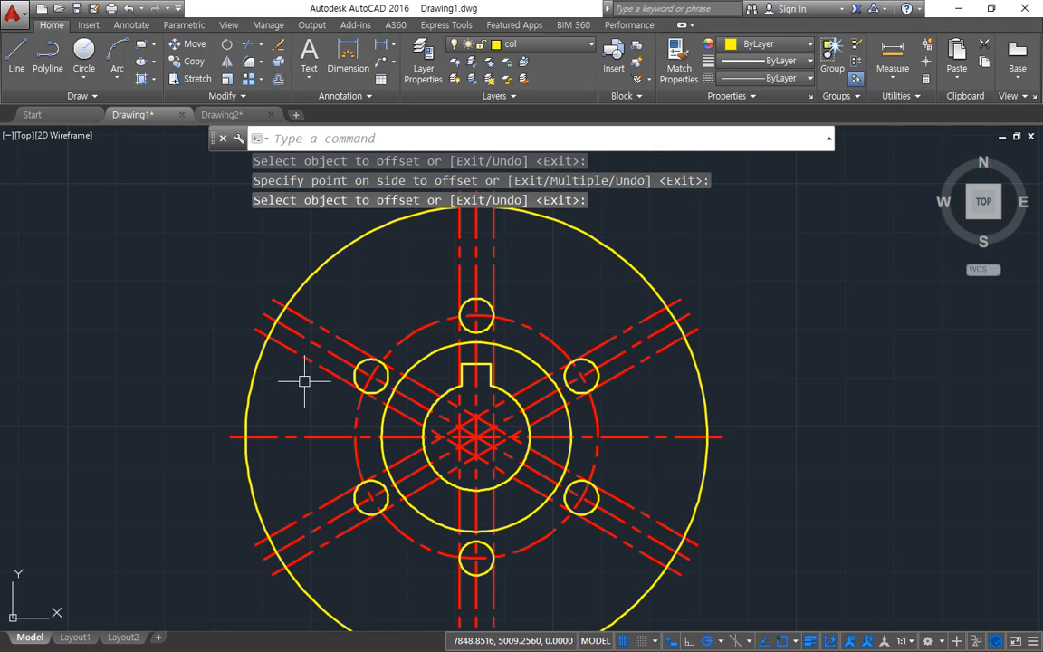
Step: Match the six offset lines' properties to those of the yellow outer circle
text(ma)
key(Return)
click(310, 278)
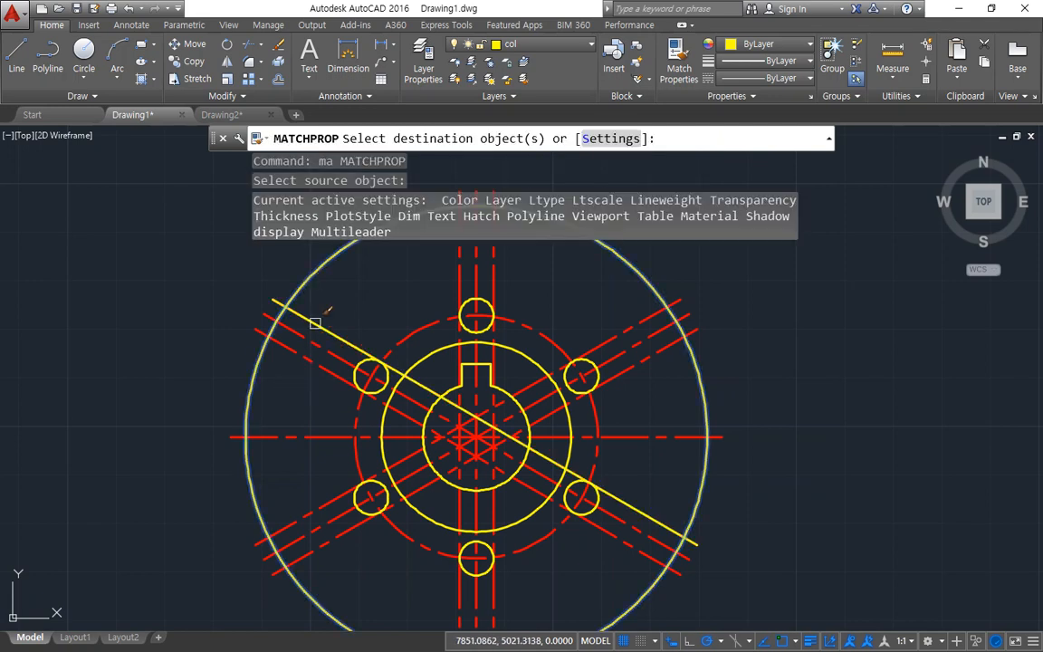
click(318, 325)
click(333, 370)
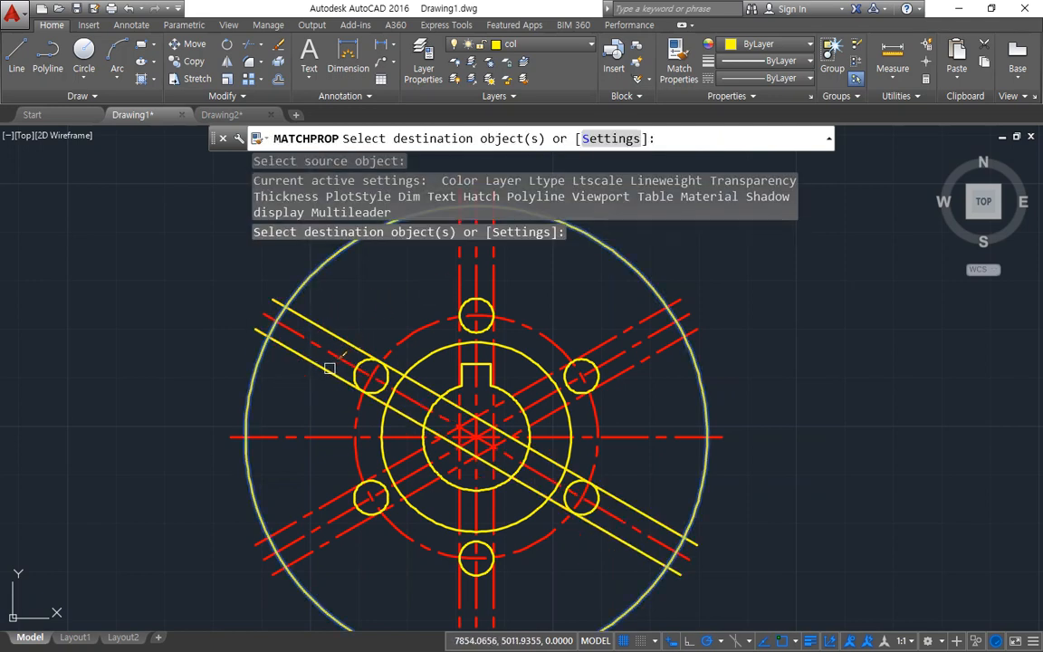
click(456, 280)
click(491, 275)
click(601, 344)
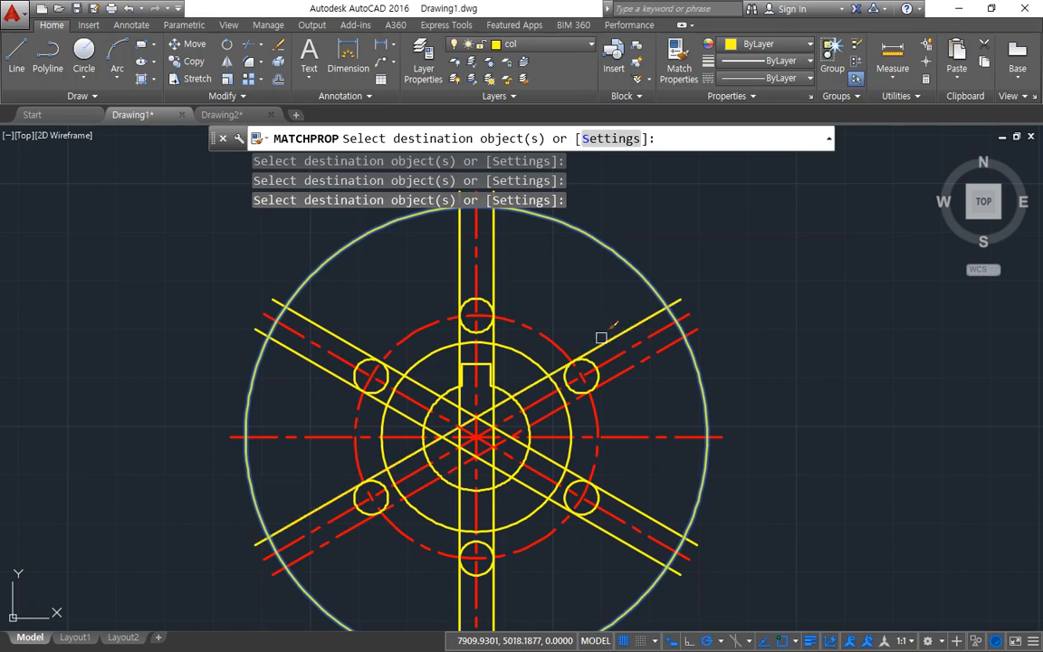
click(635, 365)
key(Return)
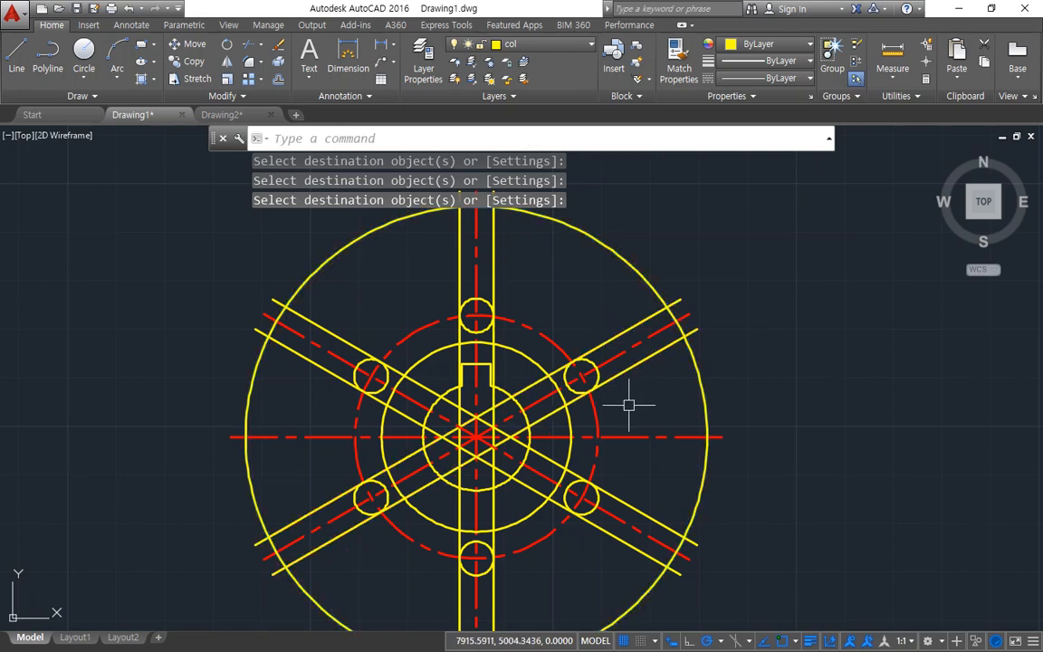
Step: Offset the two yellow lines of the rising diagonal spoke and the vertical spoke's right line outward by 5
text(o)
key(Return)
text(5)
key(Return)
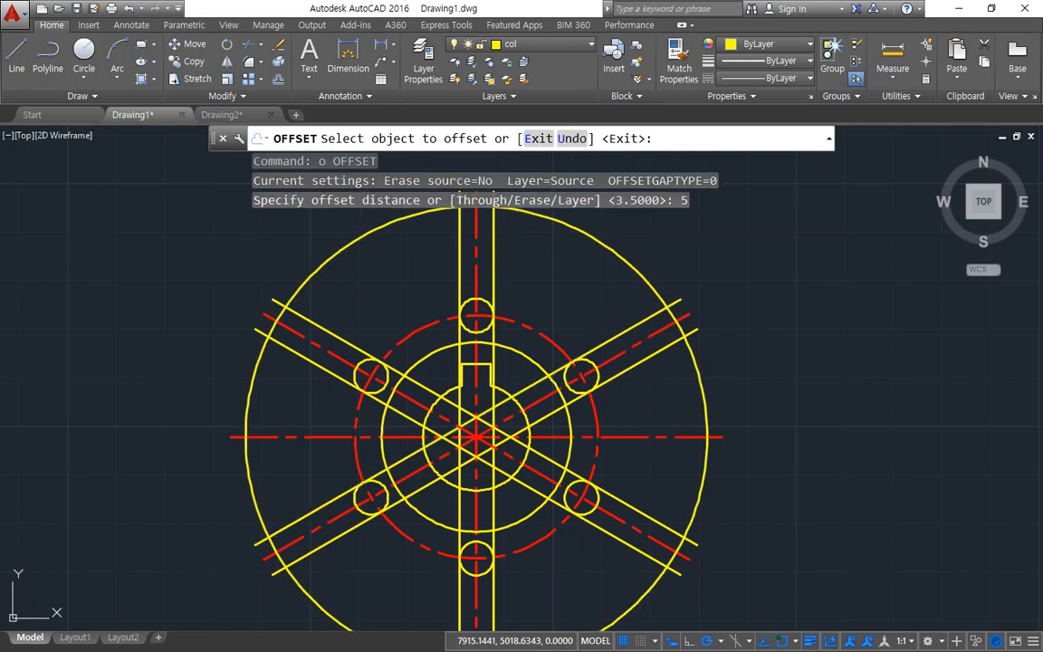
click(623, 351)
click(495, 276)
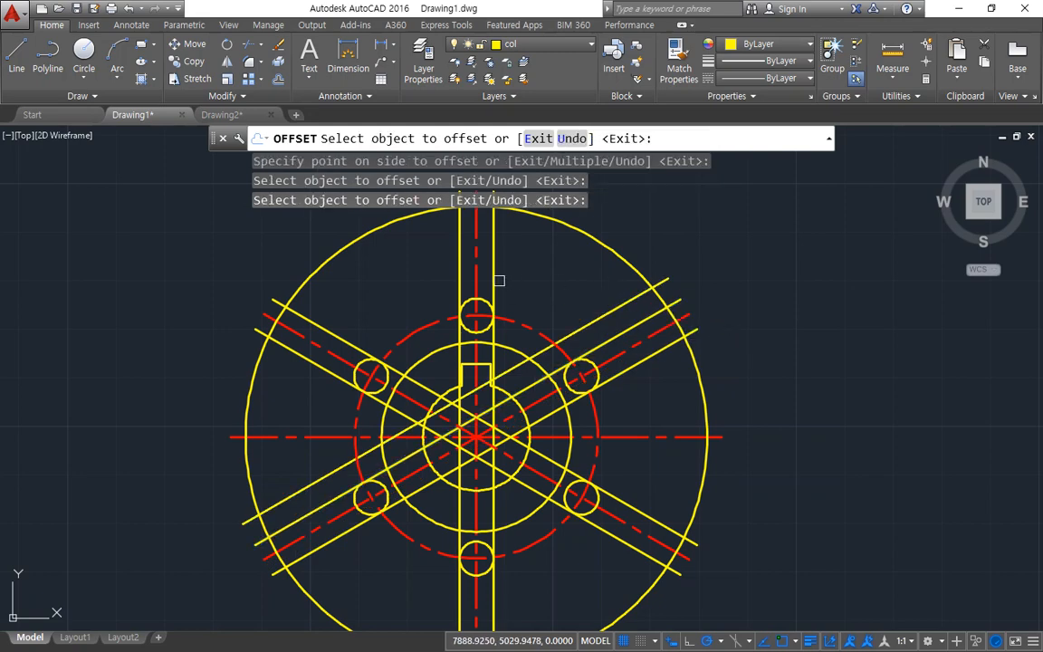
click(629, 359)
click(629, 359)
click(659, 403)
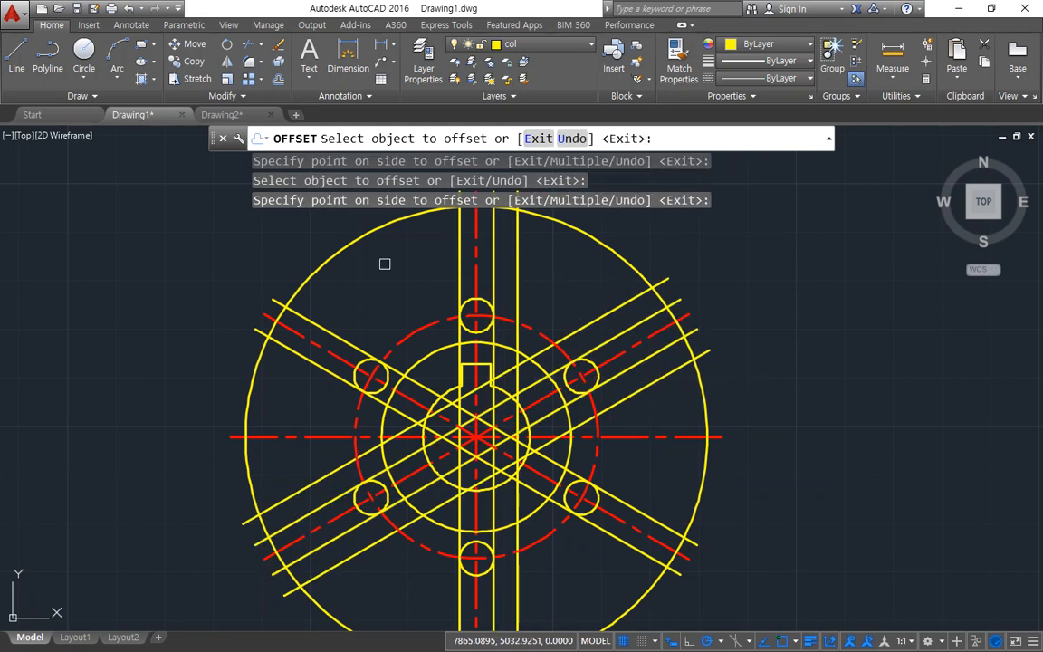
Step: Offset the vertical spoke's left line and both yellow lines of the falling diagonal spoke outward by the same 5
click(456, 257)
click(362, 313)
click(338, 335)
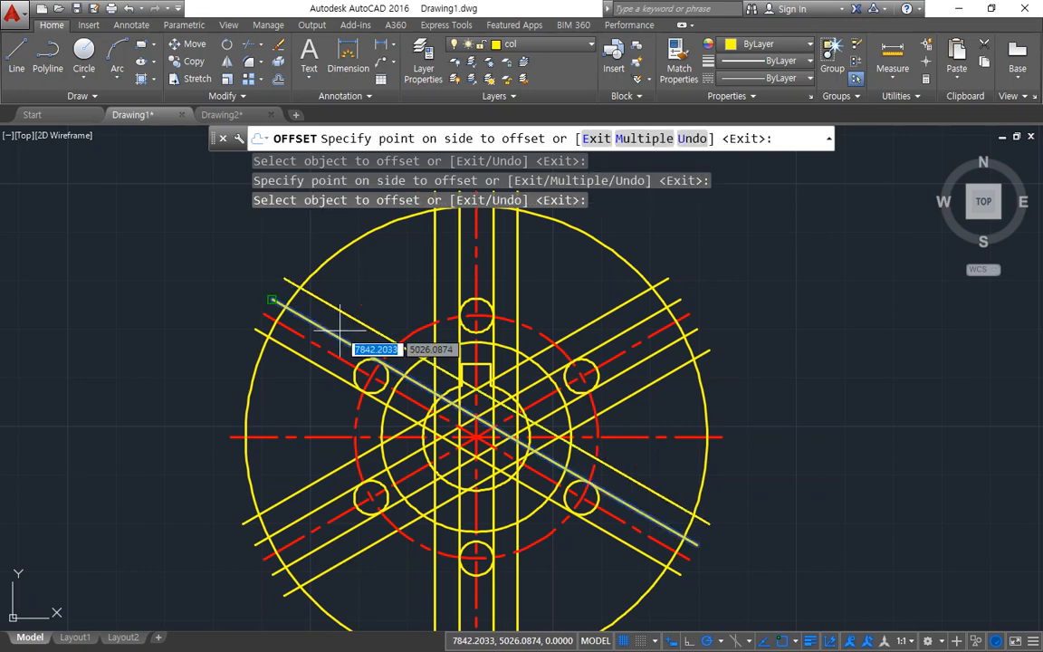
click(342, 271)
click(305, 364)
key(Return)
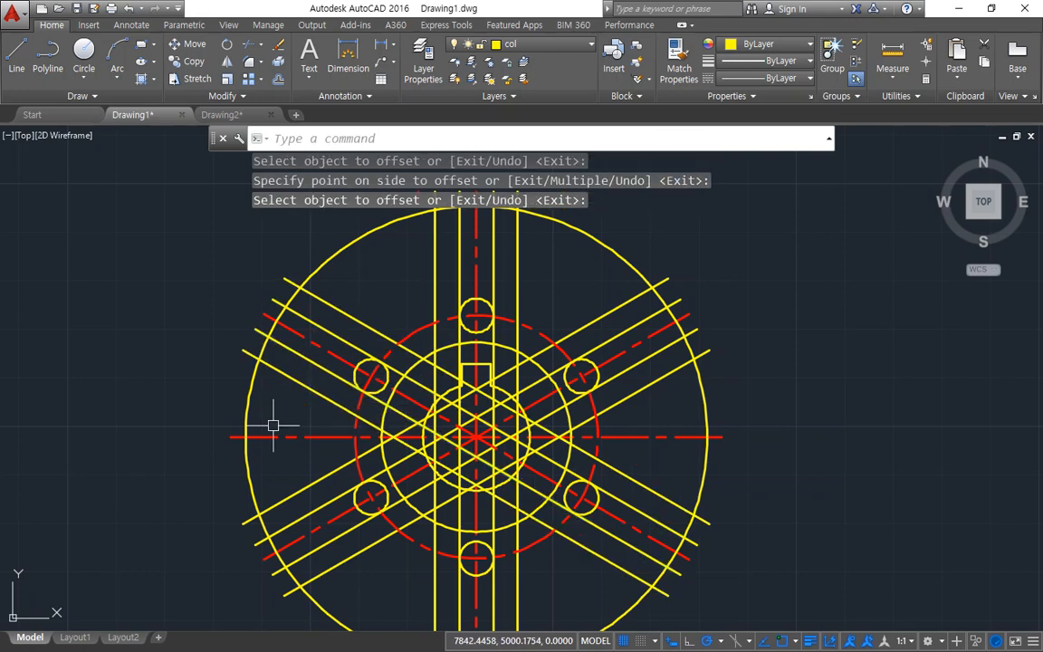
Step: Trim away the outer circle's arcs between neighbouring spokes, keeping only the short arc across each spoke end
text(tr)
key(Return)
key(Return)
click(247, 468)
click(240, 403)
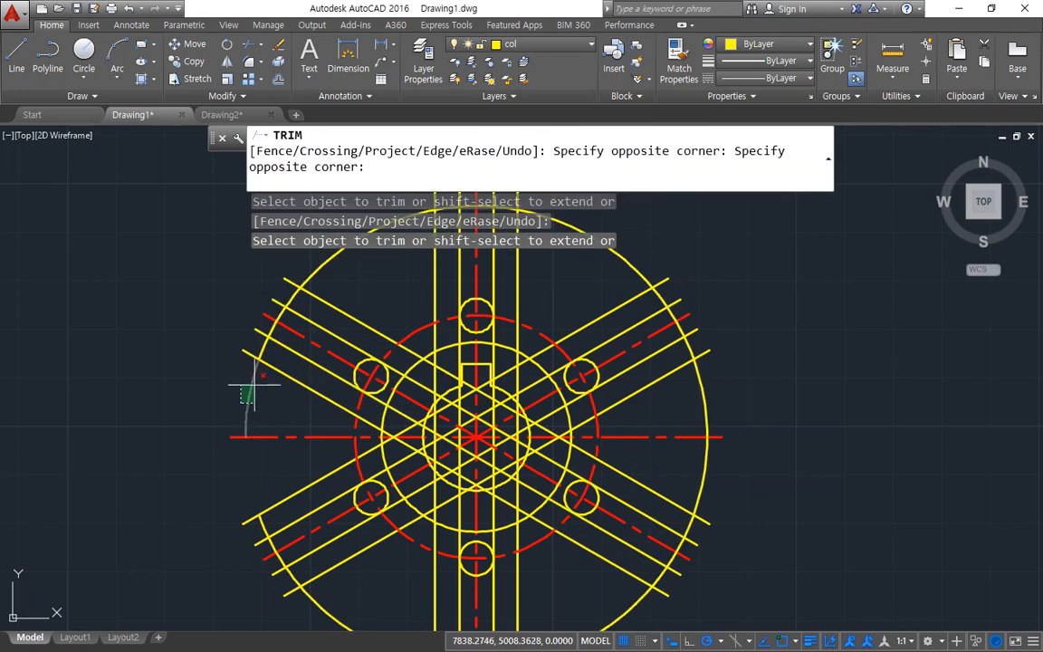
click(255, 385)
click(325, 227)
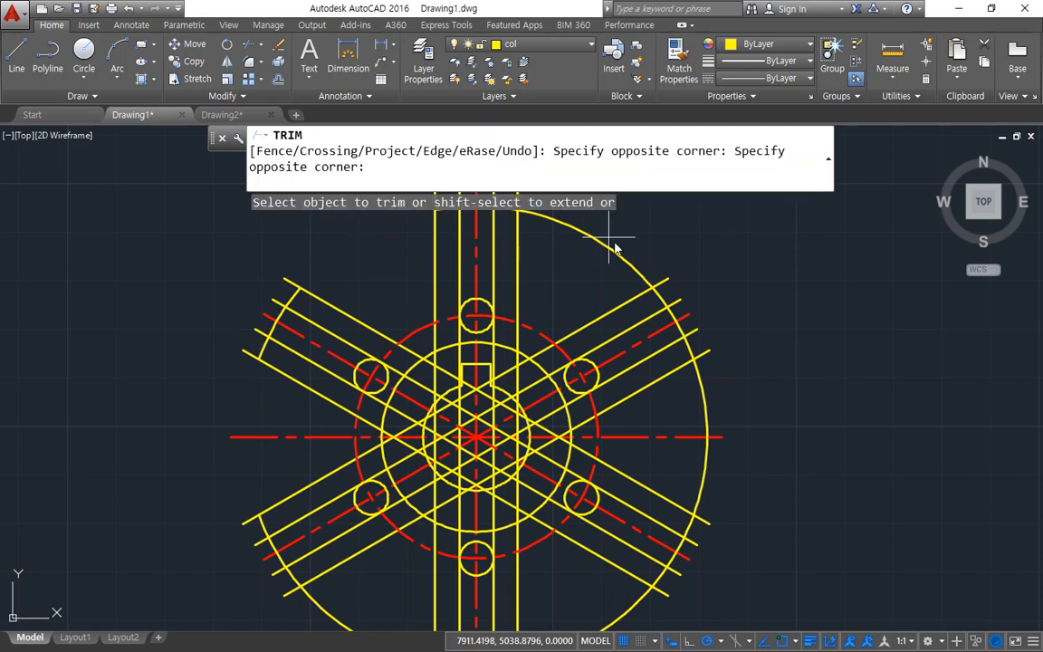
click(617, 242)
click(698, 419)
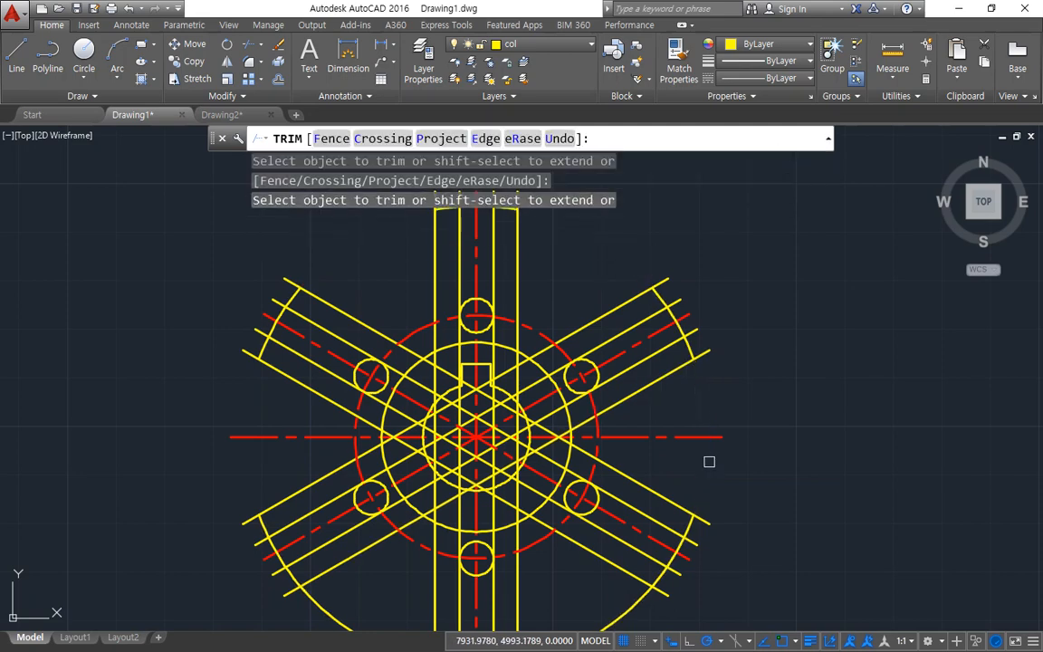
middle_drag(660, 556, 649, 462)
click(591, 534)
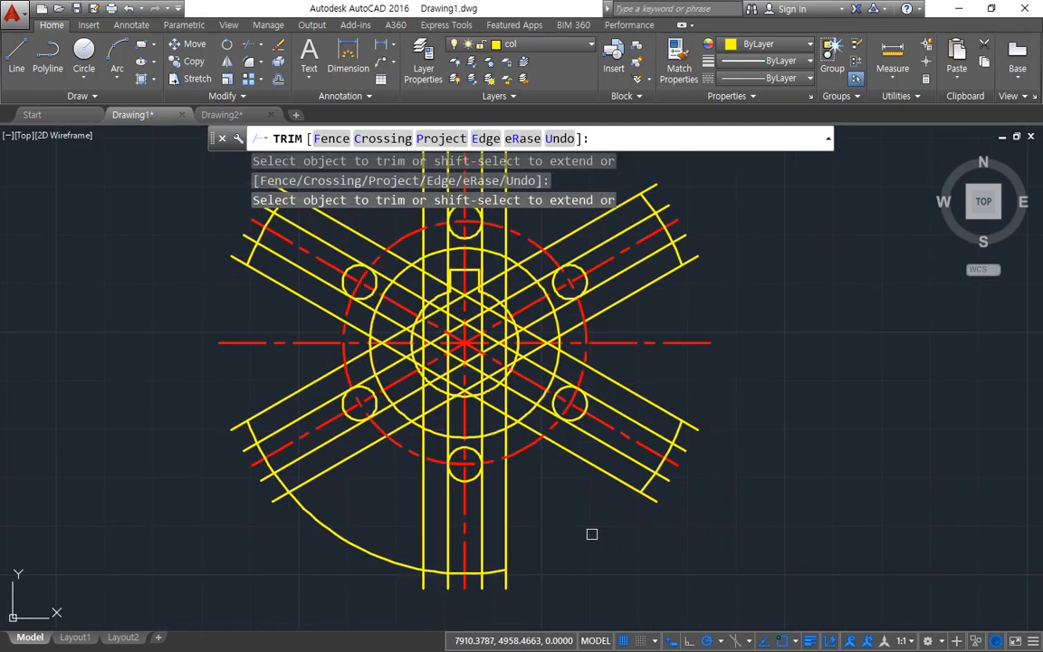
click(353, 535)
key(Return)
Step: Erase the six outermost yellow construction lines that bounded the short arcs
click(344, 460)
click(422, 485)
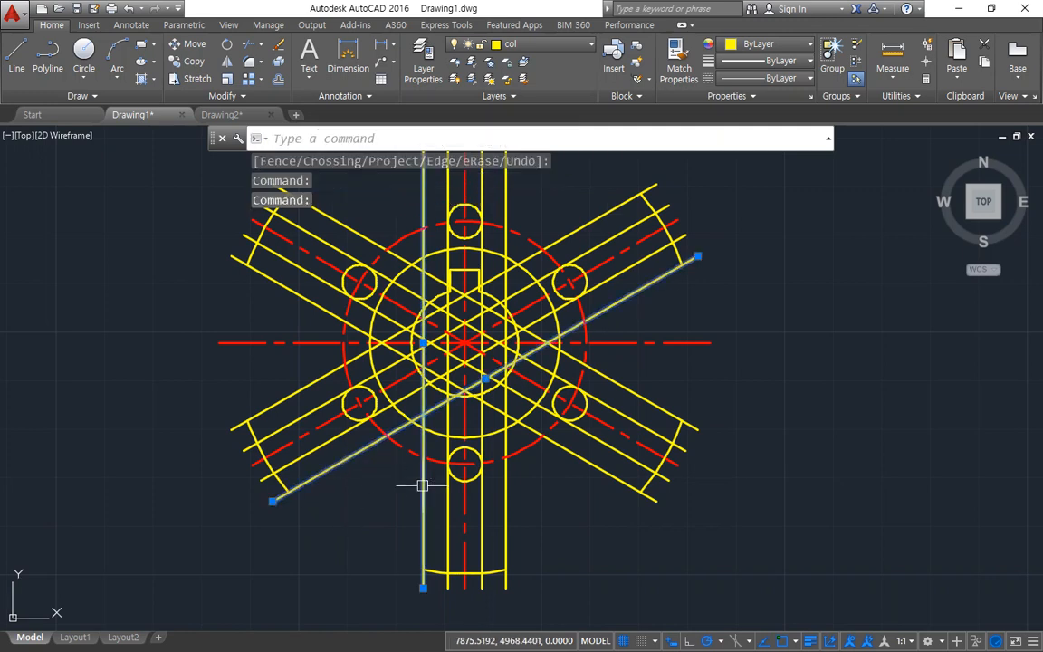
click(577, 452)
click(621, 386)
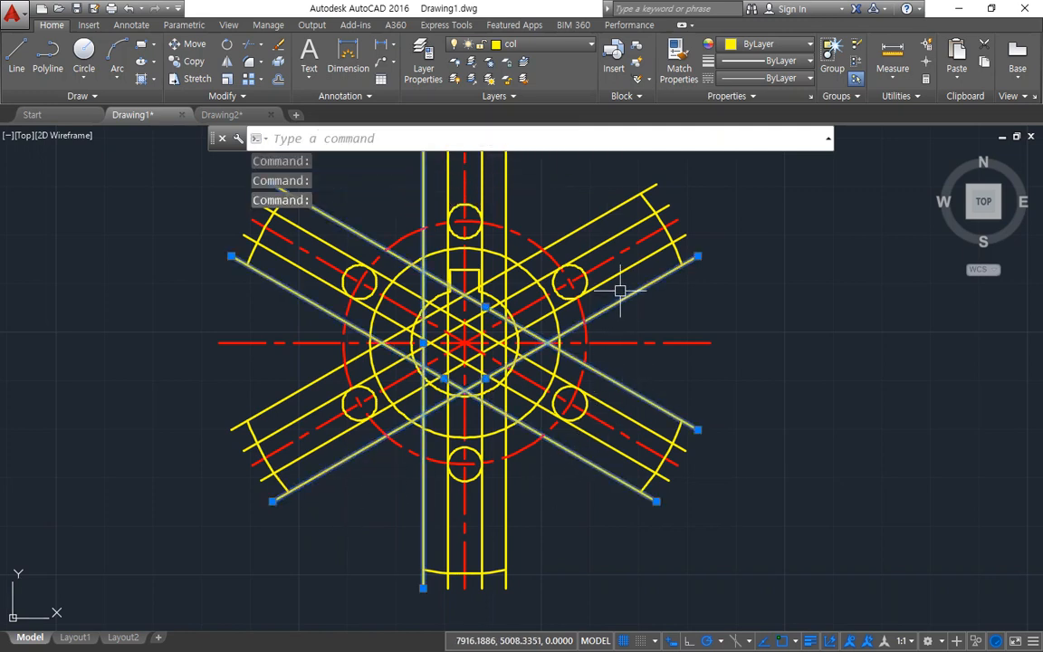
click(506, 500)
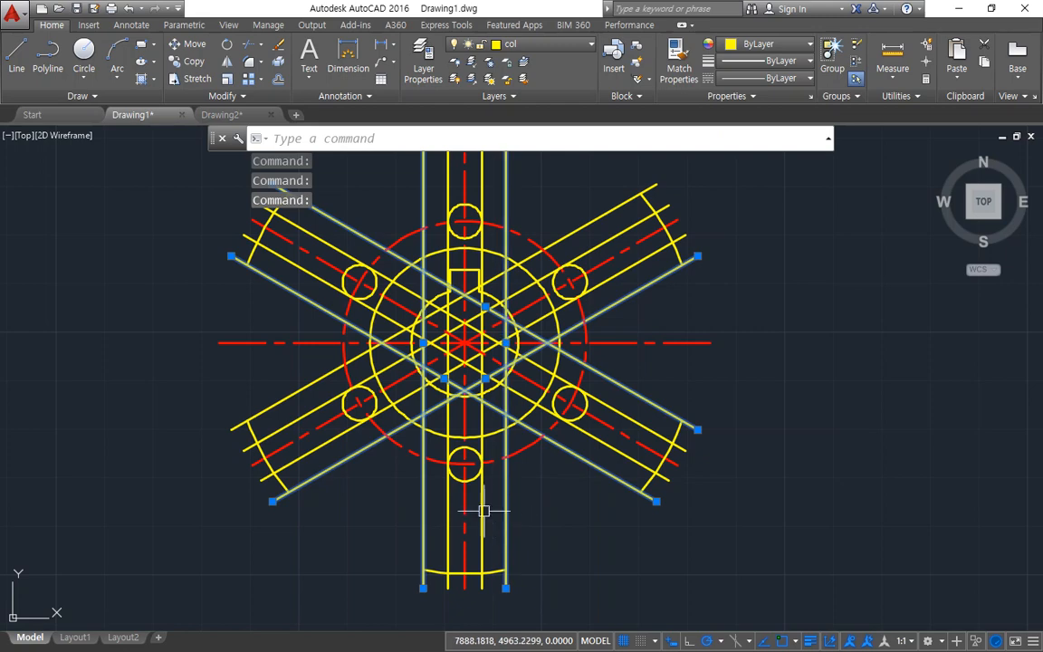
click(273, 404)
text(e)
key(Return)
middle_drag(161, 341, 91, 448)
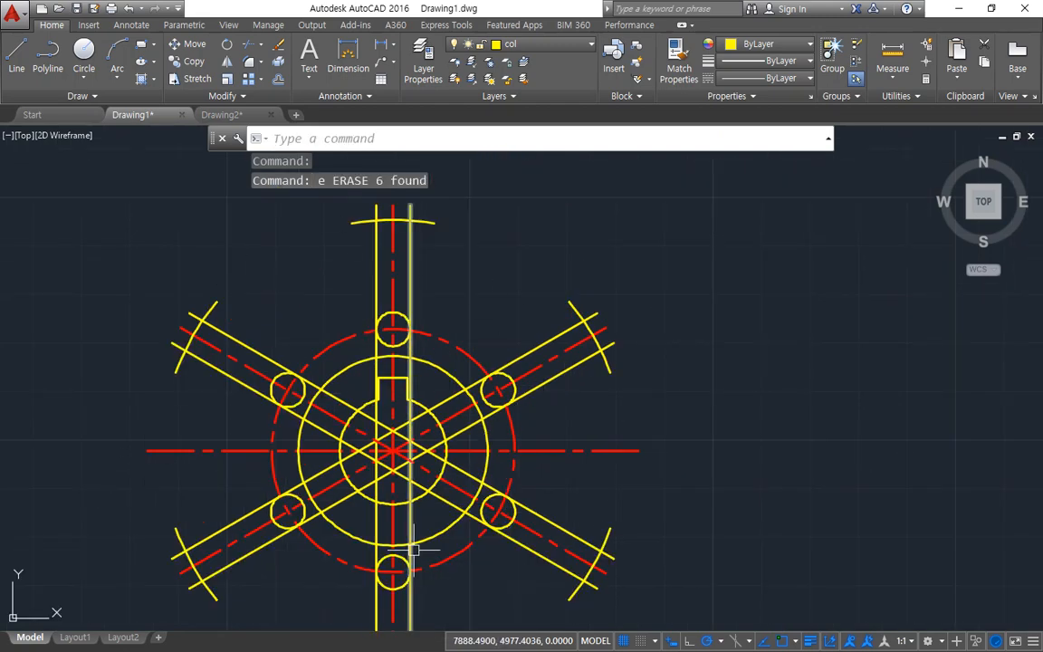
scroll(369, 428, up, 2)
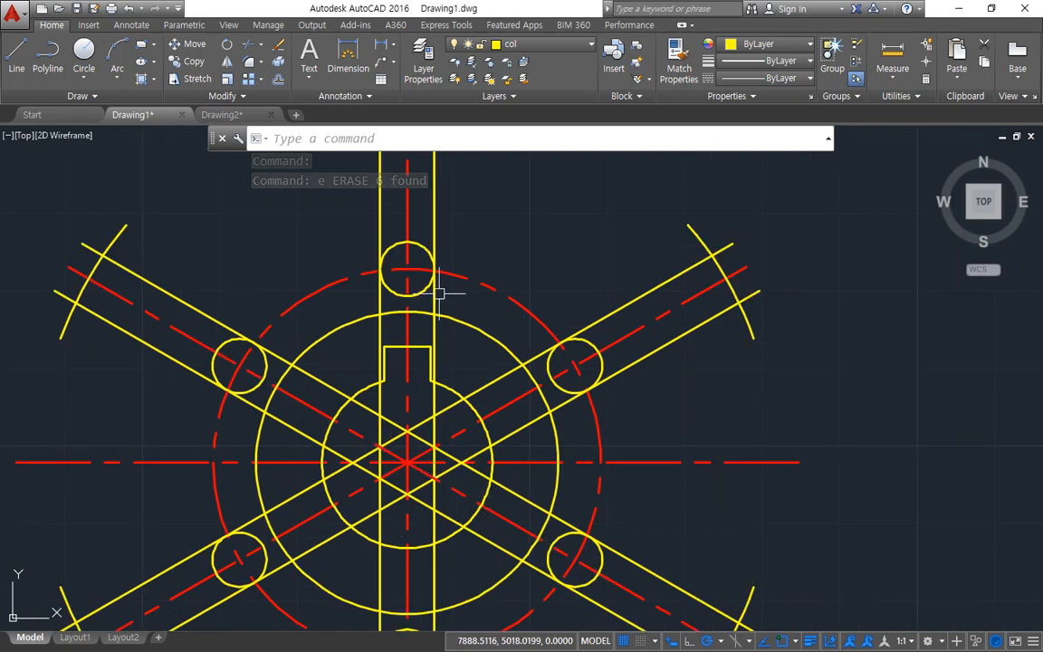
mouse_move(438, 265)
mouse_down()
mouse_move(489, 414)
mouse_move(392, 576)
mouse_move(385, 388)
mouse_up()
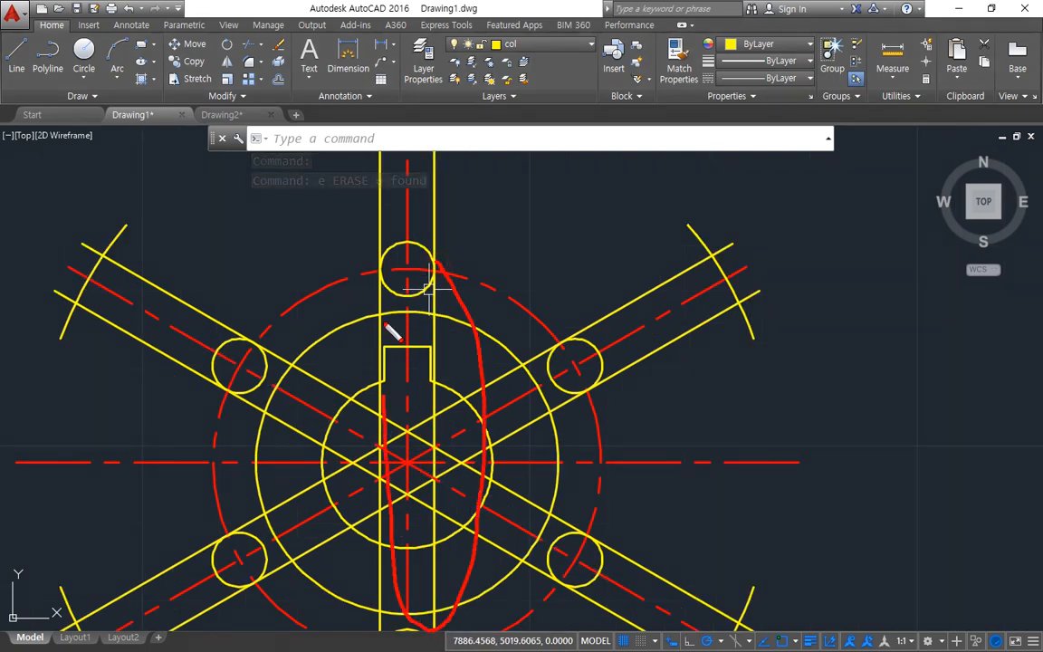
mouse_move(391, 331)
mouse_down()
mouse_move(484, 500)
mouse_move(480, 552)
mouse_up()
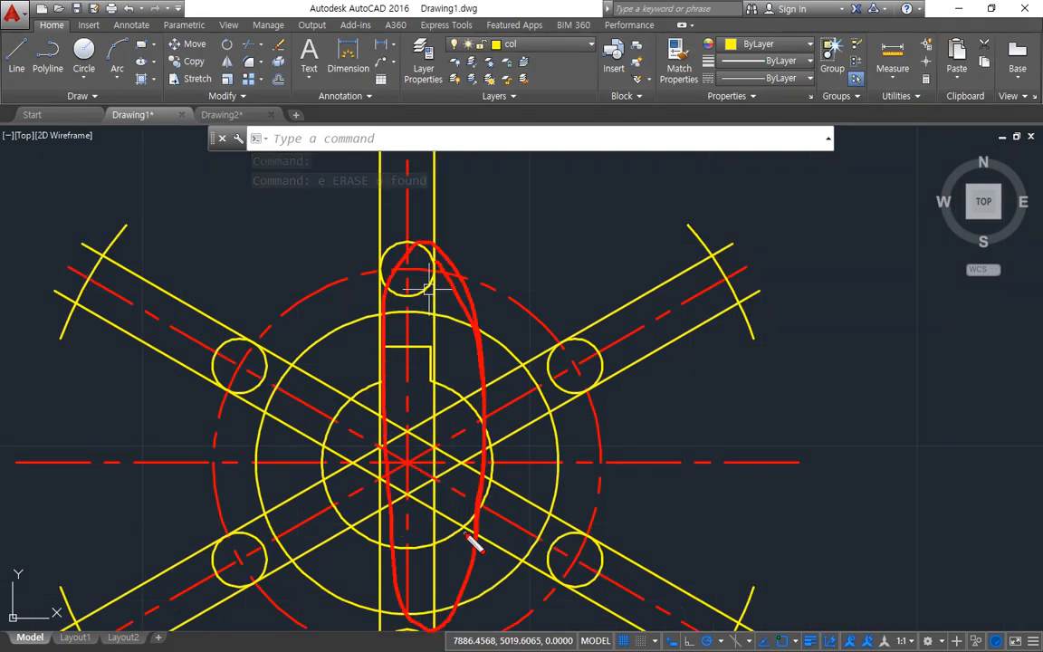
key(Escape)
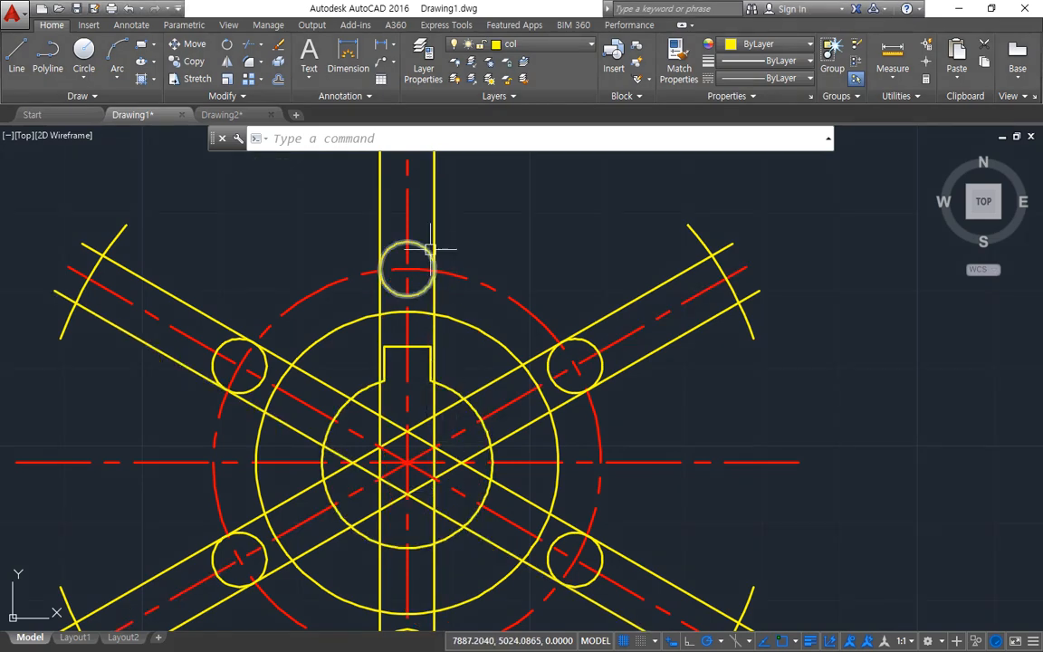
middle_drag(428, 221, 425, 183)
scroll(425, 195, down, 2)
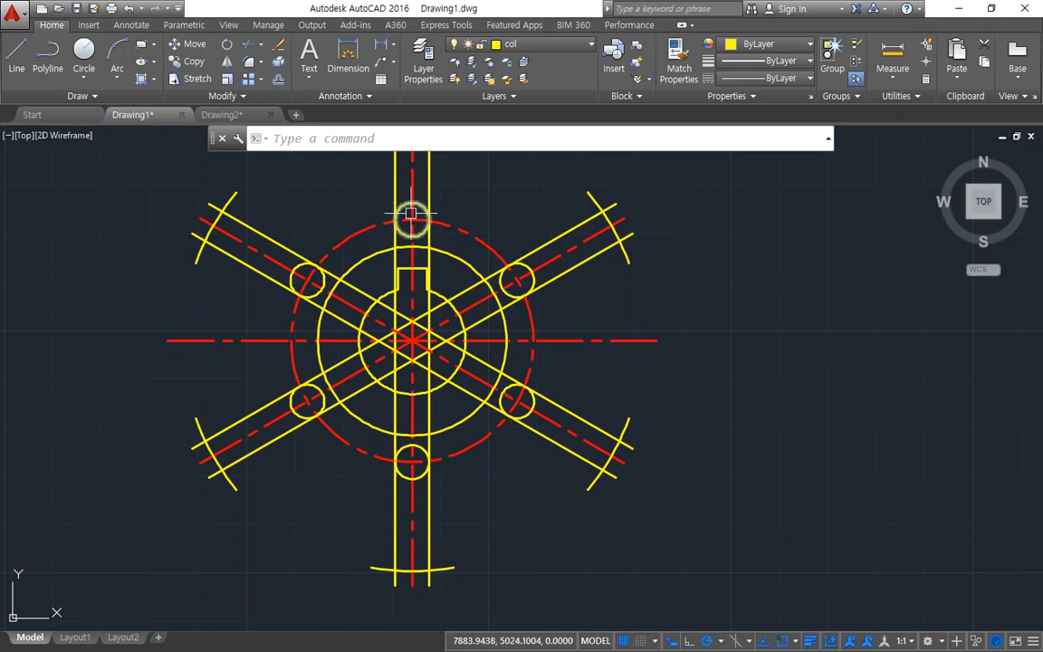
Step: Trim away all spoke lines crossing the hub inside the six small circles, using those circles as cutting edges
text(tr)
key(Return)
middle_drag(359, 188, 359, 216)
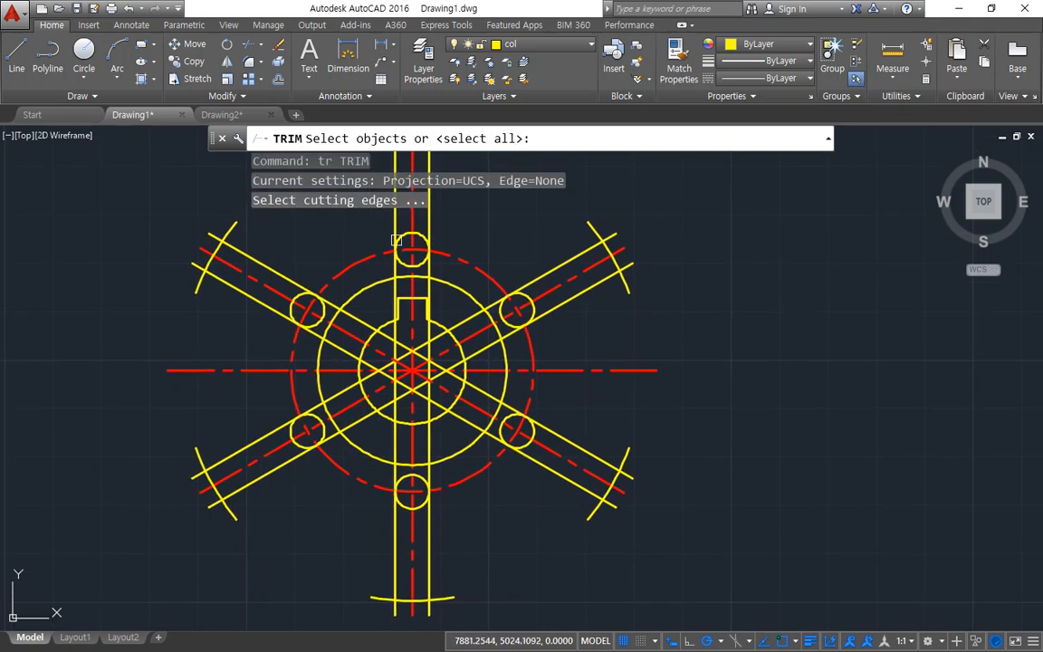
click(361, 213)
click(458, 259)
click(484, 240)
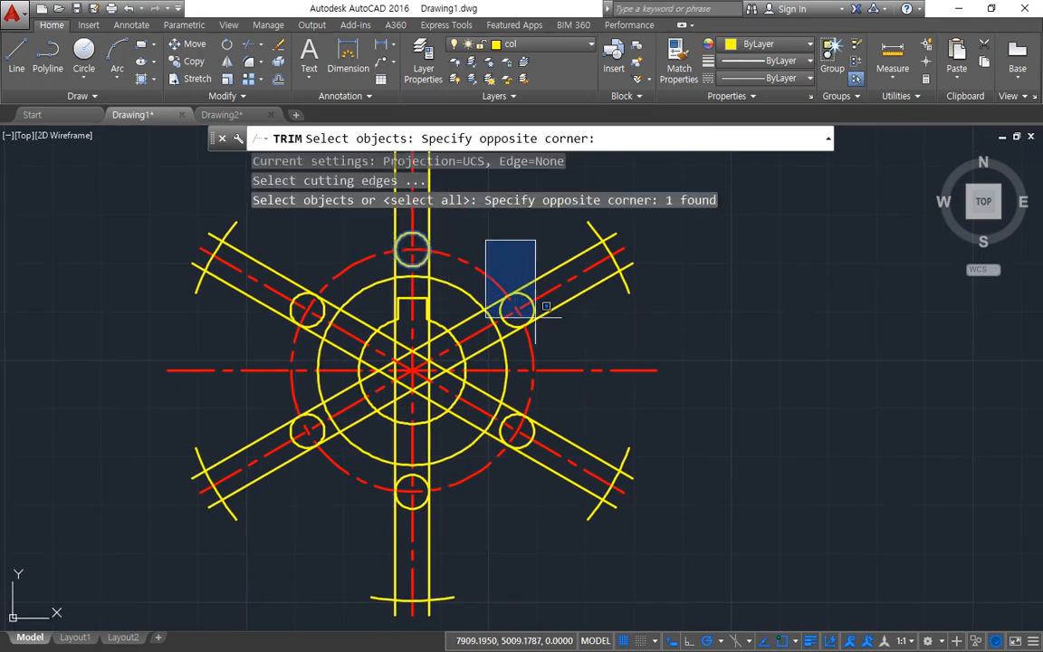
click(537, 333)
click(496, 381)
click(538, 457)
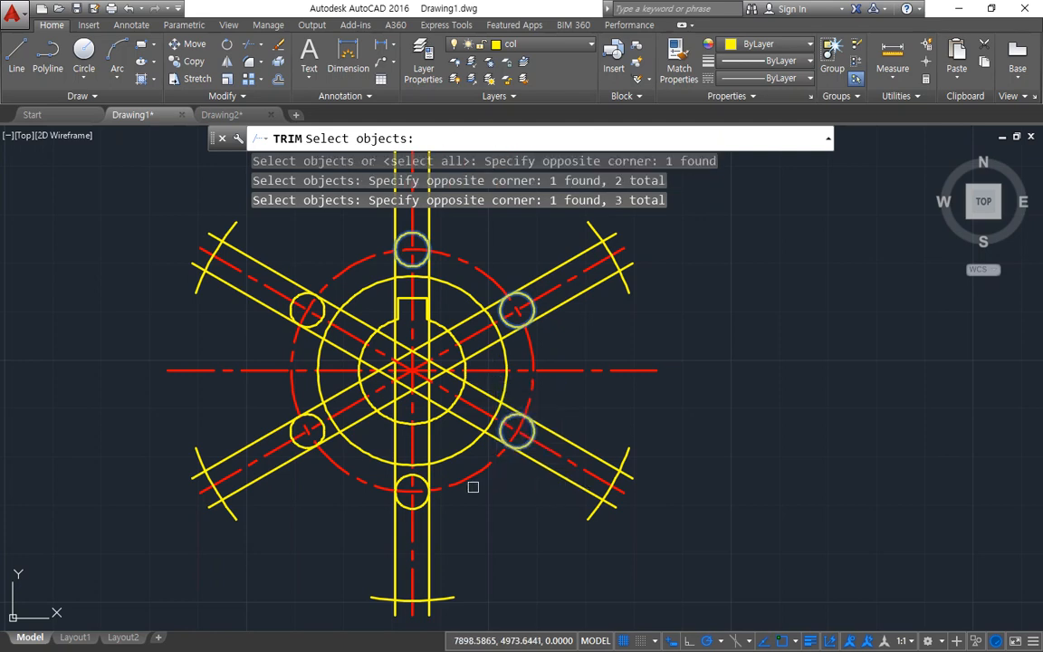
click(326, 380)
click(457, 518)
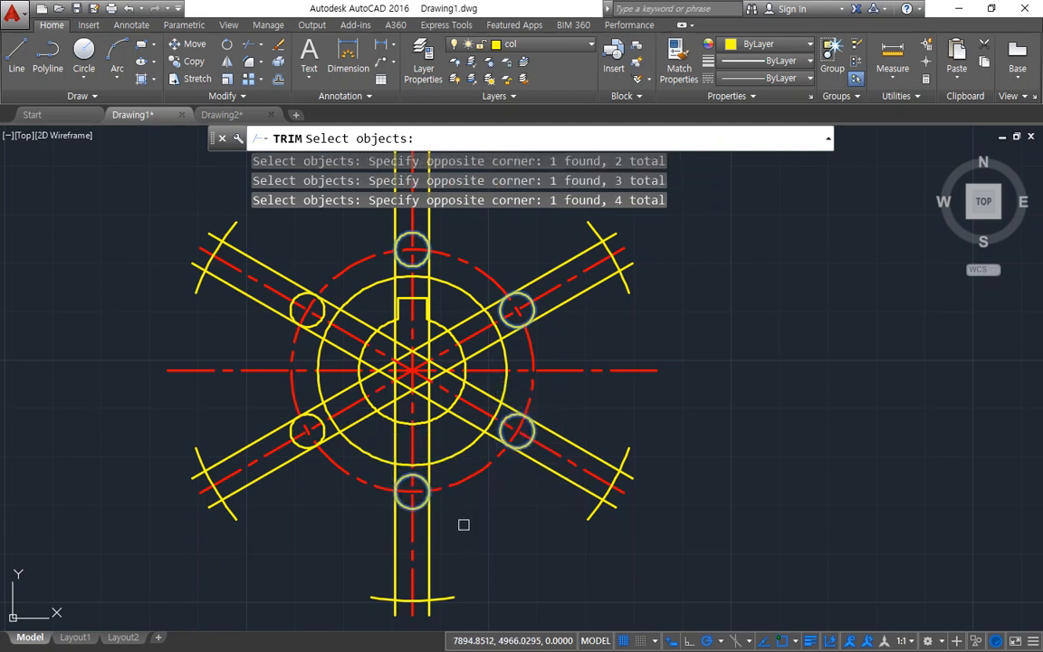
click(265, 400)
click(337, 455)
click(278, 249)
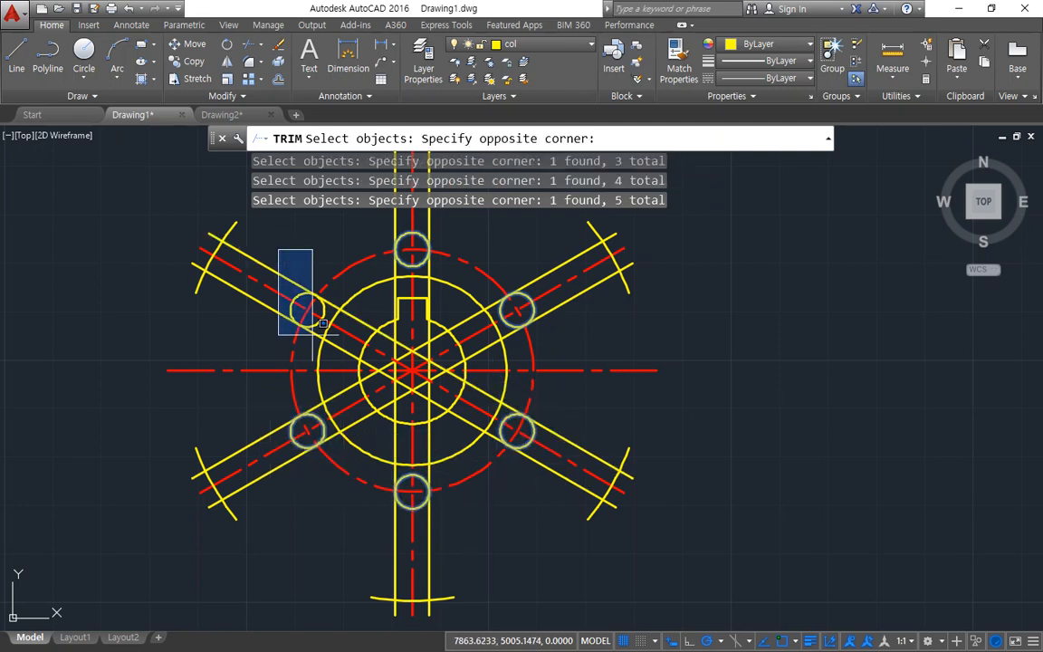
click(316, 337)
key(Return)
click(339, 350)
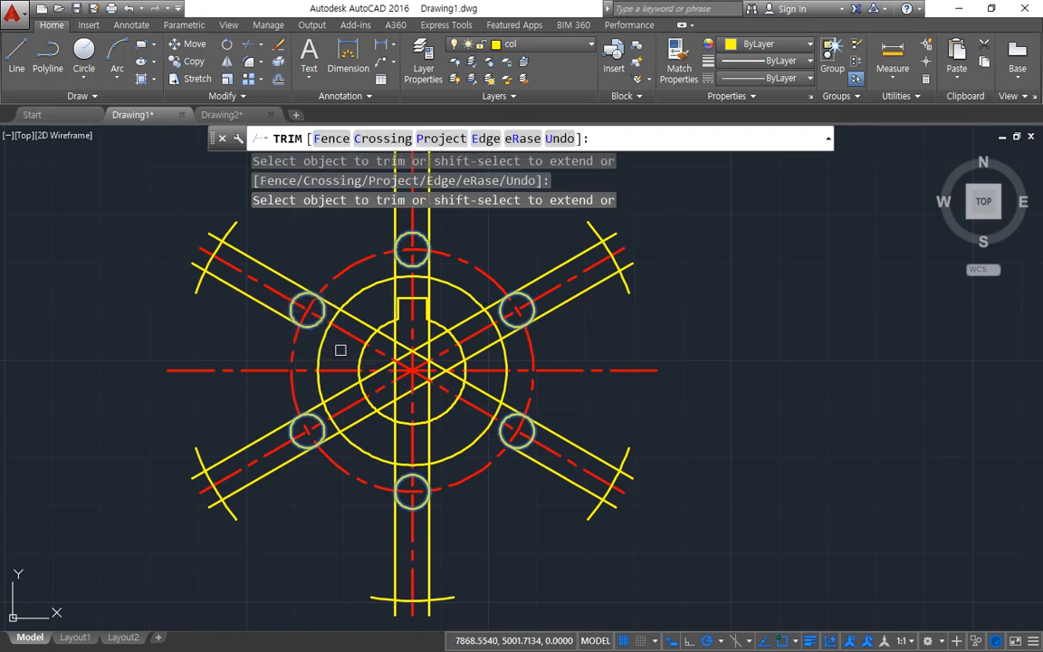
click(358, 319)
click(396, 292)
click(429, 289)
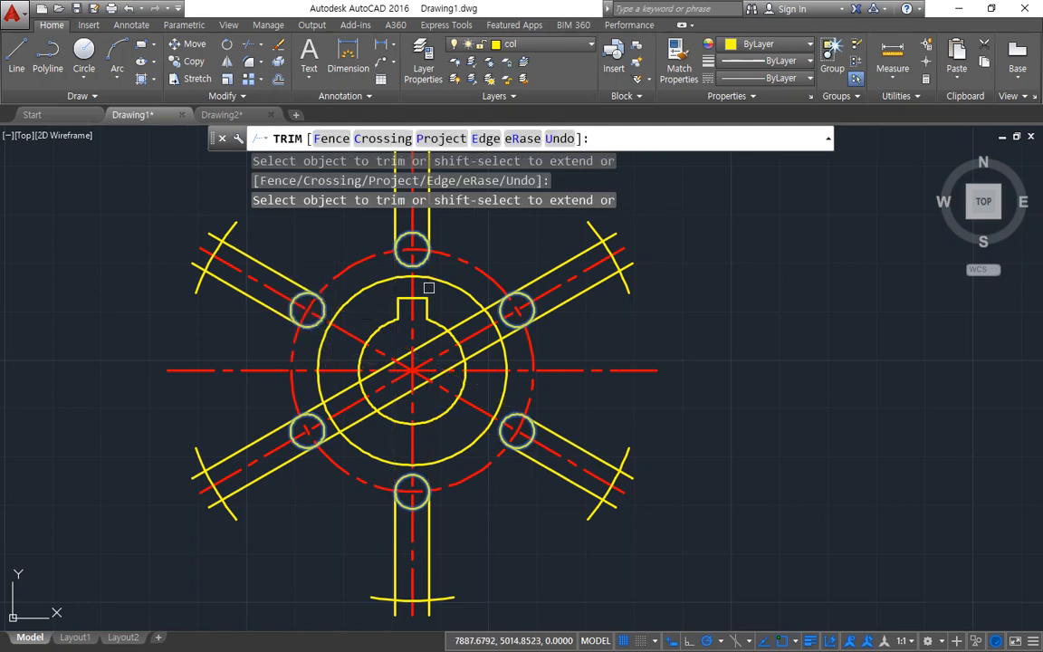
click(465, 317)
click(481, 350)
key(Return)
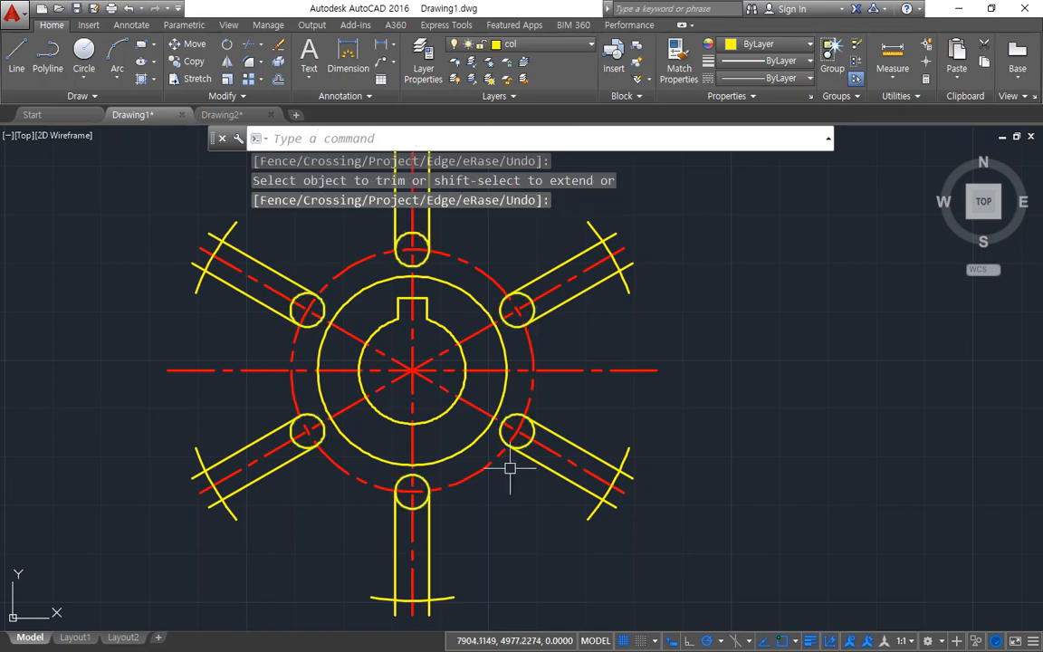
Step: With all objects as cutting edges, trim one half of each spoke's end arc and one outward half of each small circle
middle_drag(482, 309, 501, 437)
scroll(441, 242, up, 4)
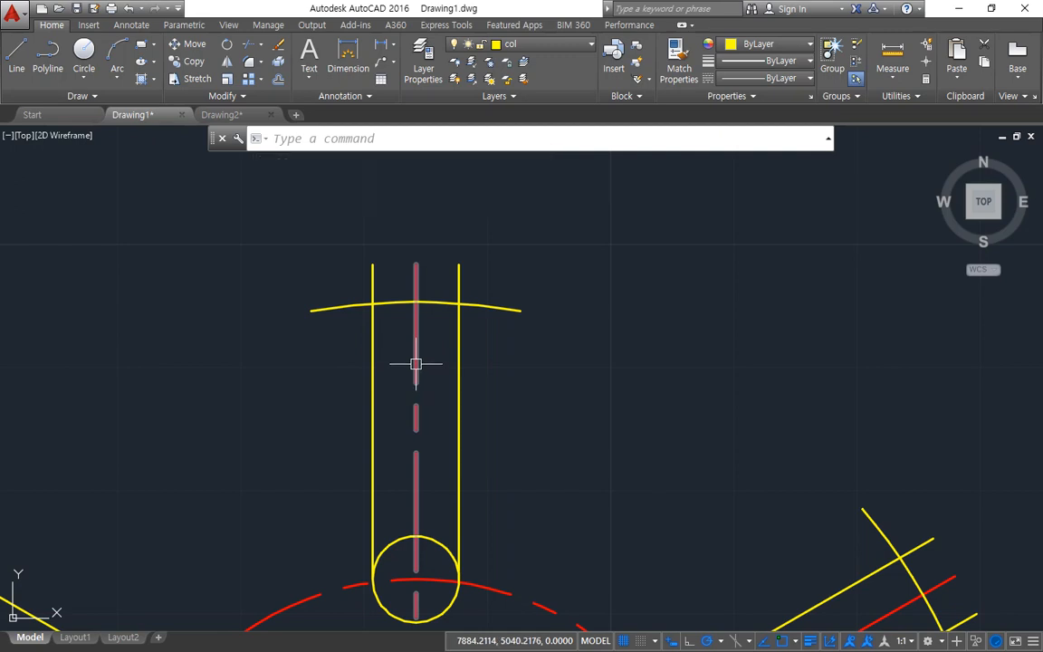
text(tr)
key(Return)
key(Return)
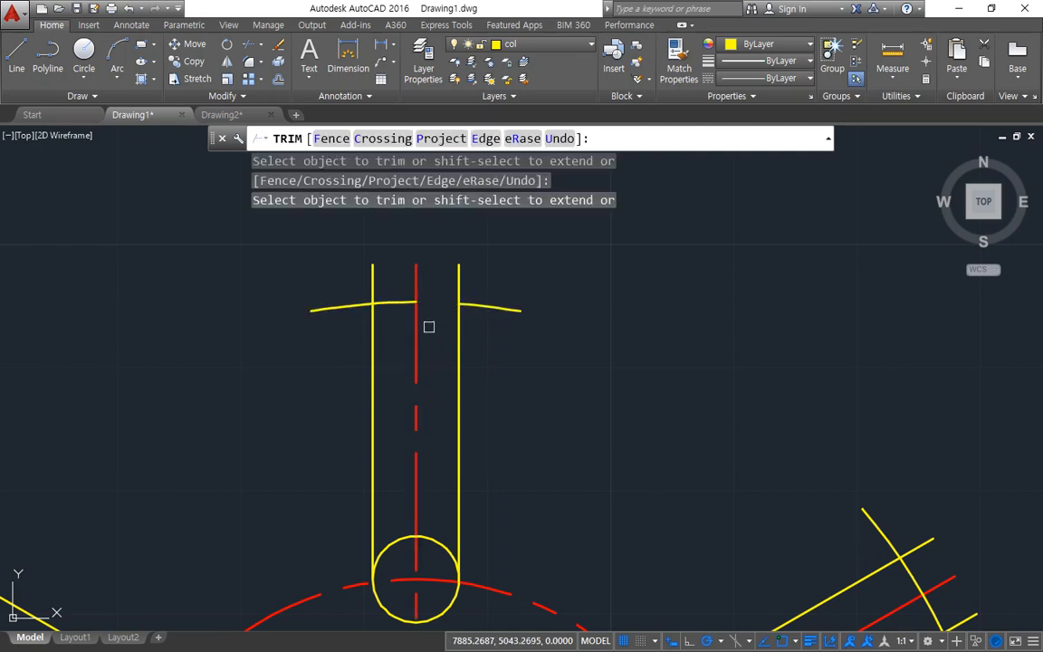
scroll(435, 344, down, 2)
middle_drag(516, 490, 526, 350)
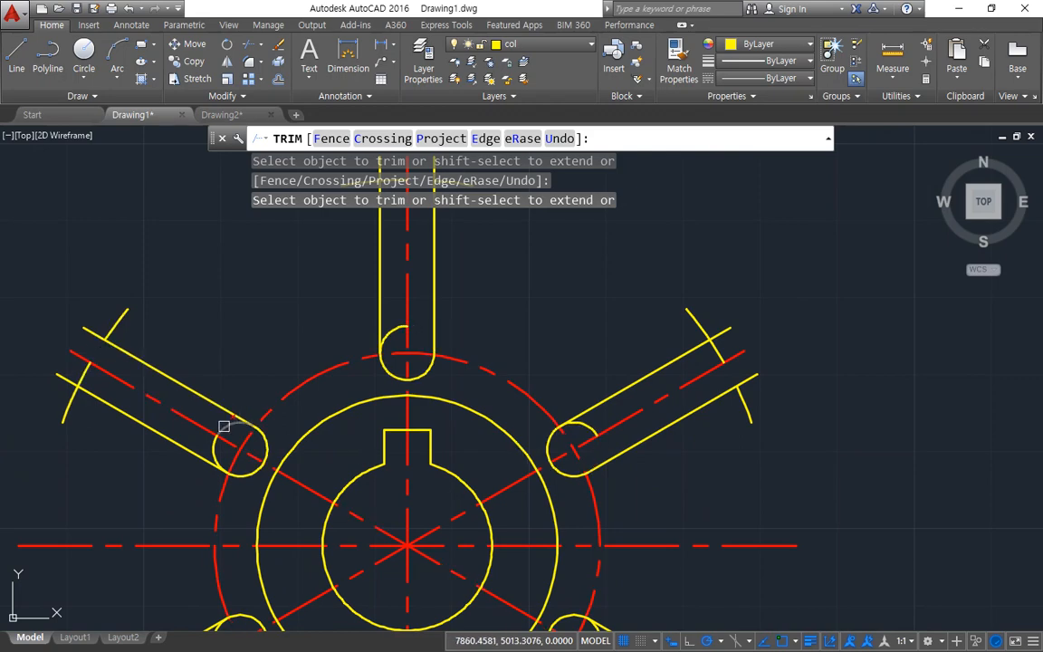
middle_drag(203, 611, 208, 369)
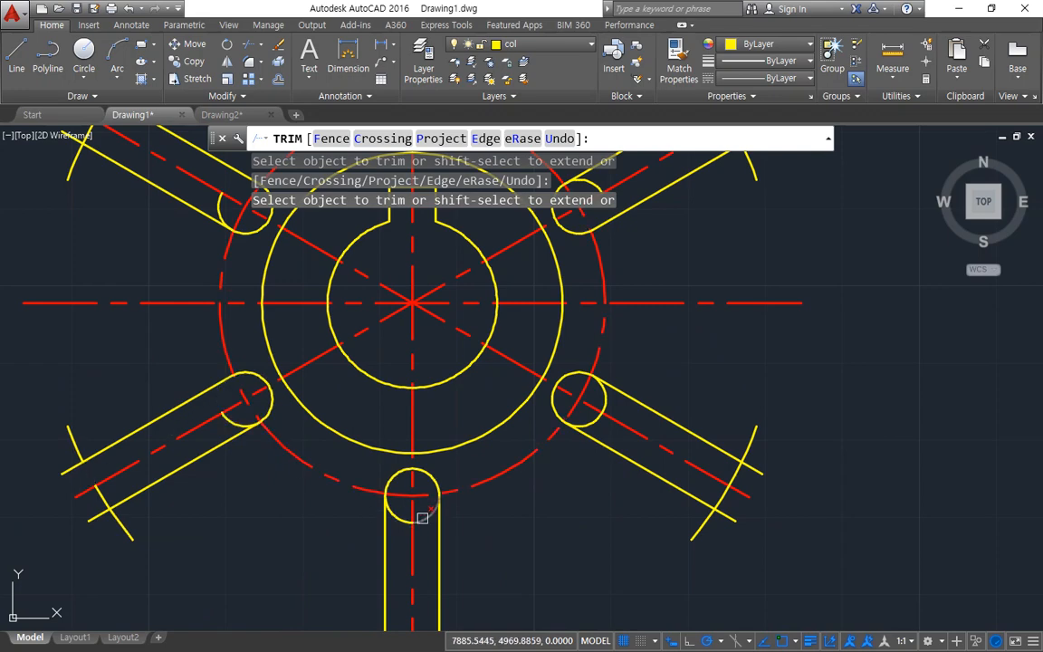
middle_drag(402, 543, 354, 404)
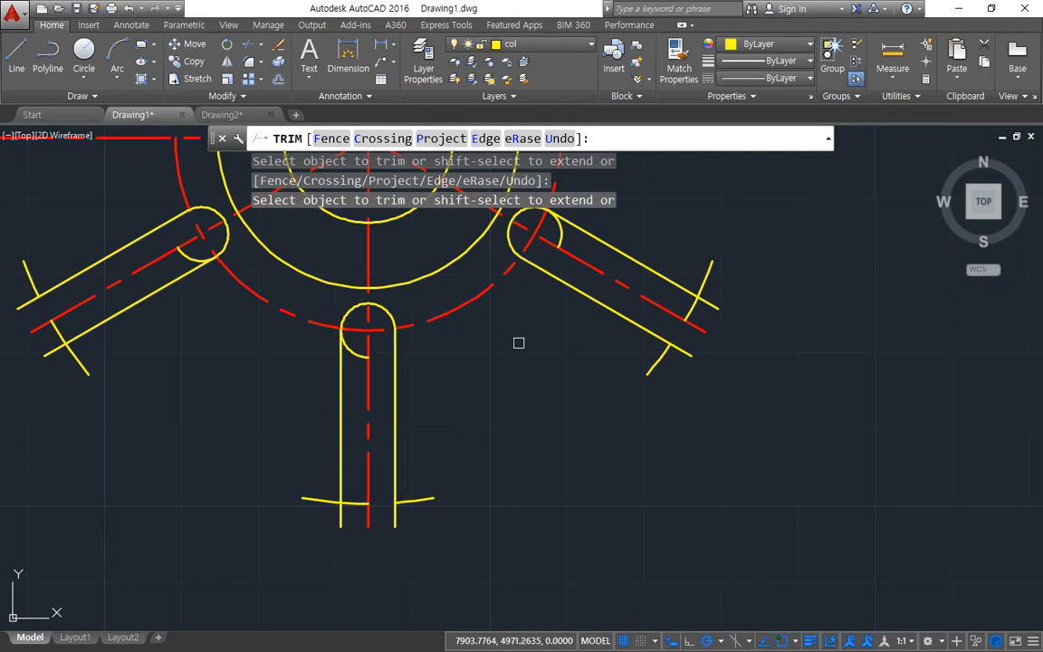
scroll(506, 525, down, 3)
scroll(666, 317, up, 2)
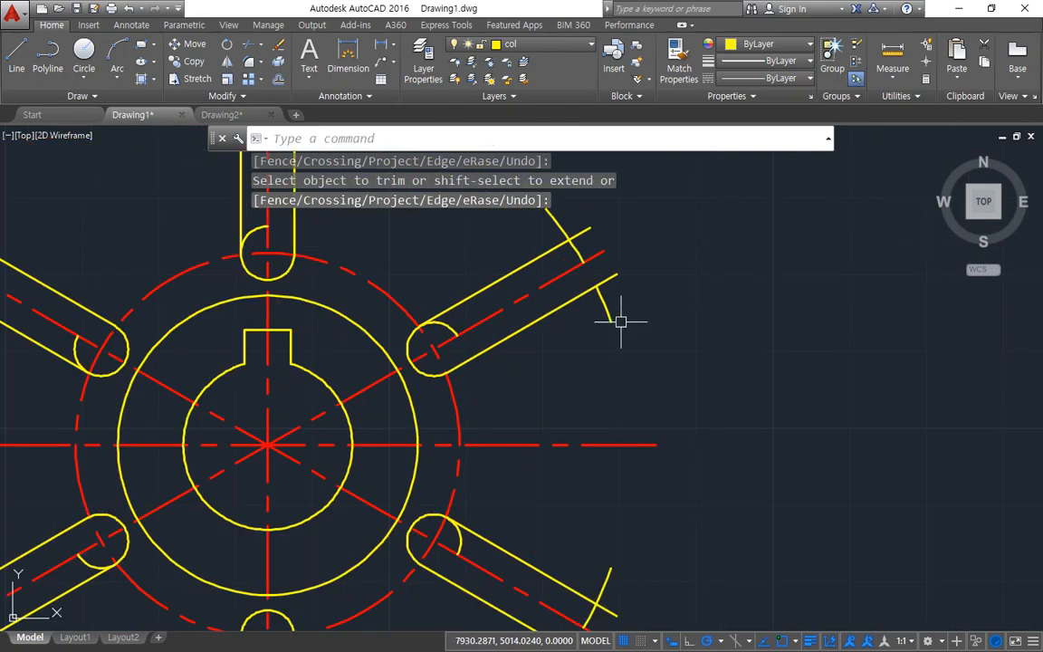
Step: Start a multiple Fillet with radius 0 and join the upper-right spoke's lower line to its outer arc in a sharp corner
text(f)
key(Return)
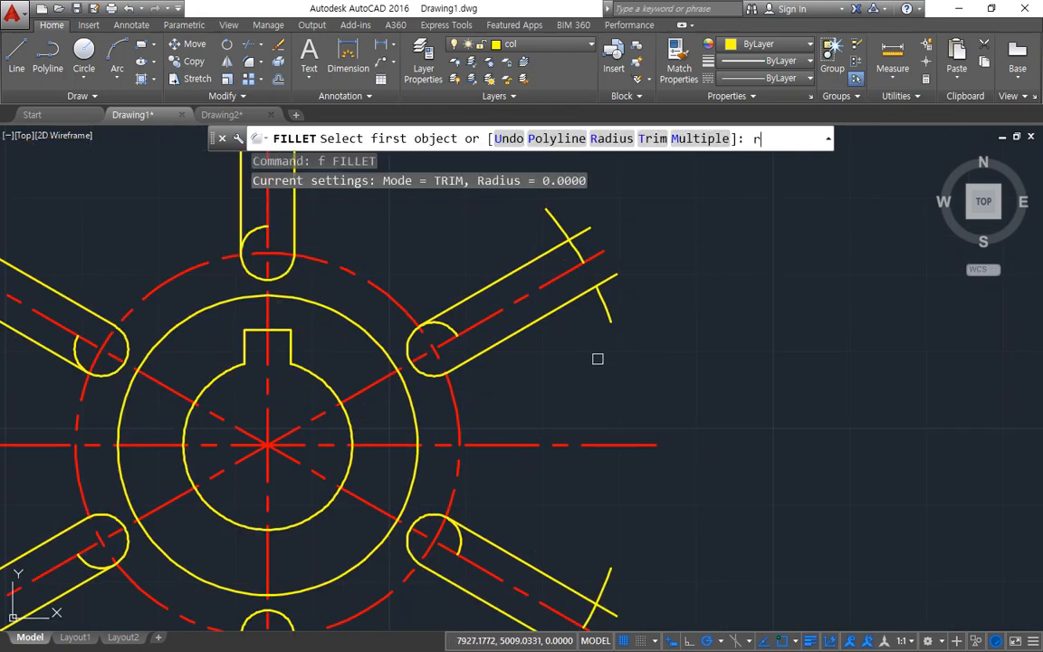
text(r)
key(Return)
text(0)
key(Return)
text(m)
key(Return)
scroll(592, 299, up, 4)
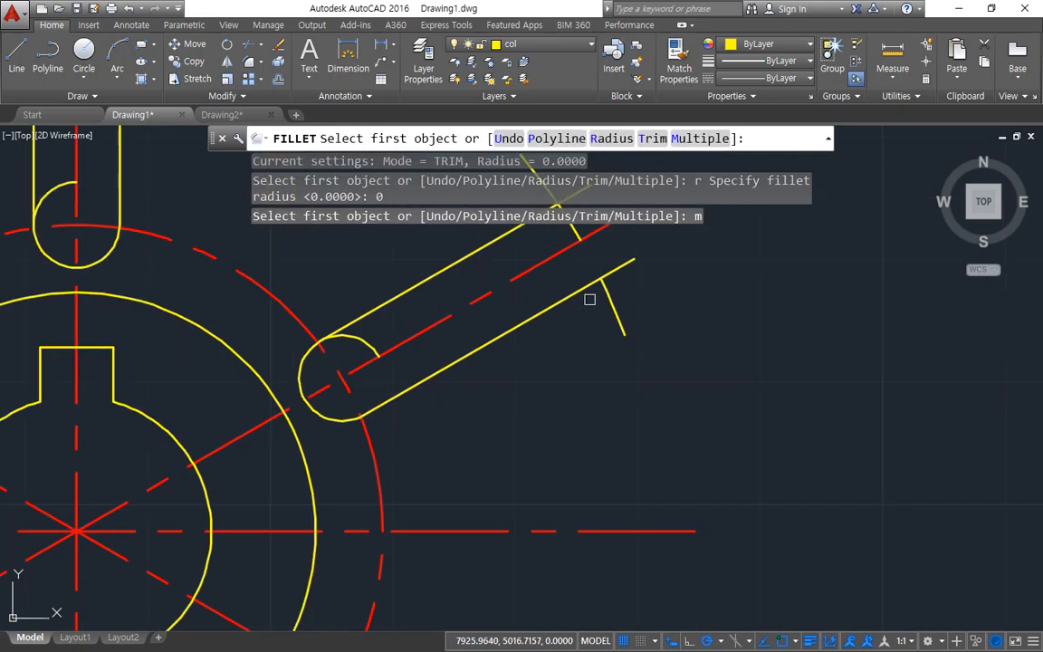
click(696, 404)
click(672, 393)
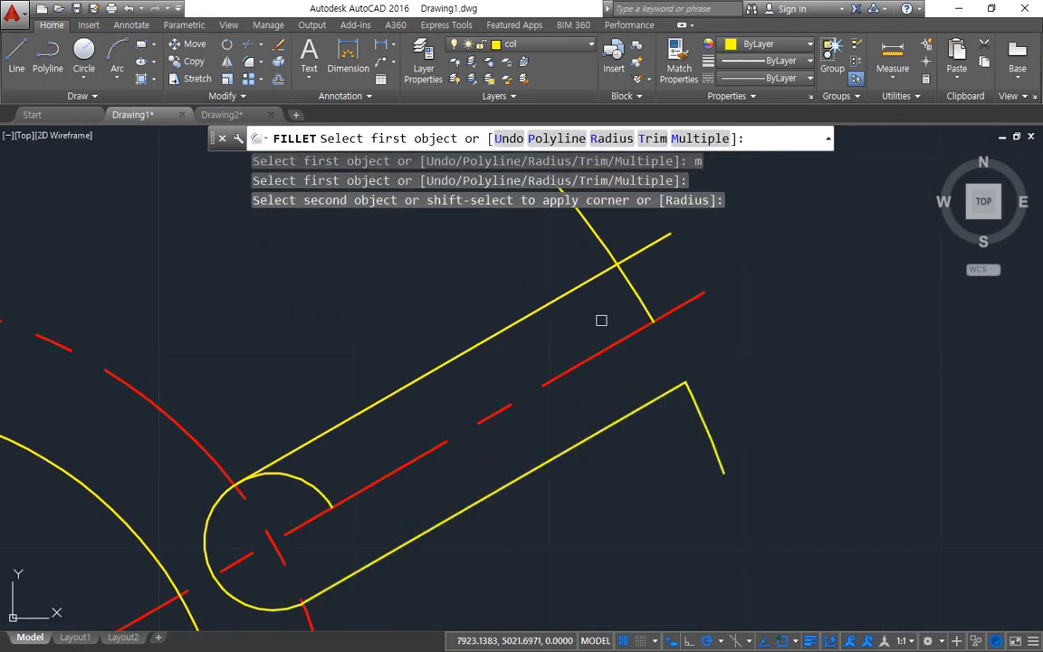
Step: Fillet the upper-right spoke's round inner end to both of its lines, and its upper line to the outer arc
click(370, 561)
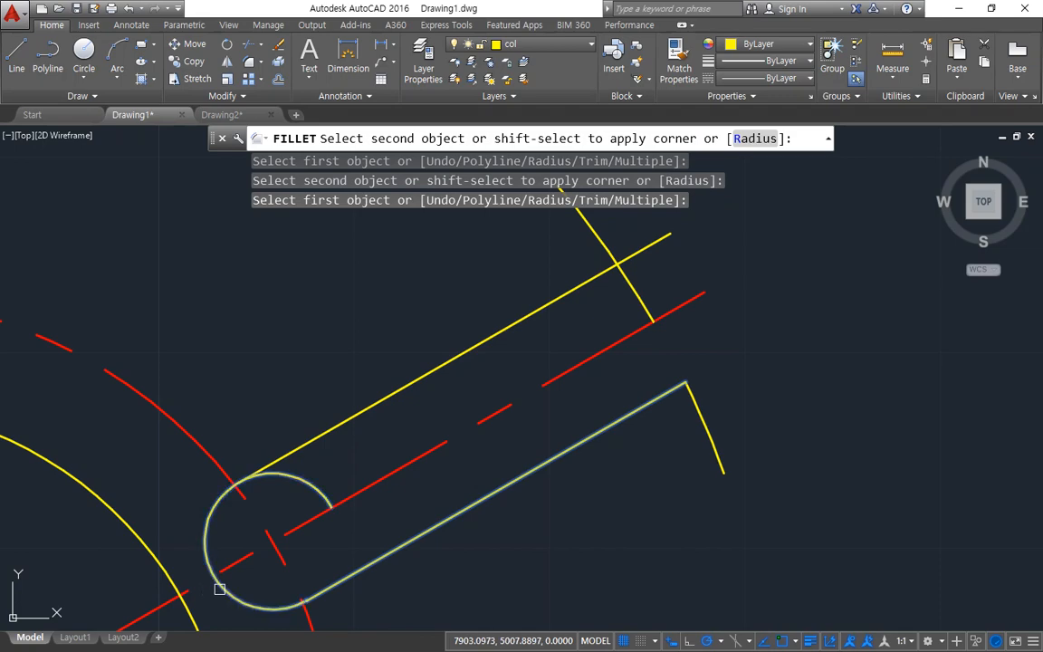
click(207, 521)
click(206, 520)
click(280, 453)
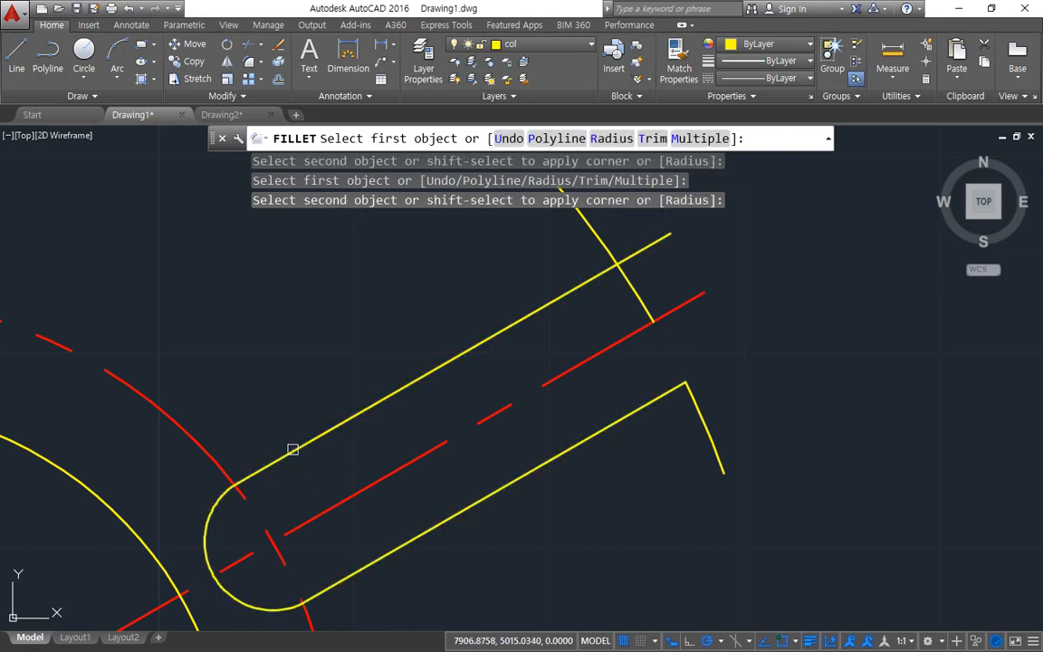
click(542, 307)
click(594, 237)
Step: Fillet the top spoke's two lines to its outer arc pieces and to its round inner end, still at radius 0
scroll(580, 298, down, 4)
scroll(566, 391, up, 5)
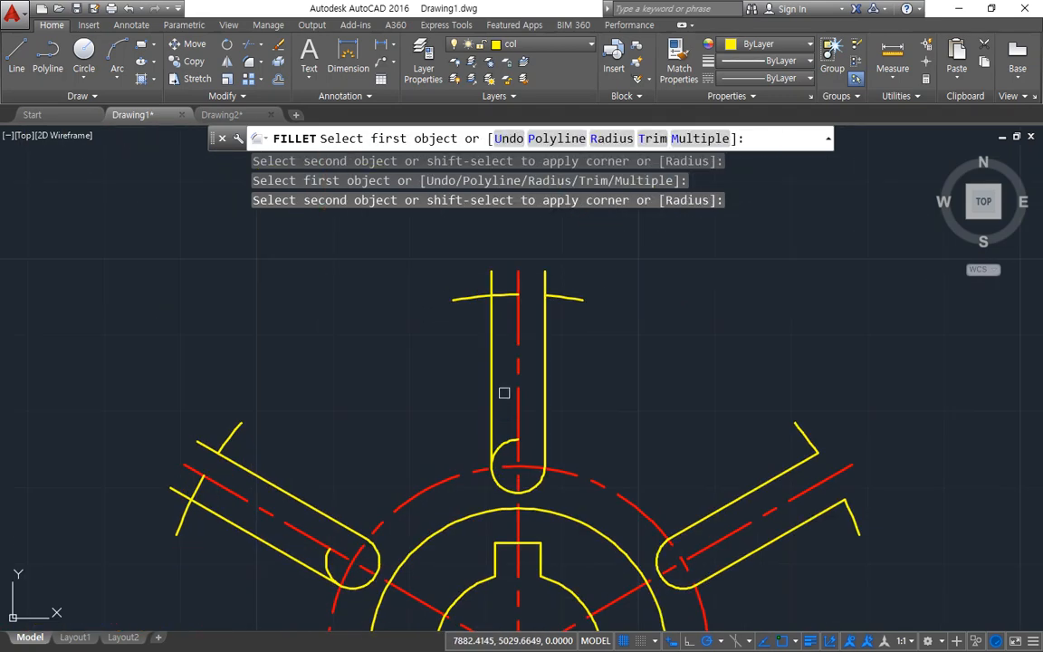
click(543, 298)
click(517, 466)
click(517, 489)
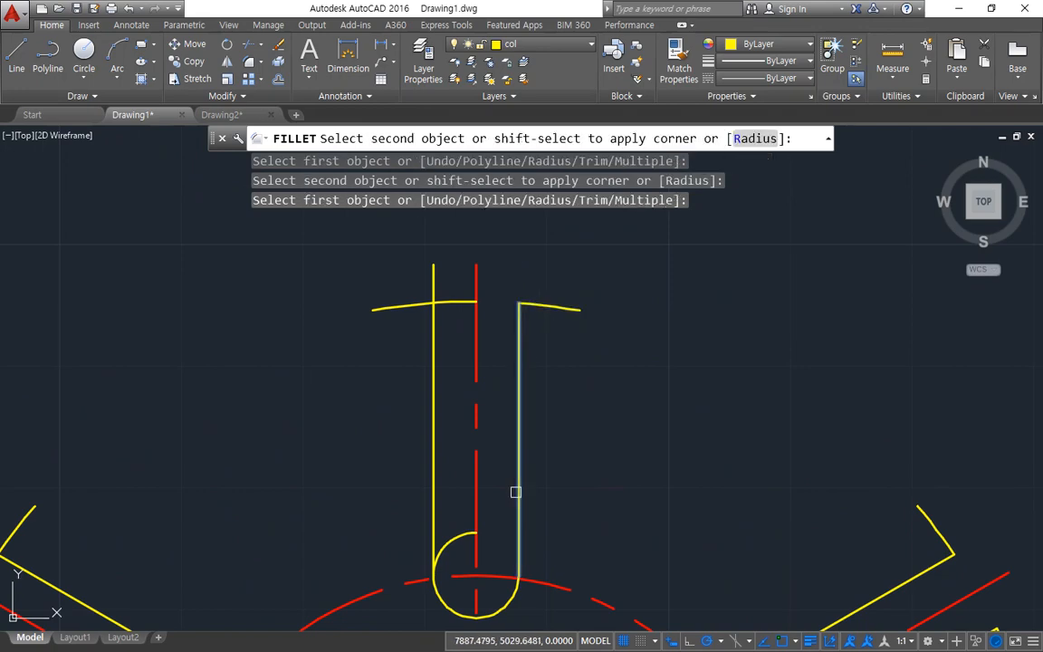
click(507, 597)
click(433, 552)
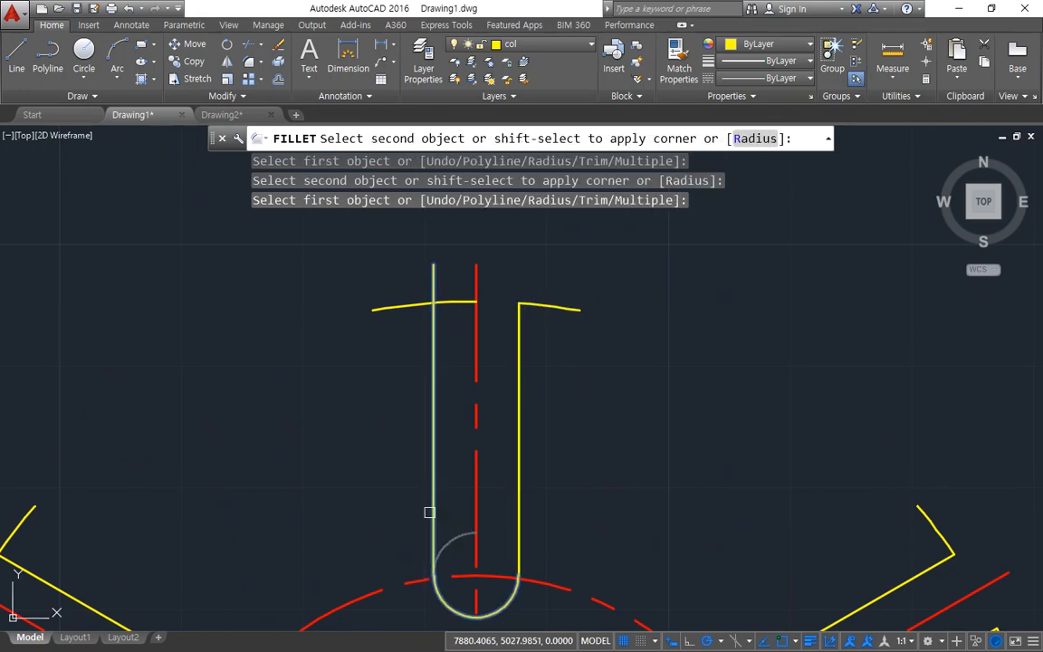
click(433, 507)
click(434, 333)
click(400, 305)
Step: Fillet the upper-left spoke's lines to its outer arc pieces and its lower line to the round inner end
scroll(318, 393, down, 4)
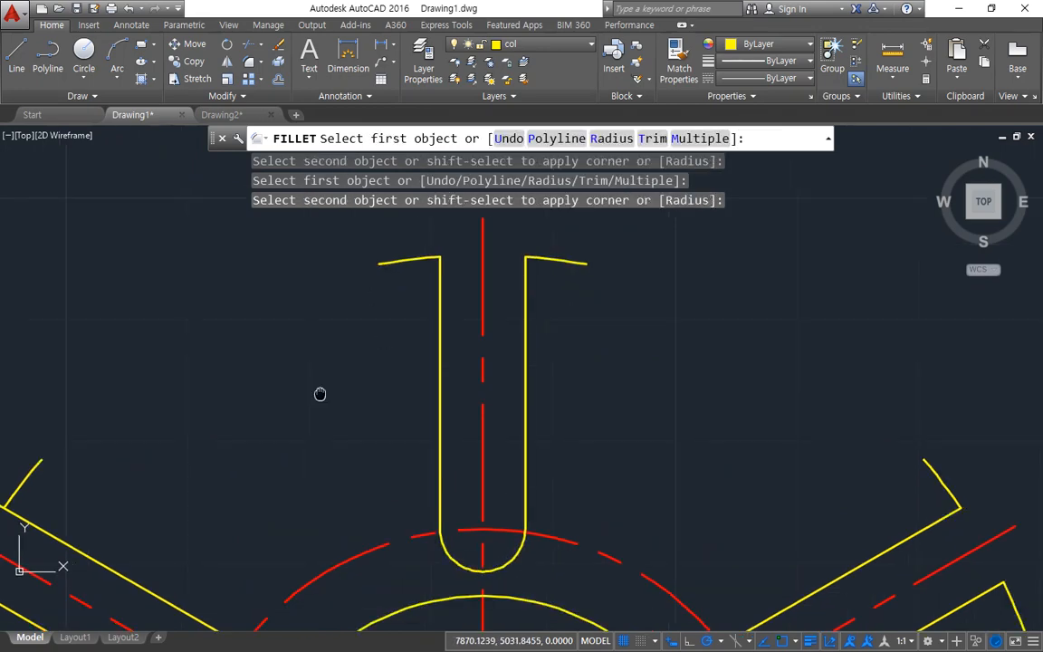
click(187, 228)
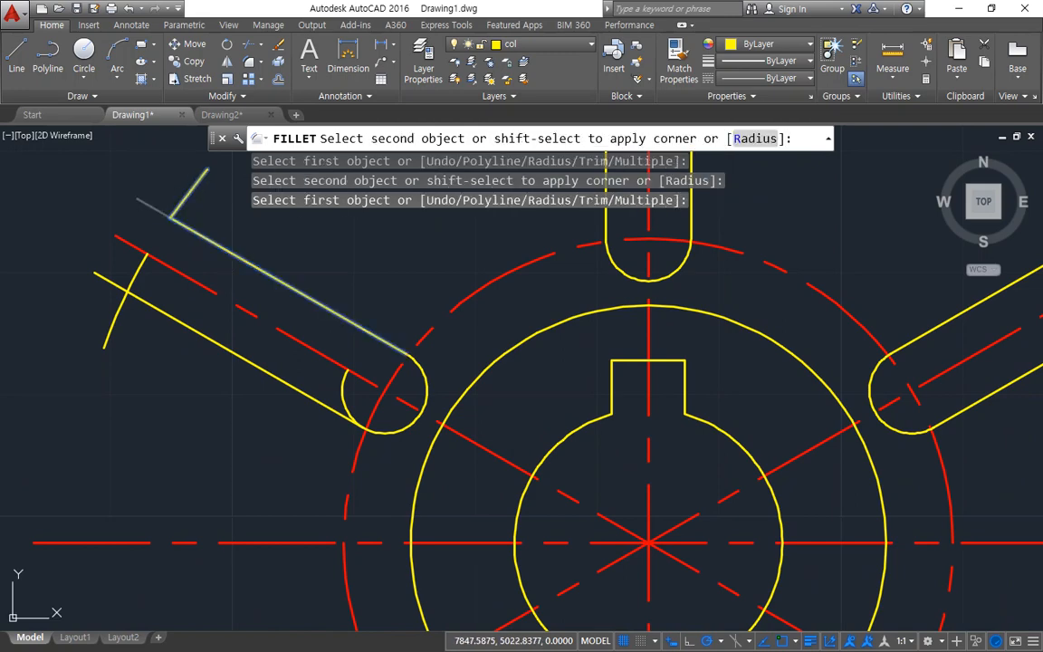
click(186, 198)
click(395, 436)
click(325, 406)
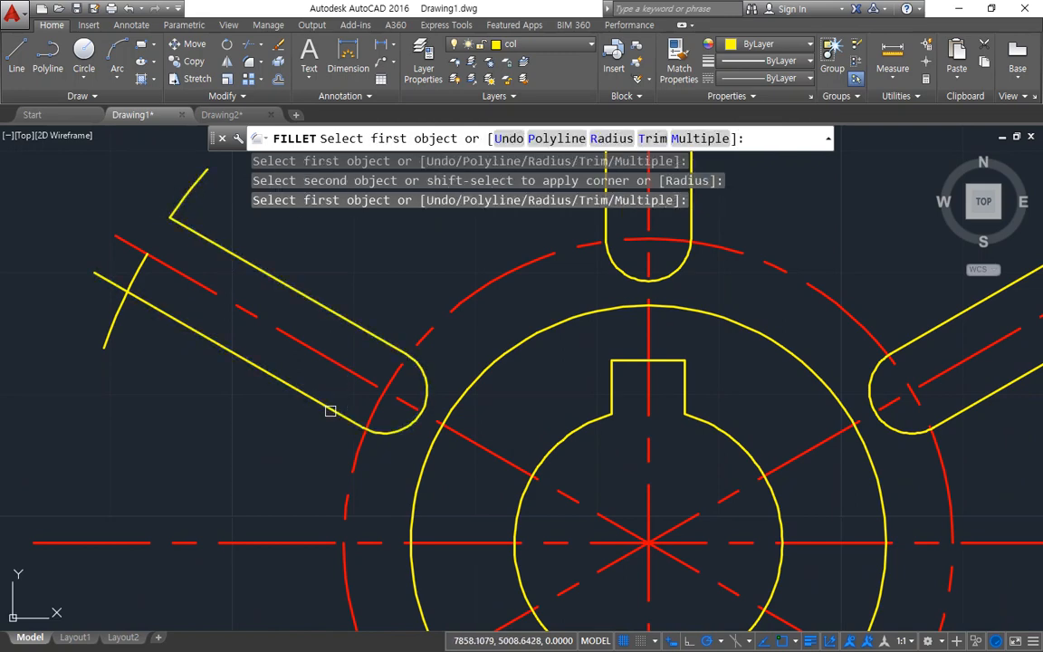
click(182, 322)
click(113, 324)
Step: Try to fillet the lower-left spoke's two lines to its outer arc pieces, and undo both fillets
middle_drag(179, 428, 209, 87)
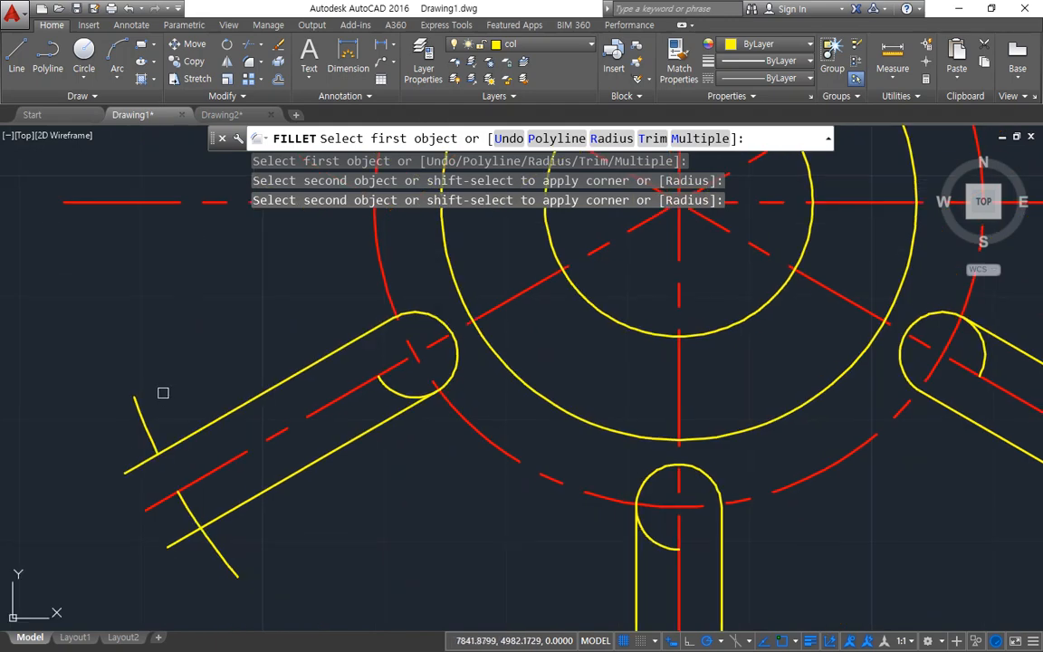
click(150, 421)
click(179, 438)
click(221, 551)
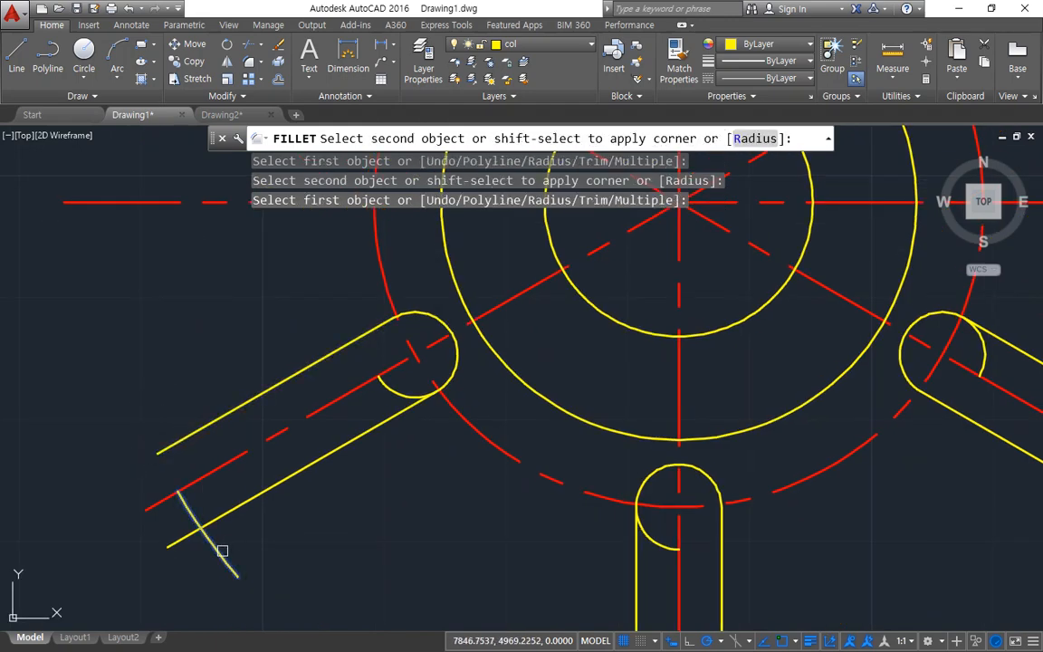
click(237, 505)
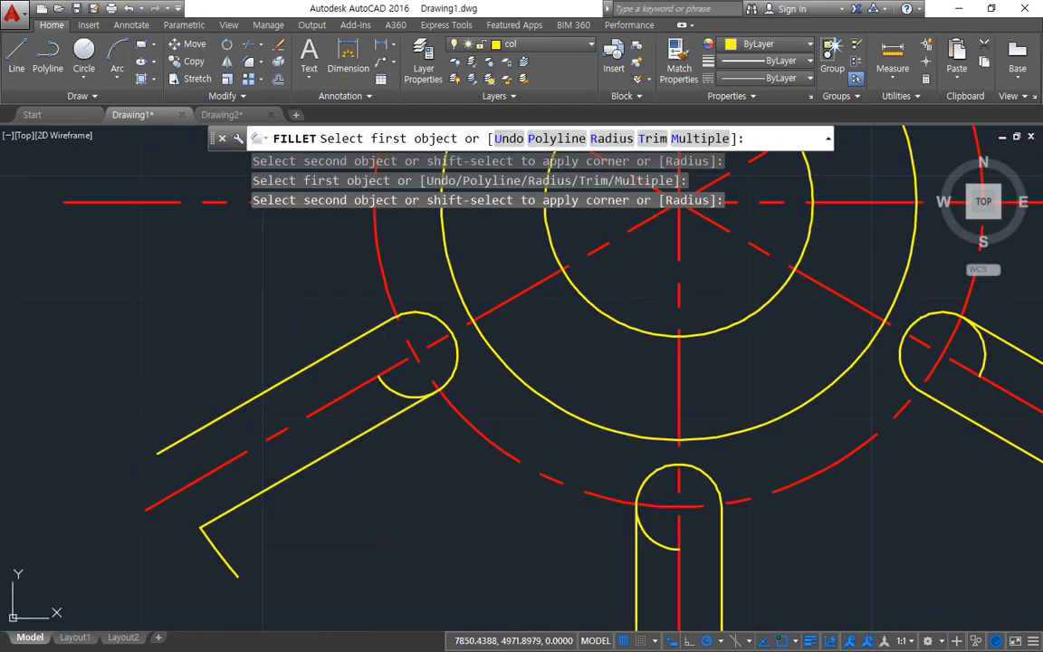
key(ctrl+z)
key(ctrl+z)
Step: Fillet both lower-left spoke lines to its outer arc pieces, and the lower line to the round inner end
scroll(164, 314, down, 4)
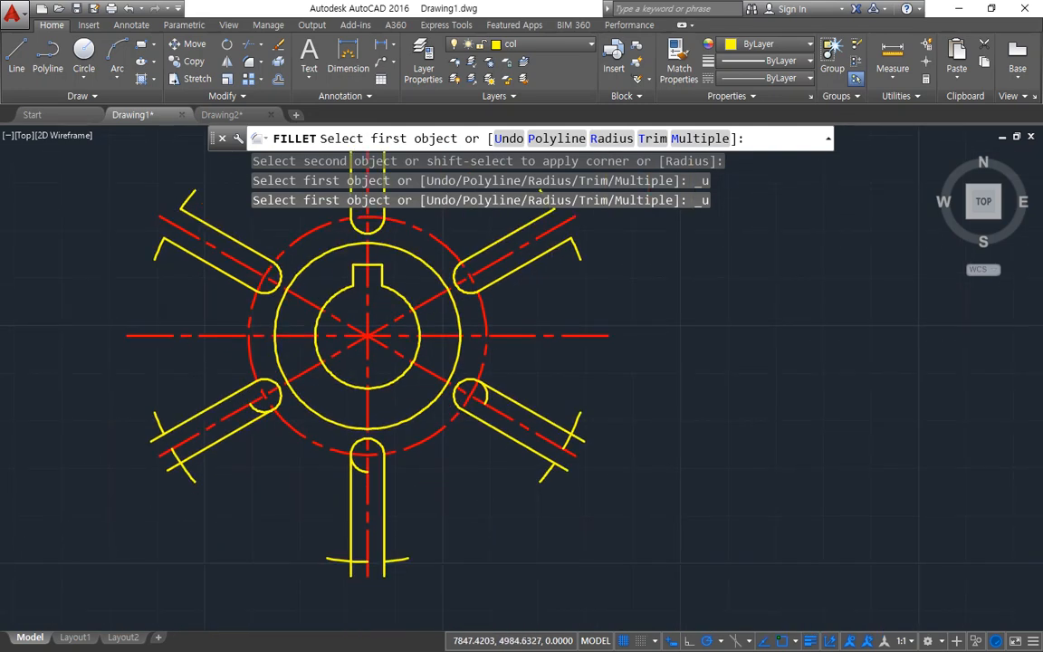
scroll(131, 454, up, 7)
click(143, 458)
click(120, 454)
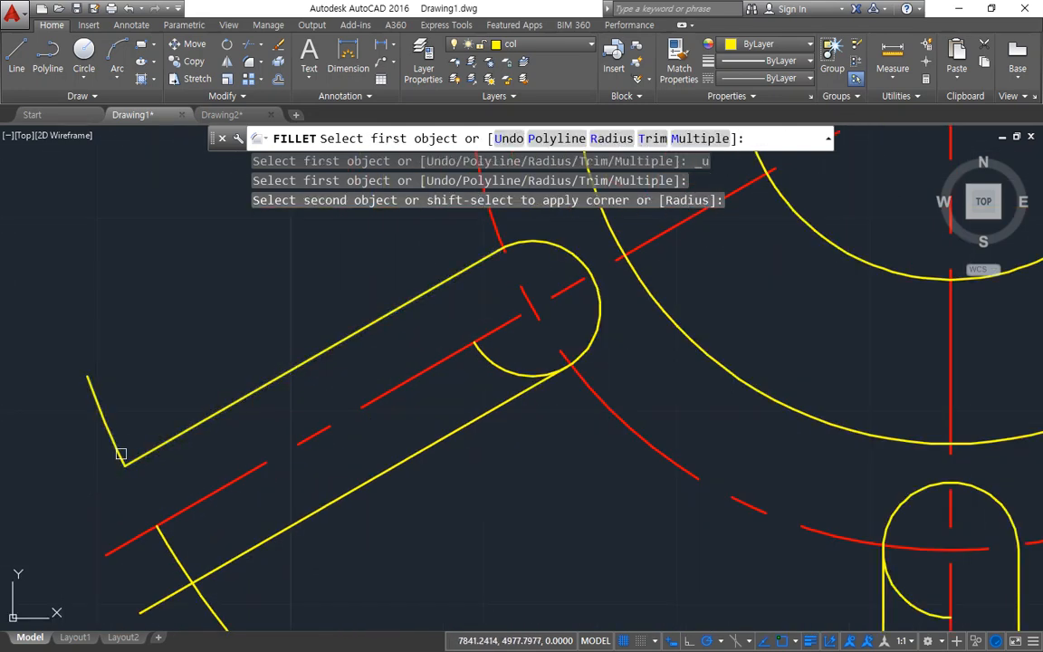
click(206, 592)
click(261, 544)
click(538, 384)
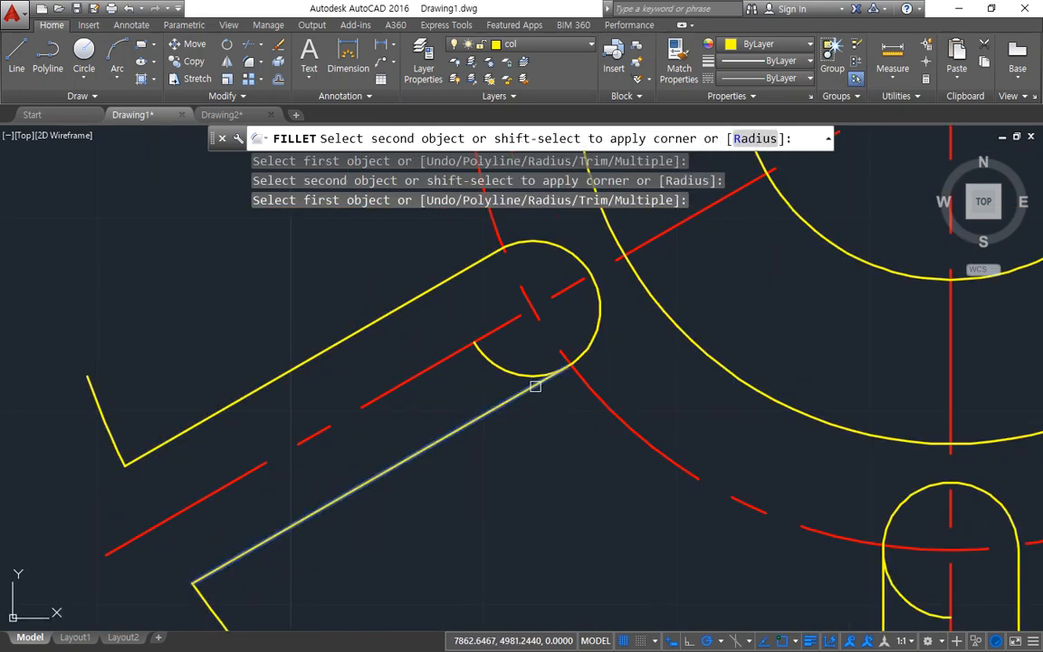
click(583, 342)
Step: Fillet both bottom spoke lines to its outer arc pieces, and its left line to the round inner end
middle_drag(668, 496, 239, 184)
scroll(338, 527, up, 2)
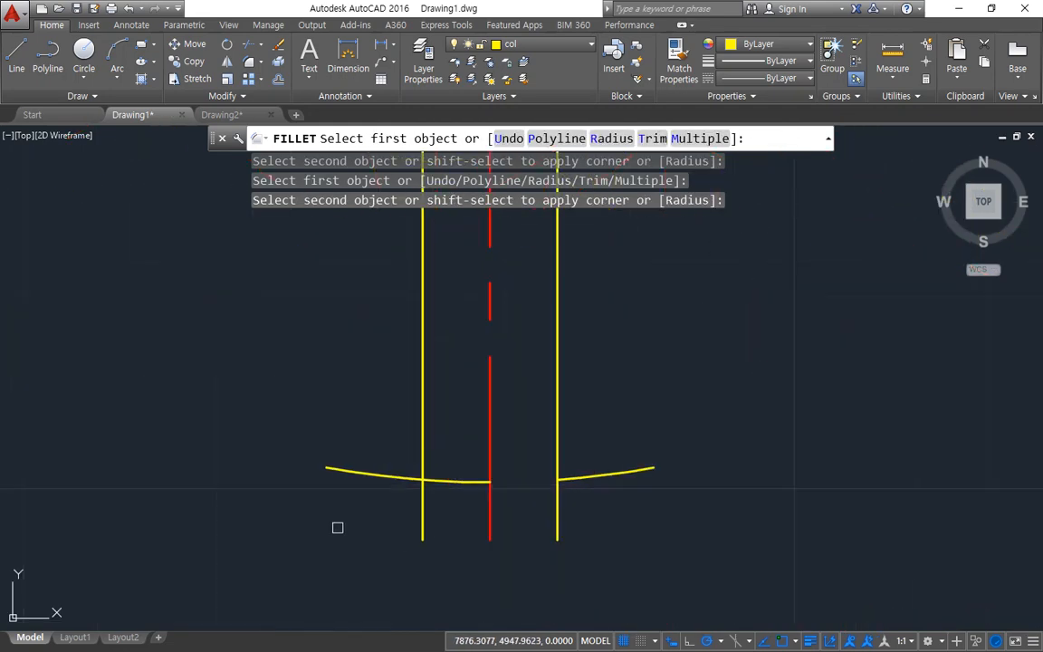
click(397, 481)
click(421, 465)
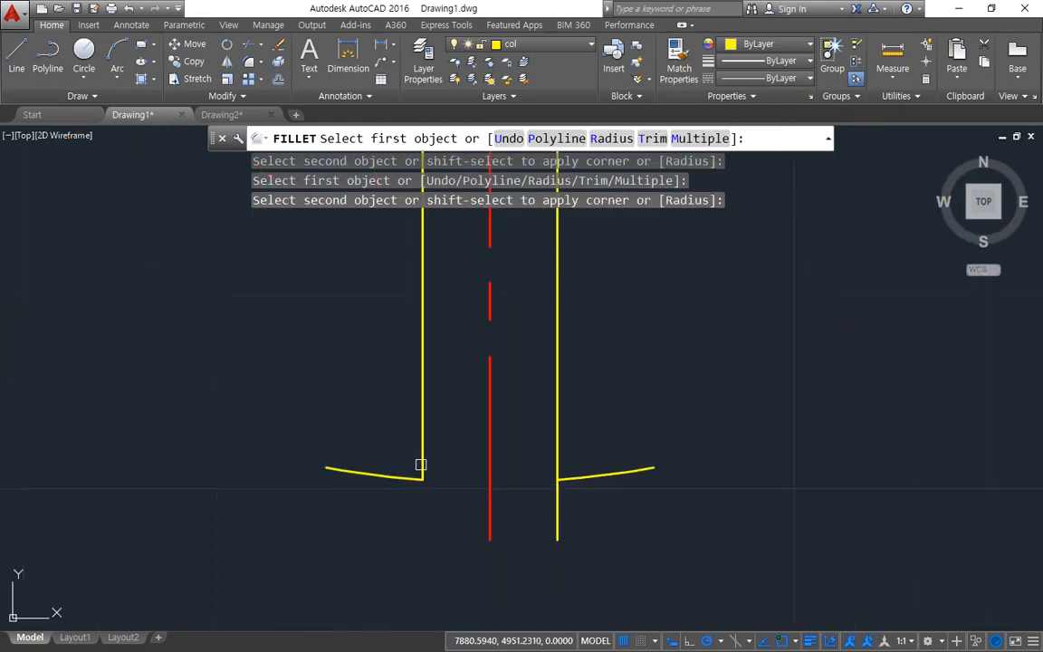
click(555, 459)
click(571, 473)
scroll(496, 314, down, 2)
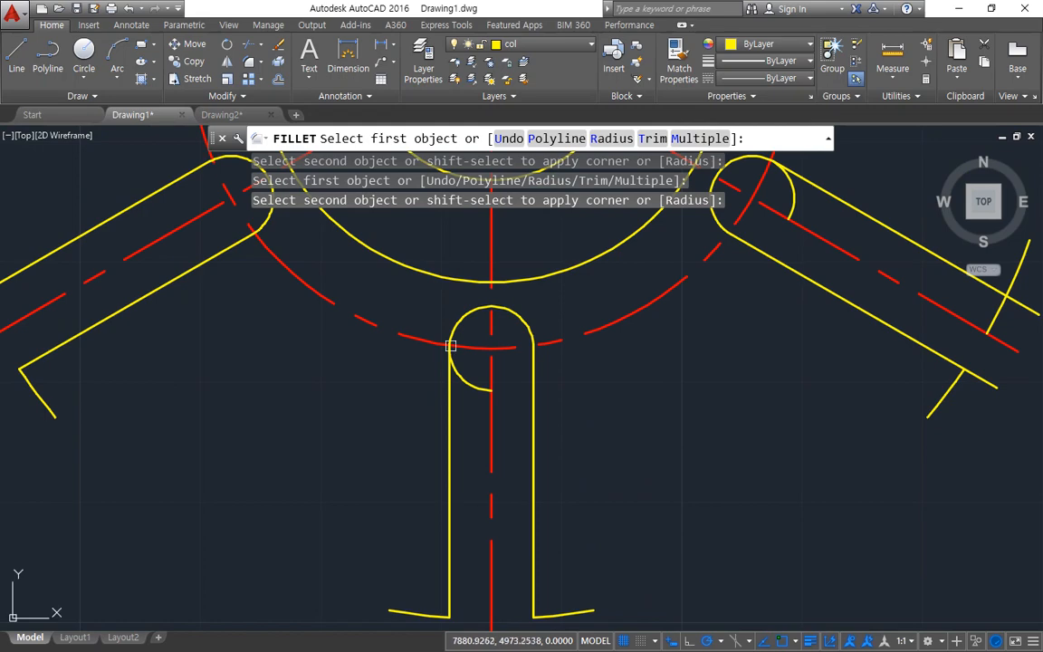
click(445, 378)
click(459, 323)
middle_drag(796, 400, 434, 572)
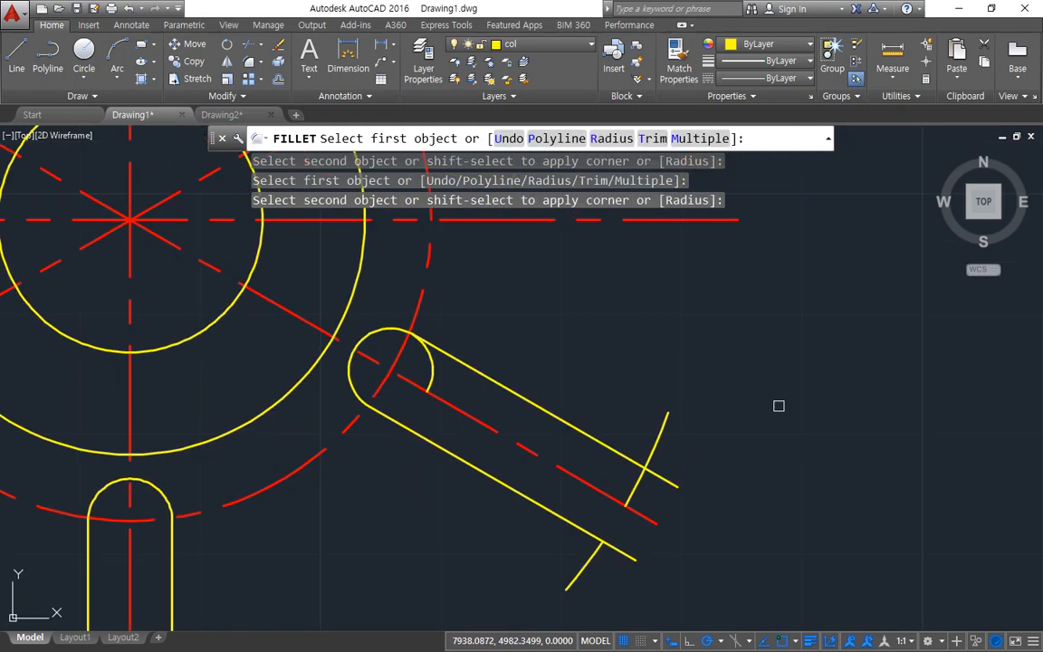
Step: Fillet both lower-right spoke lines to its outer arc pieces, and its upper line to the round inner end
click(600, 548)
click(593, 546)
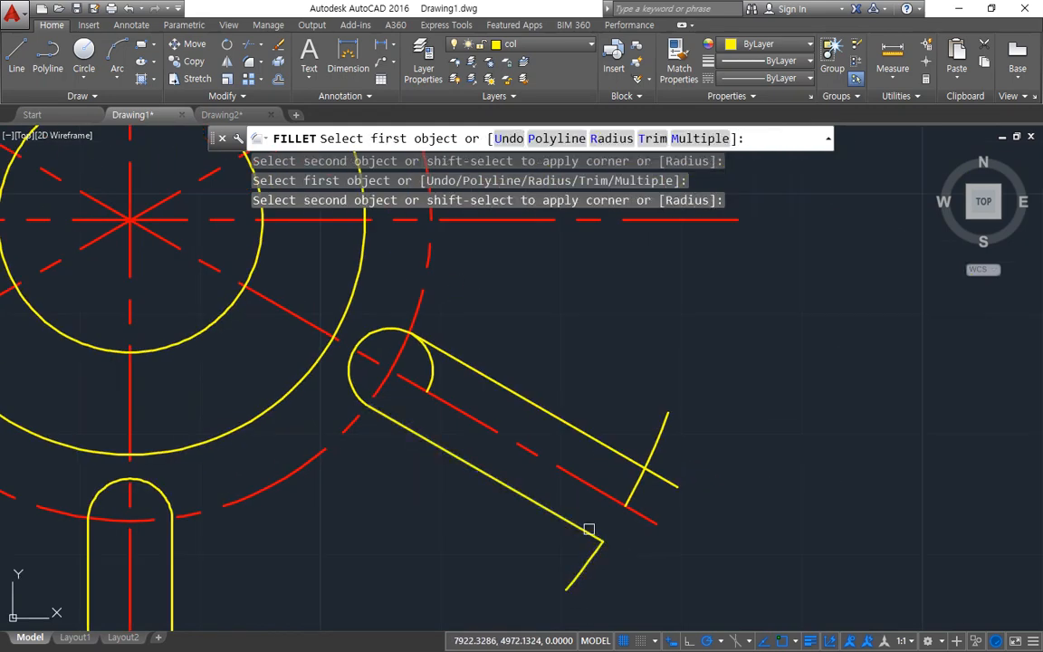
click(640, 460)
click(649, 451)
click(443, 353)
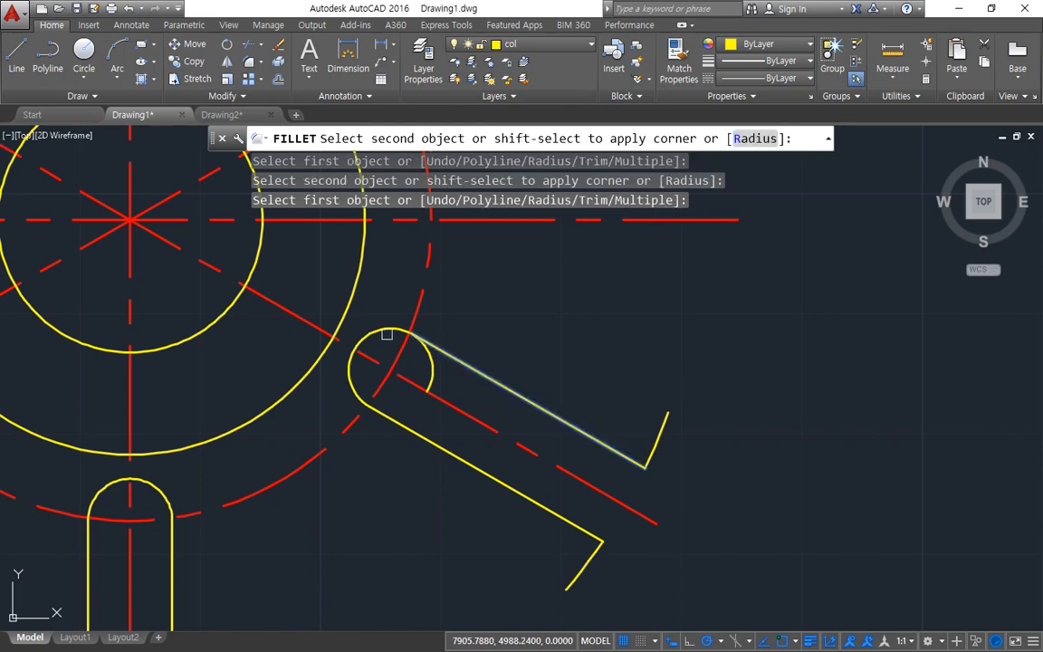
click(384, 335)
scroll(384, 348, down, 5)
middle_drag(377, 372, 449, 468)
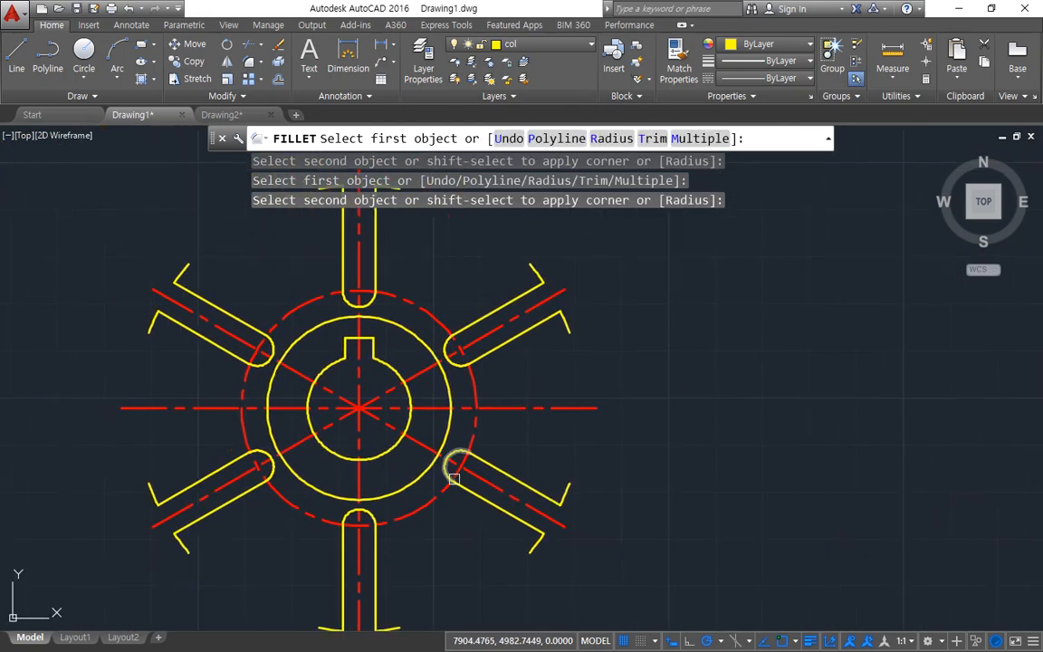
key(Escape)
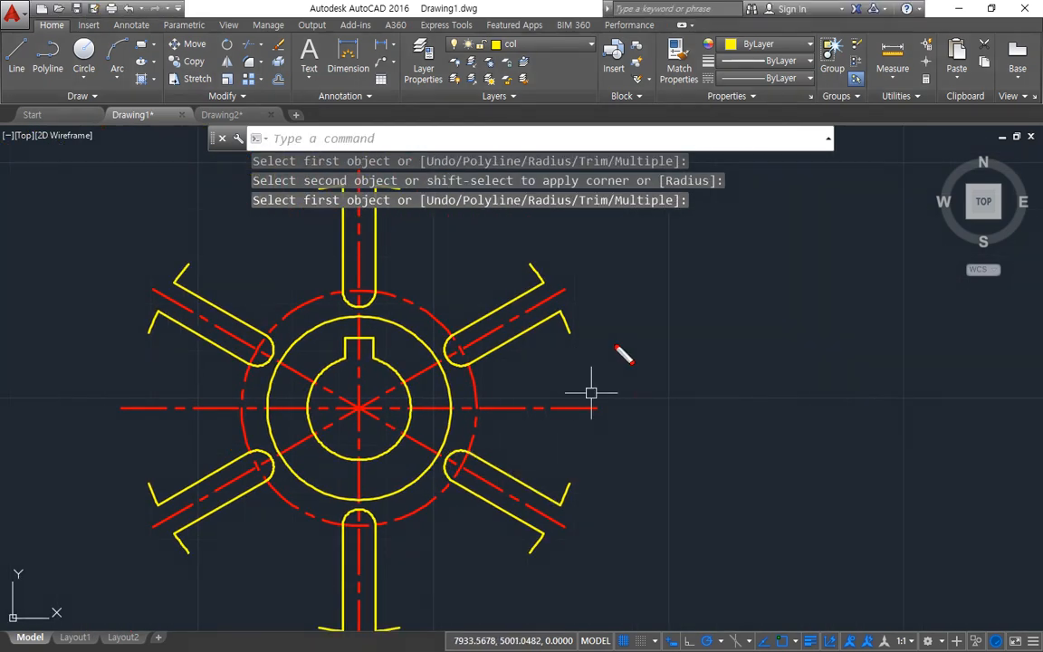
mouse_move(551, 458)
mouse_down()
mouse_move(668, 366)
mouse_move(602, 317)
mouse_up()
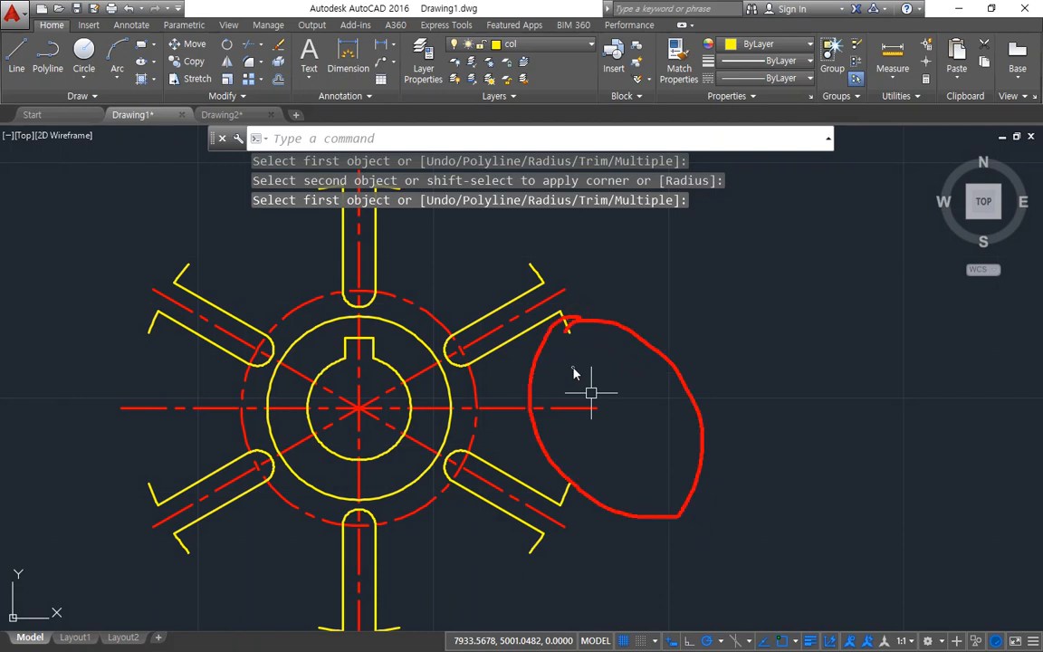
key(Escape)
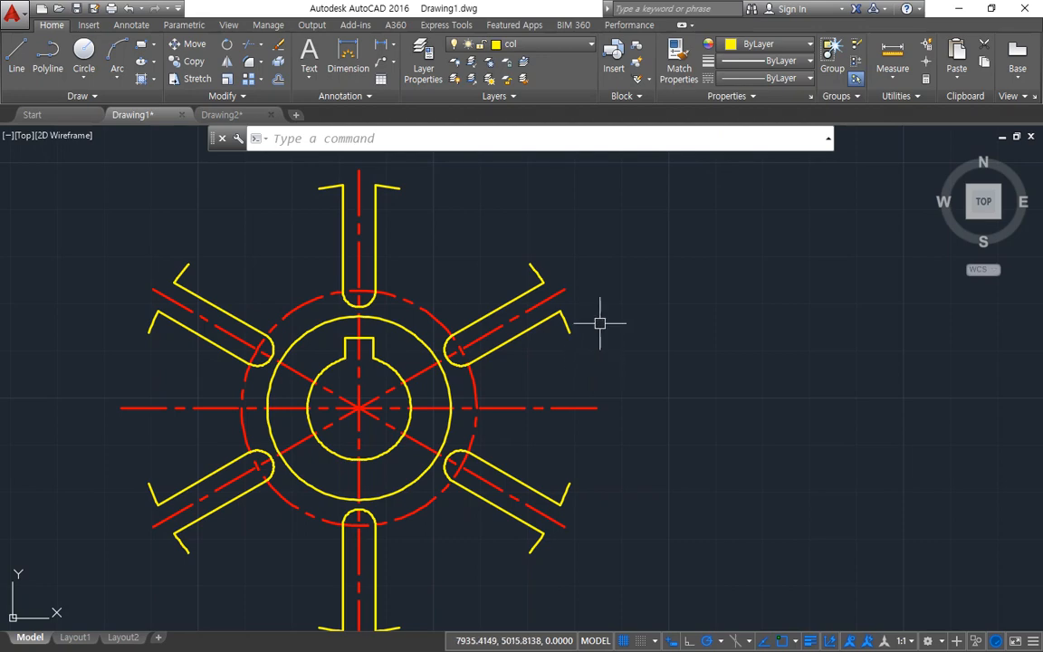
scroll(597, 321, up, 2)
middle_drag(572, 345, 633, 431)
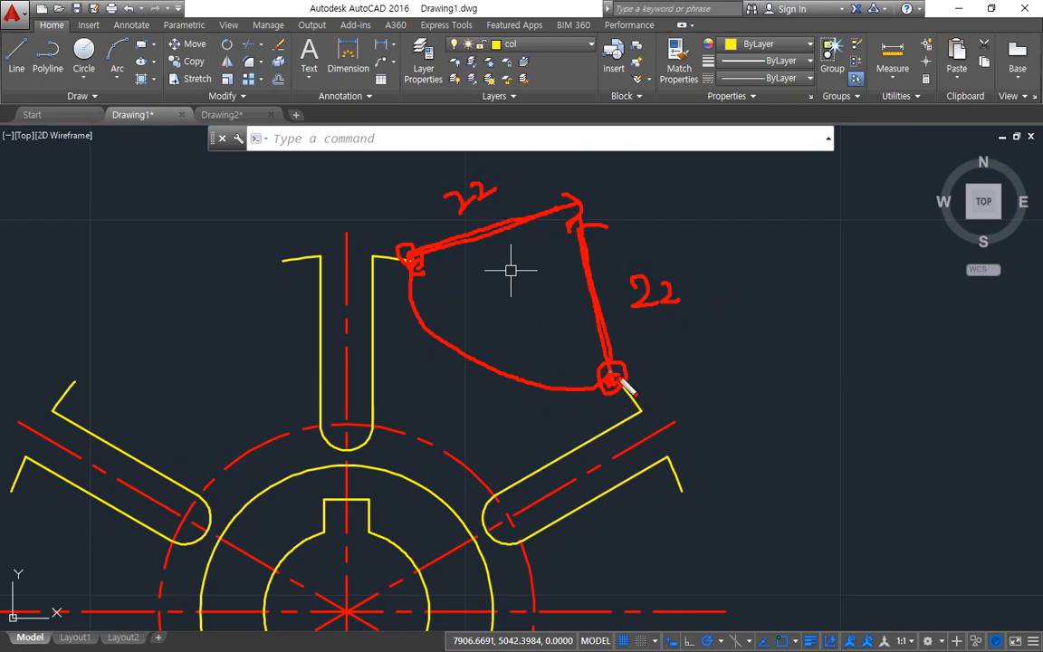
drag(621, 204, 520, 271)
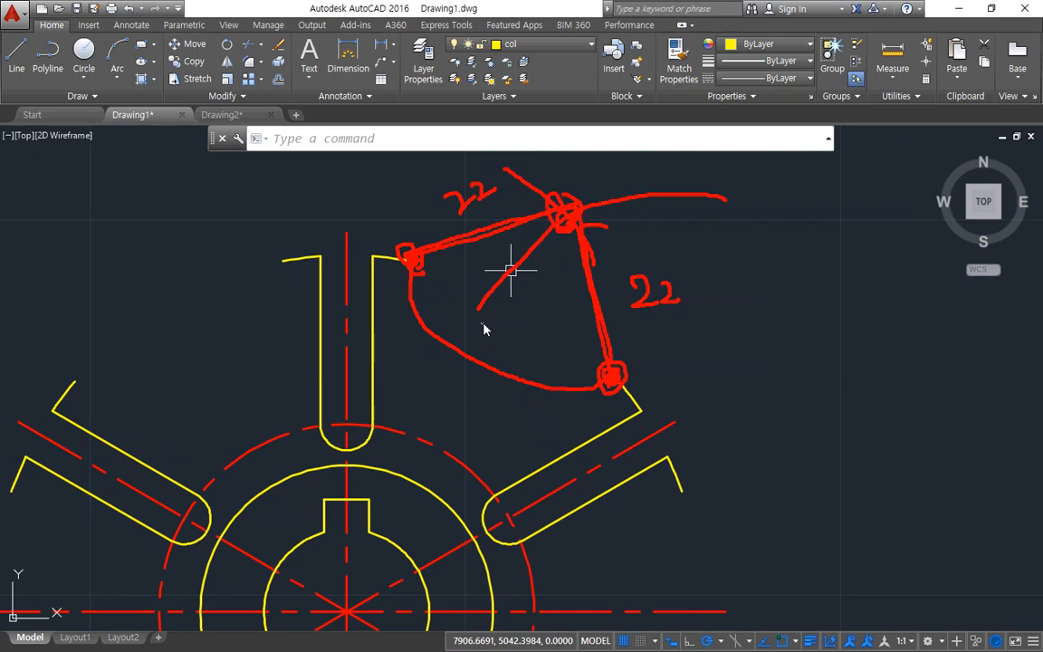
key(Escape)
Step: Draw a circle of radius 22 centred on the free end of the top spoke's right outer arc piece
text(c)
key(Return)
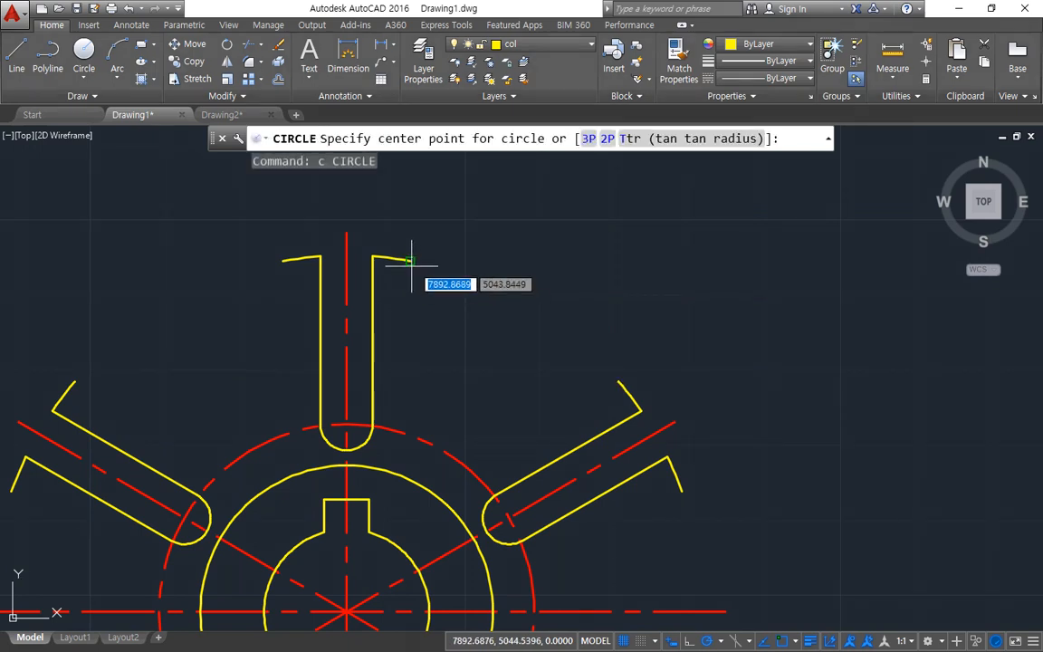
click(413, 262)
text(22)
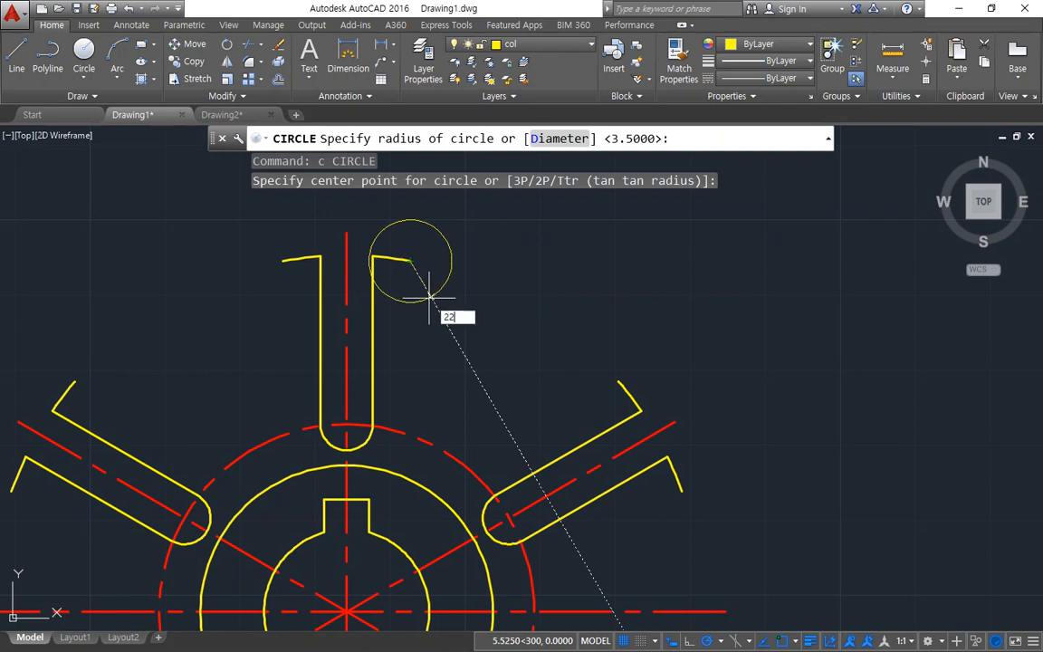
key(Return)
middle_drag(497, 311, 471, 418)
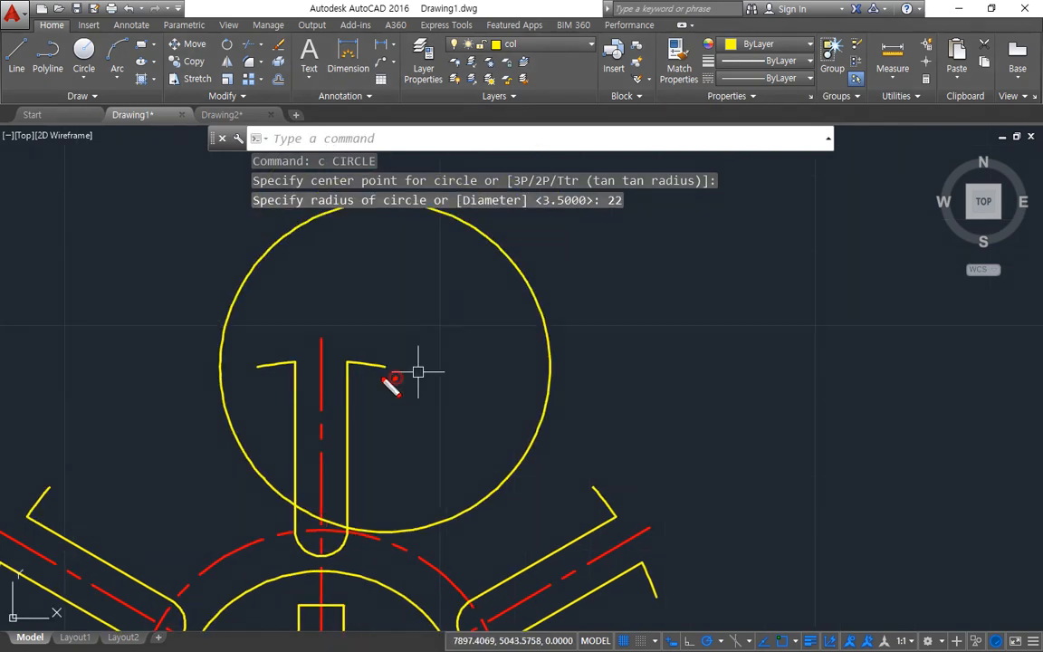
drag(404, 361, 512, 309)
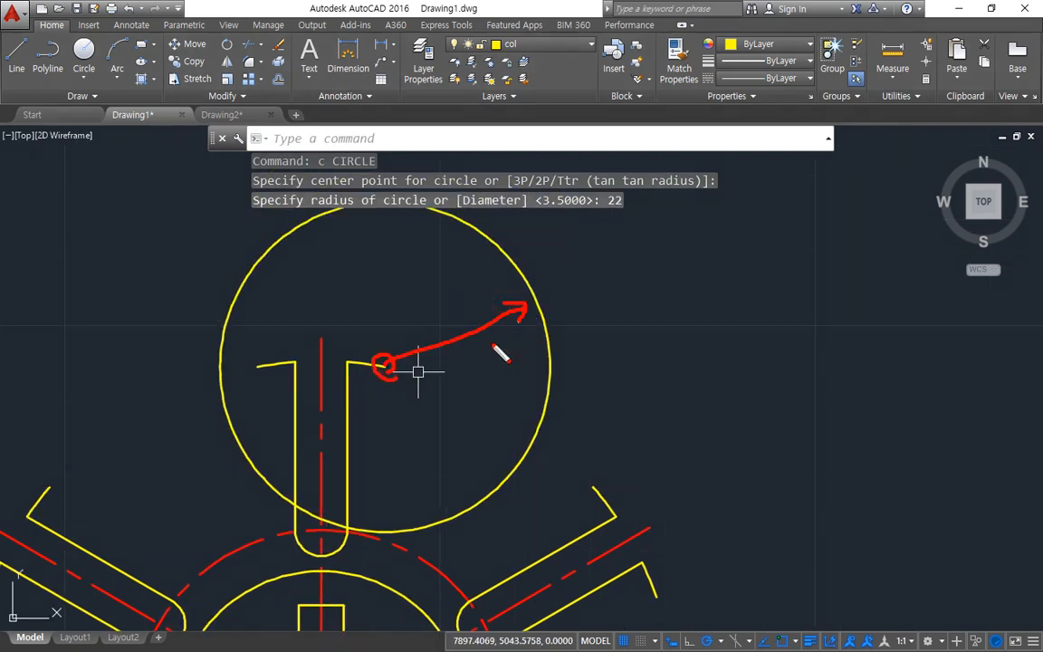
drag(391, 369, 514, 414)
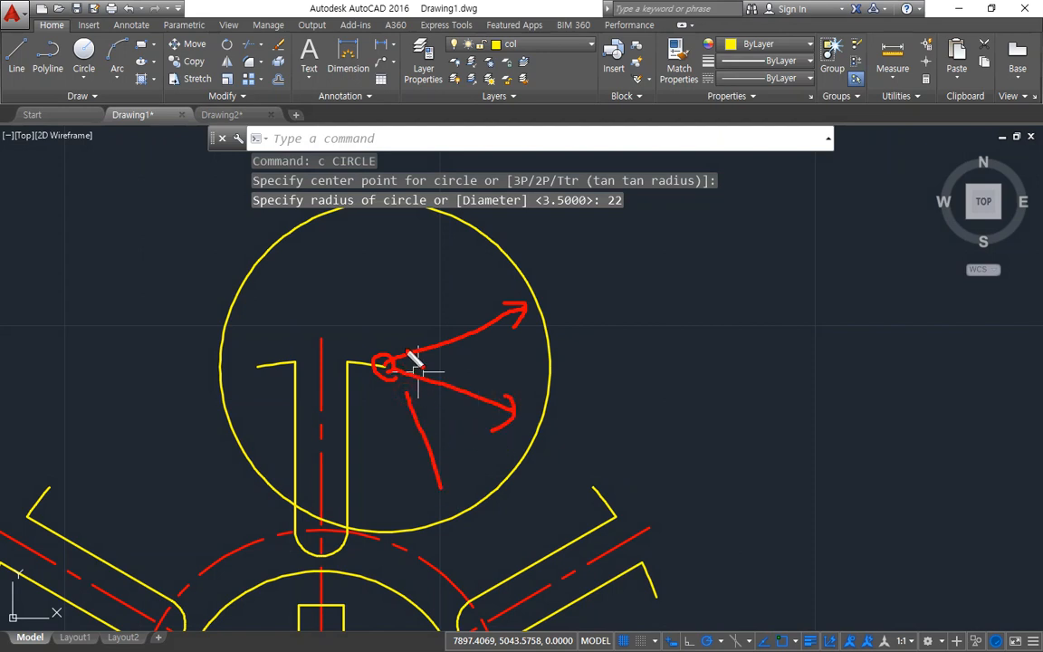
drag(395, 354, 400, 218)
key(Escape)
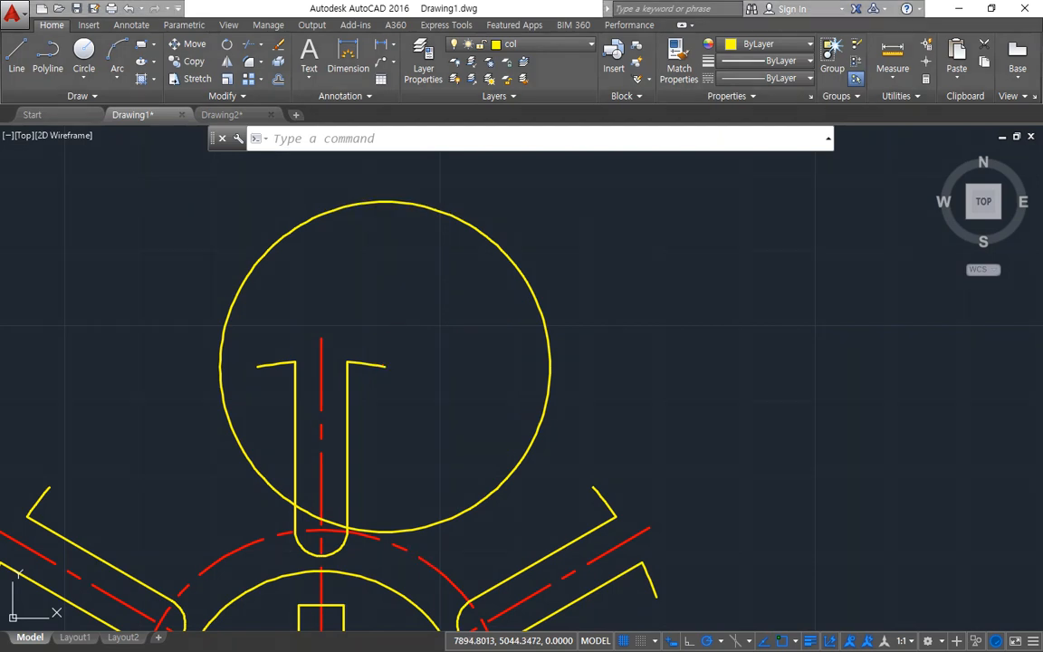
Step: Draw a circle of radius 22 centred on the free end of the upper-right spoke's upper outer arc piece
text(c)
key(Return)
click(592, 489)
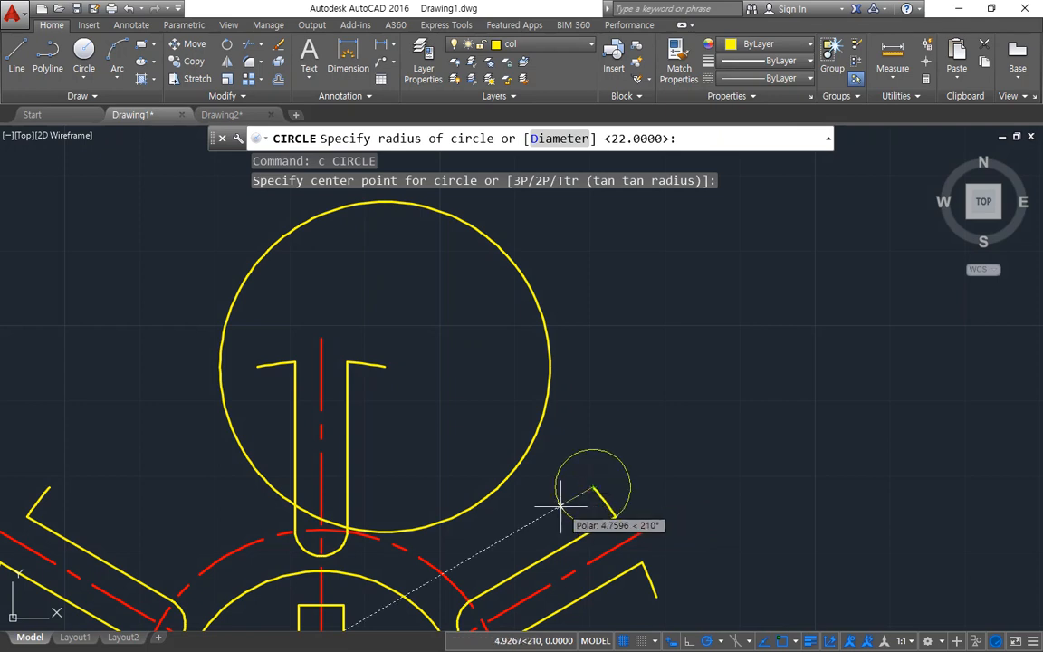
key(Return)
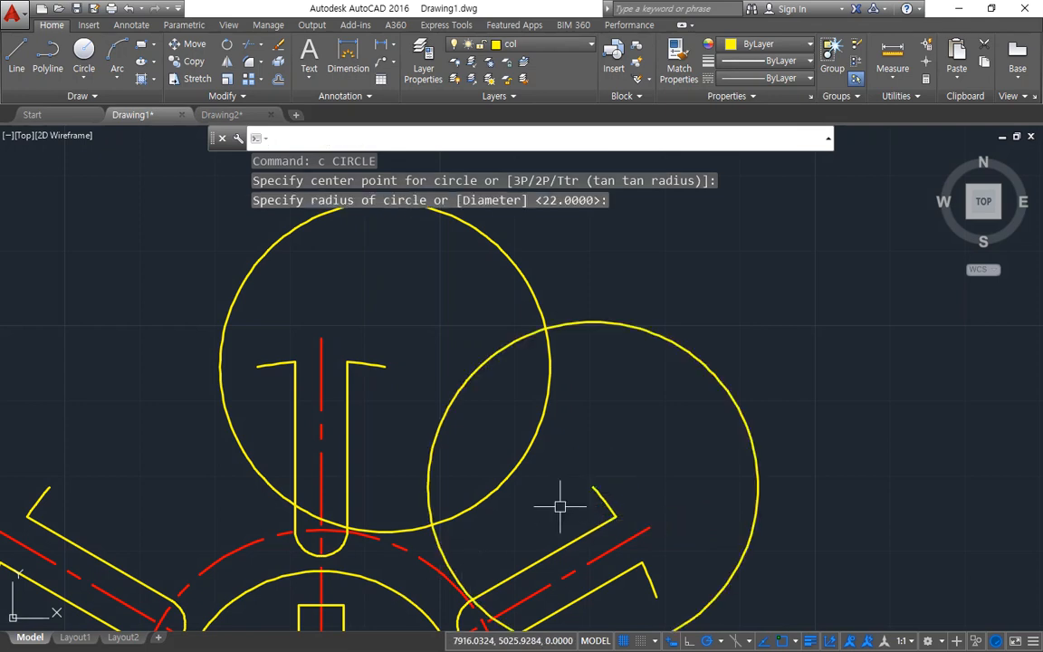
drag(525, 342, 549, 331)
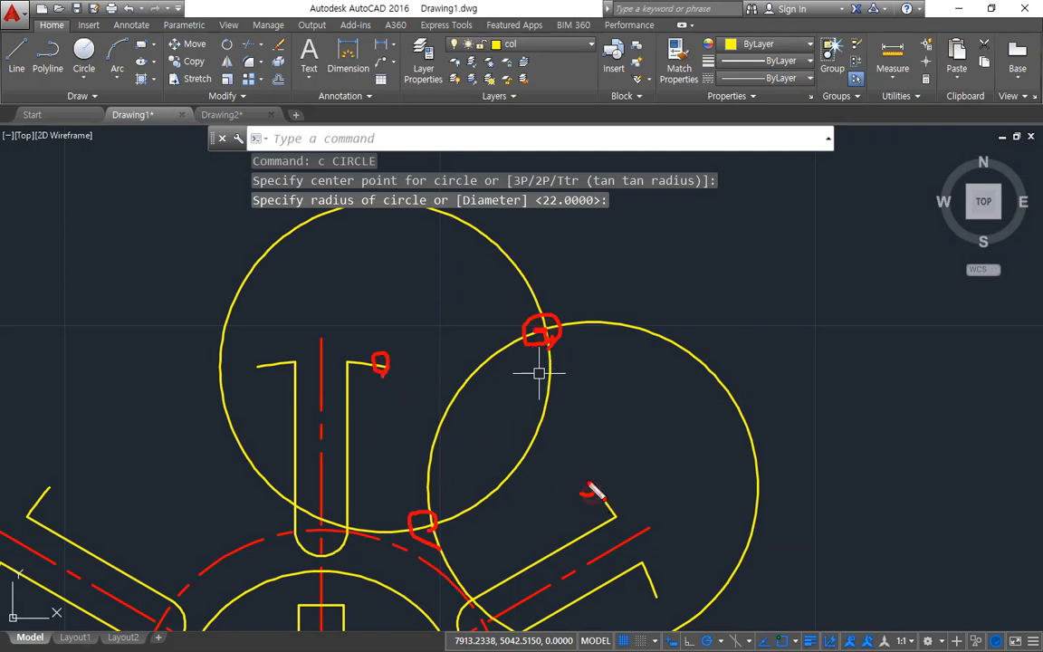
key(Escape)
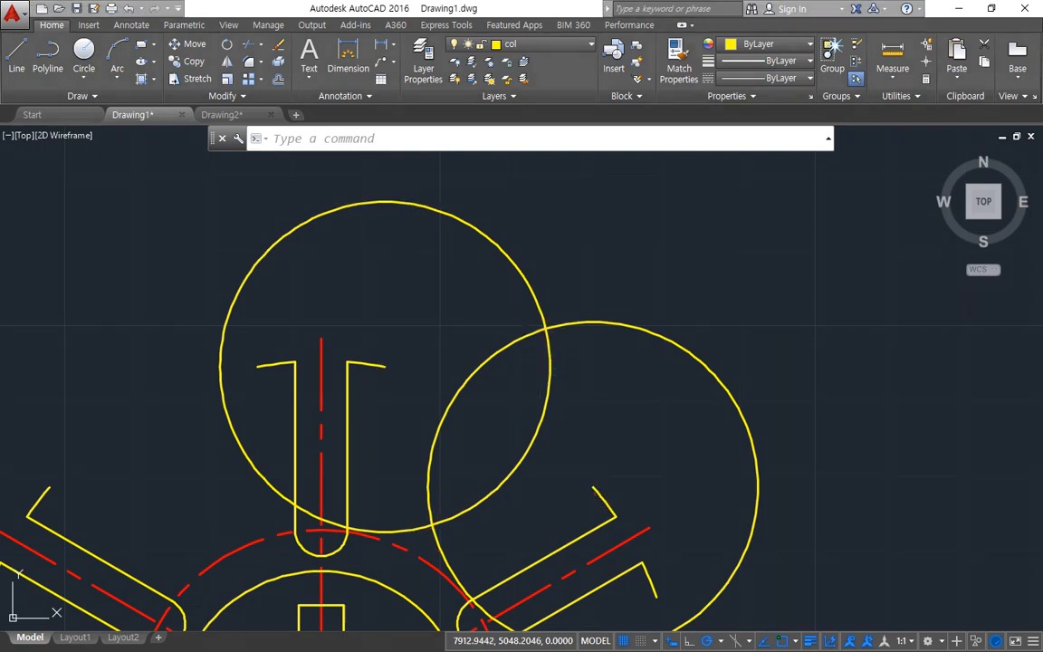
Step: Draw a circle of radius 22 at the outer intersection of the two construction circles, and erase those two circles
text(c)
key(Return)
click(545, 326)
key(Return)
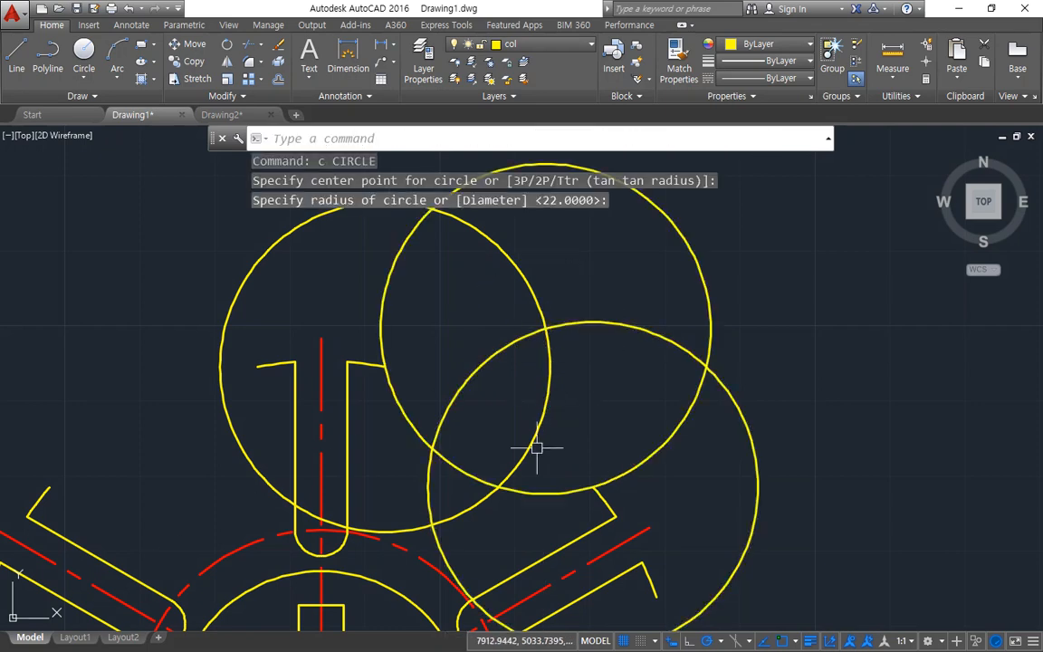
click(571, 400)
click(480, 330)
text(e)
key(Return)
Step: Trim the remaining circle to the concave arc joining the top and upper-right spokes
text(tr)
key(Return)
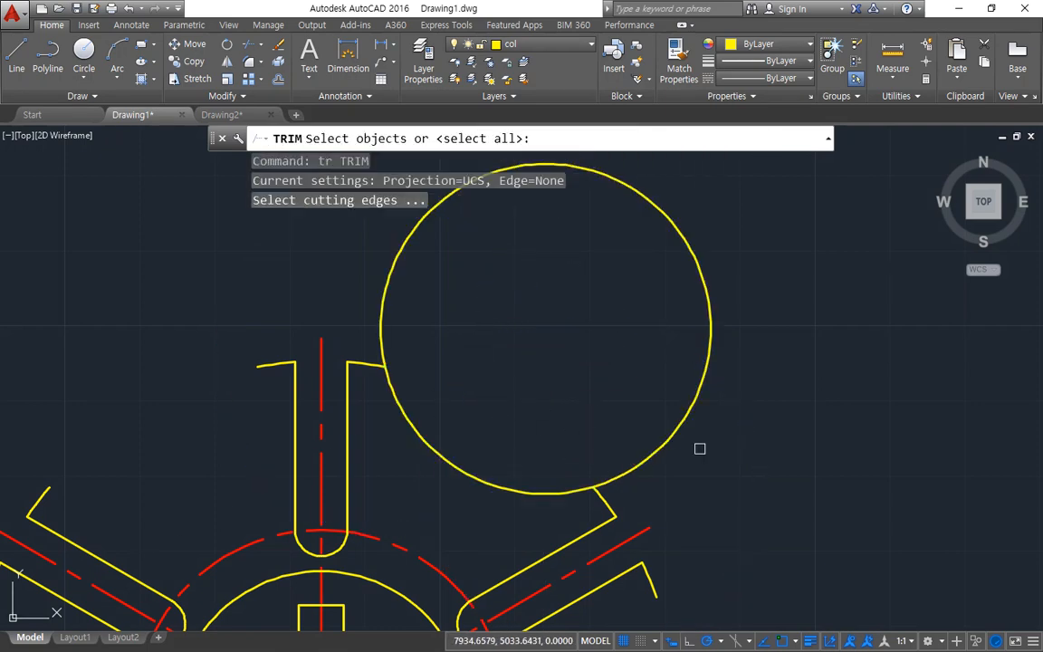
key(Return)
click(713, 449)
click(649, 364)
key(Return)
scroll(622, 477, down, 3)
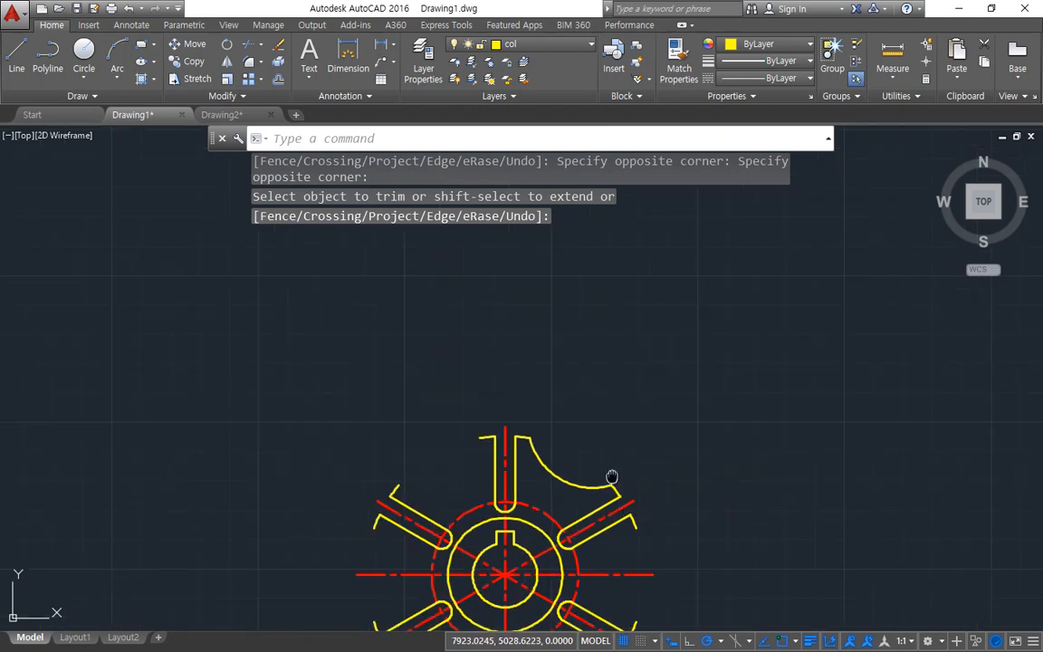
Step: Draw circles of radius 22 on the facing outer arc ends of the upper-right and lower-right spokes
middle_drag(613, 477, 579, 318)
text(c)
key(Return)
click(546, 312)
key(Return)
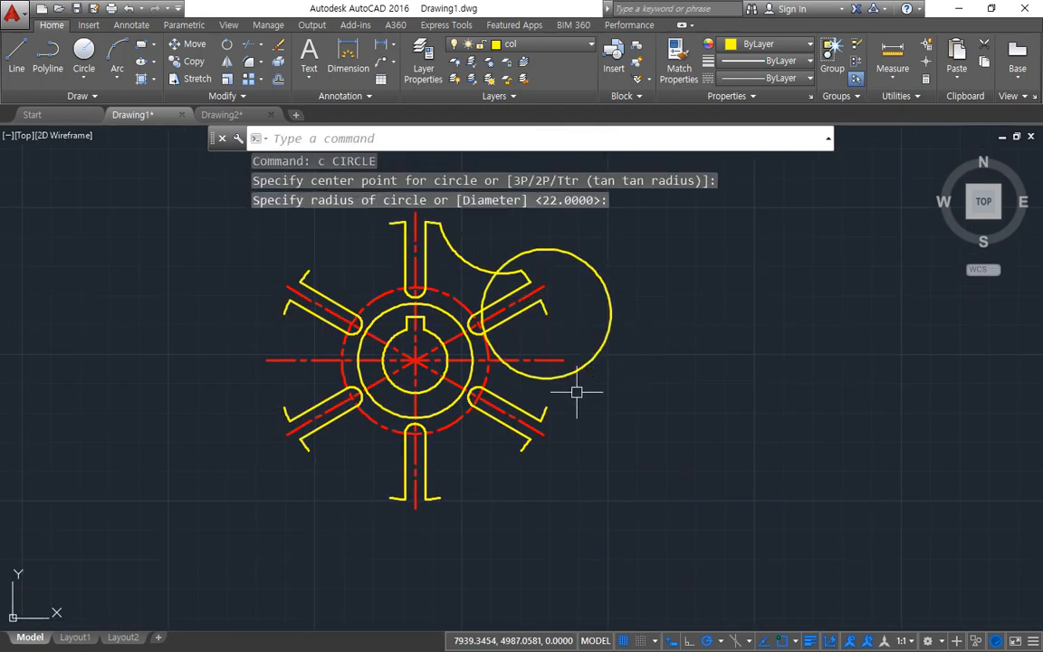
key(Return)
click(545, 407)
key(Return)
Step: Draw a circle of radius 22 at the outer intersection of the two right-hand circles, and delete those two circles
key(Return)
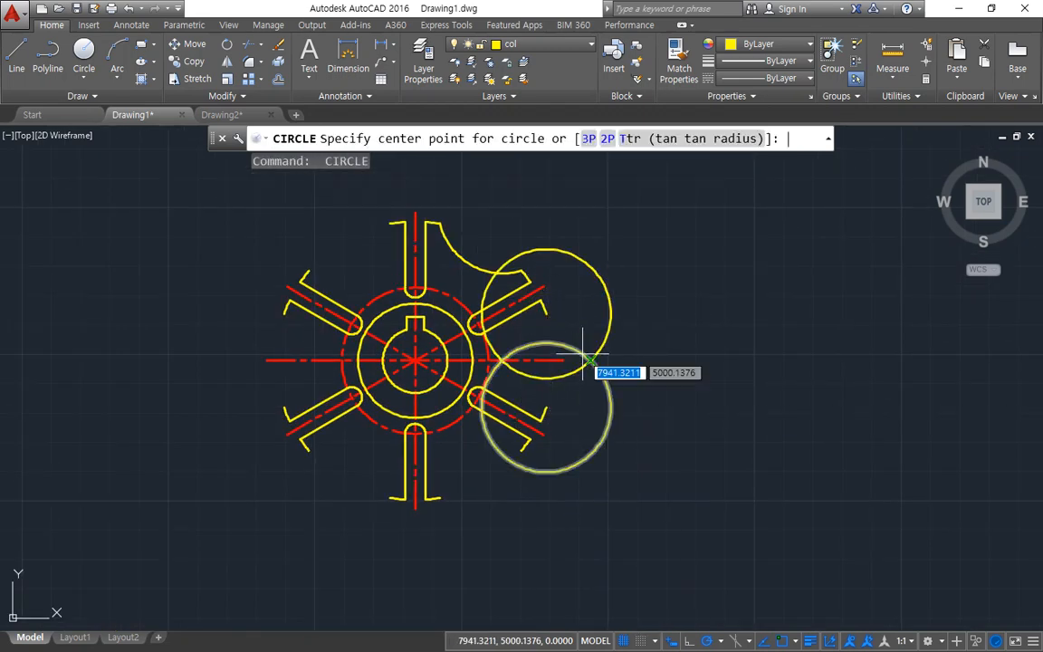
click(591, 360)
key(Return)
click(607, 380)
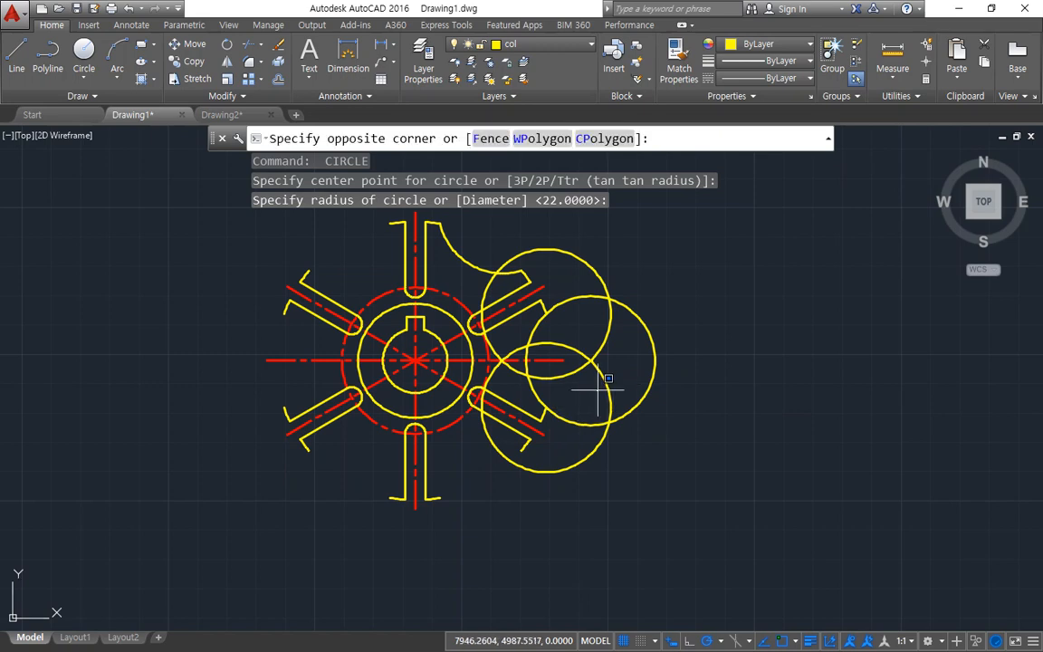
click(595, 344)
key(Delete)
Step: Trim the right-hand circle to the concave arc joining the upper-right and lower-right spokes
text(tr)
key(Return)
key(Return)
click(647, 392)
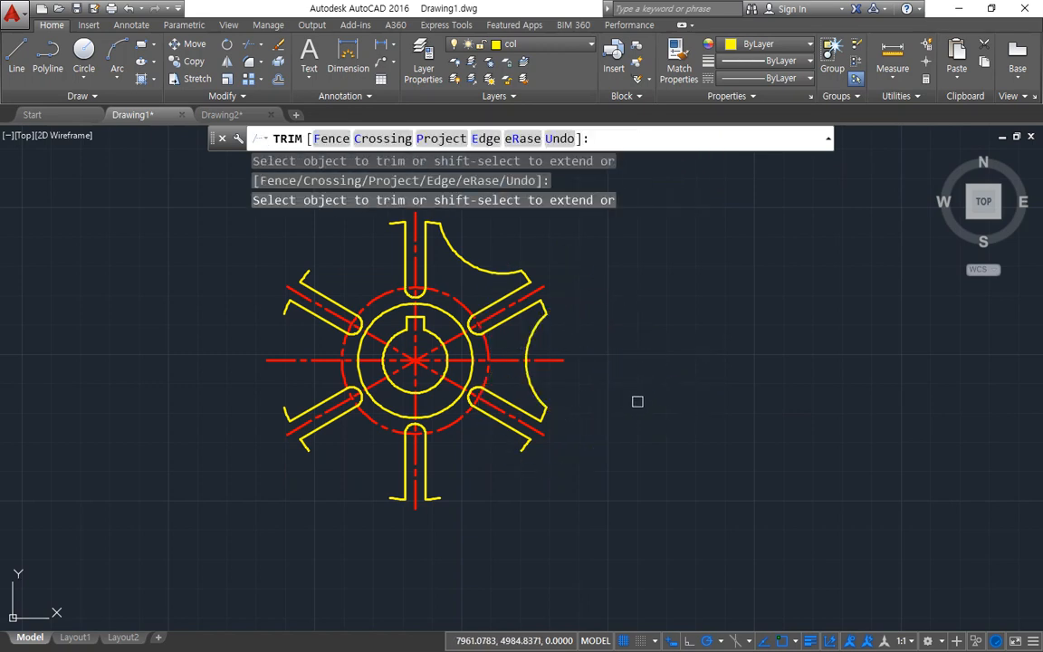
Step: Draw circles of radius 22 on the facing outer arc ends of the lower-right and bottom spokes
key(Return)
text(c)
key(Return)
click(522, 450)
key(Return)
key(Return)
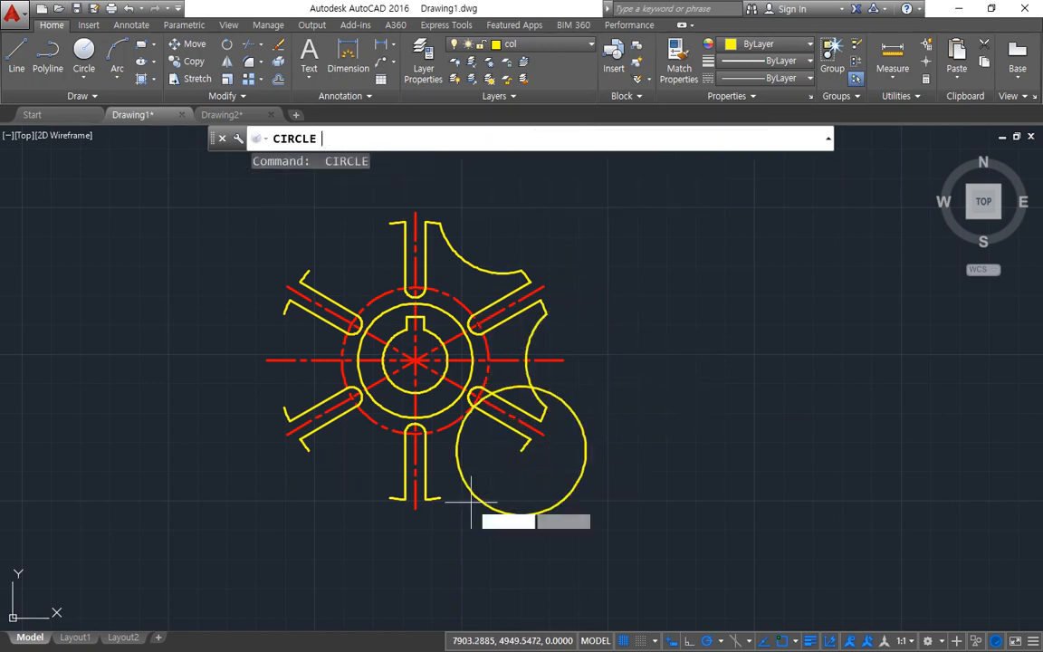
click(438, 497)
Step: Draw a circle of radius 22 at the outer intersection of the two lower-right circles, and erase those two circles
key(Return)
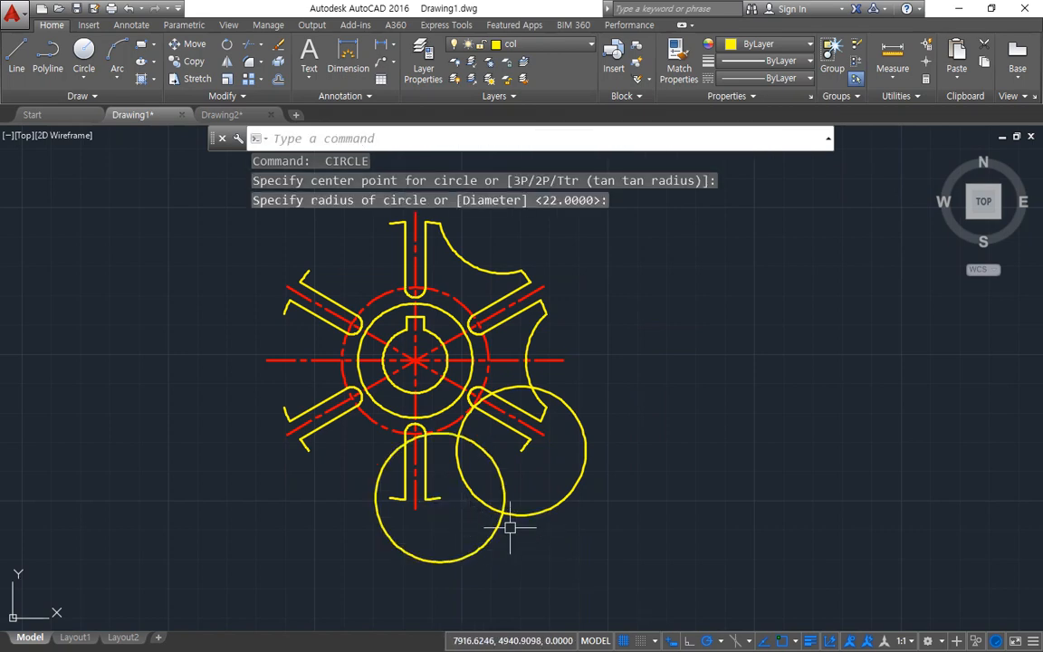
key(Return)
click(505, 513)
key(Escape)
key(Return)
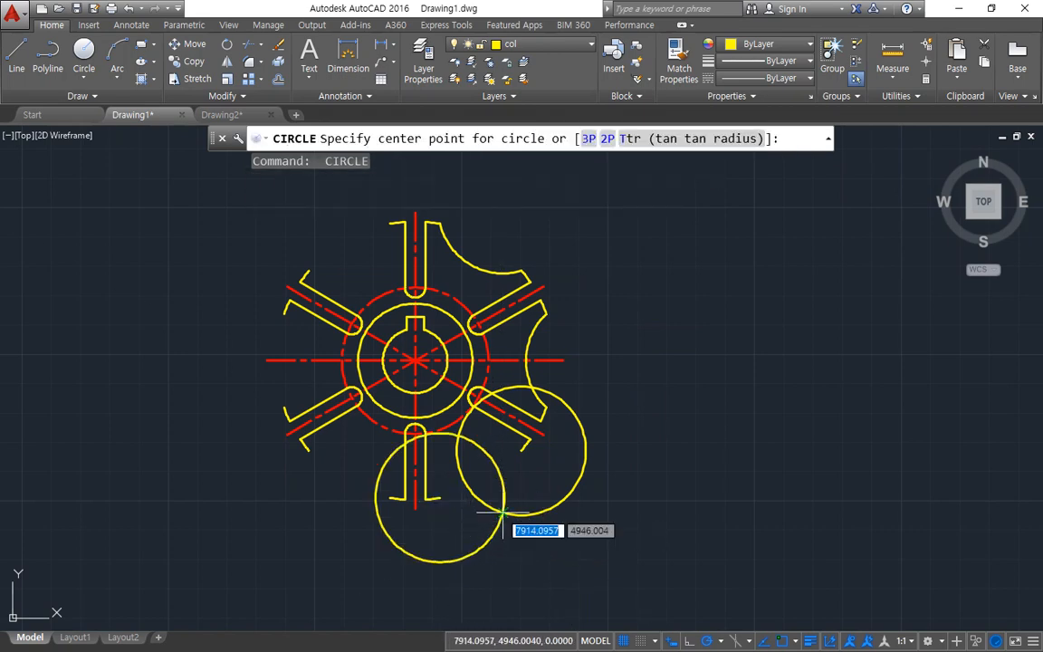
click(503, 514)
key(Return)
click(507, 530)
click(487, 503)
text(e)
Step: Trim the lower-right circle to the concave arc joining the lower-right and bottom spokes
key(Return)
text(tr)
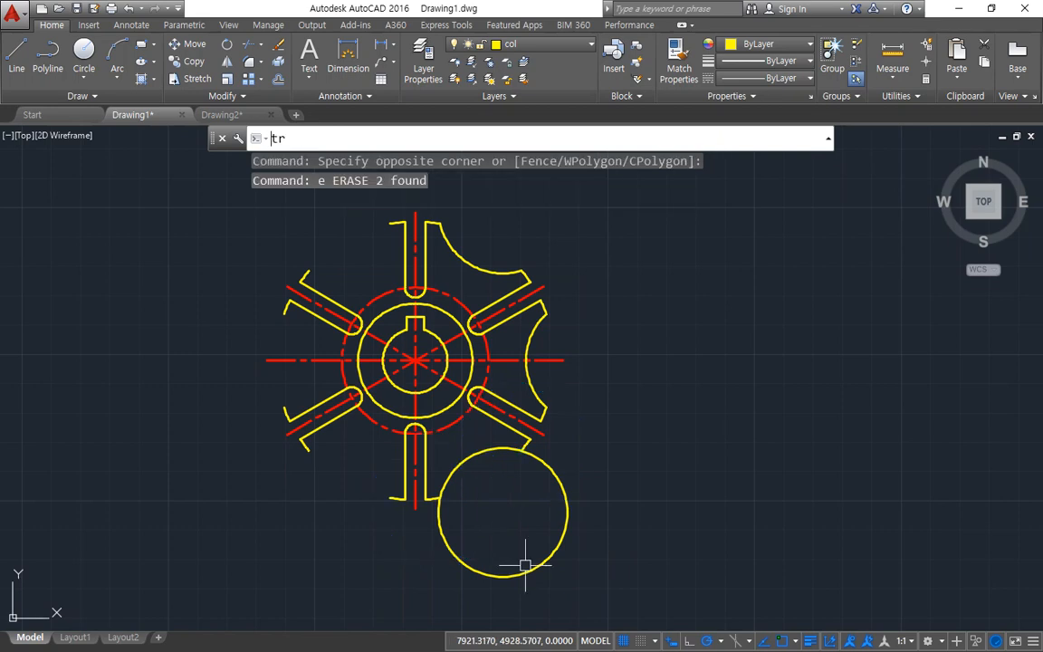
key(Return)
key(Return)
click(527, 571)
Step: Draw circles of radius 22 on the facing outer arc ends of the bottom and lower-left spokes
key(Return)
text(c)
key(Return)
click(389, 496)
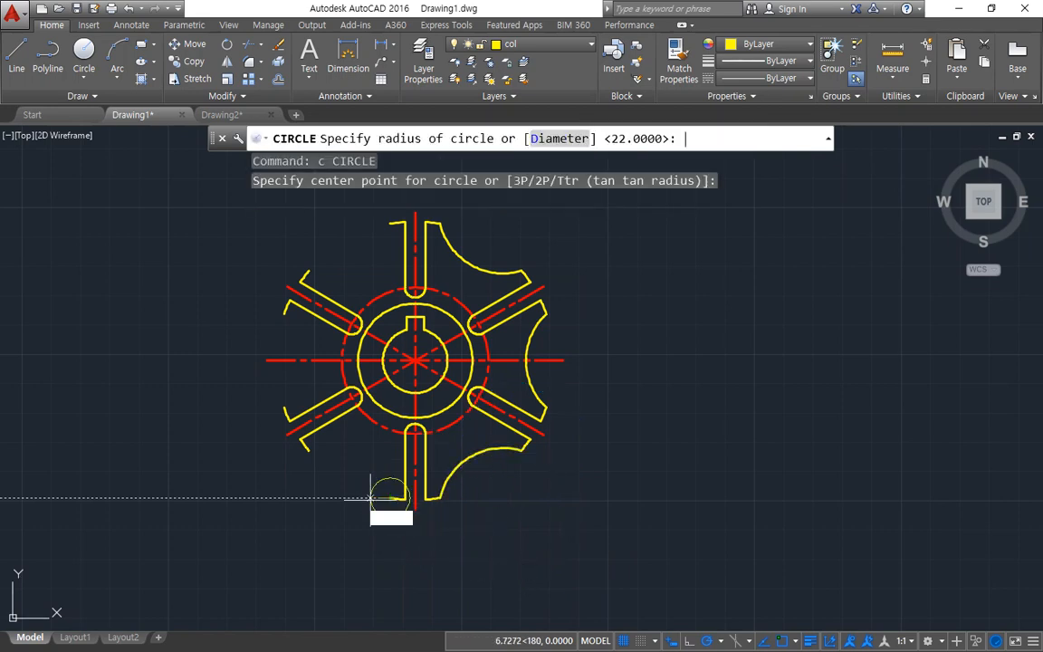
key(Return)
key(Return)
click(309, 450)
Step: Draw a circle of radius 22 at the outer intersection of the two lower-left circles, and erase those two circles
key(Return)
key(Return)
click(328, 512)
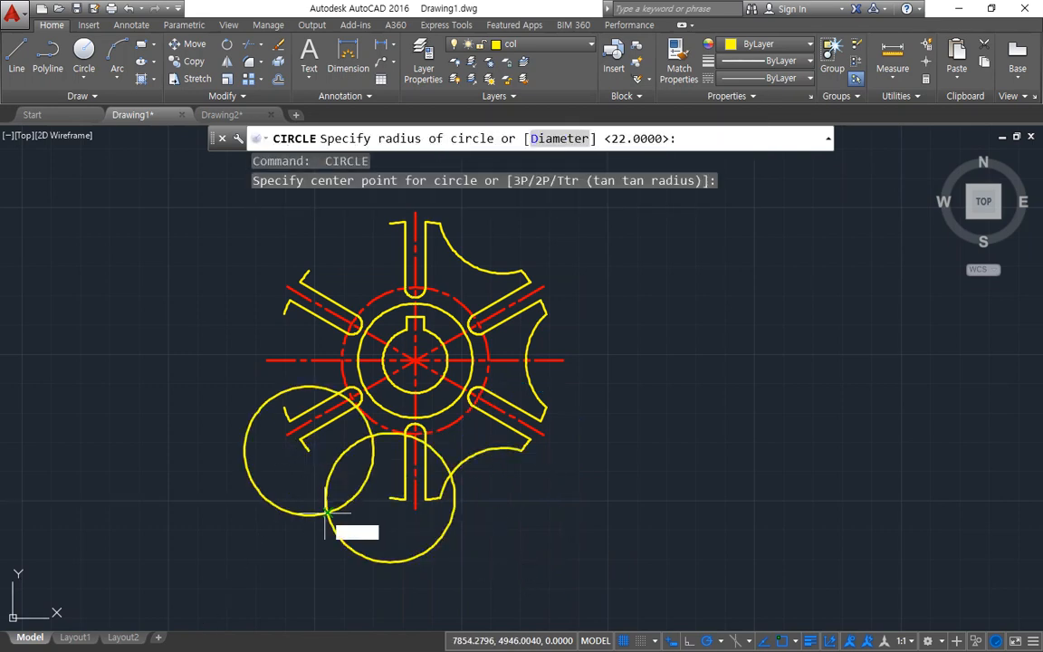
key(Return)
click(352, 507)
click(315, 507)
text(e)
Step: Trim the lower-left circle to the concave arc joining the bottom and lower-left spokes
key(Return)
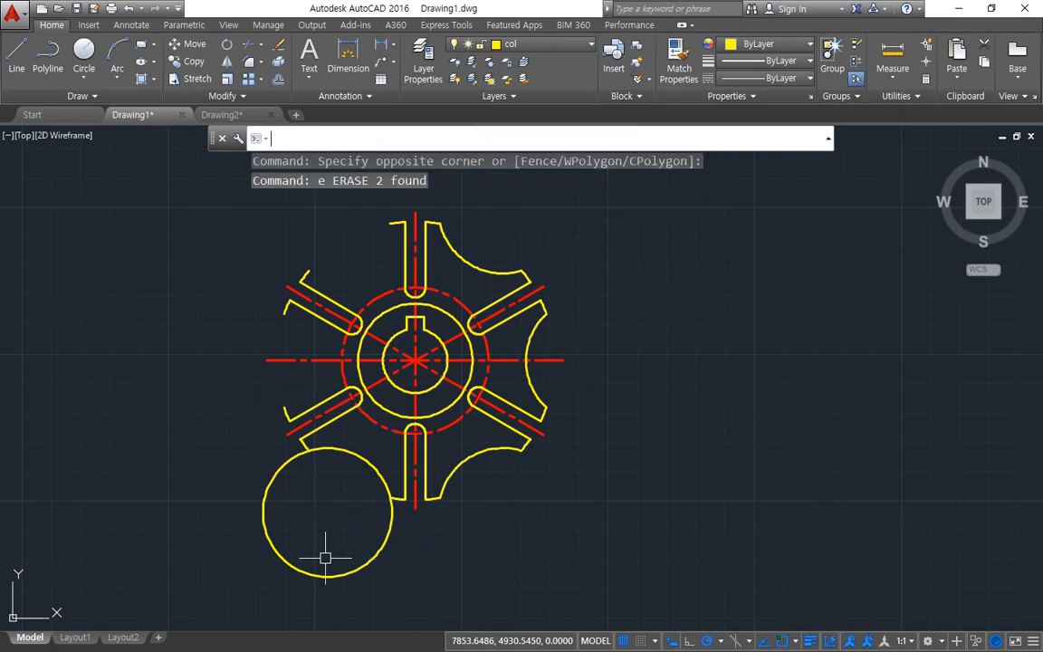
text(tr)
key(Return)
key(Return)
click(343, 570)
Step: Draw circles of radius 22 on the facing outer arc ends of the lower-left and upper-left spokes
key(Return)
text(c)
key(Return)
click(285, 407)
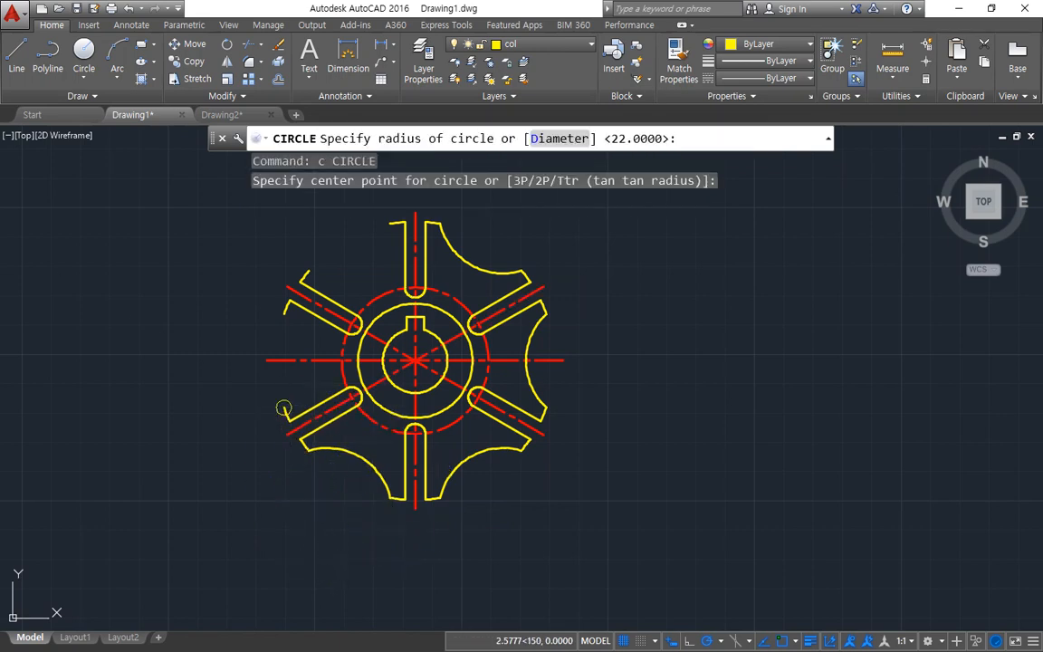
key(Return)
key(Return)
click(284, 312)
Step: Draw a circle of radius 22 at the outer intersection of the two left circles, and erase those two circles
key(Return)
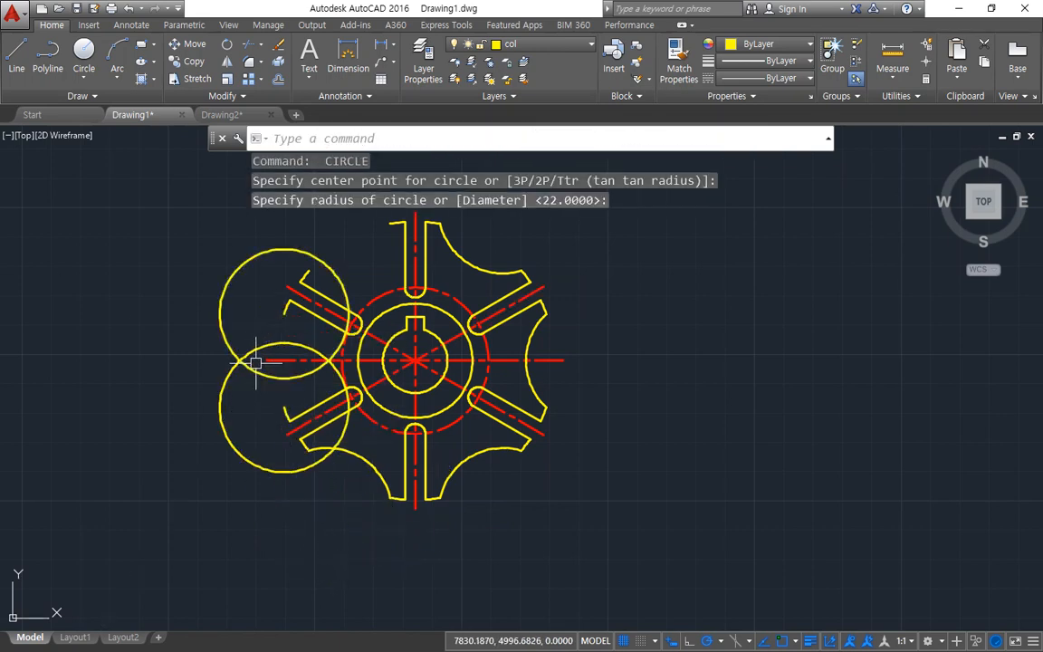
key(Return)
click(240, 359)
key(Return)
click(244, 391)
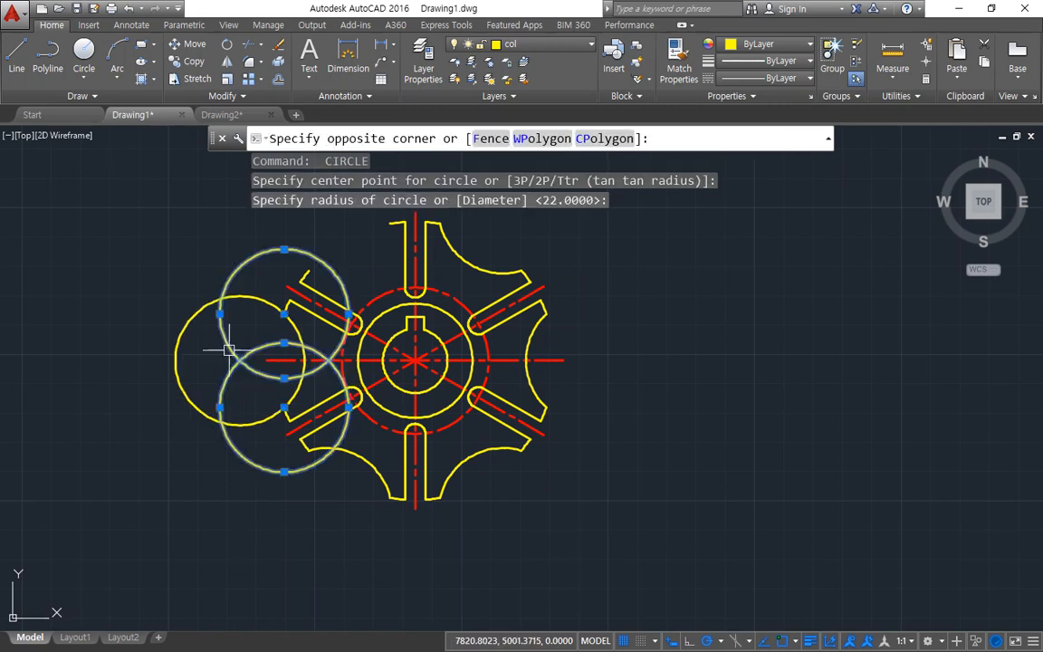
click(222, 345)
text(e)
key(Return)
Step: Trim the left circle to the concave arc joining the lower-left and upper-left spokes
text(tr)
key(Return)
key(Return)
click(183, 326)
middle_drag(266, 294, 212, 398)
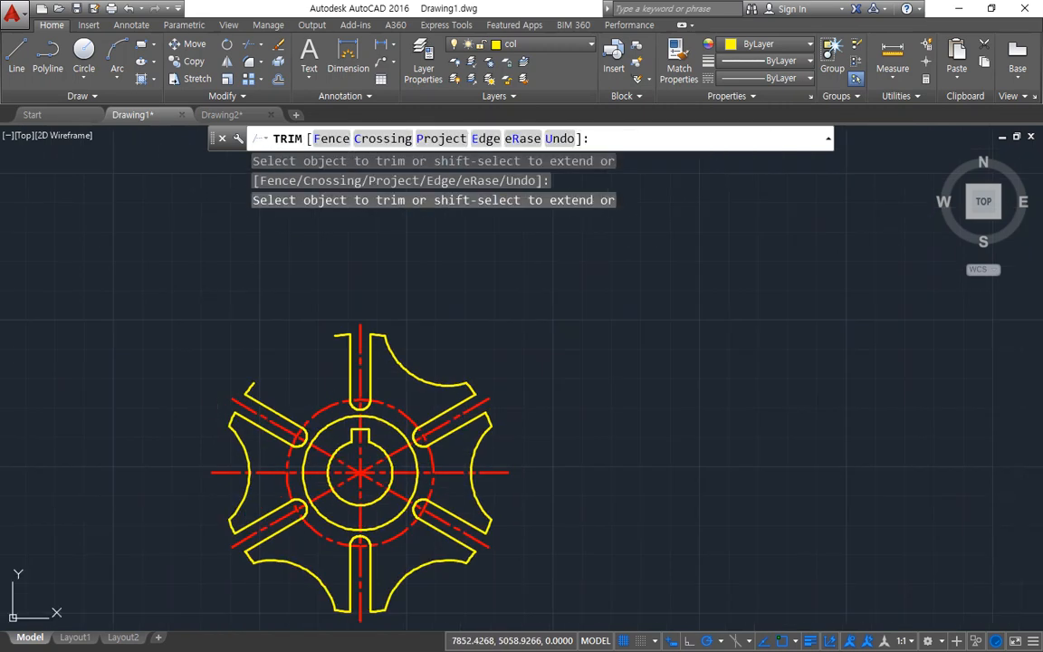
Step: Draw circles of radius 22 on the facing outer arc ends of the upper-left and top spokes
key(Return)
text(c)
key(Return)
click(254, 383)
key(Return)
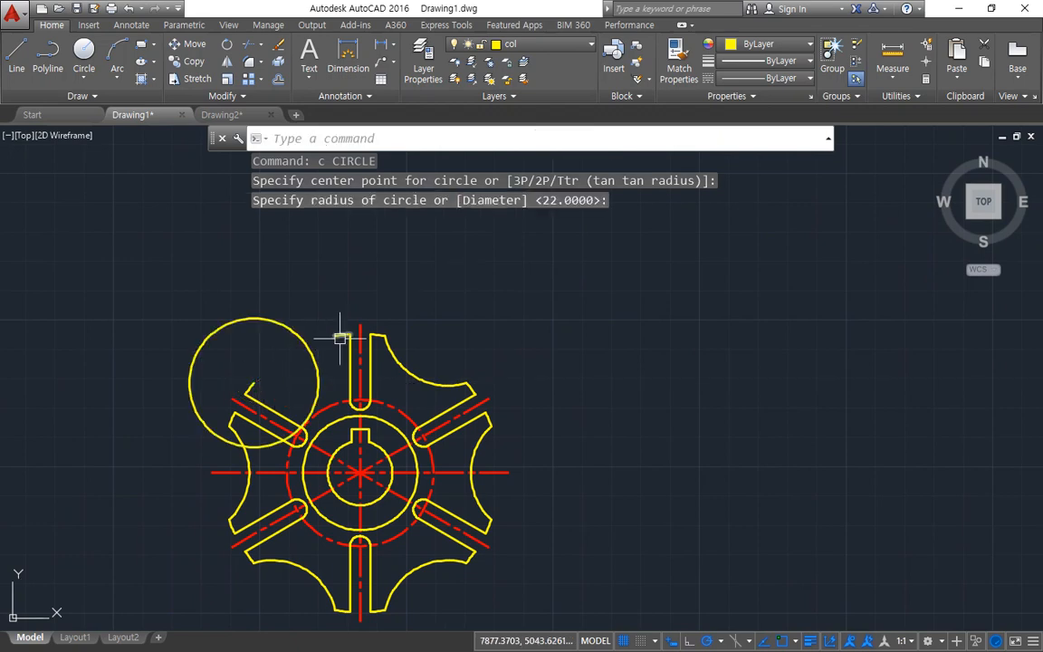
key(Return)
click(335, 335)
Step: Draw a circle of radius 22 at the outer intersection of the two upper-left circles, and erase those two circles
key(Return)
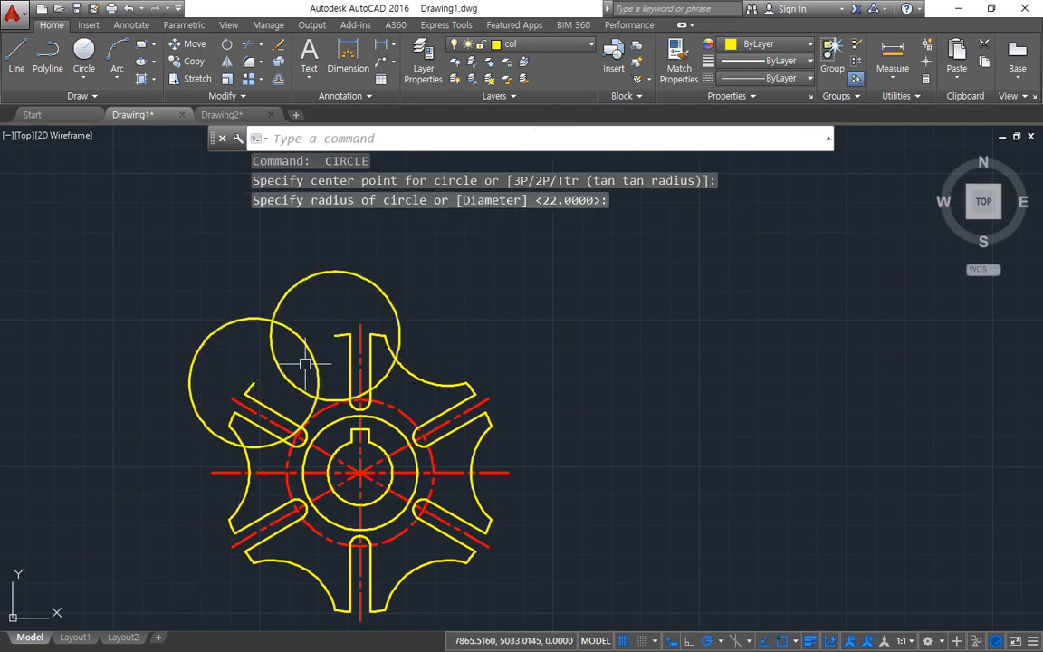
key(Return)
click(272, 322)
key(Return)
click(301, 317)
click(256, 342)
text(e)
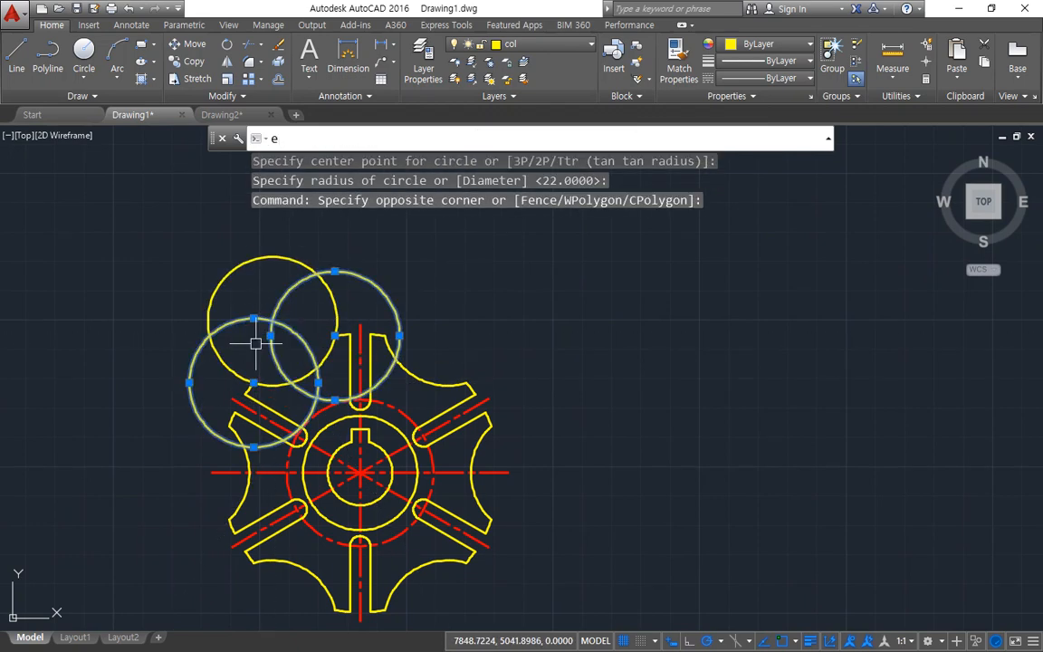
key(Return)
Step: Trim the upper-left circle to the concave arc joining the upper-left and top spokes
text(tr)
key(Return)
key(Return)
click(254, 259)
key(Return)
middle_drag(322, 431, 357, 308)
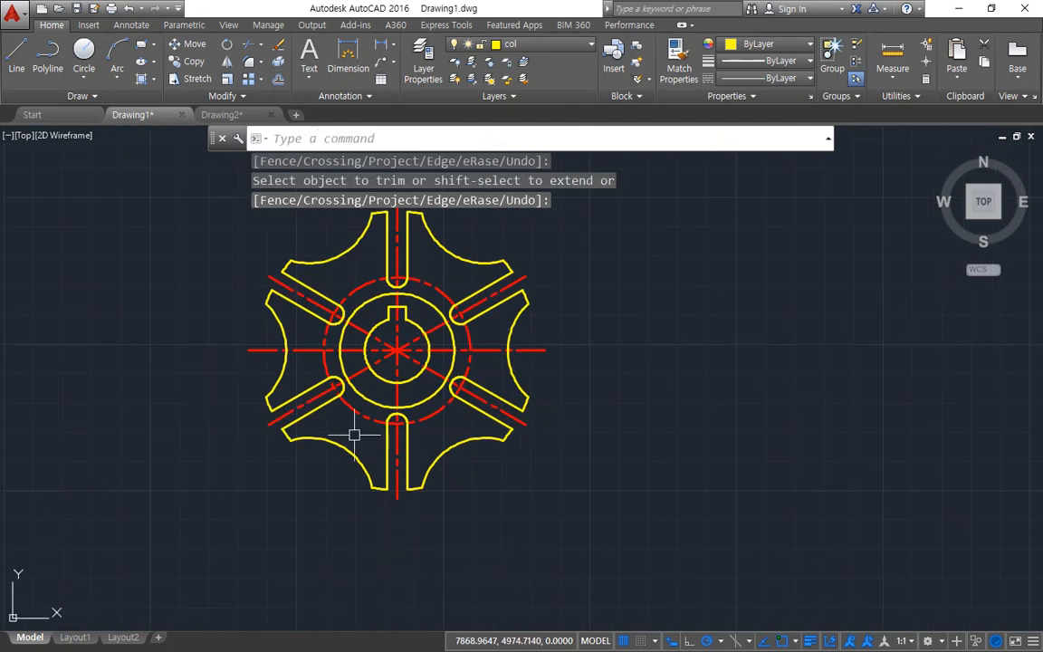
middle_drag(373, 449, 337, 474)
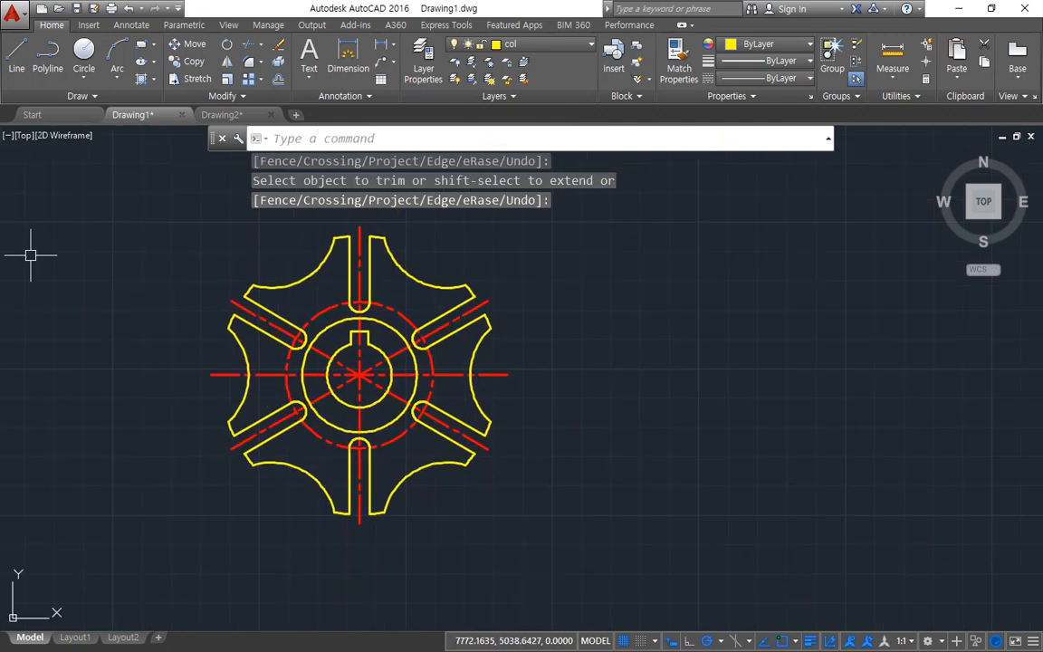
Step: Switch to Drawing2 and make cen the current layer
key(ctrl+Tab)
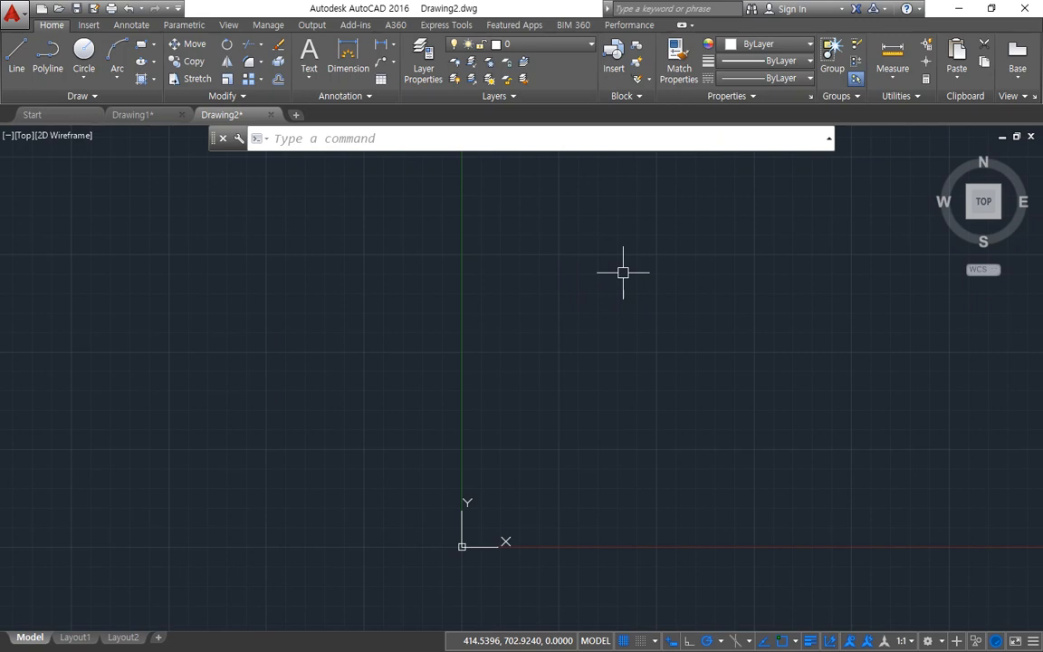
mouse_move(634, 312)
middle_down()
mouse_move(470, 327)
mouse_move(461, 338)
middle_up()
text(r)
key(Escape)
key(Escape)
click(496, 44)
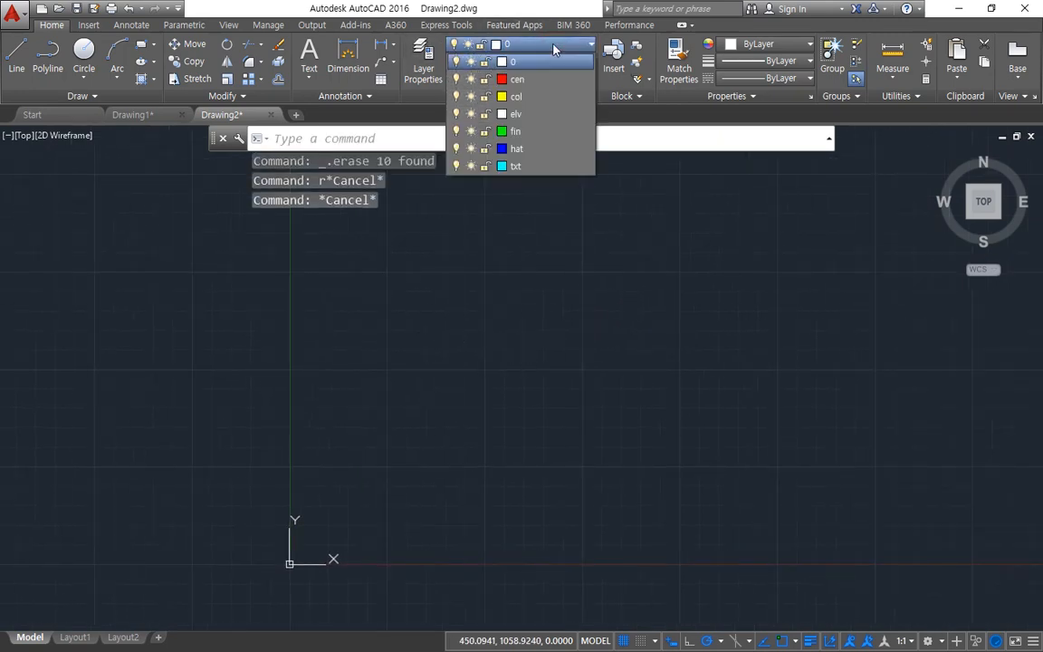
click(488, 66)
Step: Draw three rays from one common start point at 180°, 60° and 300°
text(ra)
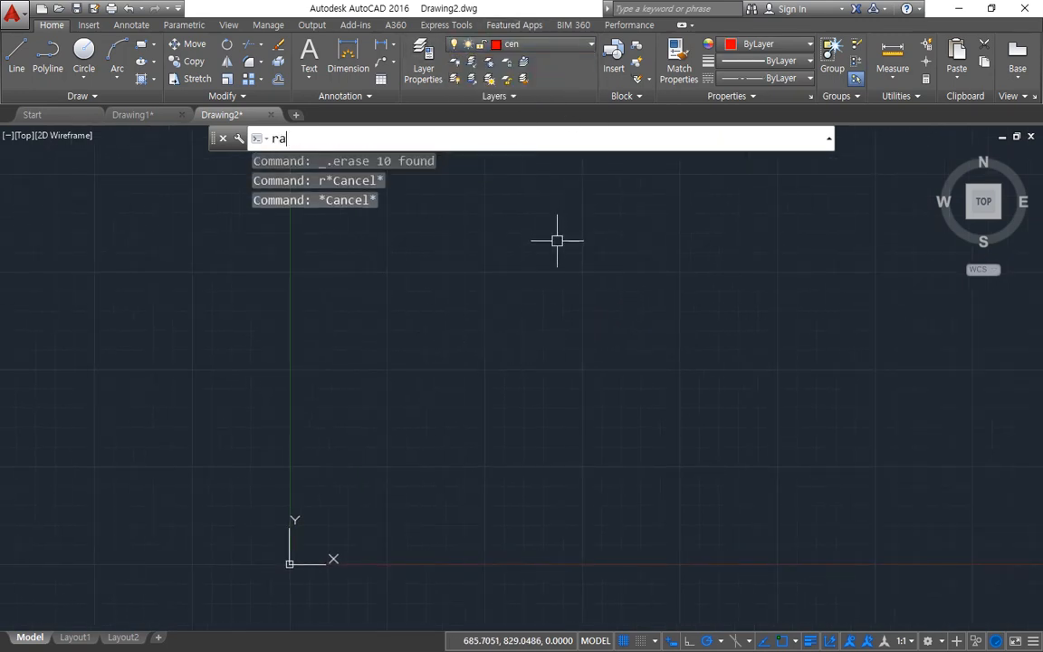
text(y)
key(Return)
click(584, 346)
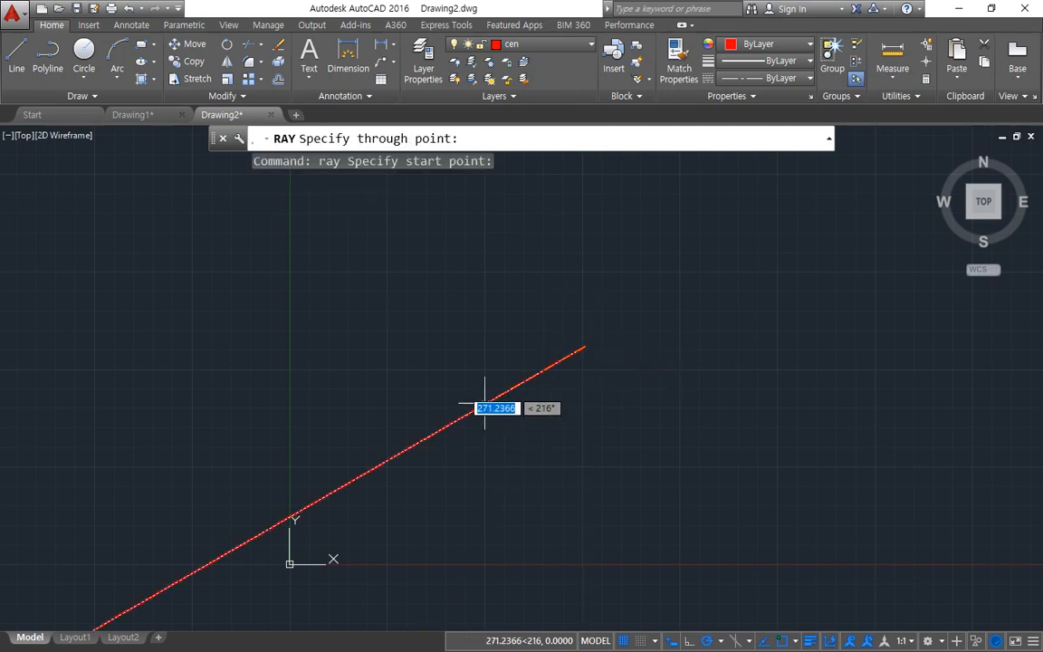
click(446, 346)
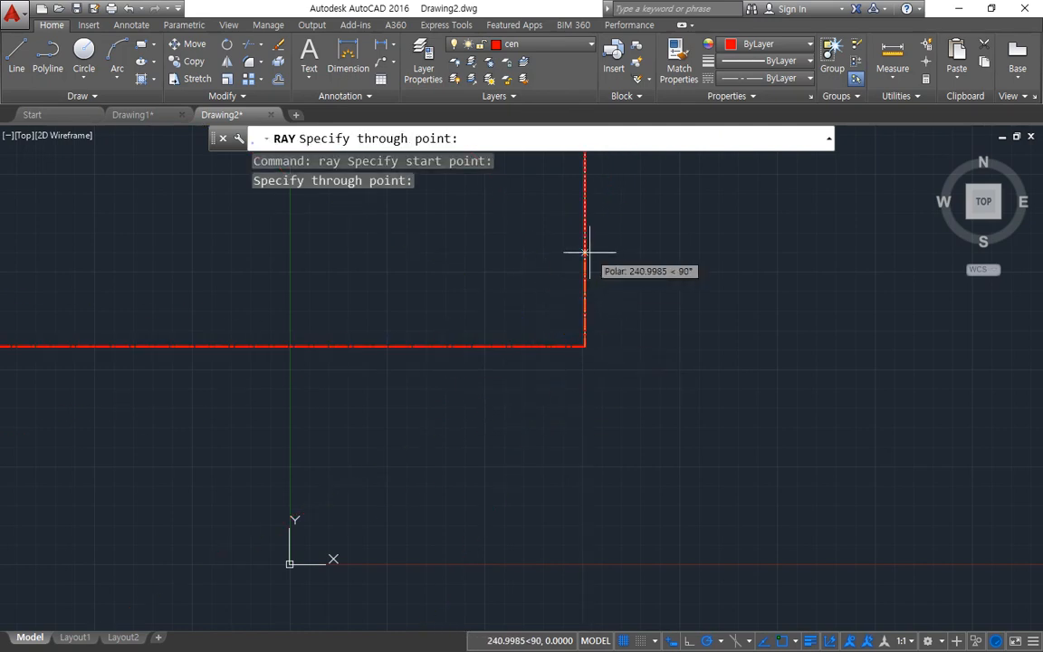
click(638, 245)
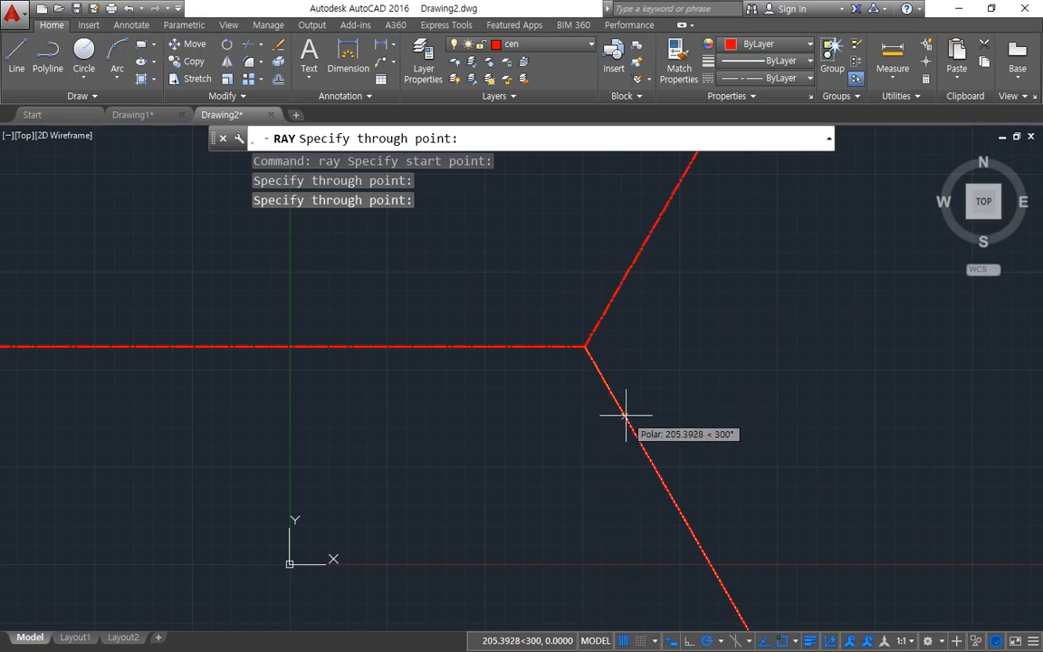
click(625, 415)
key(Escape)
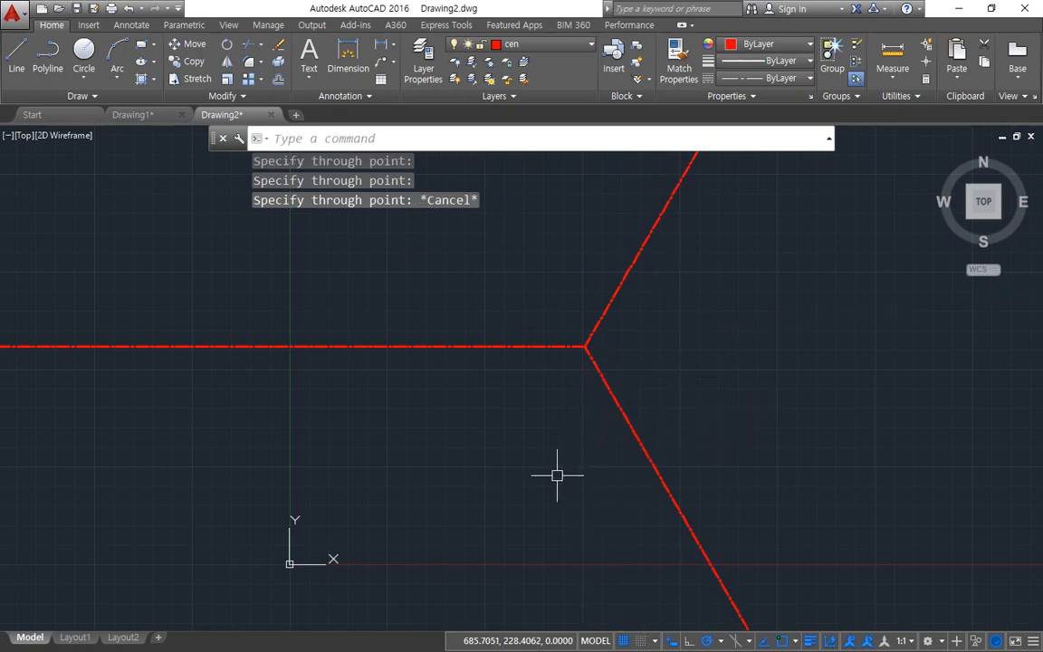
Step: Draw a centreline circle of radius 80 centred on the common start point of the rays
text(c)
key(Return)
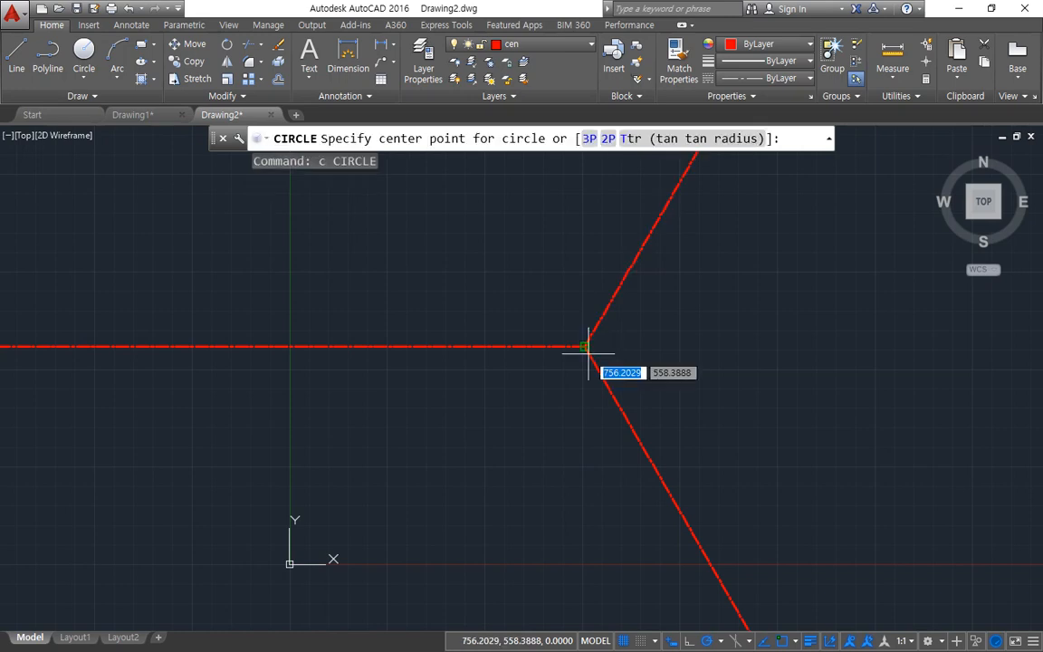
click(586, 349)
text(80)
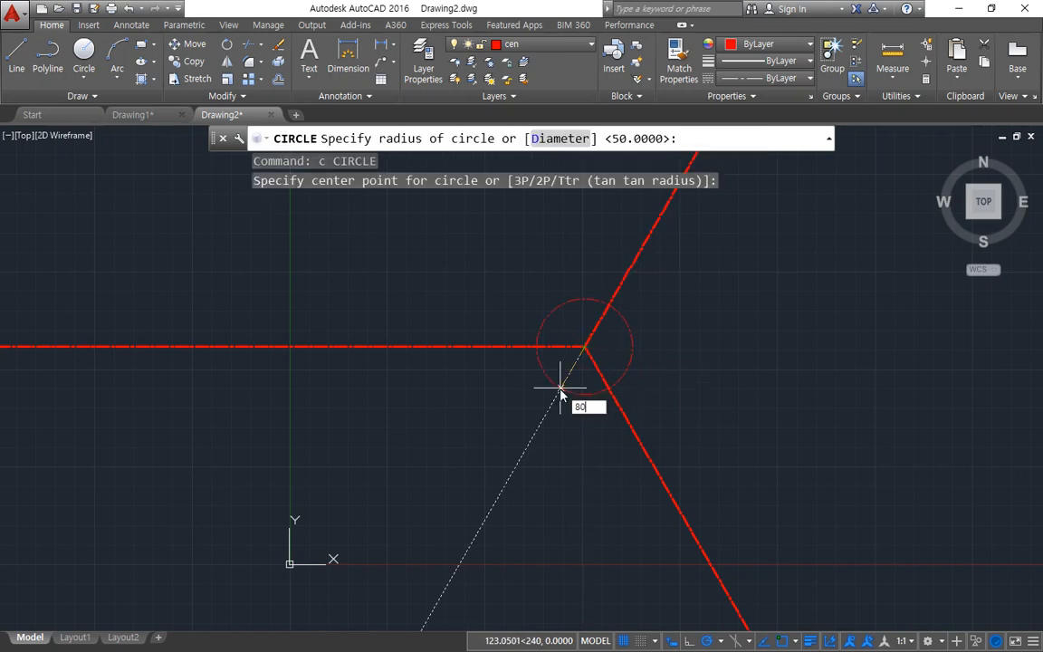
key(Return)
scroll(600, 333, up, 7)
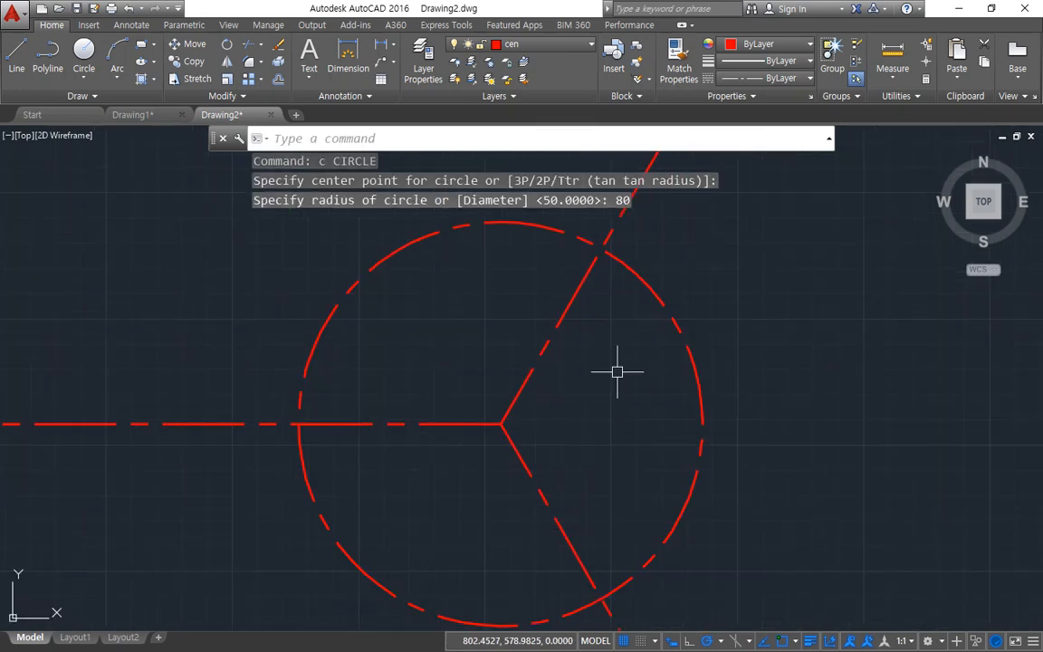
Step: Set the linetype scale factor to 0.3
text(lts)
key(Return)
text(0.3)
key(Return)
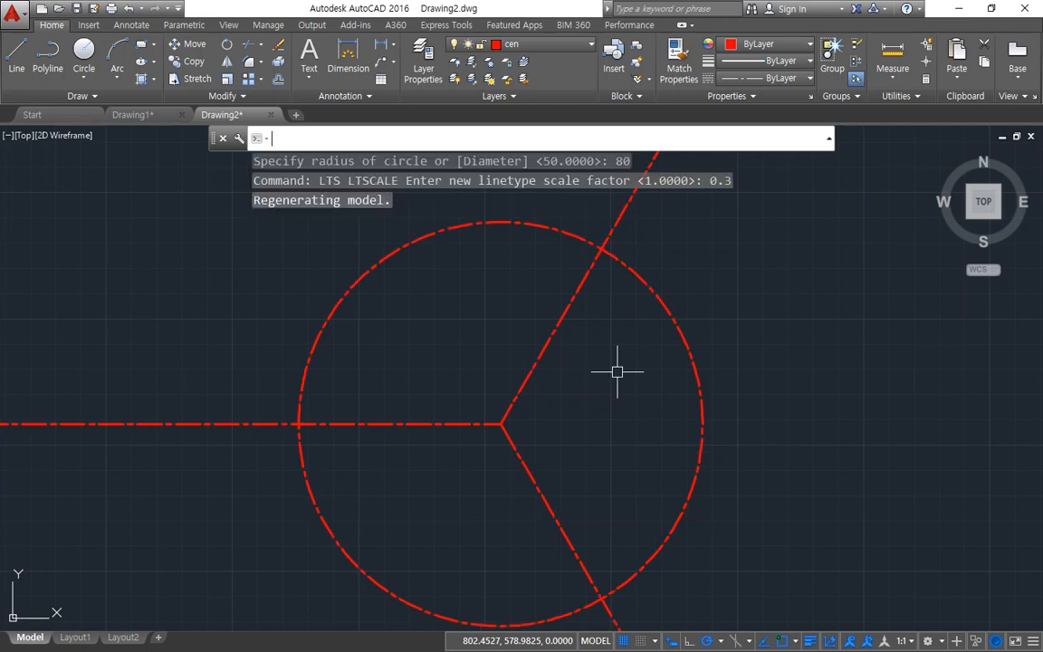
Step: Make col the current layer and draw a circle of diameter 30 at the common start point of the rays
middle_drag(551, 274, 444, 278)
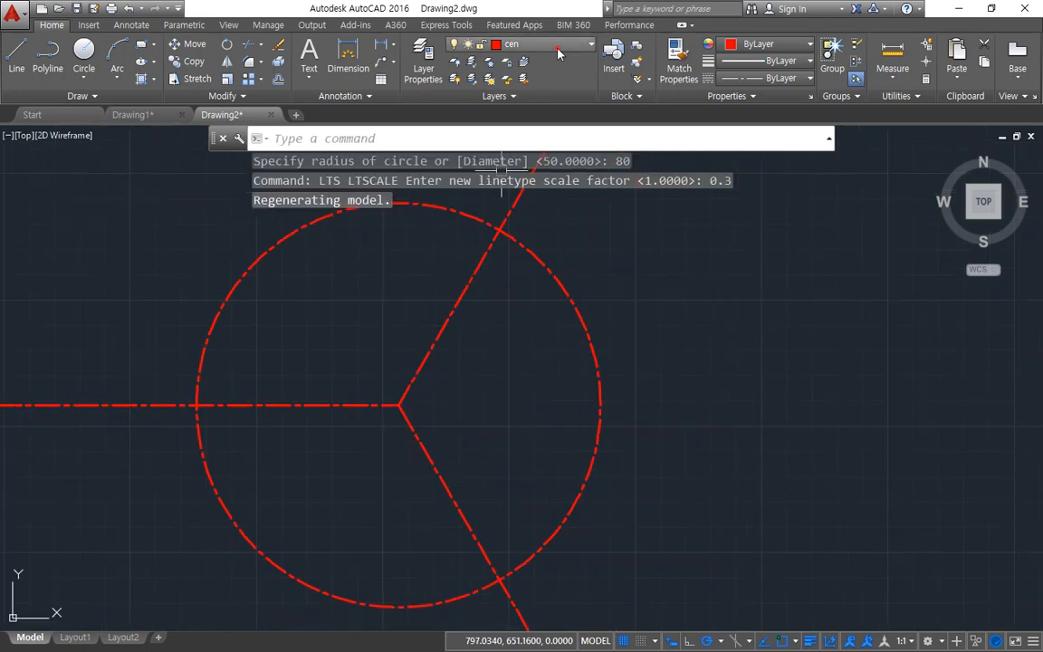
click(547, 43)
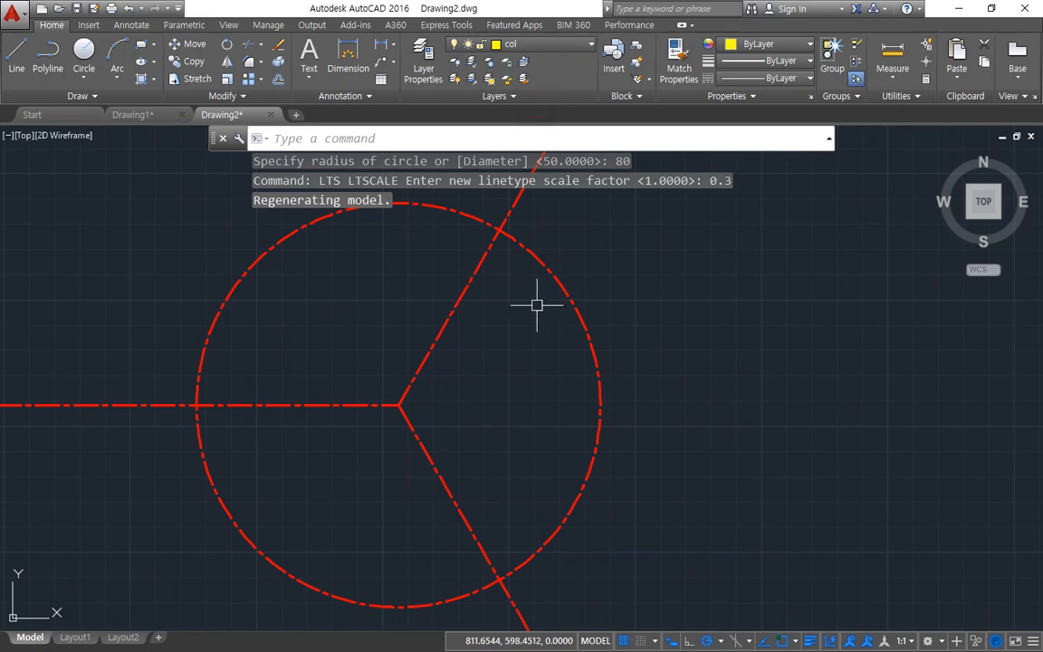
text(c)
key(Return)
click(398, 405)
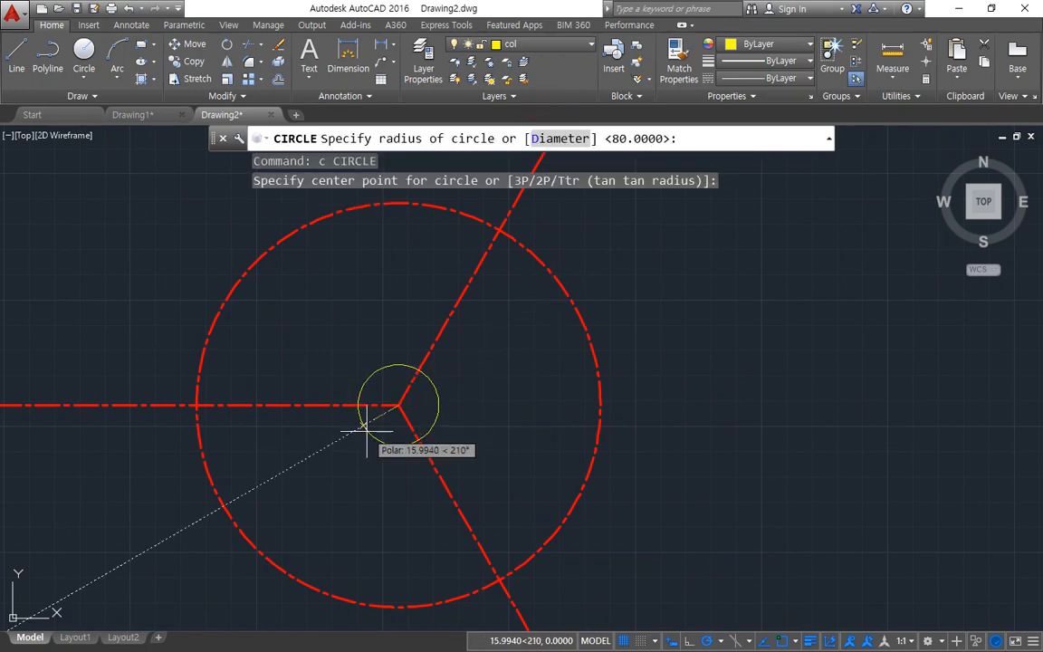
text(d)
key(Return)
text(30)
key(Return)
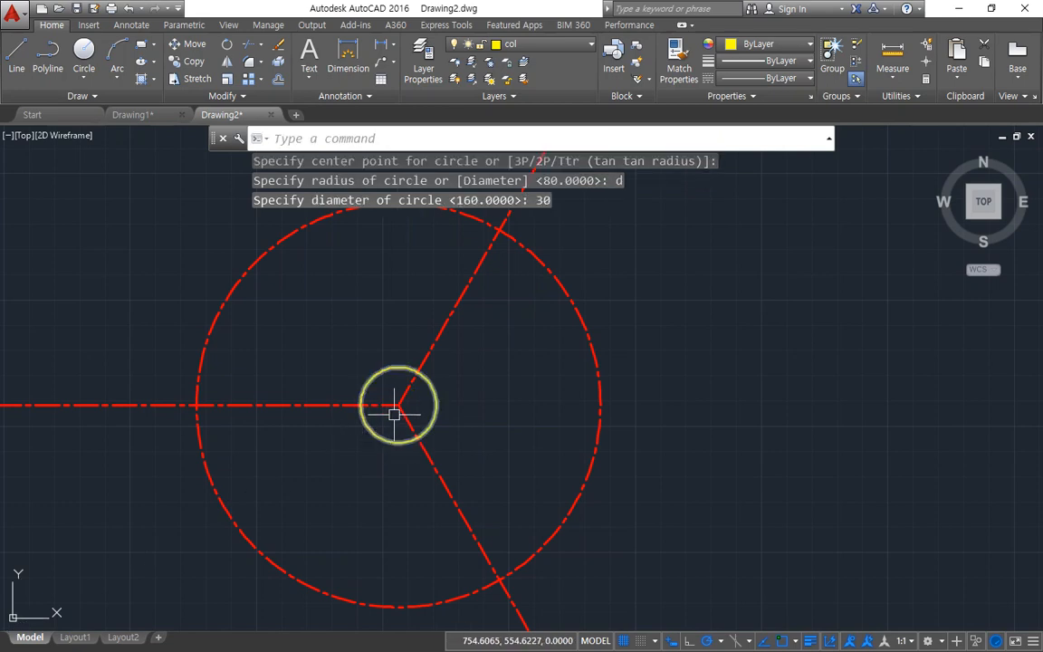
Step: Draw a circle of radius 20 concentric with the central circle of diameter 30
text(c)
key(Return)
click(399, 407)
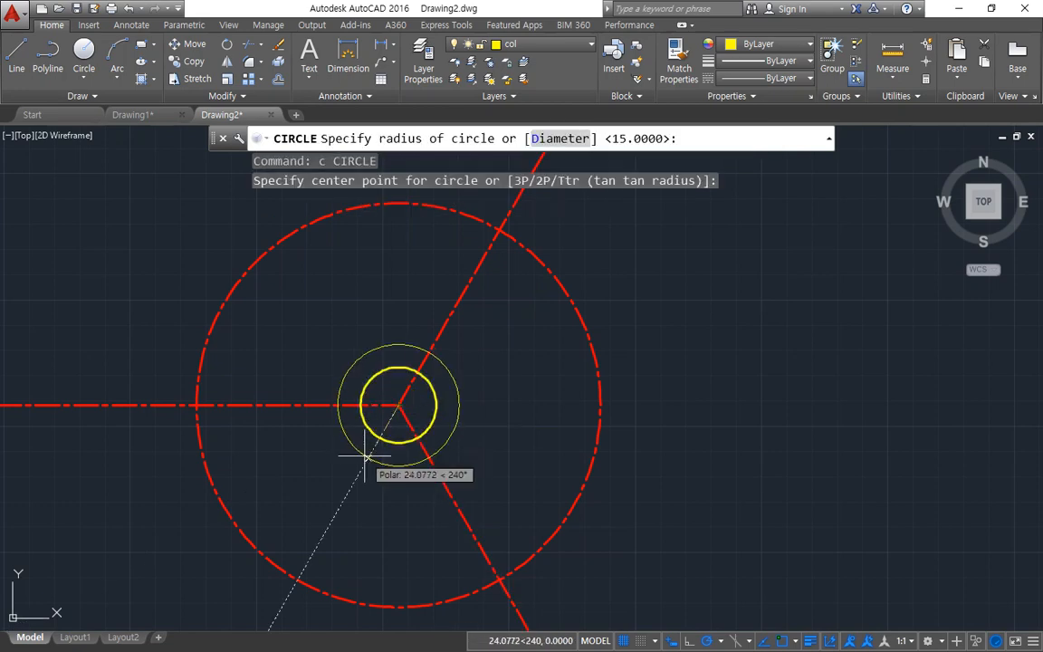
text(20)
key(Return)
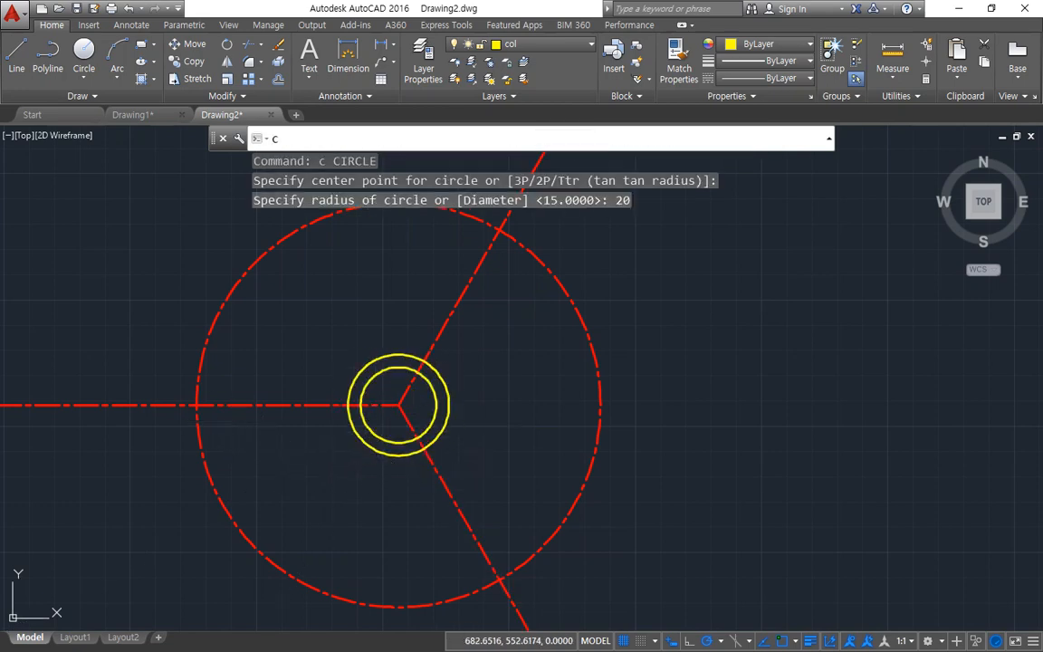
Step: Draw a circle of diameter 10 where the horizontal ray crosses the large centreline circle
text(c)
key(Return)
click(196, 406)
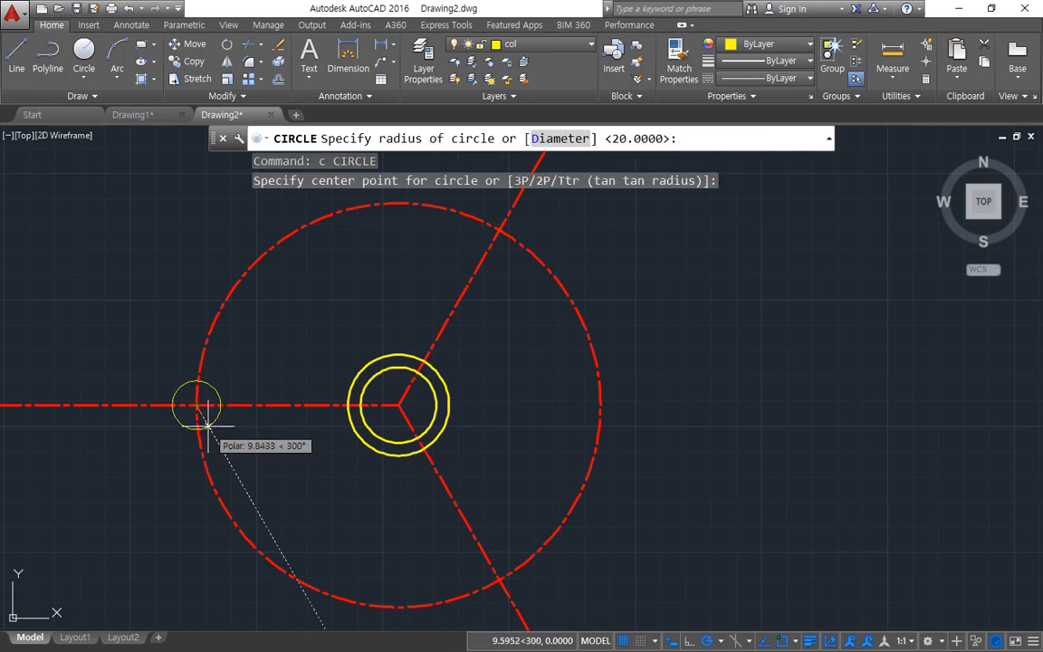
text(d)
key(Return)
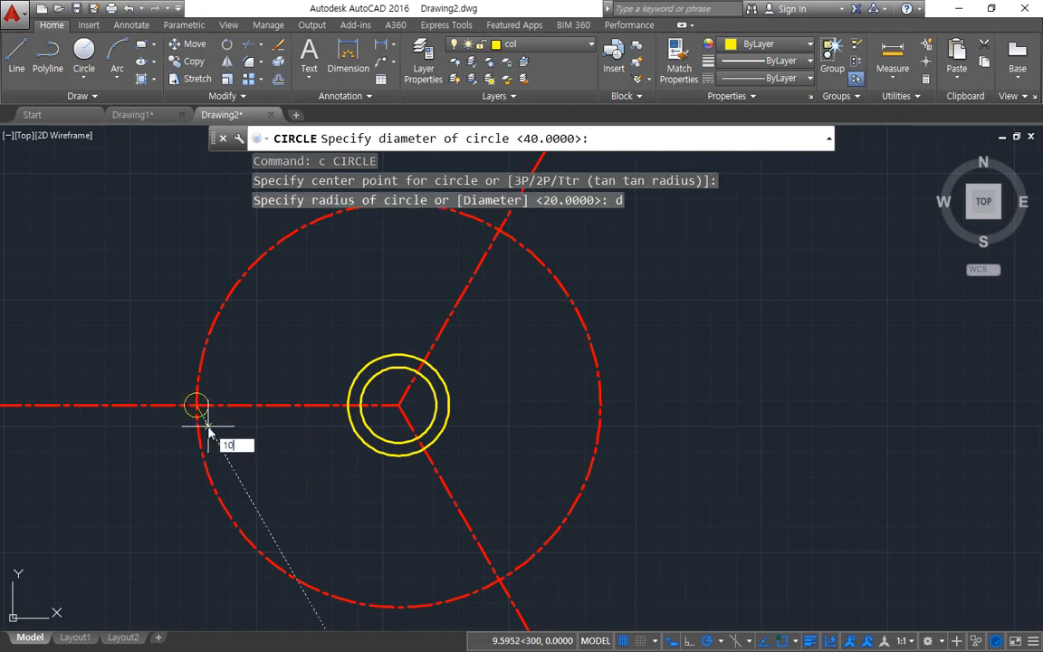
key(Return)
Step: Draw circles of radius 5 where the upper-right and lower-right rays cross the large centreline circle
middle_drag(547, 318, 456, 384)
key(Return)
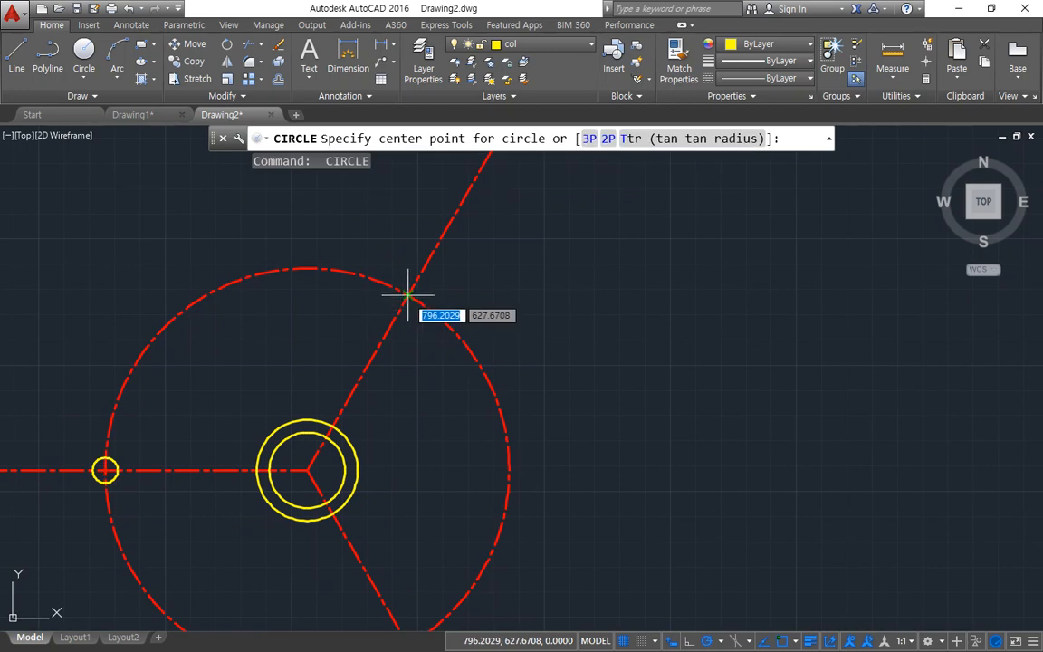
click(407, 294)
key(Return)
middle_drag(421, 424, 449, 325)
key(Return)
click(428, 512)
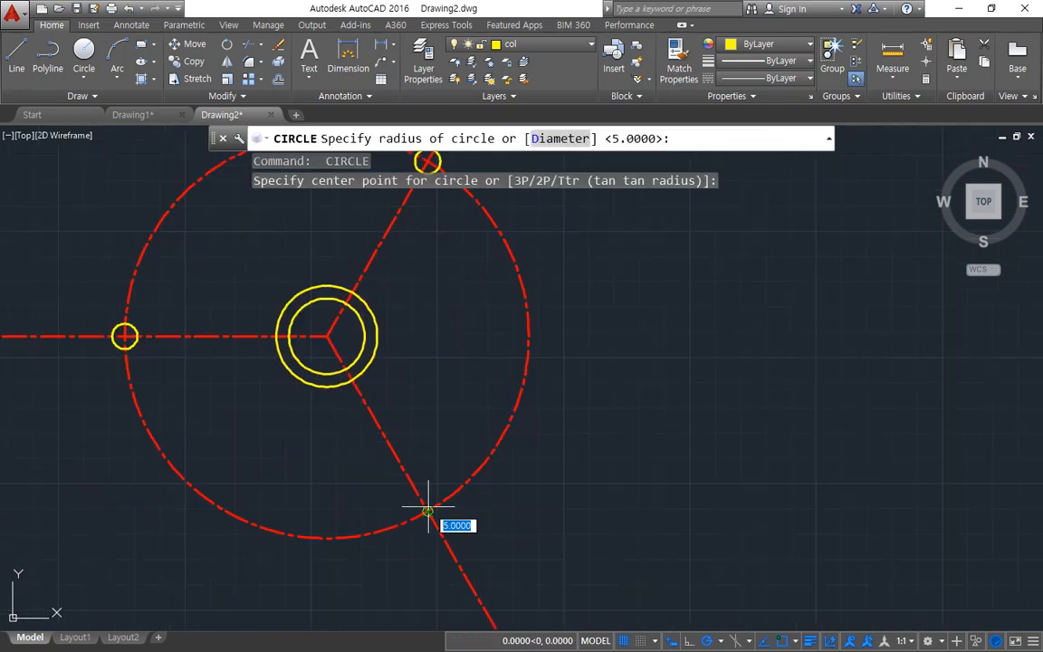
key(Return)
key(Return)
Step: Draw circles of radius 10 concentric with the three small circles on the large centreline circle
click(125, 337)
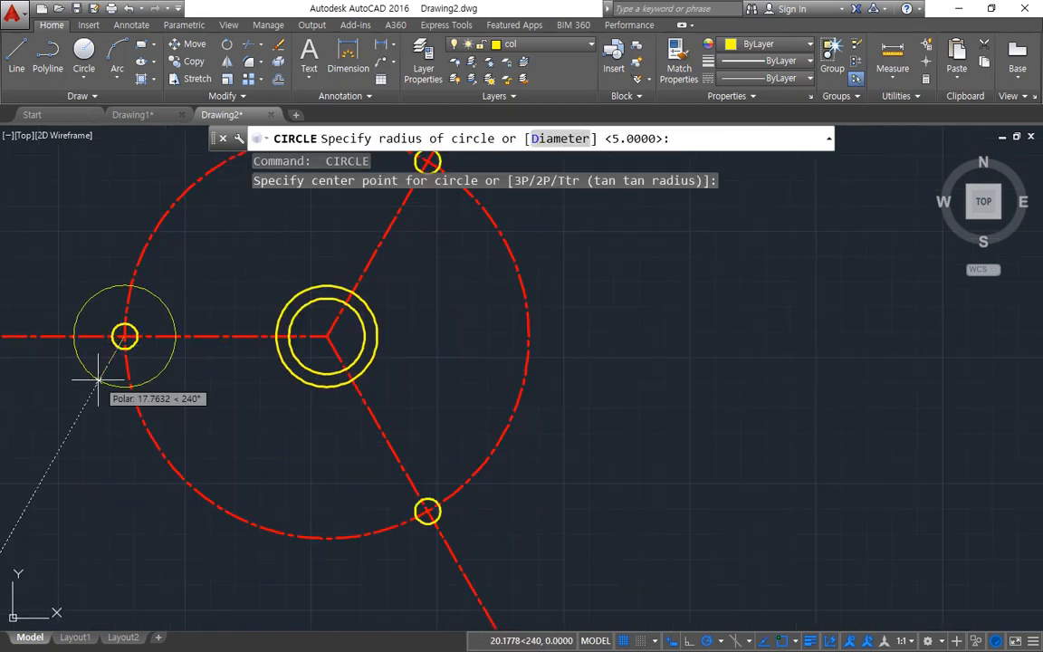
text(10)
key(Return)
key(Return)
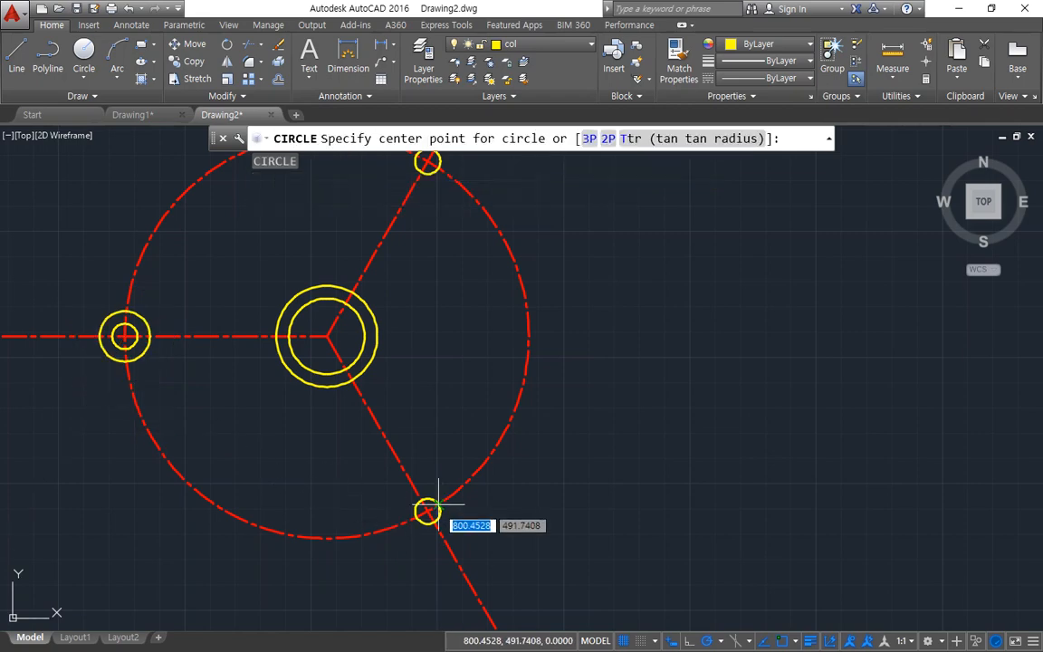
click(428, 512)
key(Return)
middle_drag(470, 387, 445, 493)
scroll(445, 493, up, 1)
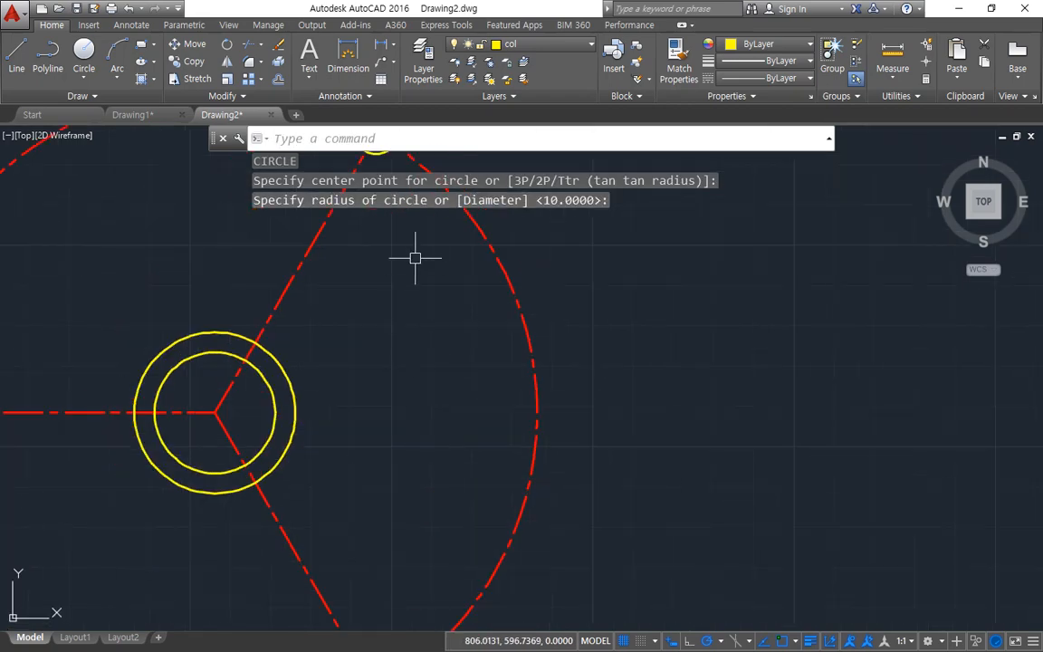
scroll(415, 260, down, 2)
middle_drag(414, 277, 434, 386)
scroll(416, 318, up, 2)
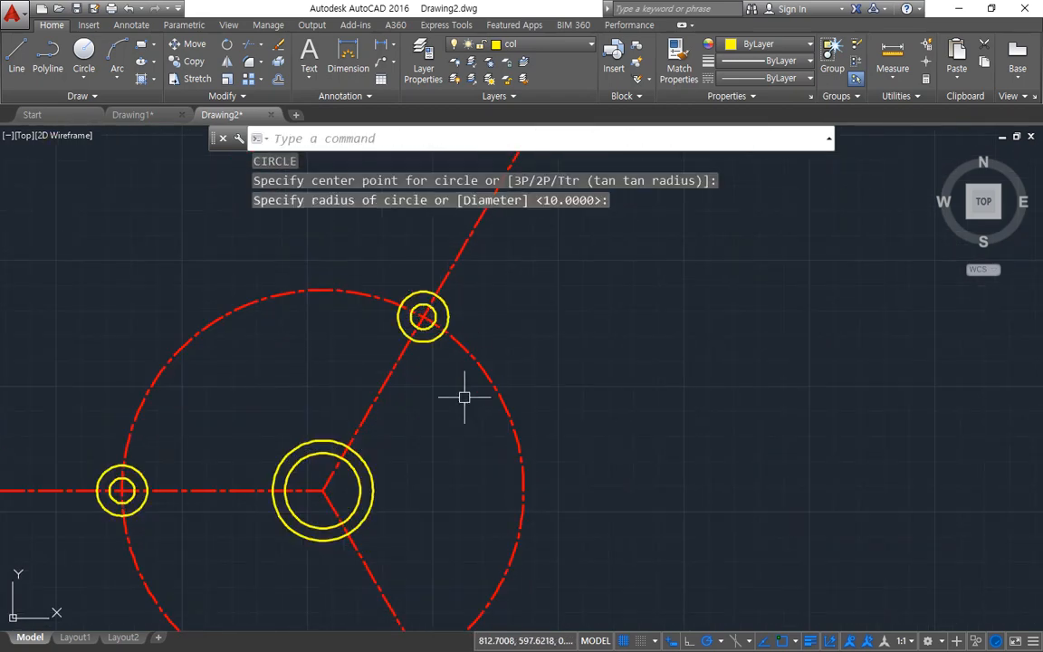
Step: Offset the outer circle at each of the three arm ends outward by 5
key(Return)
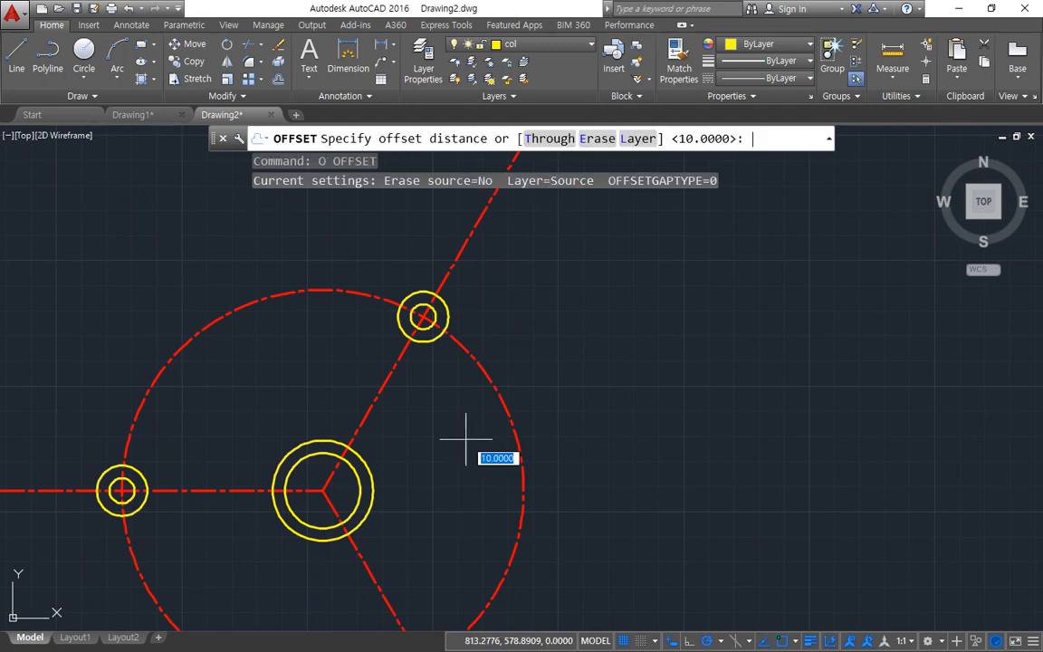
key(Return)
click(448, 310)
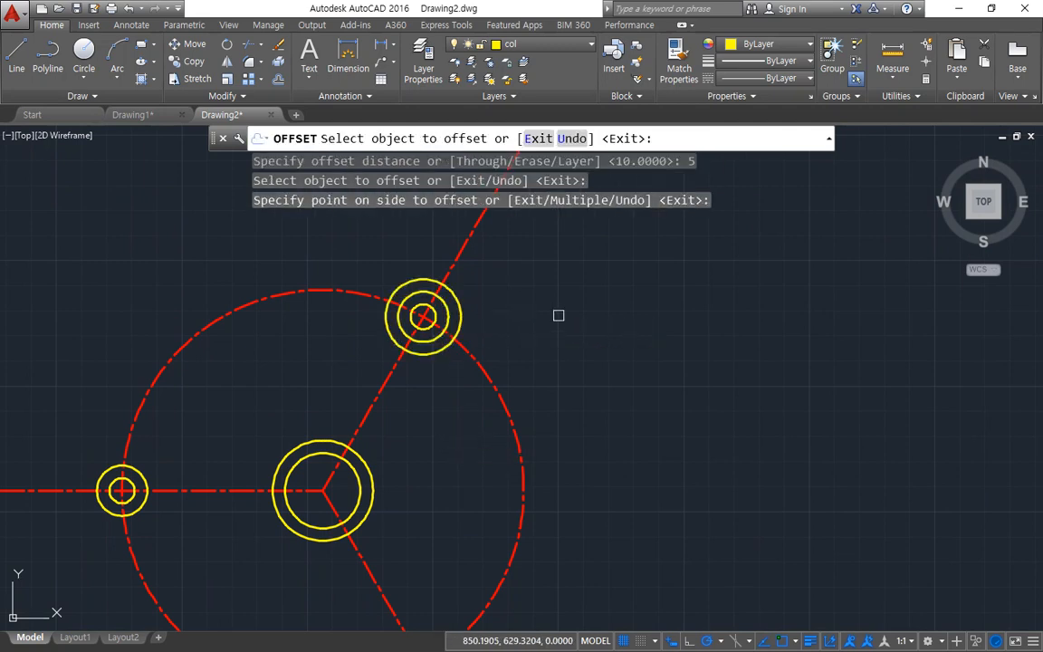
middle_drag(542, 455, 574, 337)
click(478, 554)
click(195, 422)
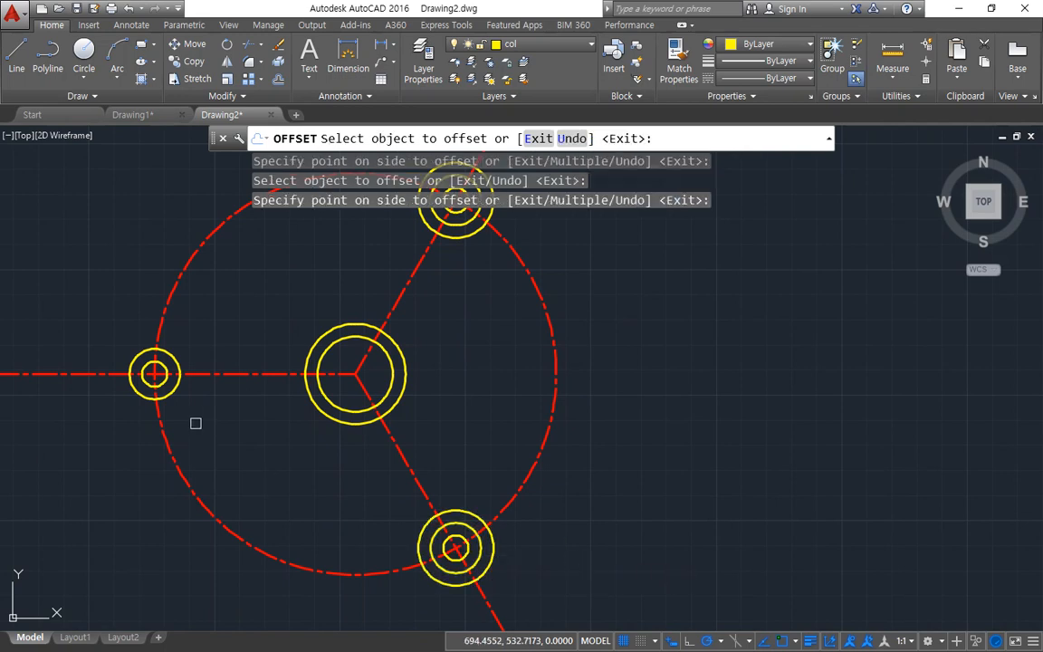
click(173, 392)
click(228, 459)
key(Return)
Step: Trim the large centreline circle and the three rays back to the outermost circles at the arm ends
text(tr)
key(Return)
key(Return)
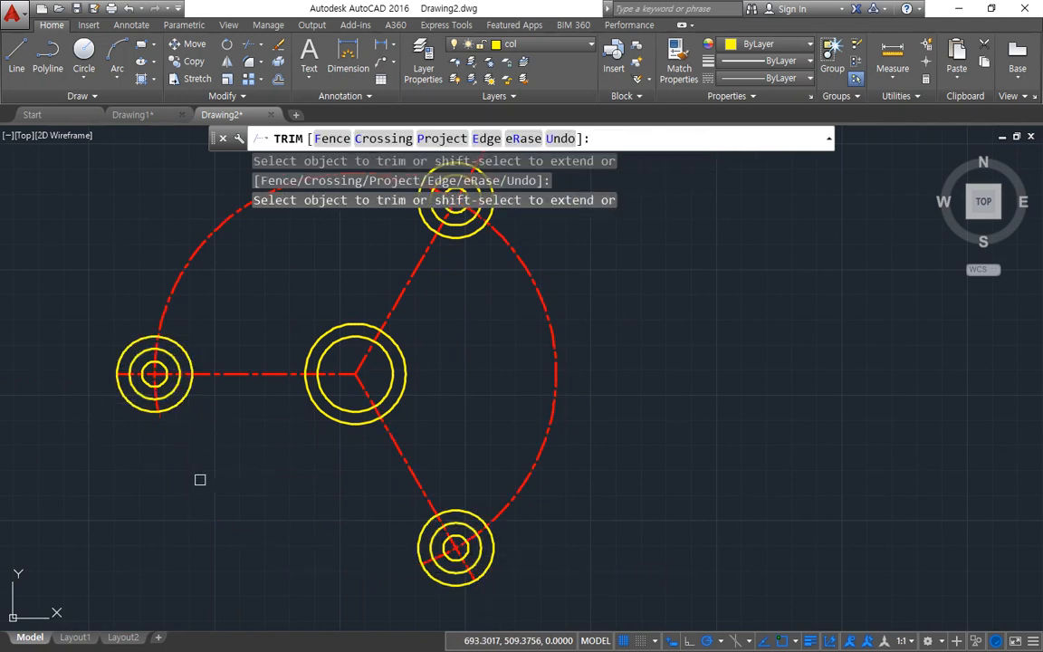
middle_drag(241, 280, 183, 436)
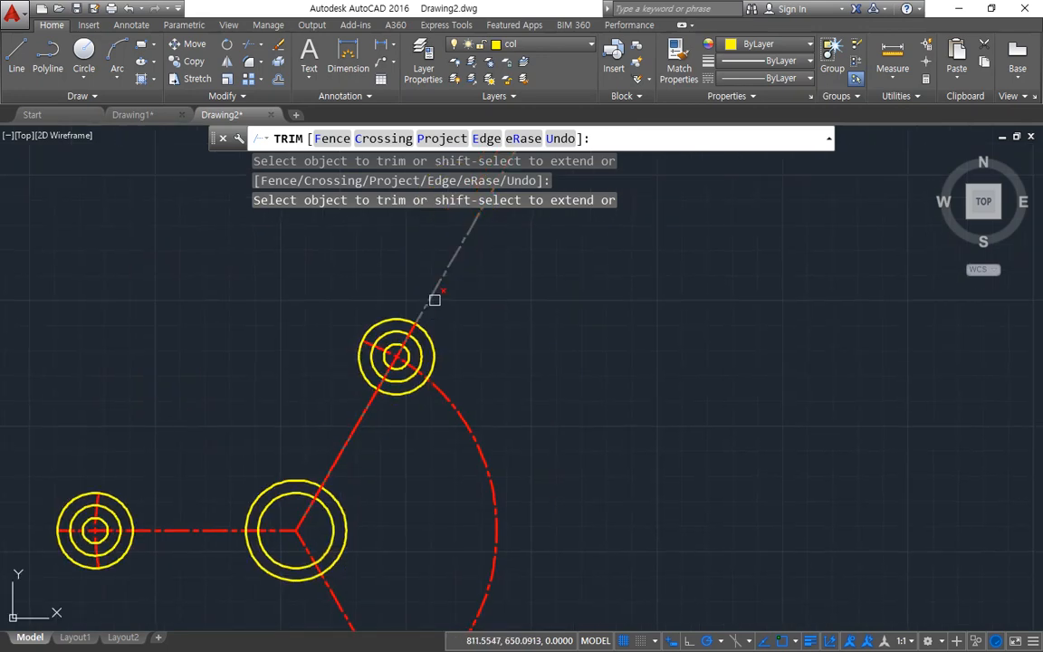
key(Return)
click(437, 358)
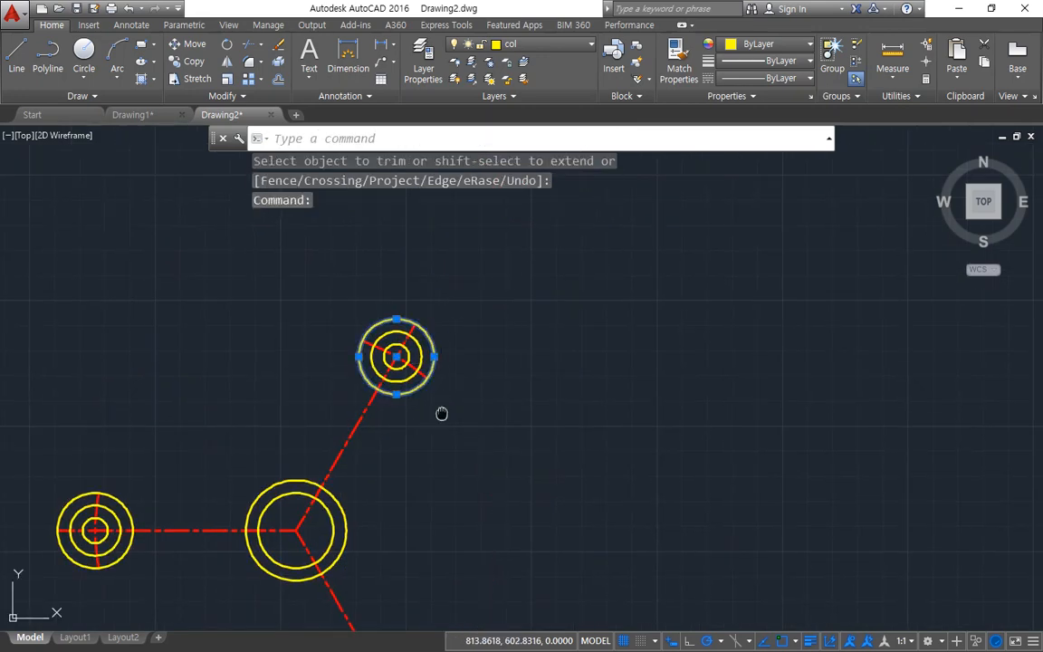
middle_drag(442, 415, 471, 280)
click(157, 421)
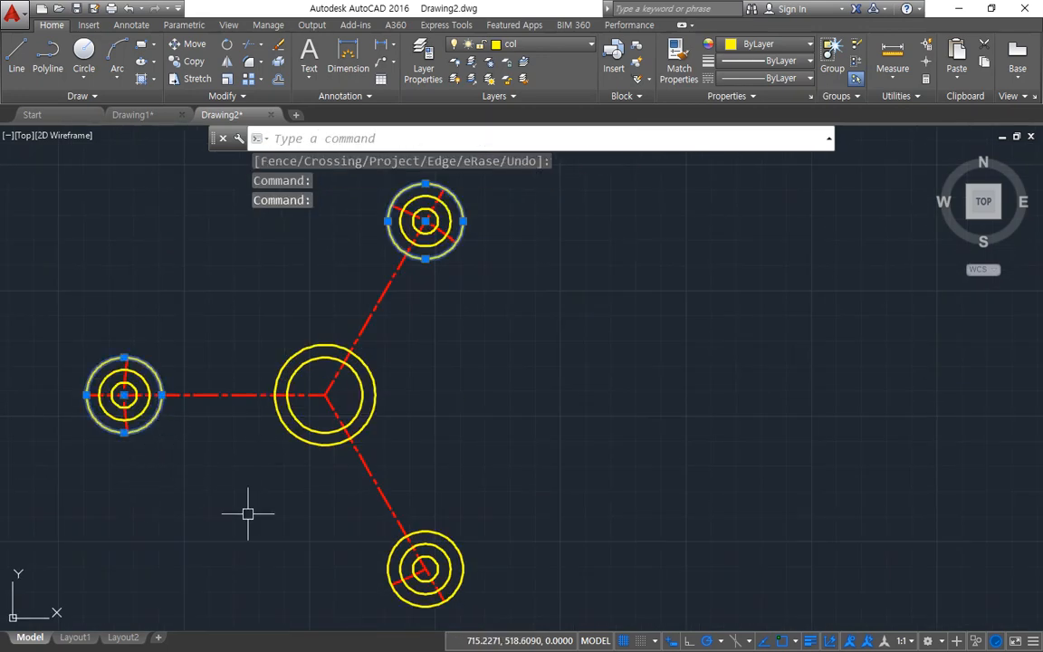
click(380, 554)
key(Escape)
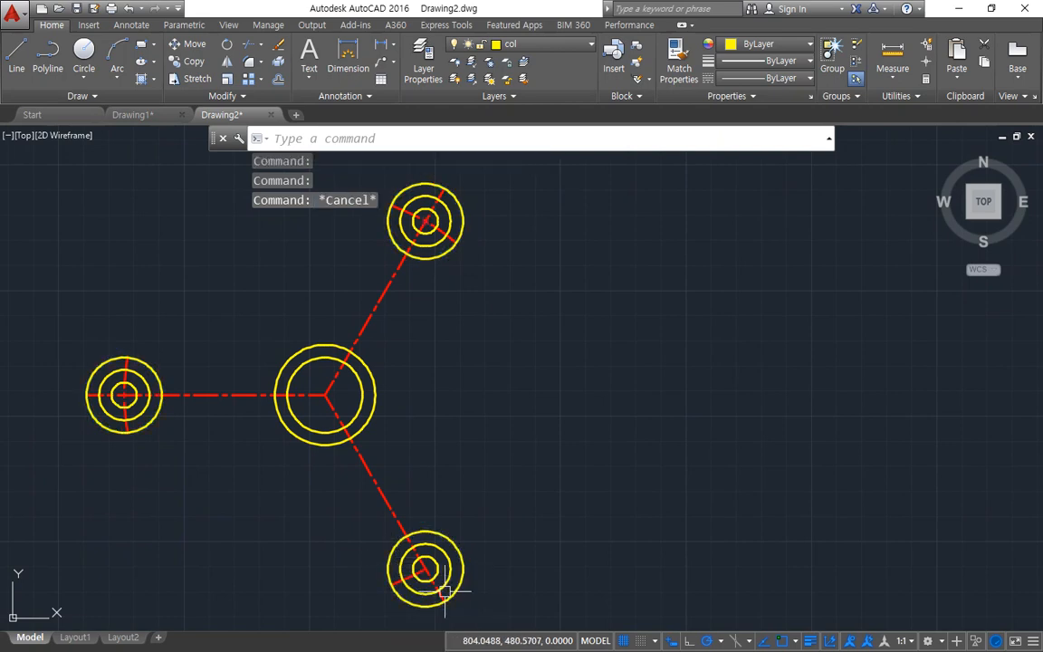
Step: Extend the short centreline arc at the lower-right arm end to the far side of its outermost circle
scroll(415, 572, up, 4)
text(e)
key(Return)
click(465, 570)
key(Return)
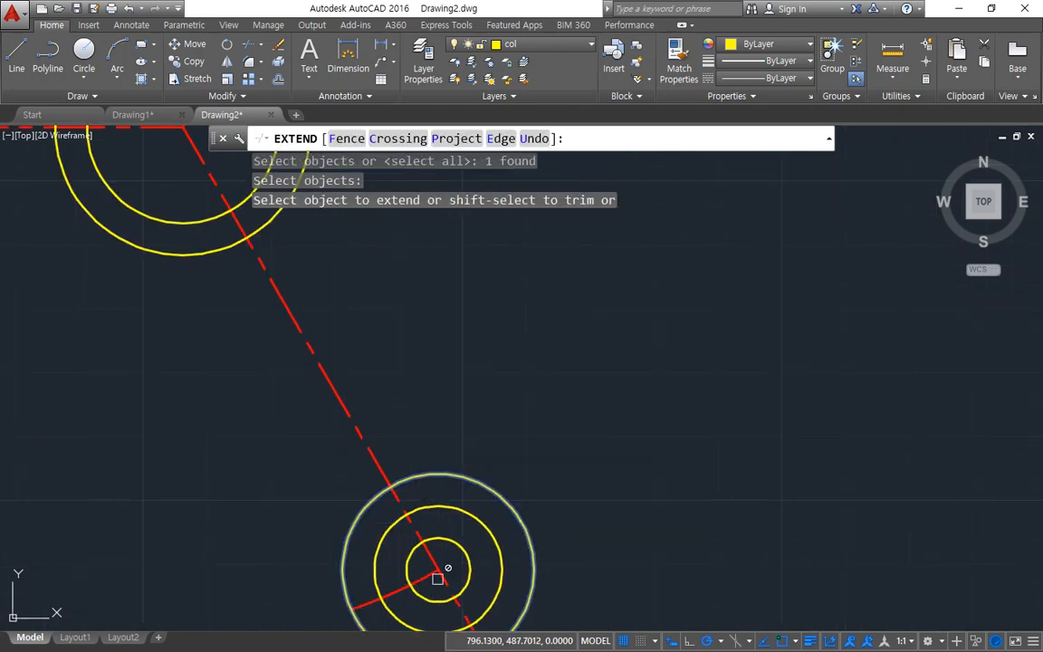
click(430, 564)
scroll(452, 576, down, 3)
scroll(453, 576, down, 2)
key(Return)
Step: Erase the outermost circle at each of the three arm ends
click(496, 583)
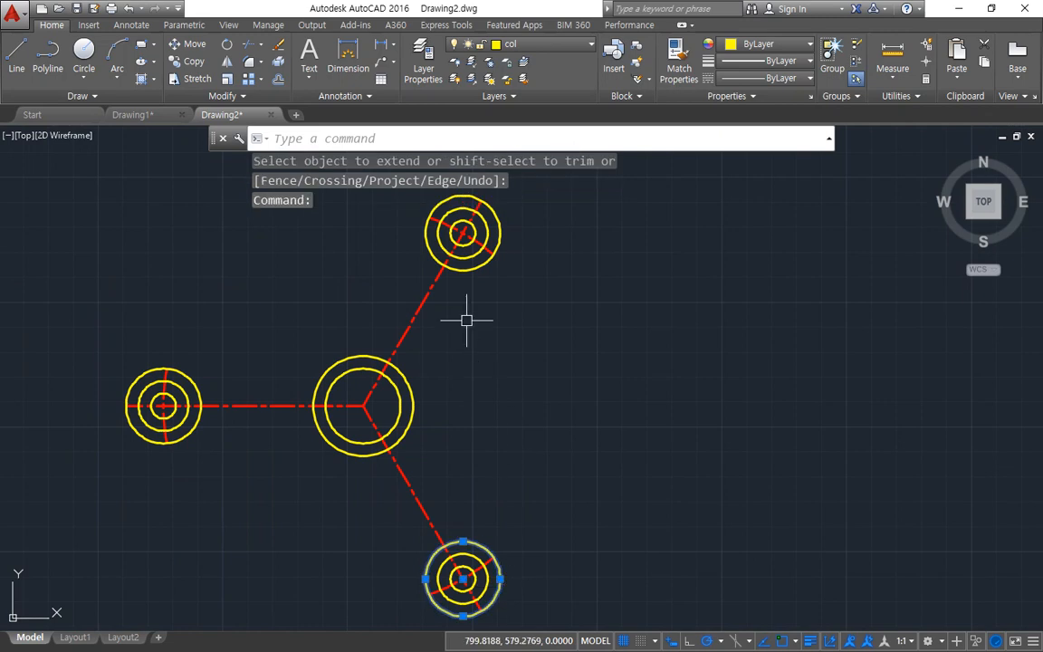
click(472, 269)
click(199, 378)
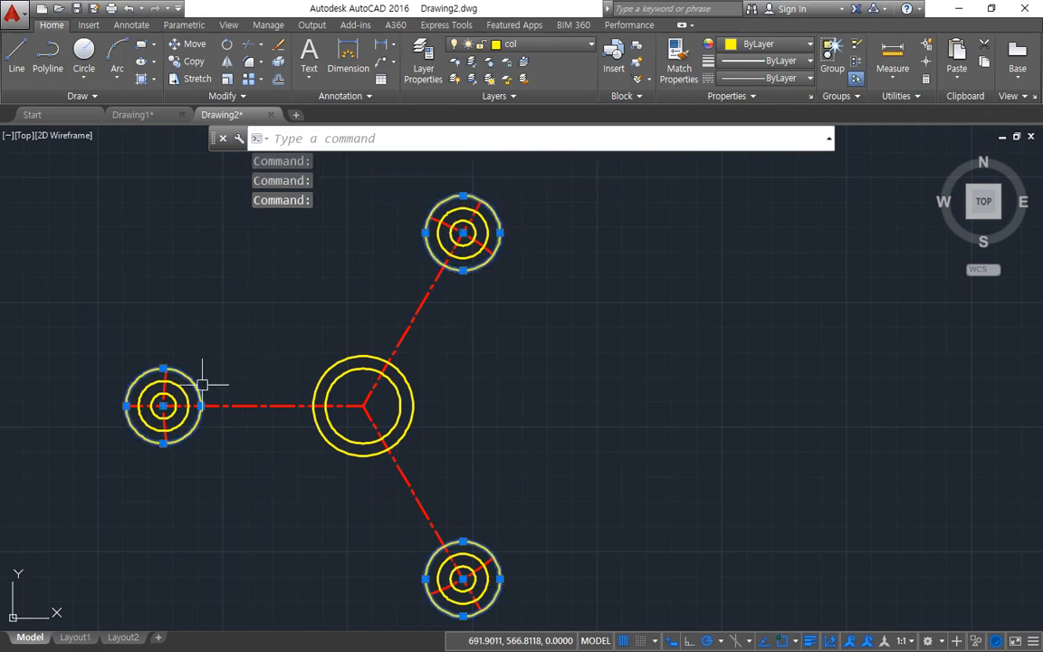
text(e)
key(Return)
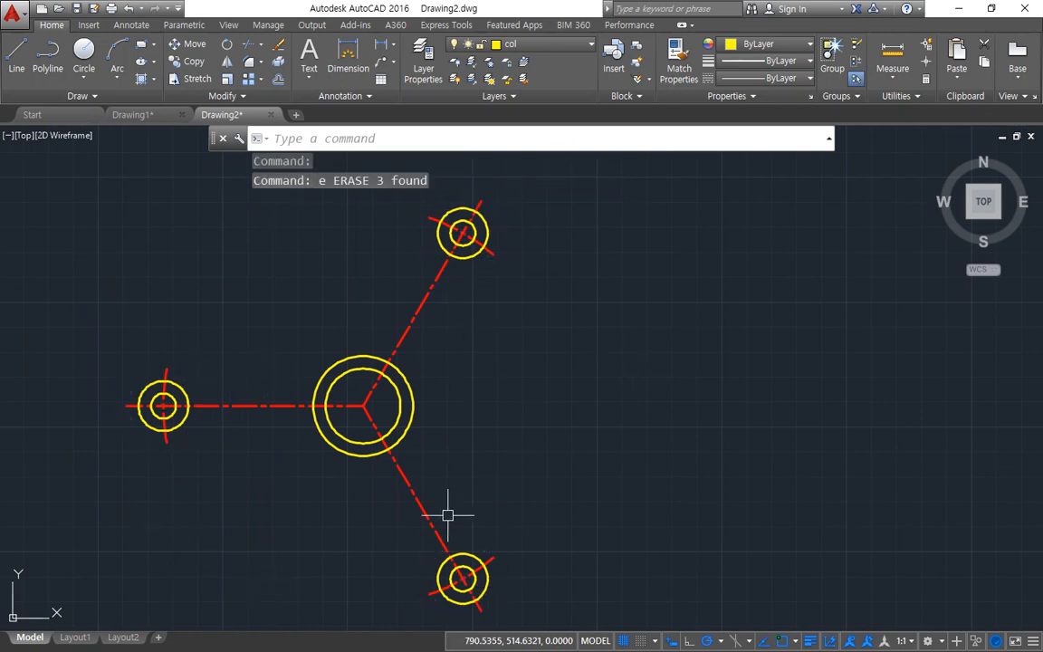
Step: With only Endpoint and Tangent snaps active, draw the left arm's upper tangent line from its innermost circle to the central circle of radius 20
scroll(237, 421, up, 4)
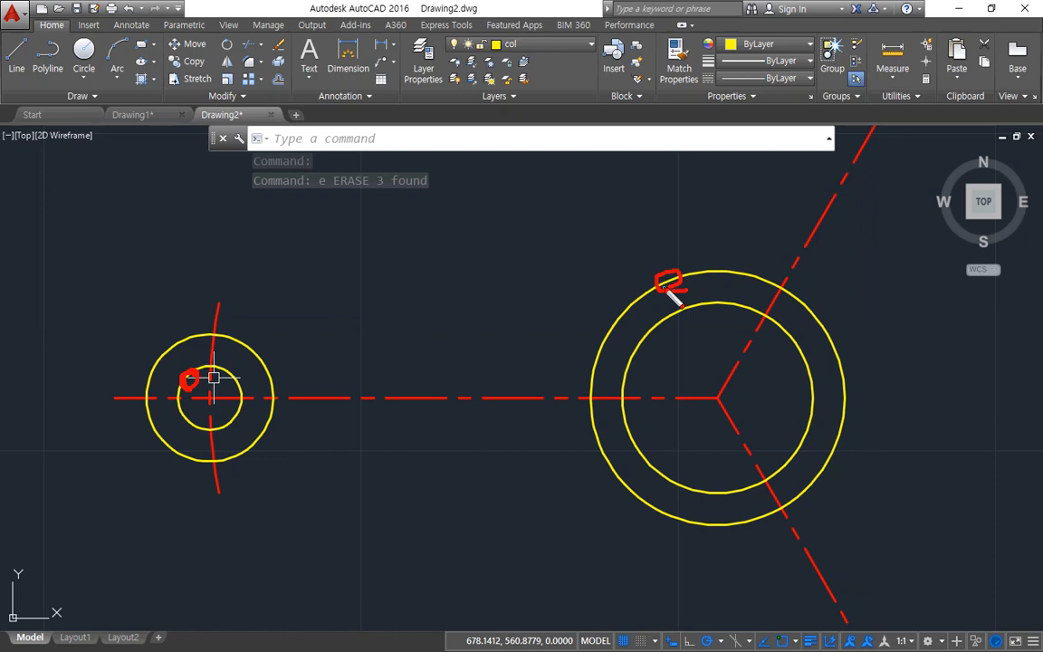
key(Escape)
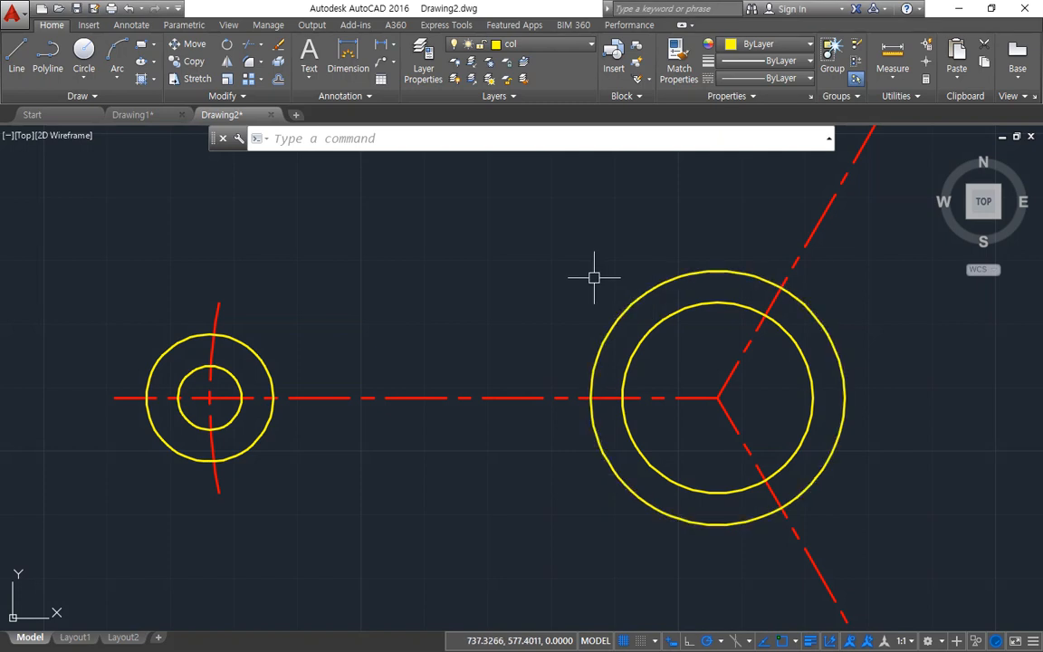
text(l)
key(Return)
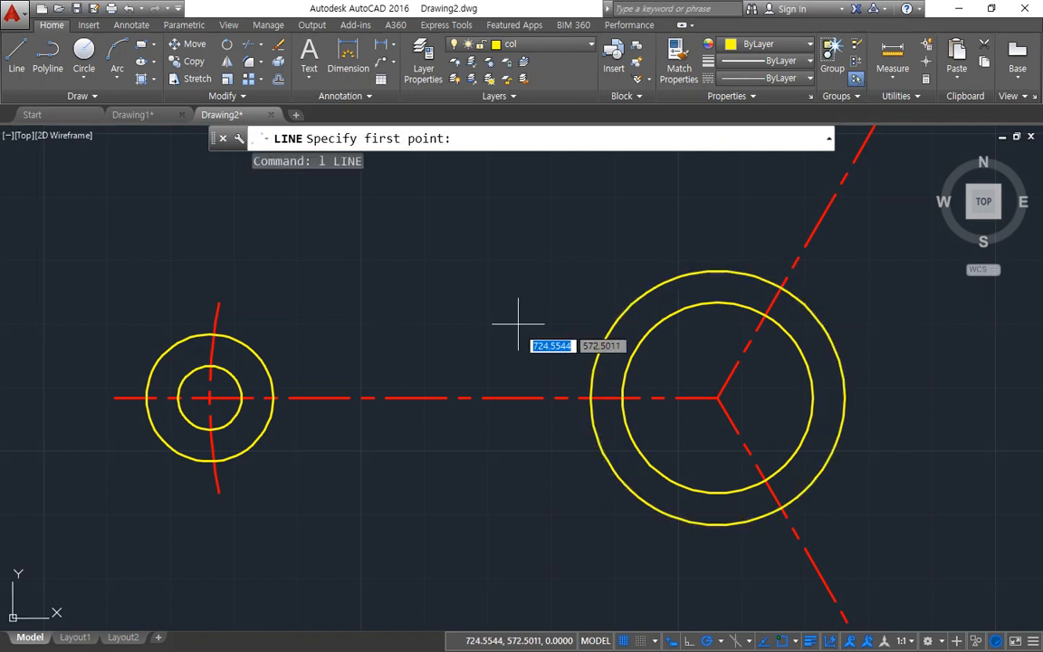
click(794, 641)
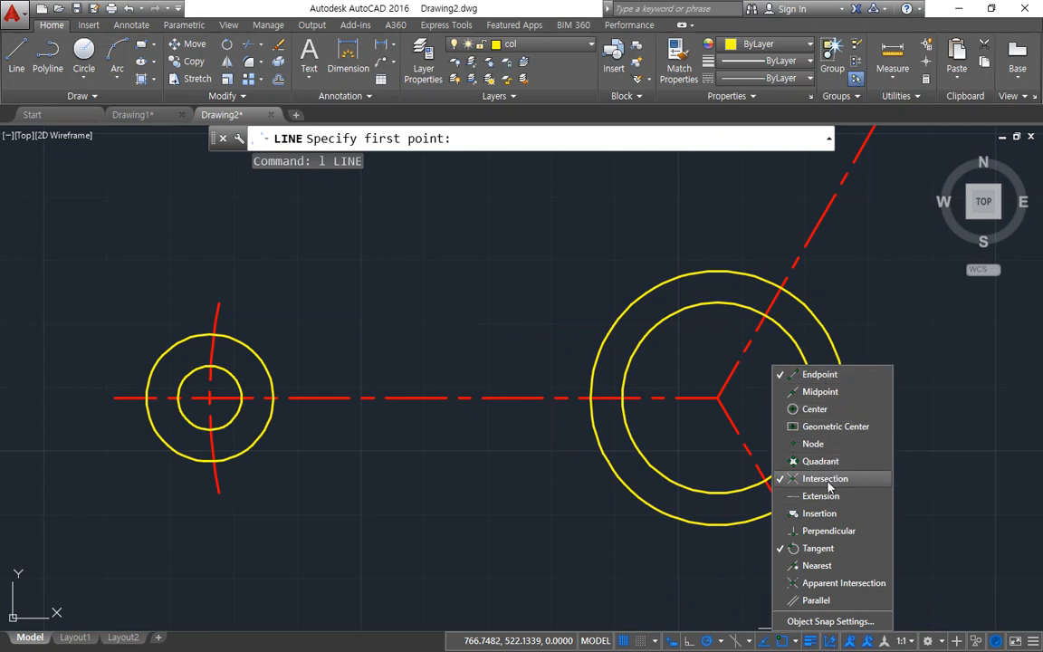
click(424, 398)
click(204, 367)
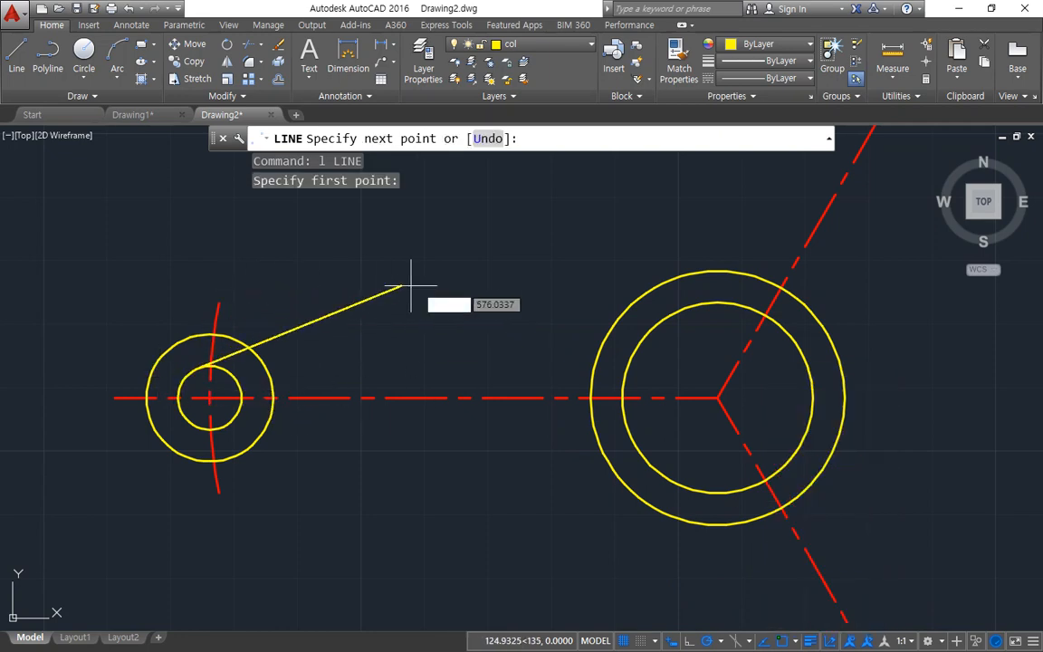
click(623, 308)
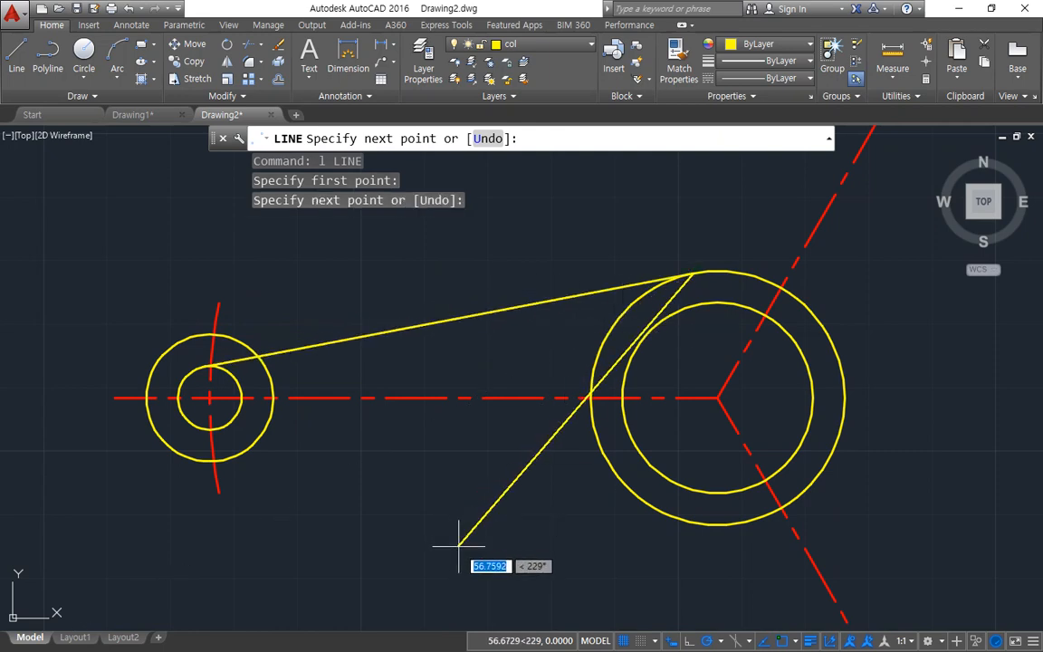
key(Return)
key(Return)
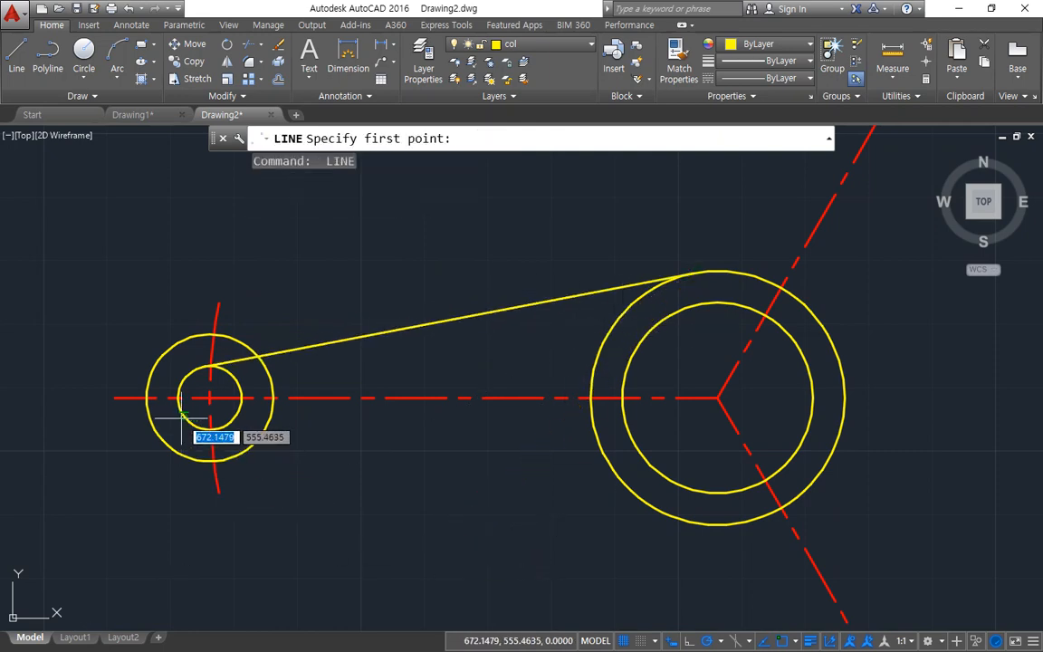
Step: Draw the left arm's lower tangent line from its innermost circle to the outer central circle
click(182, 418)
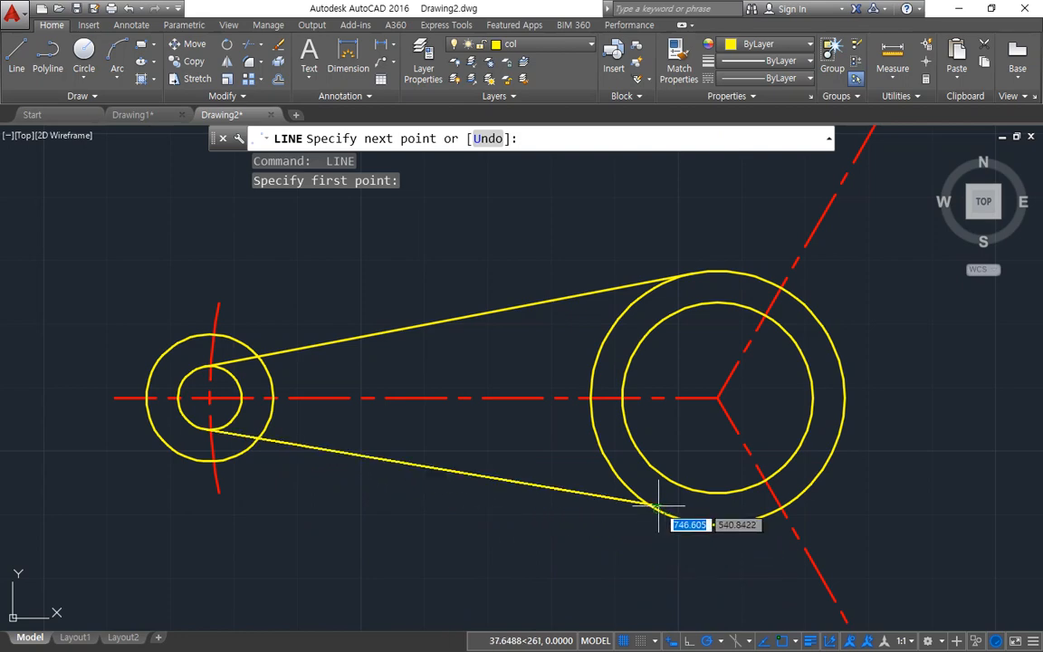
click(680, 523)
key(Return)
Step: Draw the lower-right arm's left tangent line from the outer central circle to the arm end's innermost circle
scroll(492, 361, up, 3)
key(Return)
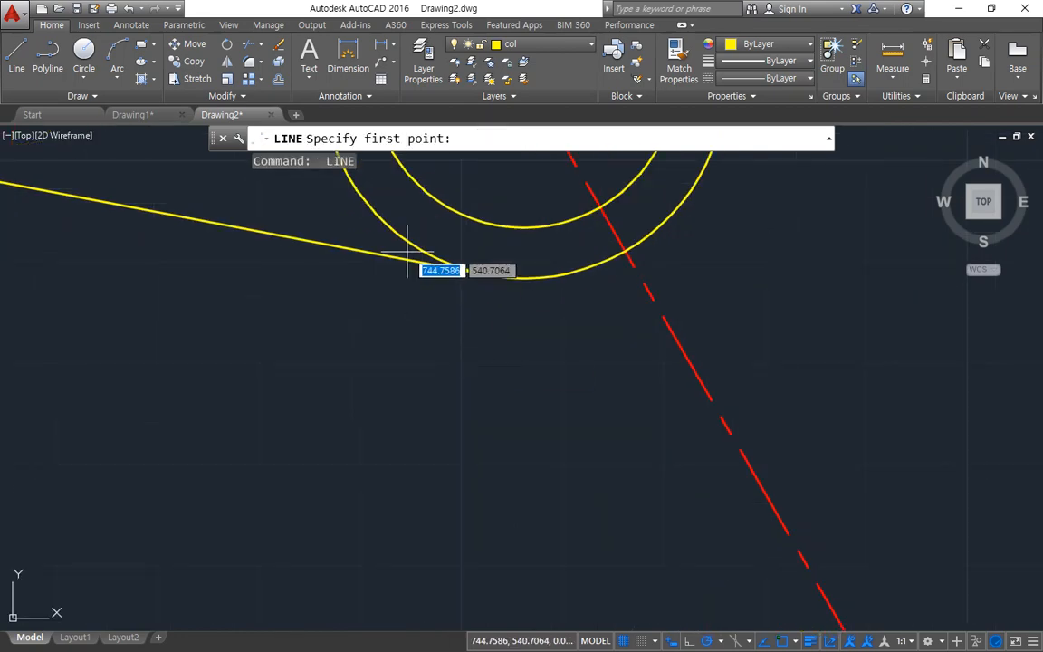
click(399, 240)
scroll(448, 362, down, 4)
scroll(589, 362, up, 5)
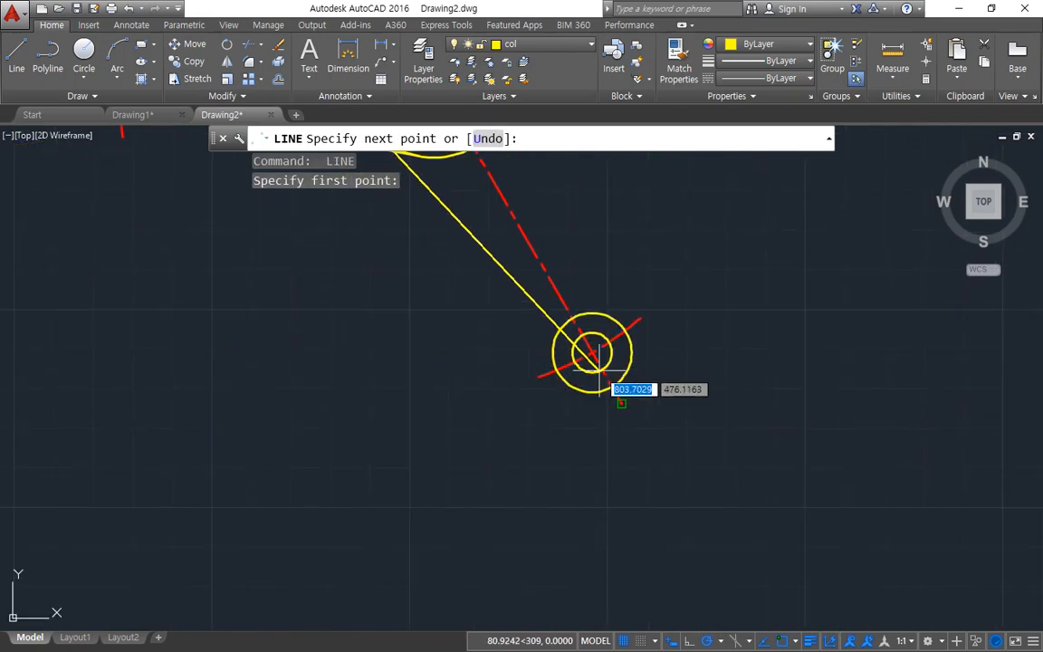
click(581, 367)
key(Return)
key(Return)
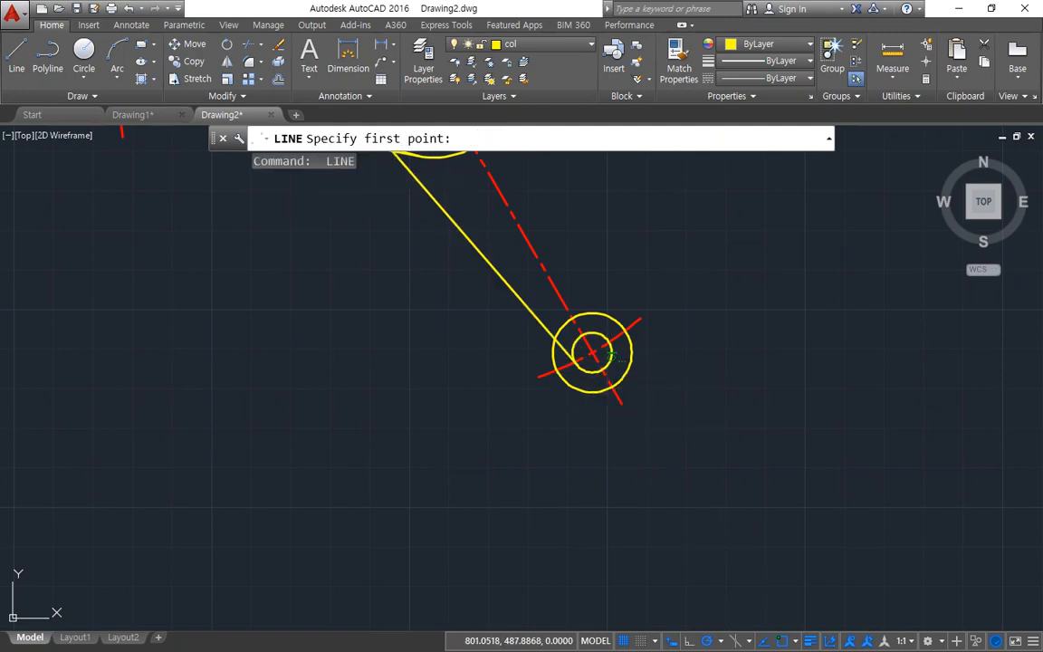
Step: Draw the lower-right arm's right tangent line from the arm end's innermost circle to the outer central circle
click(610, 349)
scroll(609, 231, down, 2)
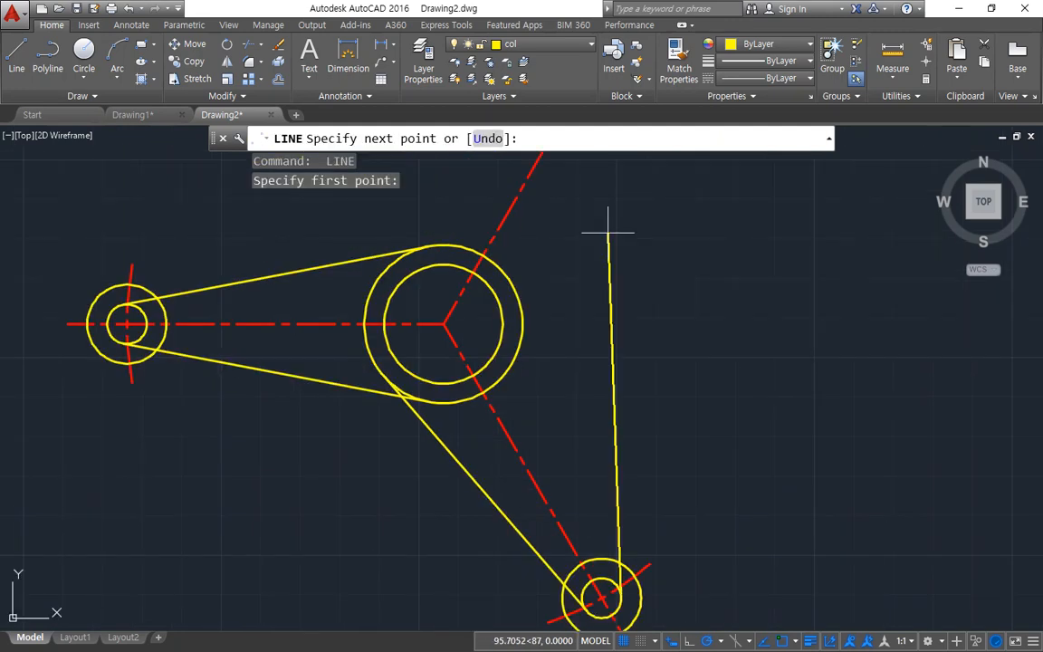
click(522, 337)
key(Return)
key(Return)
Step: Draw the upper-right arm's right tangent line from the outer central circle to the arm end's innermost circle
click(510, 362)
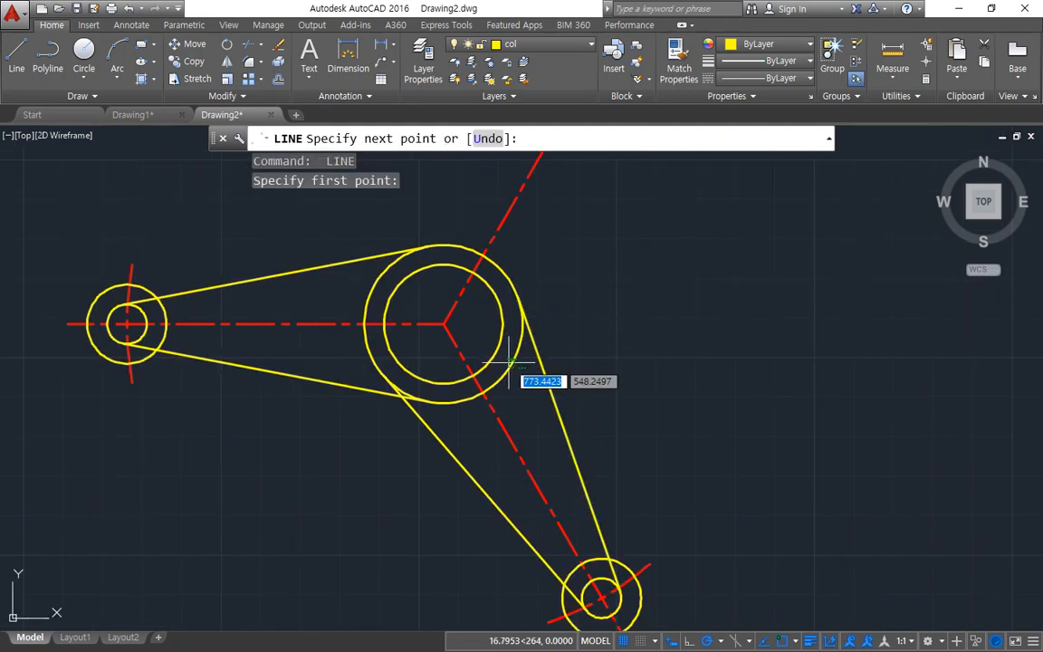
scroll(601, 257, down, 2)
middle_drag(600, 257, 599, 440)
scroll(612, 294, up, 4)
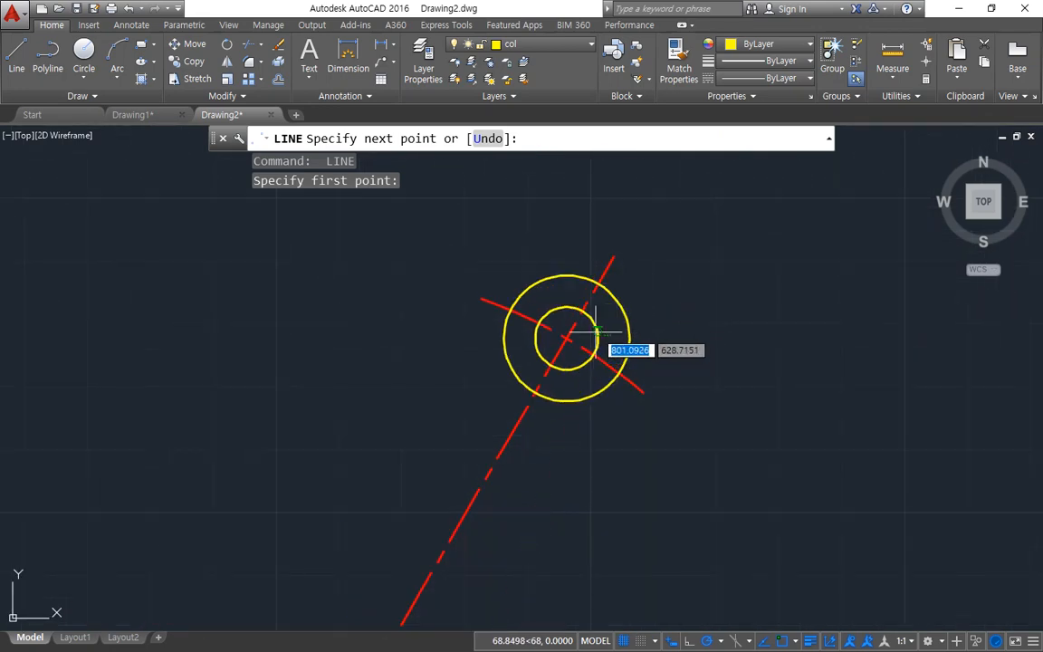
click(597, 344)
key(Return)
key(Return)
Step: Draw the upper-right arm's left tangent line from the arm end's innermost circle to the outer central circle
click(538, 324)
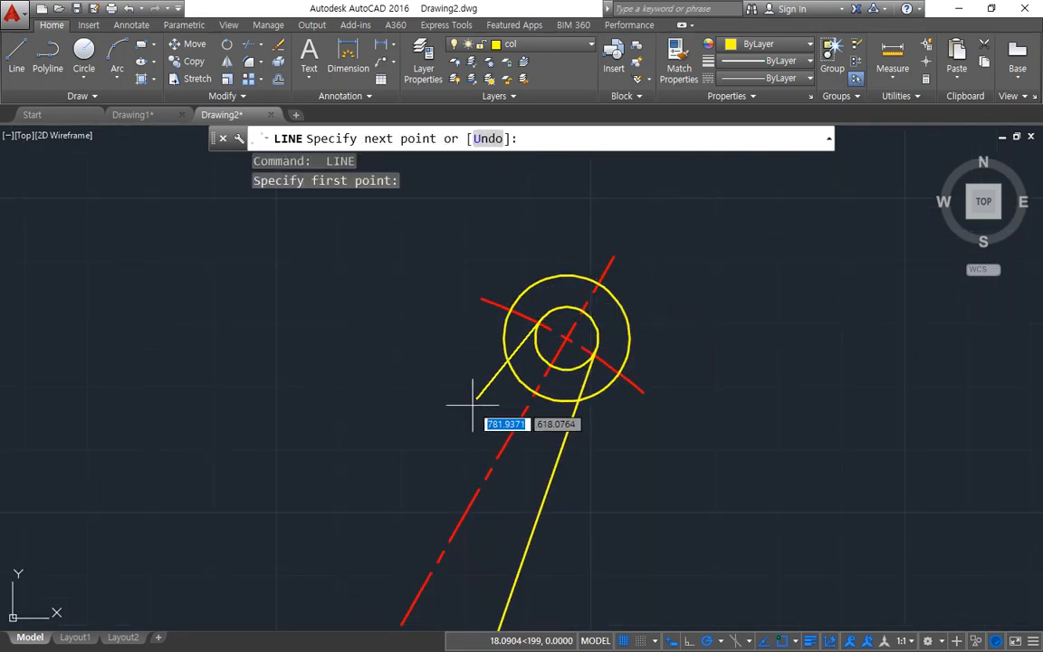
scroll(400, 399, down, 2)
middle_drag(408, 441, 513, 277)
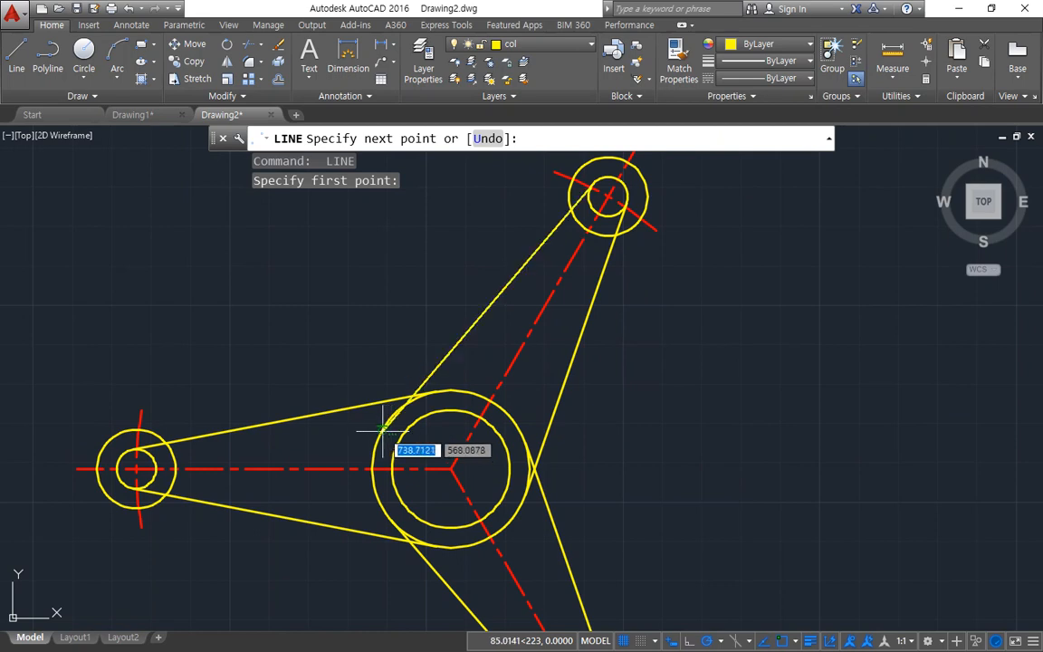
click(409, 397)
key(Escape)
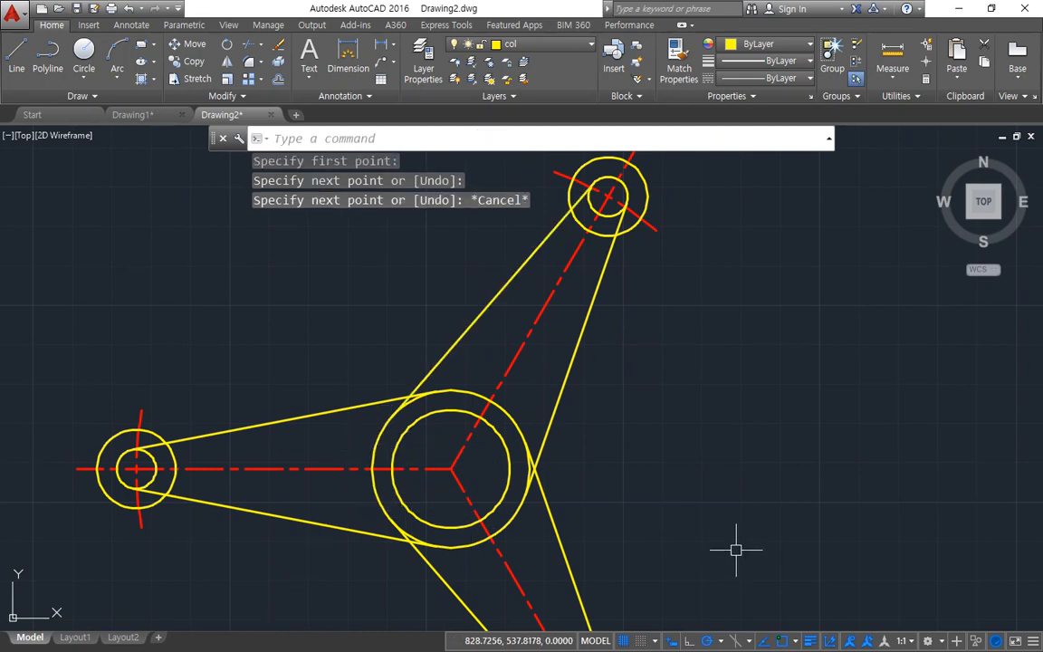
Step: Offset the upper-right arm's left tangent line and both tangent lines of the left arm outward by 5
text(o)
key(Return)
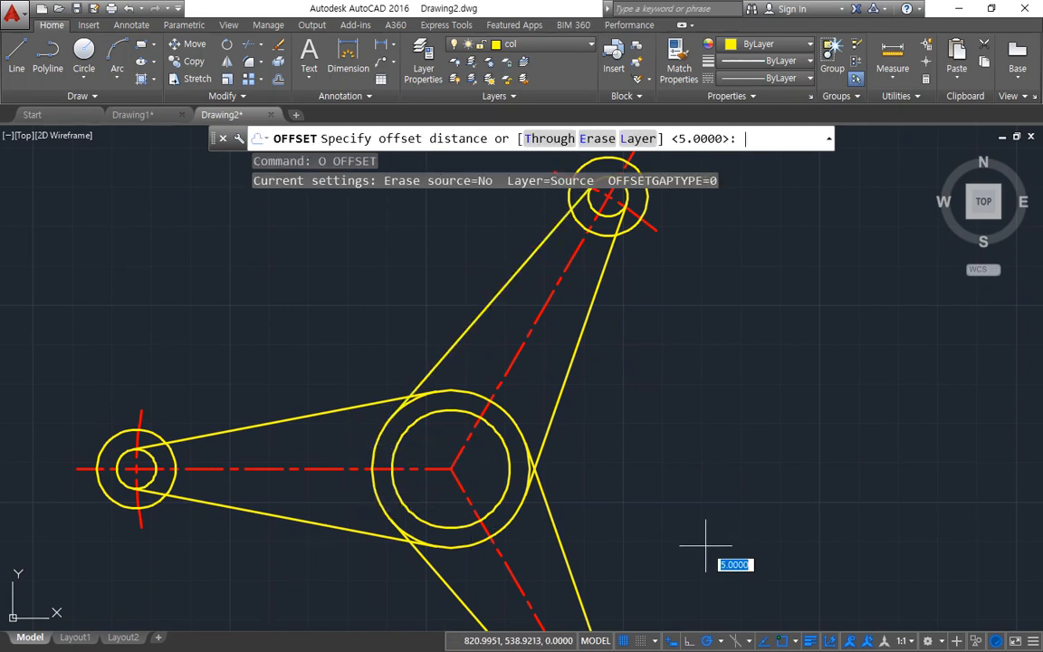
text(5)
key(Return)
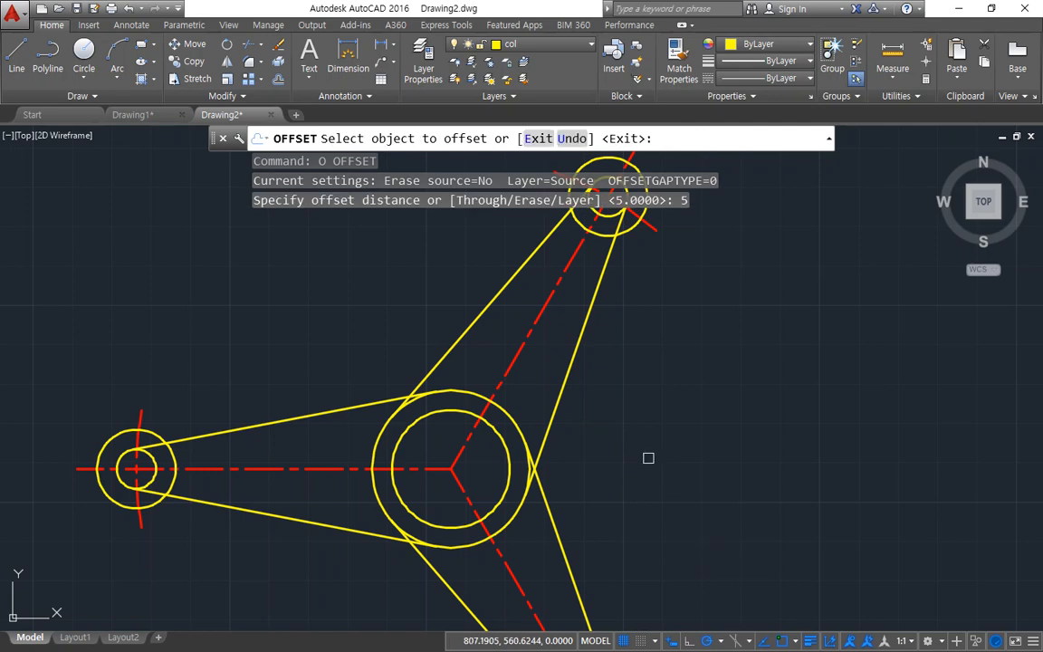
click(492, 298)
click(403, 343)
click(310, 416)
click(301, 382)
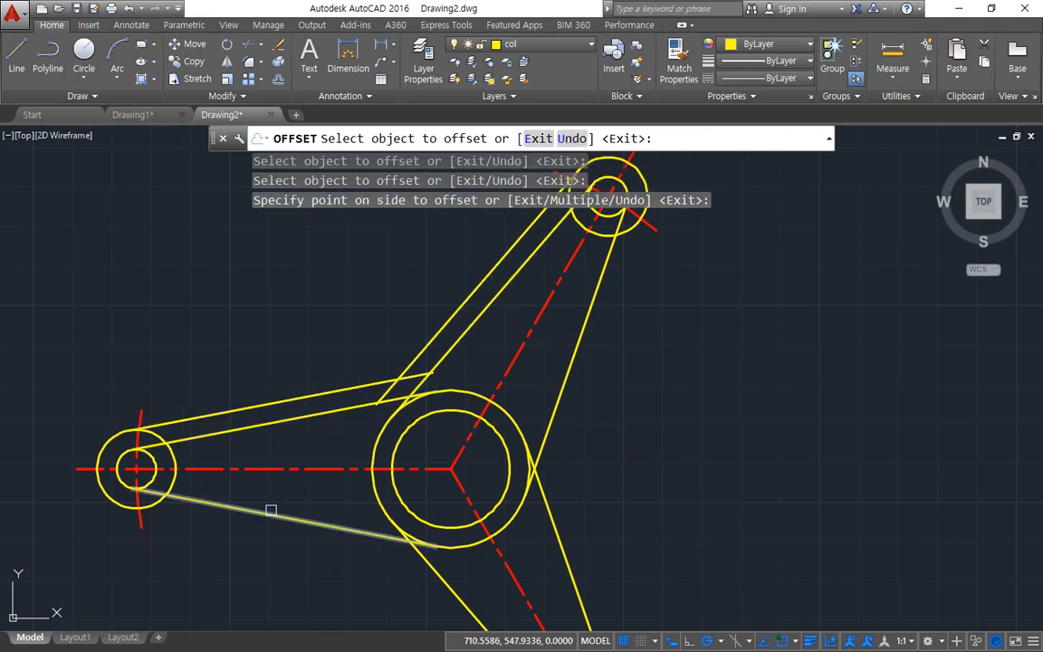
click(273, 508)
click(245, 554)
Step: Offset the upper-right arm's right tangent line and both tangent lines of the lower-right arm outward by the same distance
click(552, 422)
click(582, 429)
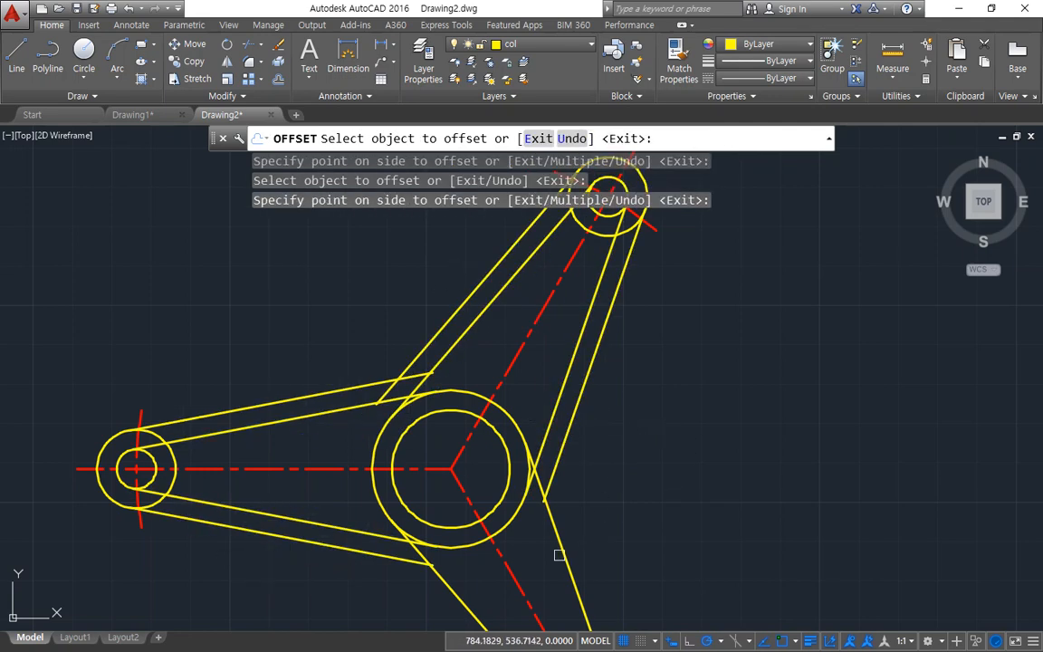
click(562, 555)
click(625, 542)
middle_drag(493, 572, 484, 401)
click(463, 448)
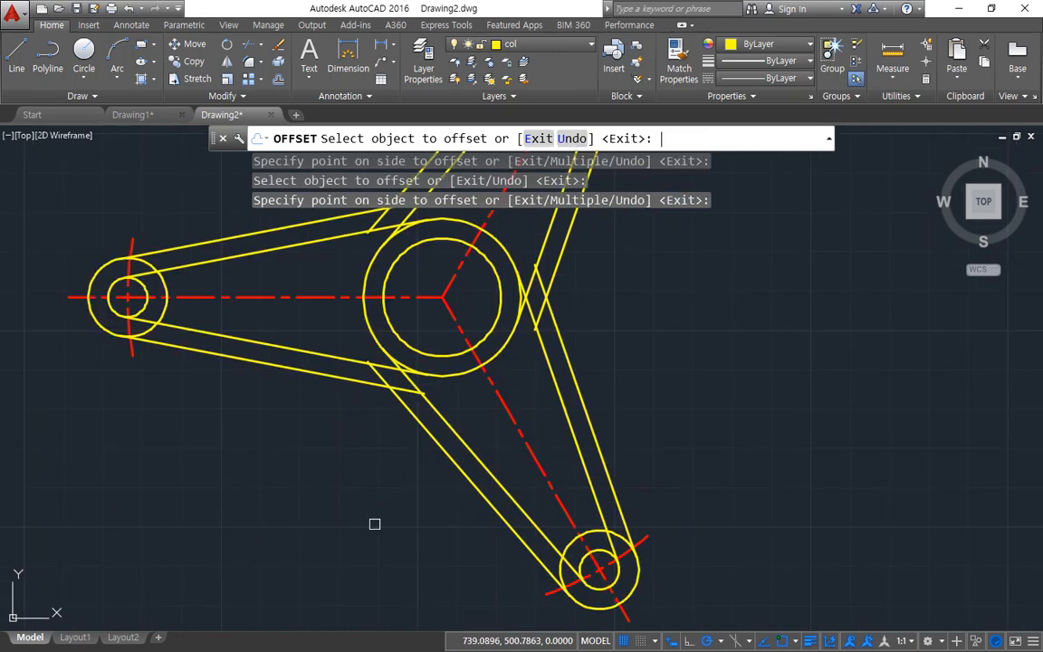
key(Return)
middle_drag(245, 375, 251, 507)
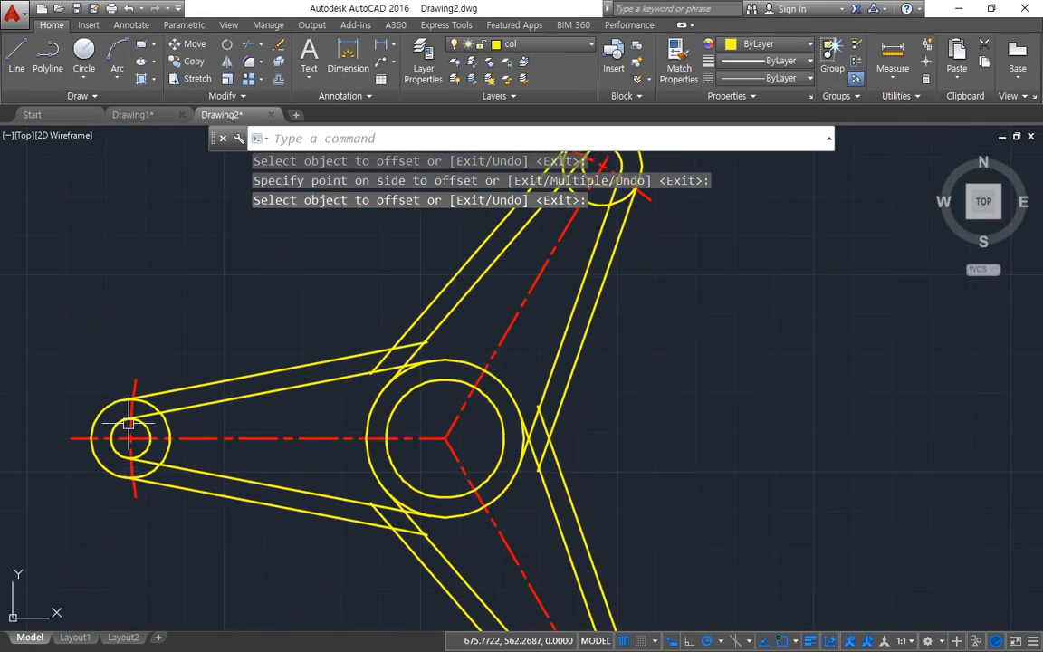
Step: Fillet the left arm's upper outer edge to the upper-right arm's left outer edge with a radius of 30
scroll(127, 423, up, 2)
scroll(497, 372, up, 2)
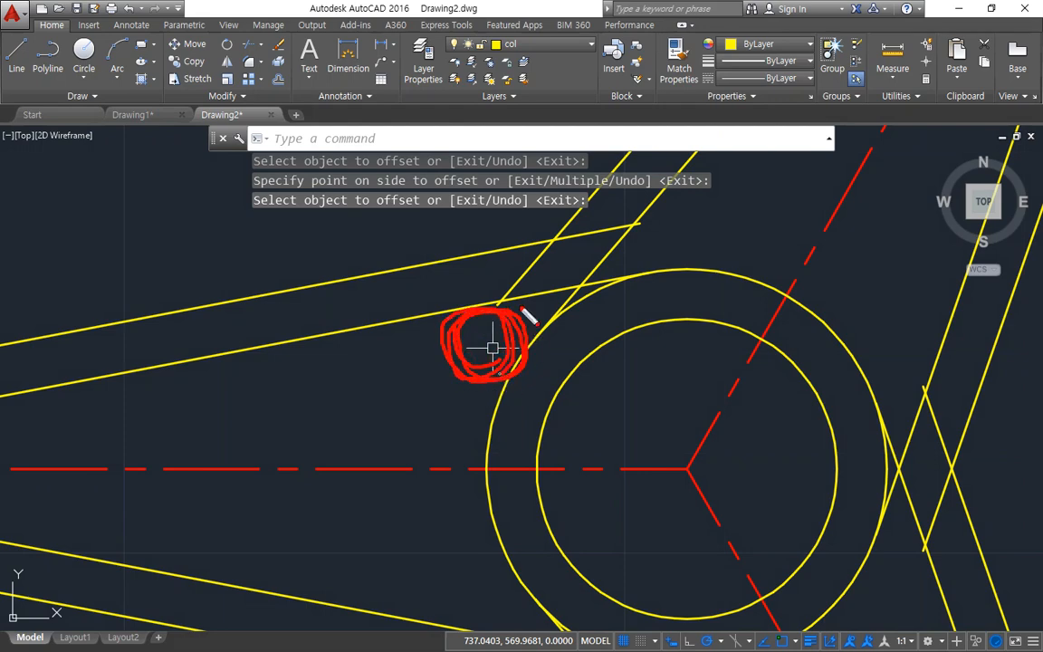
scroll(535, 304, down, 5)
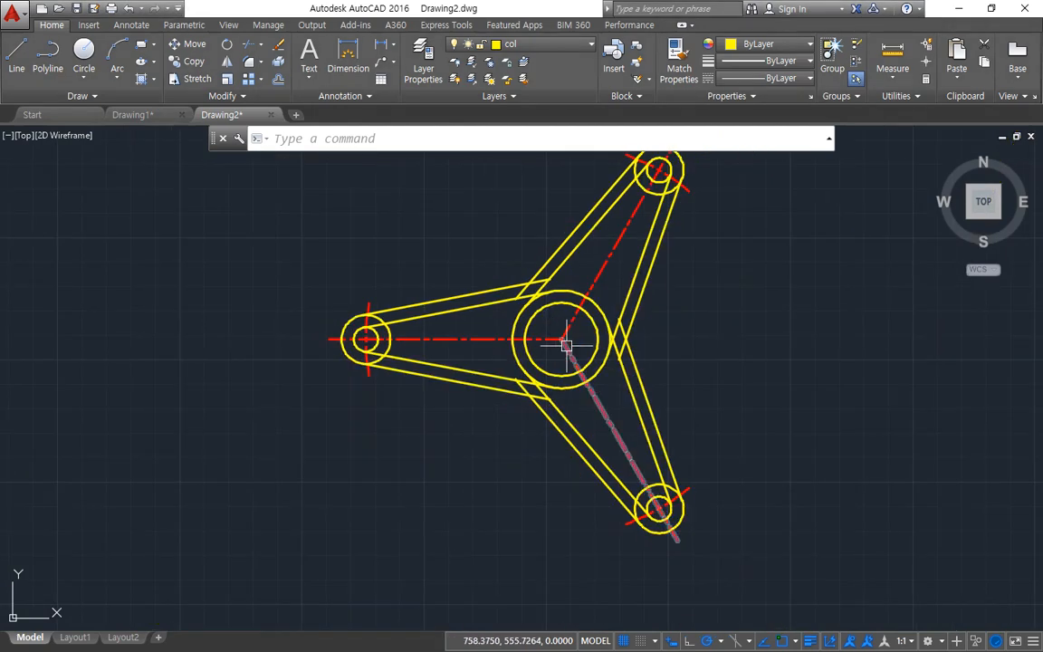
text(f)
key(Return)
text(r)
key(Return)
text(3)
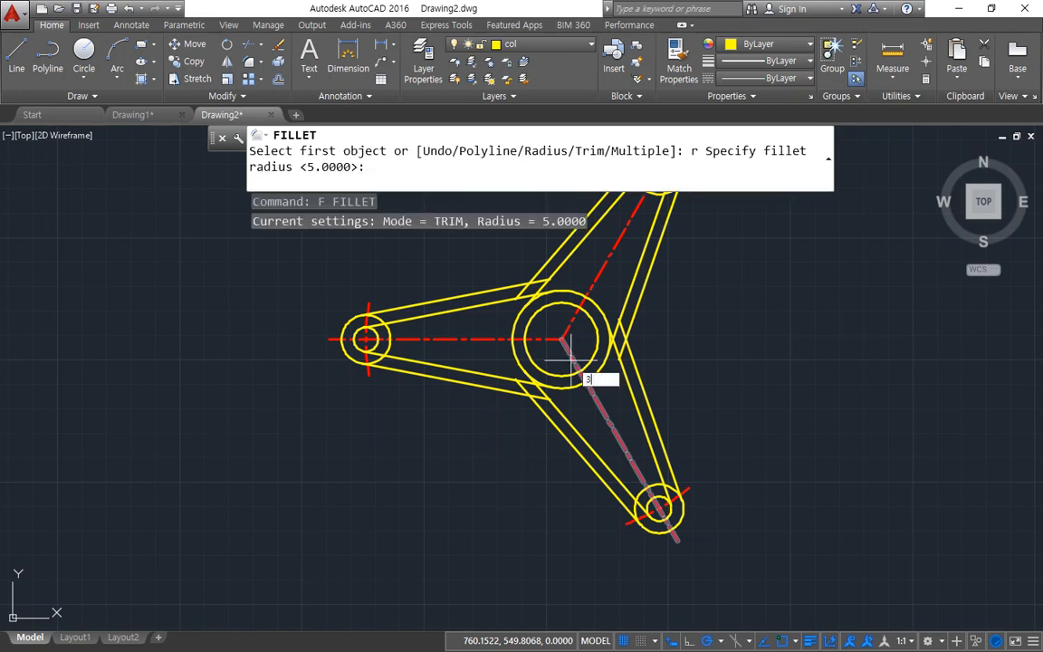
text(0)
key(Return)
click(544, 259)
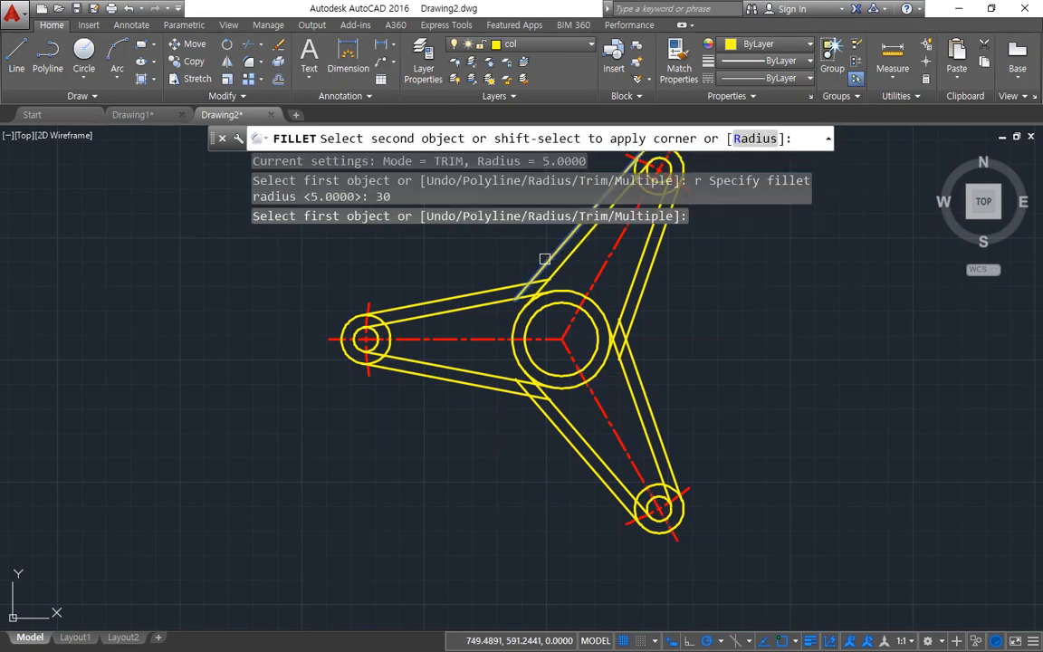
click(492, 288)
Step: Fillet the left arm's lower outer edge to the lower-right arm's left outer edge with the same radius of 30
key(Return)
click(475, 379)
click(478, 380)
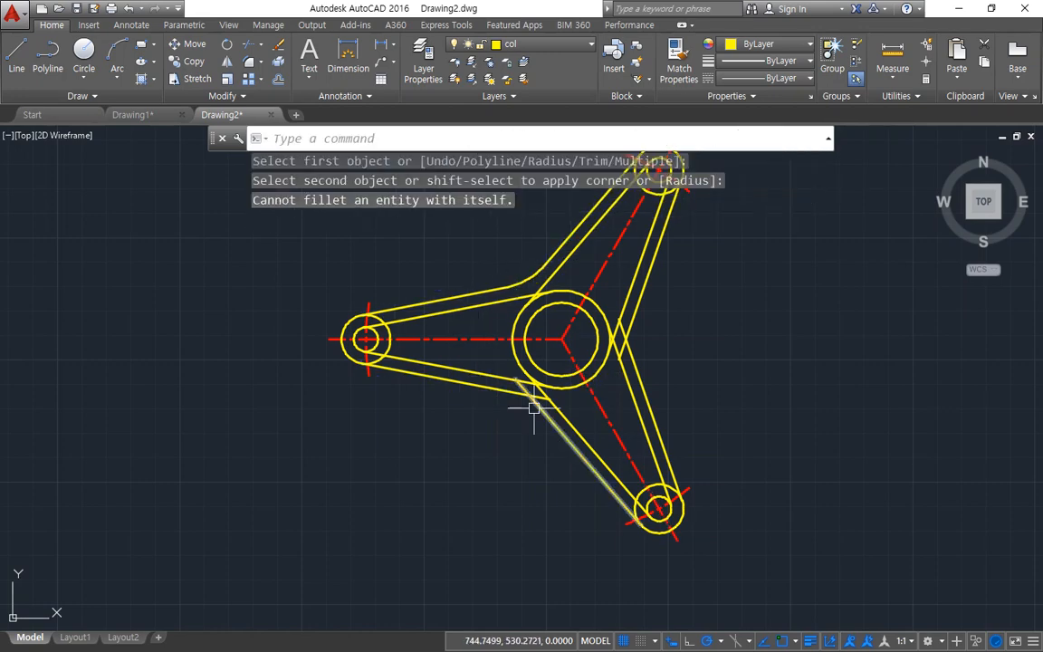
key(Return)
click(530, 400)
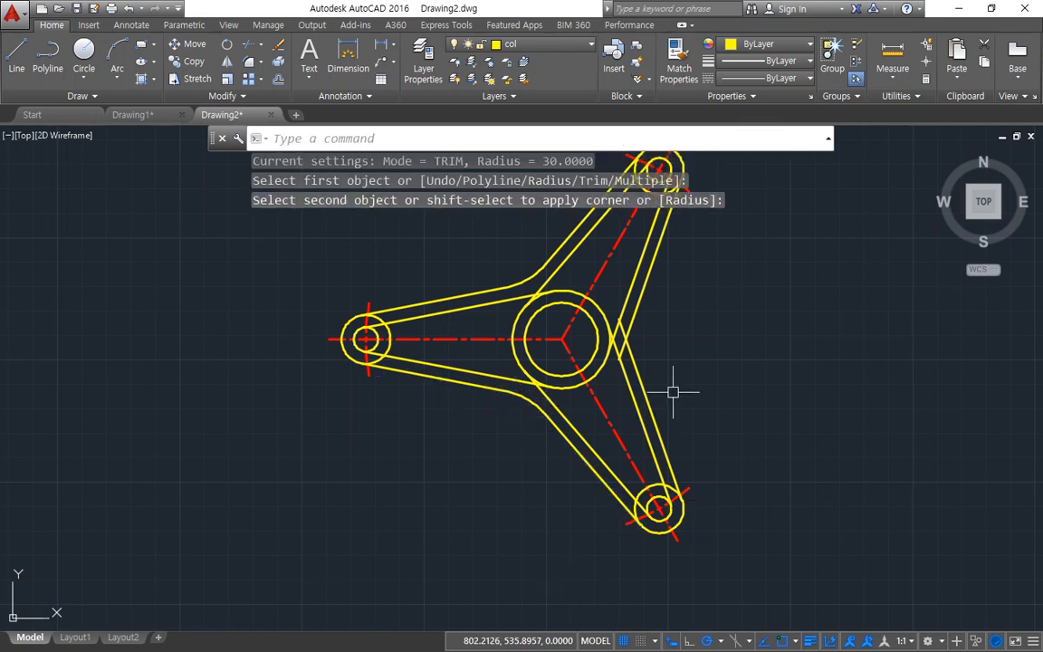
Step: Fillet the right outer edges of the upper-right and lower-right arms together with the same radius of 30
key(Return)
click(634, 362)
click(633, 322)
key(Return)
middle_drag(728, 292, 638, 355)
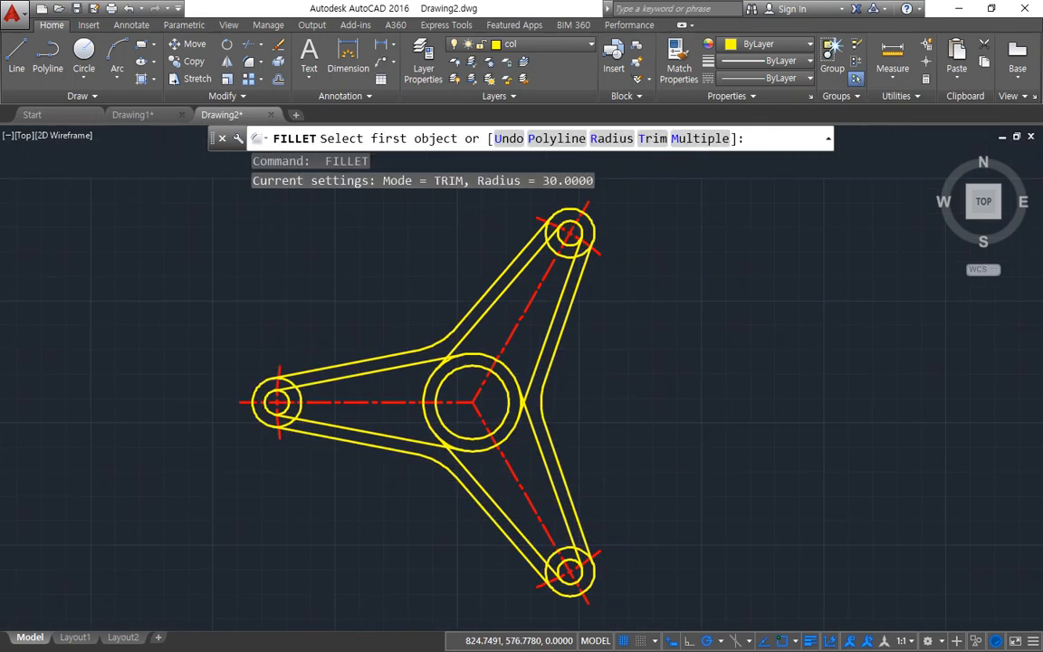
key(Escape)
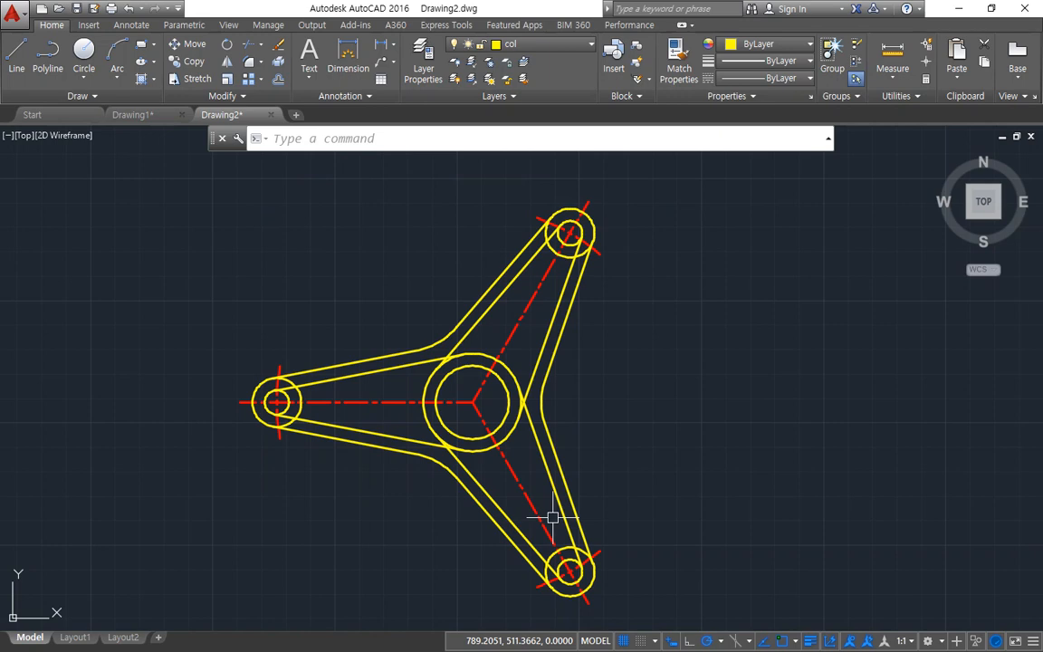
Step: Fillet both inner edges of the upper-right arm to the outer central circle with a radius of 4
scroll(543, 410, up, 4)
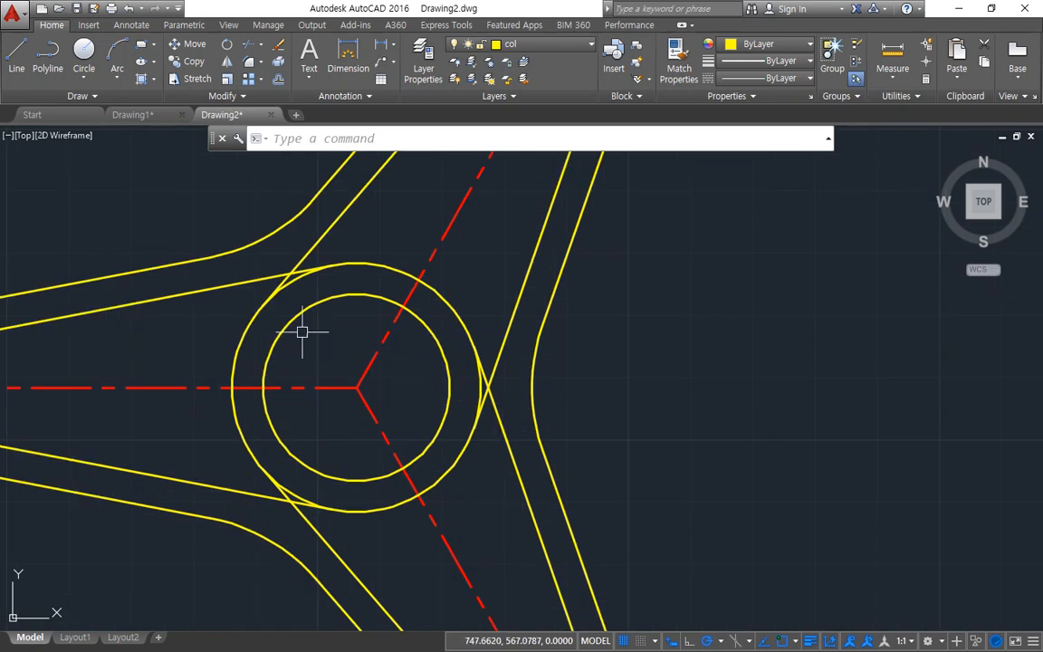
key(Return)
text(r)
key(Return)
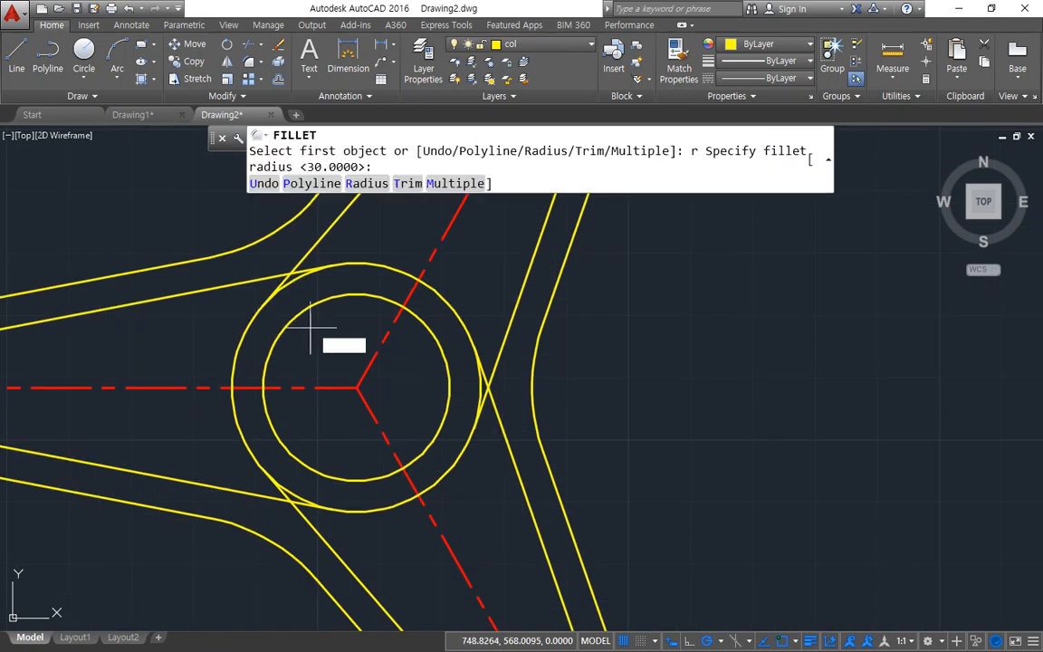
text(4)
key(Return)
click(321, 231)
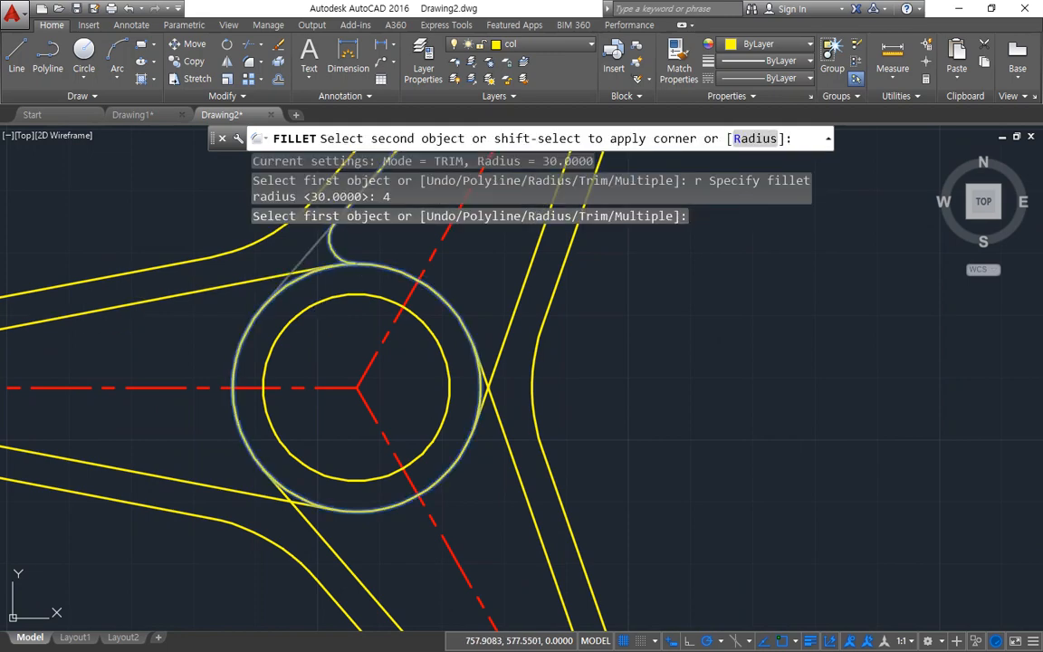
click(351, 257)
key(Return)
click(500, 312)
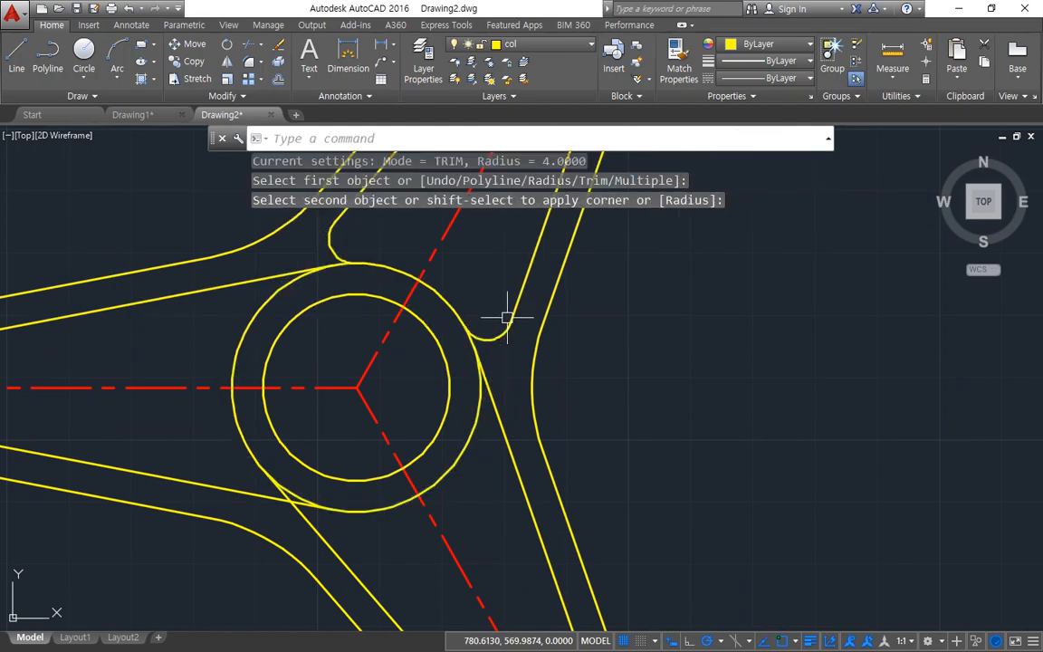
Step: Fillet both inner edges of the lower-right arm to the outer central circle with the same radius of 4
key(Return)
click(507, 435)
click(455, 461)
key(Return)
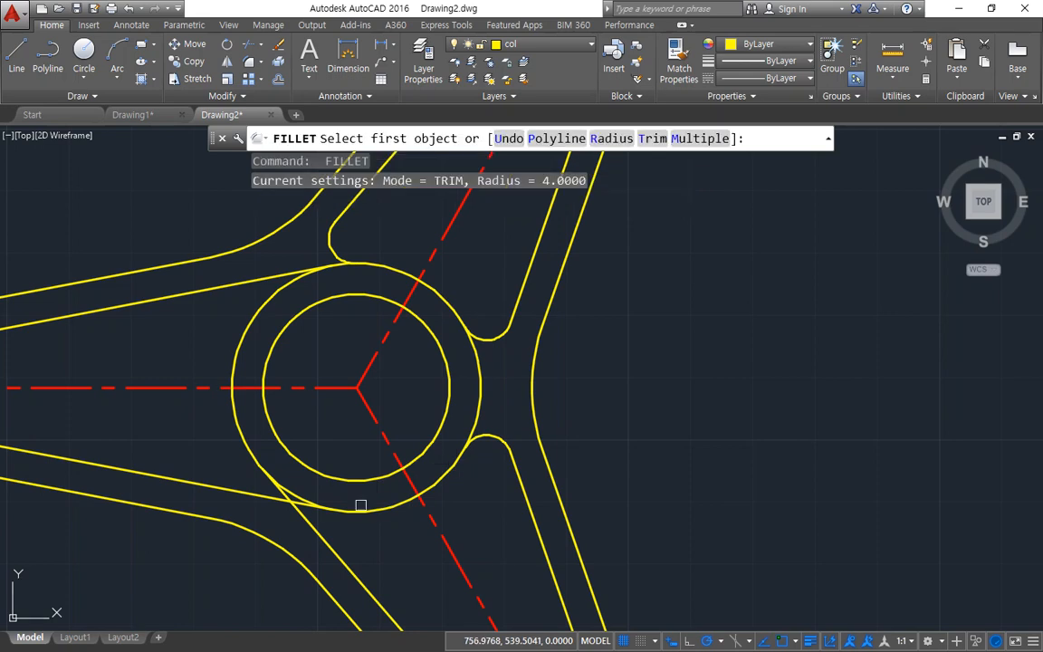
click(356, 509)
click(342, 545)
Step: Fillet both inner edges of the left arm to the outer central circle with the same radius of 4
key(Return)
click(242, 435)
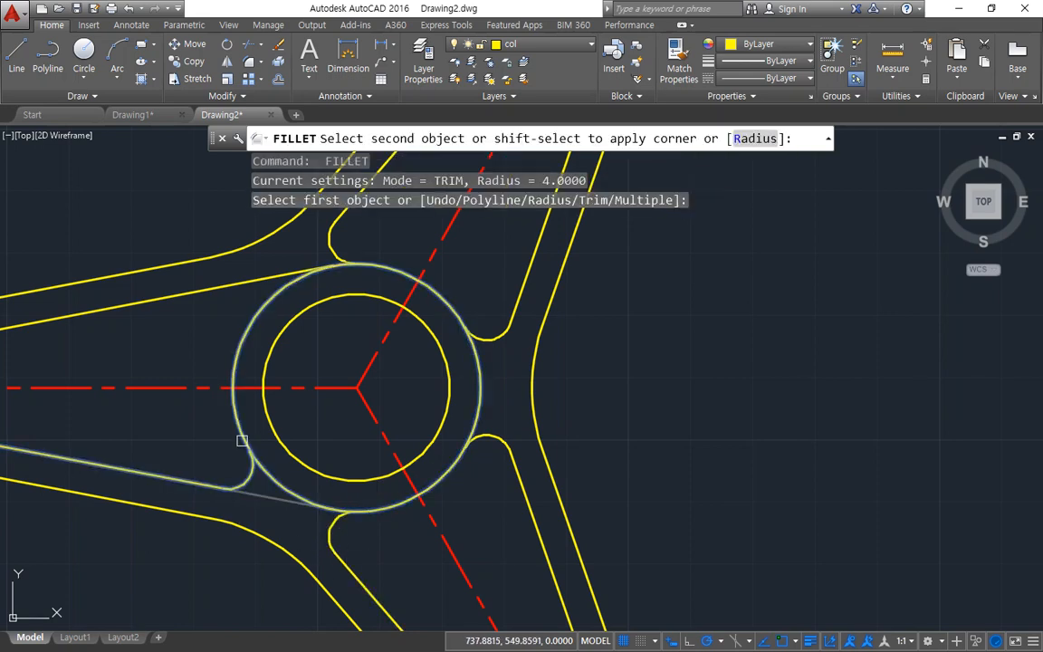
click(218, 486)
key(Return)
click(246, 319)
click(237, 286)
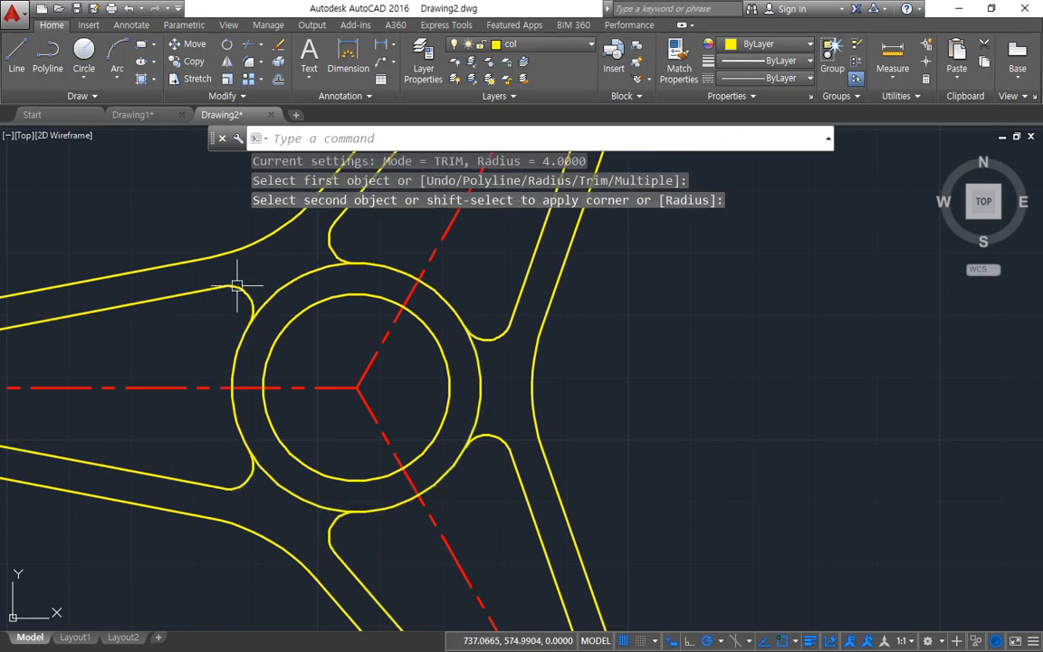
Step: Trim away the three portions of the outer central circle that lie between neighbouring arms' fillets
text(tr)
key(Return)
key(Return)
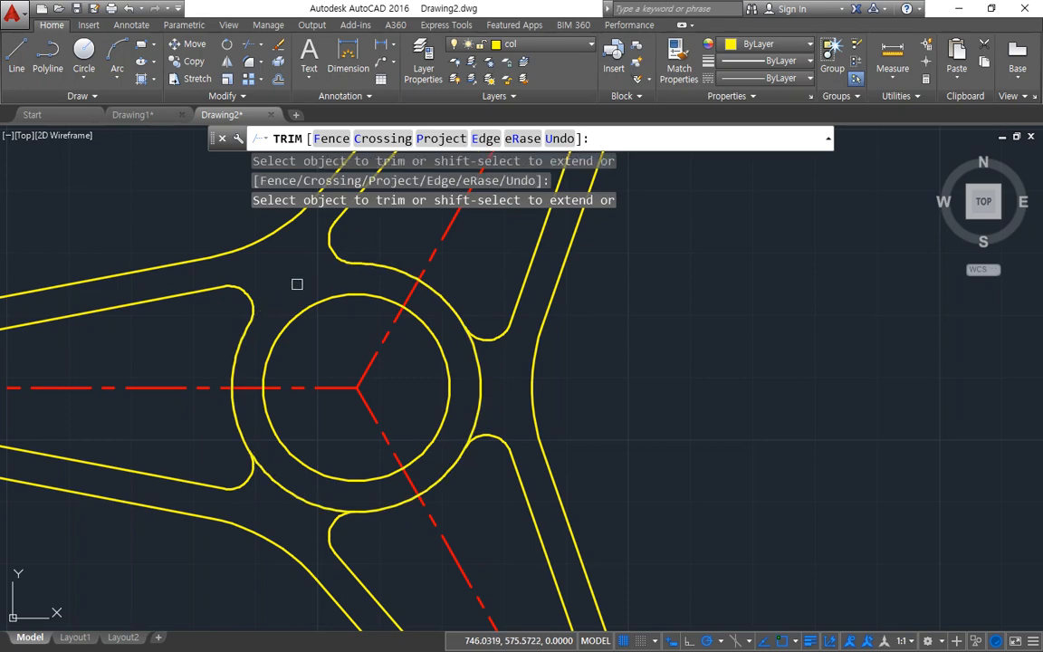
click(482, 360)
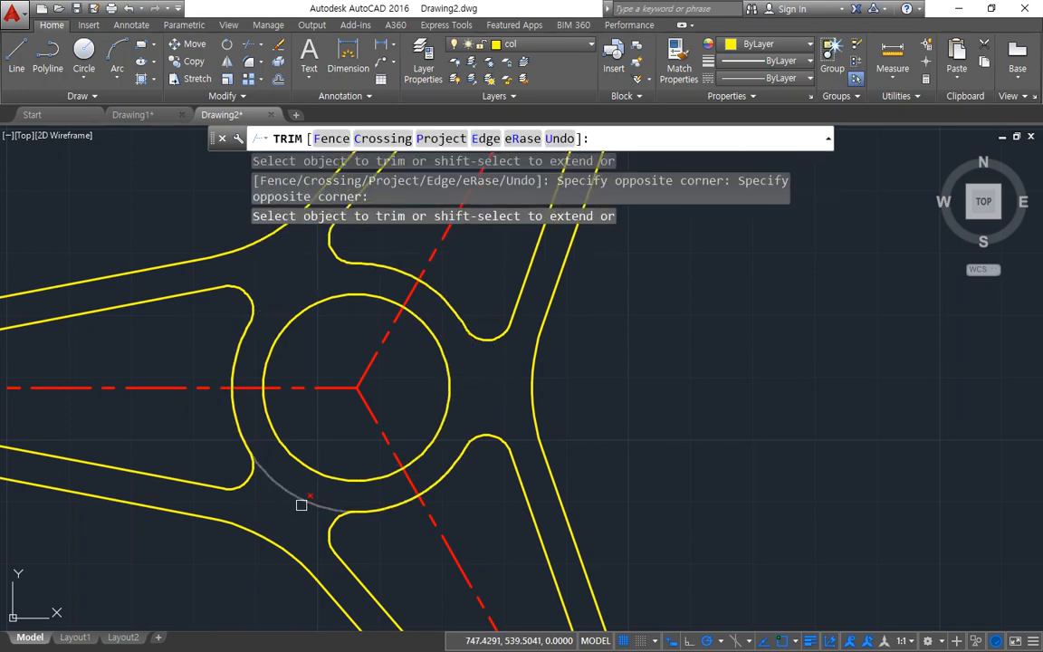
click(302, 505)
key(Return)
Step: Fillet both inner edges of the left arm to its end's outer circle with a radius of 2
middle_drag(183, 469, 641, 434)
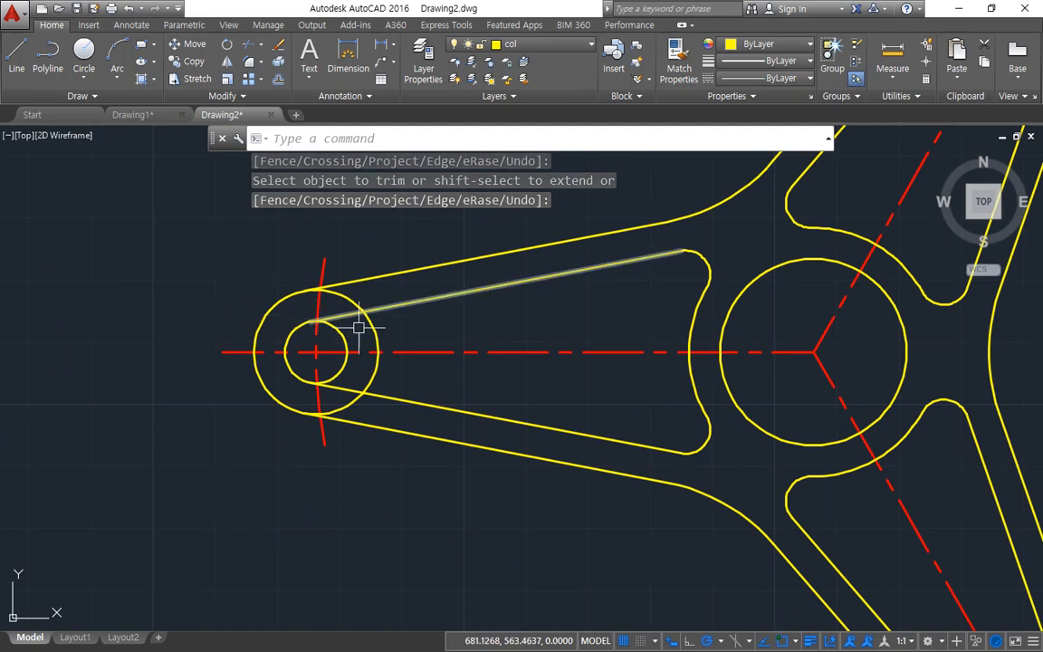
text(f)
key(Return)
text(r)
key(Return)
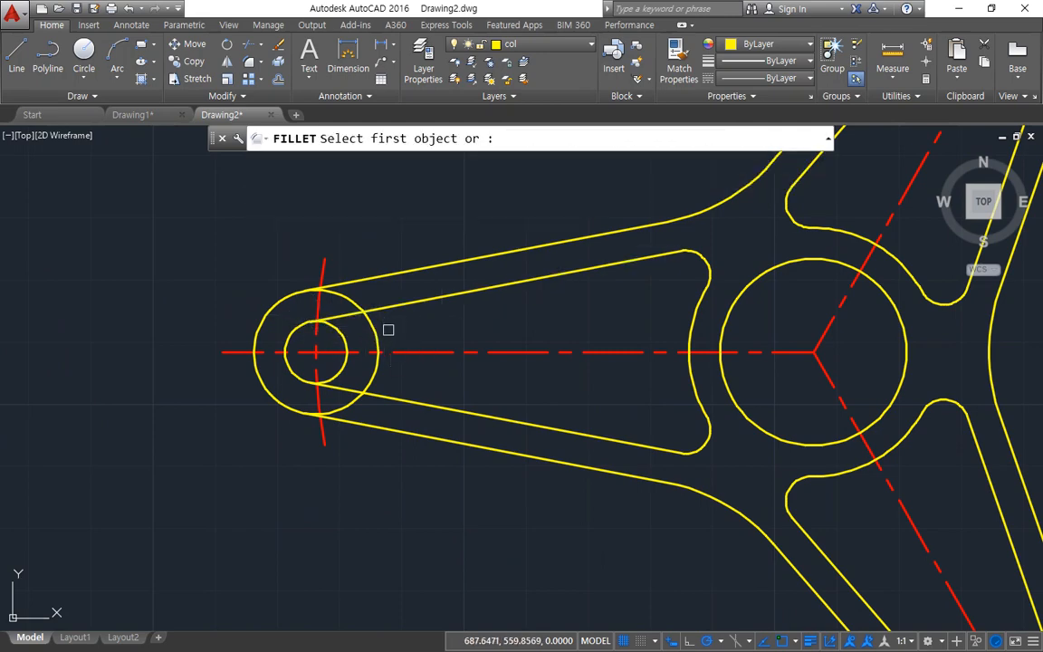
text(2)
key(Return)
click(387, 307)
key(Return)
click(377, 371)
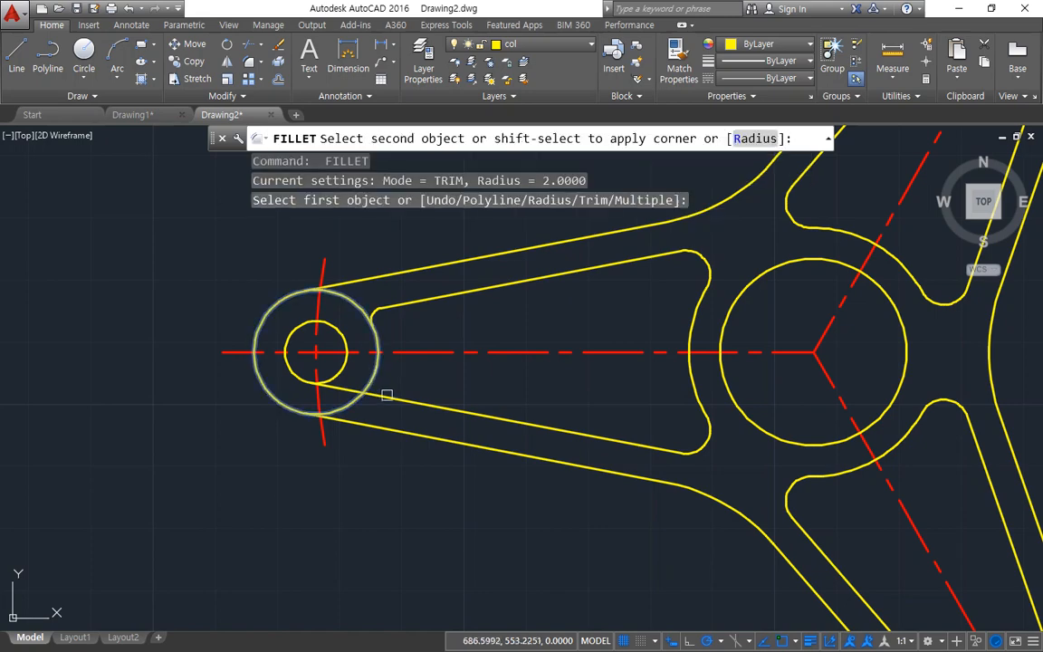
click(388, 396)
Step: Fillet both inner edges of the lower-right arm to its end's outer circle with the same radius of 2
middle_drag(857, 525, 444, 204)
key(Return)
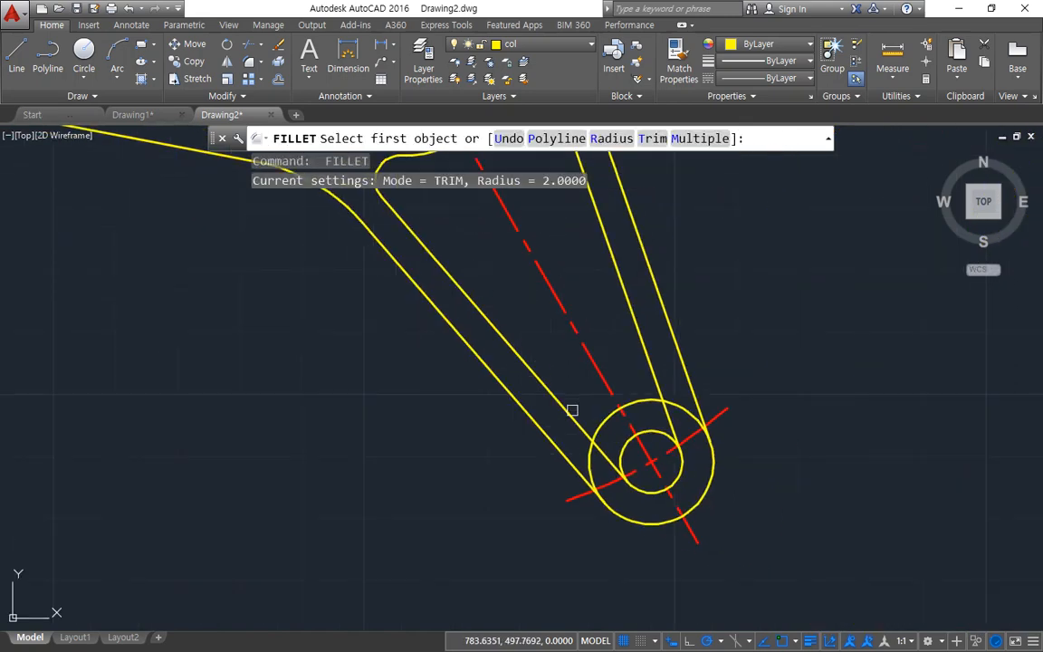
click(549, 385)
click(605, 419)
key(Return)
click(631, 401)
click(643, 359)
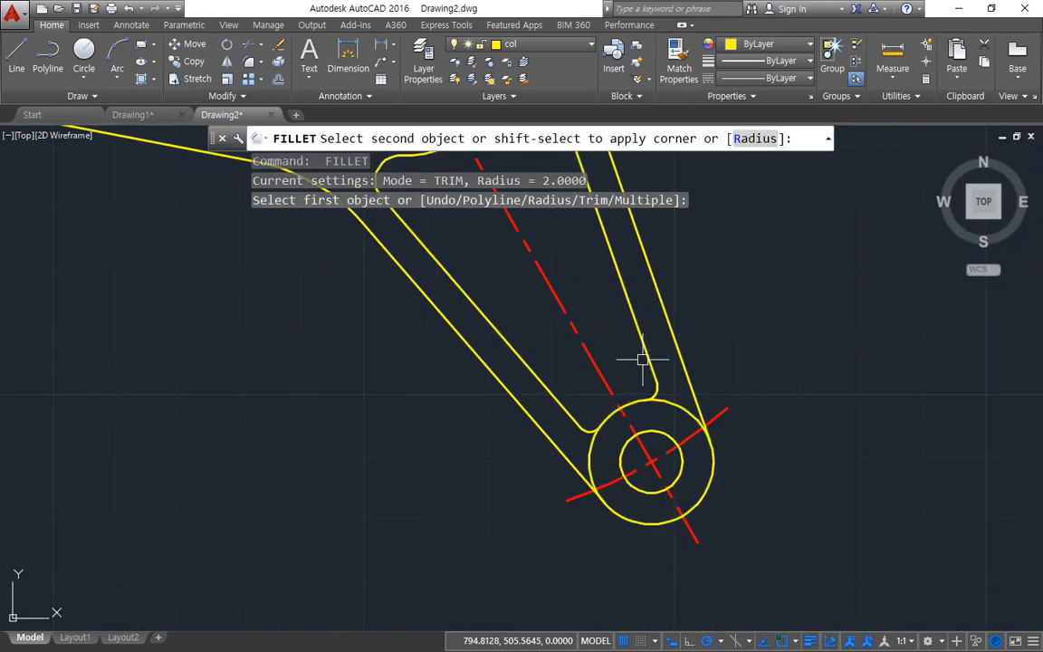
Step: Fillet both inner edges of the upper-right arm to its end's outer circle with the same radius of 2
scroll(604, 320, down, 2)
middle_drag(594, 315, 519, 648)
middle_drag(524, 265, 510, 348)
scroll(510, 348, up, 2)
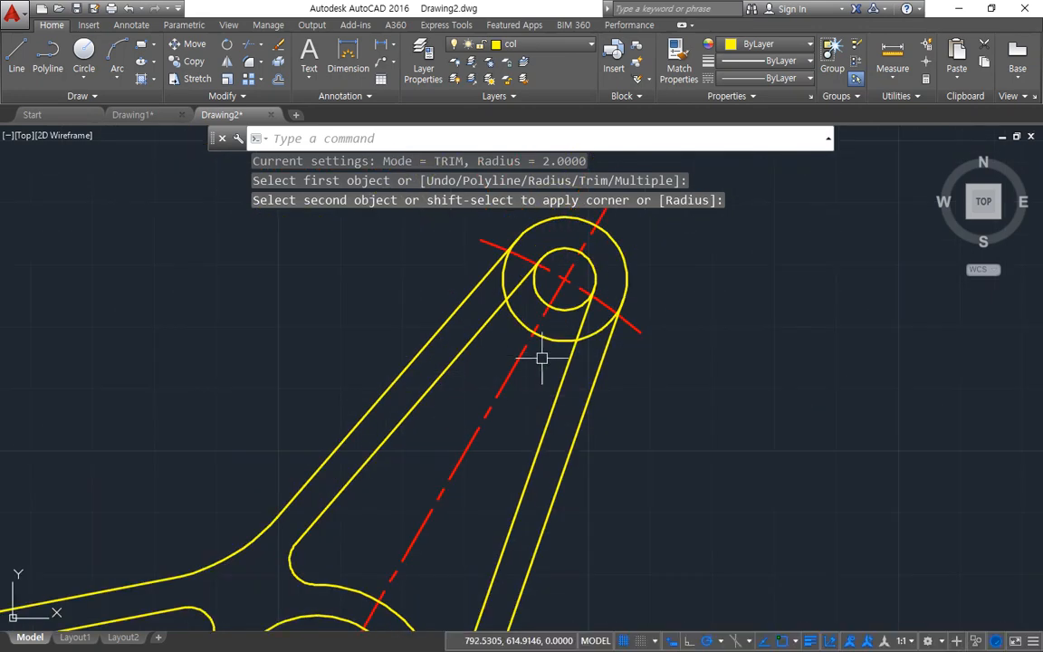
key(Return)
click(563, 379)
click(556, 344)
key(Return)
click(530, 337)
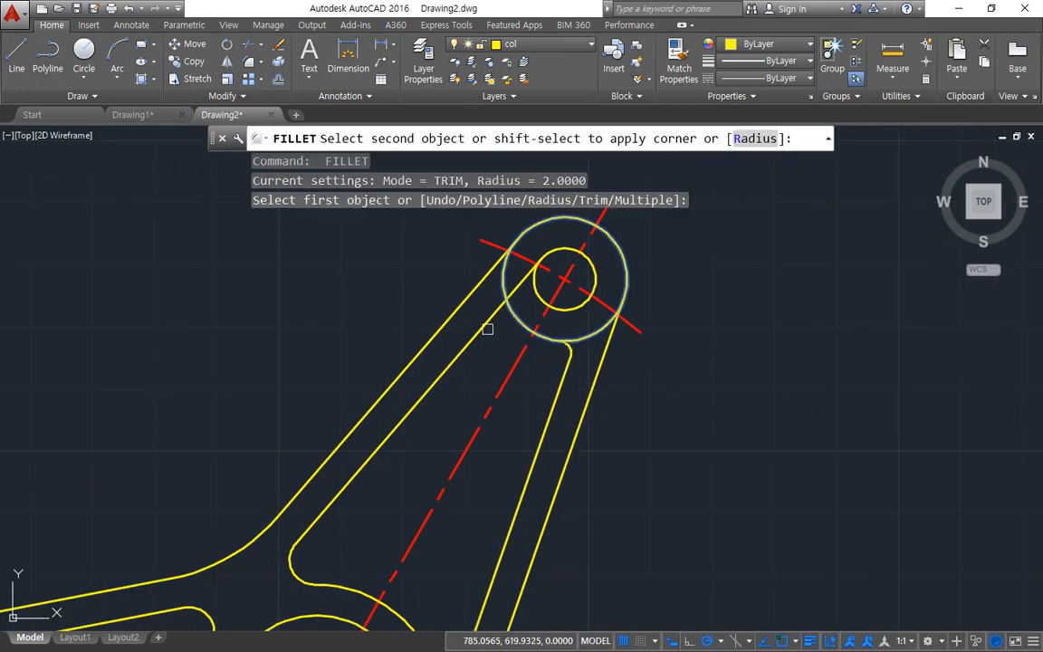
click(493, 324)
Step: Trim the upper-right arm end's outer circle between the outer edges and the small fillets, using these as cutting edges
scroll(544, 262, up, 2)
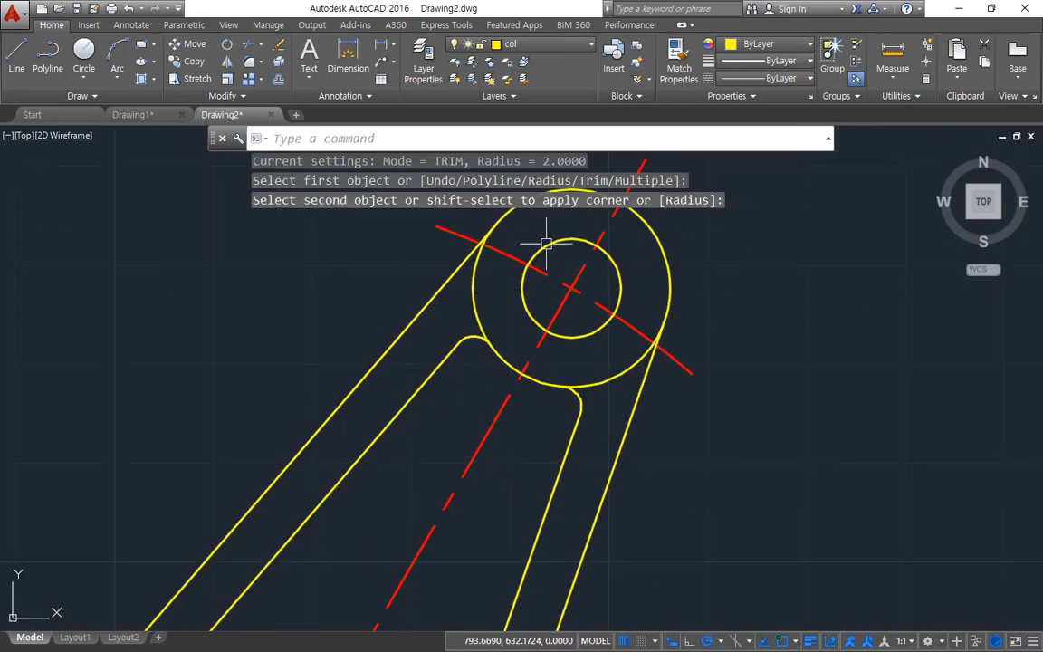
key(Escape)
text(tr)
key(Return)
middle_drag(498, 237, 421, 277)
click(366, 321)
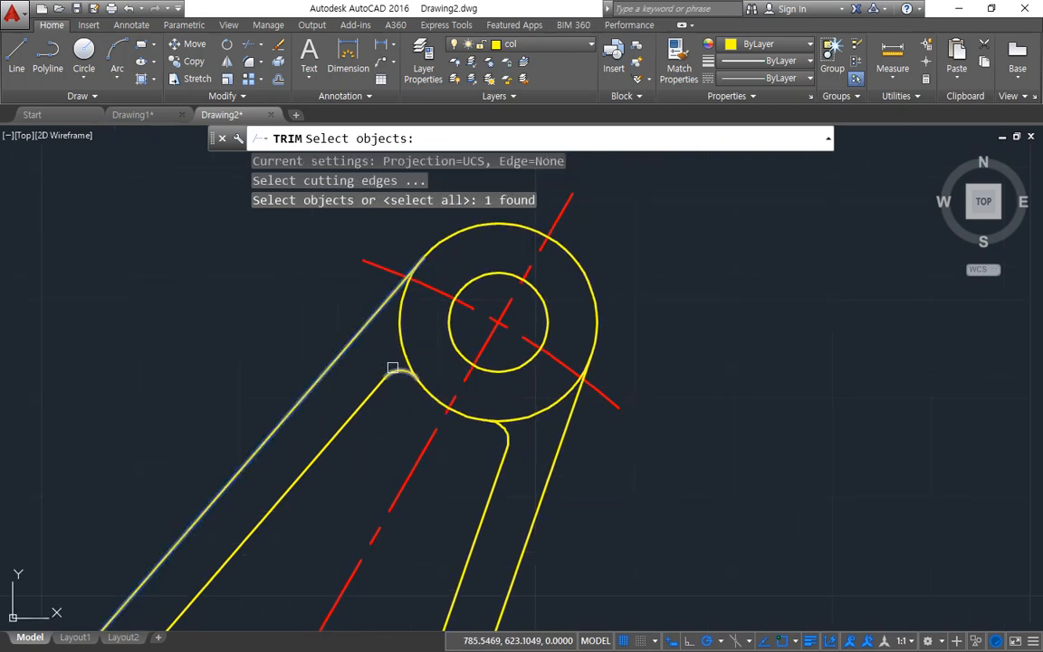
click(393, 367)
click(503, 428)
click(559, 432)
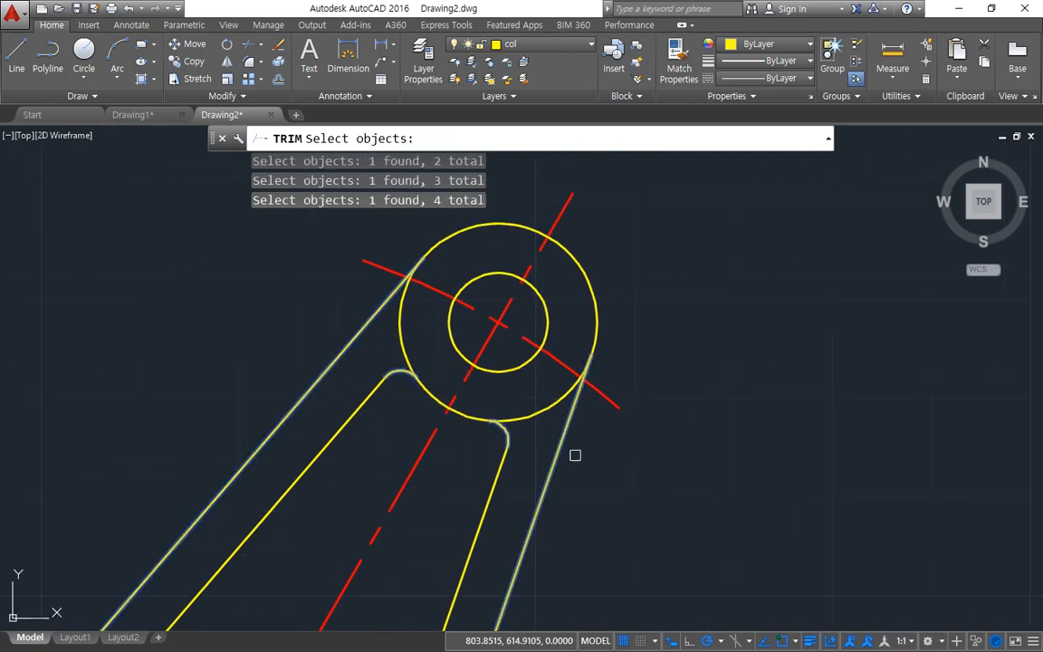
key(Return)
click(538, 415)
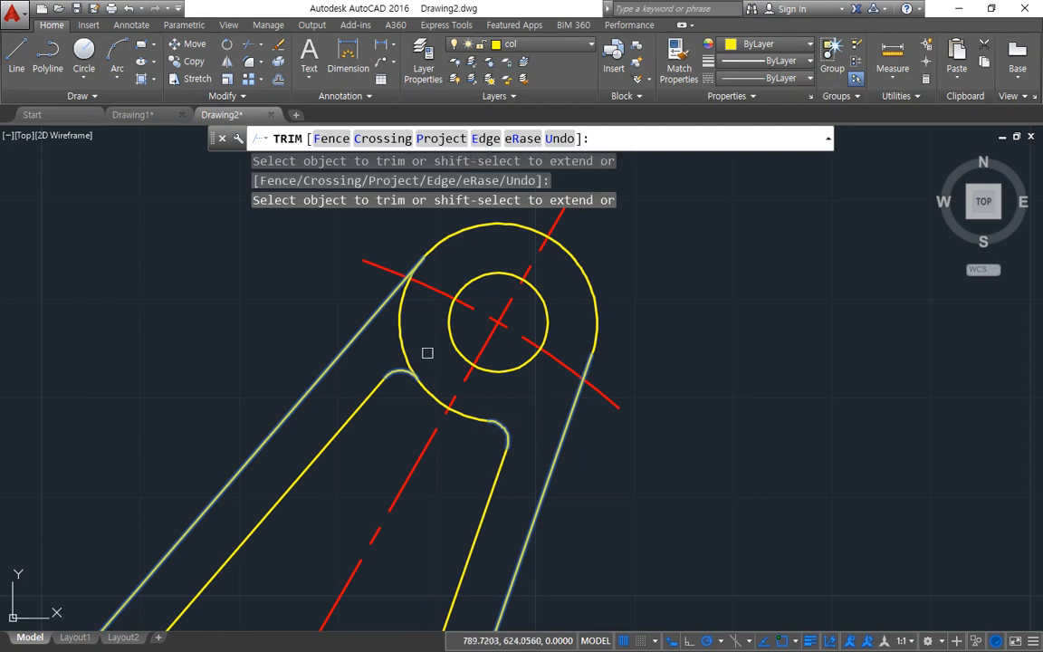
key(Return)
Step: Trim the left arm end's outer circle between the outer edges and the small fillets, using these as cutting edges
scroll(345, 380, down, 5)
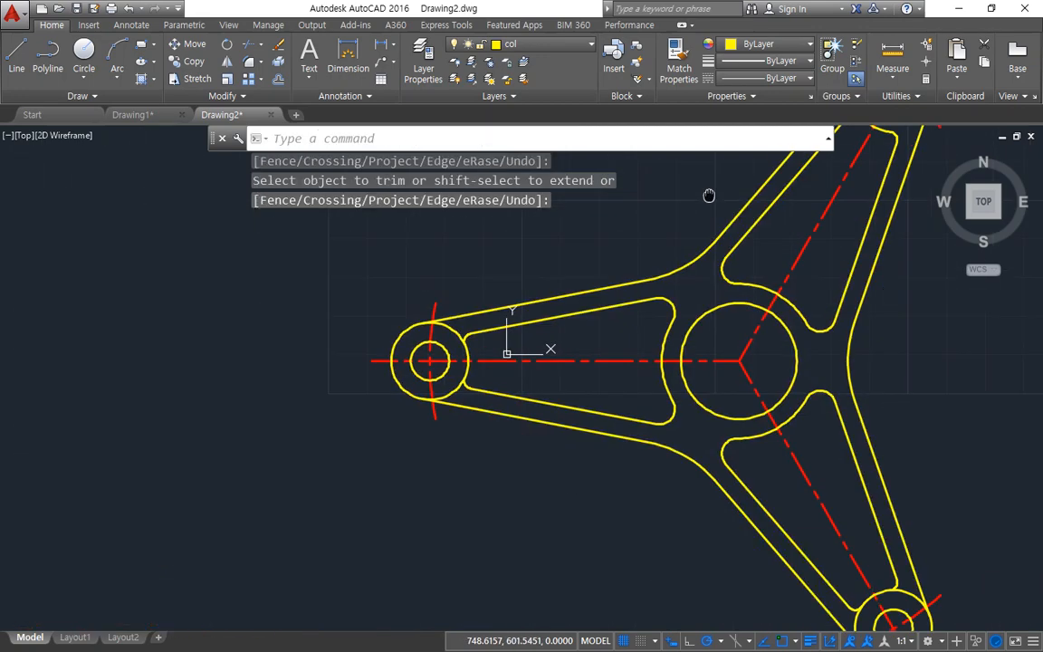
scroll(457, 315, up, 5)
text(tr)
key(Return)
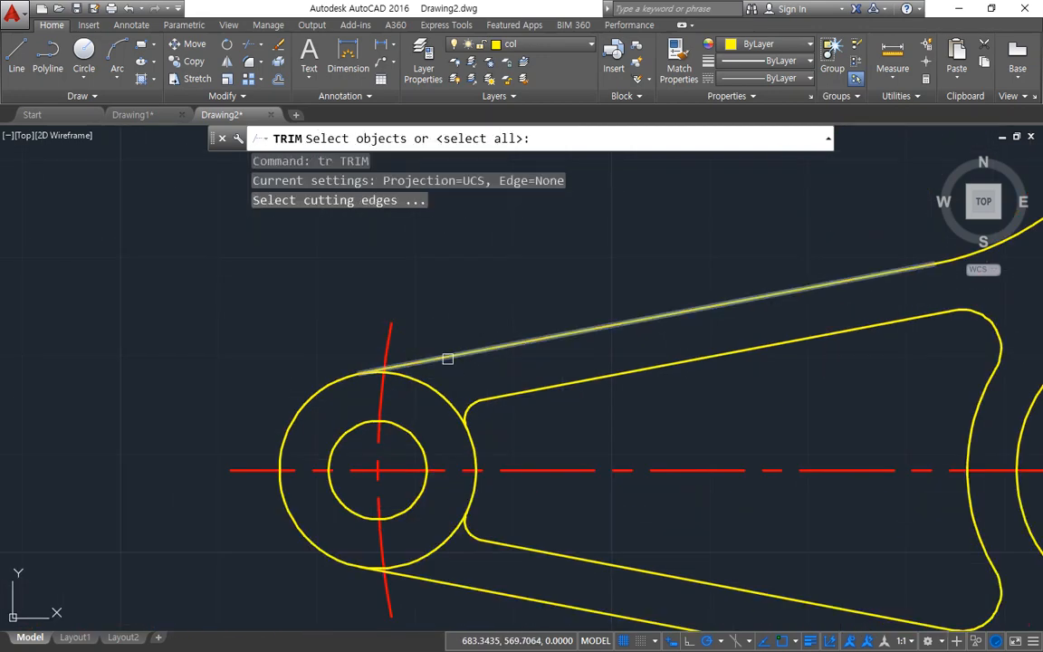
click(447, 363)
click(469, 399)
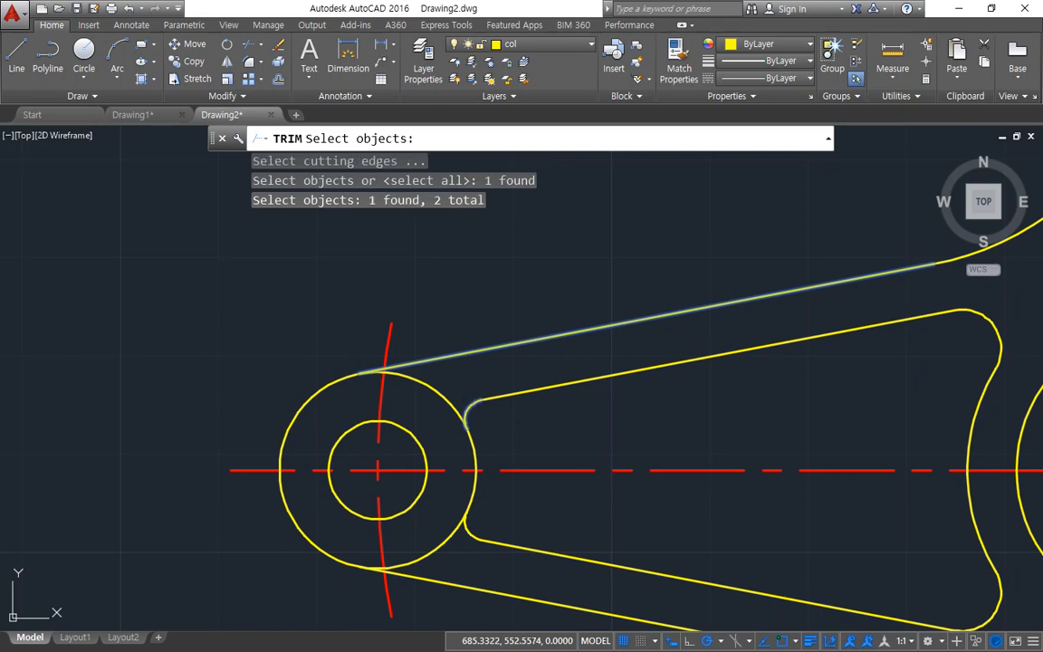
click(469, 525)
click(436, 586)
key(Return)
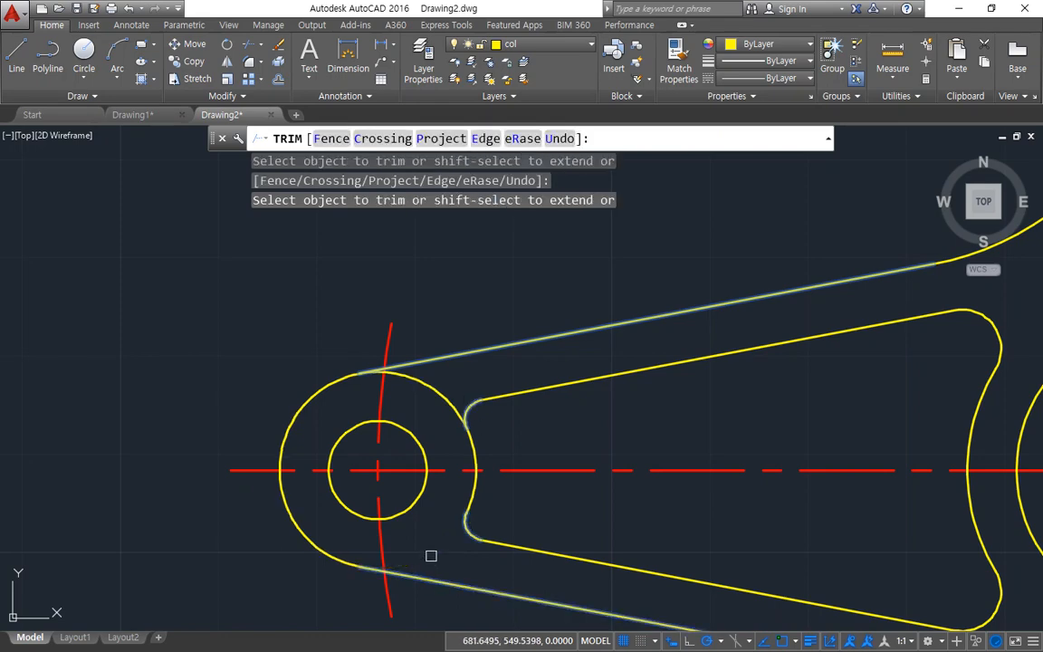
click(424, 394)
click(420, 375)
key(Return)
Step: Trim the lower-right arm end's outer circle between the outer edges and the small fillets, using these as cutting edges
scroll(536, 440, down, 4)
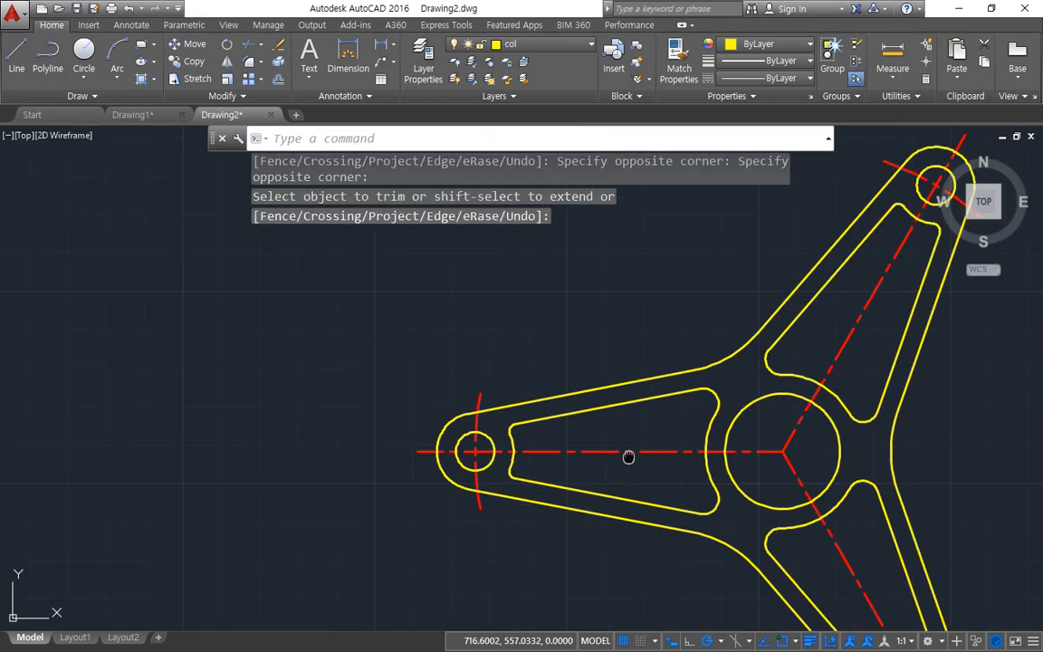
middle_drag(628, 457, 235, 209)
scroll(511, 508, up, 4)
text(tr)
key(Return)
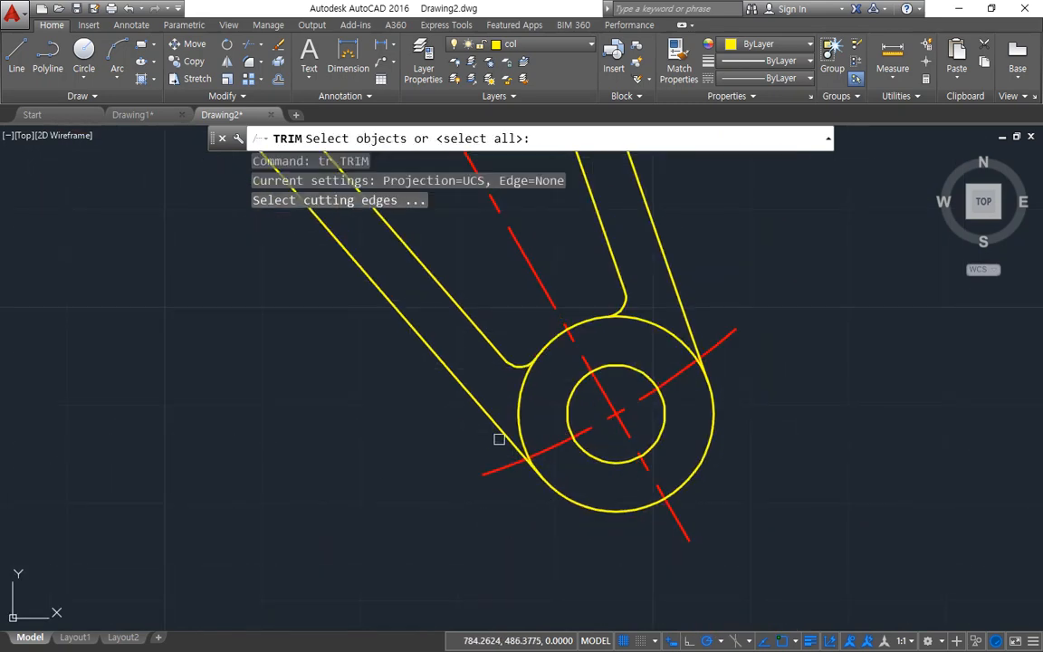
click(498, 432)
click(516, 366)
click(623, 299)
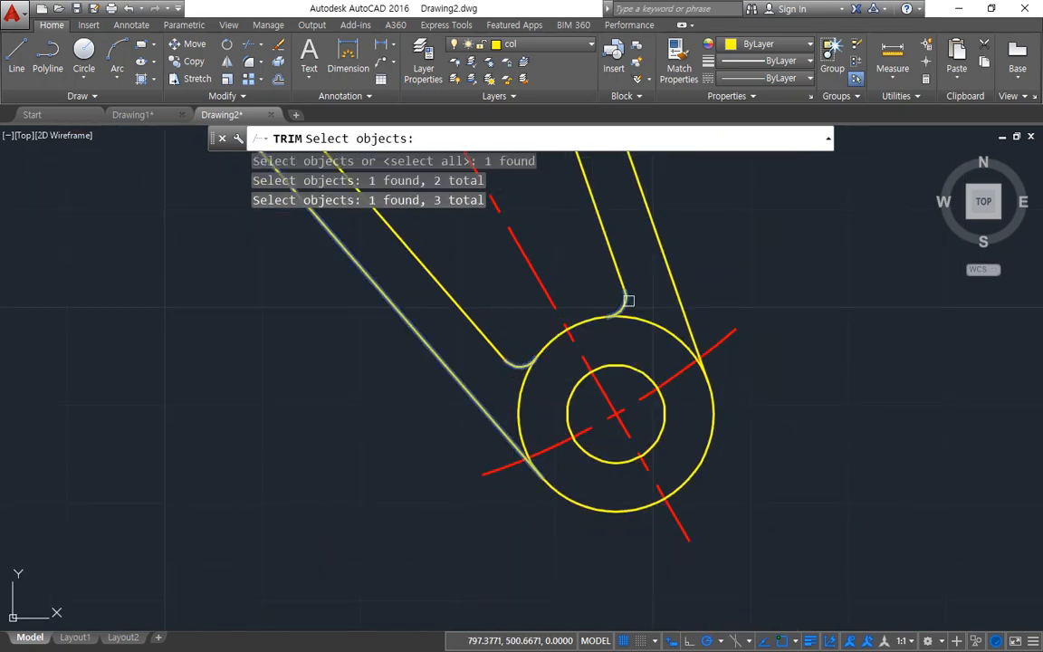
click(681, 307)
key(Return)
click(659, 324)
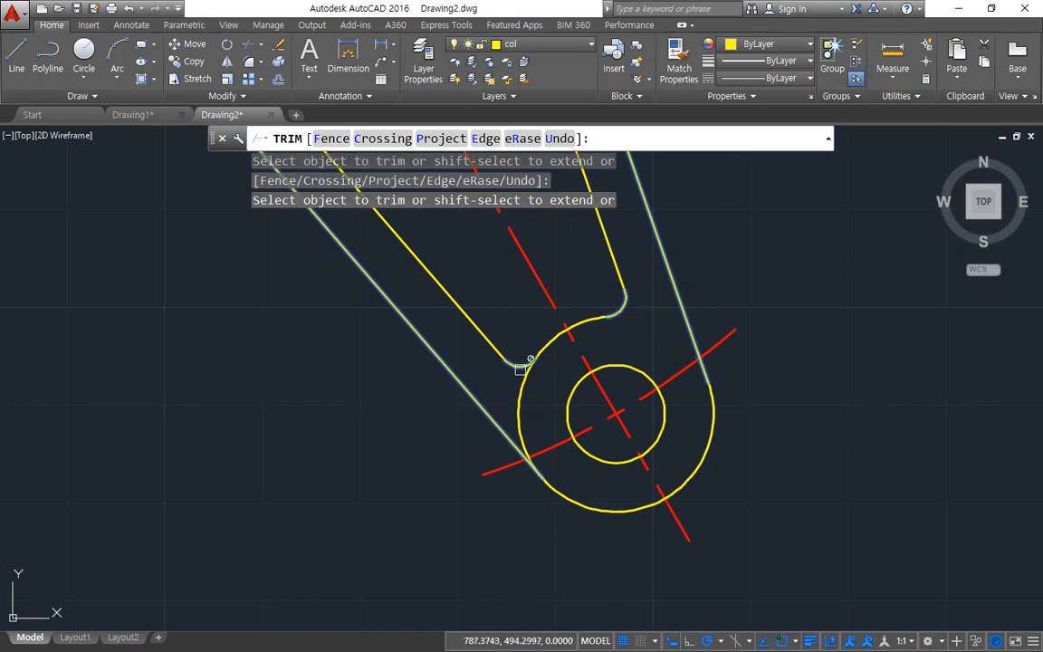
key(Return)
scroll(485, 400, down, 8)
mouse_move(391, 365)
middle_down()
mouse_move(396, 500)
mouse_move(480, 482)
middle_up()
scroll(396, 500, up, 2)
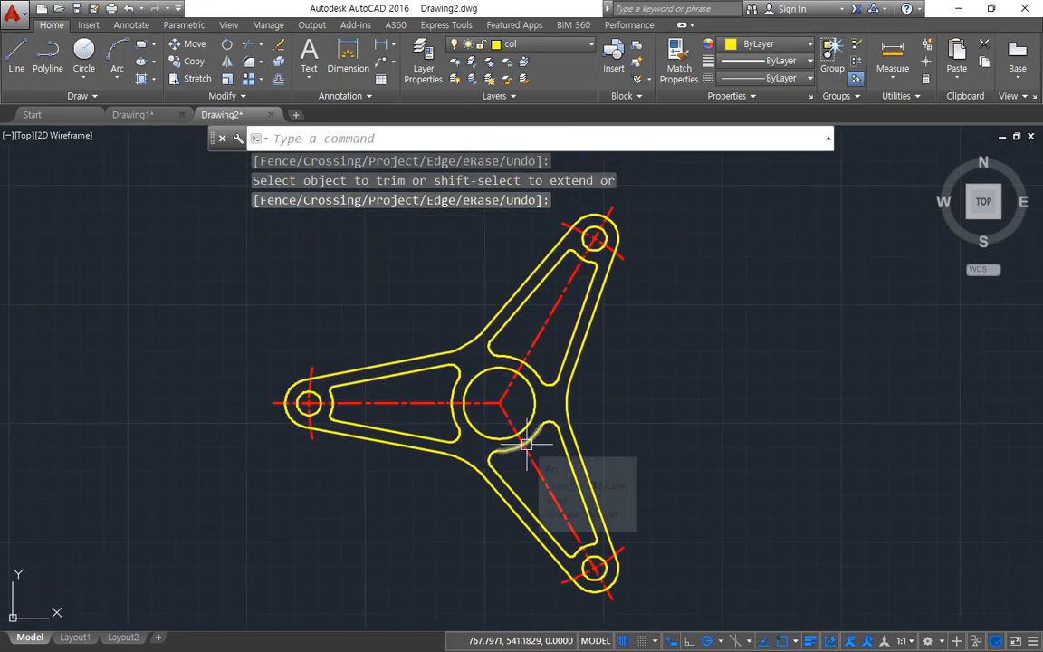